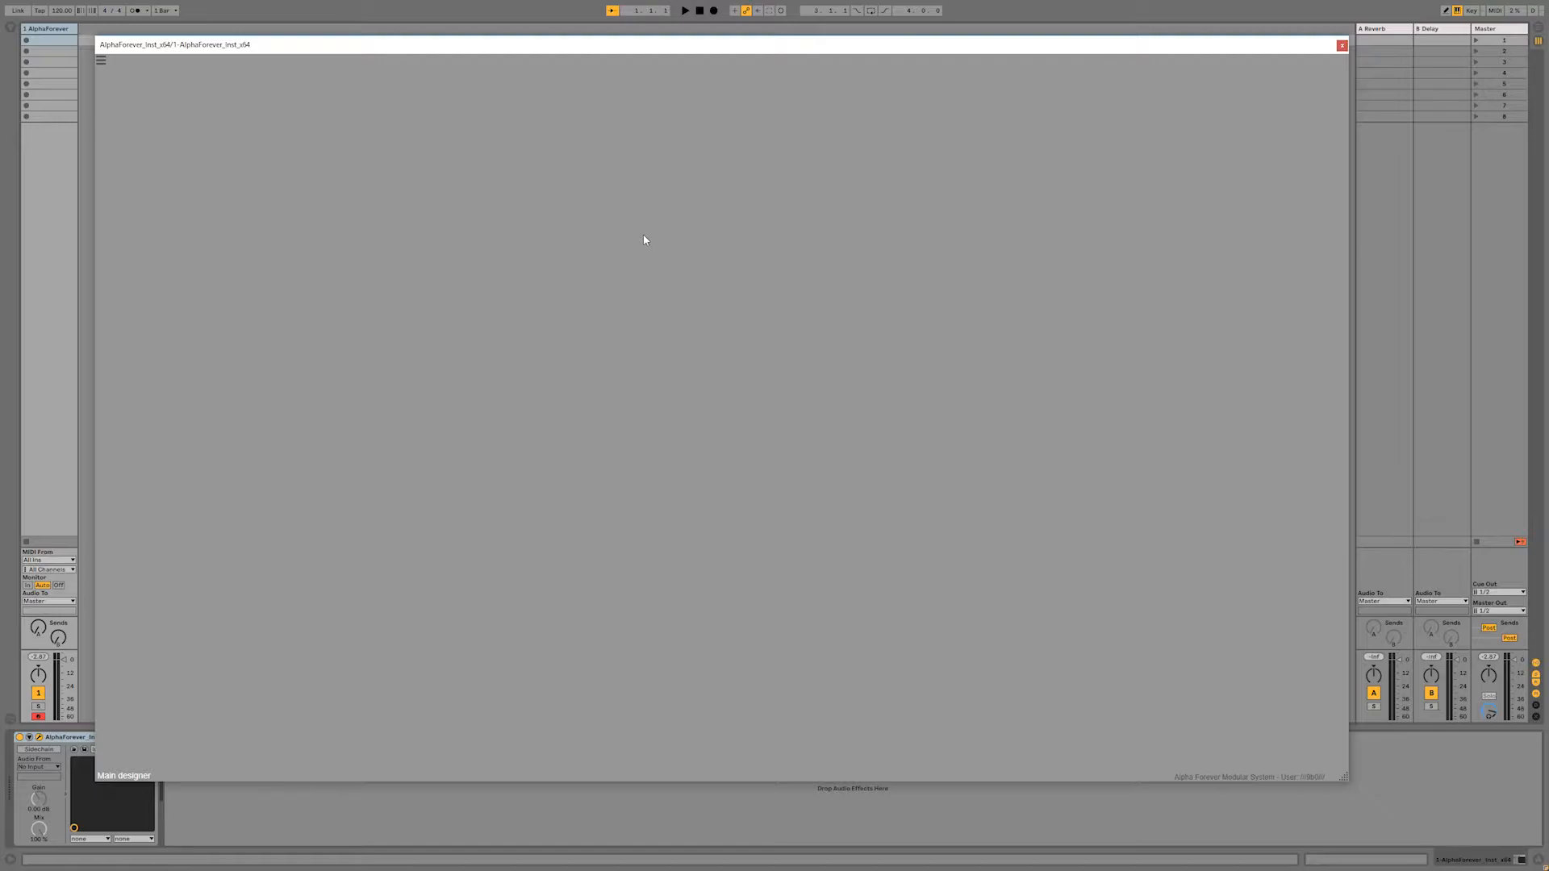
Step: Add a Midi Note module to the empty patch
{"action": "right_click", "coordinate": [348, 314]}
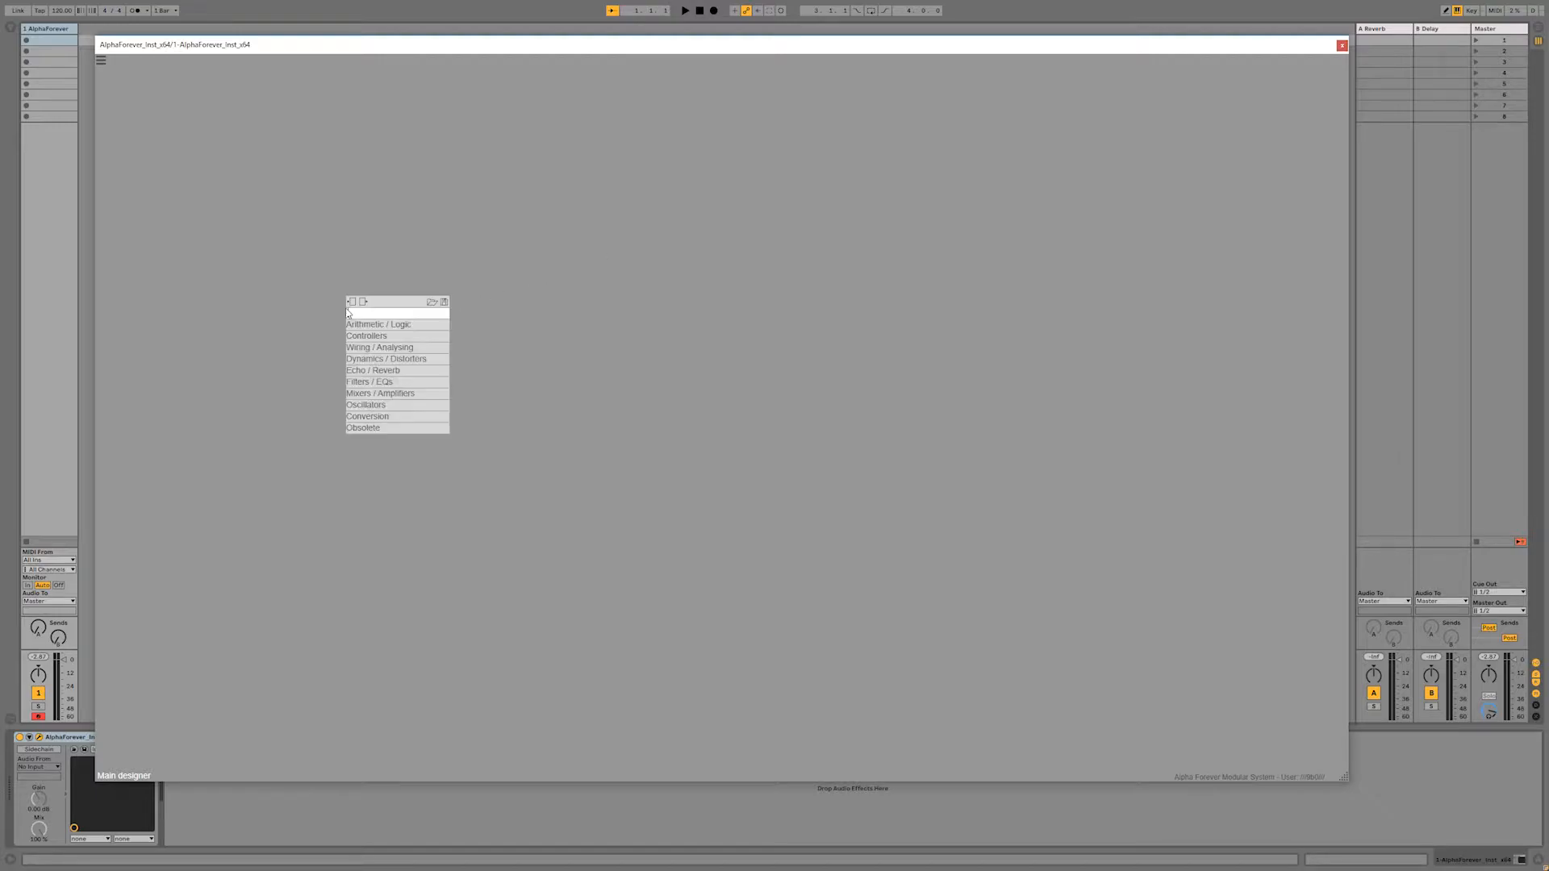
{"action": "type", "text": "midi"}
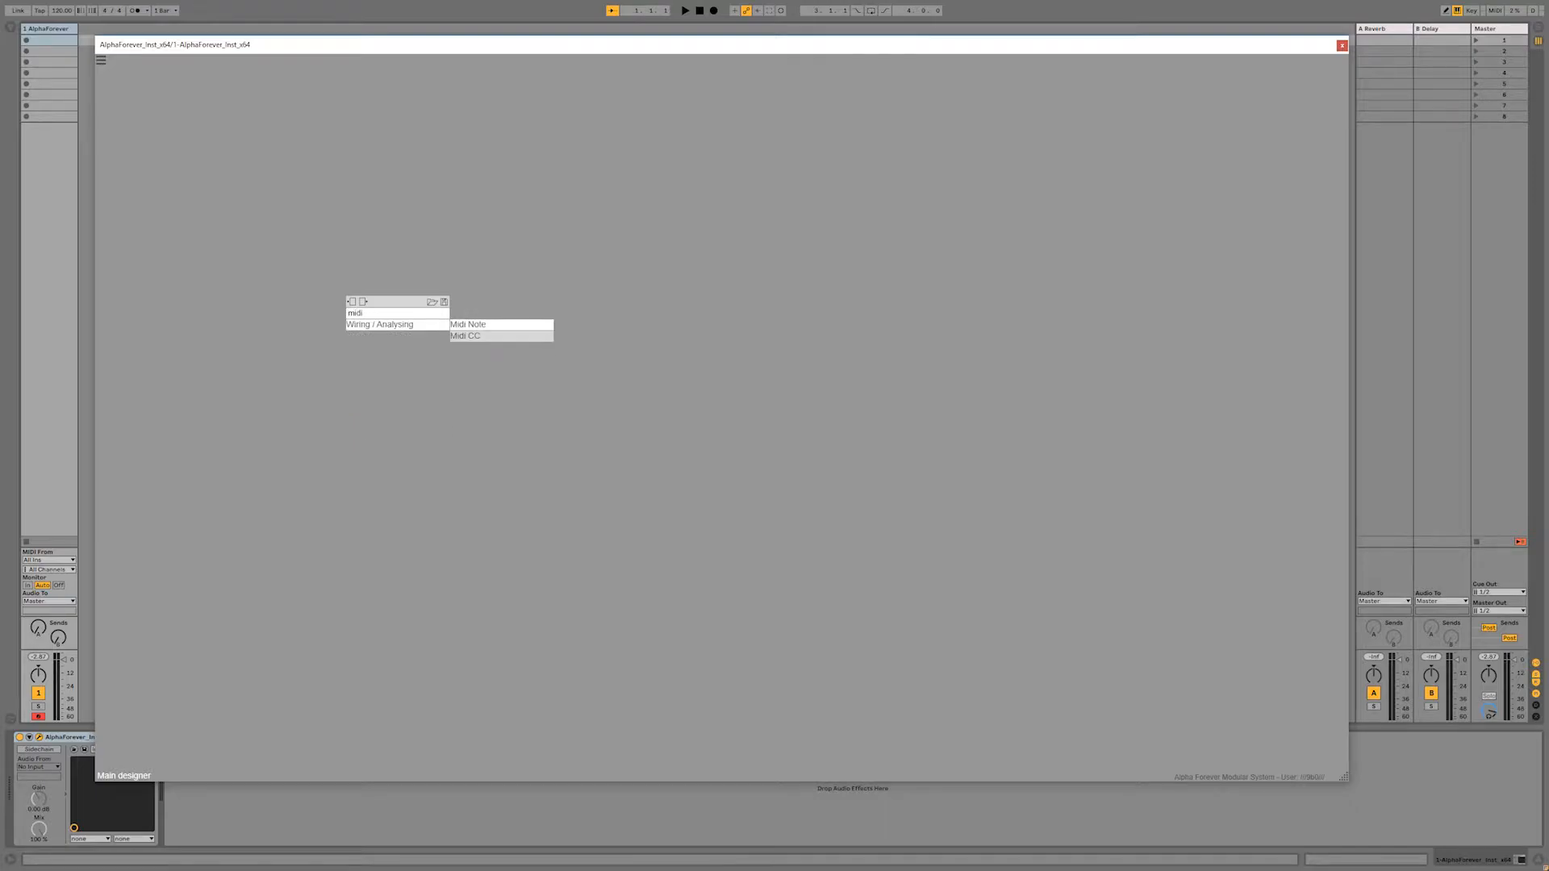
{"action": "left_click", "coordinate": [480, 316]}
{"action": "right_click", "coordinate": [383, 320]}
{"action": "type", "text": "midi"}
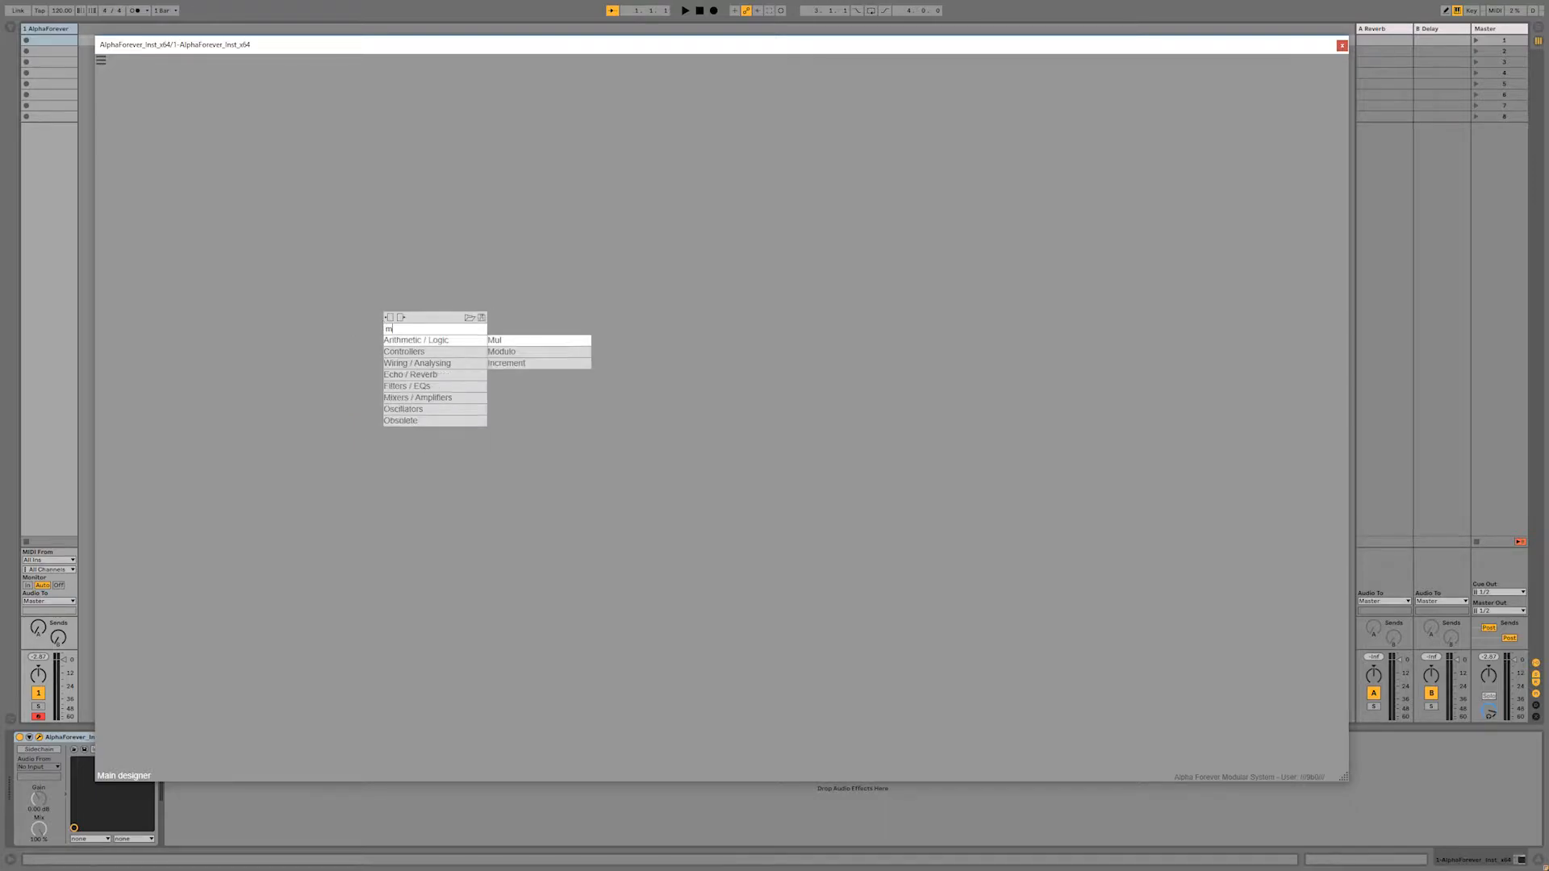
{"action": "left_click", "coordinate": [508, 340]}
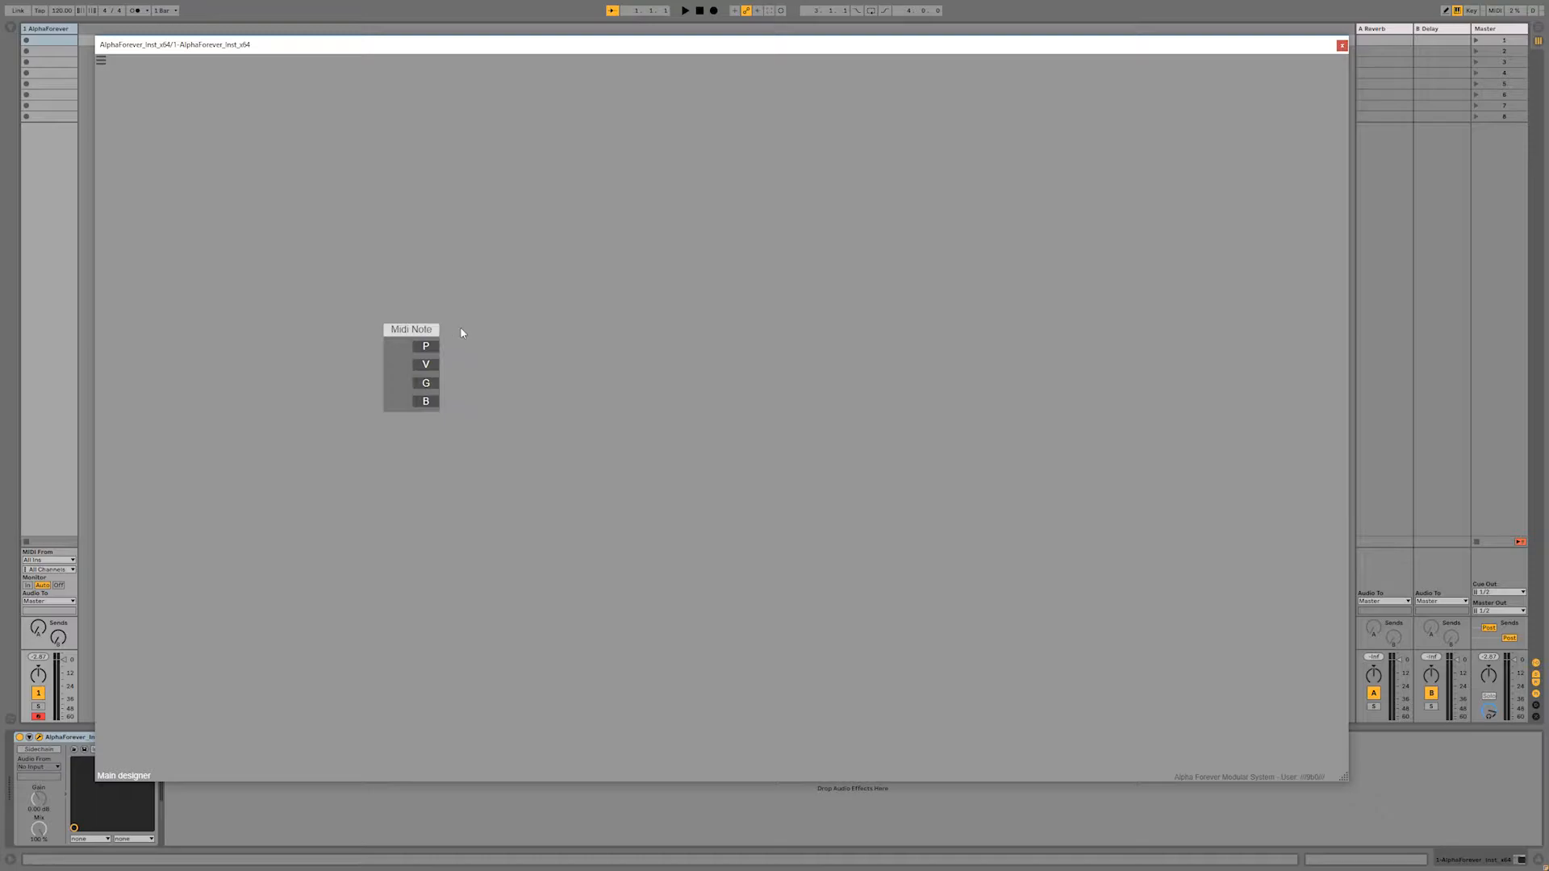
Step: Add a Gain Lin module beside the Midi Note module
{"action": "scroll", "coordinate": [462, 332], "scroll_direction": "up", "scroll_amount": 2}
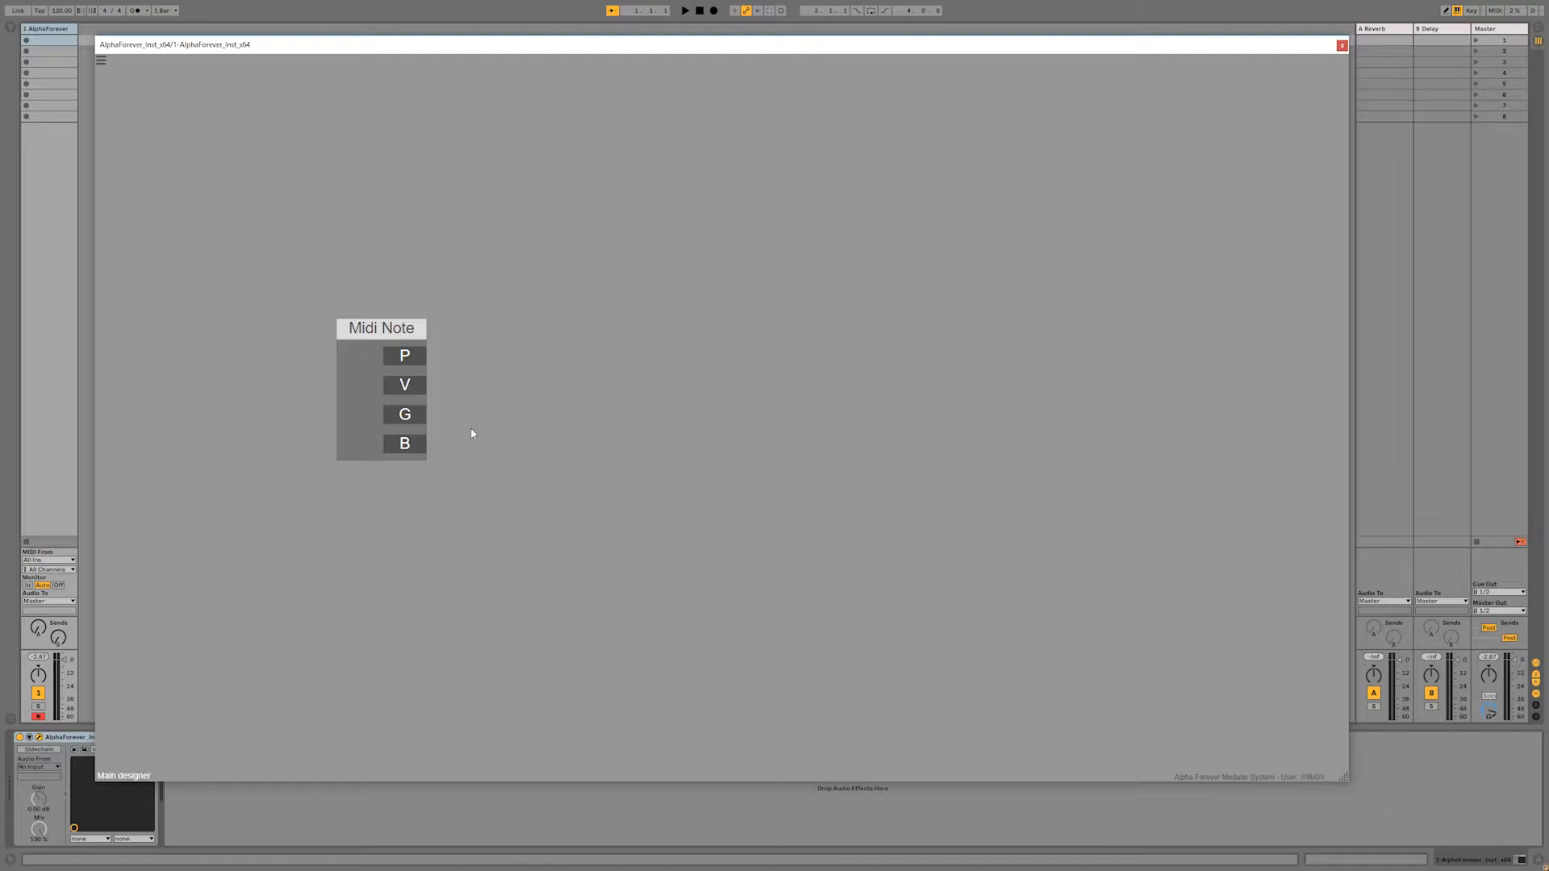
{"action": "right_click", "coordinate": [601, 401]}
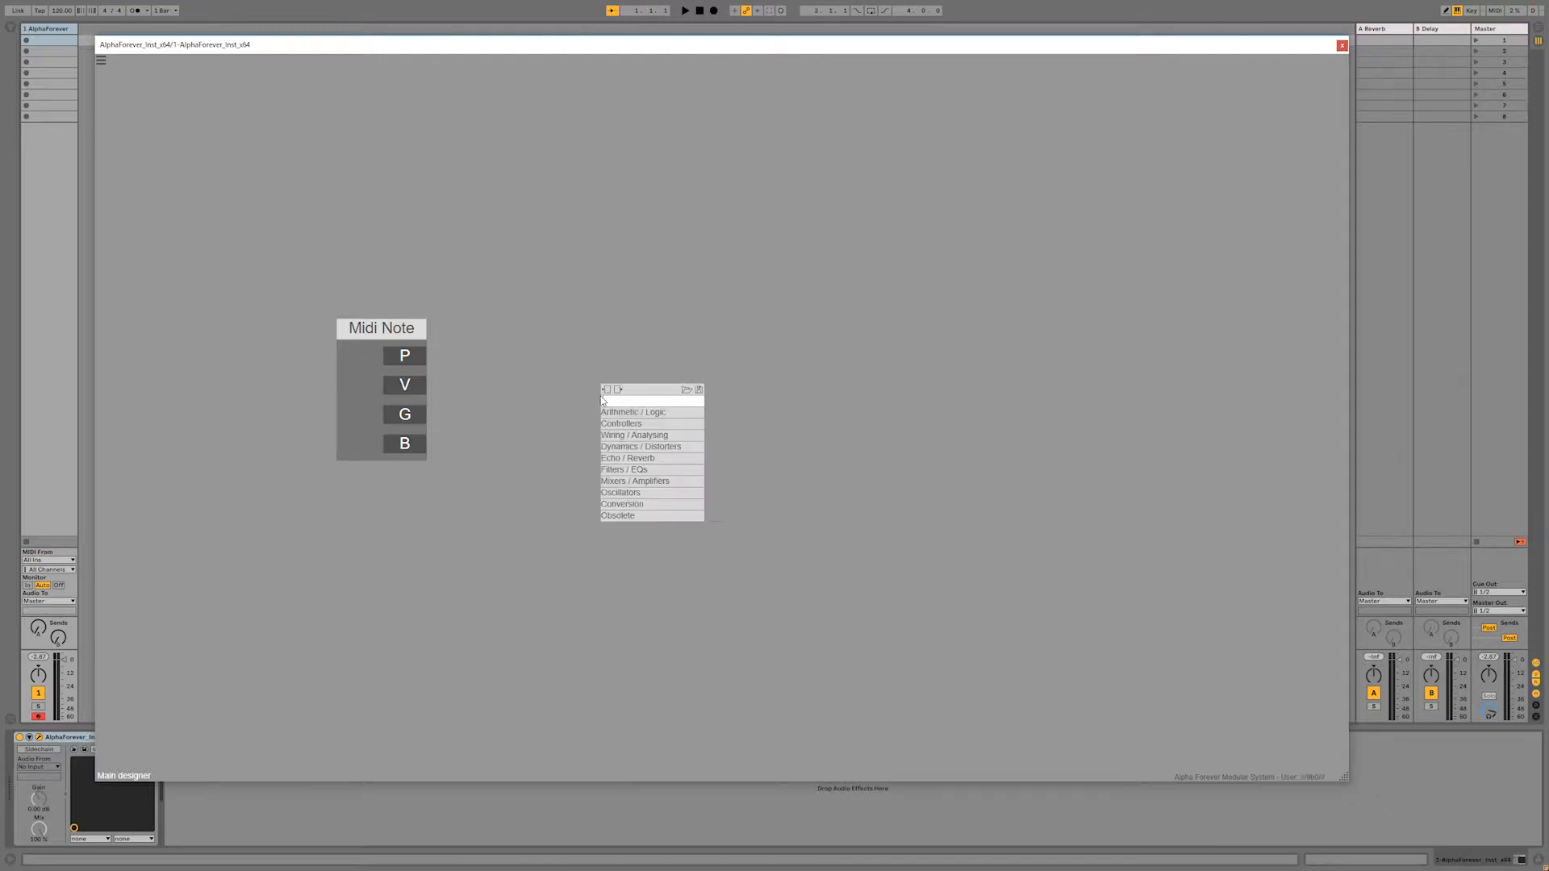
{"action": "type", "text": "gain"}
{"action": "left_click", "coordinate": [733, 414]}
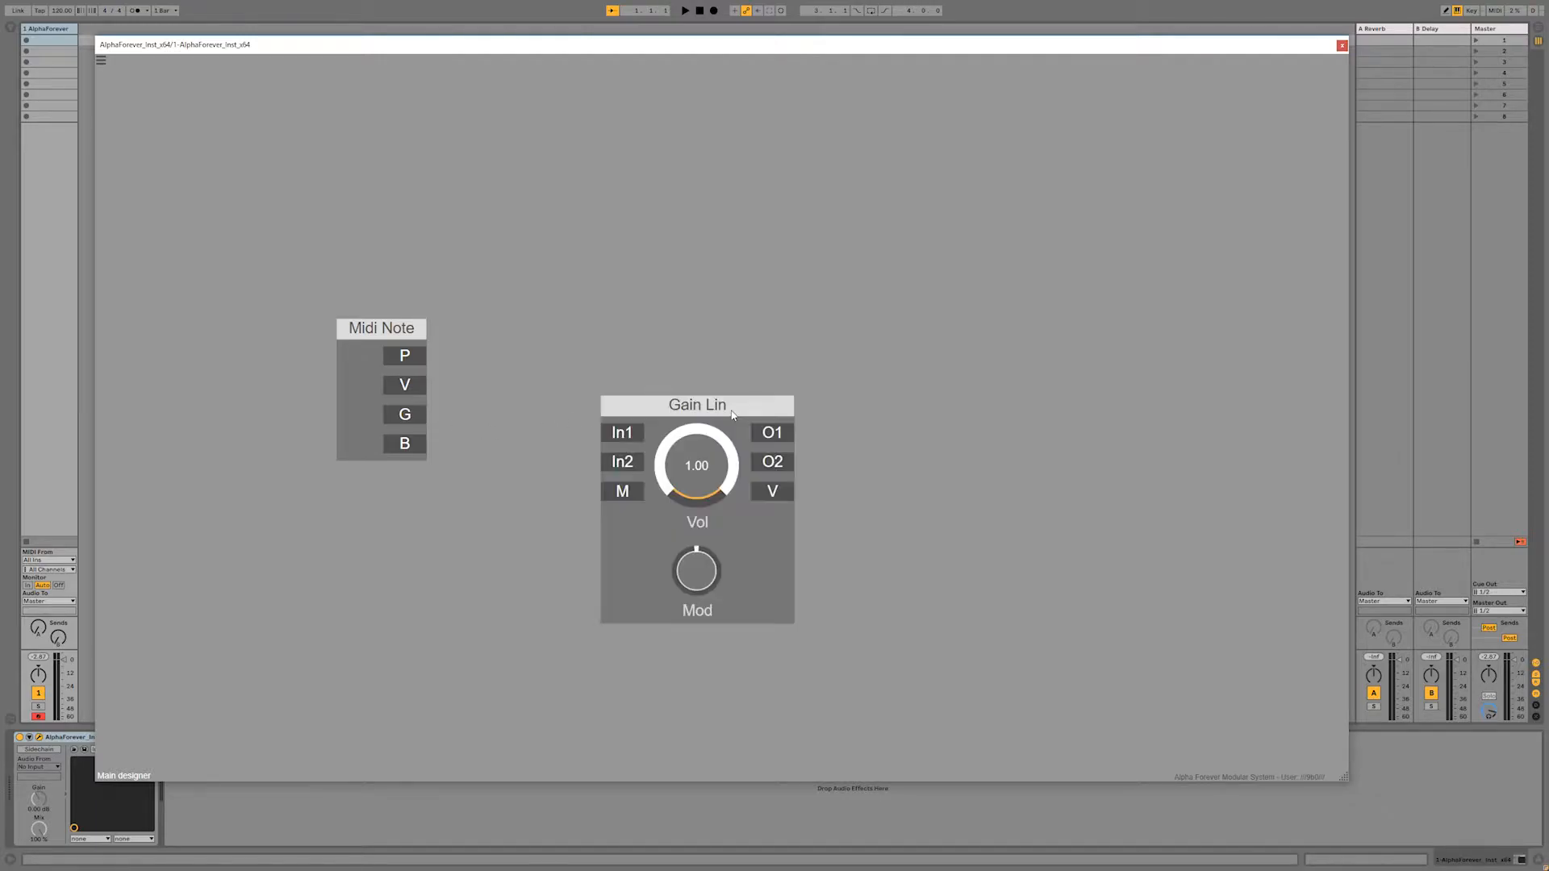
Step: Create outputs O1 and O2 from the Gain Lin module's output ports and set its Vol to 0.00
{"action": "double_click", "coordinate": [776, 436]}
{"action": "double_click", "coordinate": [778, 463]}
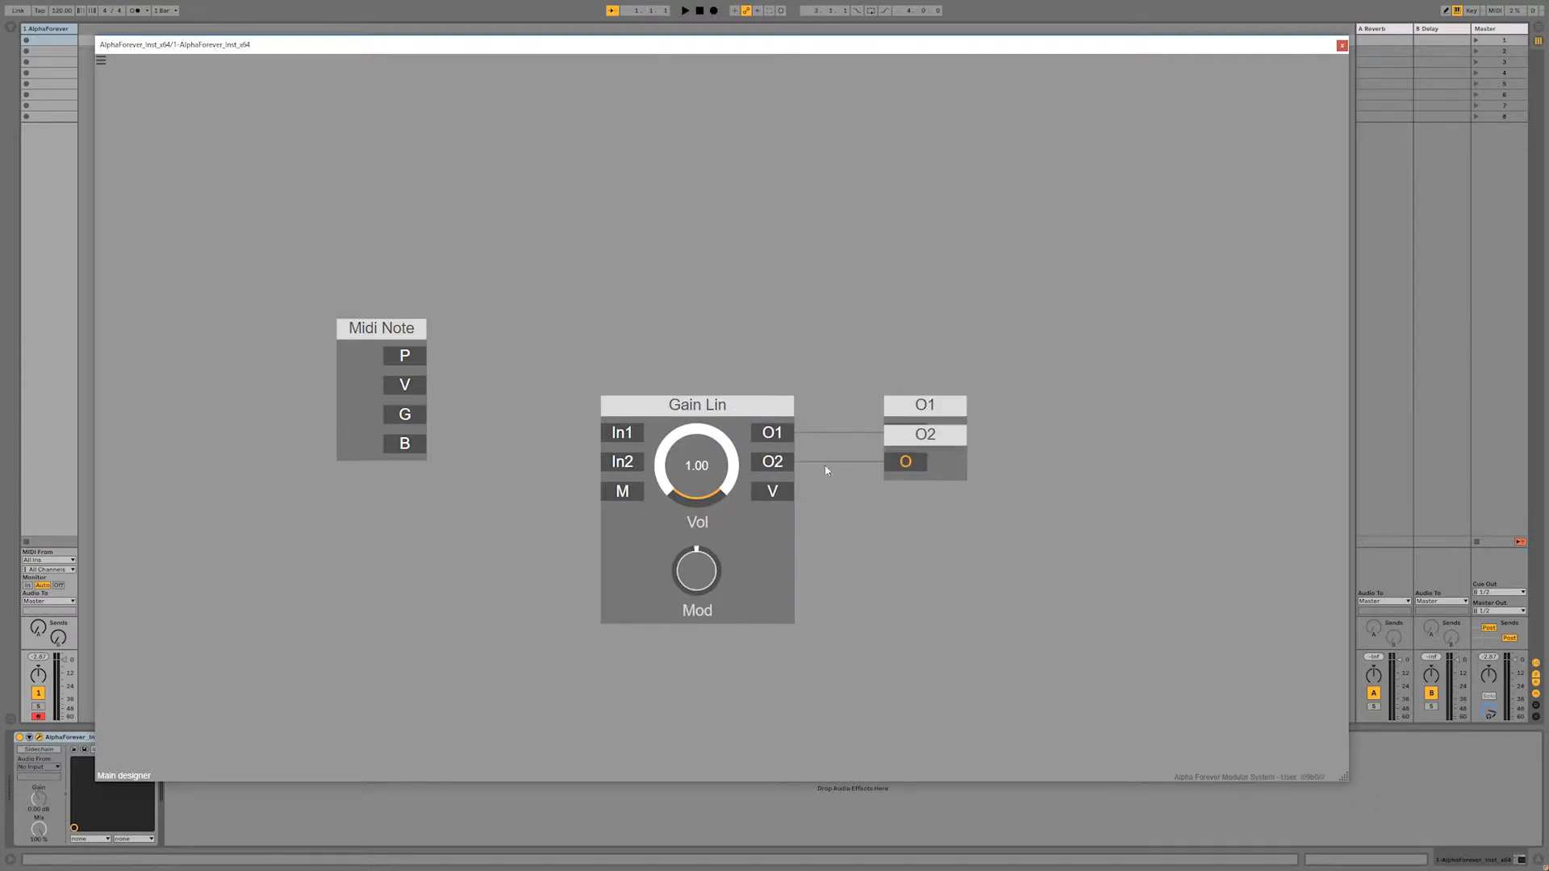
{"action": "left_click_drag", "start_coordinate": [920, 447], "coordinate": [1054, 447]}
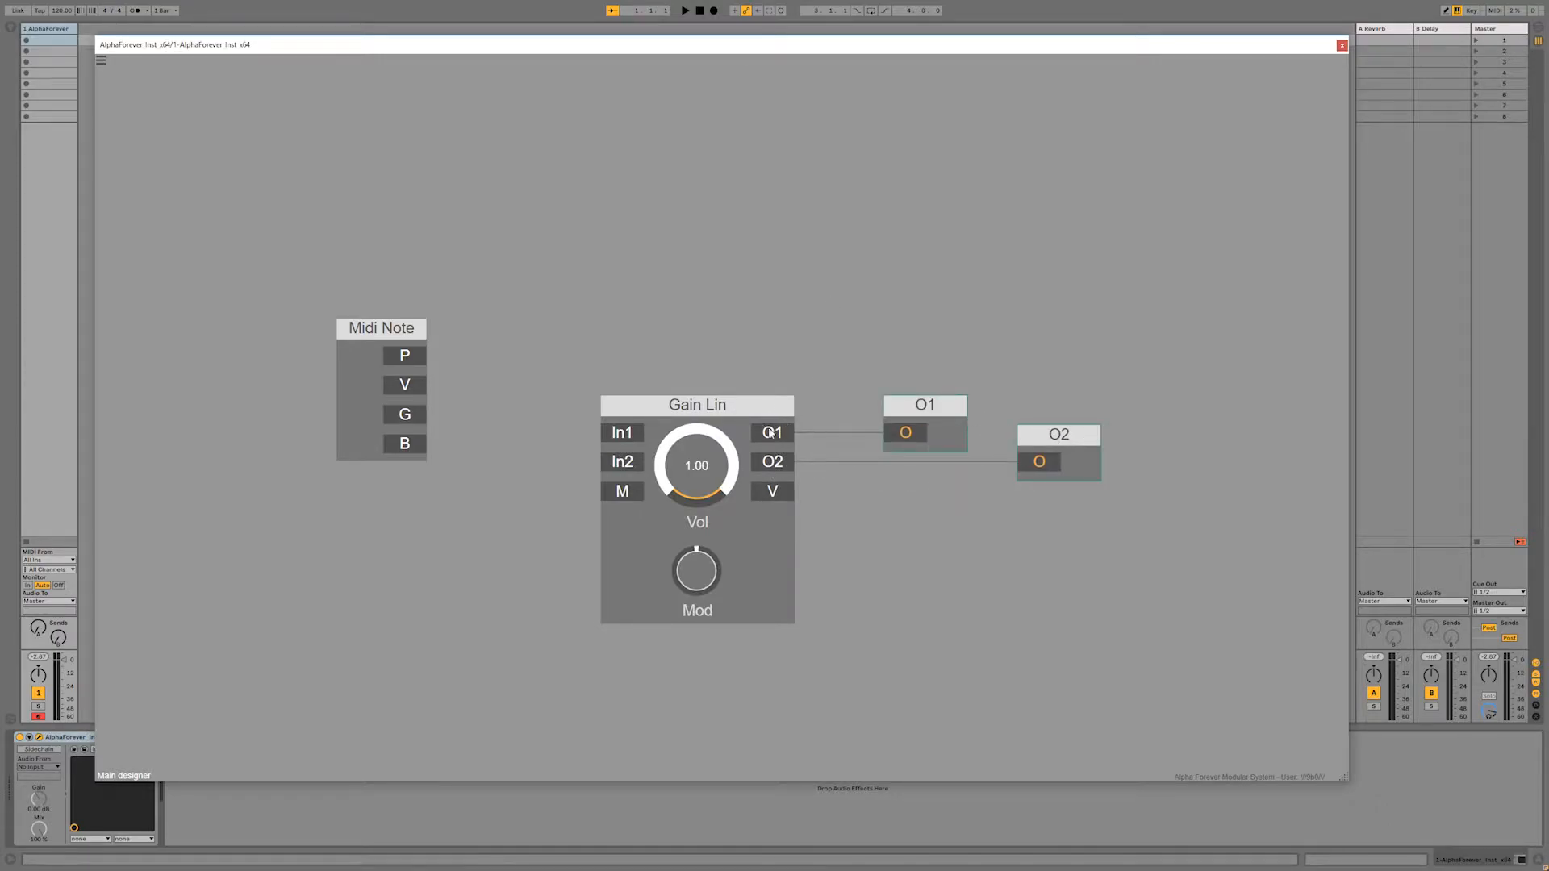
{"action": "left_click_drag", "start_coordinate": [544, 369], "coordinate": [1234, 702]}
{"action": "left_click_drag", "start_coordinate": [700, 409], "coordinate": [774, 529]}
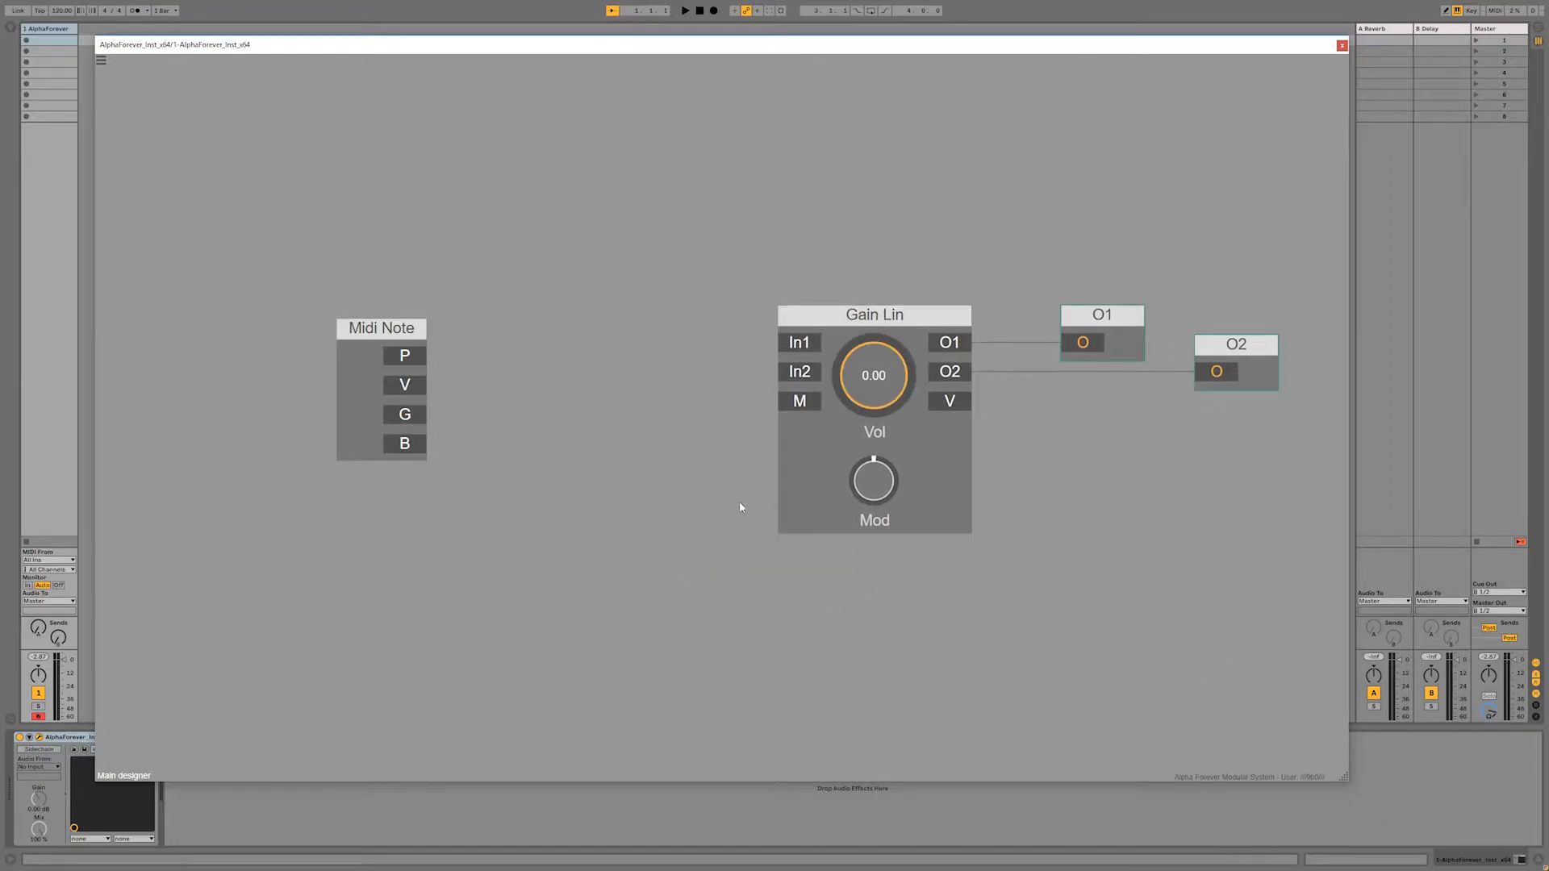
Step: Connect the Midi Note G output to Gain Lin's In1 and space the two modules far apart
{"action": "left_click_drag", "start_coordinate": [399, 341], "coordinate": [209, 292]}
{"action": "left_click_drag", "start_coordinate": [215, 367], "coordinate": [798, 342]}
{"action": "left_click_drag", "start_coordinate": [729, 249], "coordinate": [1291, 589]}
{"action": "left_click_drag", "start_coordinate": [809, 313], "coordinate": [1067, 339]}
{"action": "left_click", "coordinate": [687, 279]}
{"action": "left_click_drag", "start_coordinate": [634, 261], "coordinate": [530, 288]}
{"action": "scroll", "coordinate": [565, 271], "scroll_direction": "down", "scroll_amount": 1}
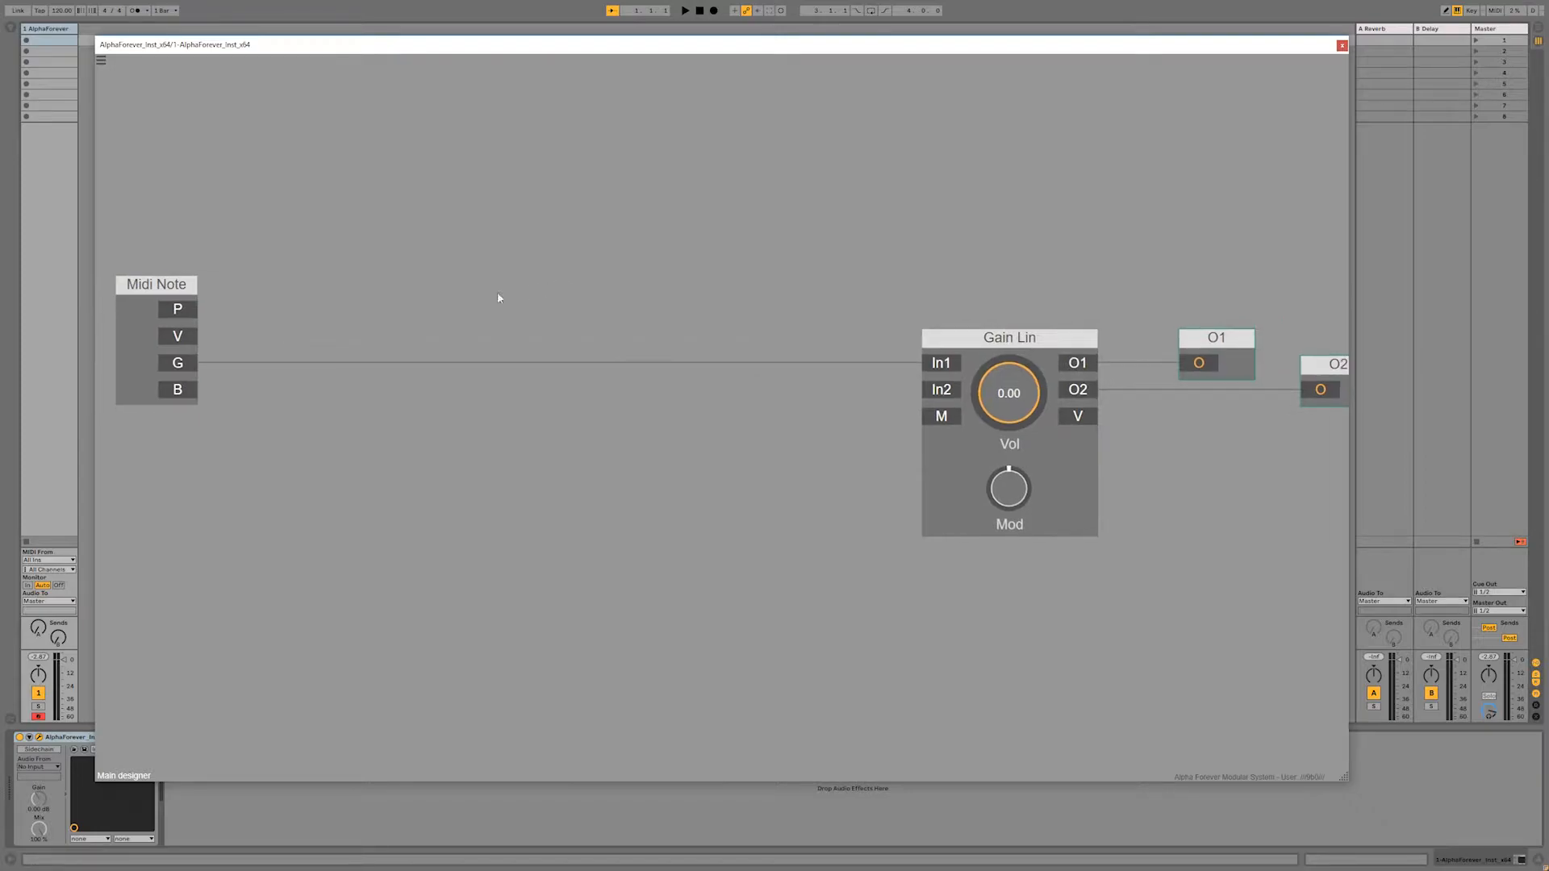
Step: Insert an LED module on the Midi Note G connection, close to the Midi Note module
{"action": "left_click", "coordinate": [182, 365]}
{"action": "type", "text": "led"}
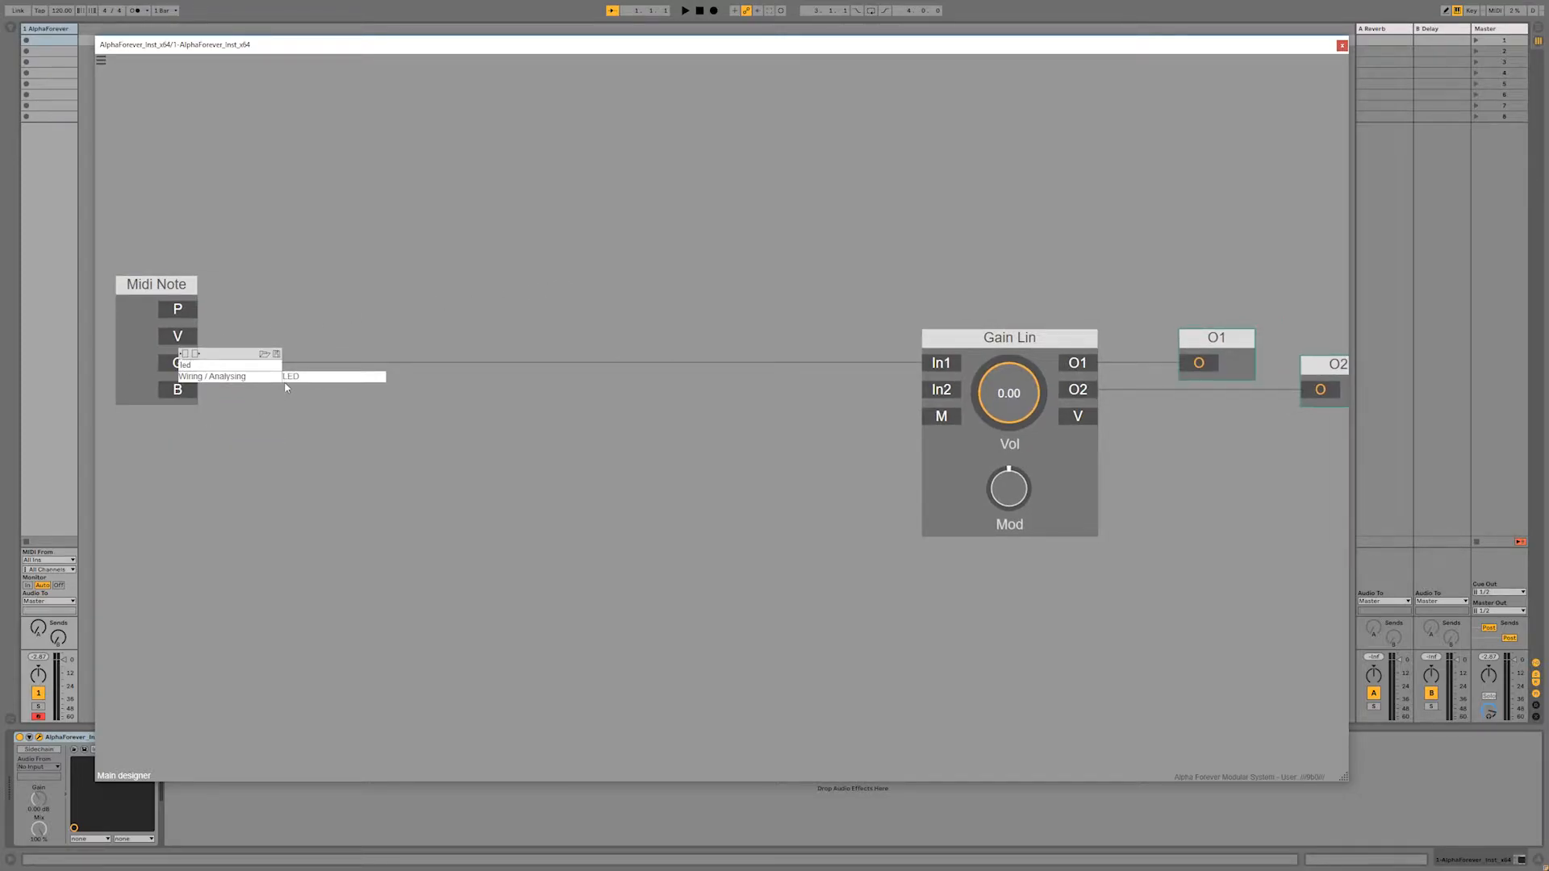
{"action": "left_click", "coordinate": [288, 376]}
{"action": "left_click_drag", "start_coordinate": [324, 345], "coordinate": [260, 350]}
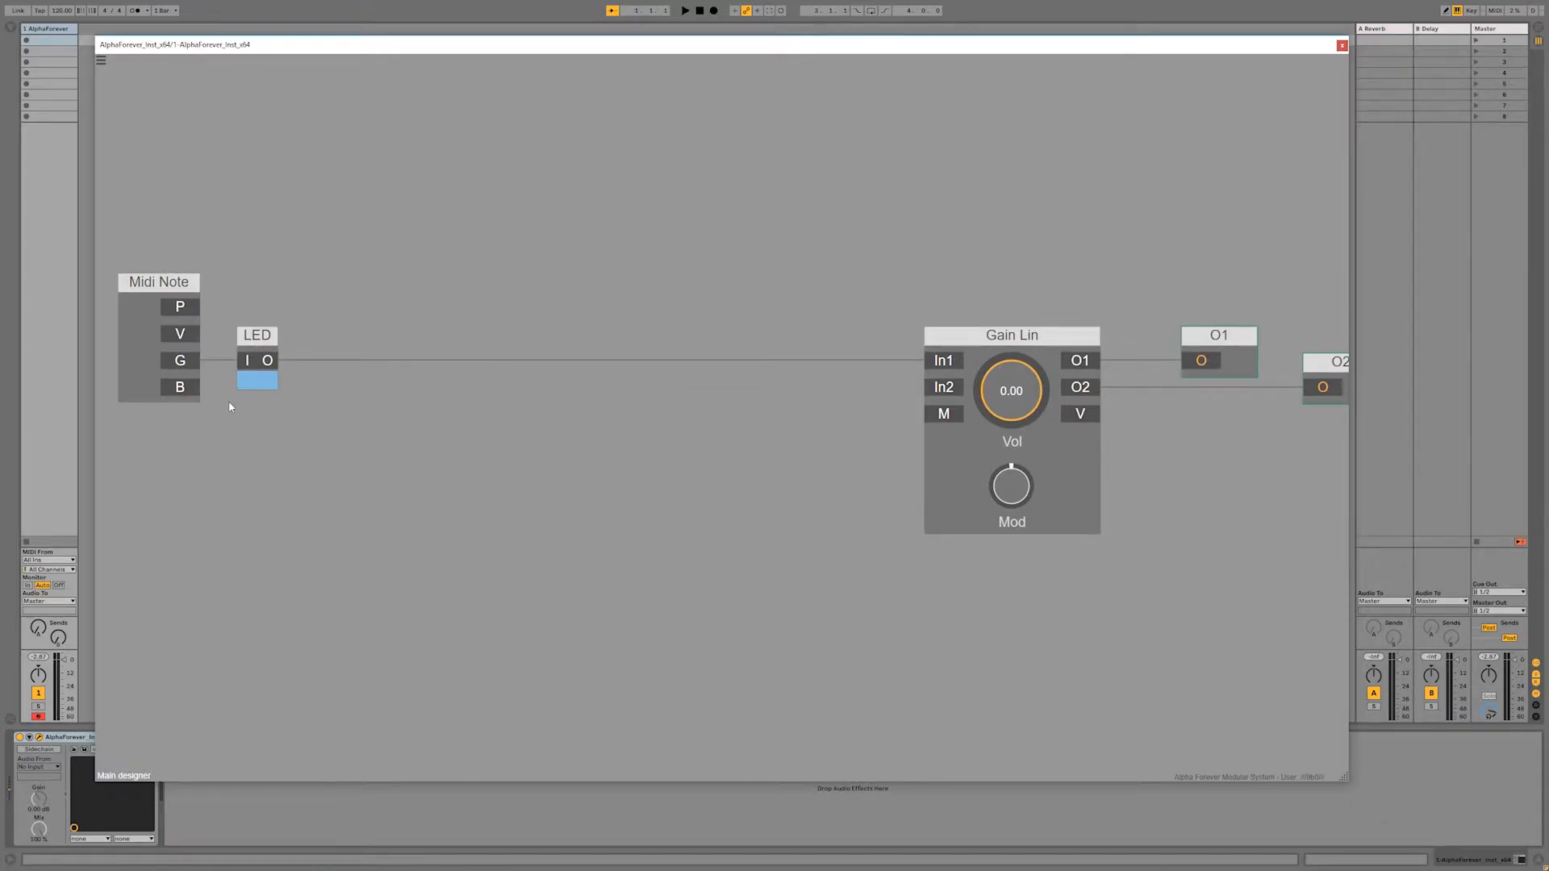
Step: Insert a Scope between the LED and Gain Lin, set it to Input Hz, and place it nearer to Gain Lin
{"action": "right_click", "coordinate": [269, 365]}
{"action": "type", "text": "s"}
{"action": "mouse_move", "coordinate": [322, 379]}
{"action": "left_click", "coordinate": [417, 374]}
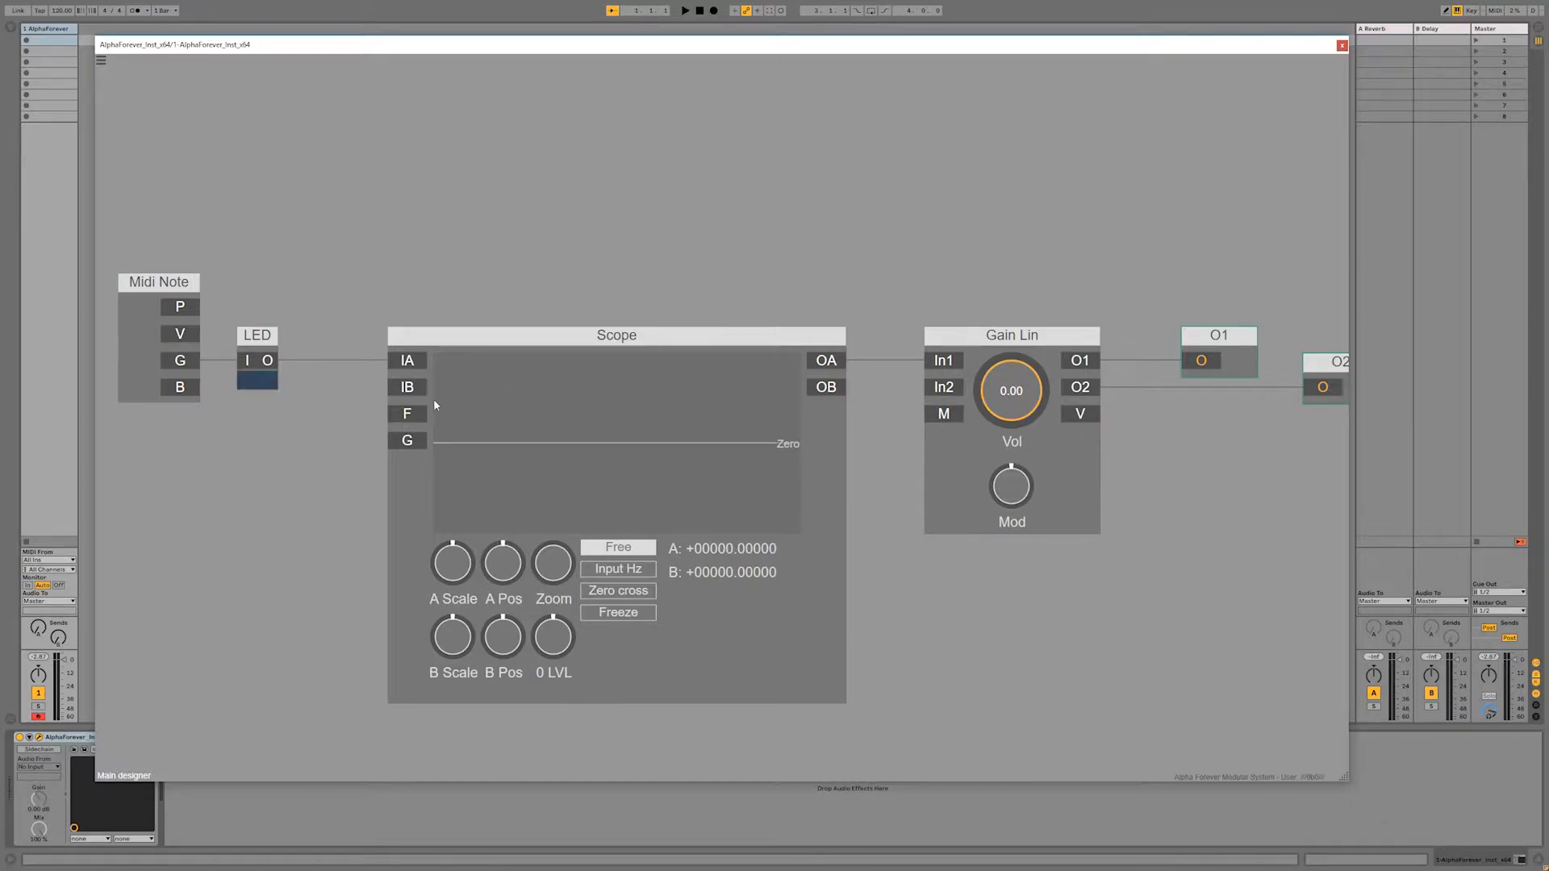
{"action": "left_click", "coordinate": [599, 569]}
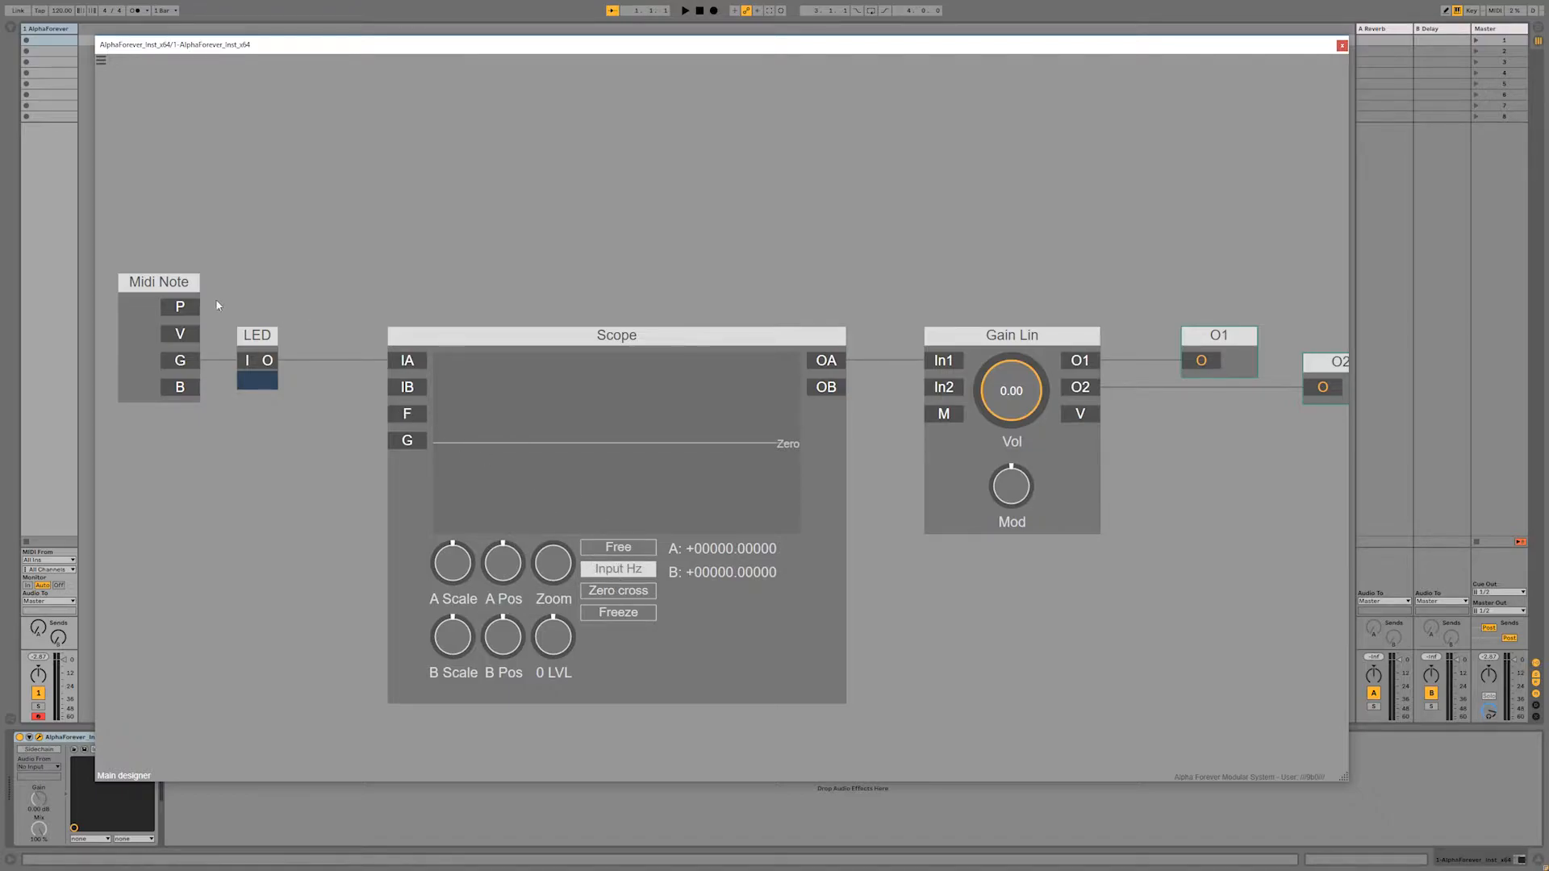
{"action": "left_click_drag", "start_coordinate": [491, 338], "coordinate": [542, 340]}
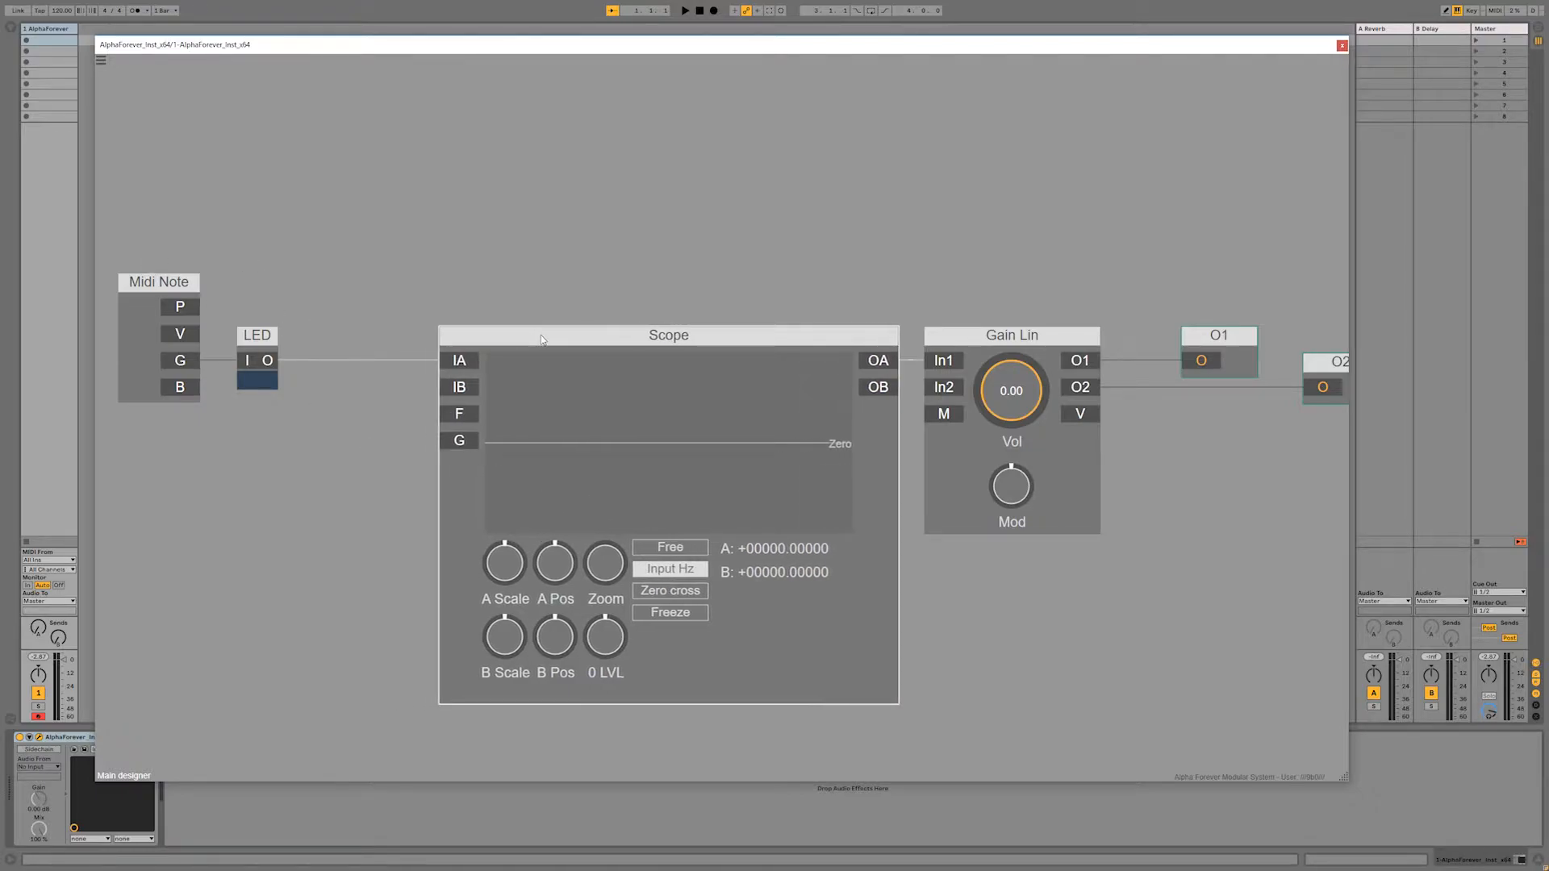
Step: Add a constant of 1 feeding the Scope's F input
{"action": "double_click", "coordinate": [461, 416]}
{"action": "left_click_drag", "start_coordinate": [352, 389], "coordinate": [385, 390]}
{"action": "left_click", "coordinate": [385, 292]}
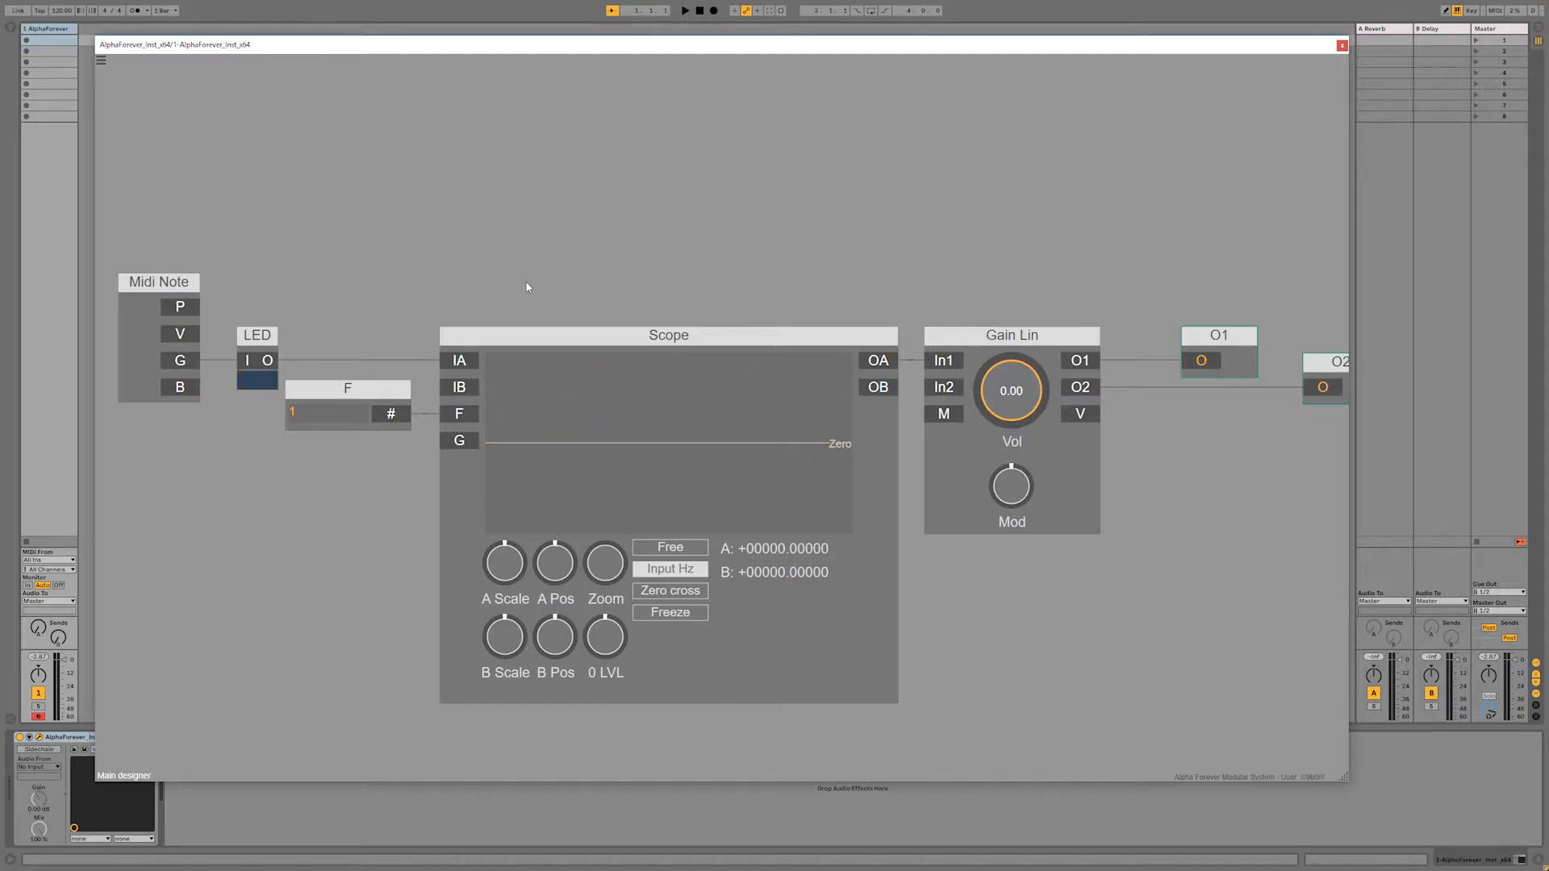
{"action": "scroll", "coordinate": [519, 279], "scroll_direction": "down", "scroll_amount": 1}
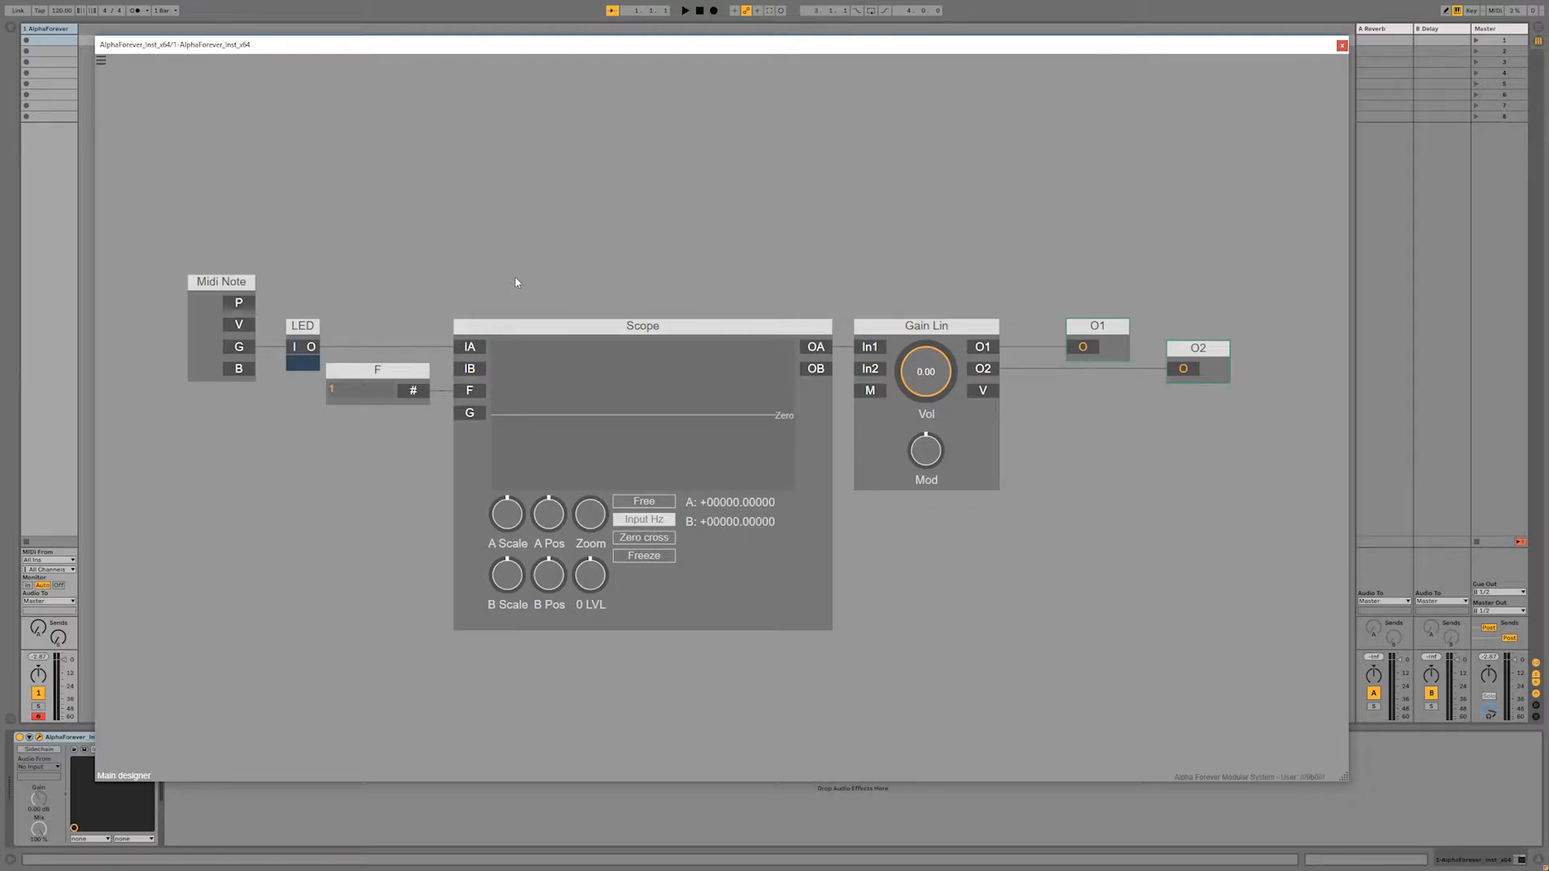
Step: Move the Midi Note and LED modules together, farther away from the Scope
{"action": "left_click_drag", "start_coordinate": [173, 262], "coordinate": [323, 396]}
{"action": "left_click_drag", "start_coordinate": [313, 326], "coordinate": [254, 322]}
{"action": "left_click", "coordinate": [297, 288]}
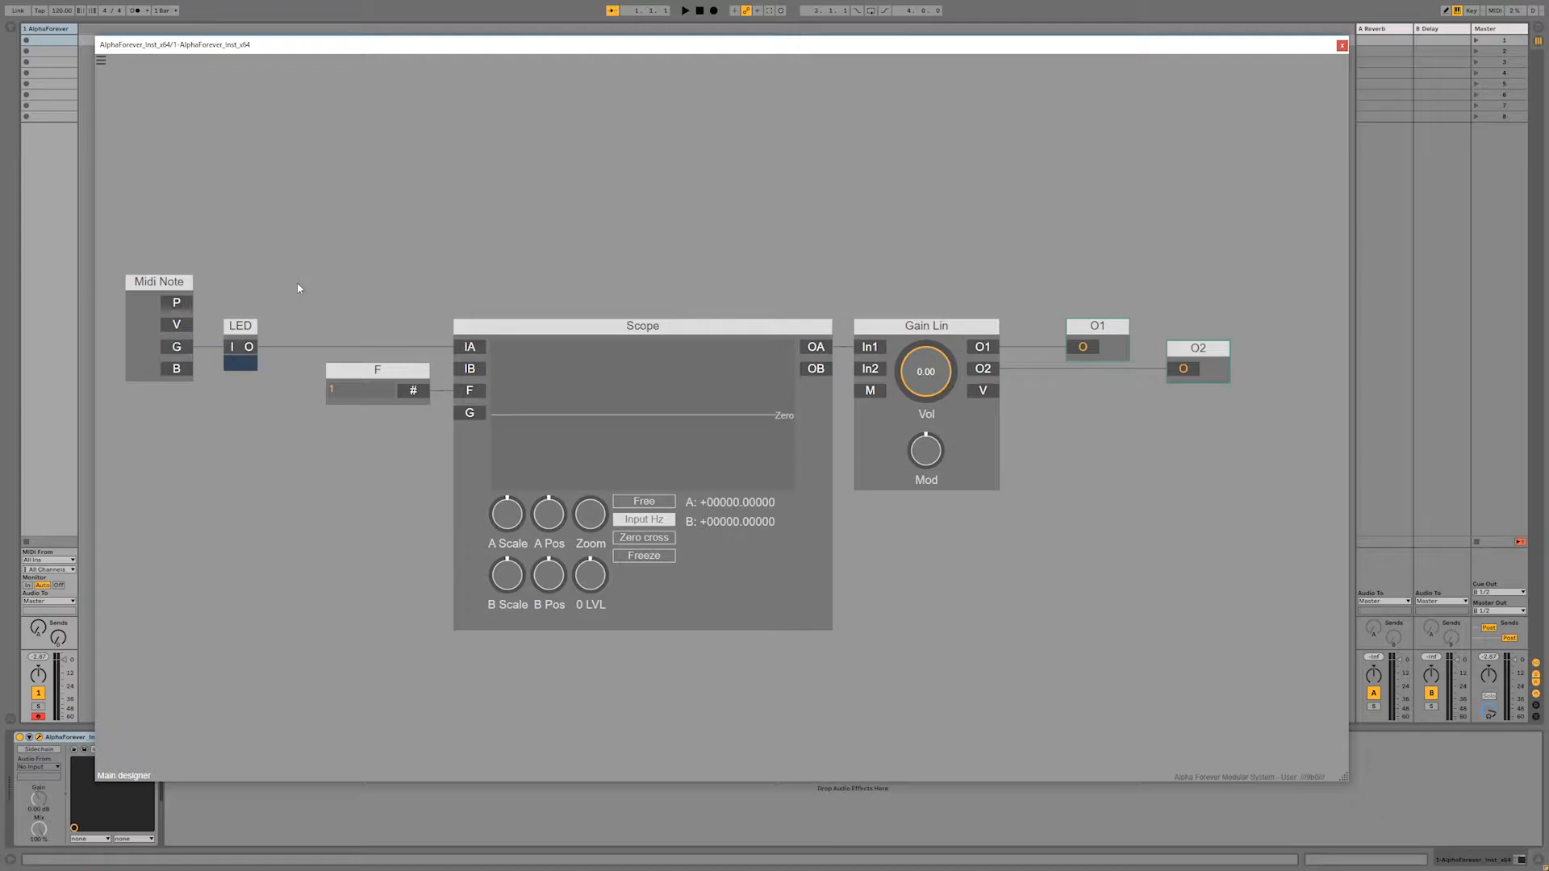
Step: Delete the LED module and move Midi Note farther from the Scope to make room for another module
{"action": "left_click", "coordinate": [253, 329]}
{"action": "key", "text": "Delete"}
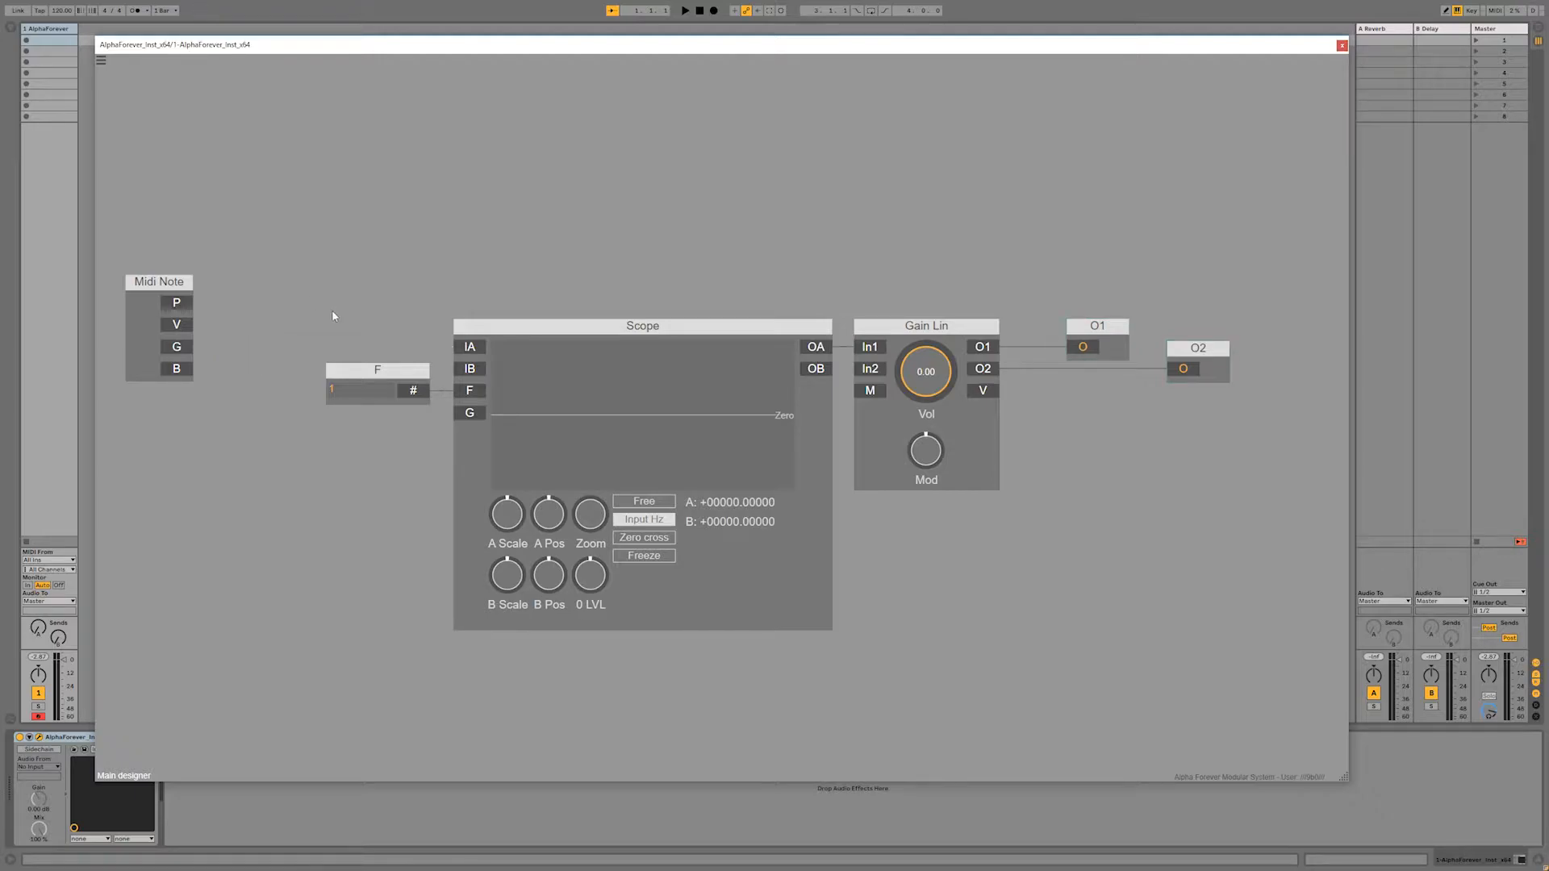
{"action": "left_click_drag", "start_coordinate": [441, 304], "coordinate": [667, 294]}
{"action": "left_click_drag", "start_coordinate": [409, 273], "coordinate": [251, 272]}
{"action": "left_click", "coordinate": [641, 317]}
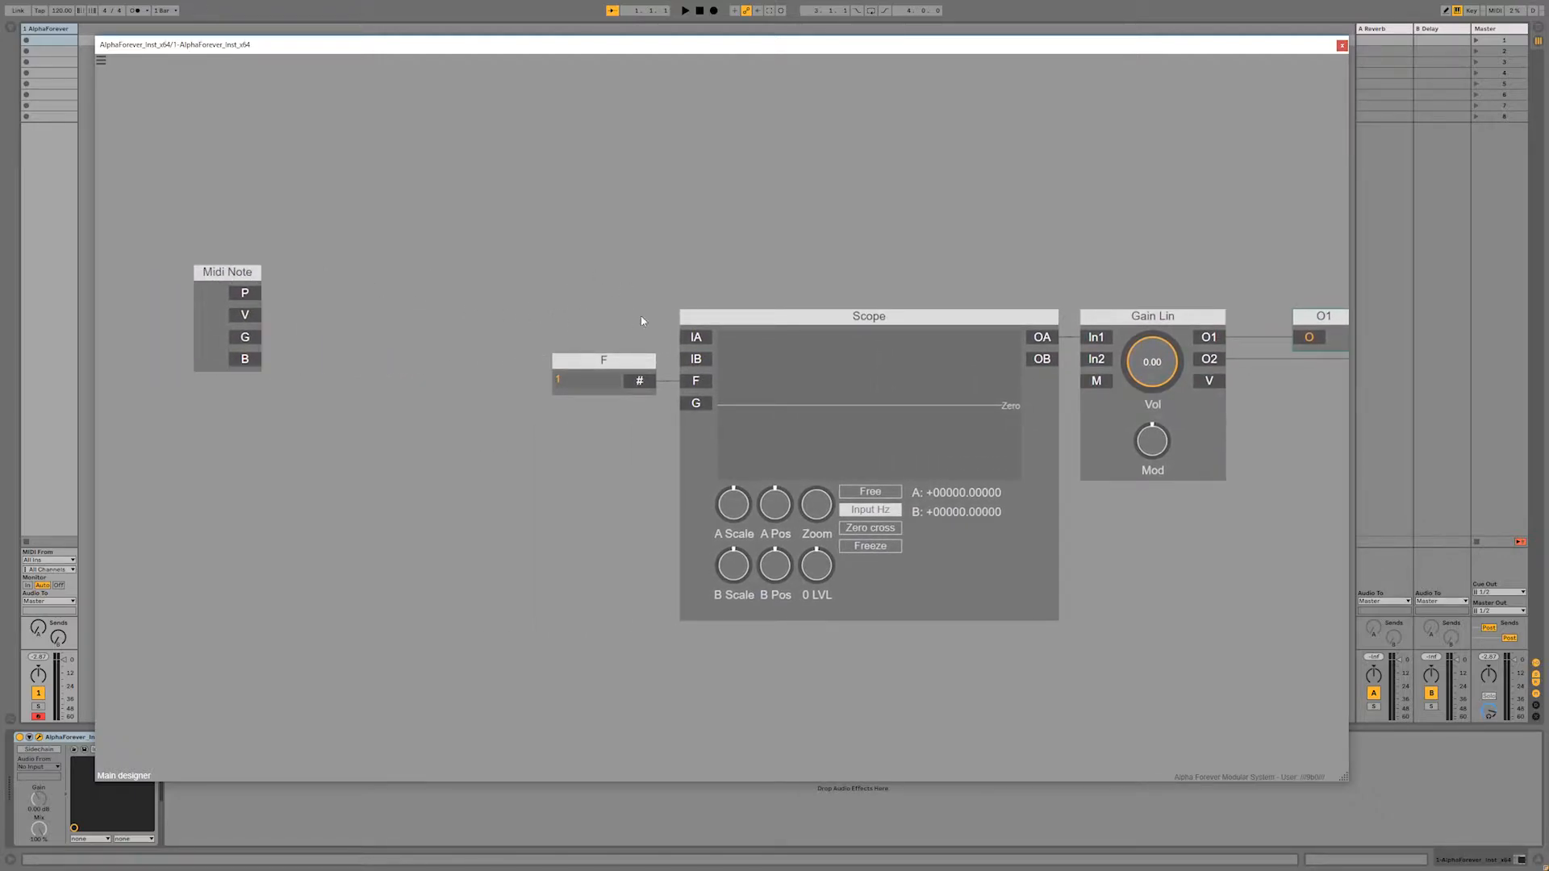
{"action": "left_click", "coordinate": [717, 314]}
{"action": "left_click", "coordinate": [471, 350]}
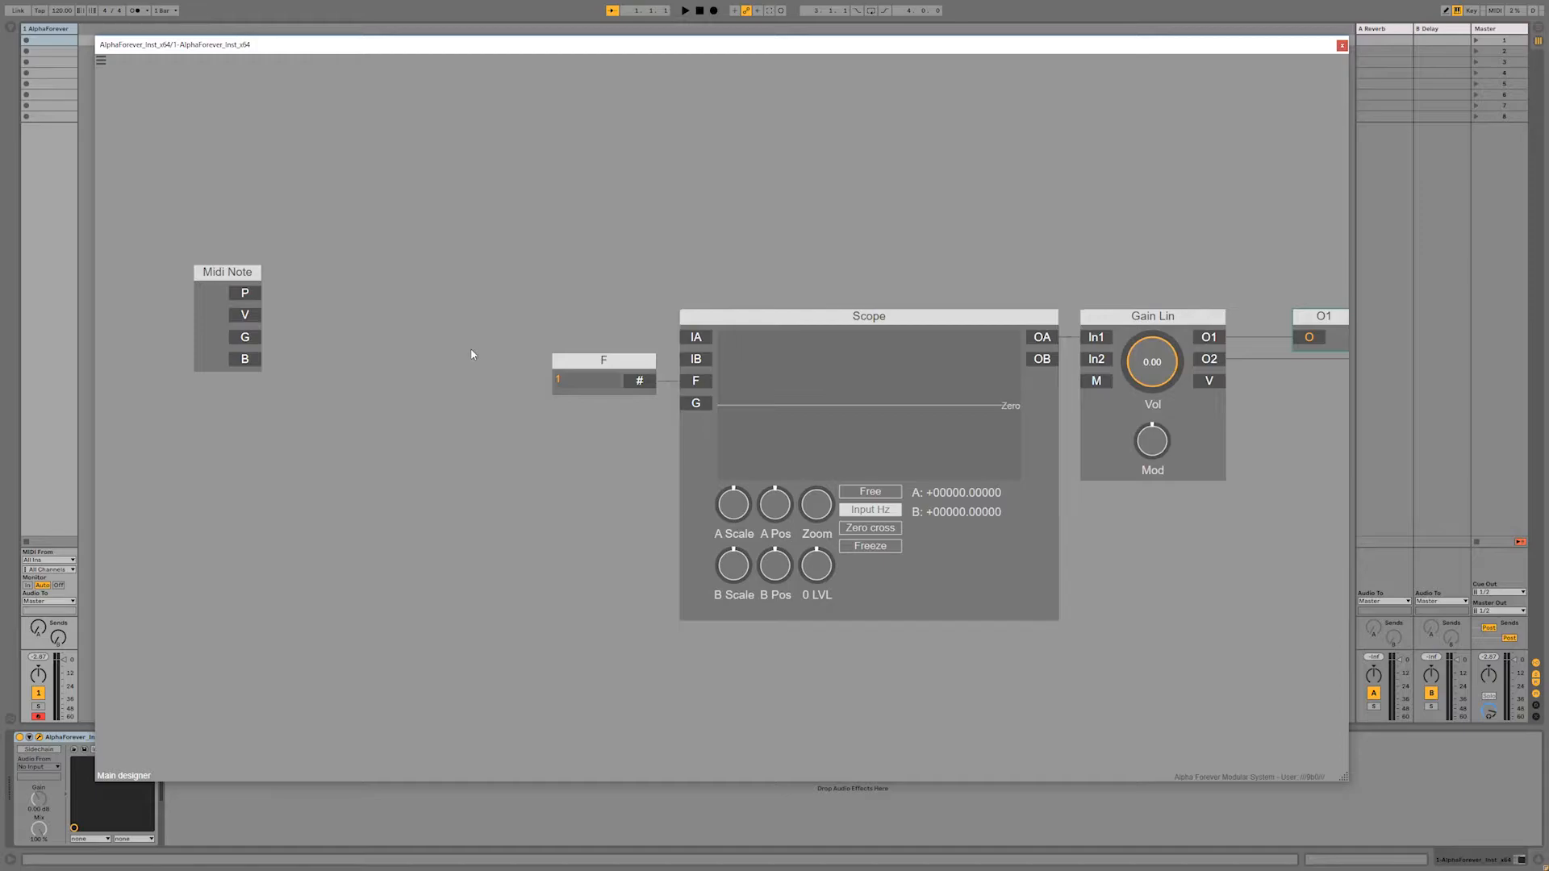
Step: Add an LFO Multi module between Midi Note and the Scope and switch its waveform to SQR
{"action": "right_click", "coordinate": [313, 318]}
{"action": "type", "text": "lfo"}
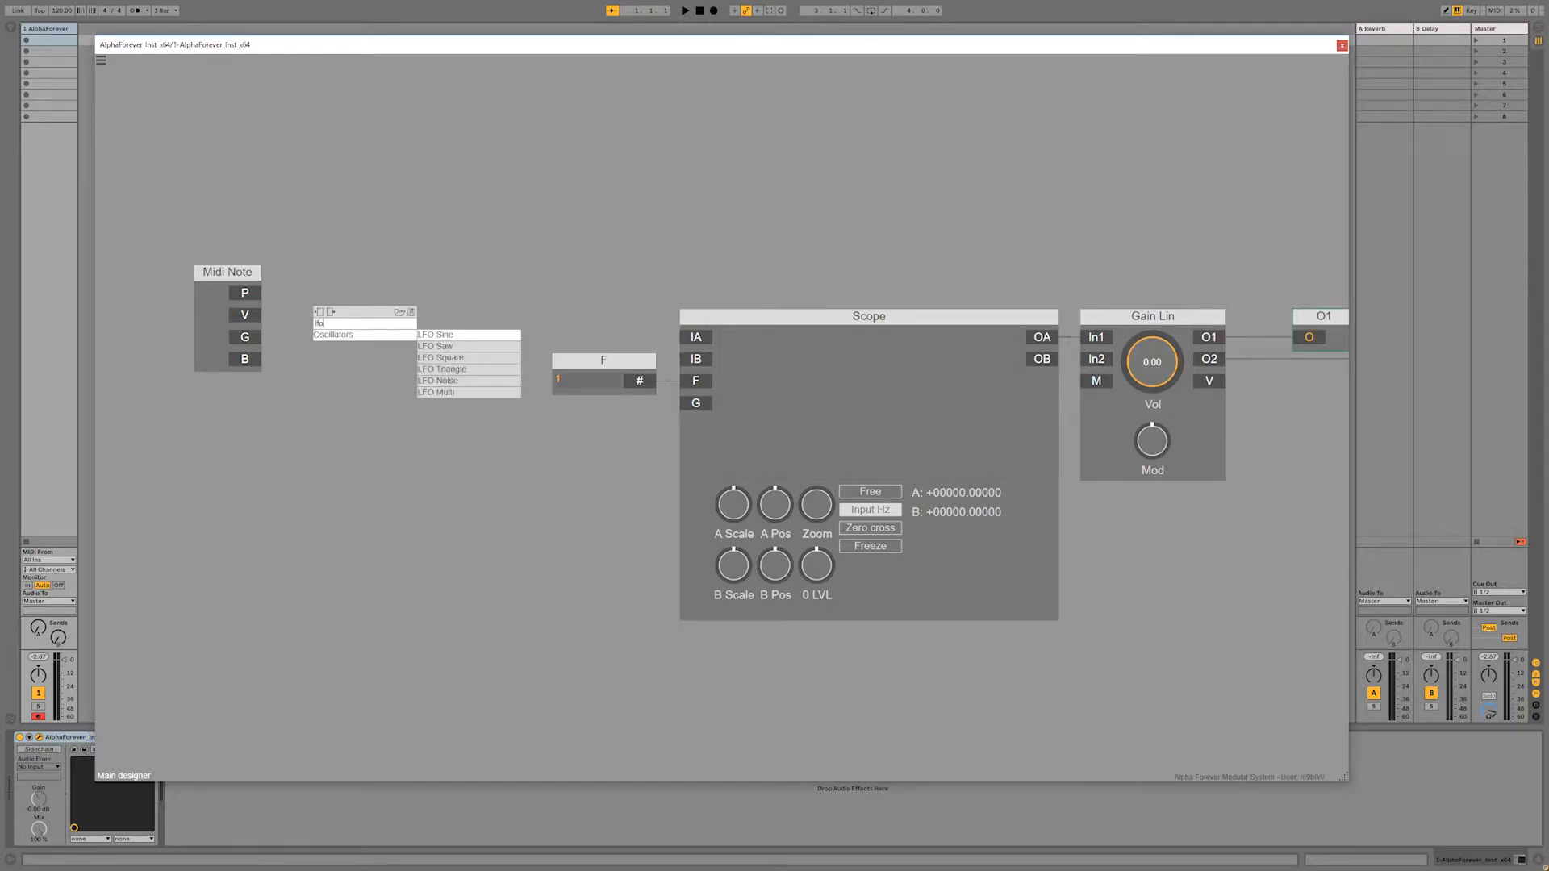
{"action": "left_click", "coordinate": [441, 392]}
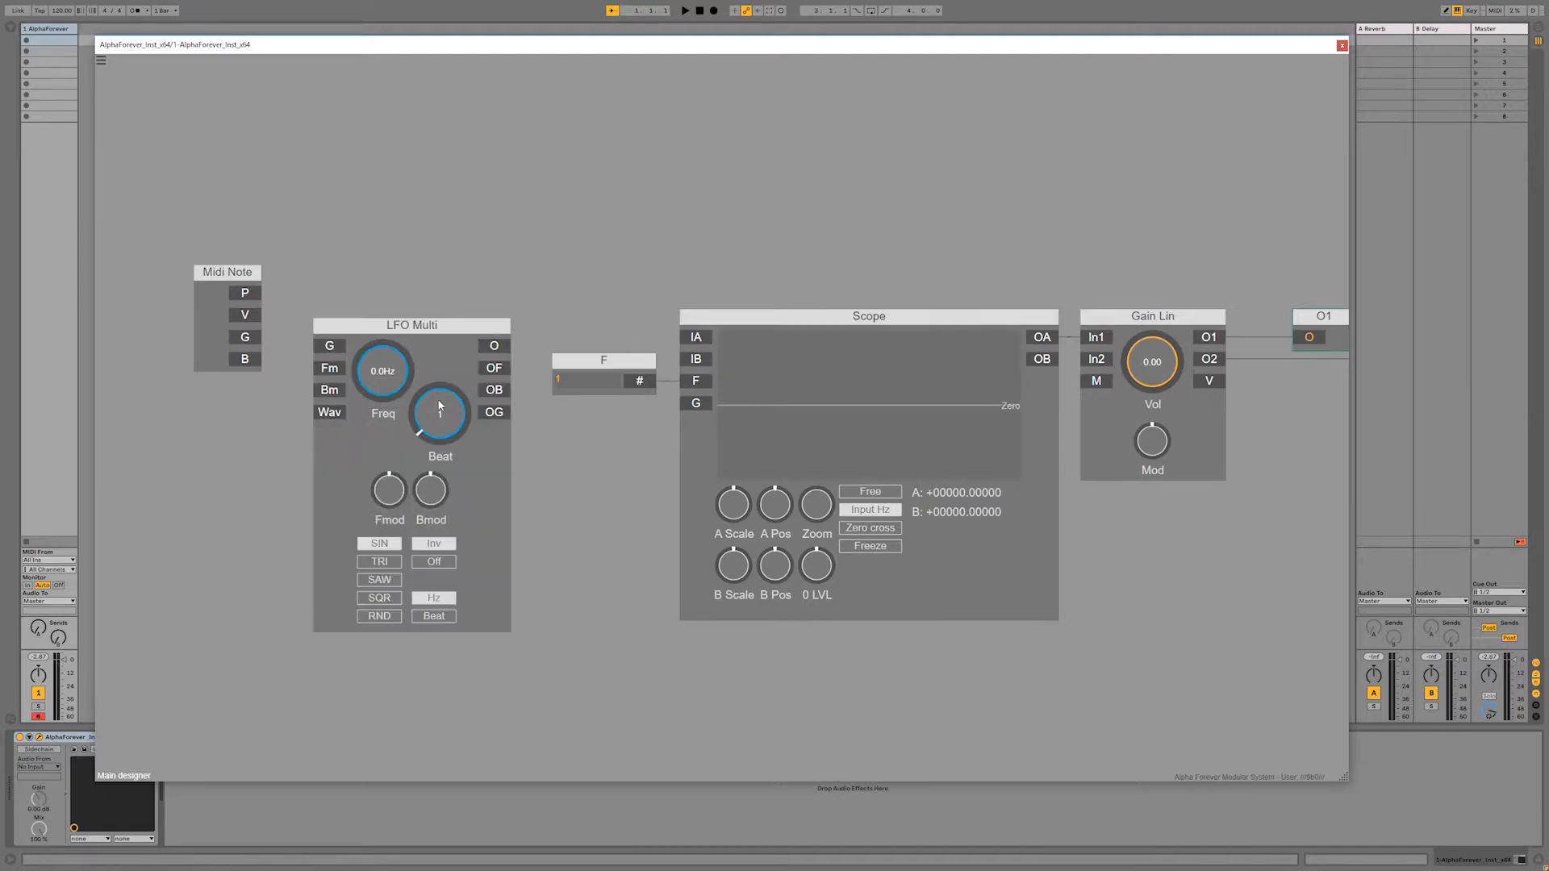
{"action": "left_click", "coordinate": [387, 600]}
Step: Connect the LFO Multi O output to the Scope's IA input and set the LFO's Freq to 2.0 Hz
{"action": "left_click_drag", "start_coordinate": [524, 348], "coordinate": [693, 342]}
{"action": "double_click", "coordinate": [500, 345]}
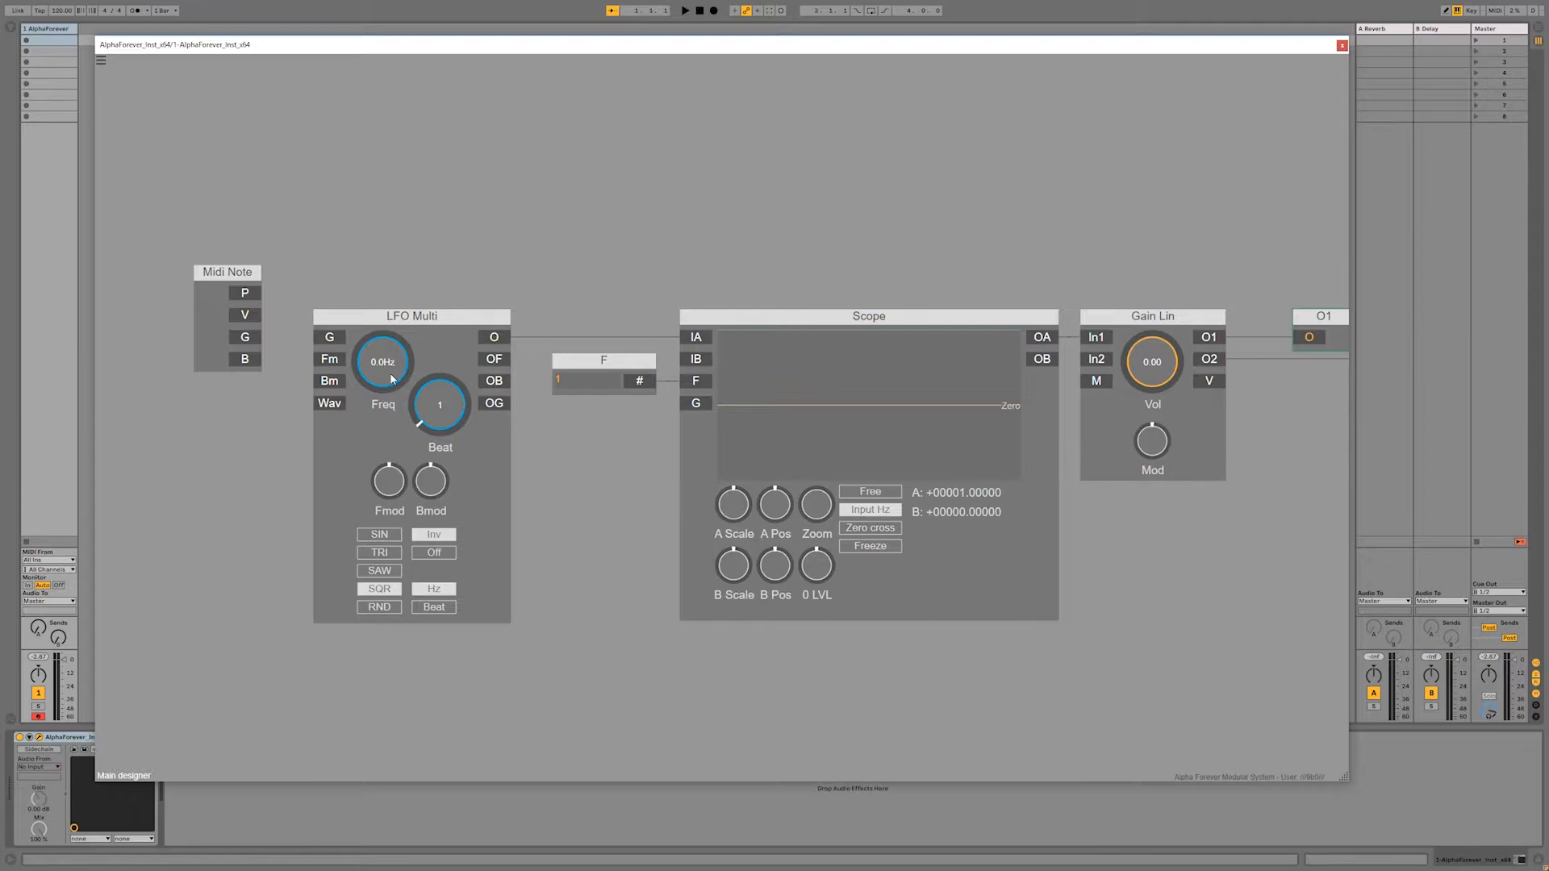
{"action": "left_click_drag", "start_coordinate": [388, 380], "coordinate": [393, 337]}
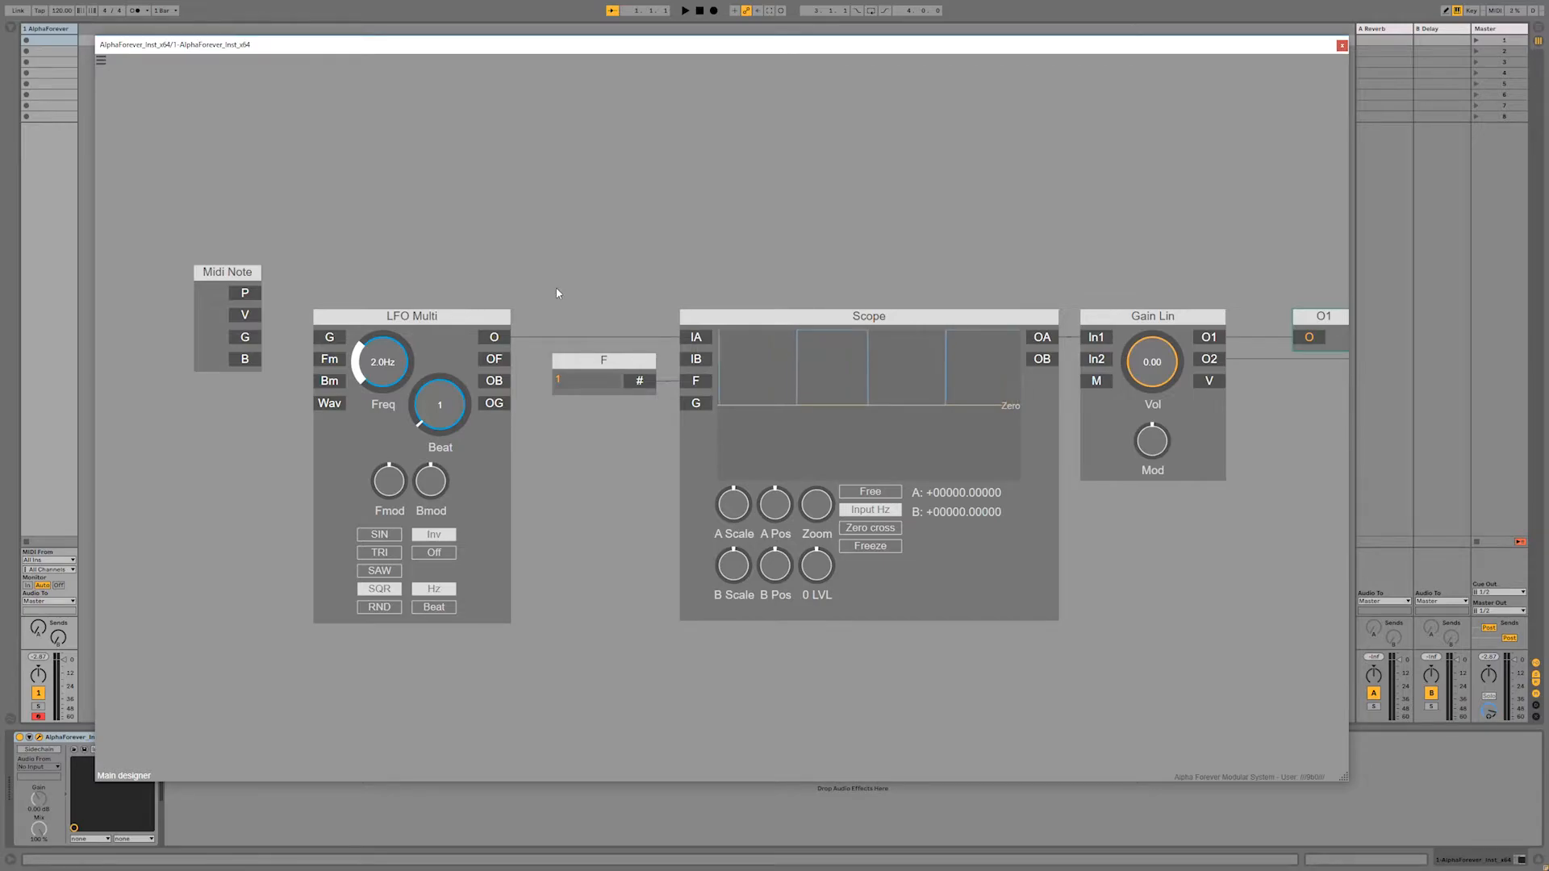
Step: Connect the Midi Note G output to LFO Multi's G input and move Midi Note farther from the LFO
{"action": "left_click_drag", "start_coordinate": [245, 338], "coordinate": [329, 339]}
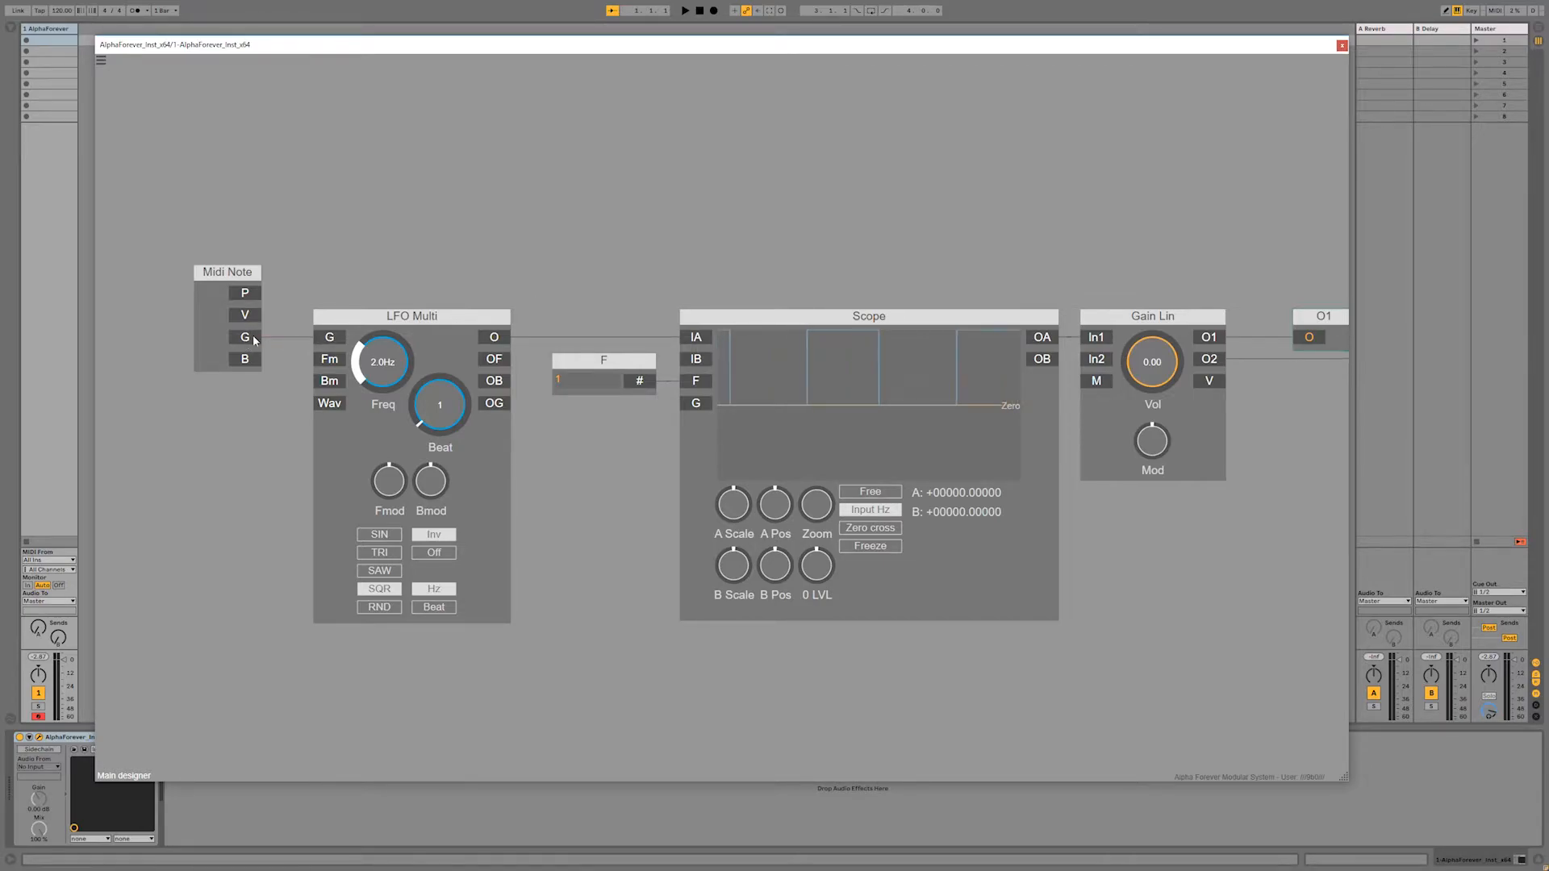
{"action": "left_click_drag", "start_coordinate": [390, 264], "coordinate": [607, 235]}
{"action": "left_click_drag", "start_coordinate": [444, 244], "coordinate": [171, 245]}
{"action": "left_click_drag", "start_coordinate": [250, 296], "coordinate": [251, 297]}
Step: Set LFO Multi's Freq to 0.0 Hz and disconnect its G input from Midi Note
{"action": "left_click_drag", "start_coordinate": [594, 331], "coordinate": [297, 463]}
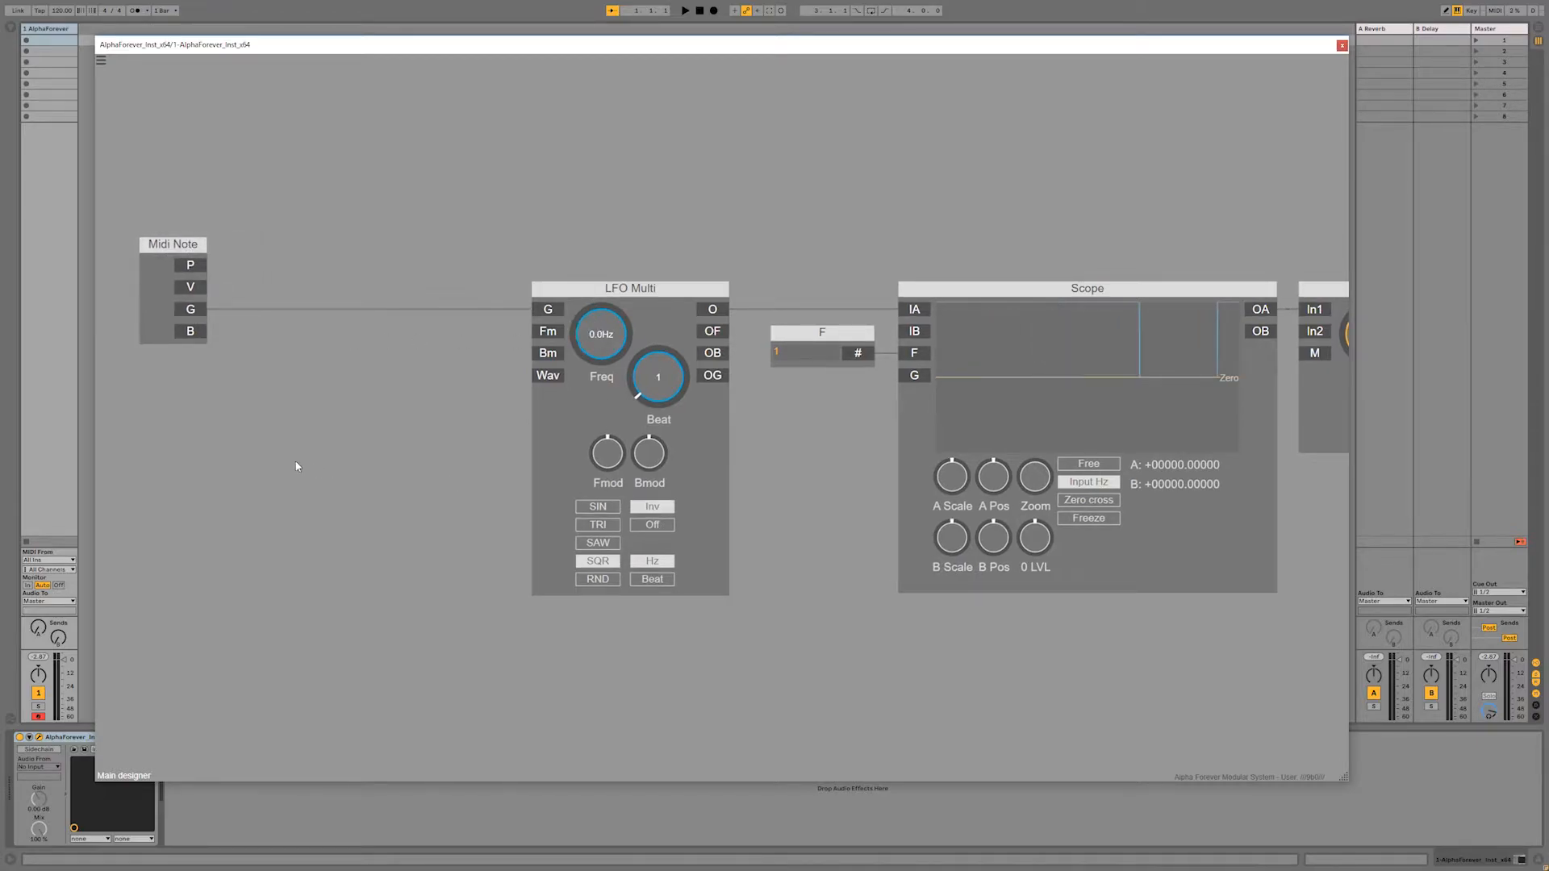
{"action": "right_click", "coordinate": [274, 413]}
{"action": "left_click", "coordinate": [322, 355]}
{"action": "left_click_drag", "start_coordinate": [177, 244], "coordinate": [151, 245]}
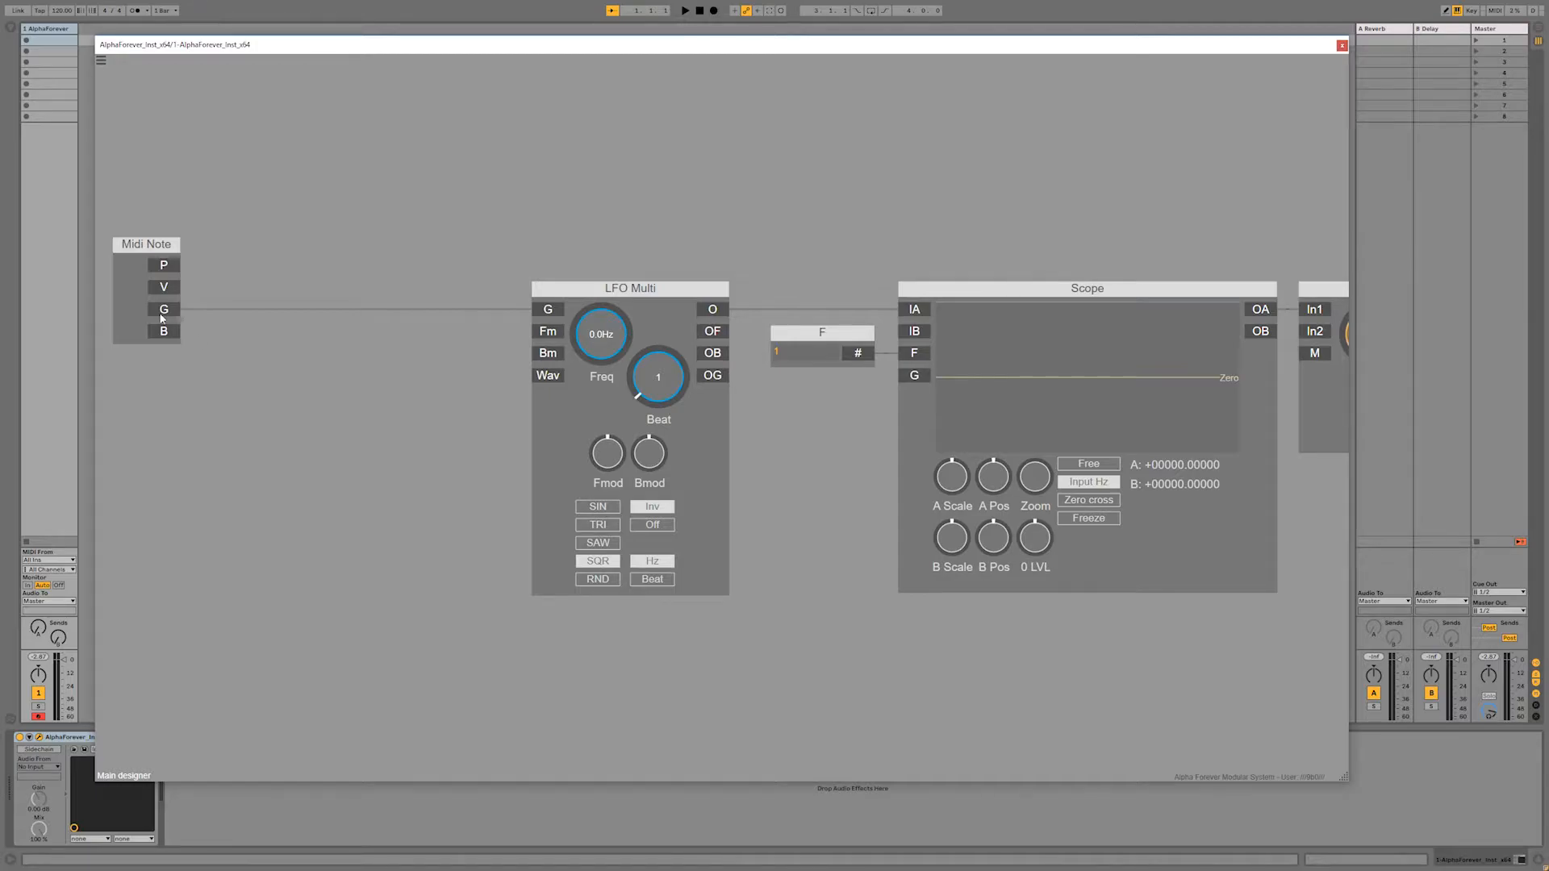
{"action": "left_click", "coordinate": [545, 311]}
Step: Insert a Mul module fed by the Midi Note G output and place it near LFO Multi
{"action": "left_click", "coordinate": [165, 310]}
{"action": "type", "text": "ch"}
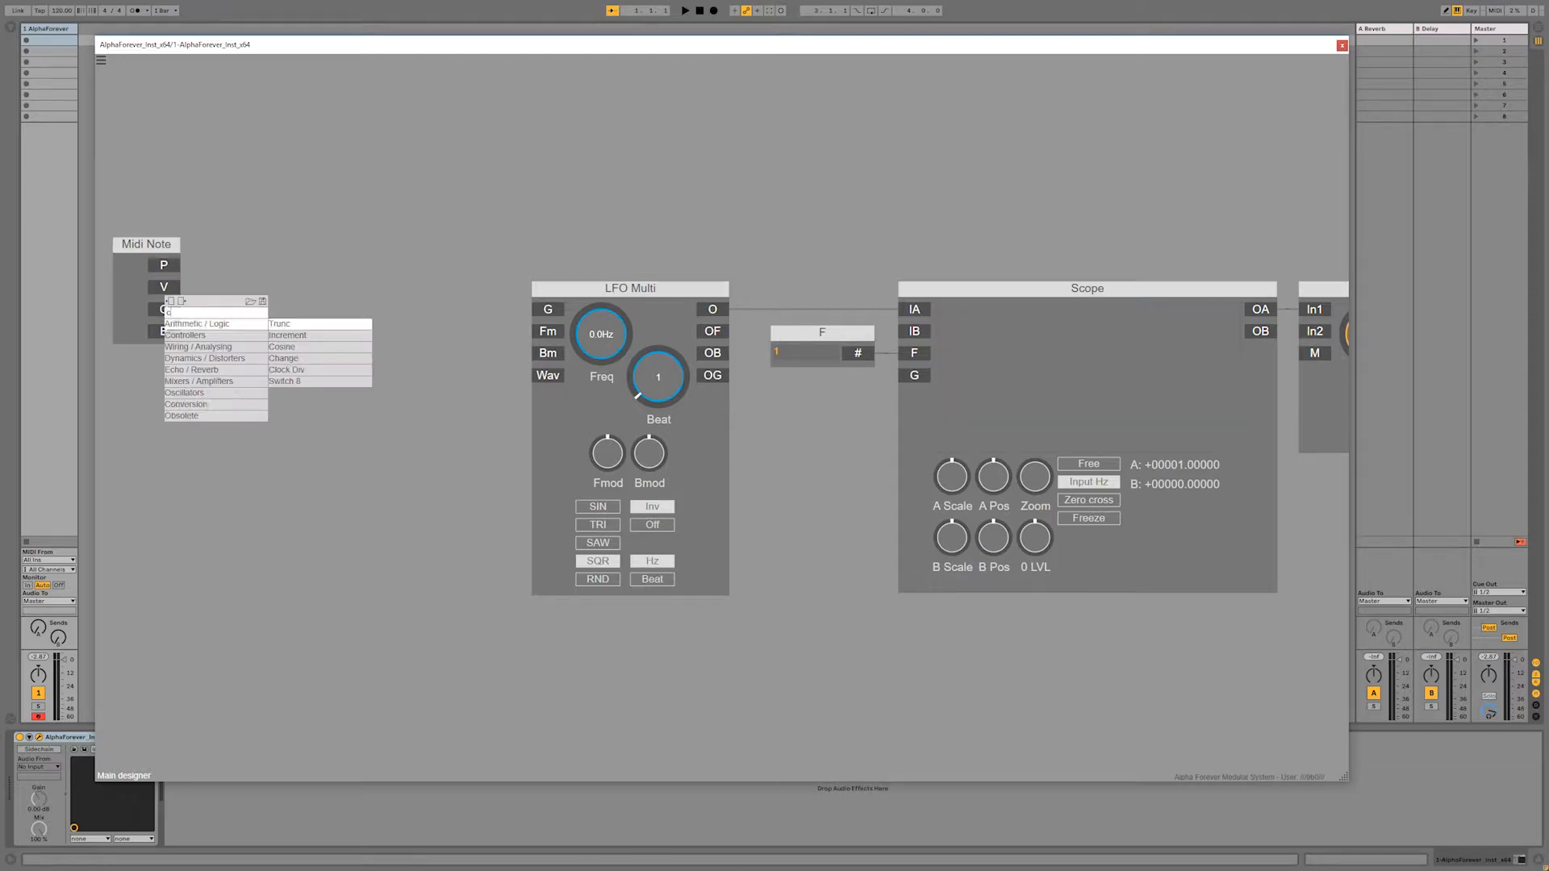
{"action": "type", "text": "mul"}
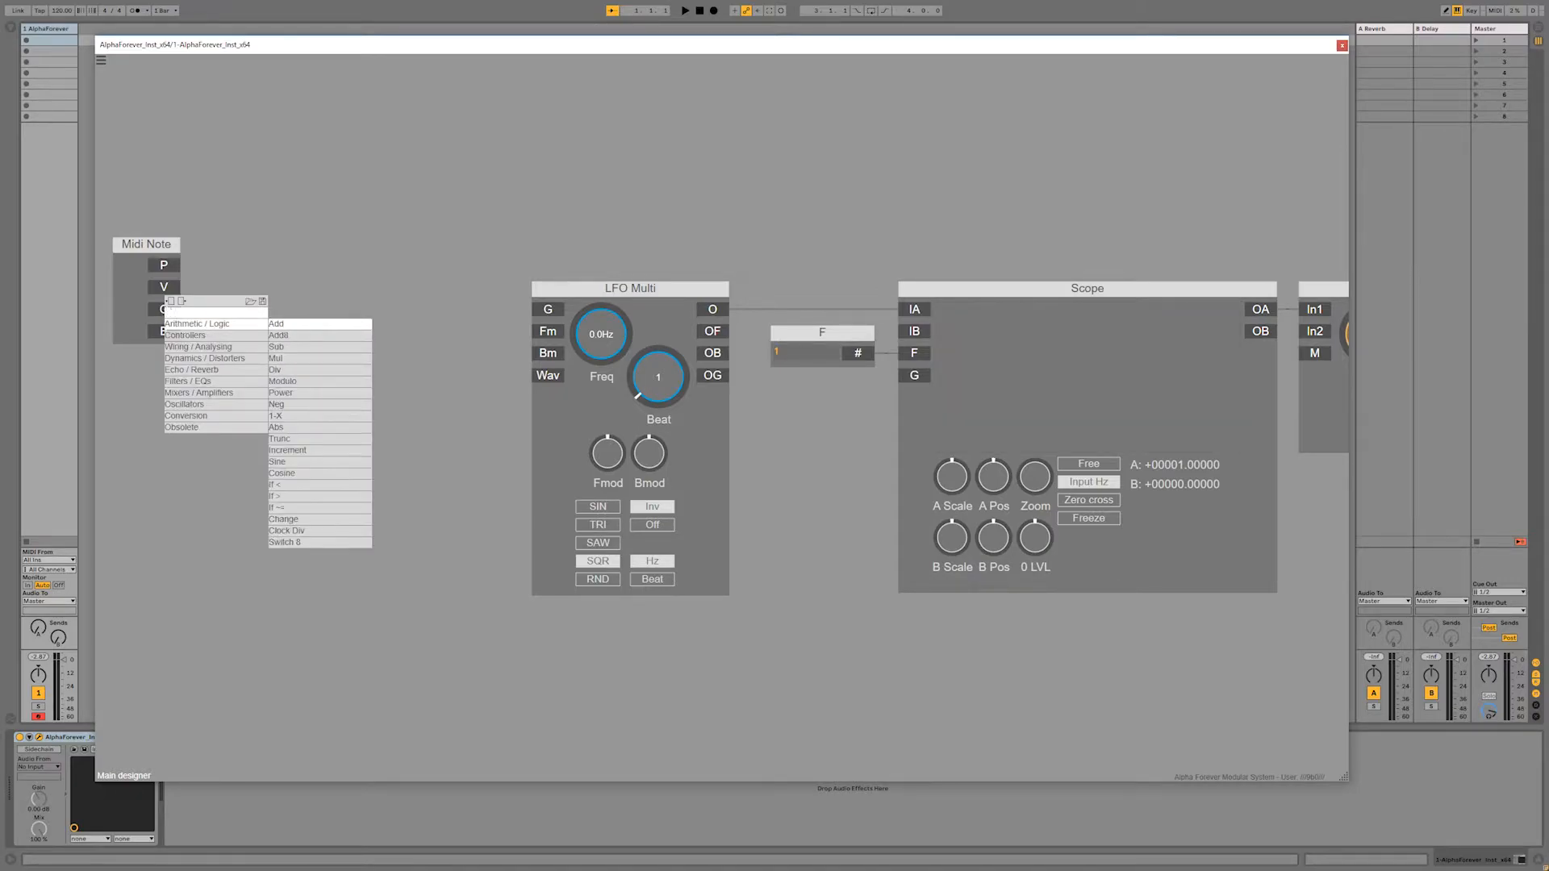
{"action": "left_click", "coordinate": [289, 322]}
{"action": "left_click_drag", "start_coordinate": [304, 290], "coordinate": [380, 290]}
Step: Add a Change module fed by Midi Note G, with its T output wired to Mul's B input
{"action": "right_click", "coordinate": [363, 334]}
{"action": "type", "text": "chang"}
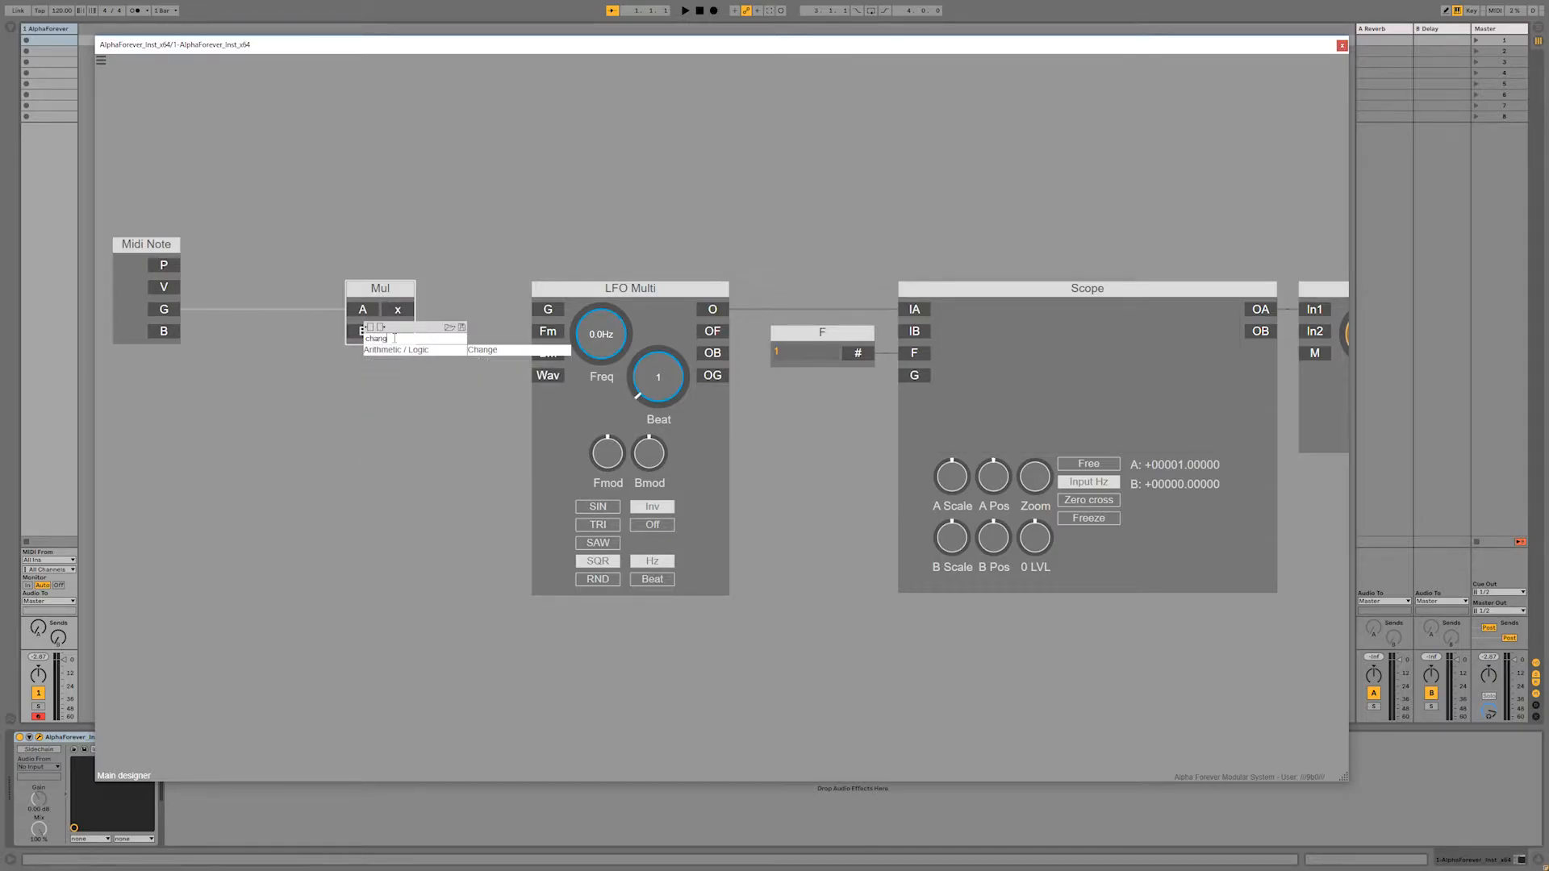
{"action": "left_click", "coordinate": [482, 351]}
{"action": "left_click_drag", "start_coordinate": [203, 326], "coordinate": [239, 333]}
{"action": "left_click", "coordinate": [395, 248]}
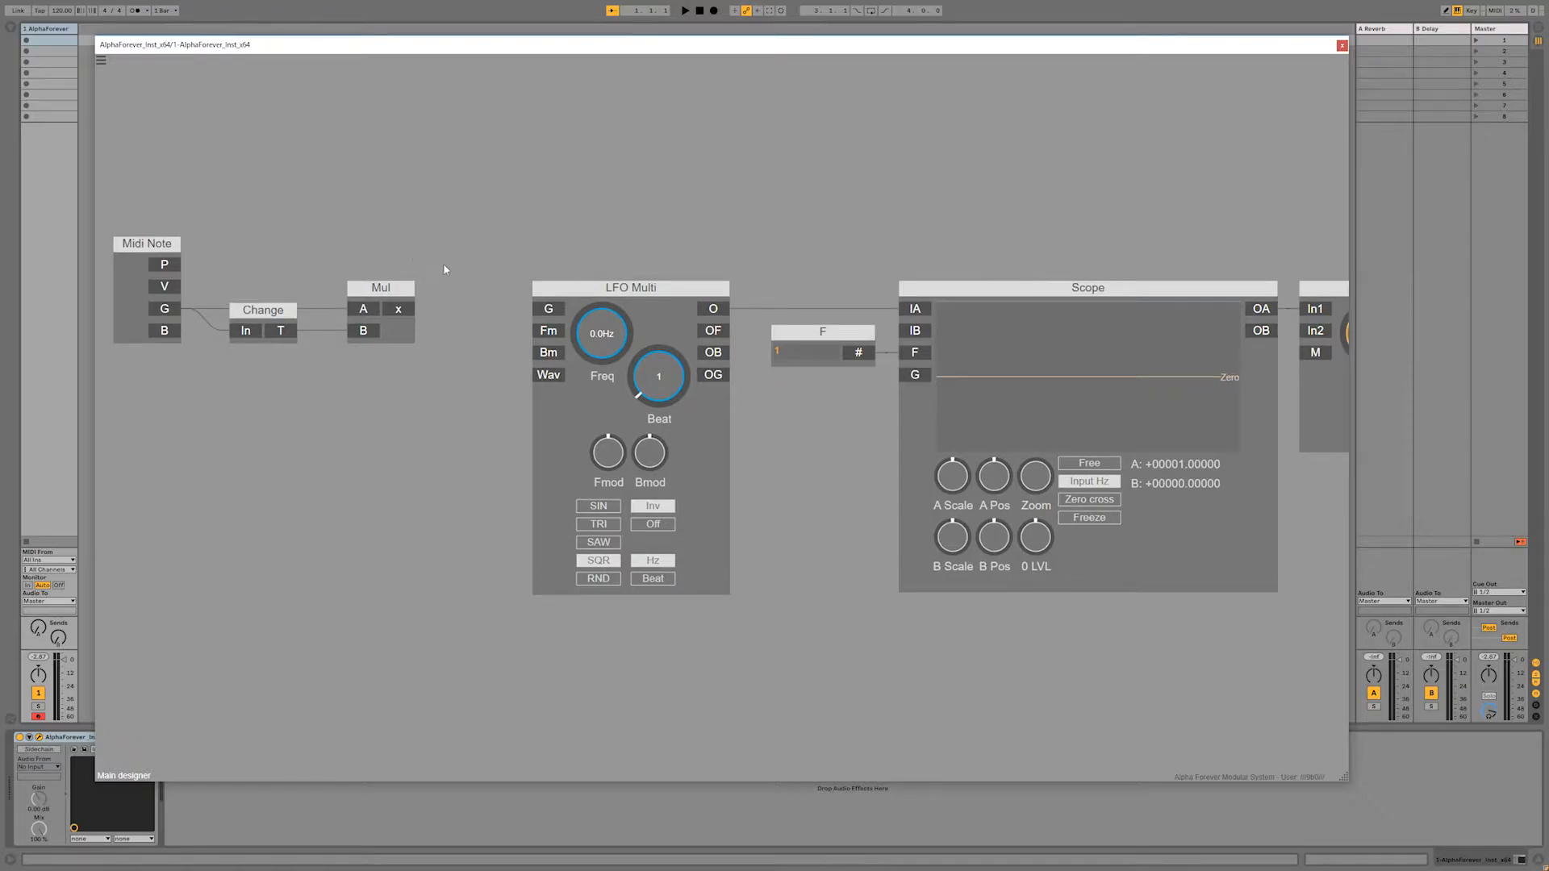
Step: Delete the Change and Mul modules
{"action": "left_click_drag", "start_coordinate": [442, 271], "coordinate": [184, 420]}
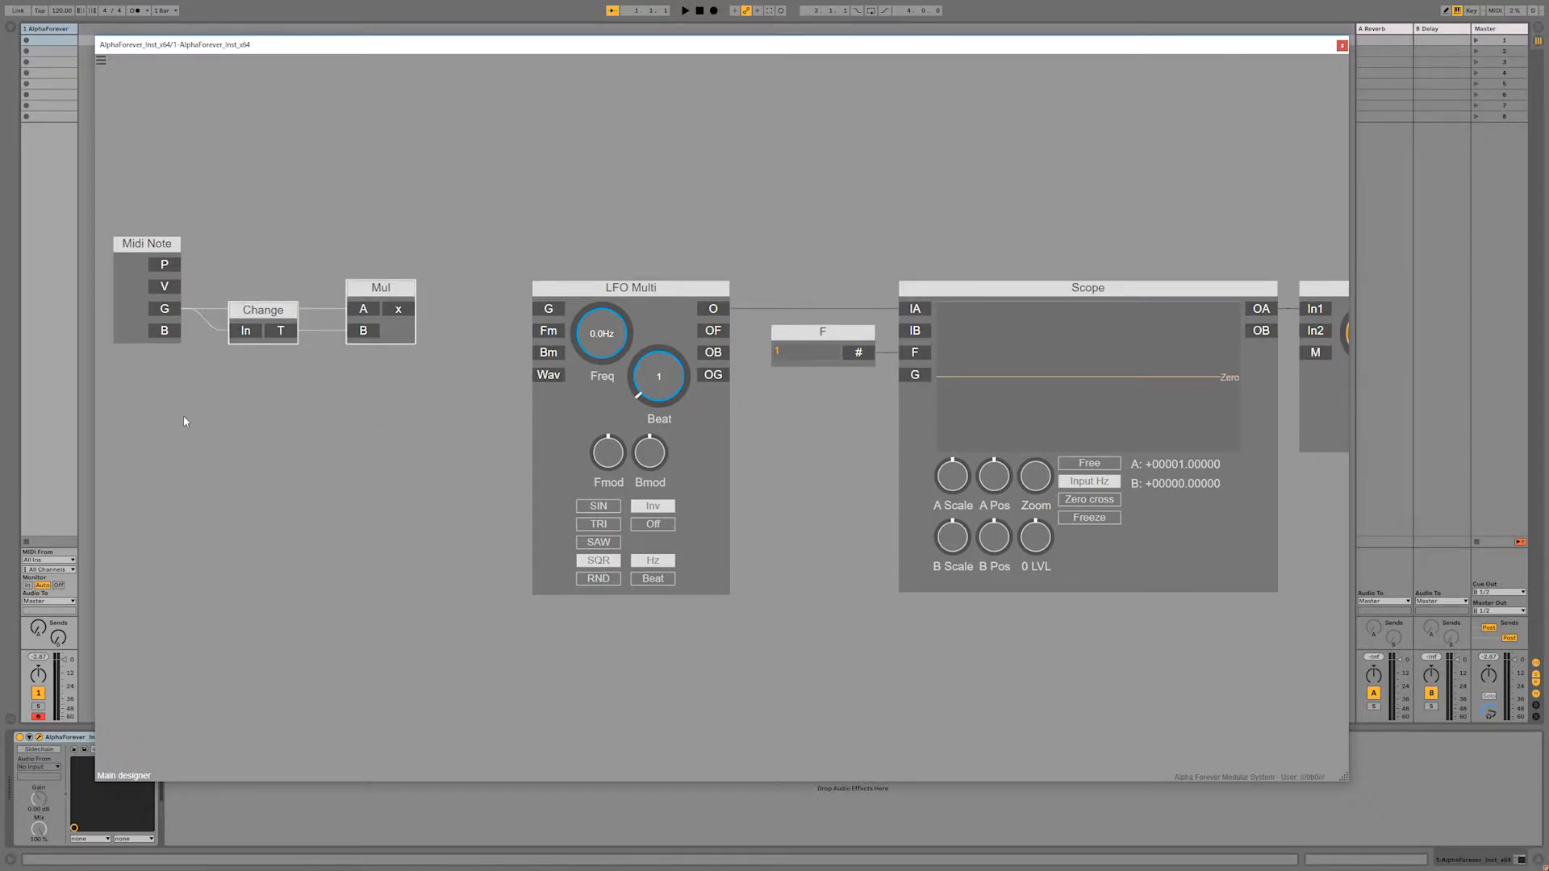
{"action": "key", "text": "Delete"}
Step: Load the Conversion_G_to_T.txt selection from the Designers presets folder onto the main designer
{"action": "right_click", "coordinate": [298, 271]}
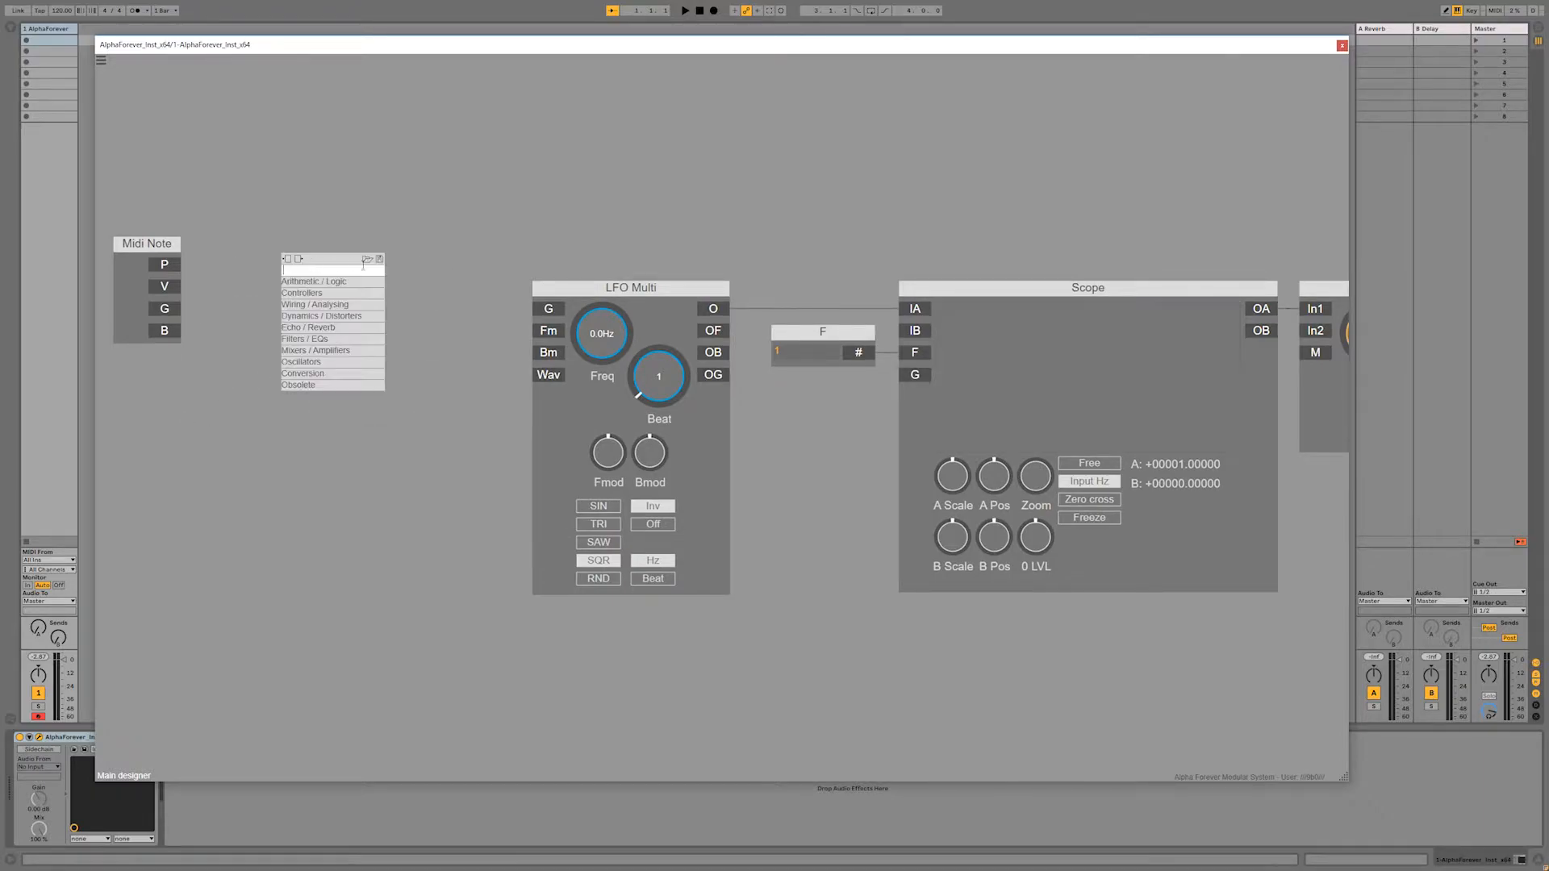
{"action": "left_click", "coordinate": [371, 263]}
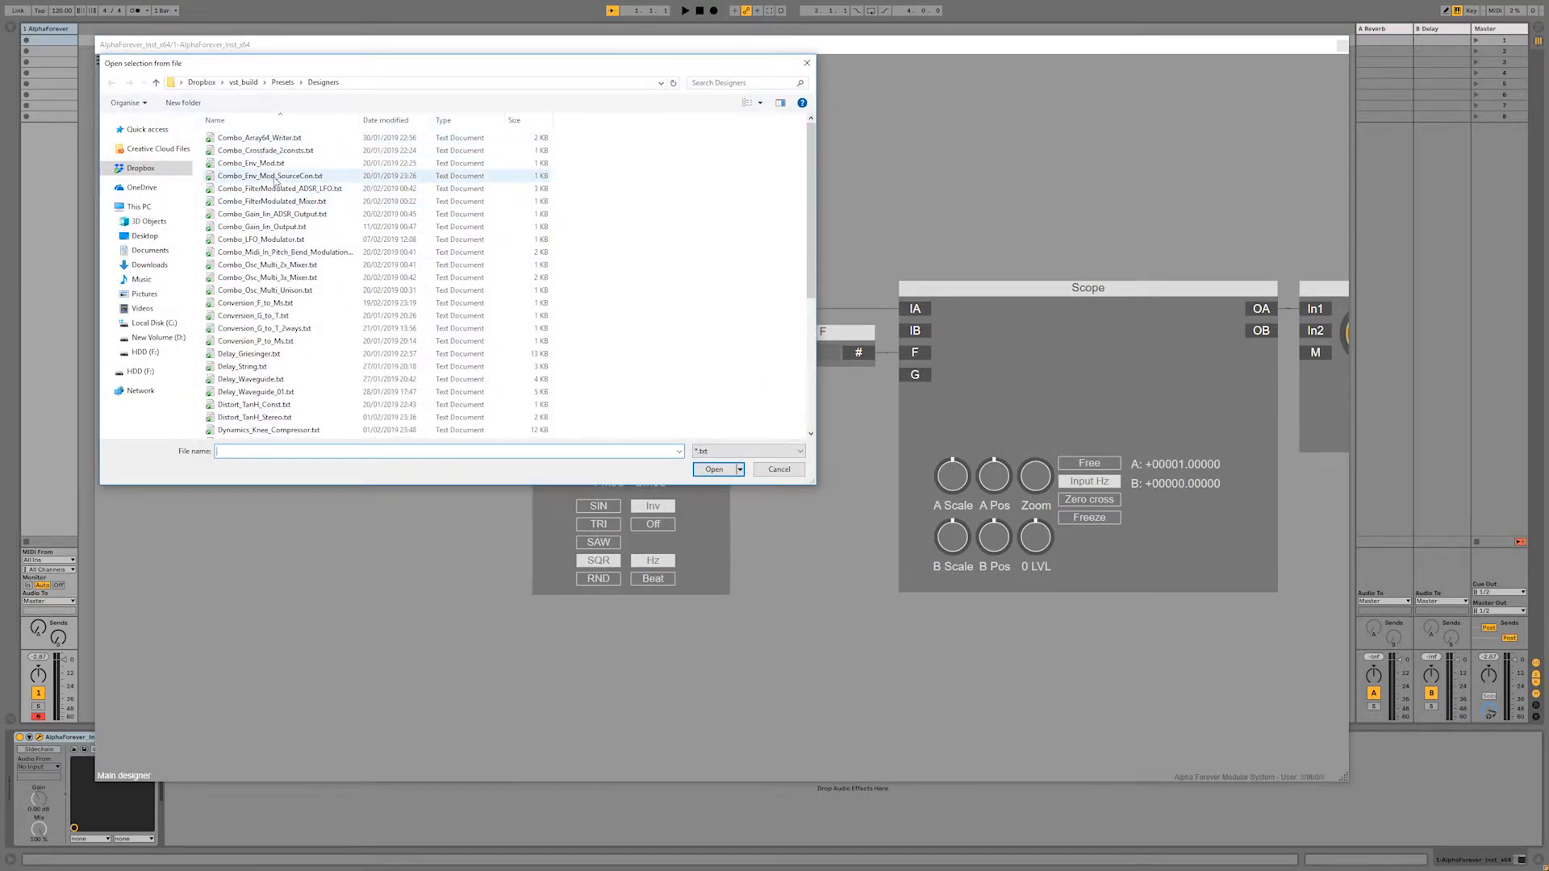
{"action": "scroll", "coordinate": [273, 230], "scroll_direction": "down", "scroll_amount": 2}
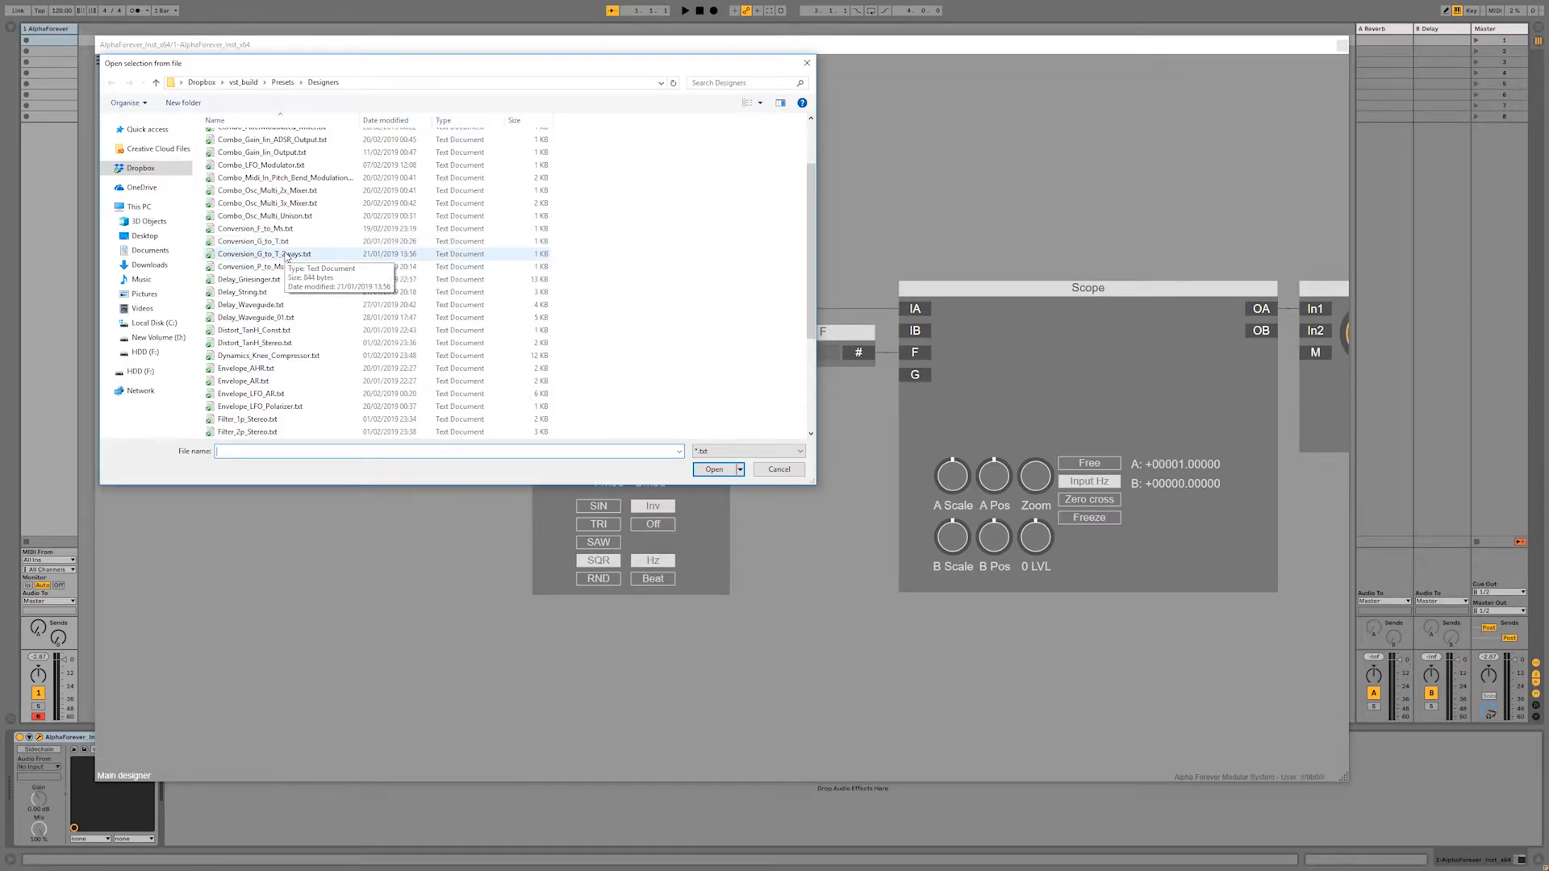
{"action": "left_click", "coordinate": [283, 241]}
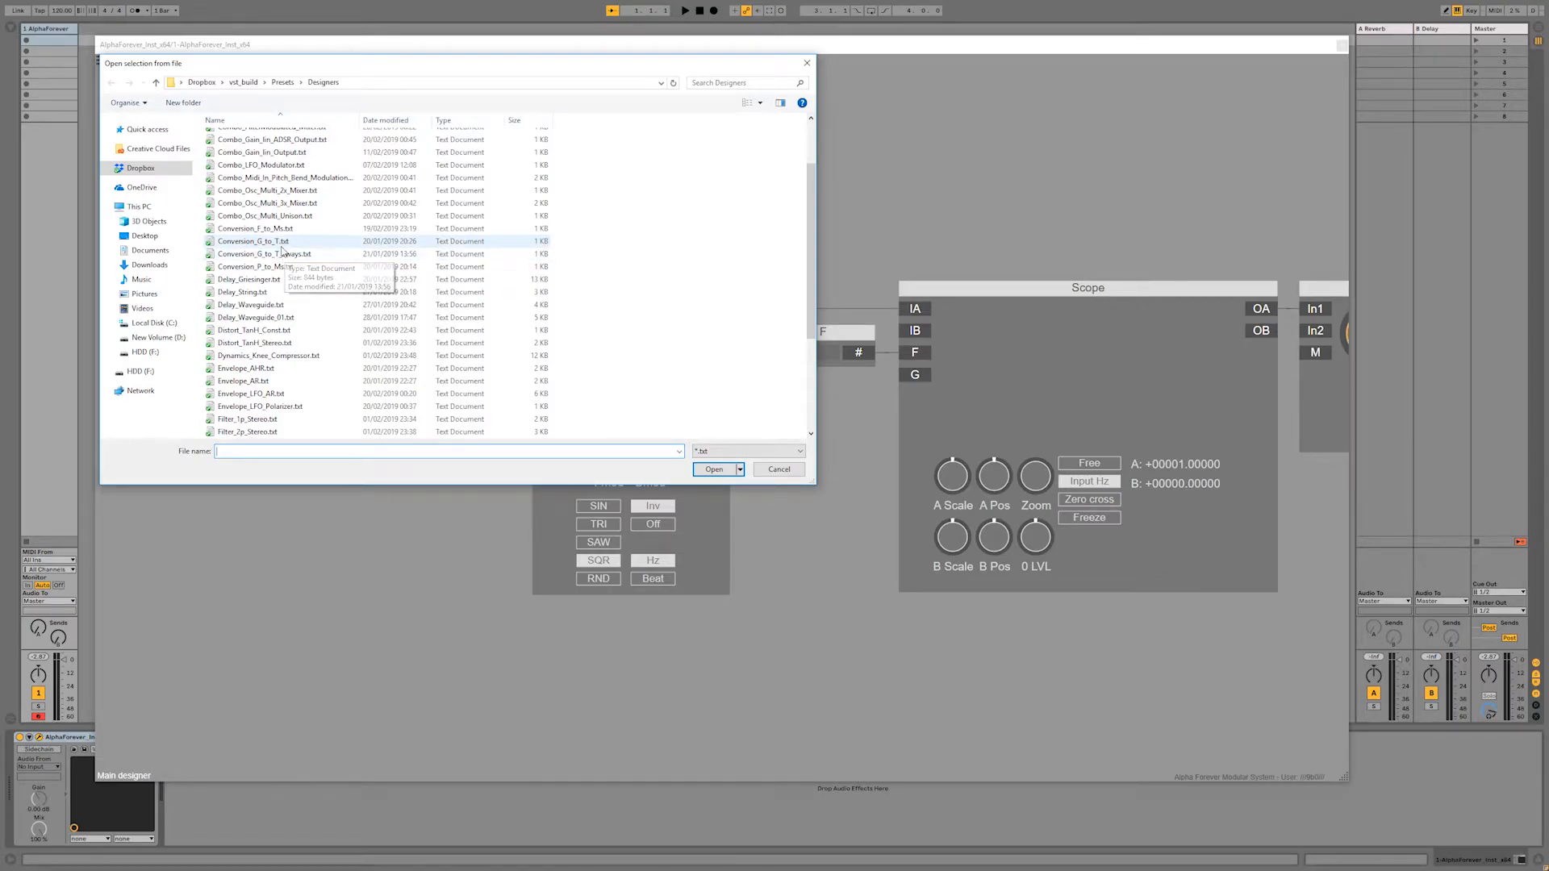
{"action": "left_click", "coordinate": [711, 471]}
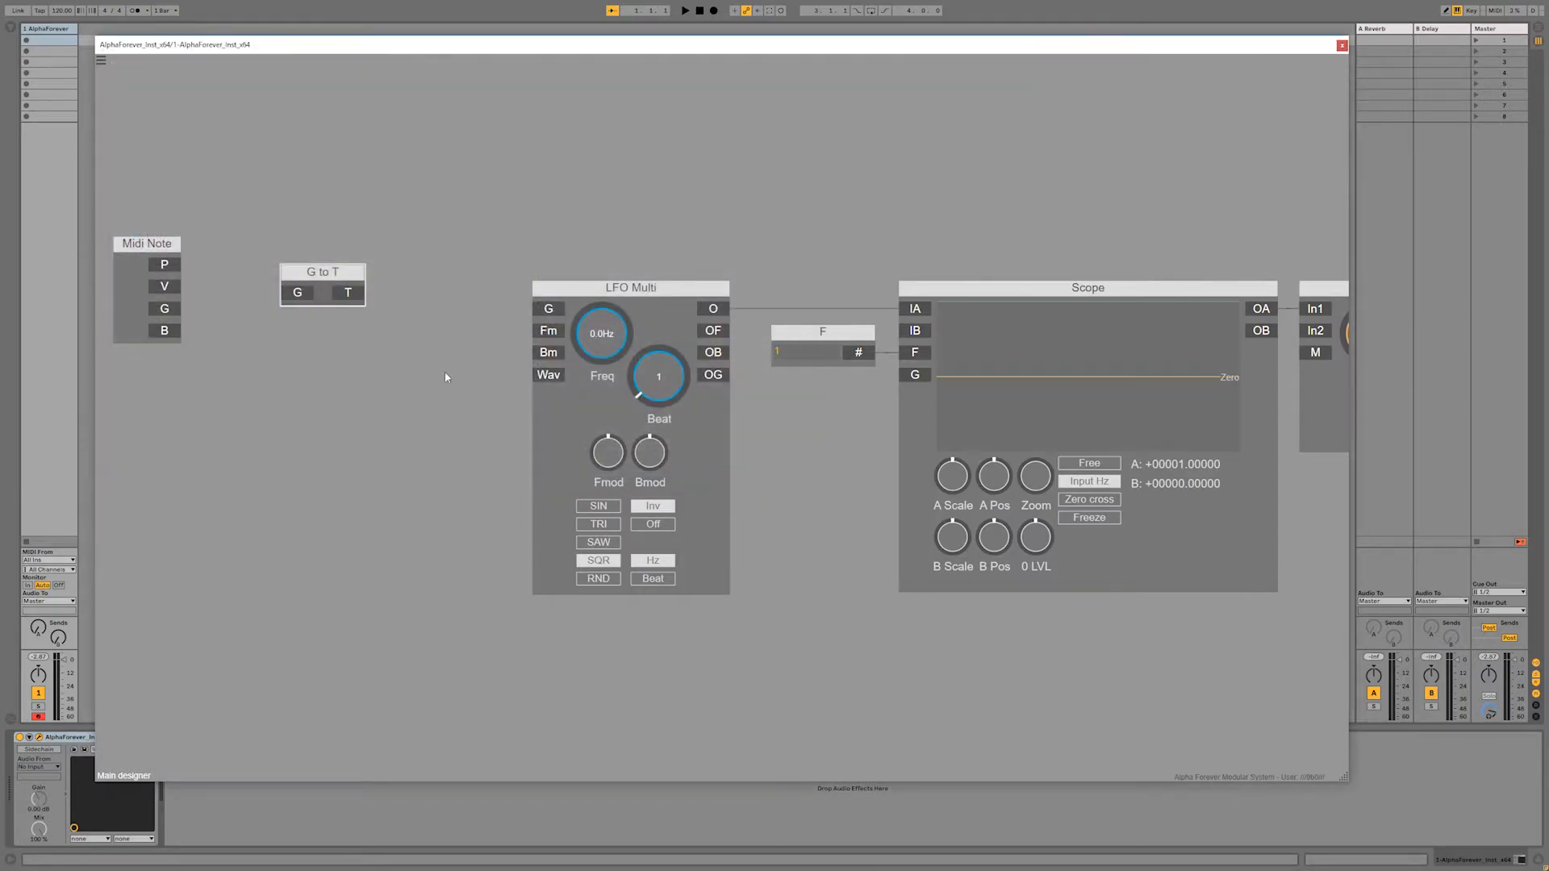
Step: Inspect the inner wiring of G to T, return to the main designer and feed its G input from Midi Note's G output
{"action": "double_click", "coordinate": [323, 297]}
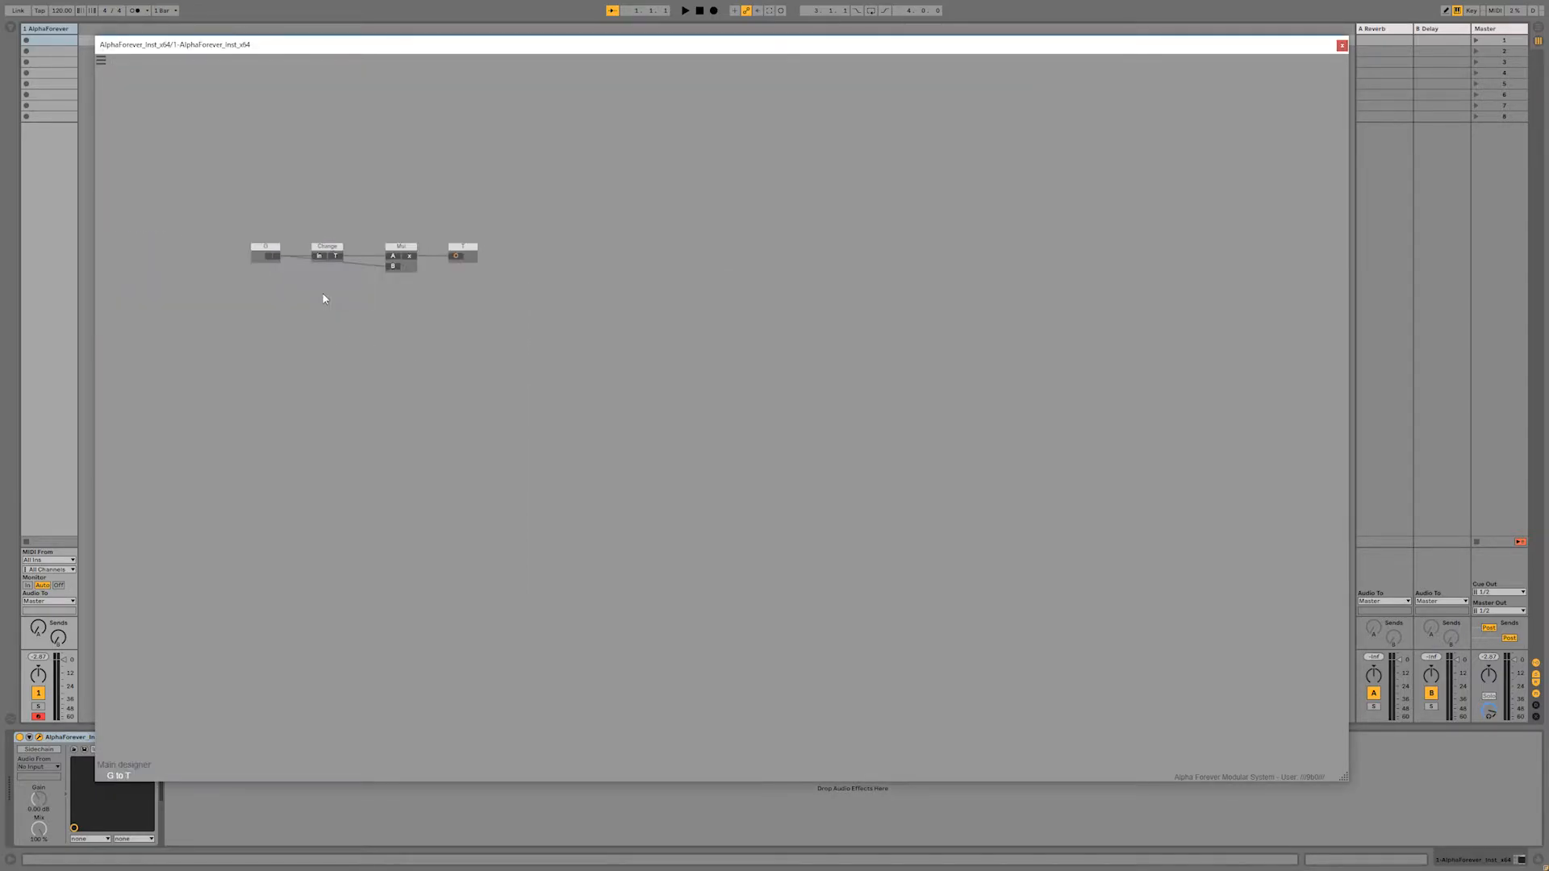
{"action": "double_click", "coordinate": [342, 199]}
{"action": "left_click_drag", "start_coordinate": [165, 310], "coordinate": [285, 309]}
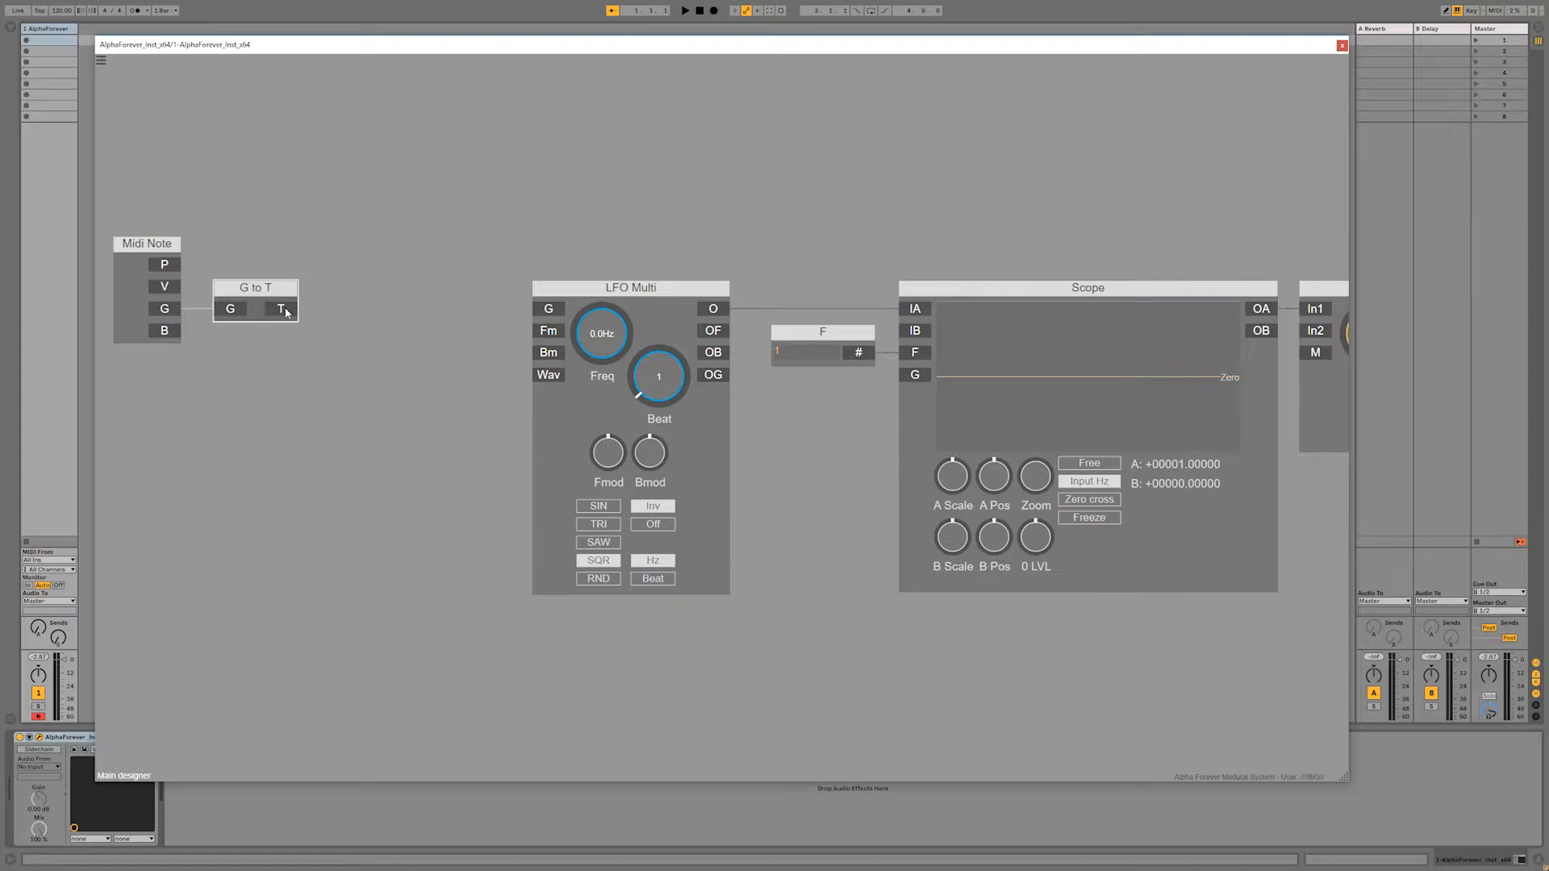
Step: Insert an Env. follower Modulated module beside G to T, with its In fed by the T output
{"action": "double_click", "coordinate": [284, 363]}
{"action": "type", "text": "env"}
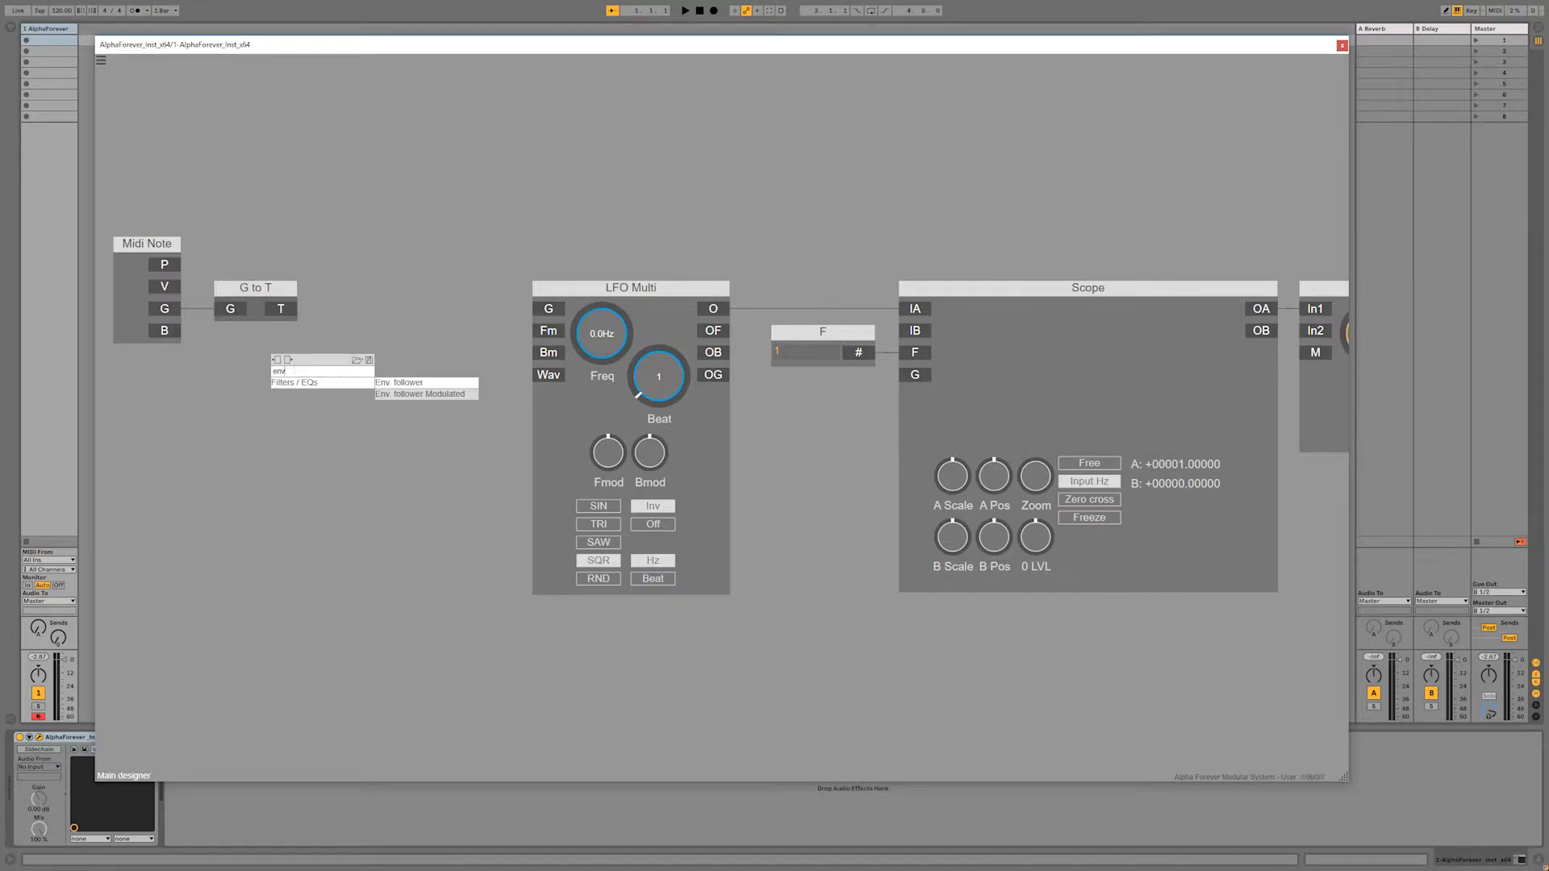
{"action": "left_click", "coordinate": [403, 395]}
{"action": "left_click", "coordinate": [287, 394]}
{"action": "left_click_drag", "start_coordinate": [313, 376], "coordinate": [379, 301]}
{"action": "left_click", "coordinate": [347, 318]}
Step: Set the Env. follower's Release to about 3969 ms and wire its E output to Scope's IB input
{"action": "left_click_drag", "start_coordinate": [470, 332], "coordinate": [476, 260]}
{"action": "left_click_drag", "start_coordinate": [147, 203], "coordinate": [478, 230]}
{"action": "left_click_drag", "start_coordinate": [369, 552], "coordinate": [906, 207]}
{"action": "left_click_drag", "start_coordinate": [753, 330], "coordinate": [432, 389]}
{"action": "left_click", "coordinate": [652, 380]}
{"action": "scroll", "coordinate": [655, 381], "scroll_direction": "down", "scroll_amount": 3}
{"action": "left_click_drag", "start_coordinate": [579, 392], "coordinate": [1110, 365]}
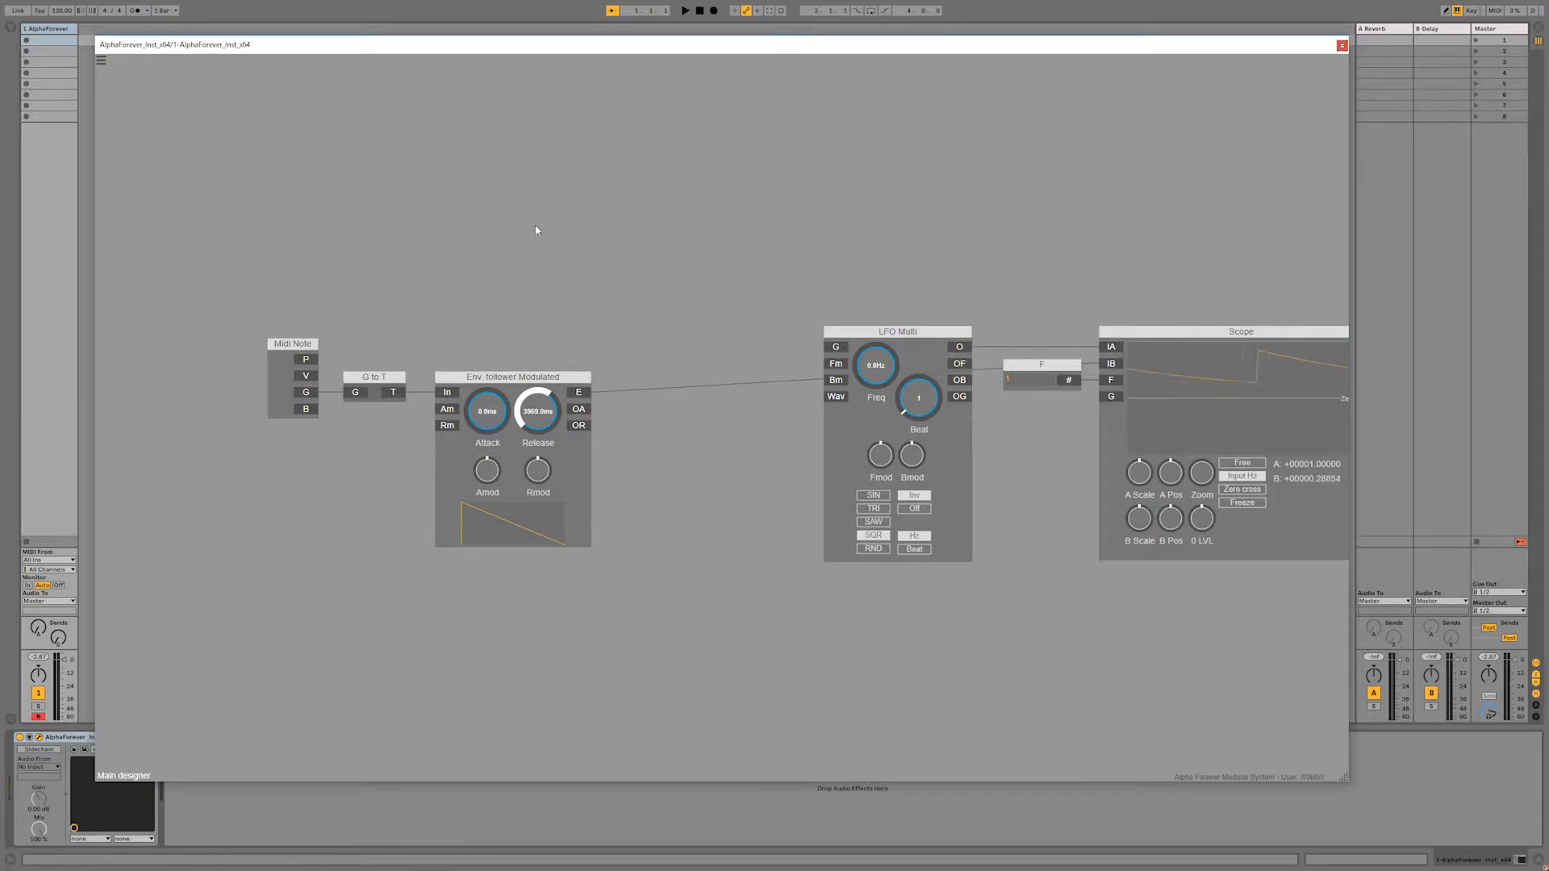
Step: Disconnect the Env. follower's E output from Scope and wire it to LFO Multi's Fm input
{"action": "left_click_drag", "start_coordinate": [222, 311], "coordinate": [697, 627]}
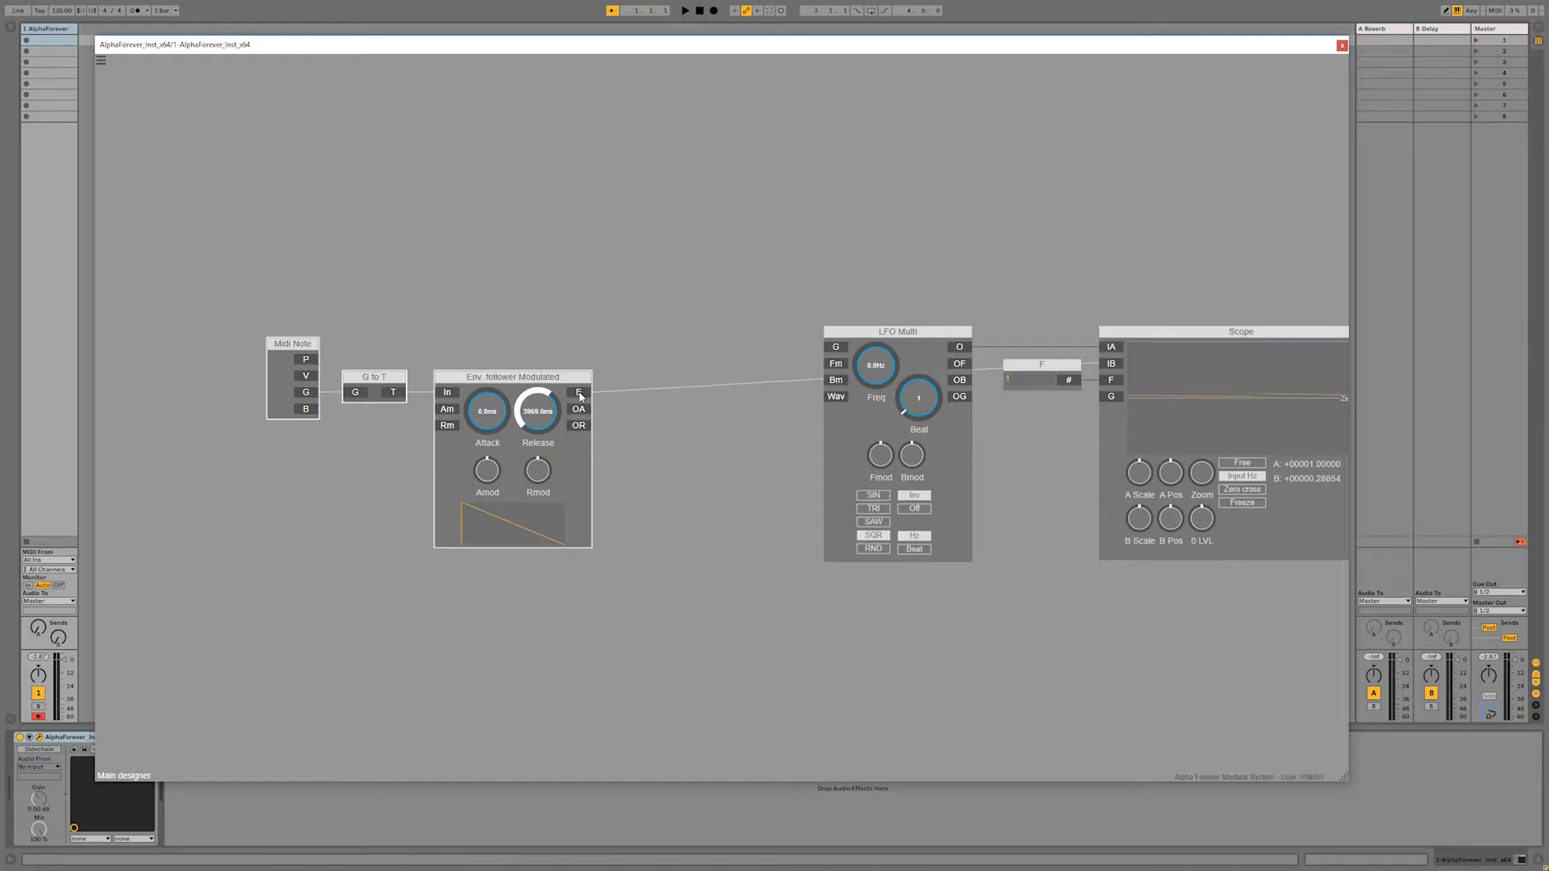
{"action": "double_click", "coordinate": [580, 393]}
{"action": "left_click", "coordinate": [642, 391]}
{"action": "left_click_drag", "start_coordinate": [811, 365], "coordinate": [839, 363]}
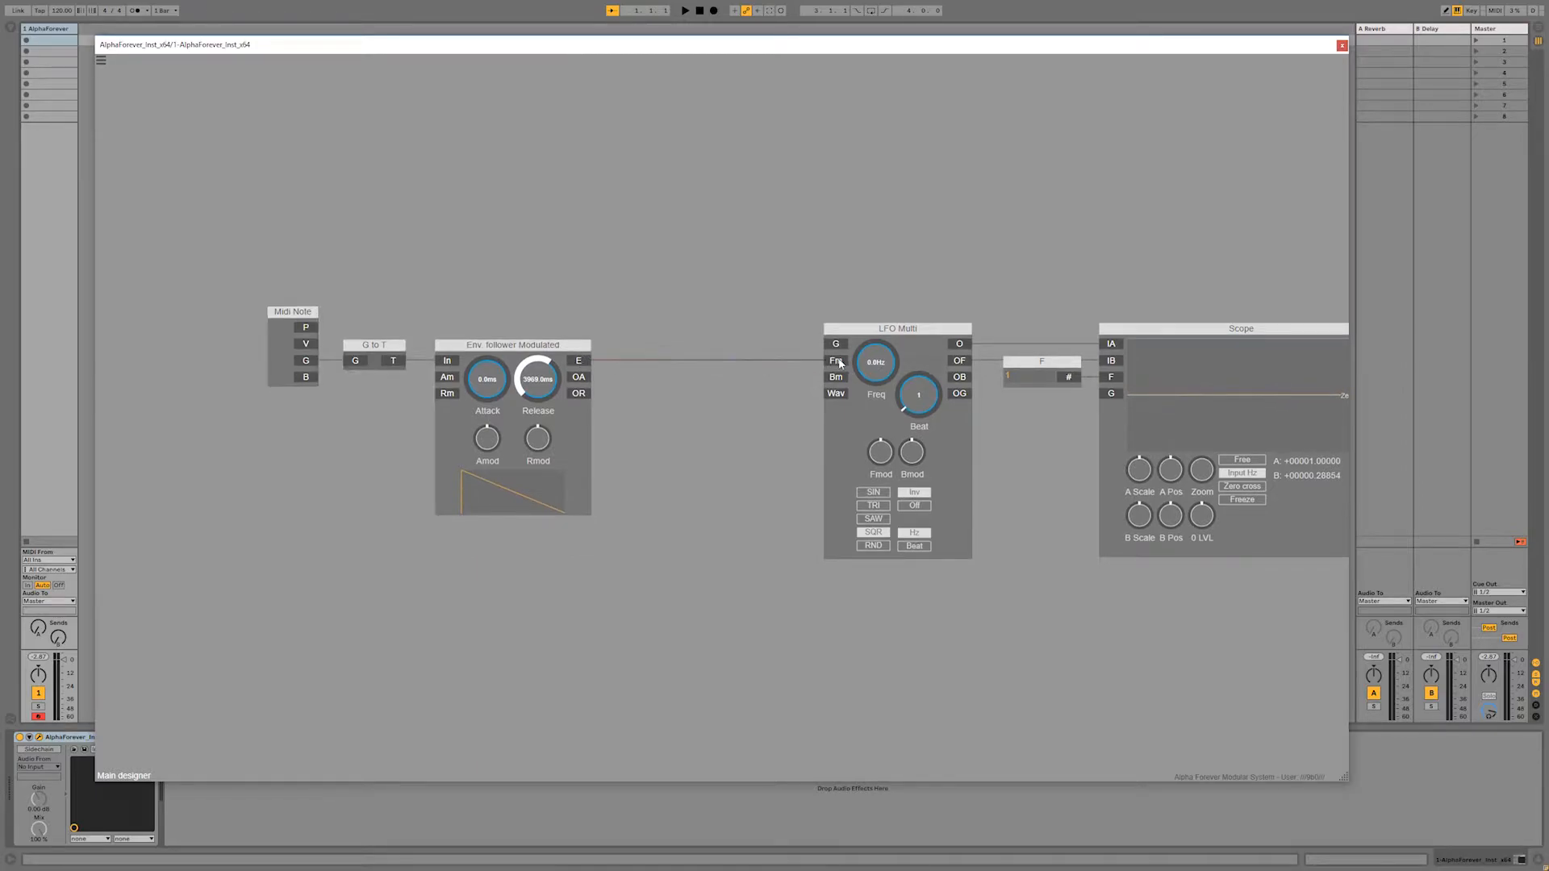
Step: Move Midi Note, G to T and Env. follower Modulated together farther away from LFO Multi
{"action": "left_click_drag", "start_coordinate": [191, 269], "coordinate": [666, 551]}
{"action": "left_click_drag", "start_coordinate": [570, 346], "coordinate": [450, 347]}
{"action": "left_click", "coordinate": [539, 379]}
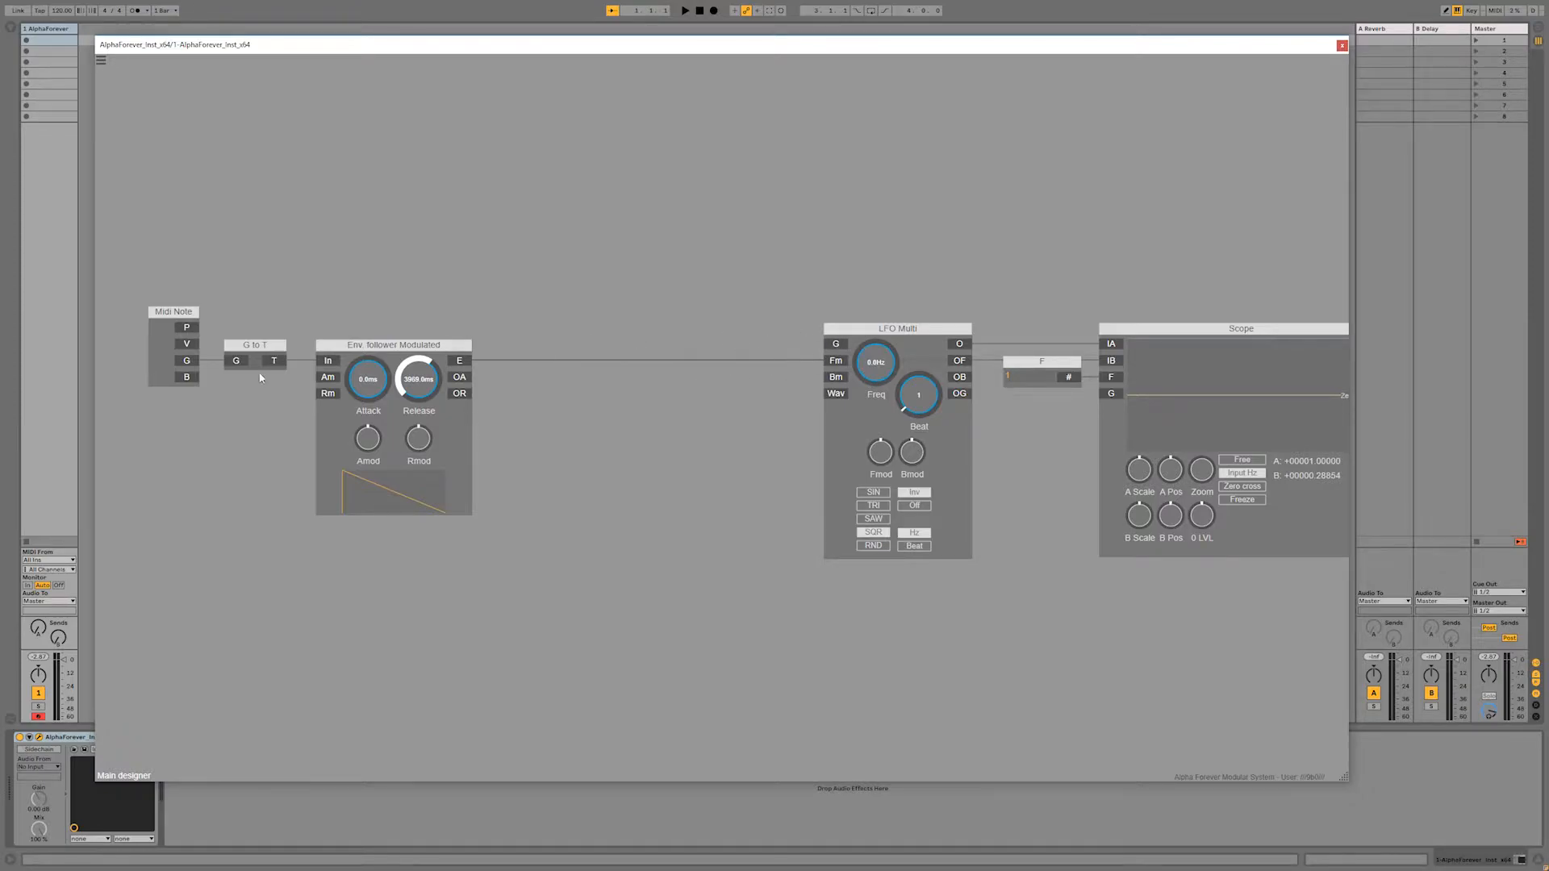
Step: Wire Midi Note's G output to LFO Multi's G input through a Con module placed beside Midi Note
{"action": "left_click_drag", "start_coordinate": [626, 317], "coordinate": [839, 343]}
{"action": "right_click", "coordinate": [839, 344]}
{"action": "mouse_move", "coordinate": [916, 383]}
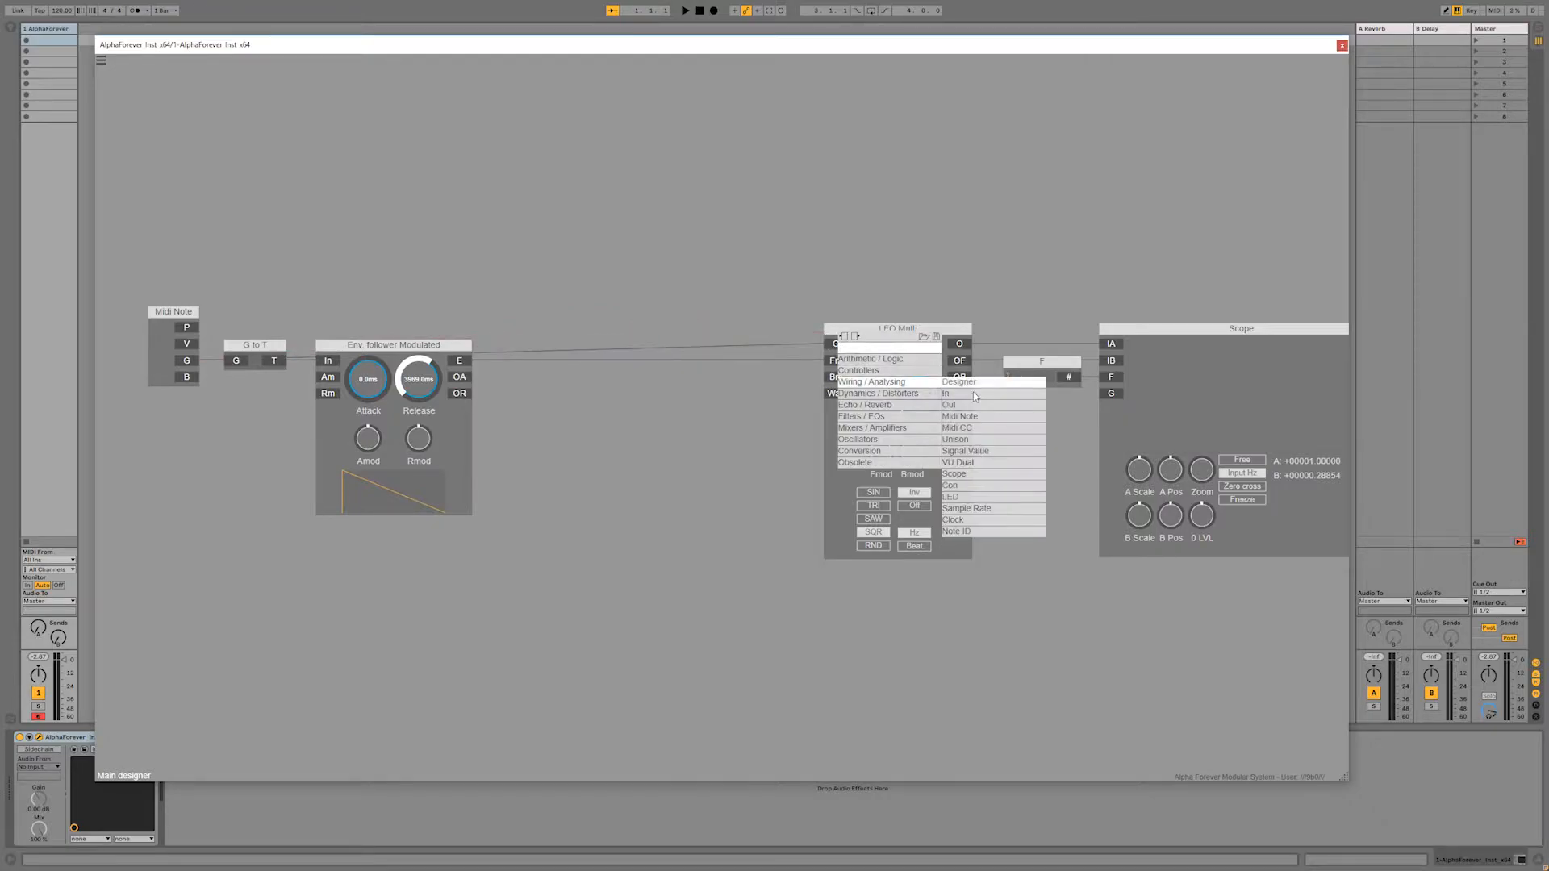
{"action": "left_click", "coordinate": [958, 485]}
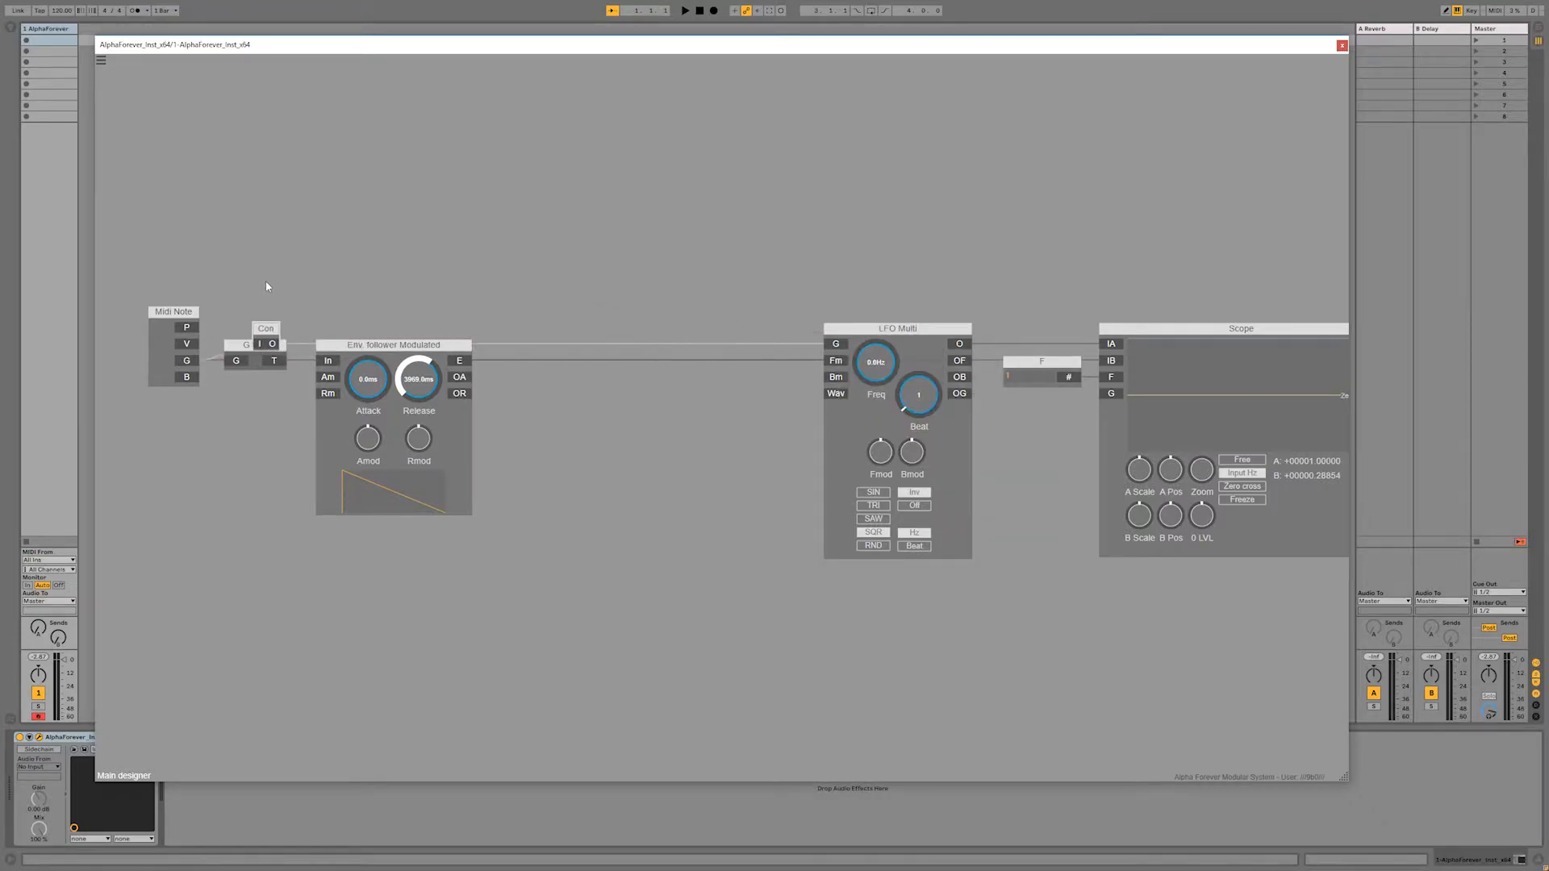
{"action": "left_click", "coordinate": [239, 287]}
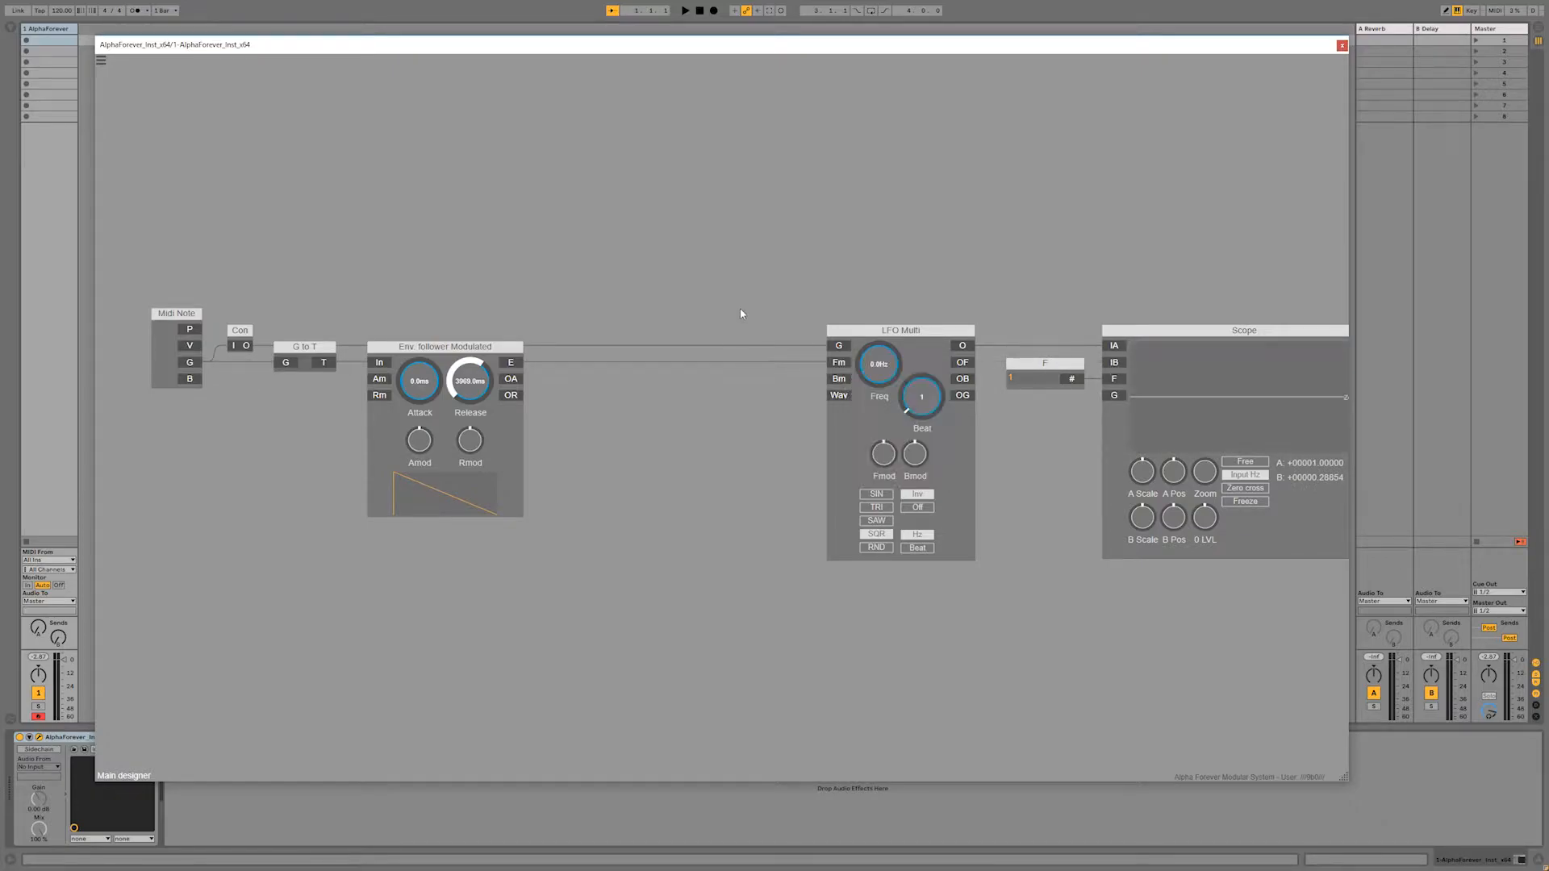
Step: Disconnect LFO Multi's Fm input, add a Crossfade module and feed its X input from the Env. follower's E output
{"action": "left_click_drag", "start_coordinate": [836, 366], "coordinate": [709, 413]}
{"action": "double_click", "coordinate": [710, 413]}
{"action": "type", "text": "cros"}
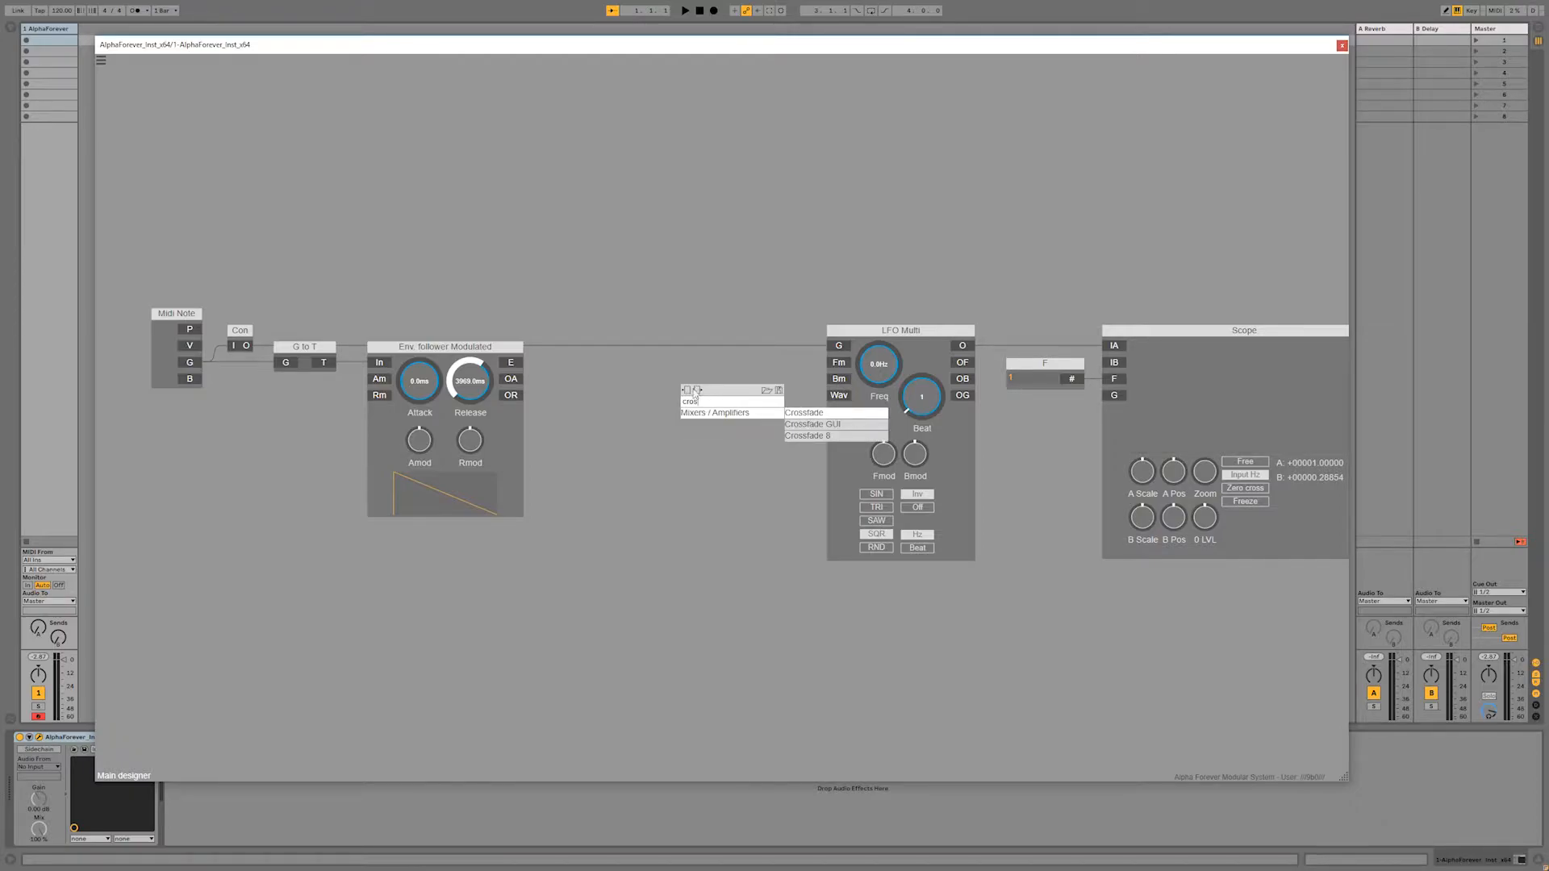
{"action": "left_click", "coordinate": [789, 414]}
{"action": "left_click_drag", "start_coordinate": [507, 361], "coordinate": [686, 450]}
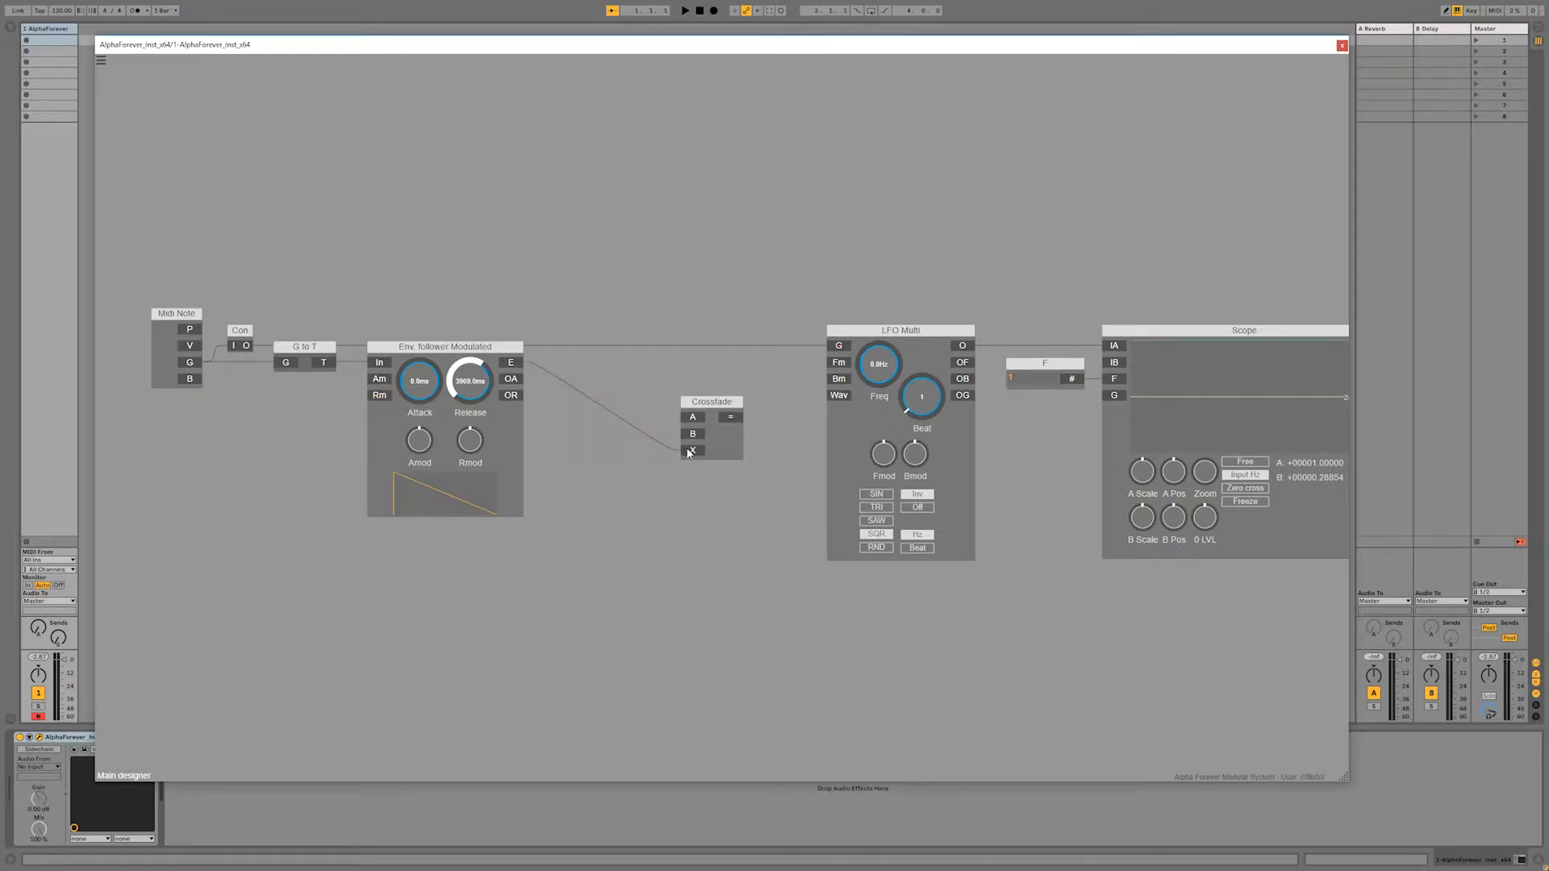
Step: Line up G to T and Env. follower Modulated with Crossfade's X input, and make room between the envelope and Crossfade
{"action": "double_click", "coordinate": [513, 366]}
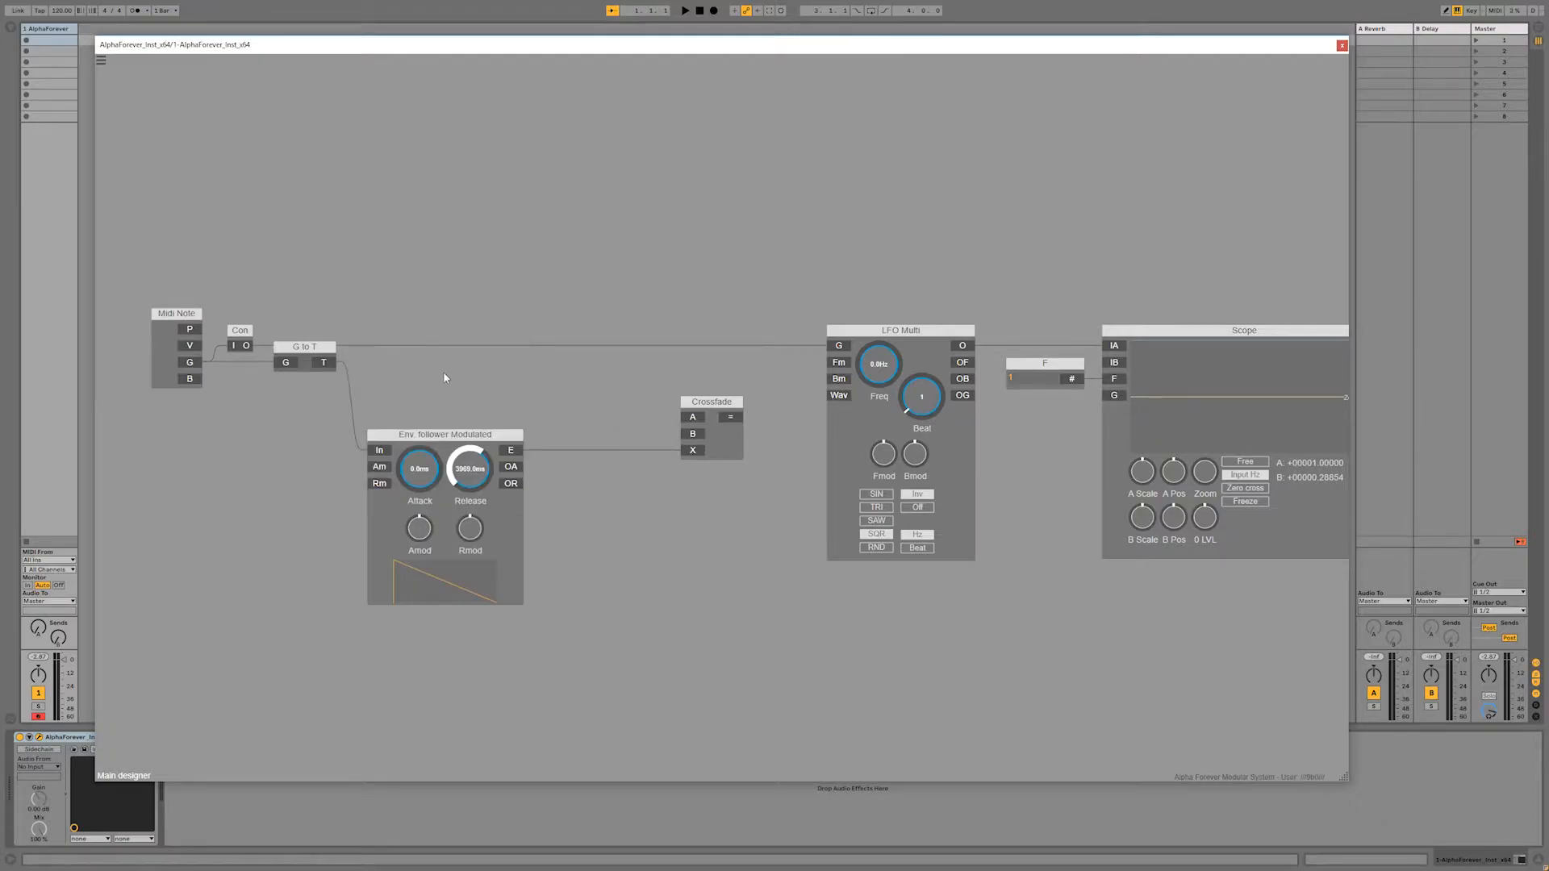
{"action": "double_click", "coordinate": [326, 365]}
{"action": "left_click_drag", "start_coordinate": [215, 287], "coordinate": [377, 484]}
{"action": "key", "text": "l"}
{"action": "left_click", "coordinate": [288, 427]}
{"action": "left_click_drag", "start_coordinate": [469, 434], "coordinate": [425, 434]}
{"action": "left_click_drag", "start_coordinate": [711, 403], "coordinate": [743, 403]}
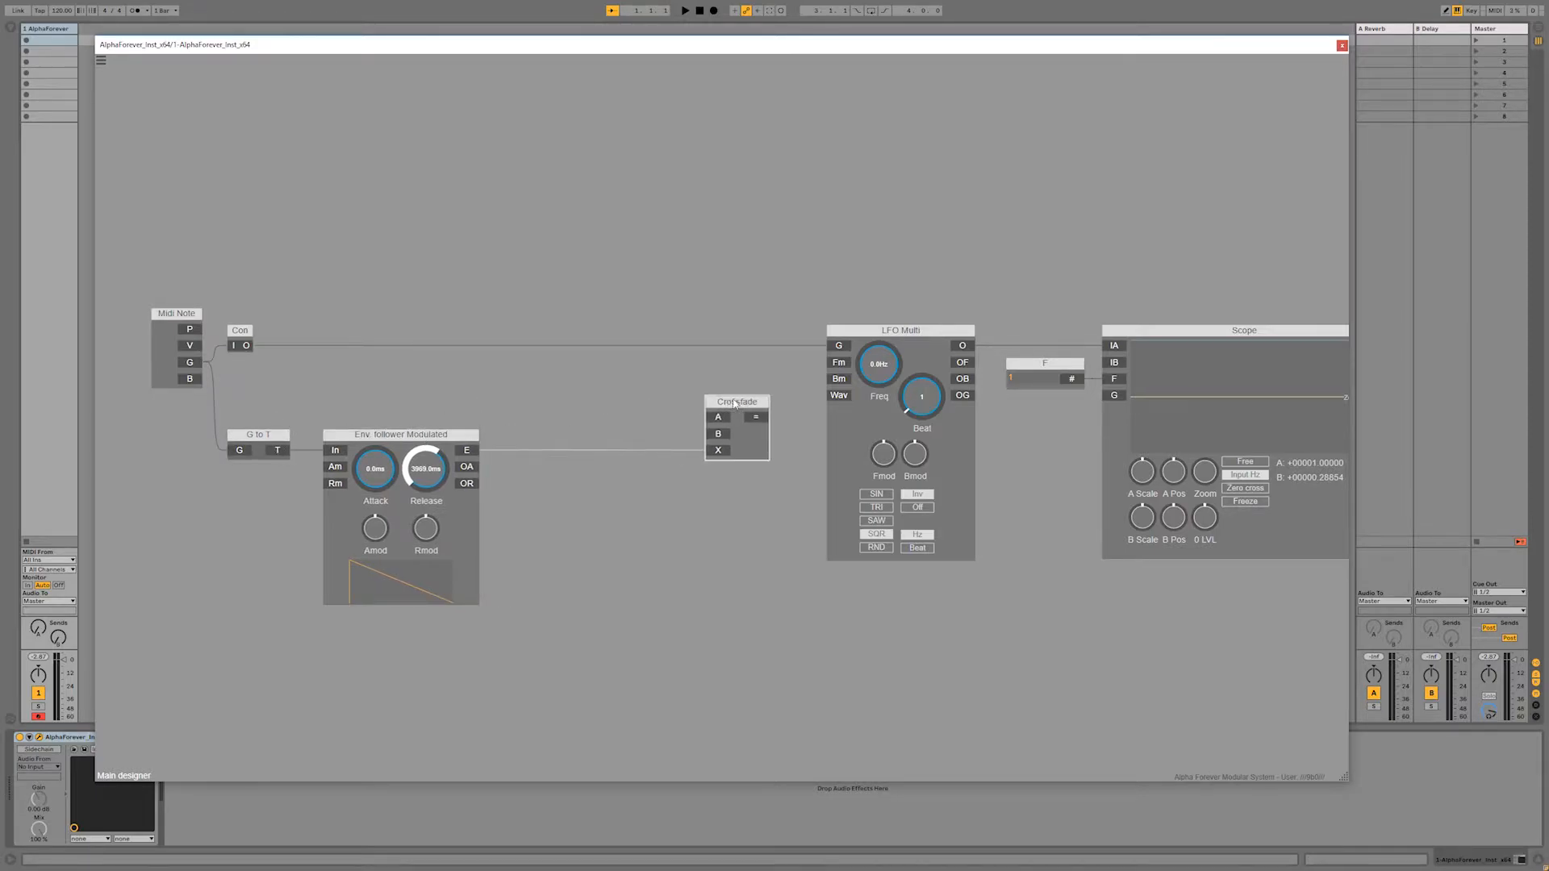
{"action": "left_click", "coordinate": [695, 426]}
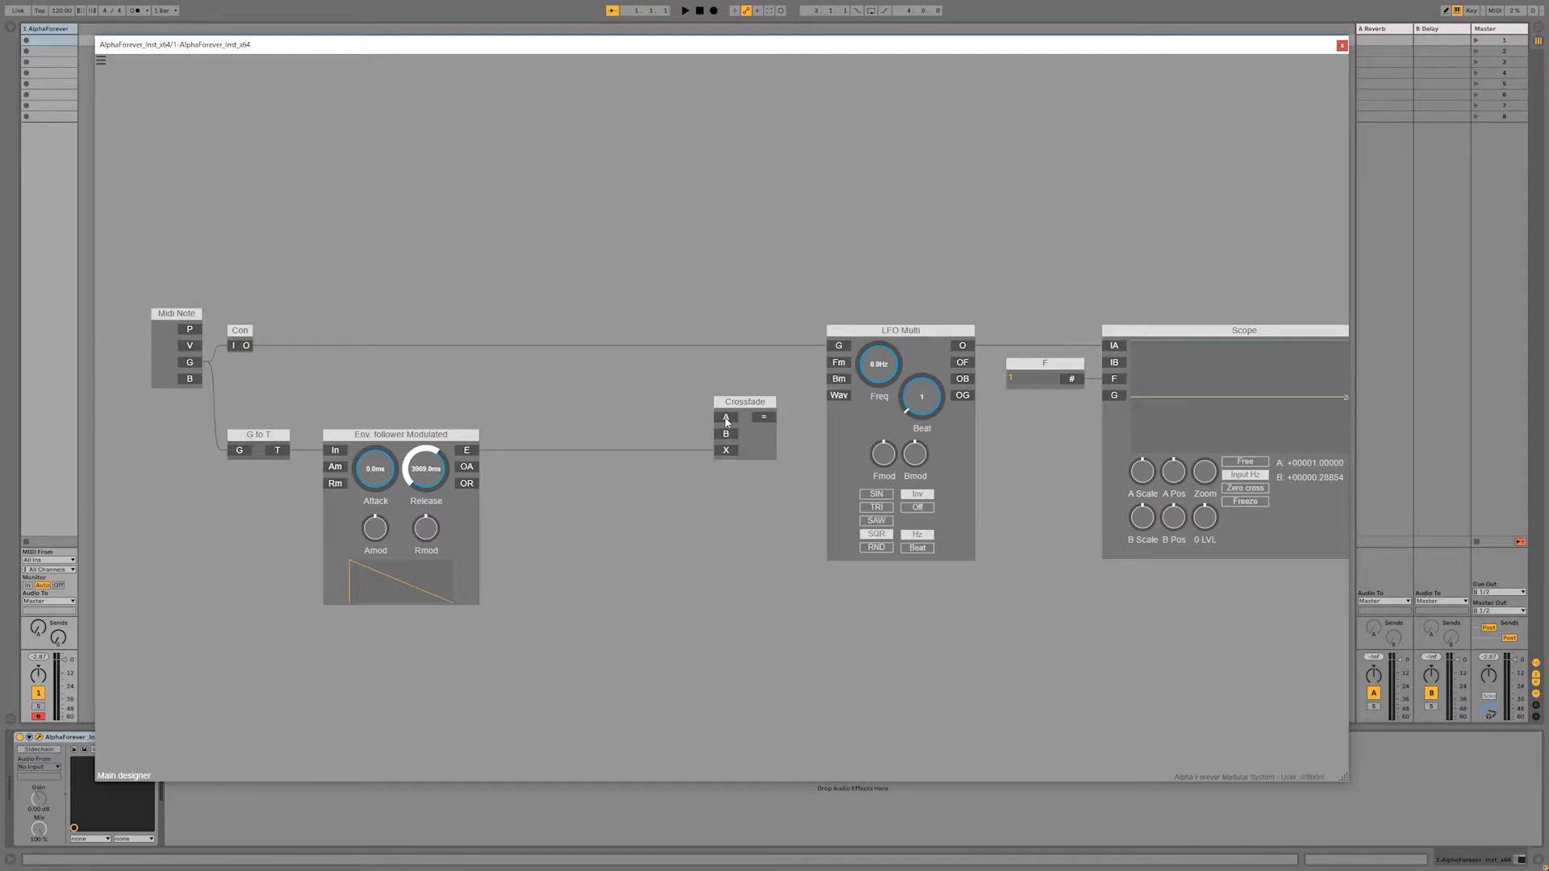
Step: Create a knob on Crossfade's A input and space the two modules apart
{"action": "double_click", "coordinate": [727, 420]}
{"action": "left_click_drag", "start_coordinate": [676, 403], "coordinate": [643, 406]}
{"action": "left_click", "coordinate": [671, 438]}
{"action": "left_click_drag", "start_coordinate": [744, 402], "coordinate": [778, 402]}
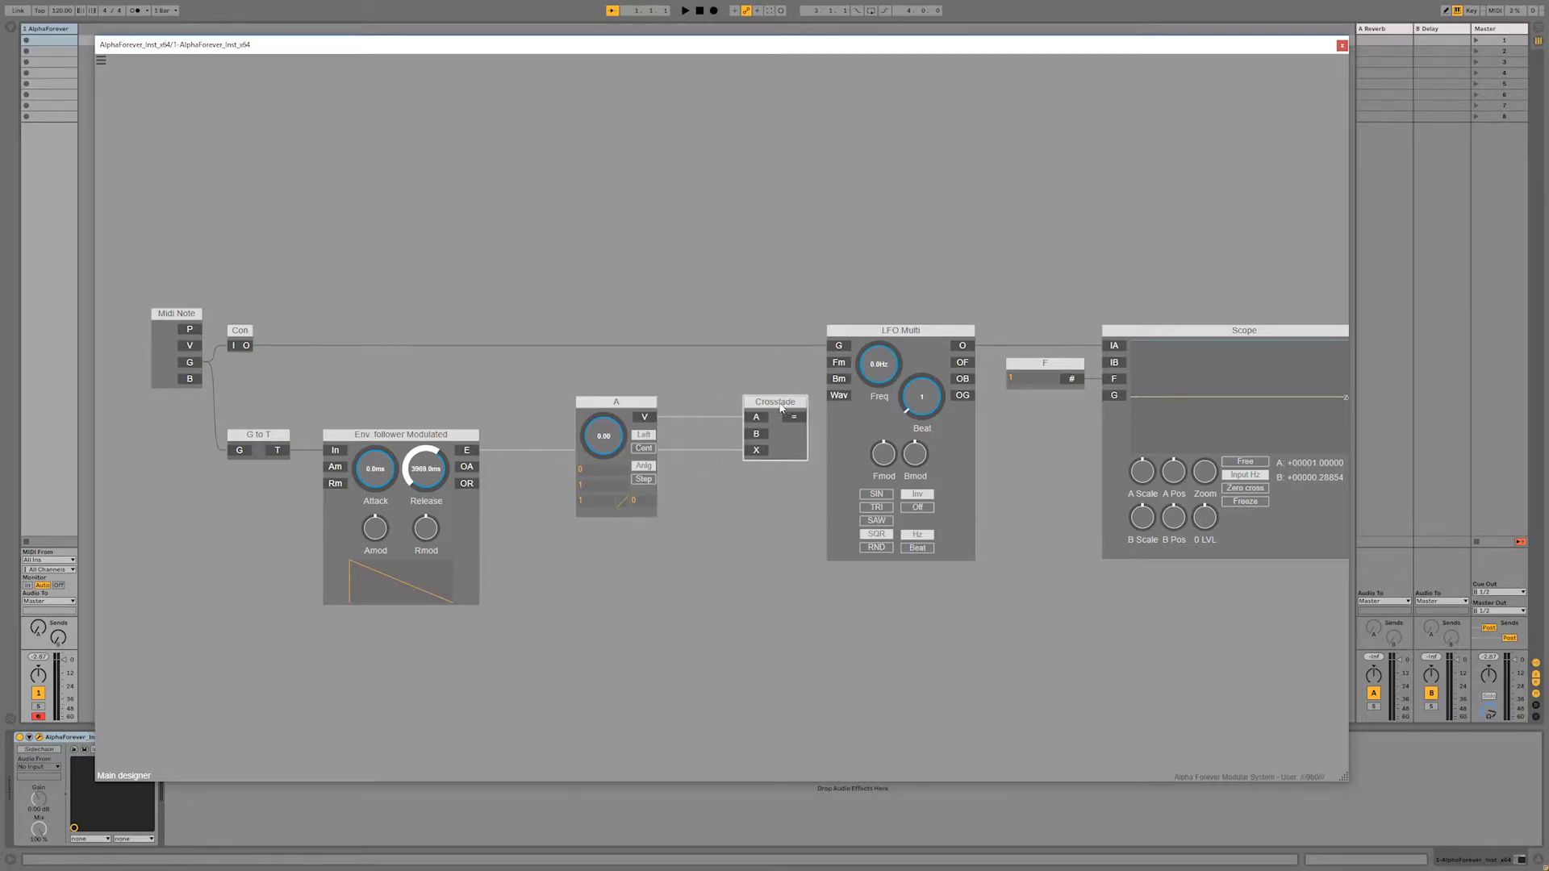
{"action": "left_click", "coordinate": [692, 430]}
Step: Insert an Add module feeding Crossfade's B input, with its A input wired to the A knob's V output
{"action": "right_click", "coordinate": [781, 439]}
{"action": "type", "text": "add"}
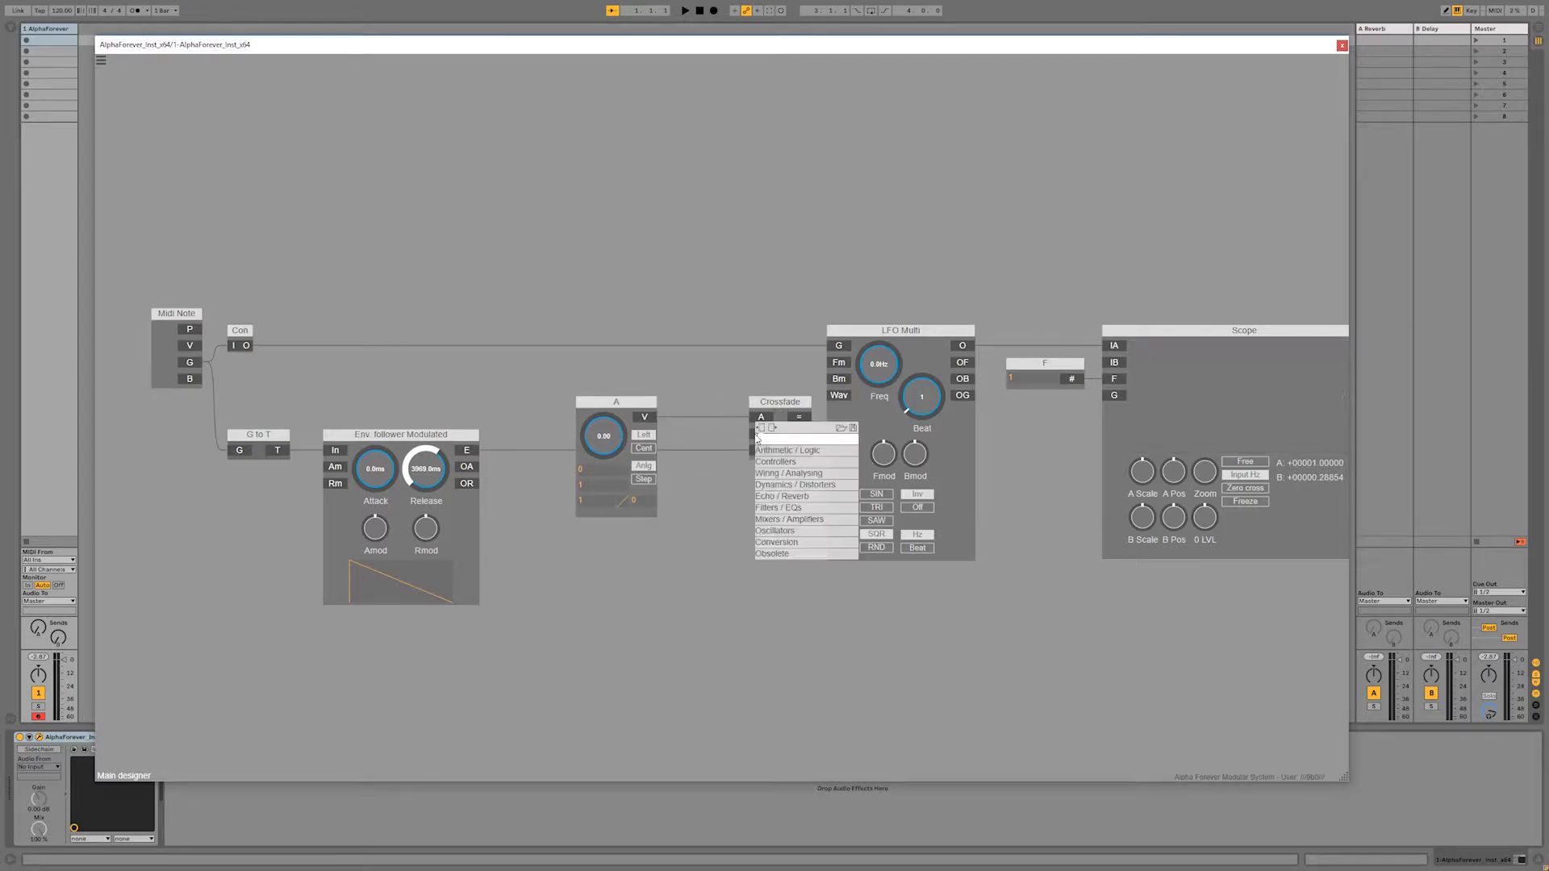
{"action": "left_click", "coordinate": [866, 450]}
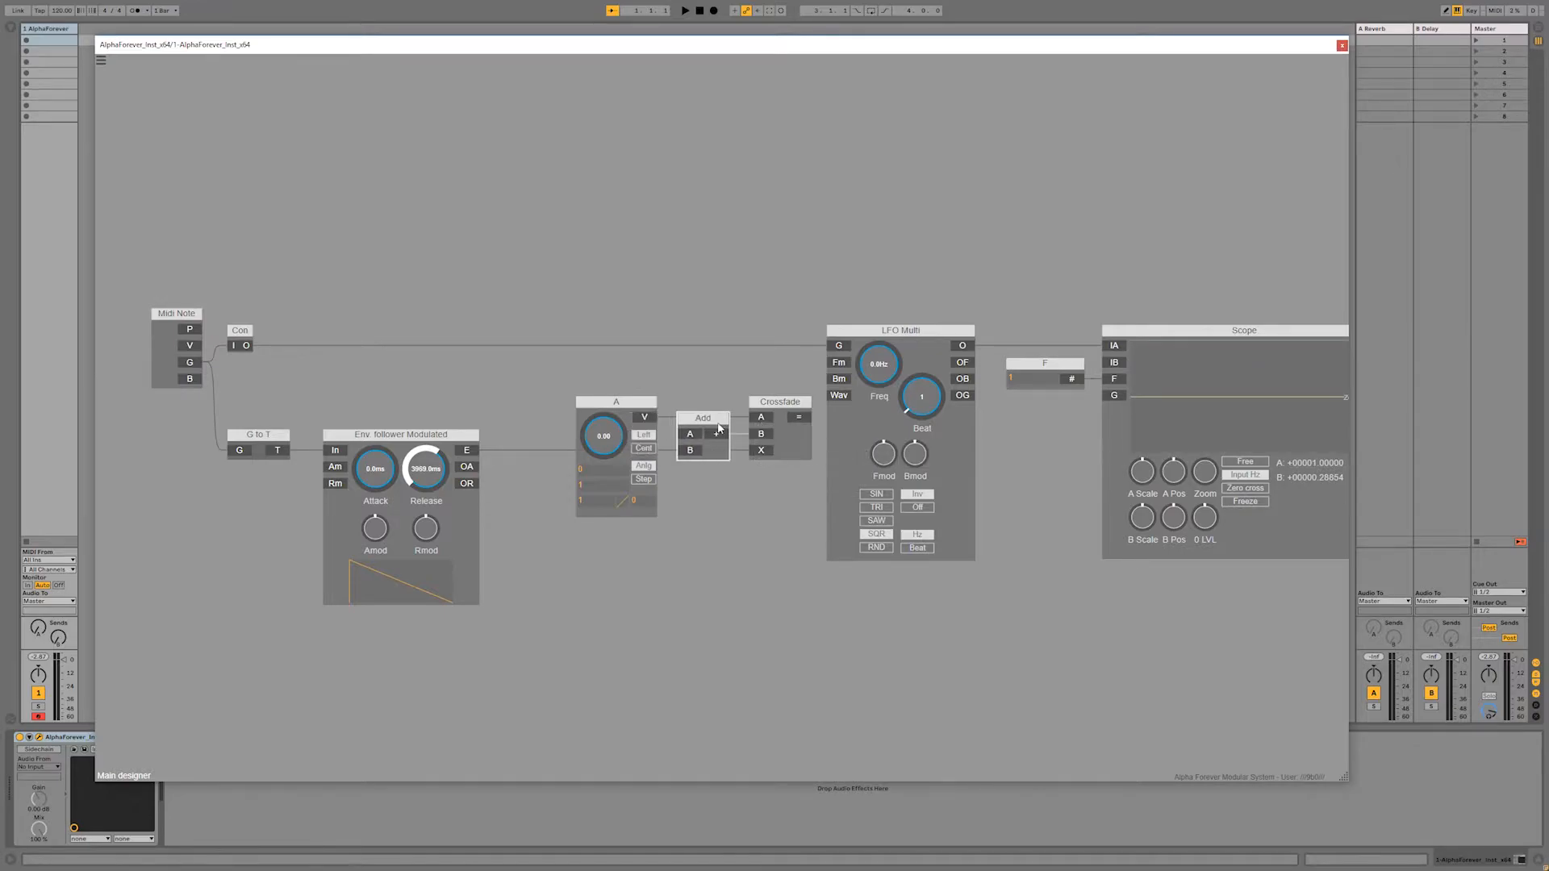
{"action": "left_click_drag", "start_coordinate": [646, 419], "coordinate": [703, 424]}
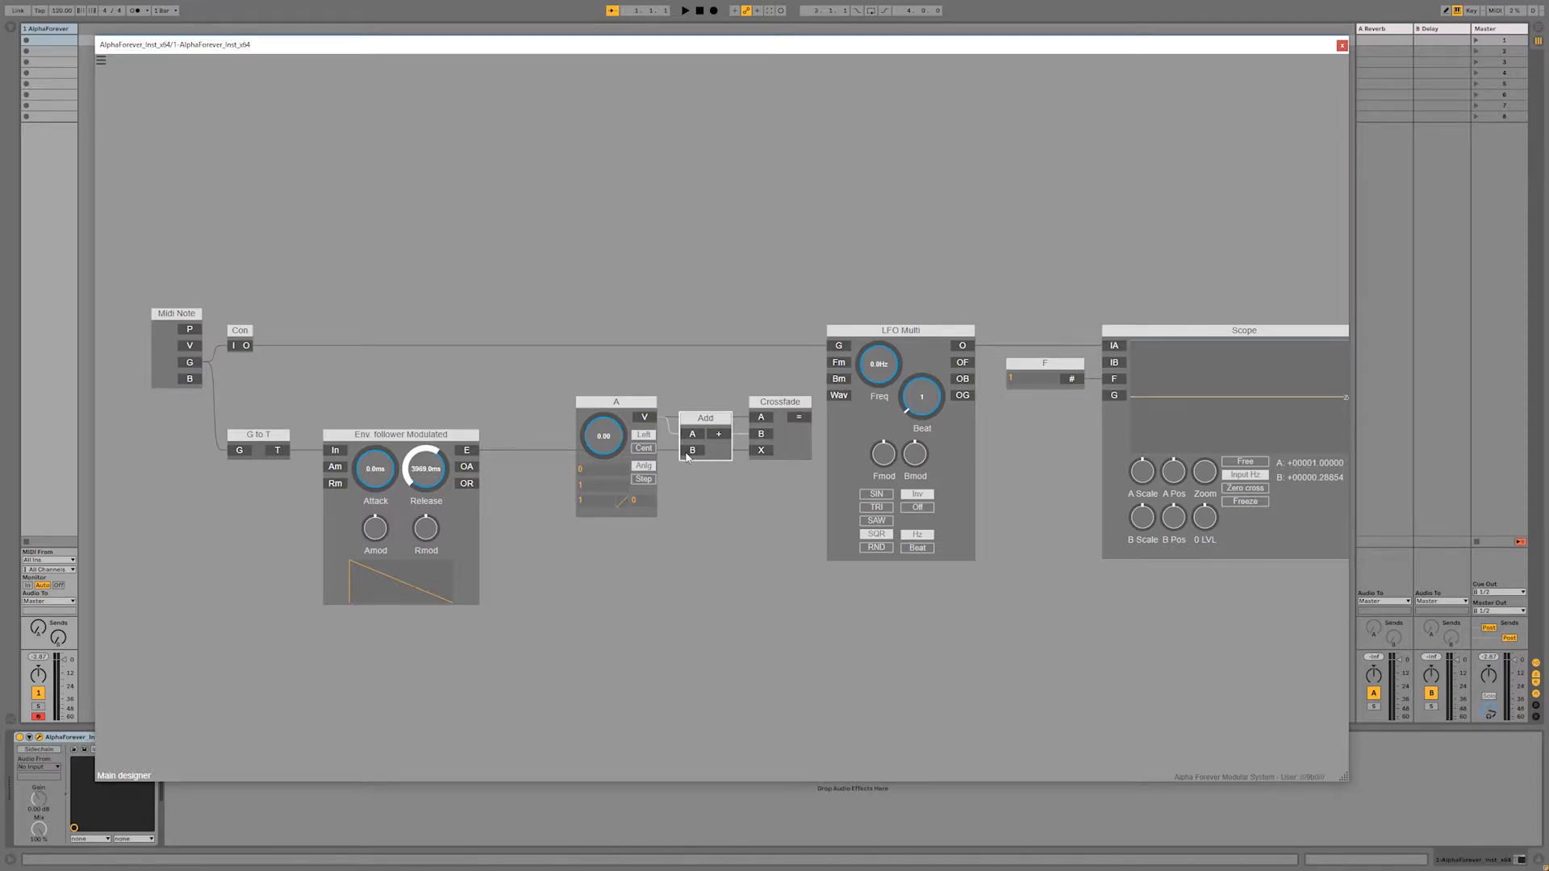
Step: Create a knob on Add's B input and place it between Env. follower Modulated and the A knob
{"action": "double_click", "coordinate": [688, 453]}
{"action": "left_click_drag", "start_coordinate": [635, 432], "coordinate": [543, 428]}
{"action": "left_click", "coordinate": [536, 375]}
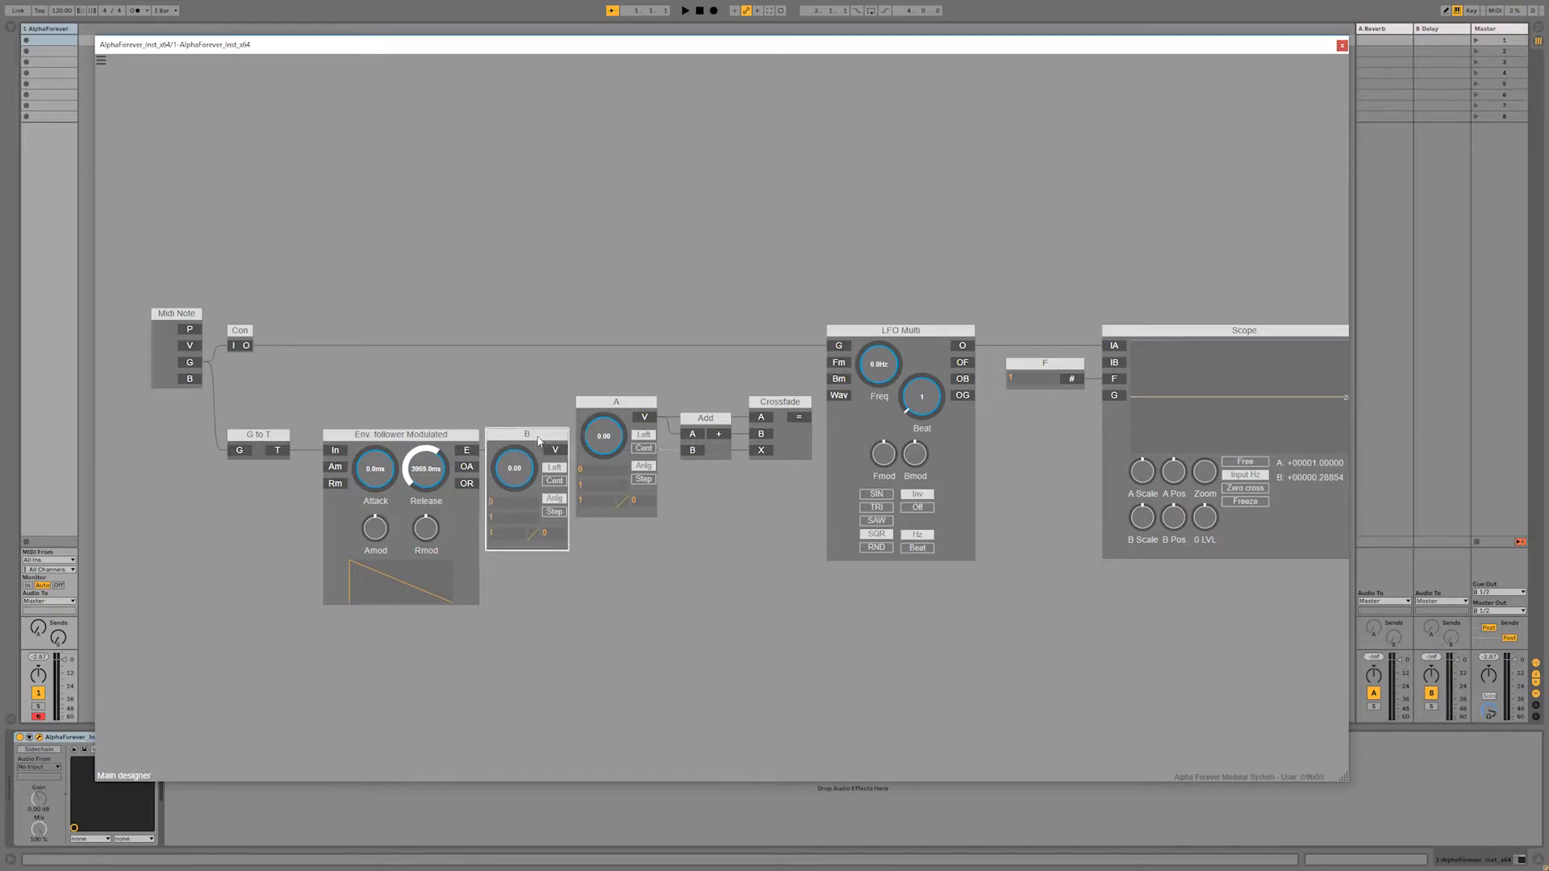
{"action": "left_click_drag", "start_coordinate": [546, 446], "coordinate": [547, 411]}
{"action": "key", "text": "ctrl+z"}
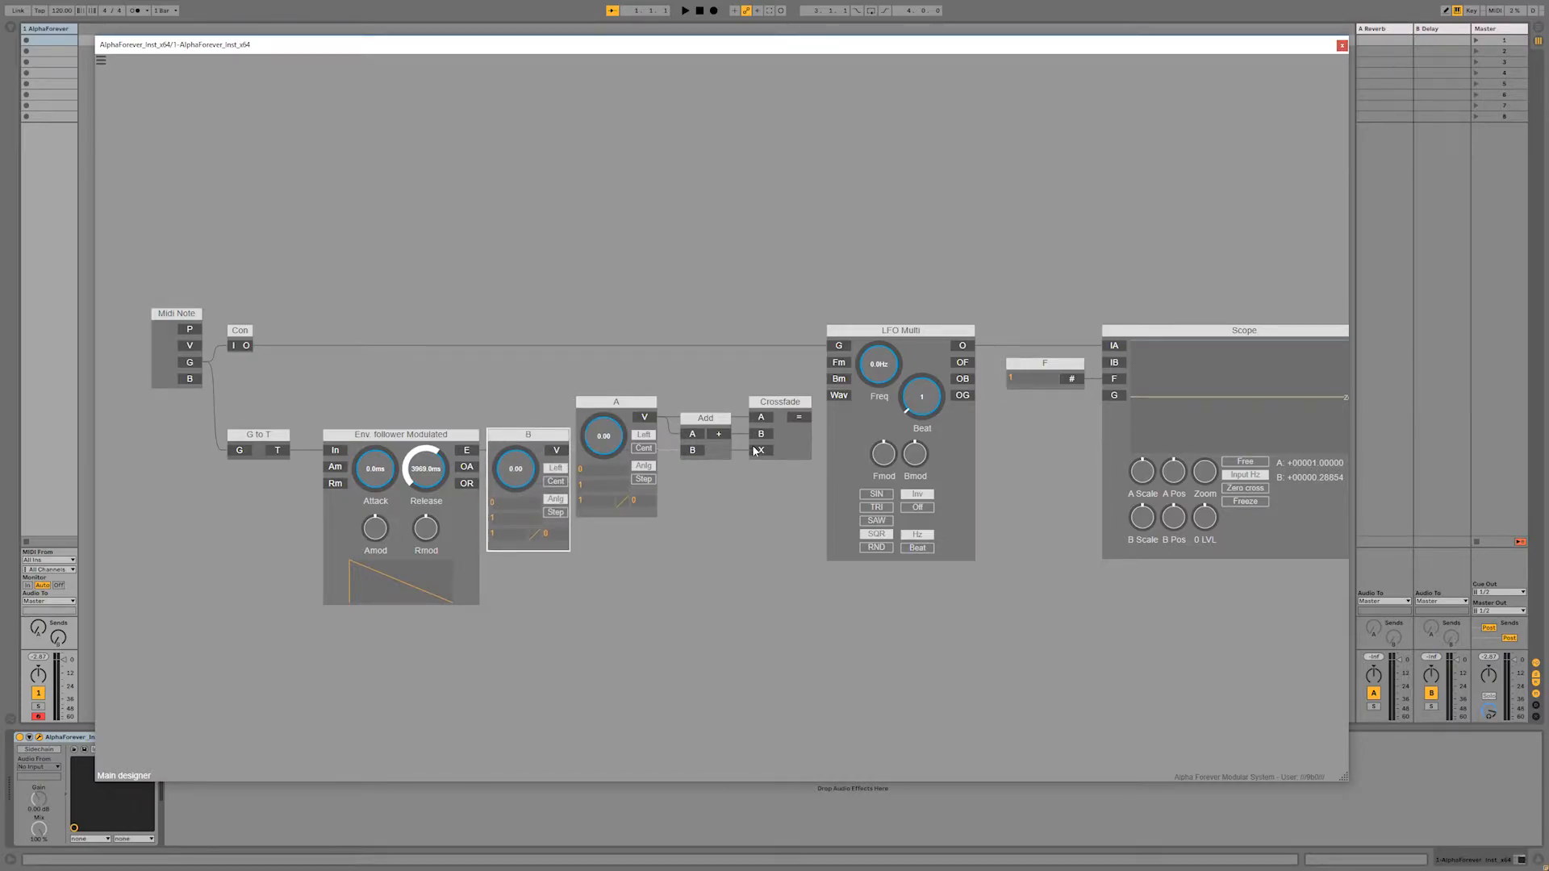
Step: Rename the A knob as Min
{"action": "double_click", "coordinate": [628, 402]}
{"action": "type", "text": "Min"}
{"action": "key", "text": "Return"}
Step: Rename the B knob as Mod. Depth
{"action": "double_click", "coordinate": [529, 434]}
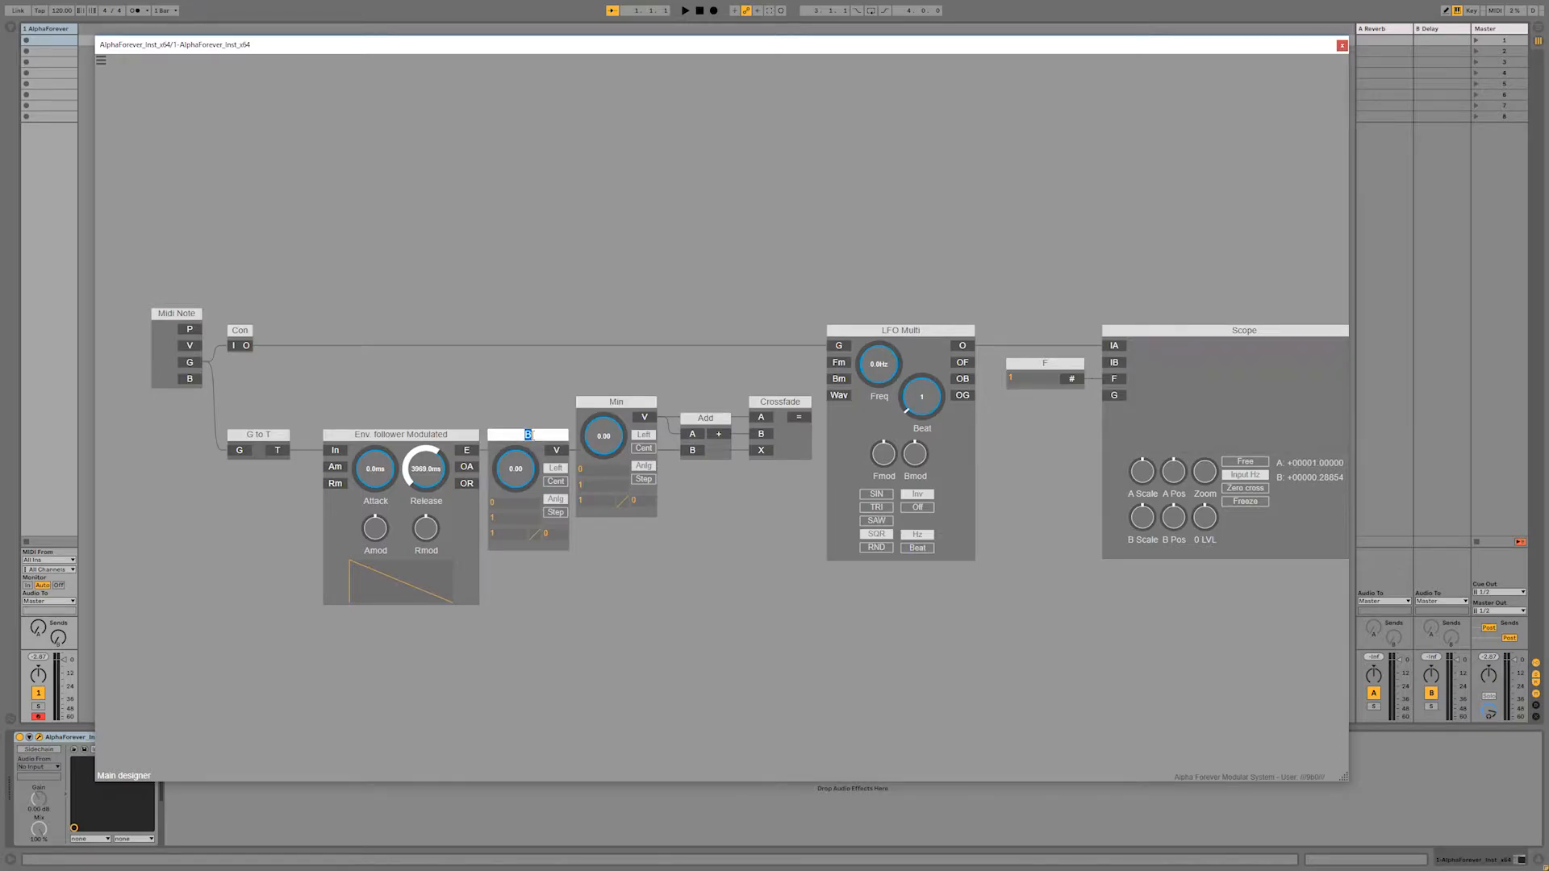
{"action": "type", "text": "M"}
{"action": "type", "text": "Mo"}
{"action": "type", "text": "dulat"}
{"action": "key", "text": "BackSpace"}
{"action": "key", "text": "BackSpace"}
{"action": "key", "text": "BackSpace"}
{"action": "key", "text": "BackSpace"}
{"action": "type", "text": "-"}
{"action": "key", "text": "BackSpace"}
{"action": "type", "text": ". Depth"}
{"action": "key", "text": "Return"}
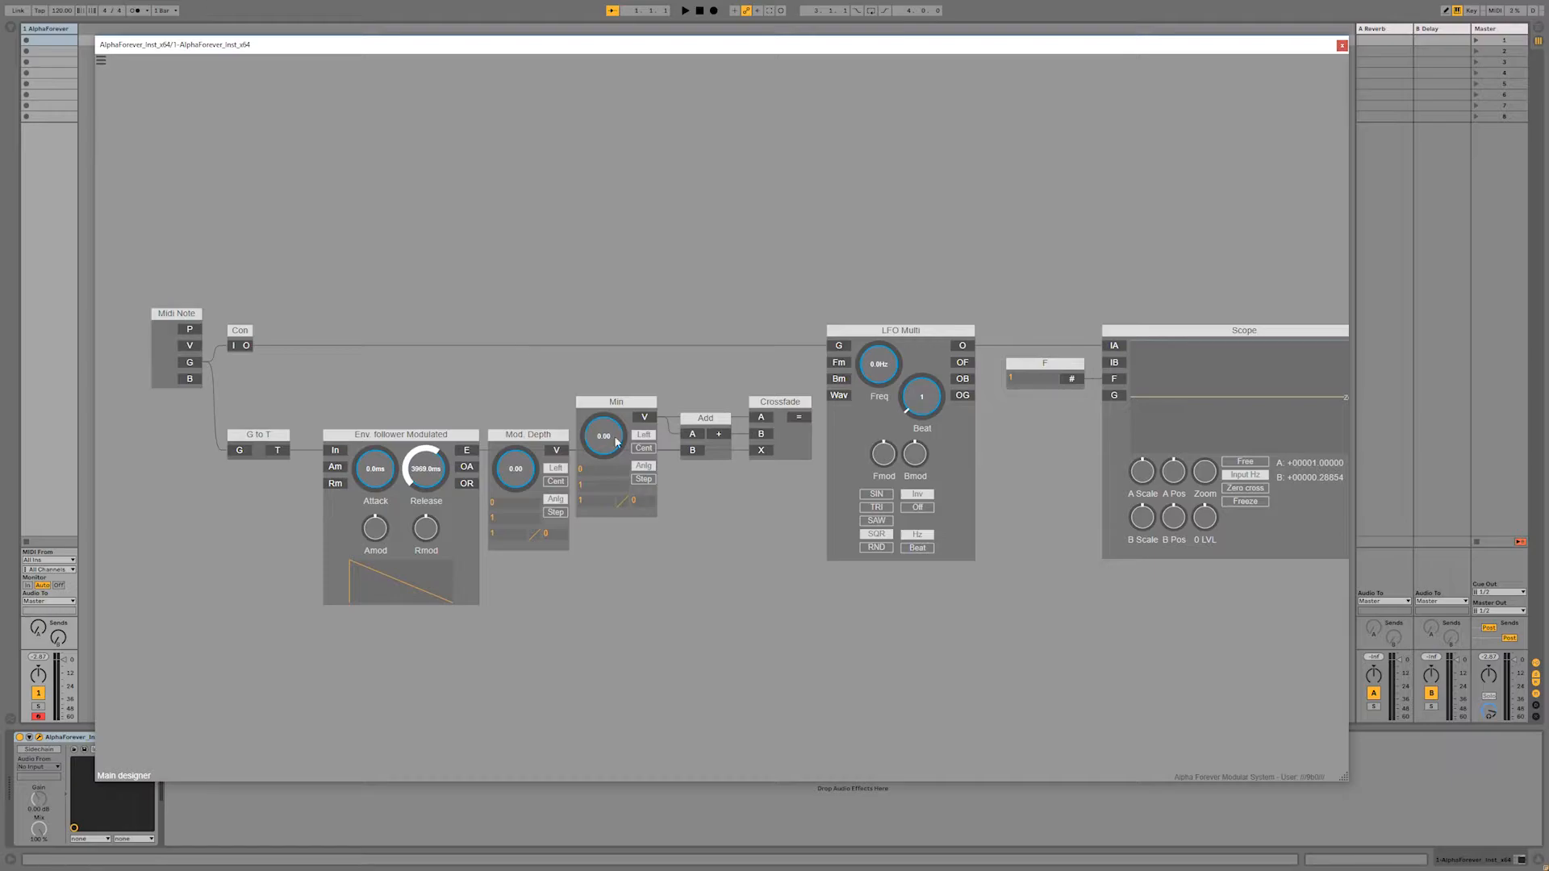
Step: Wire Crossfade's output to LFO Multi's Fm input and move the whole modulation chain level with that input
{"action": "left_click_drag", "start_coordinate": [840, 381], "coordinate": [201, 658]}
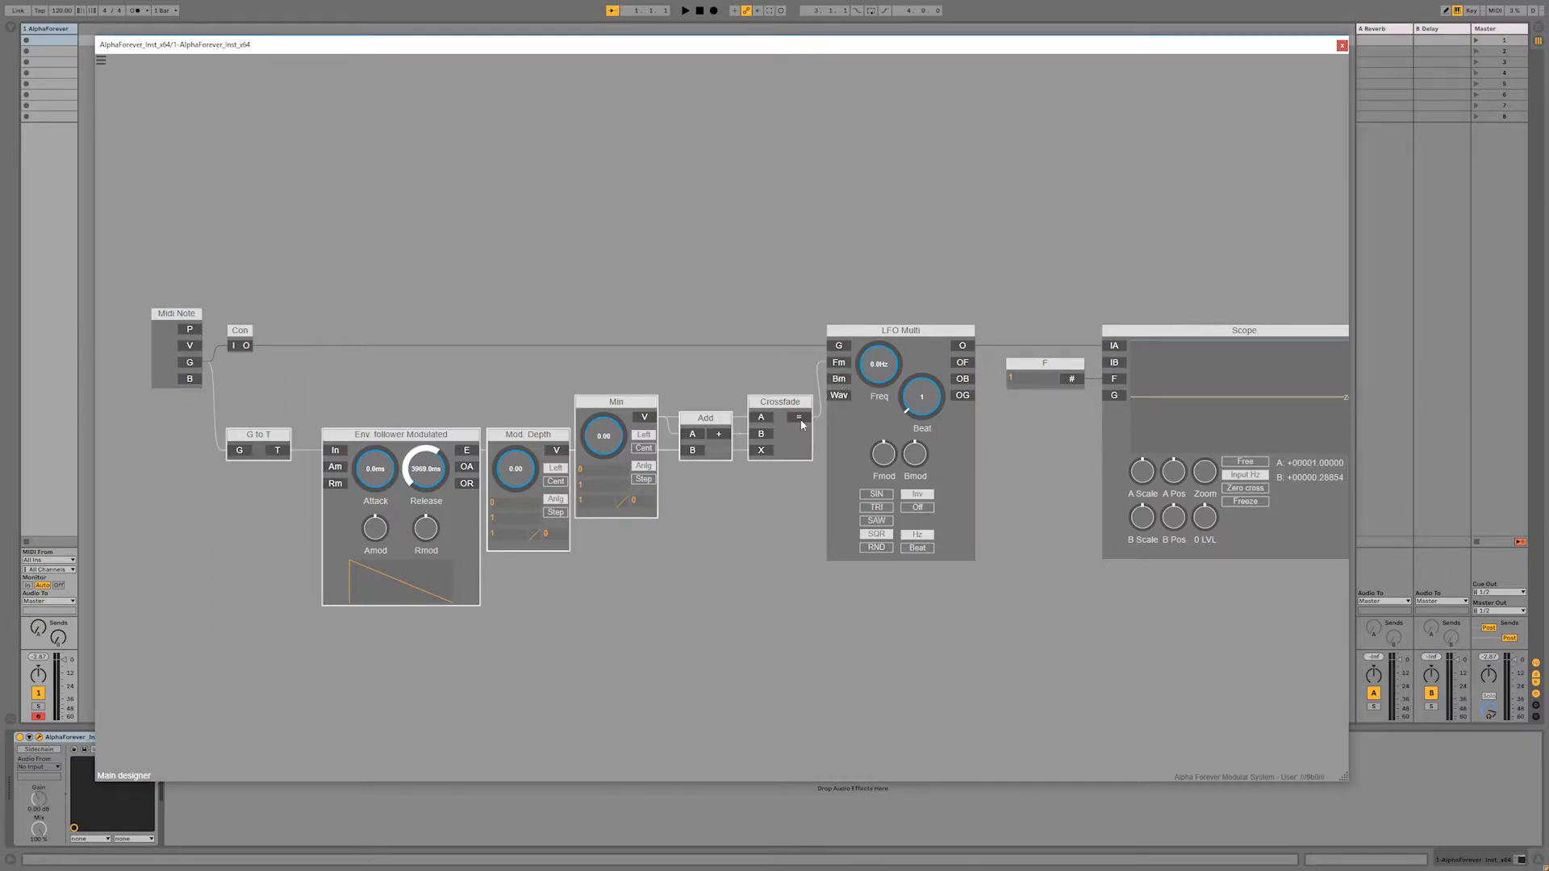
{"action": "left_click_drag", "start_coordinate": [801, 419], "coordinate": [801, 364]}
{"action": "left_click", "coordinate": [703, 274]}
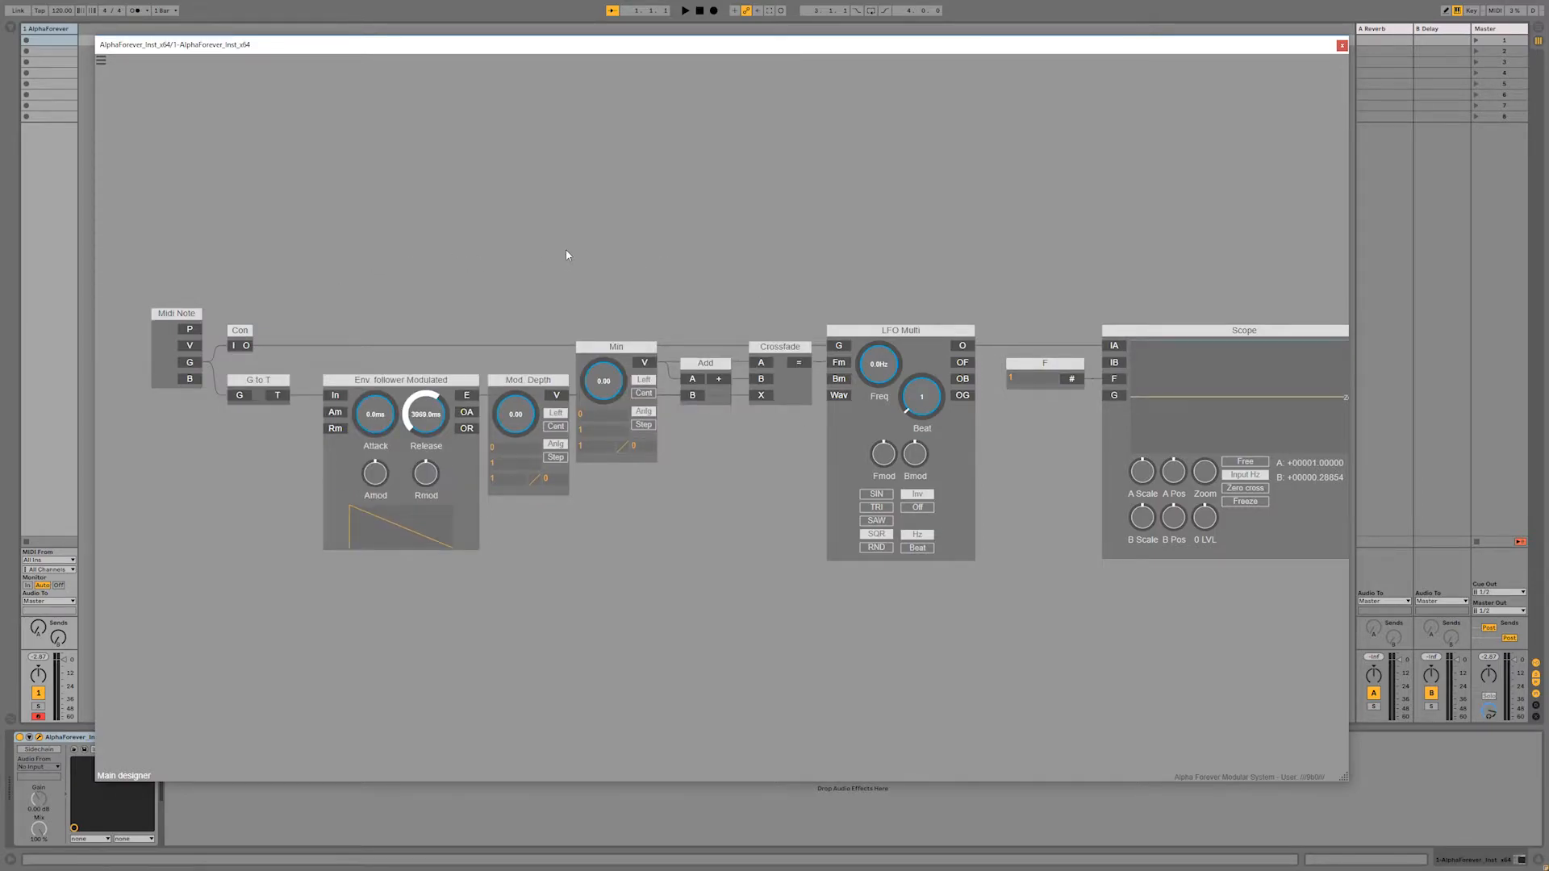
Step: Set the maximum value of both the Min and Mod. Depth knobs to 6
{"action": "double_click", "coordinate": [592, 430]}
{"action": "type", "text": "6"}
{"action": "key", "text": "Return"}
{"action": "left_click_drag", "start_coordinate": [601, 389], "coordinate": [603, 383]}
{"action": "double_click", "coordinate": [509, 462]}
{"action": "type", "text": "6"}
{"action": "left_click", "coordinate": [646, 515]}
Step: Set Mod. Depth to 6.00 and Min to 0.75
{"action": "left_click_drag", "start_coordinate": [520, 392], "coordinate": [539, 272]}
{"action": "left_click_drag", "start_coordinate": [611, 394], "coordinate": [606, 215]}
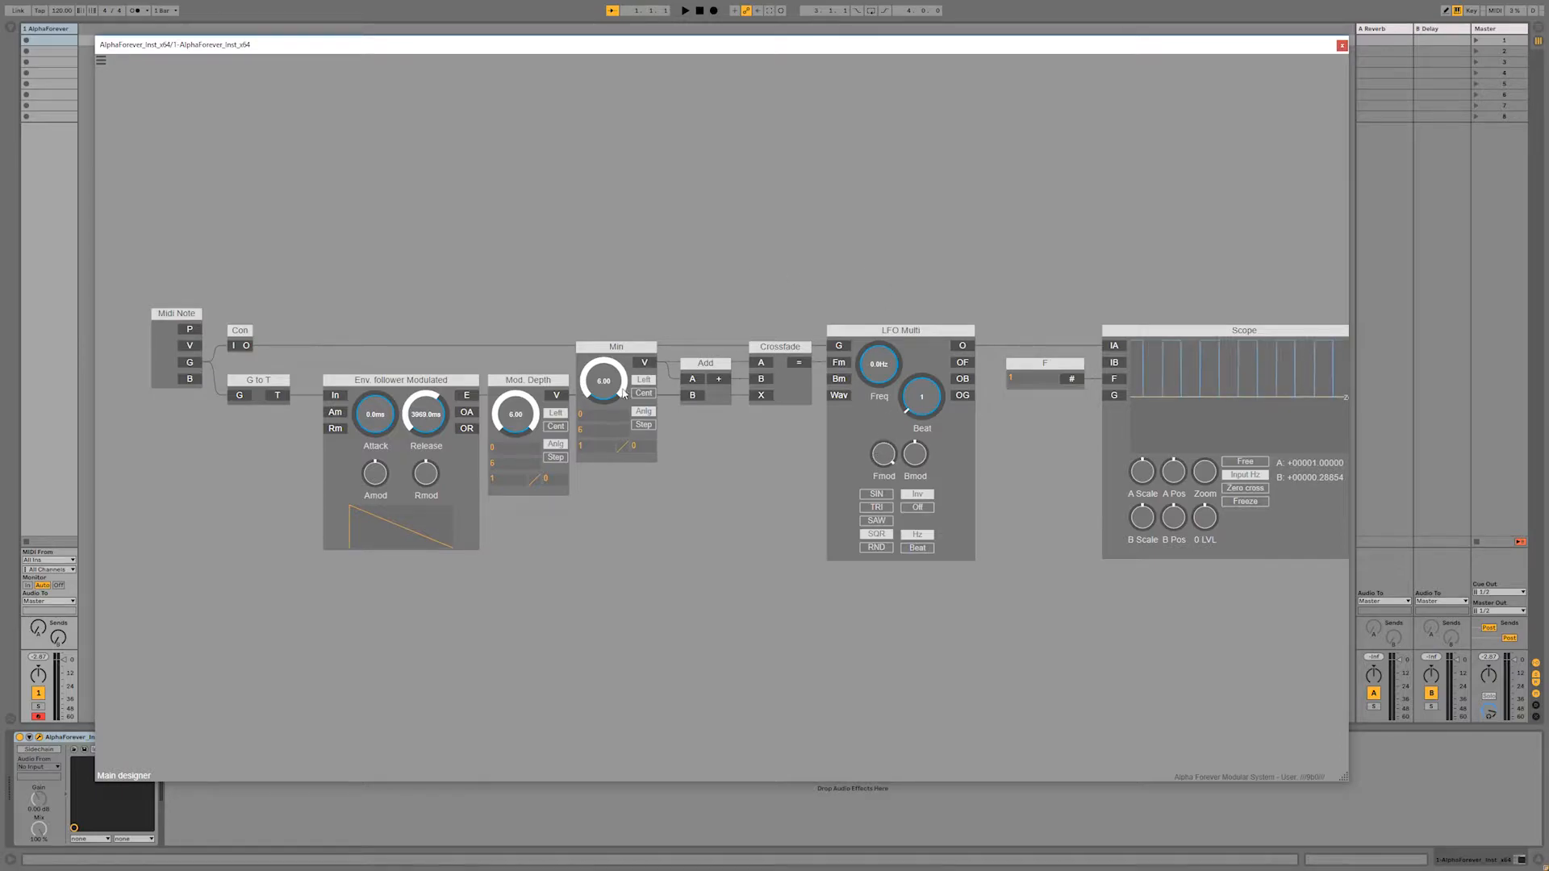
{"action": "left_click_drag", "start_coordinate": [604, 381], "coordinate": [616, 478]}
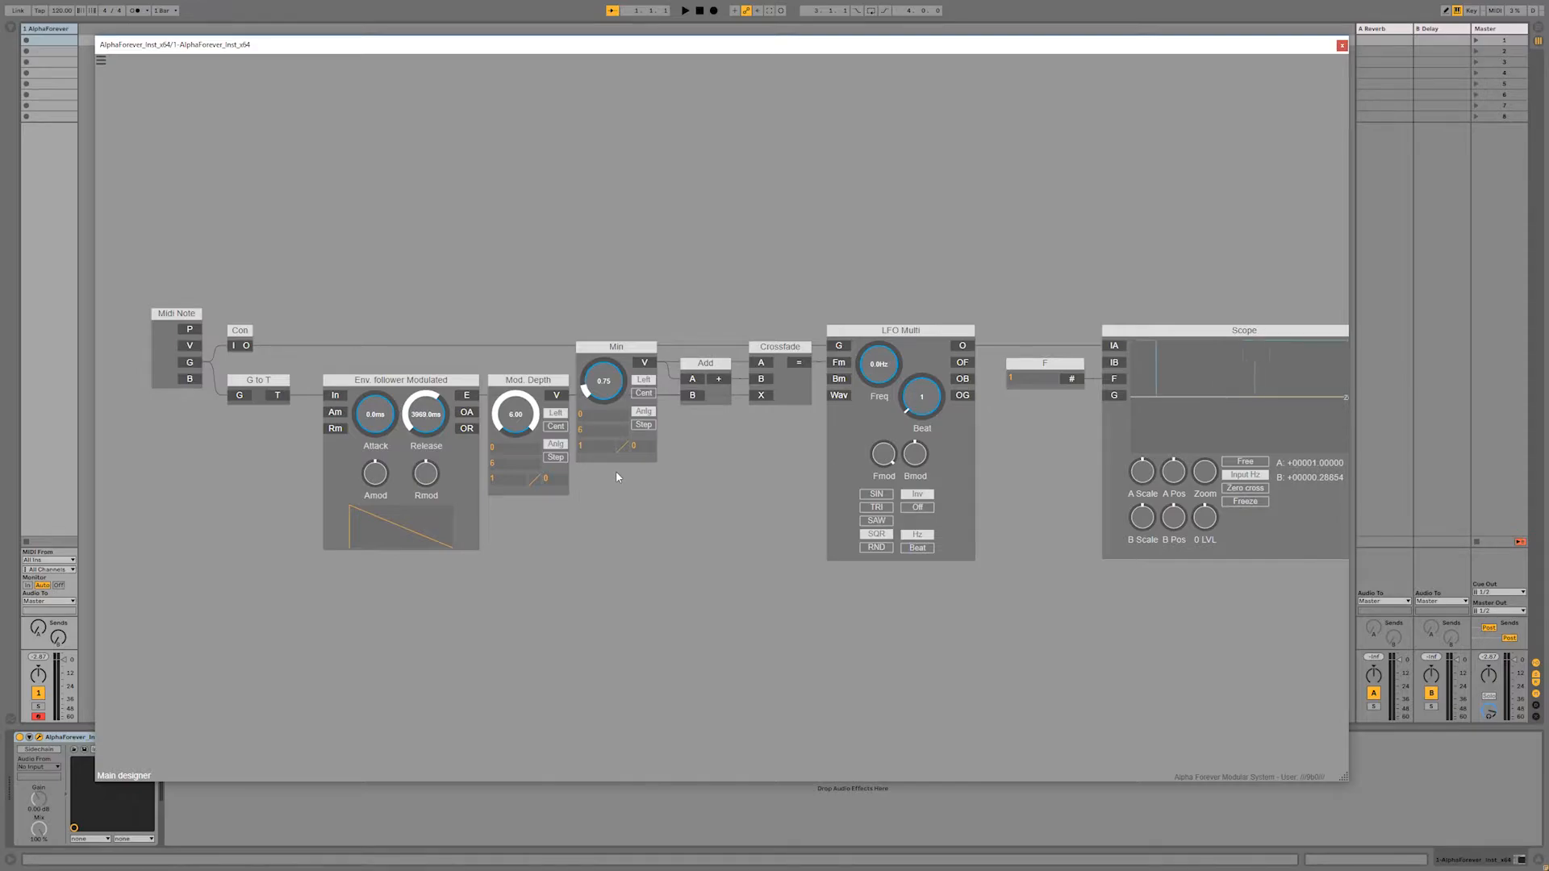
Step: Insert an LED module on the gate line after the Con module
{"action": "right_click", "coordinate": [248, 353]}
{"action": "type", "text": "led"}
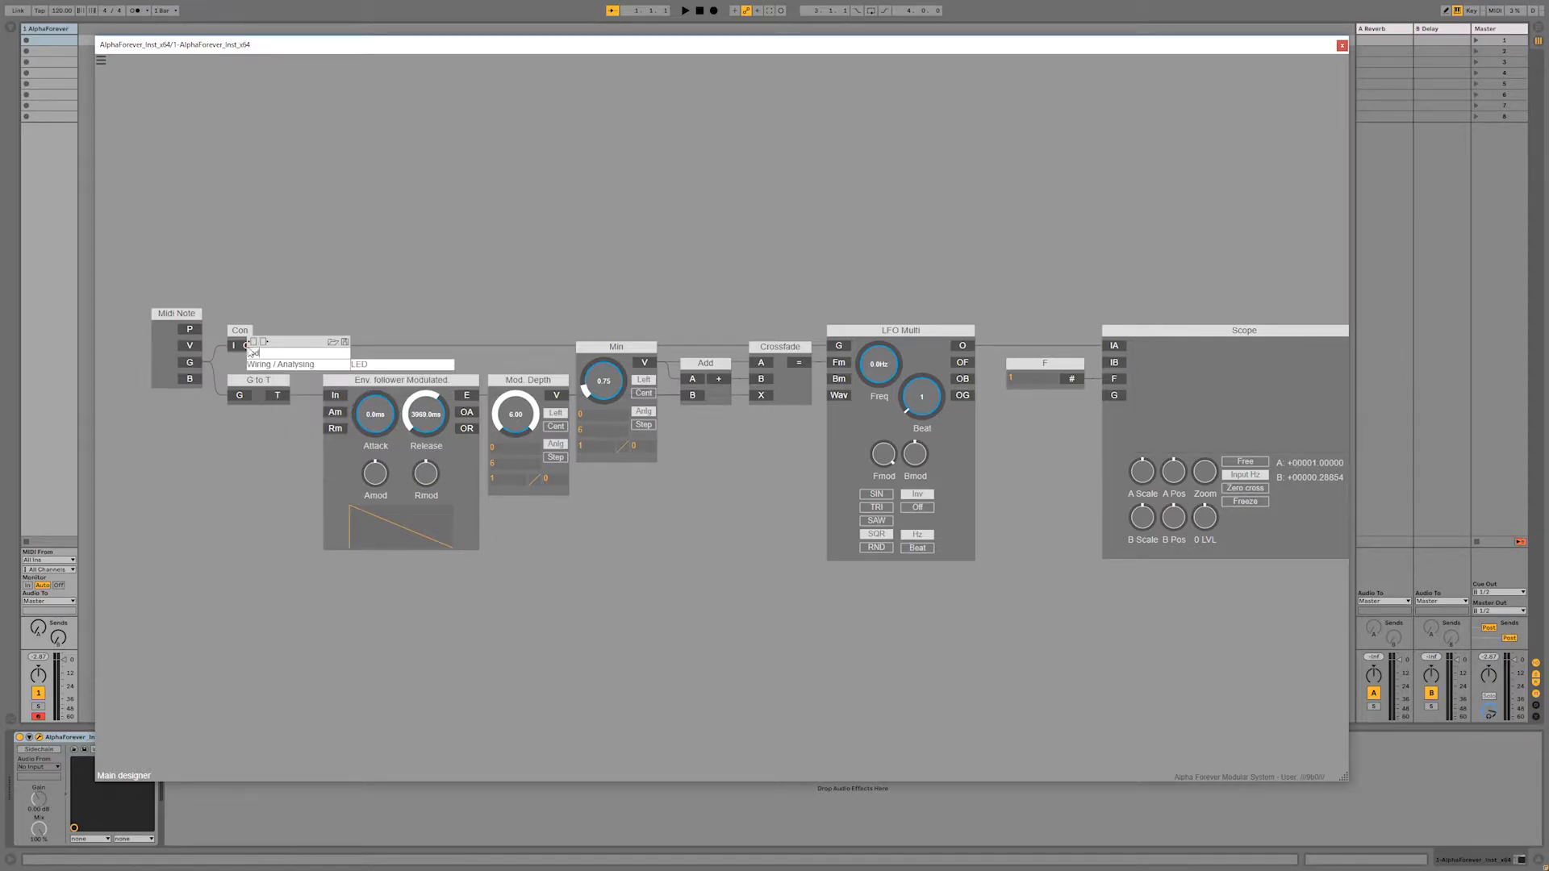
{"action": "left_click", "coordinate": [386, 363]}
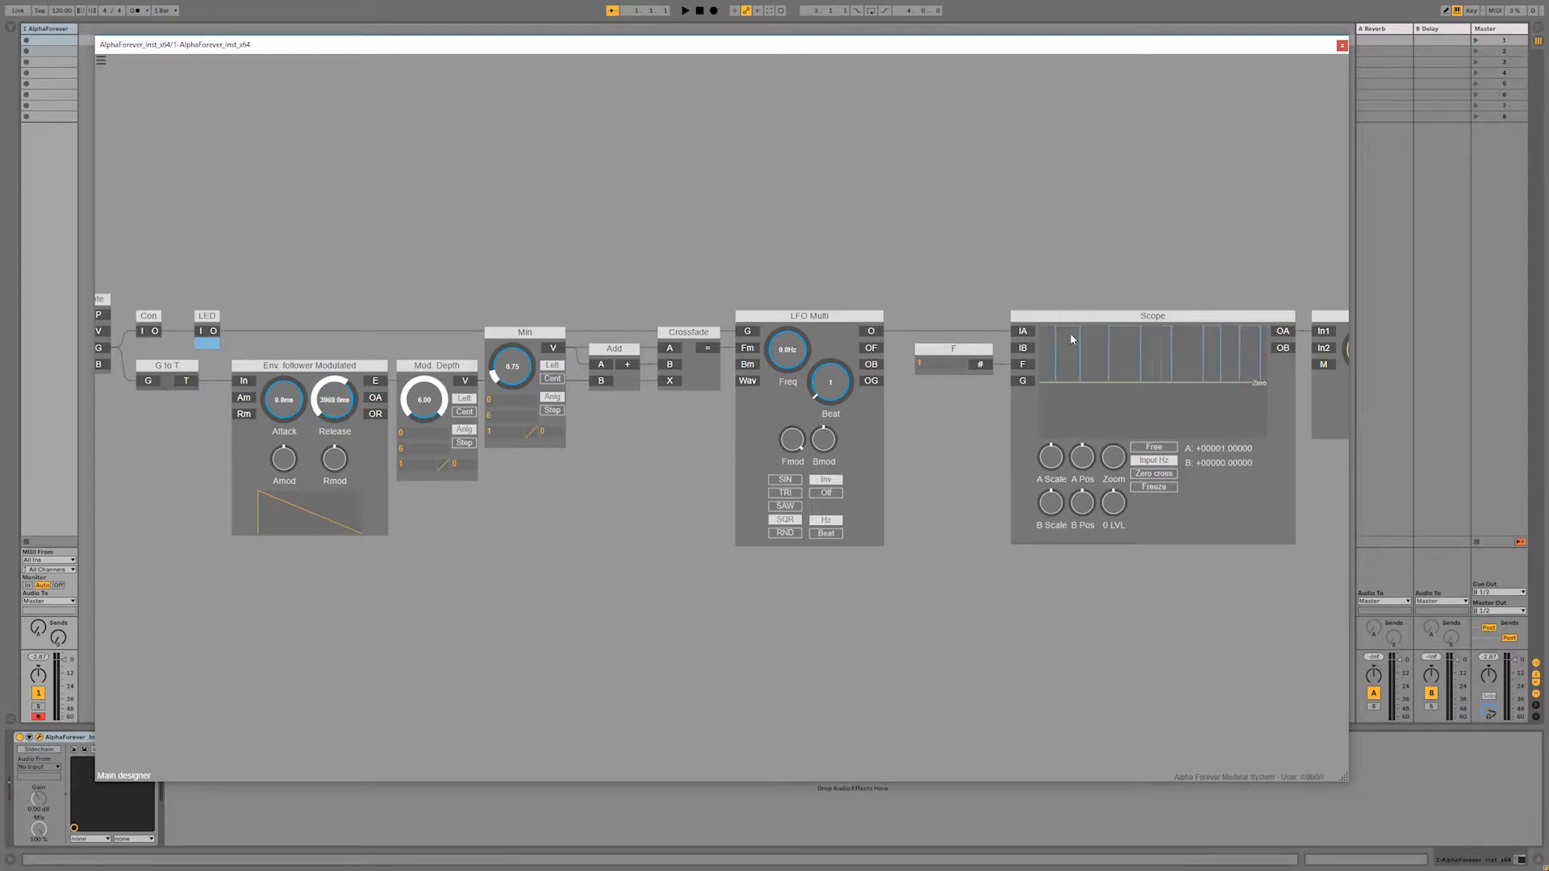
Step: Try 15 and 20 as Mod. Depth's maximum, settle on 15, and raise the envelope follower's Release to about 7400 ms
{"action": "double_click", "coordinate": [419, 448]}
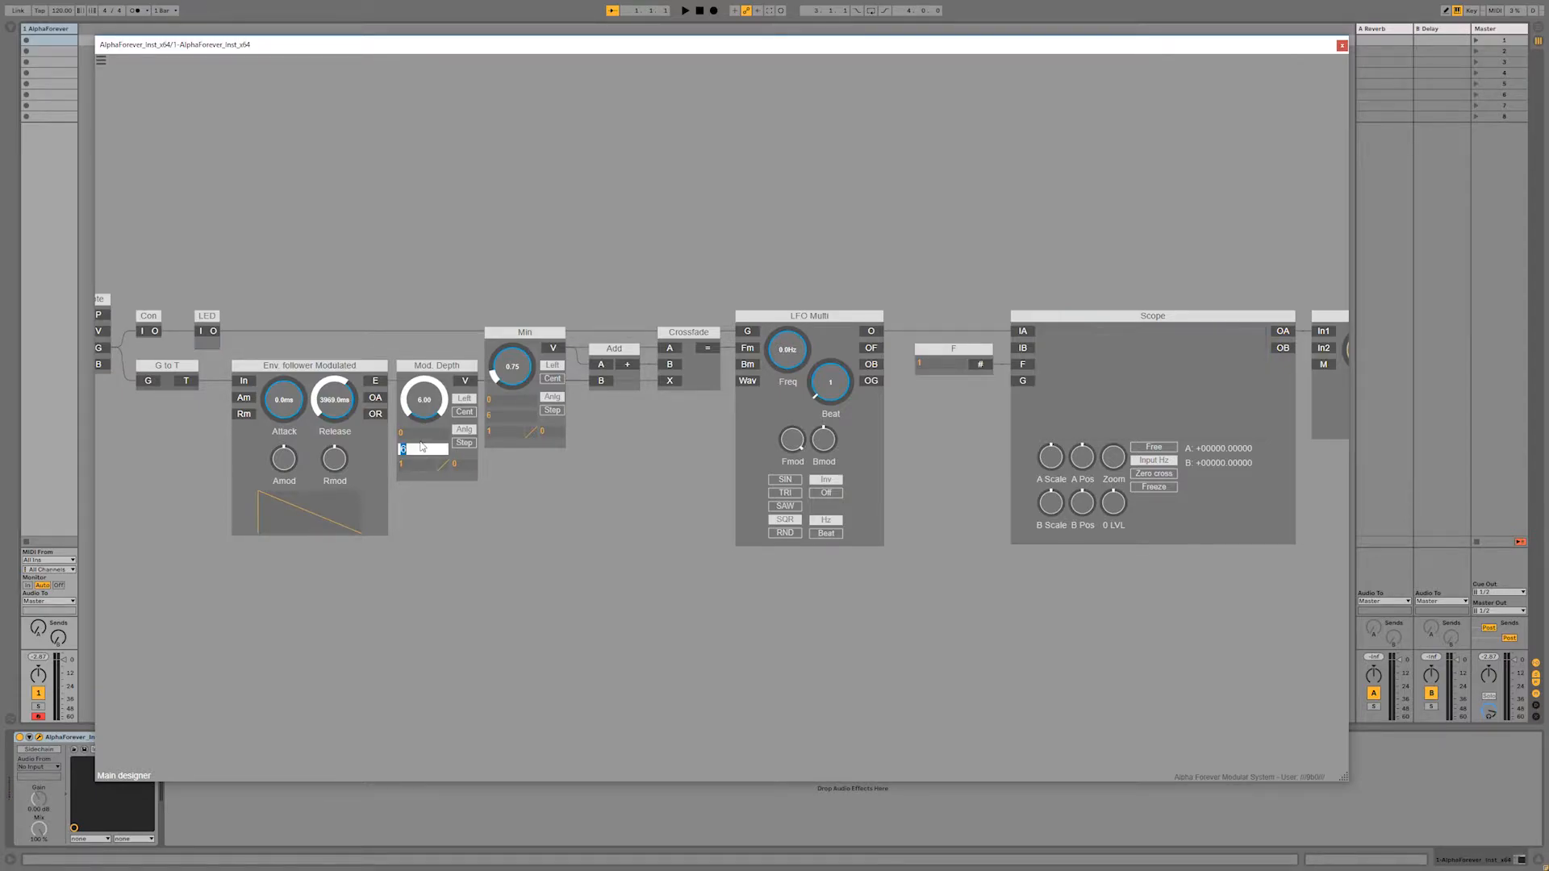
{"action": "type", "text": "15"}
{"action": "key", "text": "Return"}
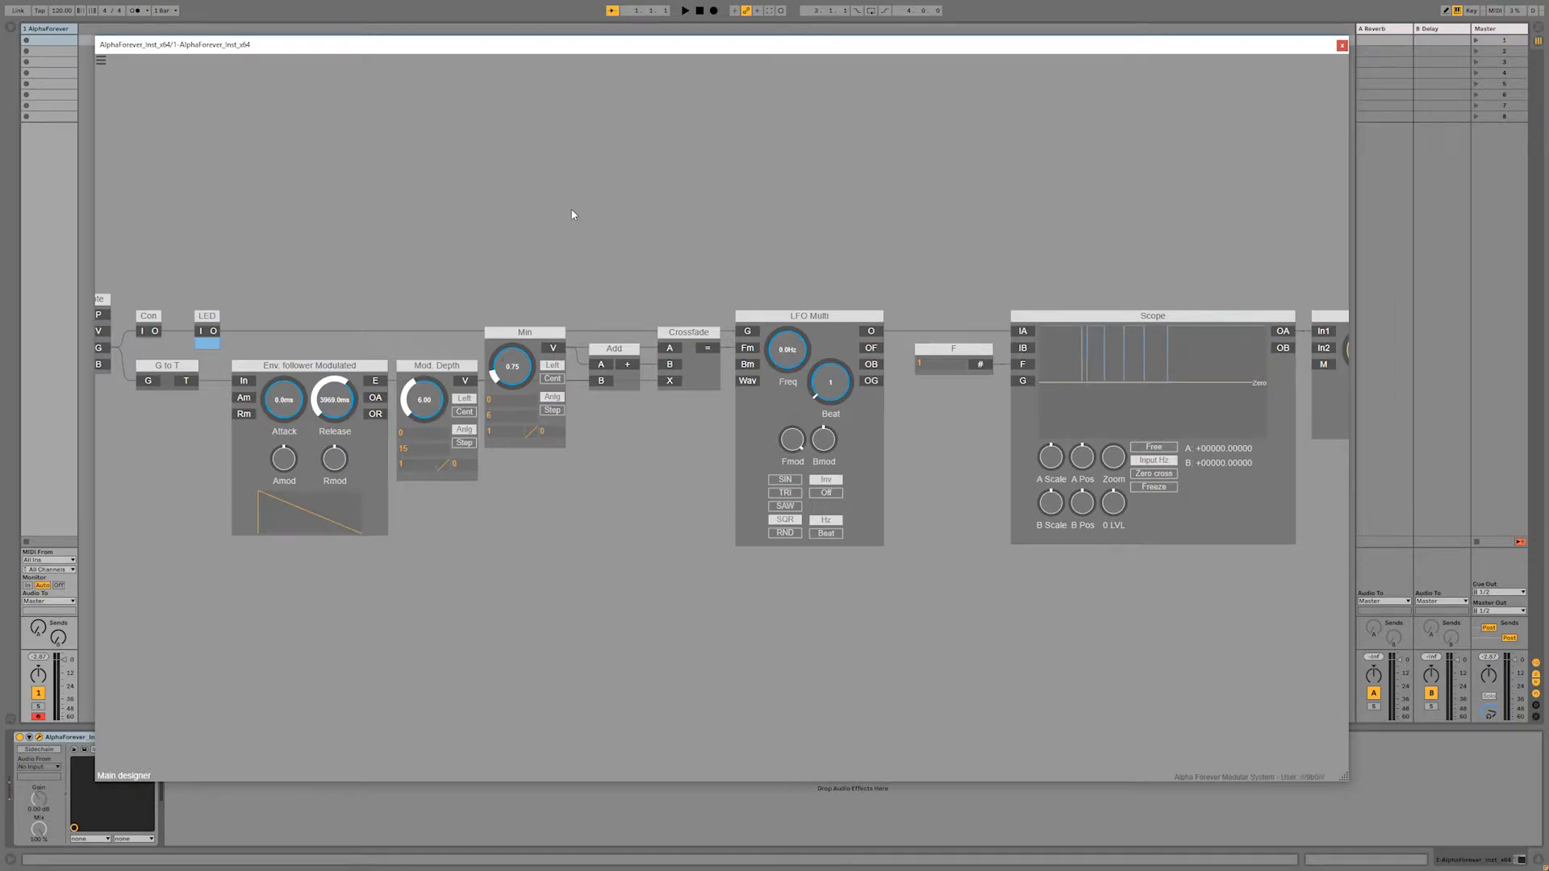
{"action": "double_click", "coordinate": [419, 449]}
{"action": "type", "text": "20"}
{"action": "key", "text": "Return"}
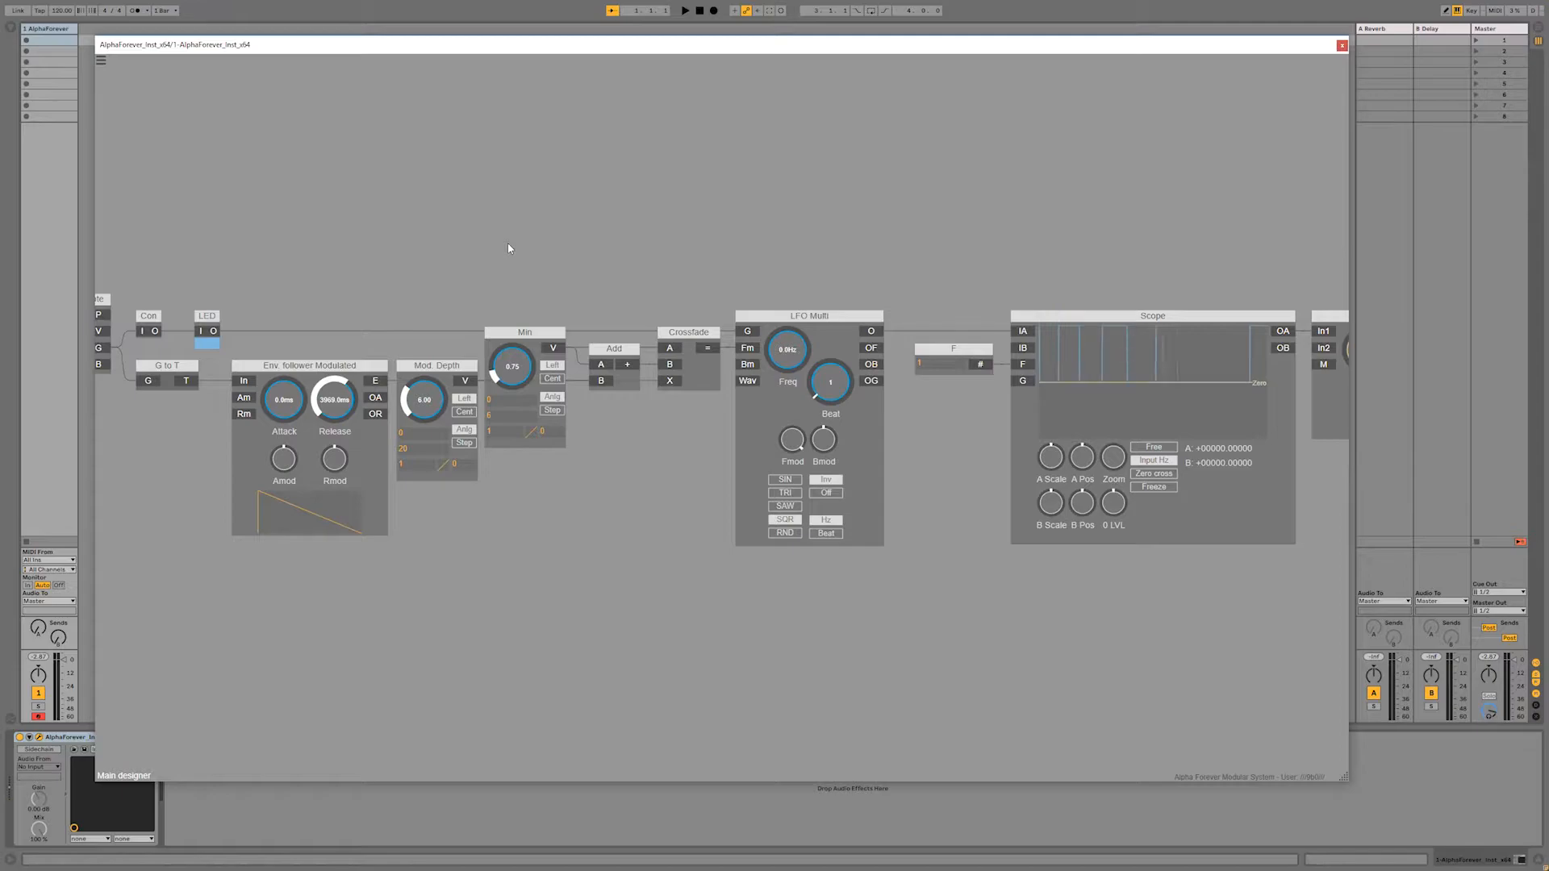
{"action": "double_click", "coordinate": [414, 449]}
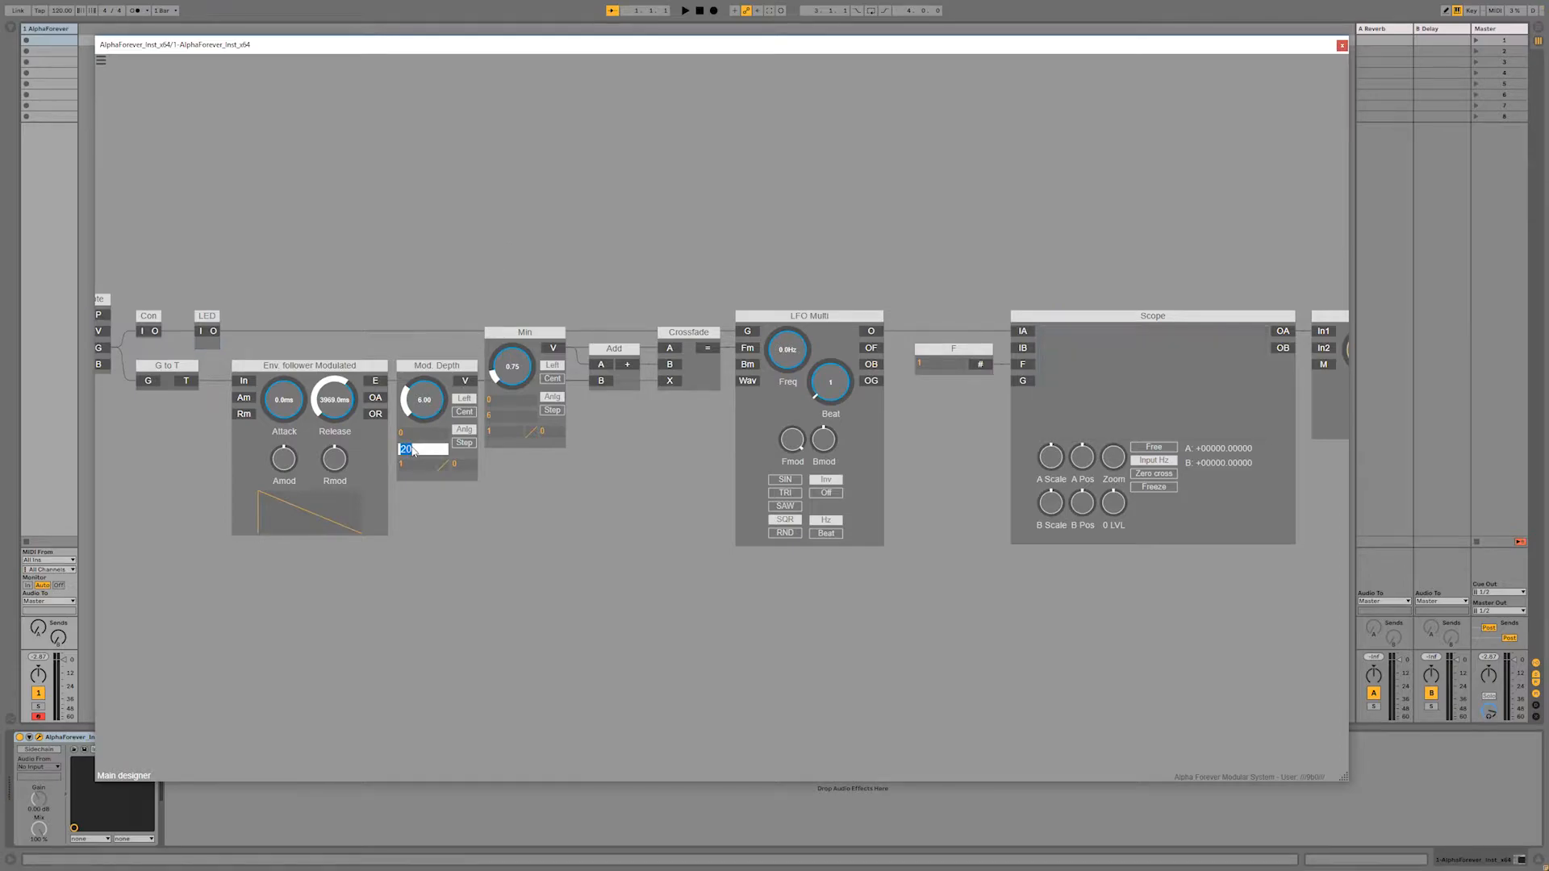
{"action": "type", "text": "15"}
{"action": "key", "text": "Return"}
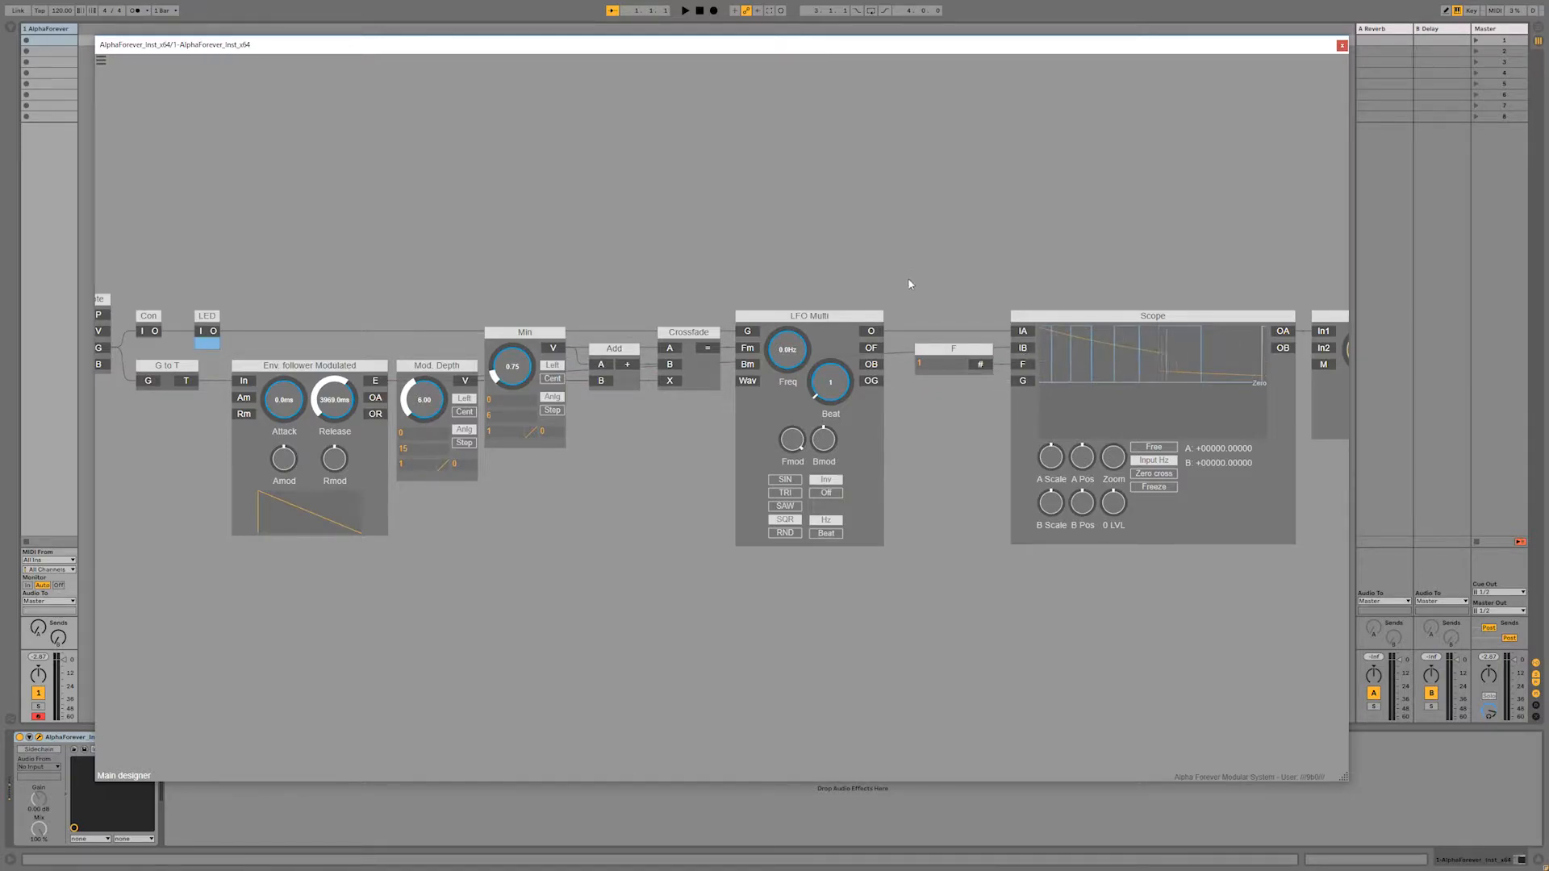
{"action": "left_click_drag", "start_coordinate": [337, 395], "coordinate": [361, 342]}
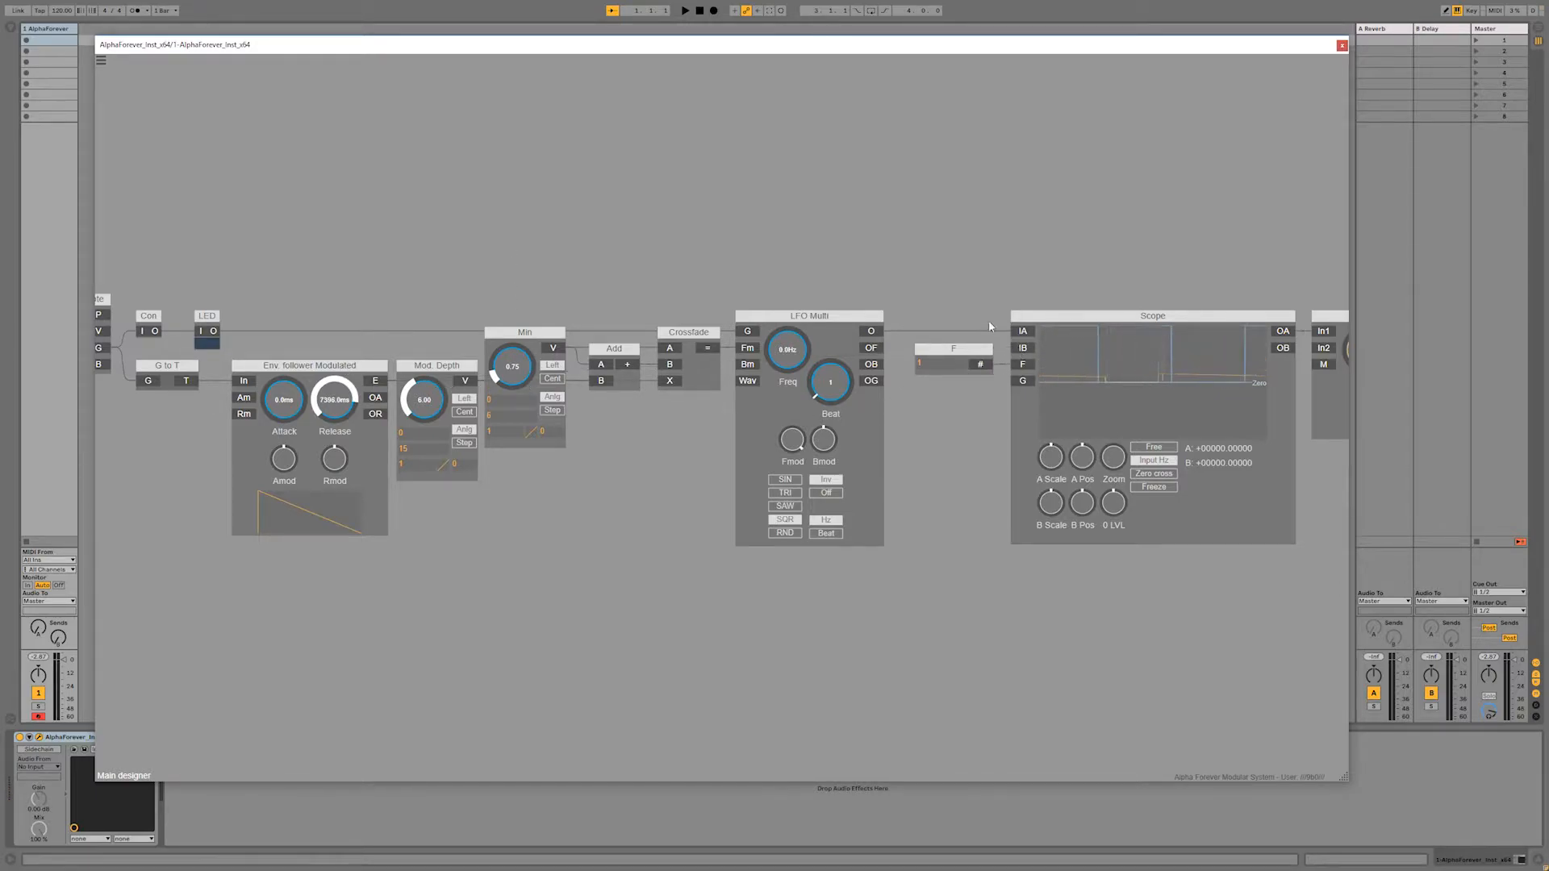
Step: Move the F, Scope, gain and output modules away from LFO Multi to open a gap in the chain
{"action": "scroll", "coordinate": [867, 265], "scroll_direction": "down", "scroll_amount": 3}
{"action": "scroll", "coordinate": [638, 279], "scroll_direction": "right", "scroll_amount": 5}
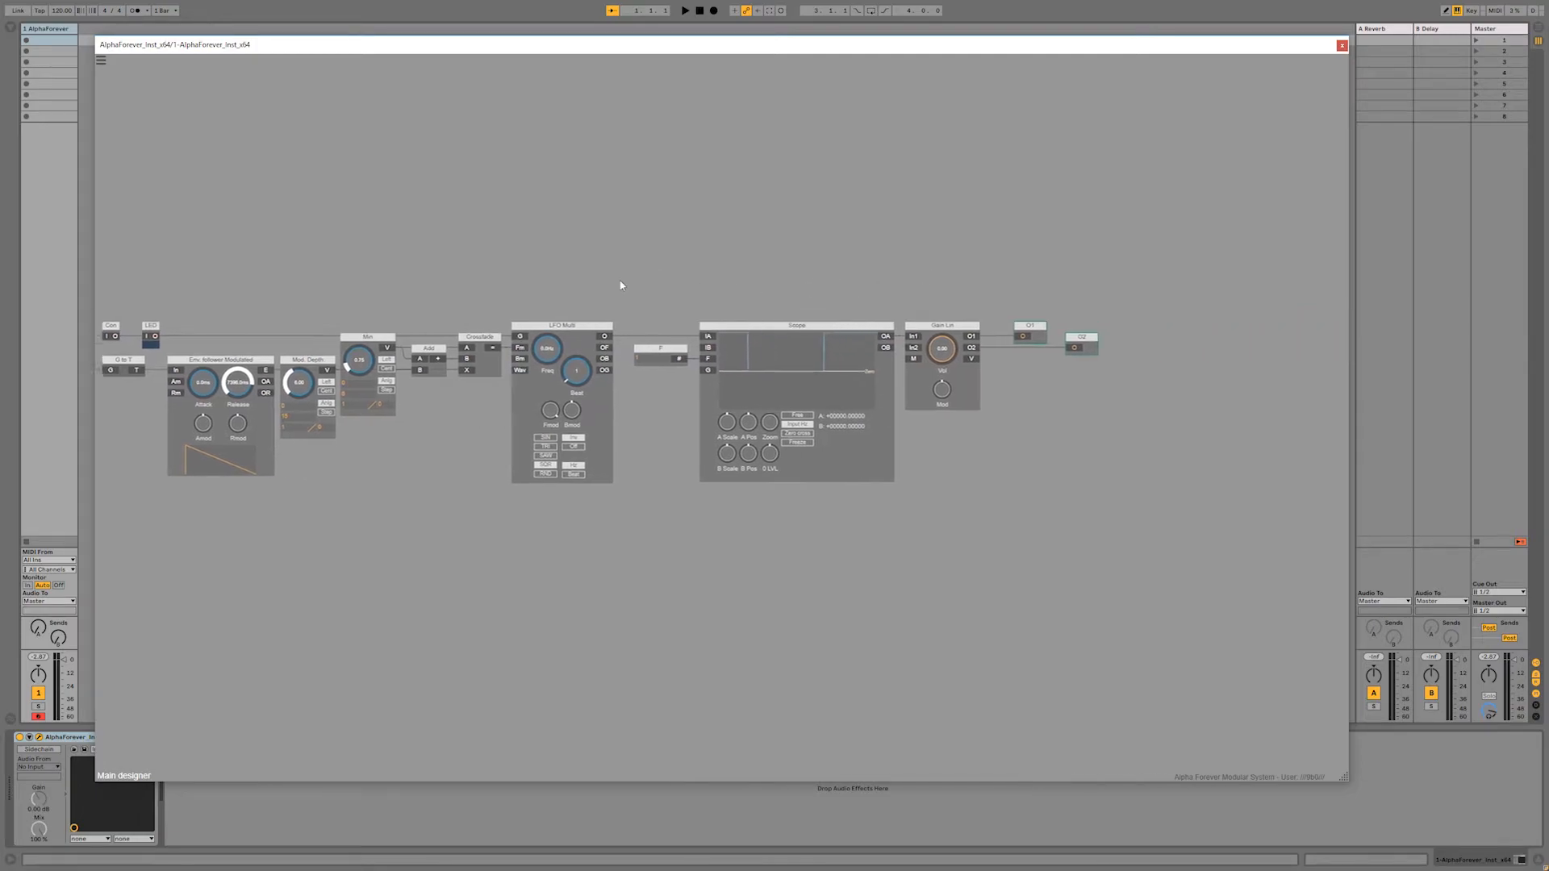
{"action": "left_click_drag", "start_coordinate": [594, 287], "coordinate": [1143, 562]}
{"action": "left_click_drag", "start_coordinate": [716, 327], "coordinate": [1004, 345]}
Step: Insert an ADSR Modulated module between LFO Multi's output and the Scope's IA input
{"action": "left_click", "coordinate": [627, 373]}
{"action": "right_click", "coordinate": [628, 377]}
{"action": "mouse_move", "coordinate": [702, 382]}
{"action": "left_click", "coordinate": [791, 385]}
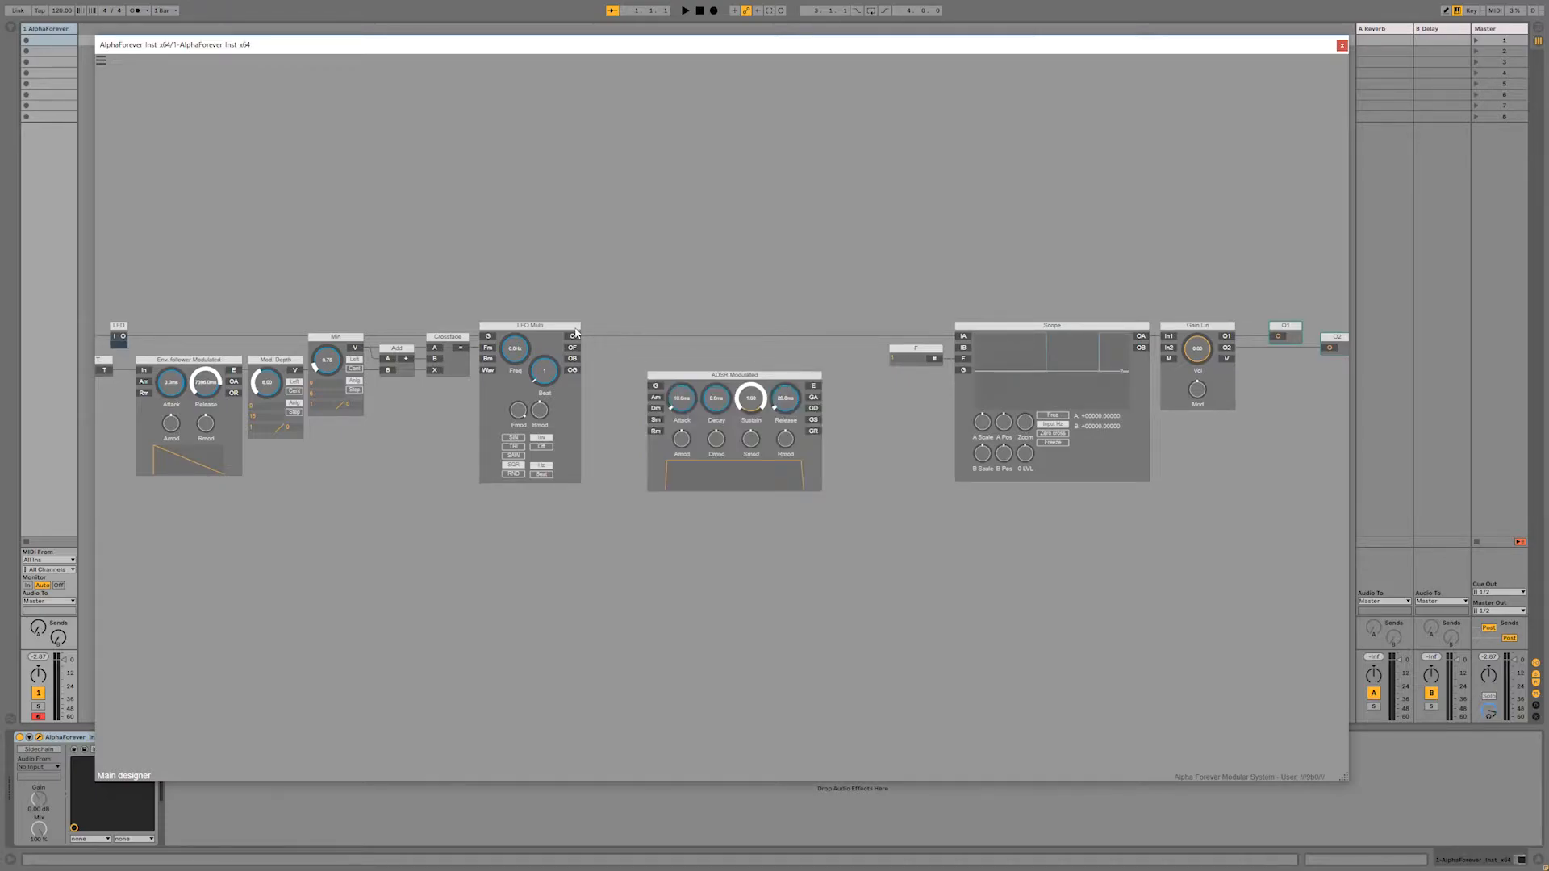
{"action": "left_click_drag", "start_coordinate": [646, 385], "coordinate": [611, 340]}
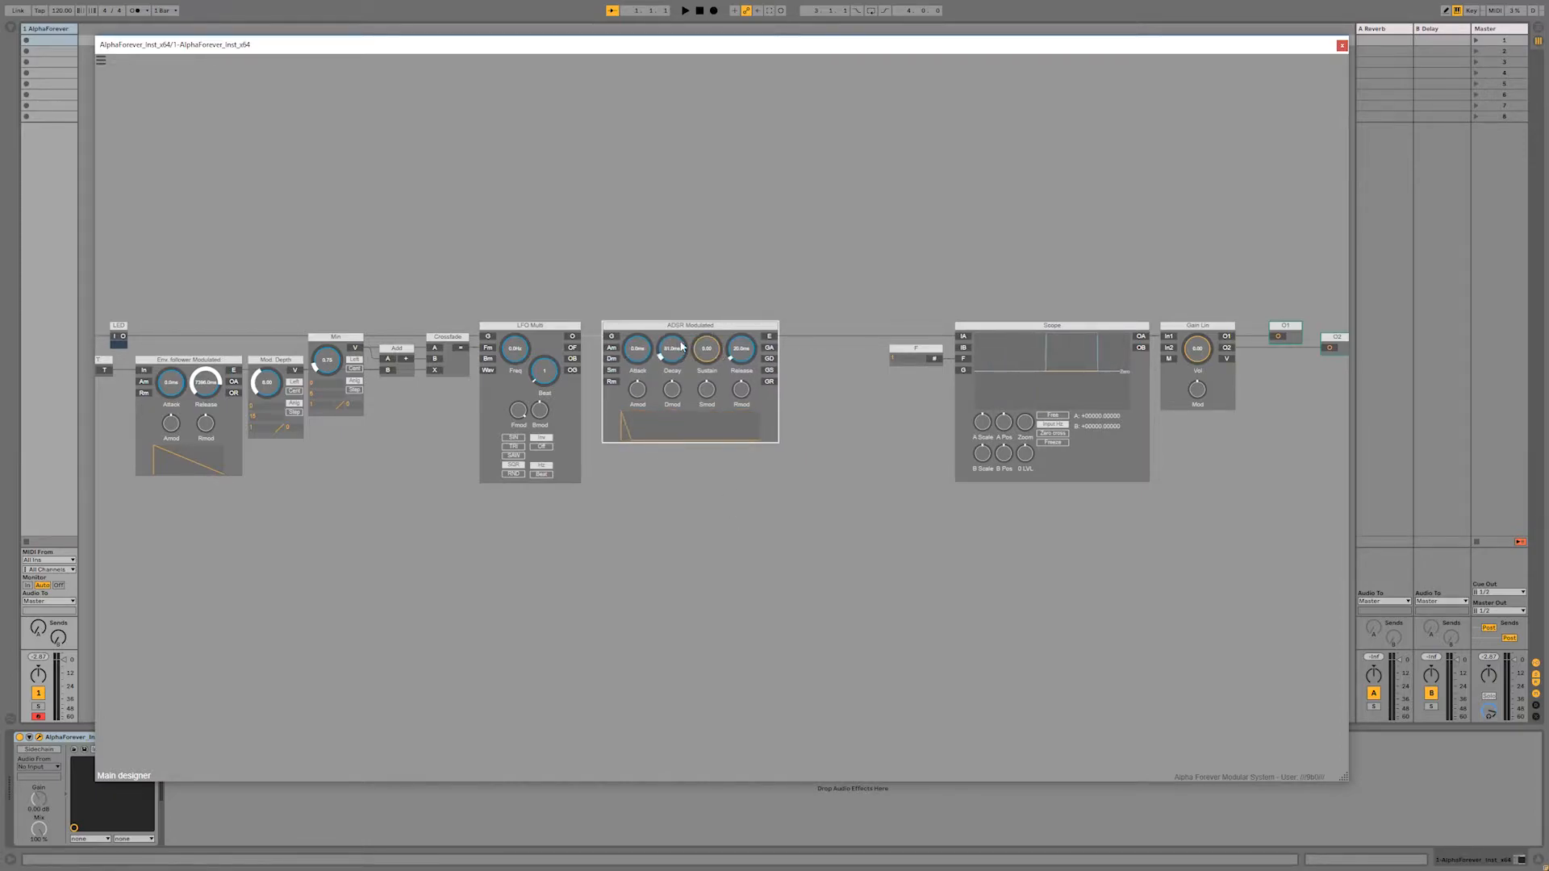
{"action": "left_click_drag", "start_coordinate": [923, 345], "coordinate": [962, 338]}
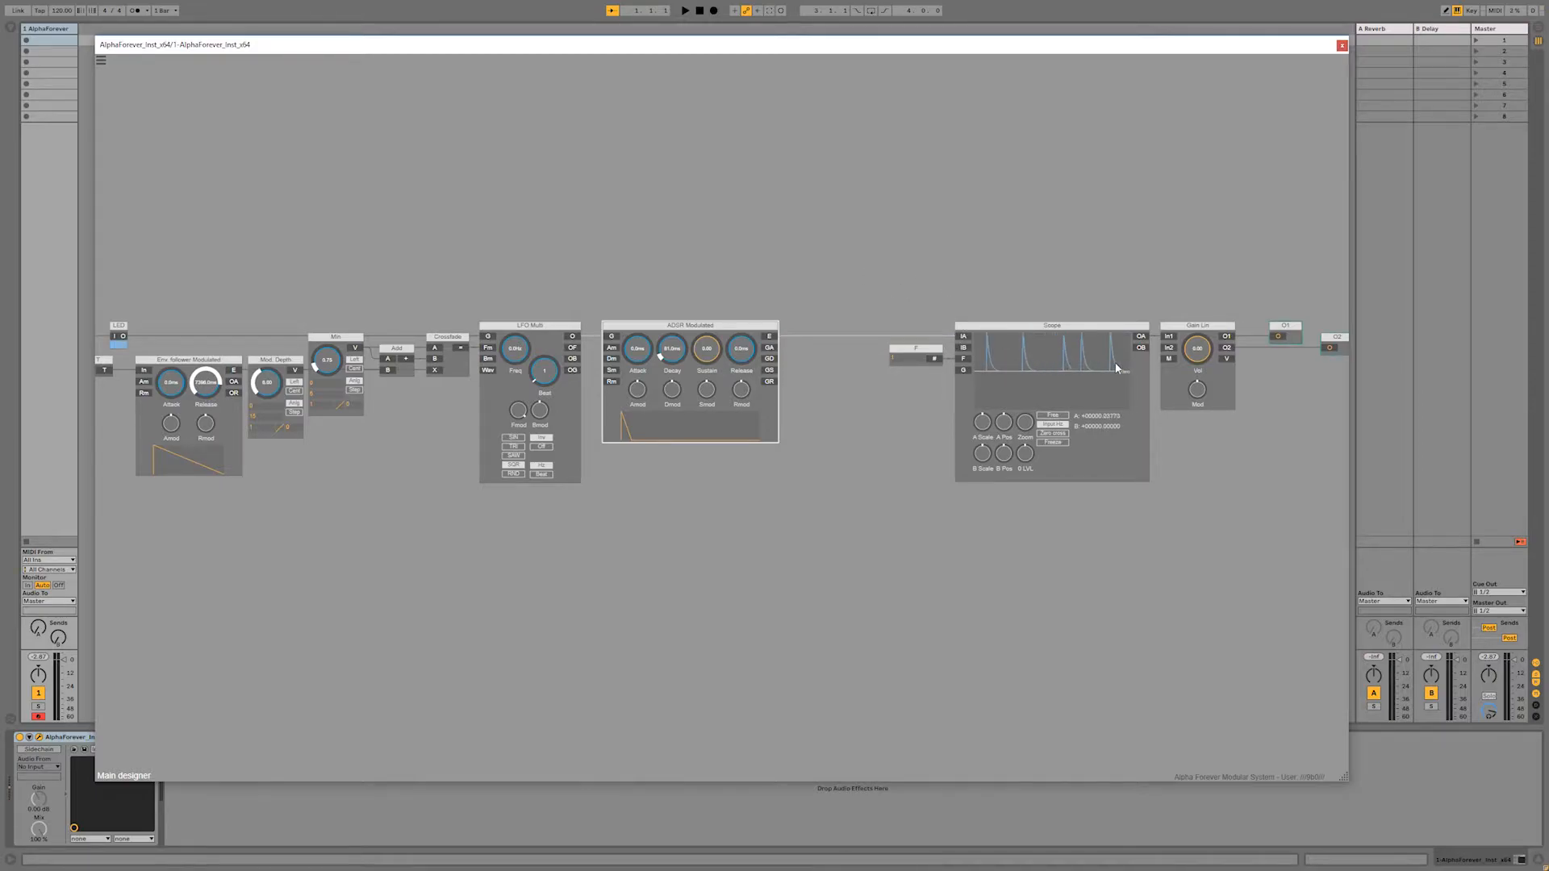
Step: Shape the ADSR envelope by adjusting its Attack, setting Sustain to about 0.16 and Release to about 122 ms
{"action": "left_click_drag", "start_coordinate": [714, 349], "coordinate": [714, 342]}
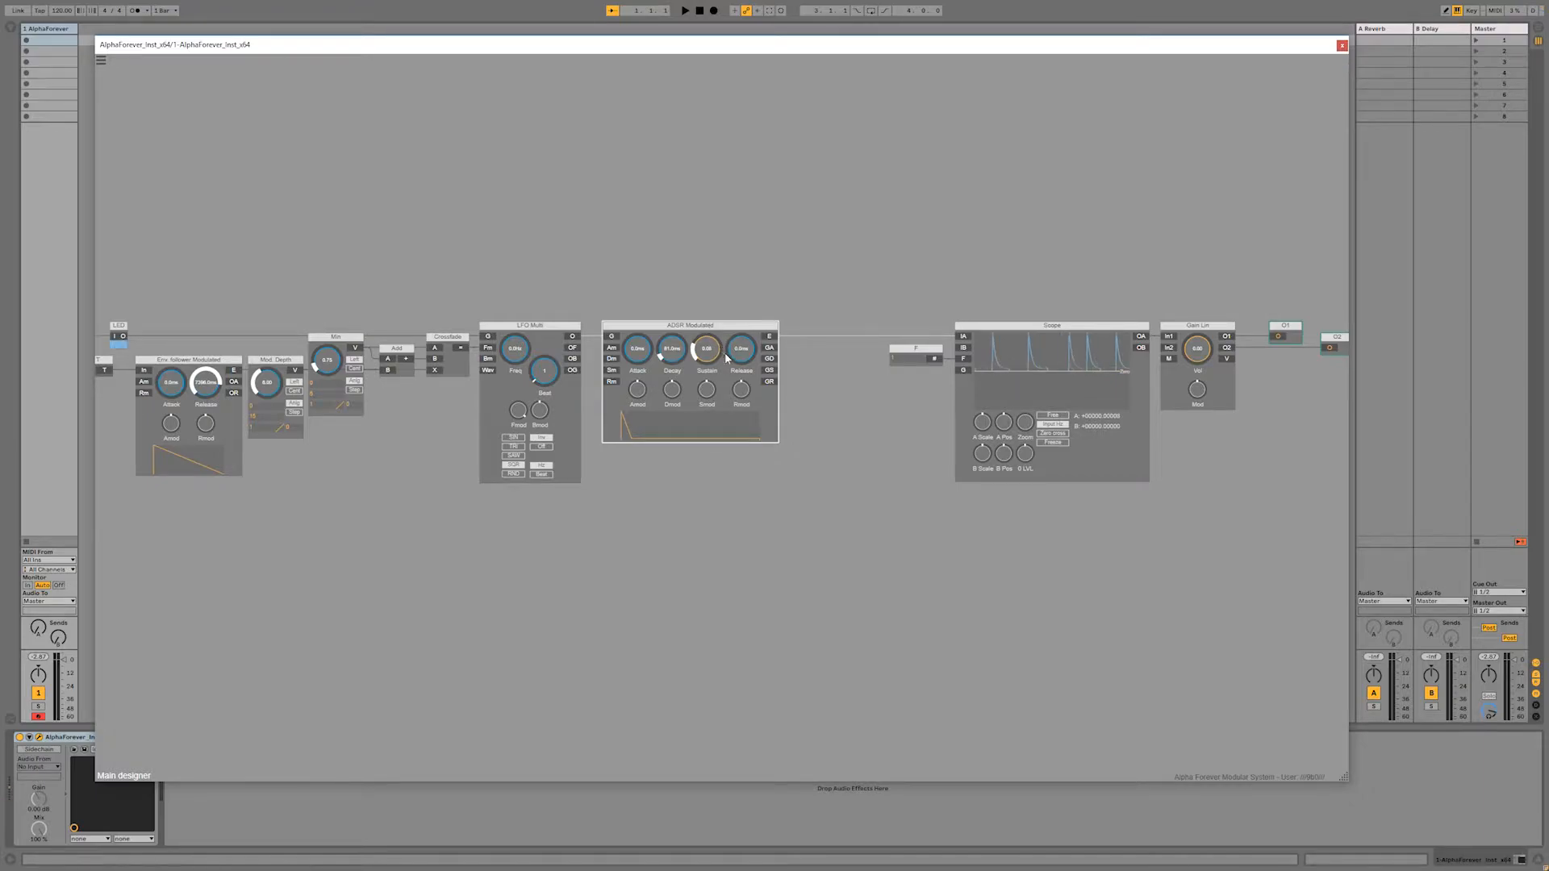
{"action": "left_click_drag", "start_coordinate": [730, 361], "coordinate": [720, 311]}
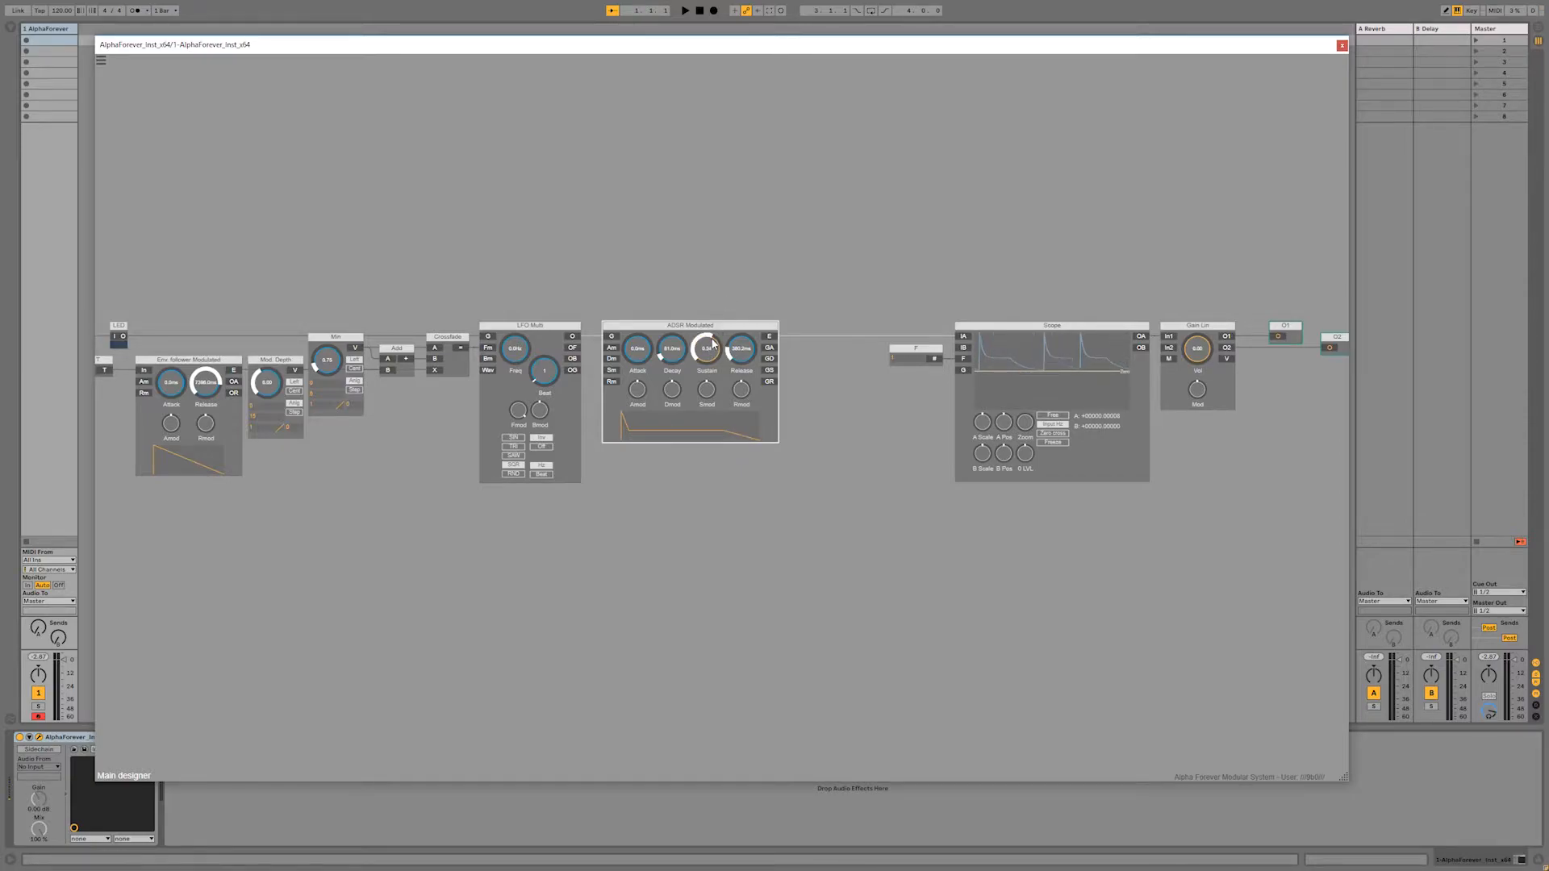
{"action": "left_click_drag", "start_coordinate": [639, 352], "coordinate": [639, 348]}
{"action": "left_click_drag", "start_coordinate": [734, 348], "coordinate": [796, 320]}
Step: Add an OSC Multi module directly above the ADSR Modulated module
{"action": "scroll", "coordinate": [654, 276], "scroll_direction": "down", "scroll_amount": 2}
{"action": "right_click", "coordinate": [606, 256]}
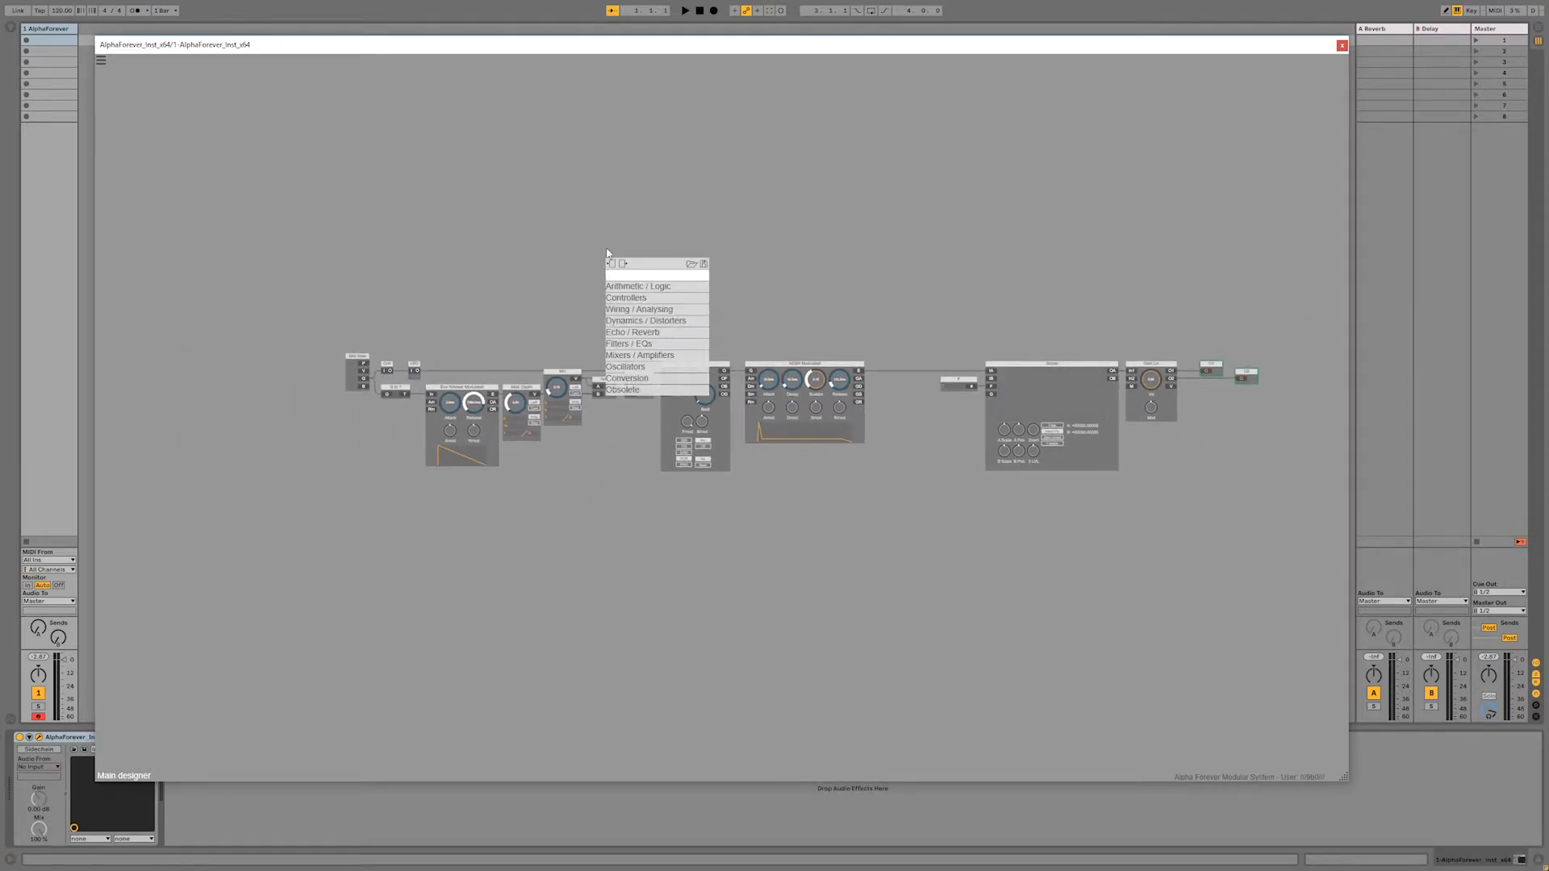
{"action": "type", "text": "osc"}
{"action": "mouse_move", "coordinate": [698, 286]}
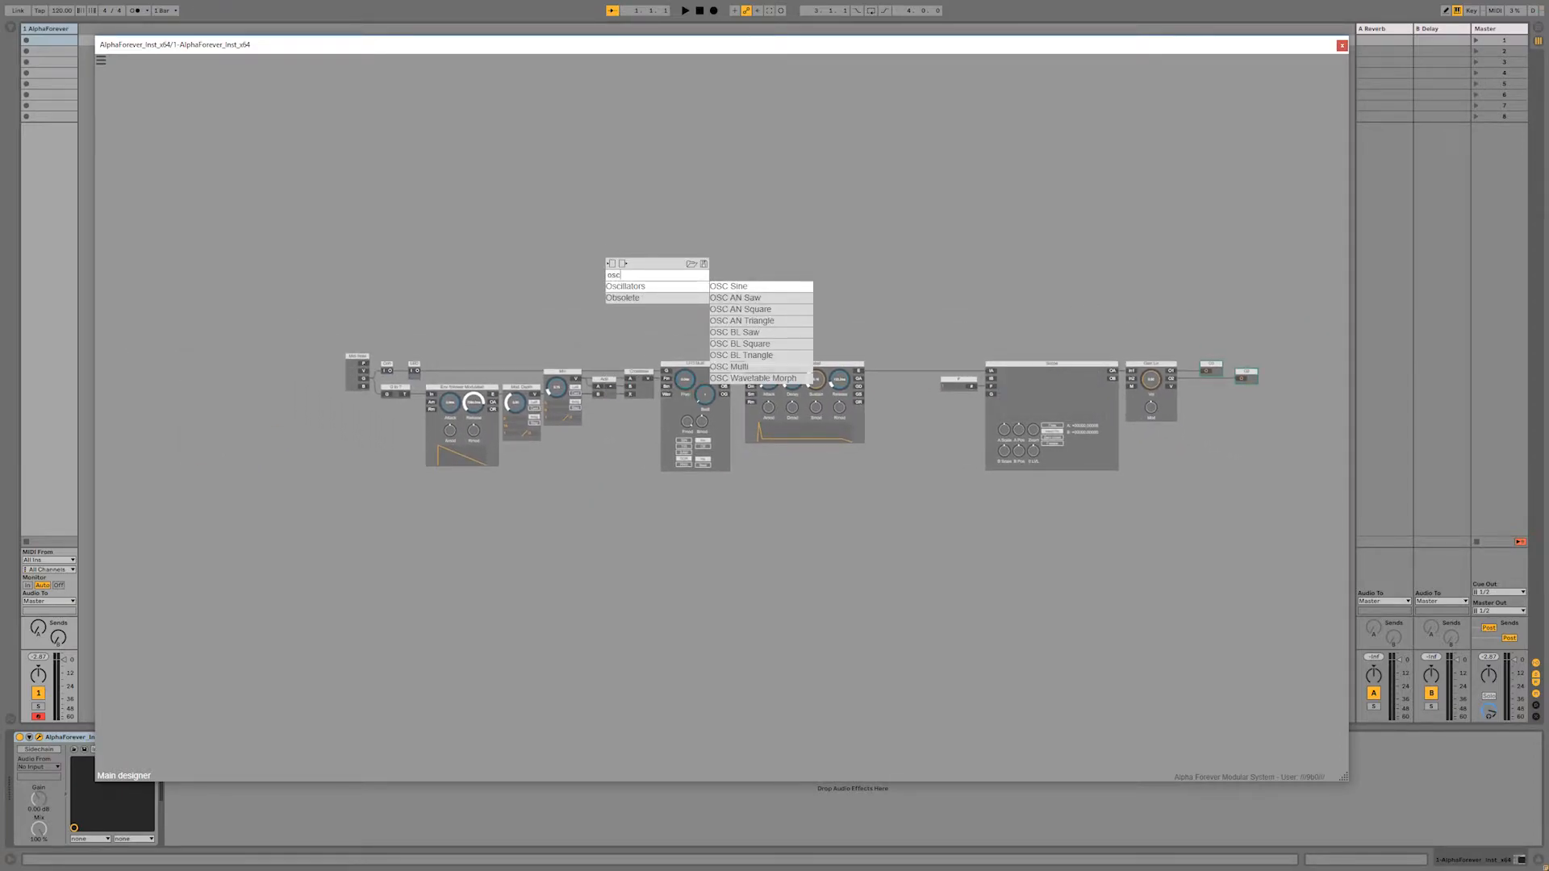
{"action": "left_click", "coordinate": [737, 369]}
{"action": "left_click_drag", "start_coordinate": [647, 278], "coordinate": [814, 222]}
{"action": "left_click", "coordinate": [803, 366]}
{"action": "key", "text": "ctrl+Right"}
{"action": "left_click", "coordinate": [553, 321]}
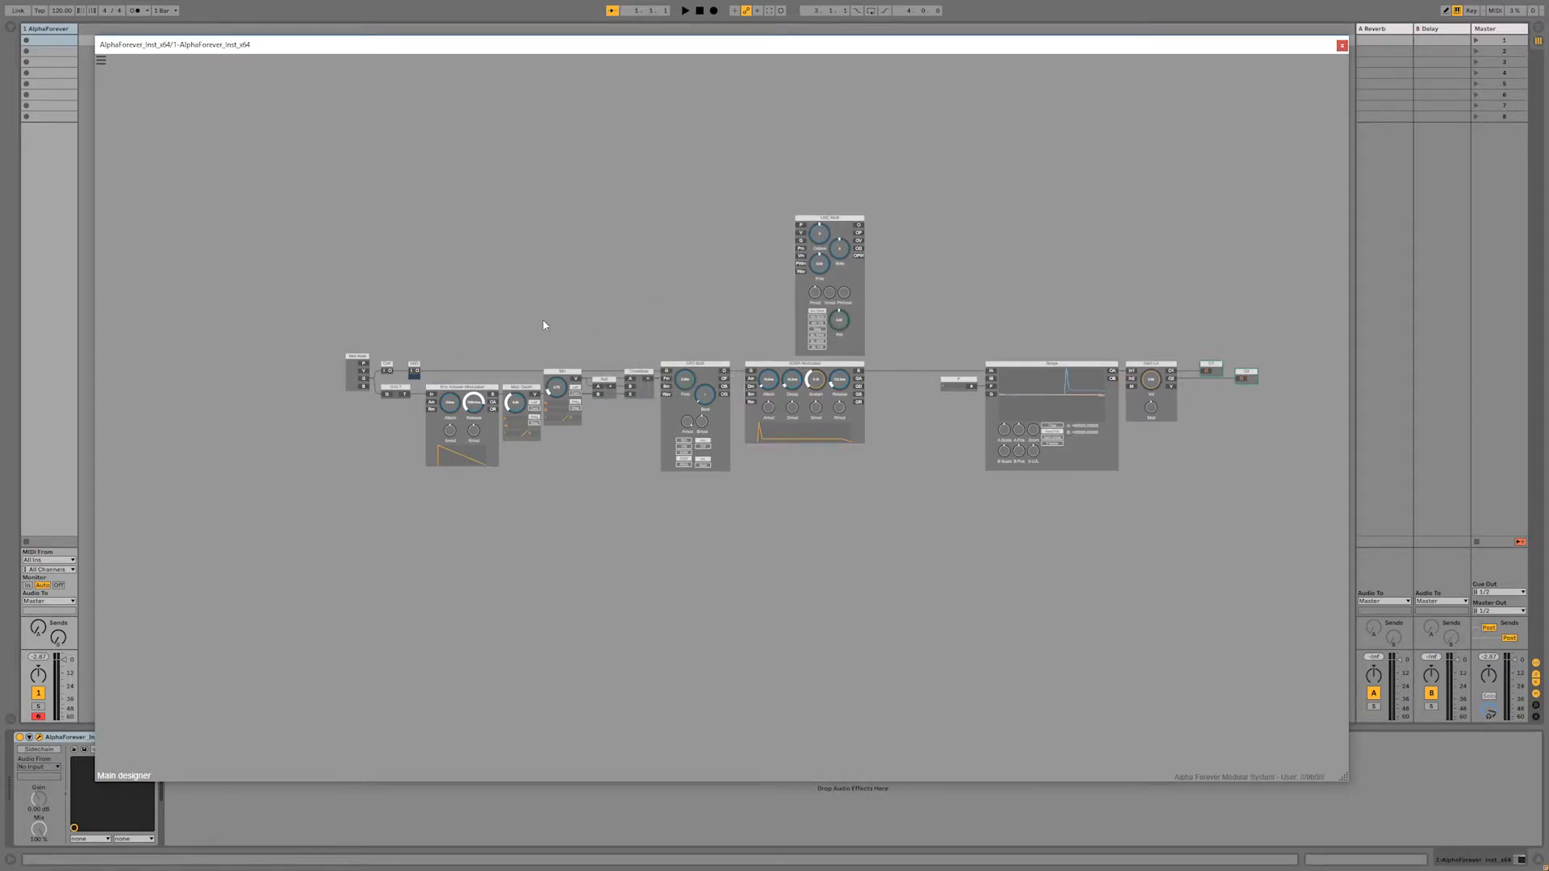
Step: Wire the MIDI module's P output to OSC Multi, level the two modules, and add a constant on the oscillator's V input
{"action": "left_click_drag", "start_coordinate": [775, 247], "coordinate": [800, 226]}
{"action": "key", "text": "ctrl+Up"}
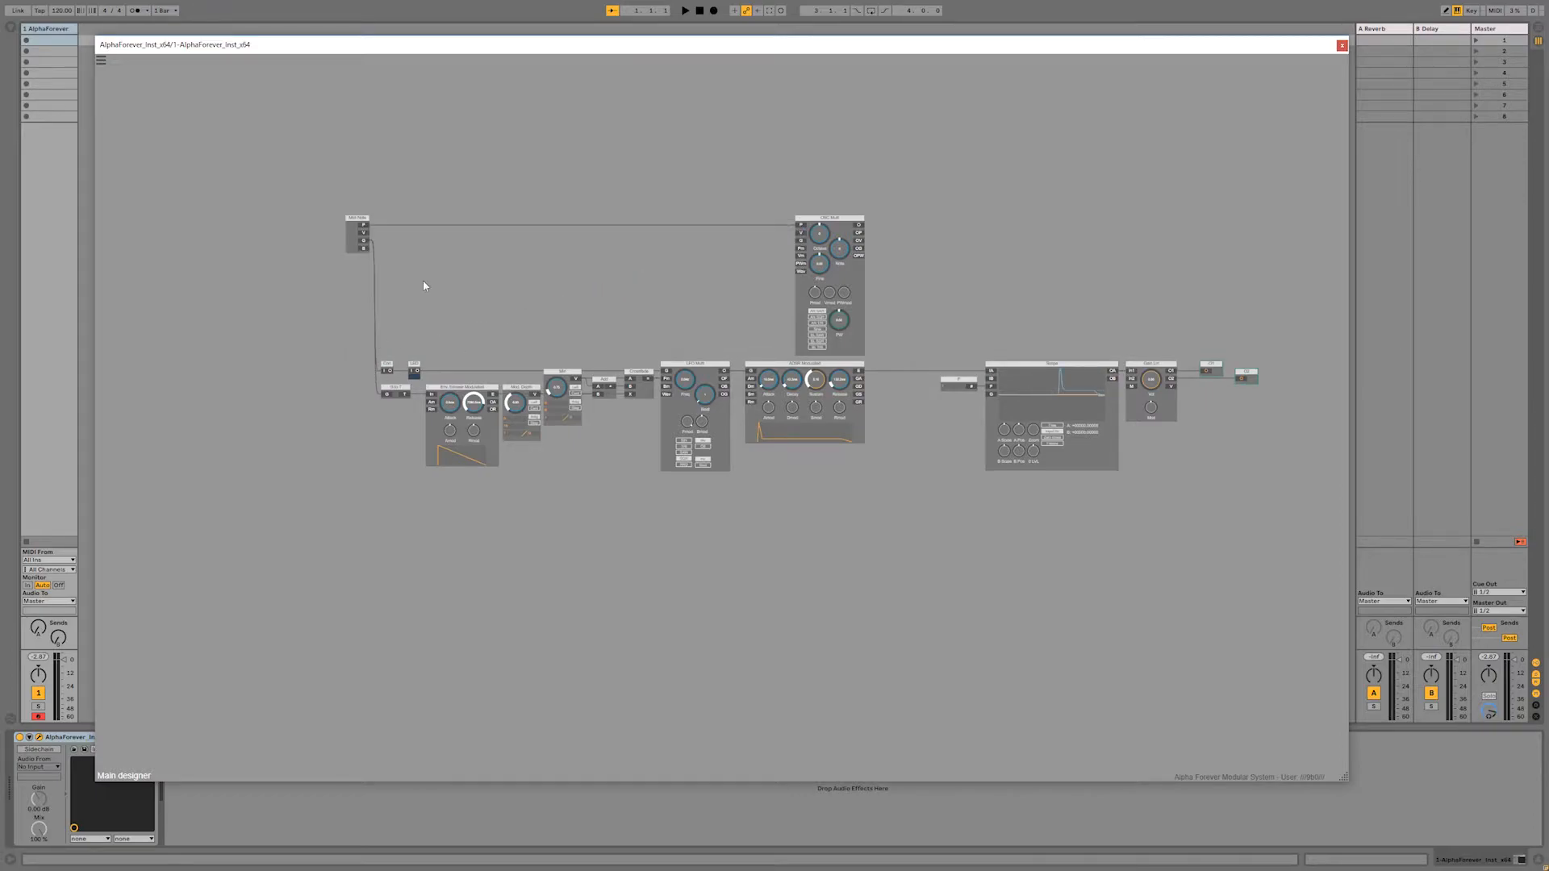
{"action": "double_click", "coordinate": [800, 233]}
{"action": "left_click_drag", "start_coordinate": [641, 232], "coordinate": [323, 232]}
{"action": "left_click_drag", "start_coordinate": [612, 268], "coordinate": [583, 299]}
Step: Add a Filter Modulated module and wire OSC Multi's O output to its In input
{"action": "scroll", "coordinate": [583, 303], "scroll_direction": "up", "scroll_amount": 1}
{"action": "double_click", "coordinate": [597, 278]}
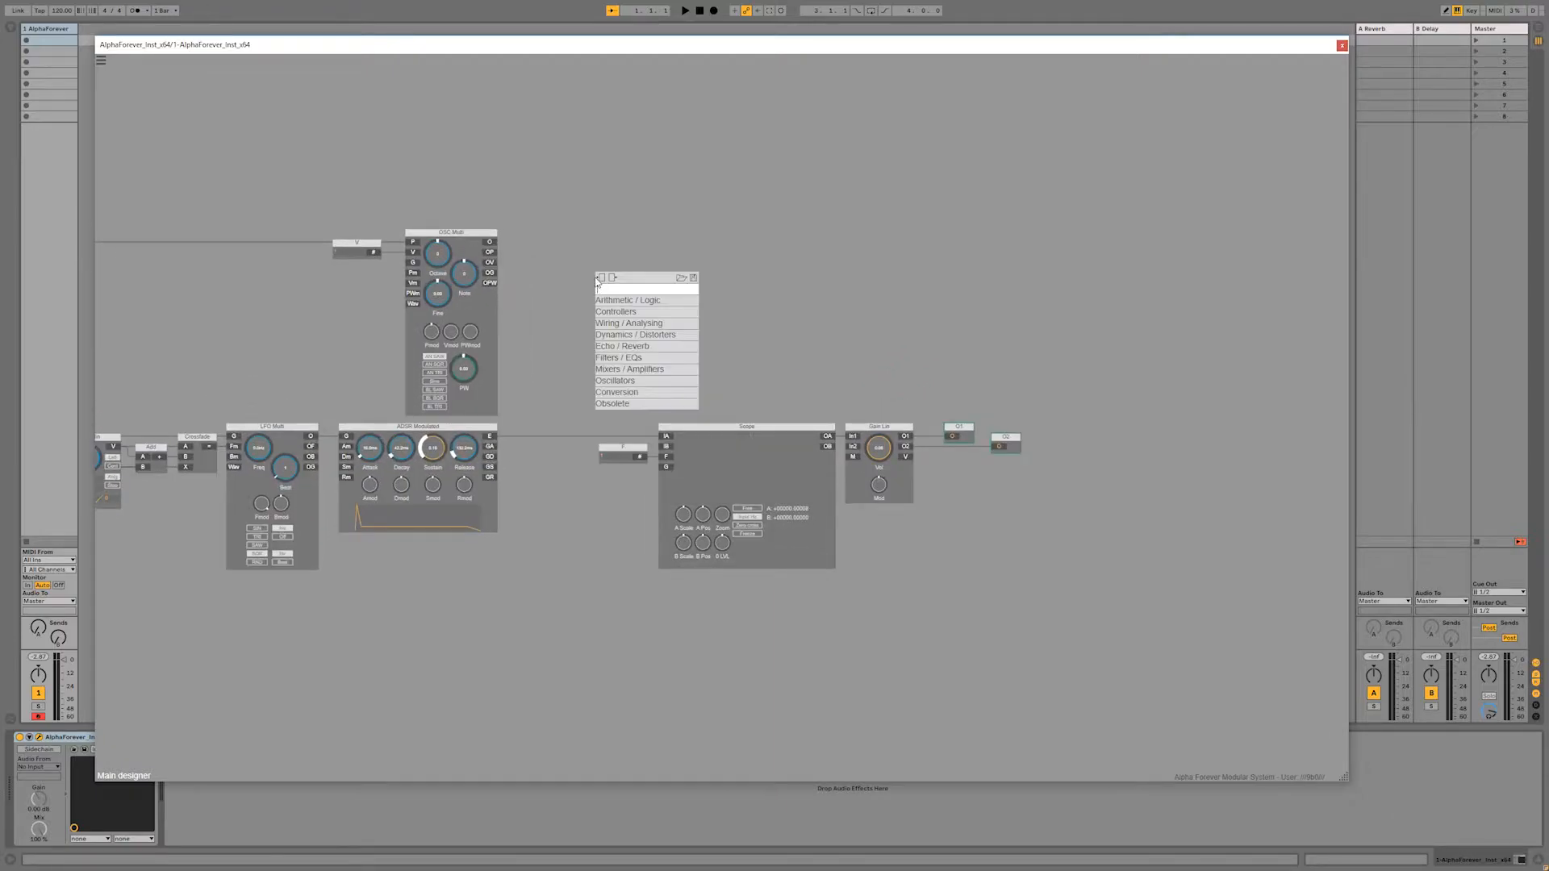
{"action": "type", "text": "filter"}
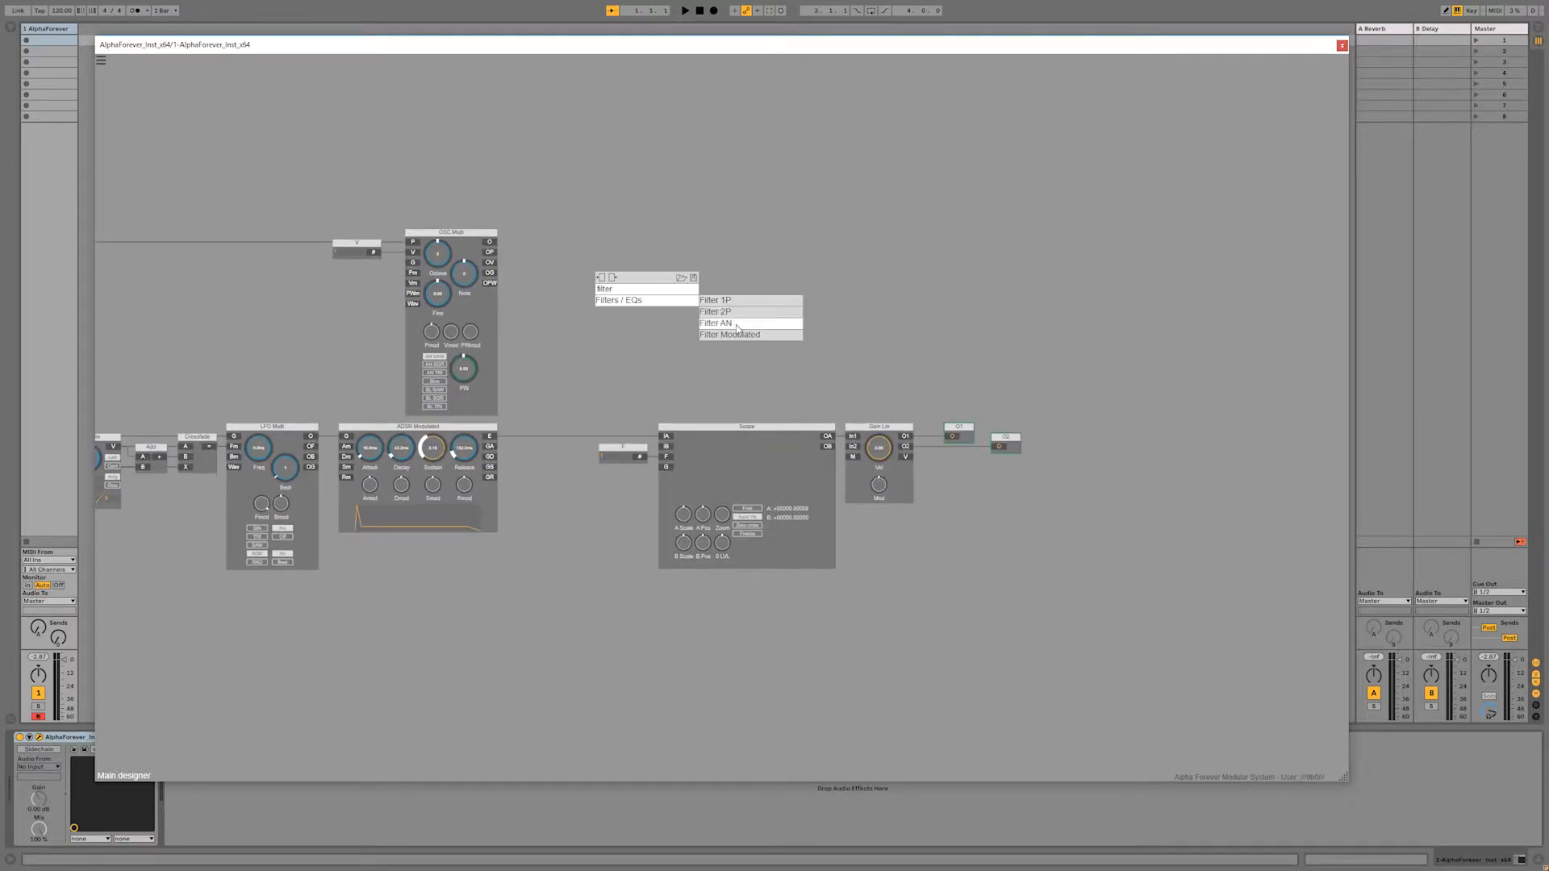
{"action": "left_click", "coordinate": [730, 334]}
{"action": "left_click_drag", "start_coordinate": [586, 287], "coordinate": [574, 236]}
Step: Move the Scope and output modules, and then Filter Modulated, further along to make room after the oscillator and ADSR
{"action": "left_click_drag", "start_coordinate": [578, 392], "coordinate": [1151, 667]}
{"action": "left_click_drag", "start_coordinate": [695, 430], "coordinate": [908, 430]}
{"action": "left_click", "coordinate": [574, 439]}
{"action": "scroll", "coordinate": [574, 439], "scroll_direction": "up", "scroll_amount": 2}
{"action": "left_click_drag", "start_coordinate": [574, 439], "coordinate": [679, 493]}
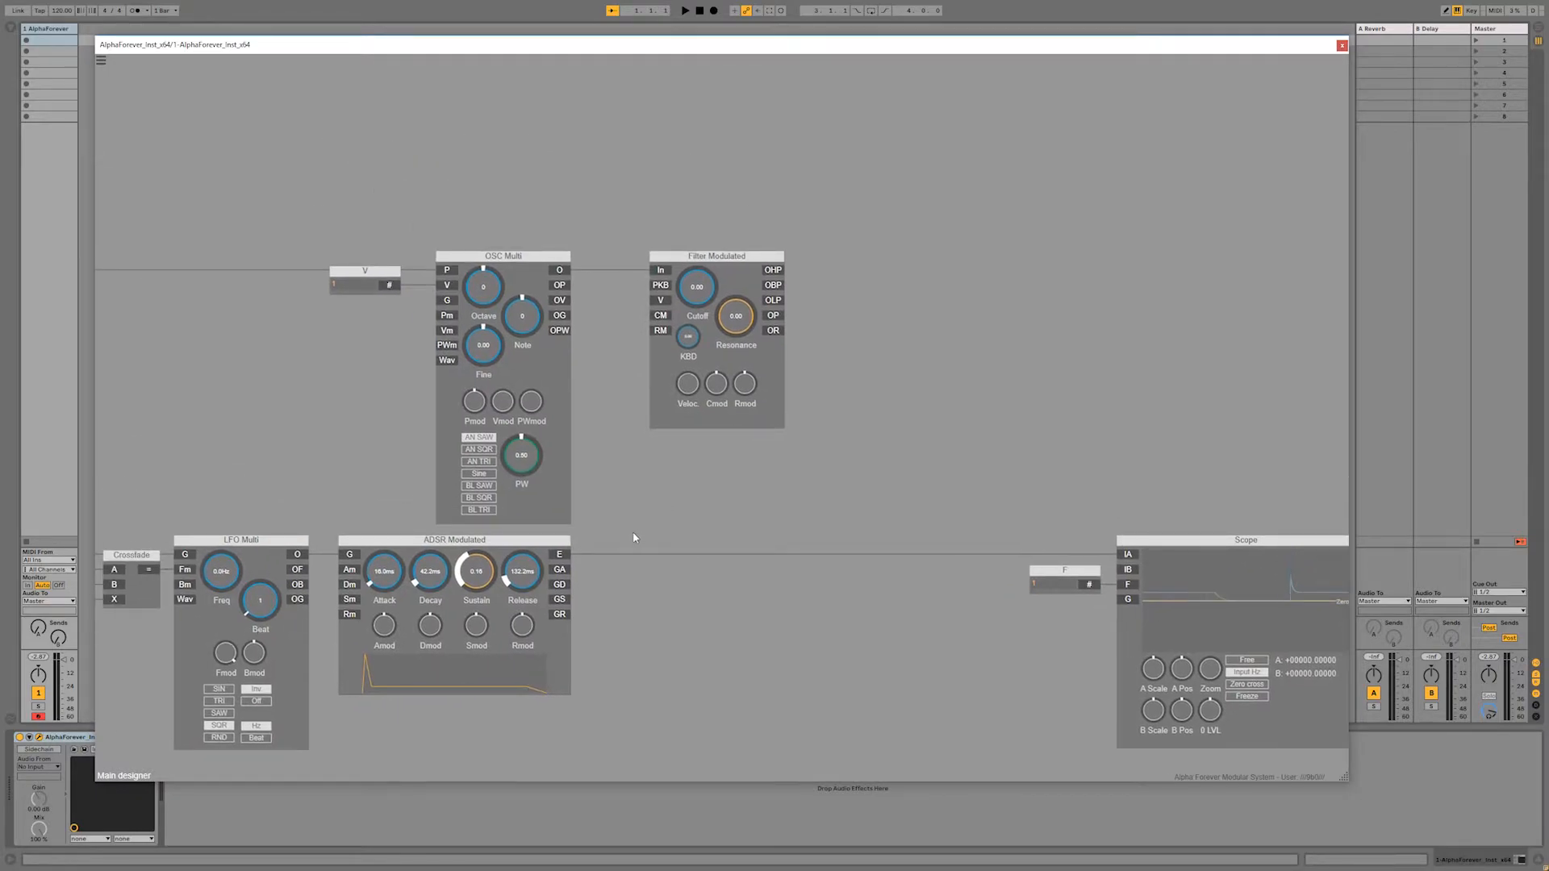
{"action": "left_click_drag", "start_coordinate": [699, 264], "coordinate": [879, 264]}
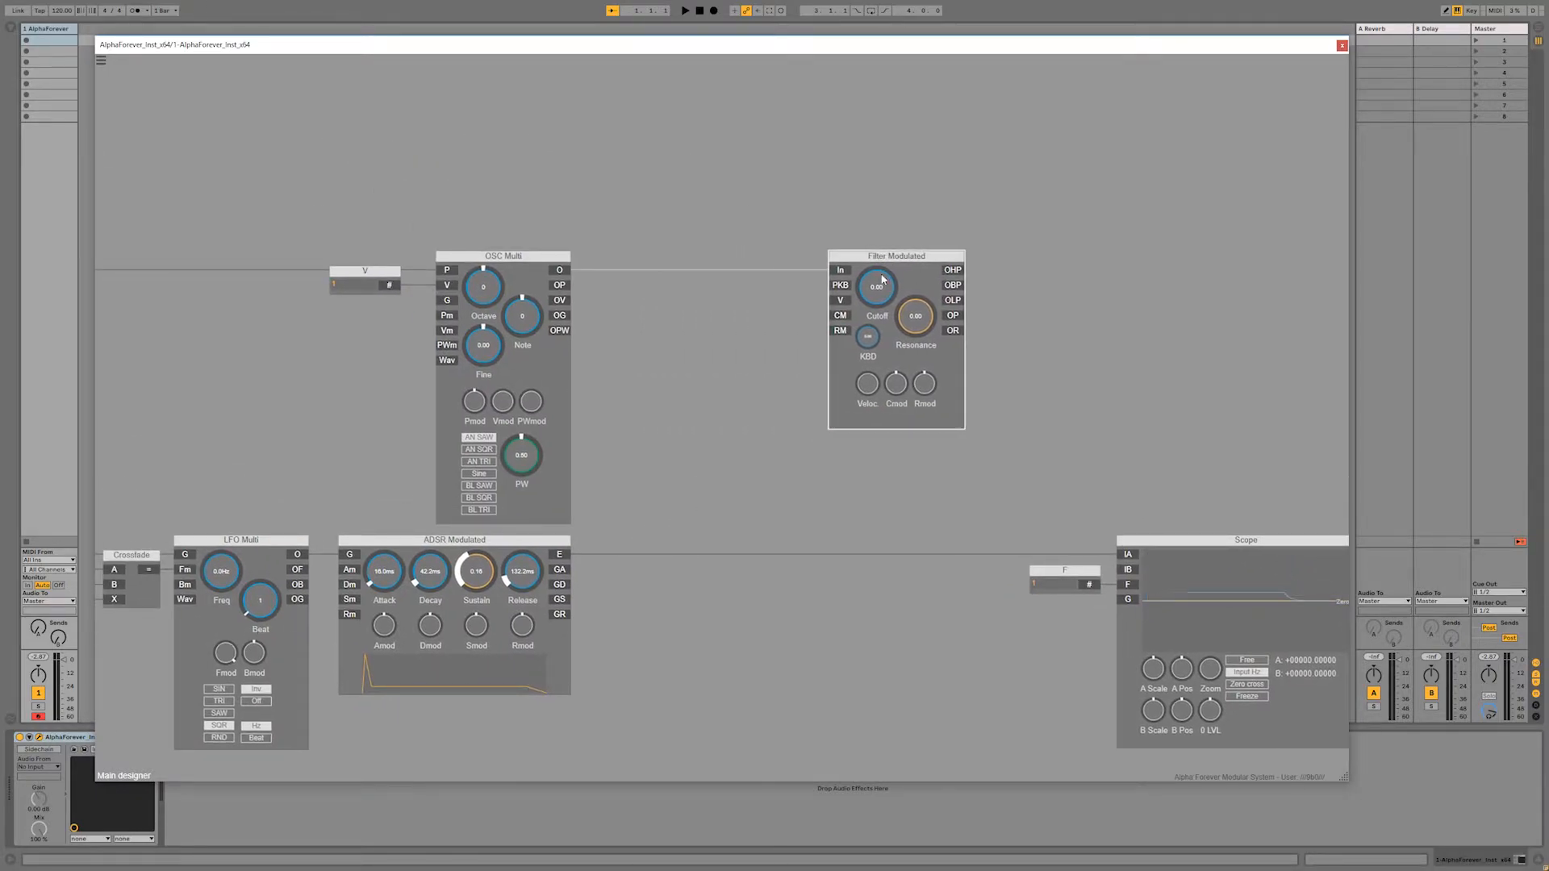
Step: Add a Crossfade with the ADSR's E output feeding X and its output feeding the filter's CM, and position it below the filter
{"action": "double_click", "coordinate": [677, 384]}
{"action": "type", "text": "cross"}
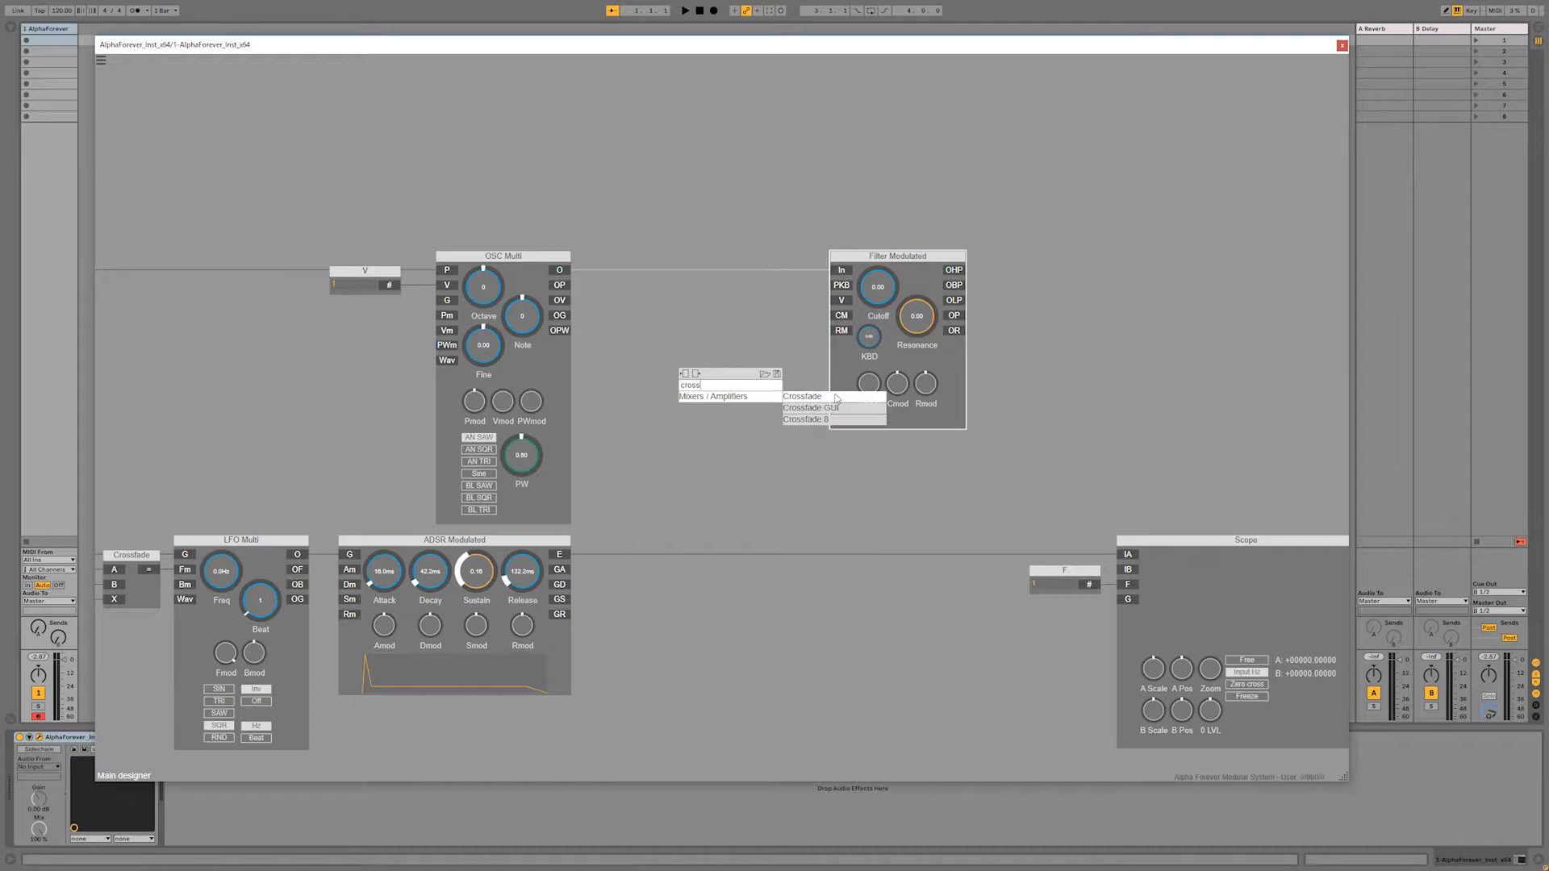
{"action": "left_click", "coordinate": [836, 397]}
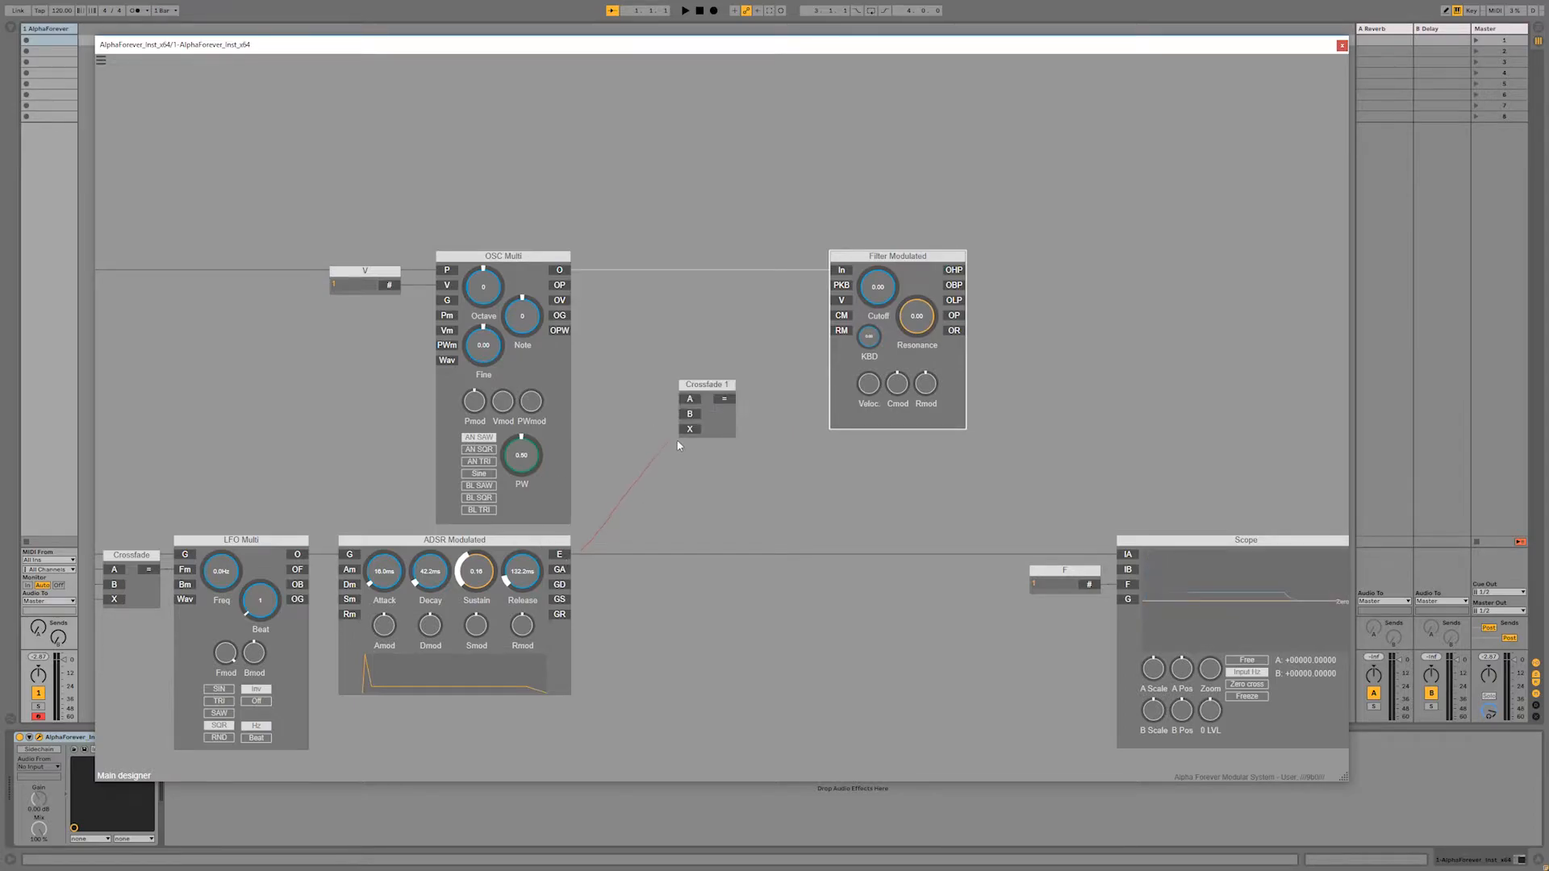
{"action": "left_click_drag", "start_coordinate": [677, 444], "coordinate": [838, 321]}
{"action": "double_click", "coordinate": [692, 429]}
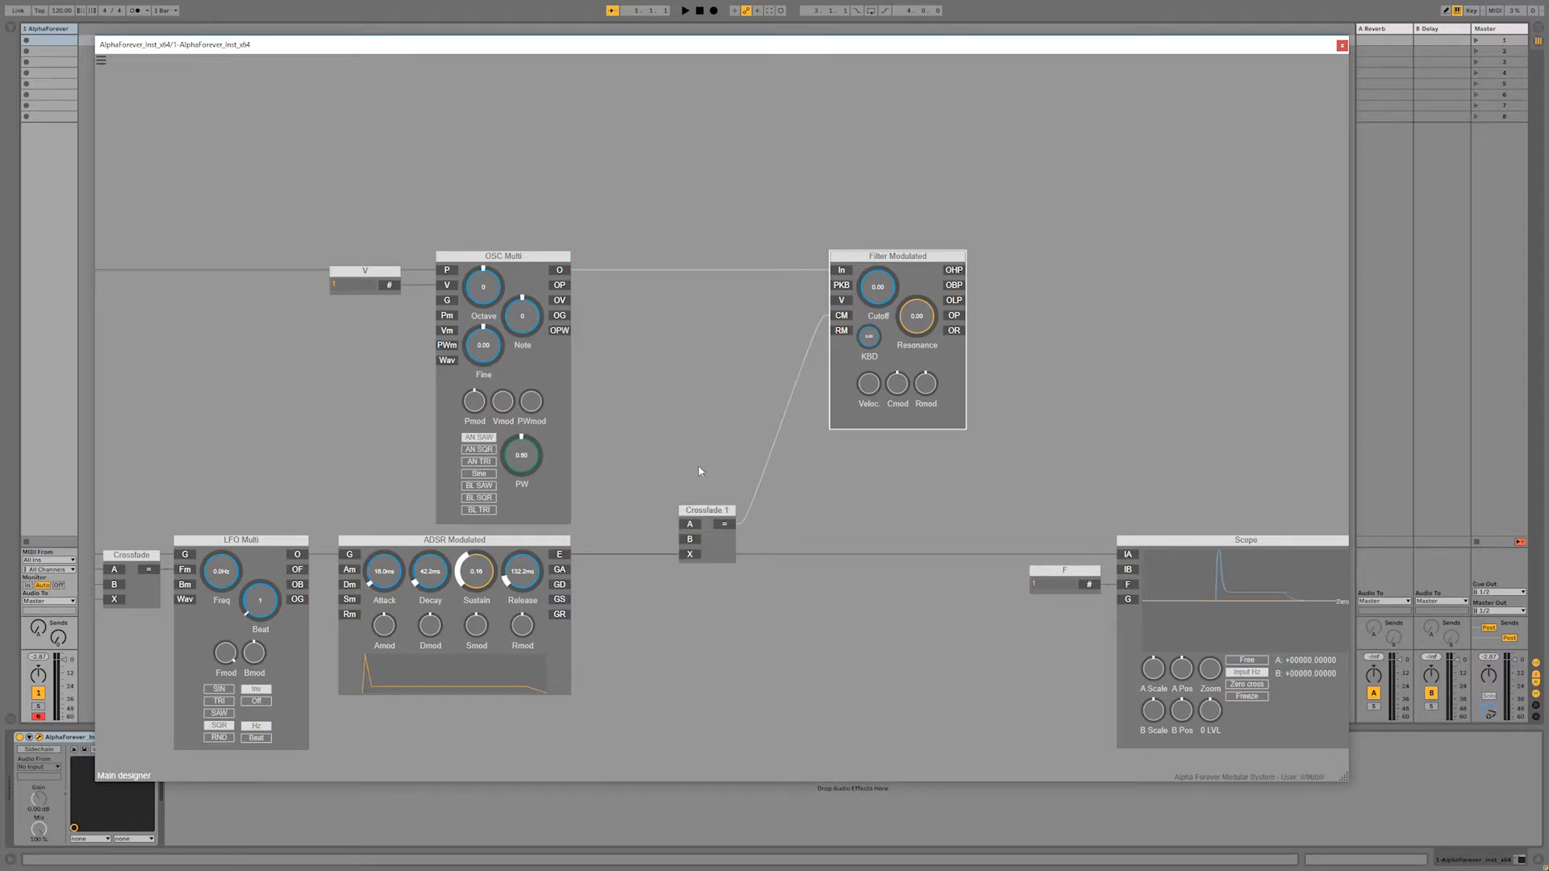
{"action": "left_click_drag", "start_coordinate": [716, 512], "coordinate": [794, 512]}
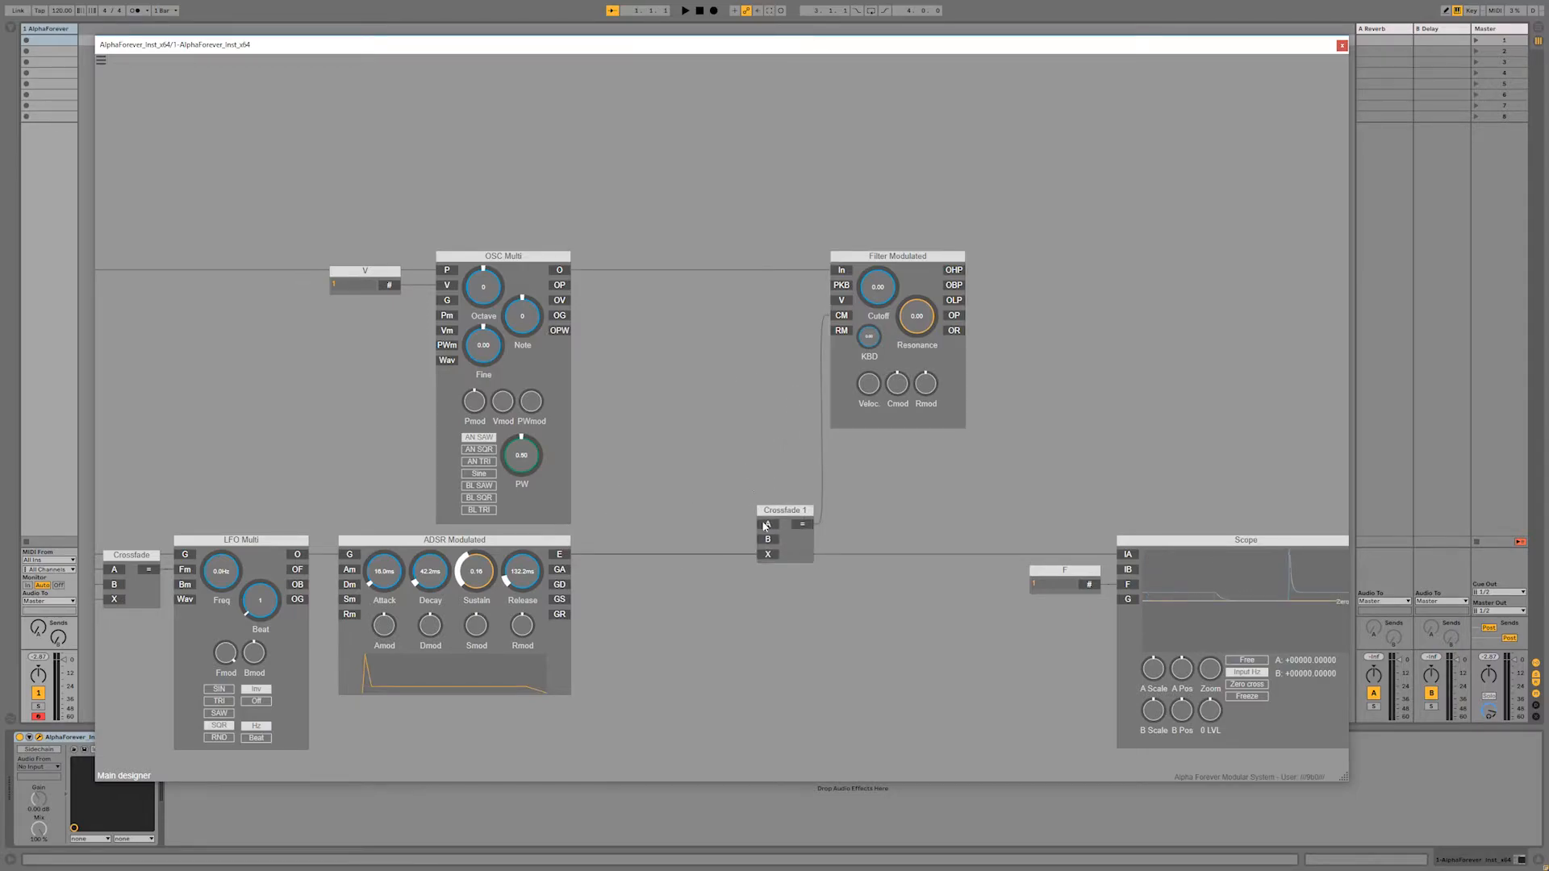
Step: Create a knob on the new Crossfade's A input, set its maximum to 128 and move it further from the Crossfade
{"action": "double_click", "coordinate": [769, 529]}
{"action": "left_click", "coordinate": [680, 587]}
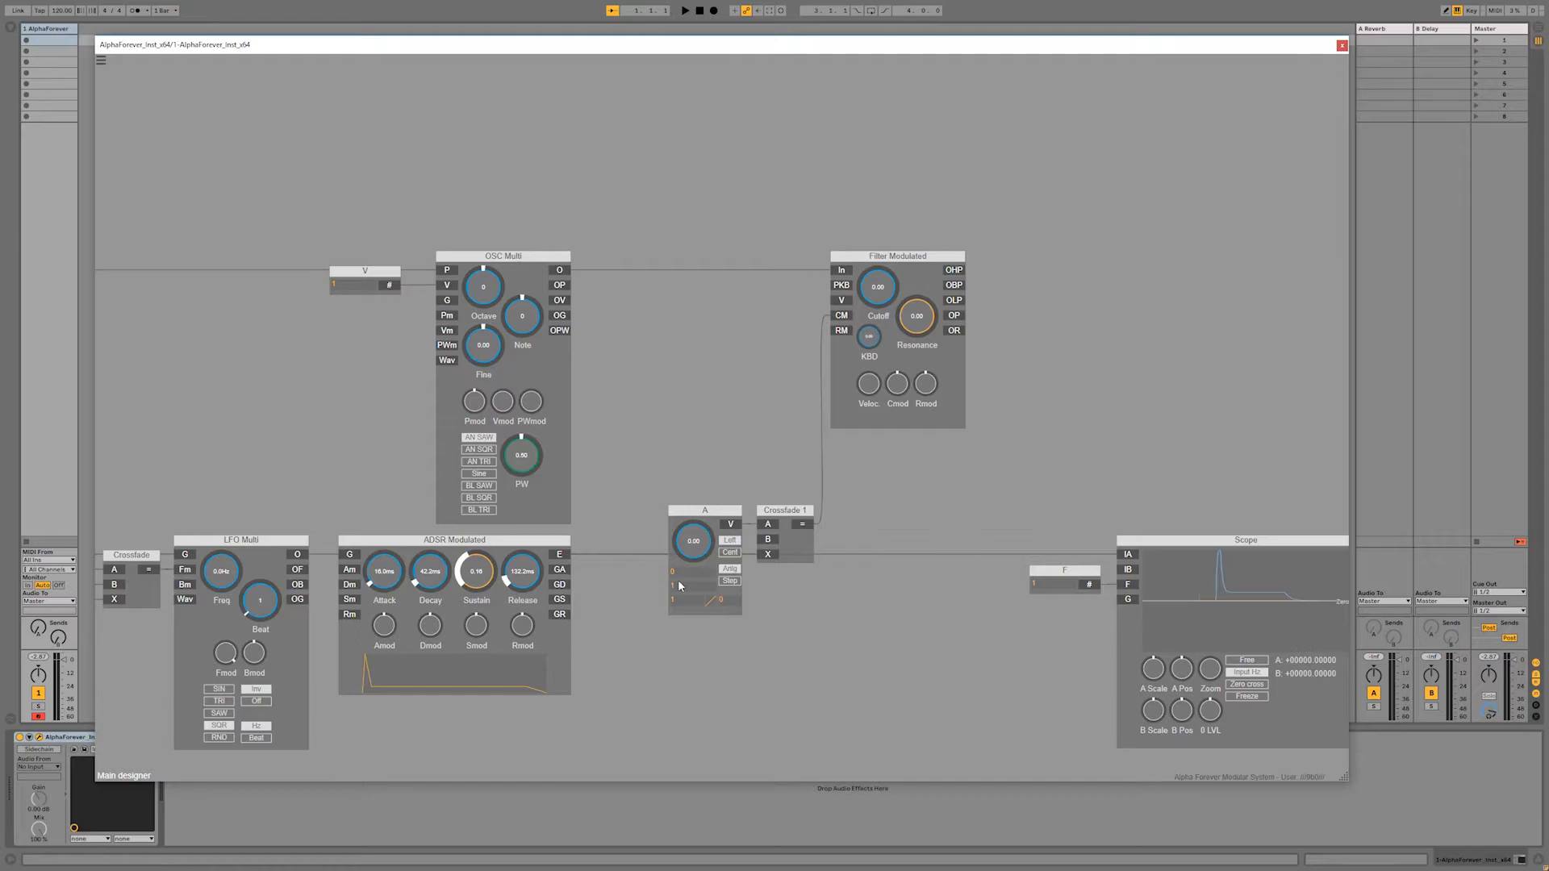
{"action": "type", "text": "128"}
{"action": "key", "text": "Return"}
{"action": "left_click_drag", "start_coordinate": [715, 511], "coordinate": [654, 511]}
Step: Insert an Add module feeding the new Crossfade's B input, and move the filter and its modulation modules away from the ADSR
{"action": "right_click", "coordinate": [769, 539]}
{"action": "type", "text": "add"}
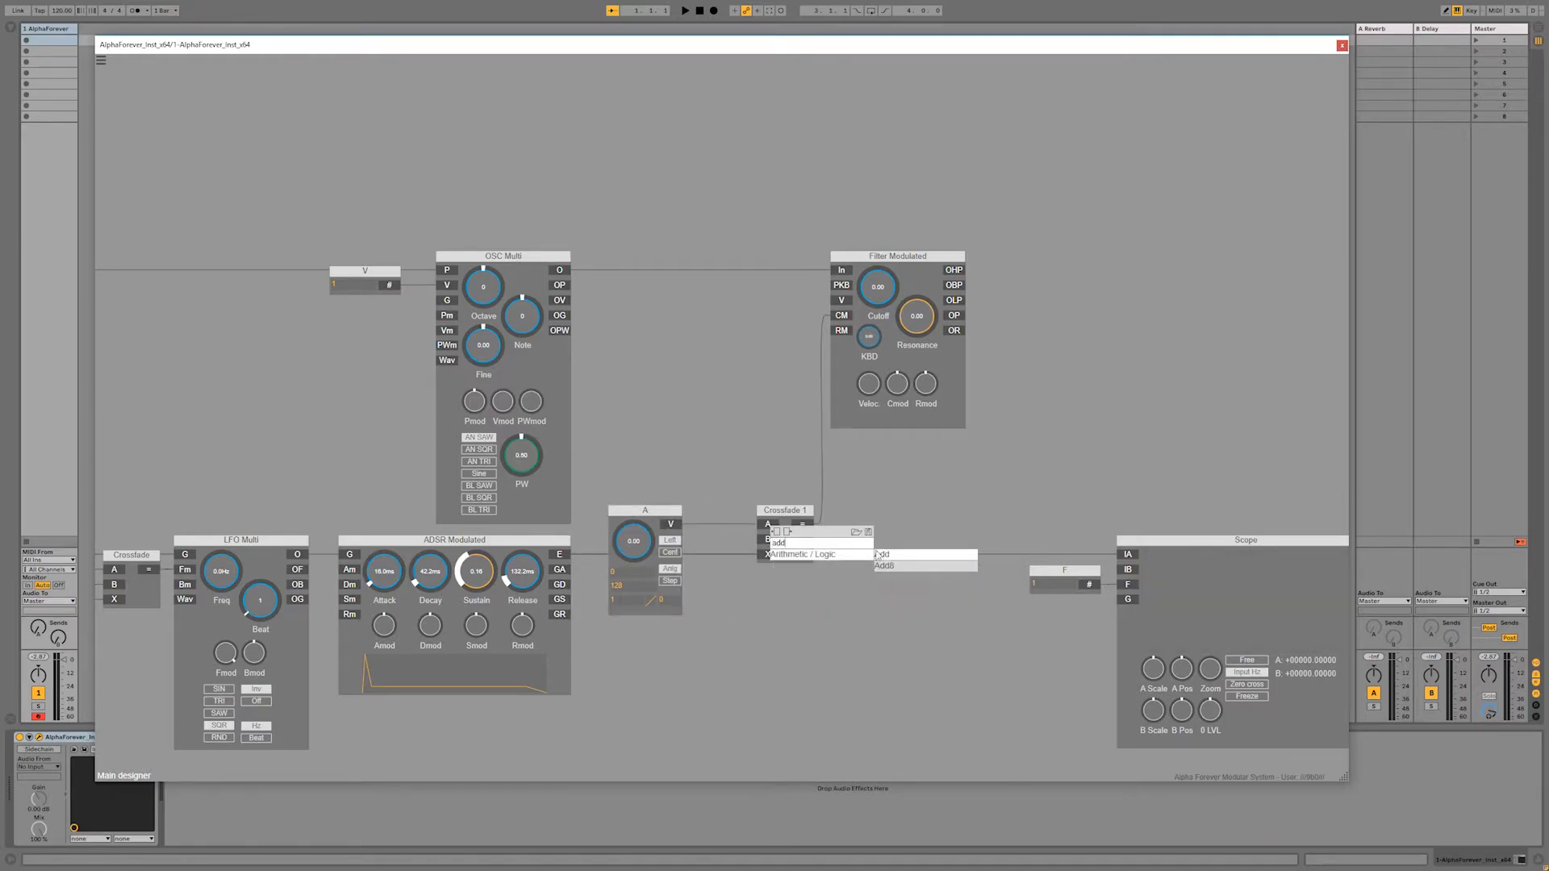
{"action": "left_click", "coordinate": [882, 554]}
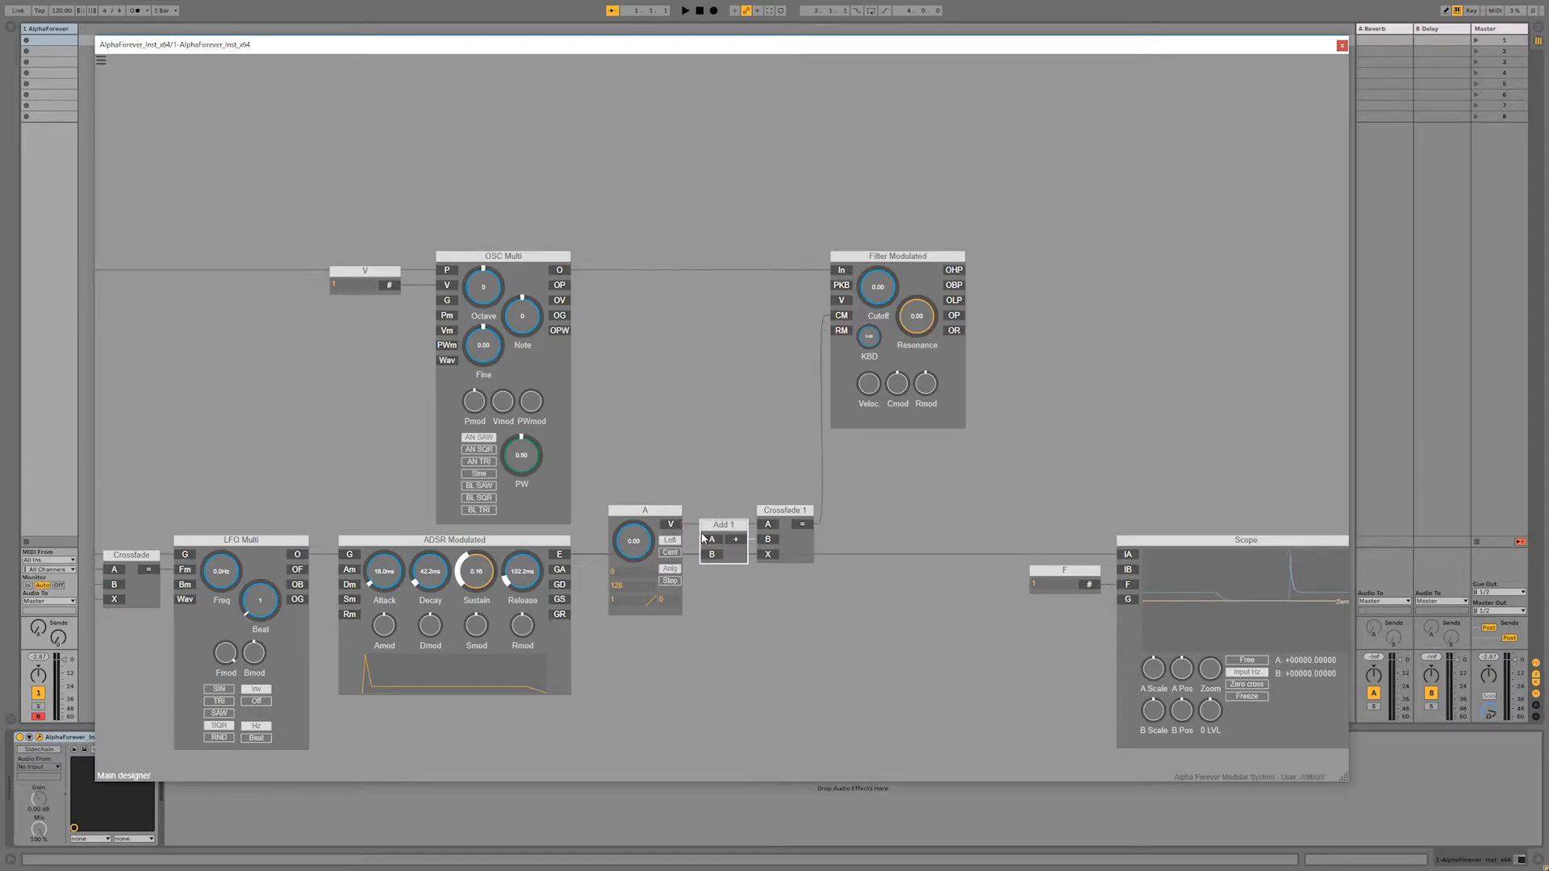
{"action": "scroll", "coordinate": [704, 465], "scroll_direction": "down", "scroll_amount": 1}
{"action": "left_click_drag", "start_coordinate": [619, 271], "coordinate": [920, 639]}
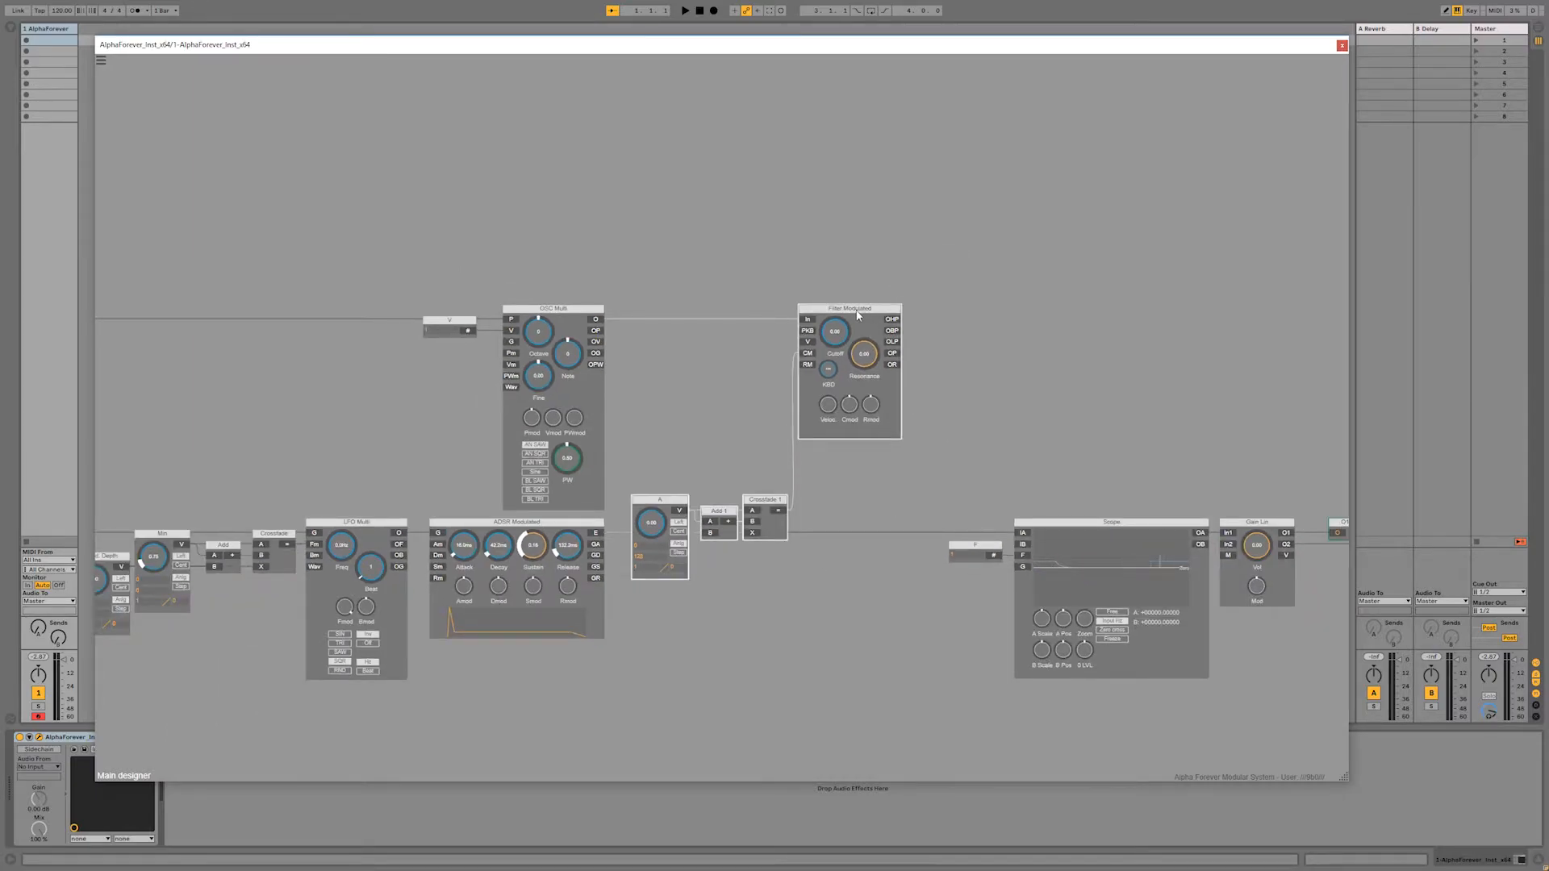
{"action": "left_click_drag", "start_coordinate": [858, 314], "coordinate": [988, 315]}
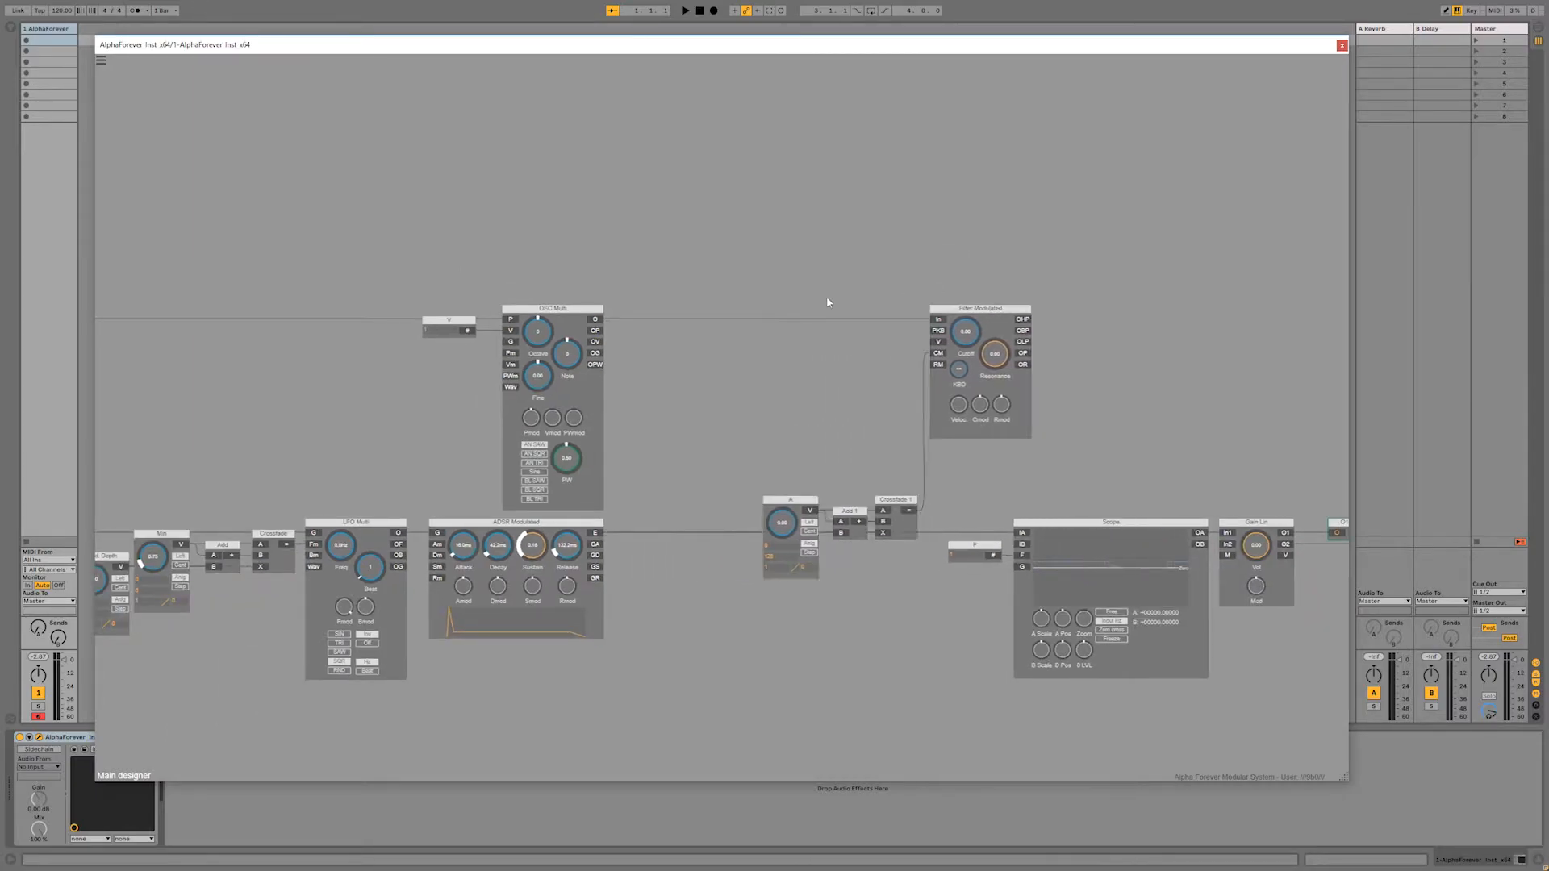
Step: Create a second knob on the Add module's B input, and name the two knobs Cutoff and Env. Mod
{"action": "double_click", "coordinate": [840, 535]}
{"action": "left_click_drag", "start_coordinate": [797, 523], "coordinate": [730, 523]}
{"action": "double_click", "coordinate": [794, 501]}
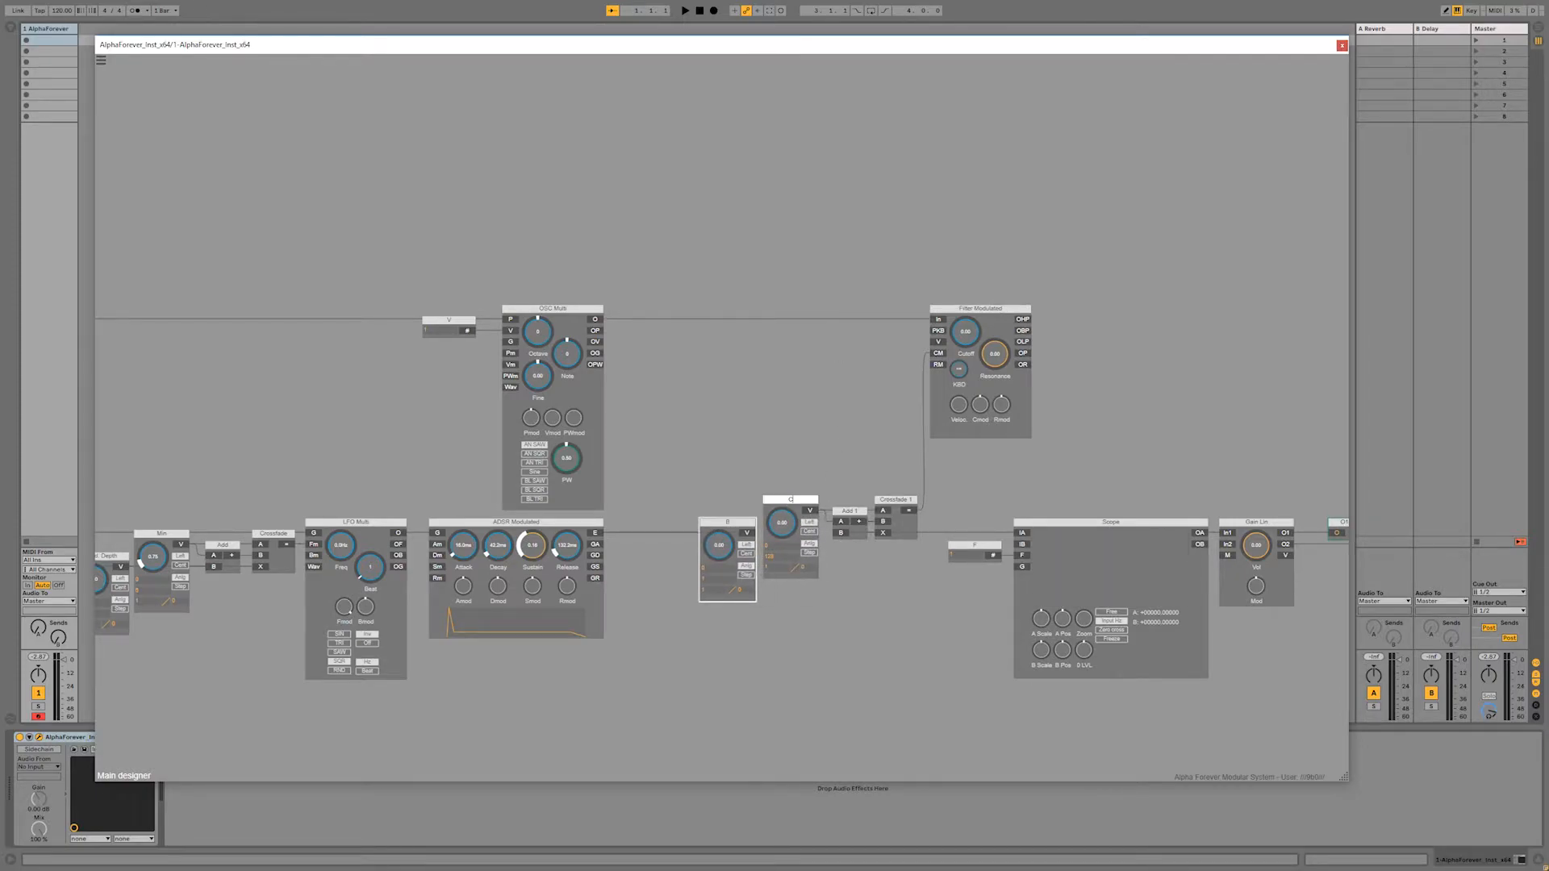
{"action": "left_click", "coordinate": [792, 452]}
{"action": "double_click", "coordinate": [728, 523]}
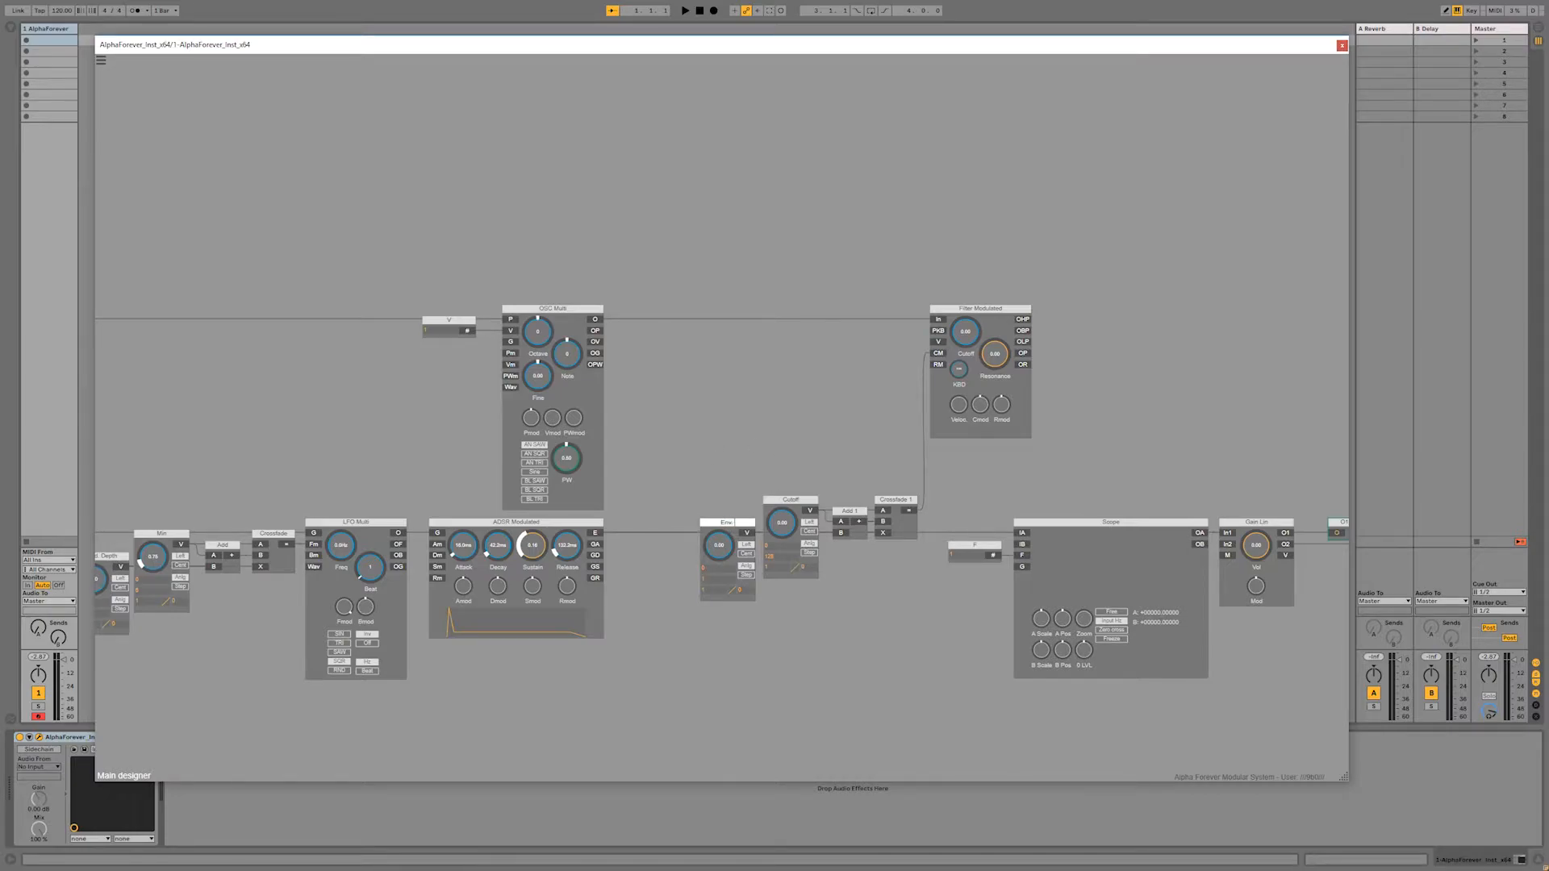
{"action": "left_click", "coordinate": [706, 433]}
Step: Move the filter and its modulation modules back so that Env. Mod sits right beside the ADSR
{"action": "scroll", "coordinate": [707, 433], "scroll_direction": "down", "scroll_amount": 2}
{"action": "left_click_drag", "start_coordinate": [674, 316], "coordinate": [985, 584]}
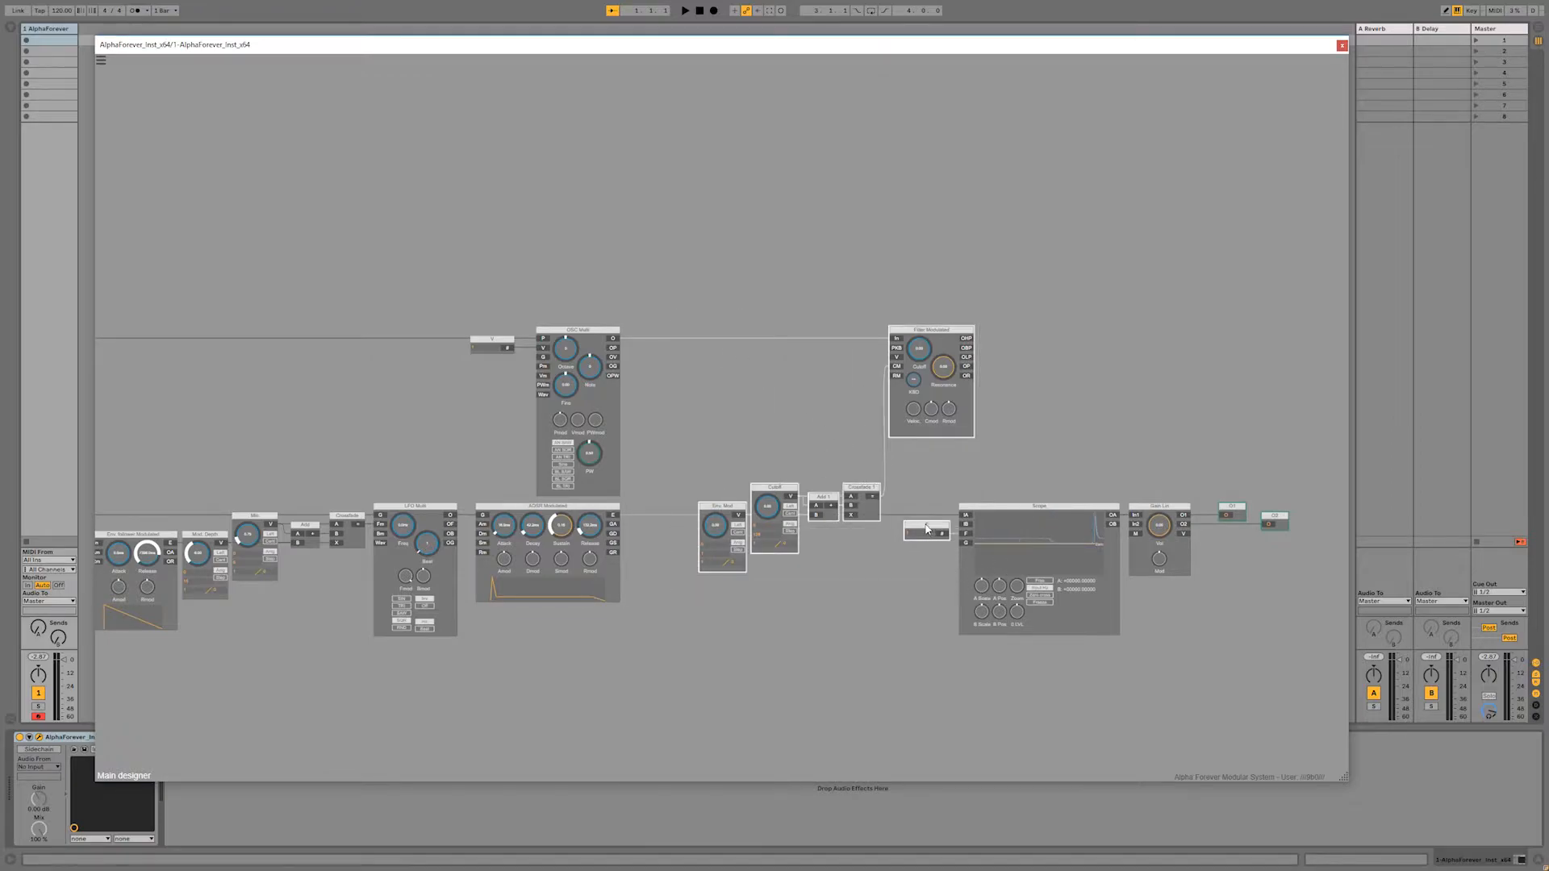
{"action": "left_click_drag", "start_coordinate": [950, 336], "coordinate": [746, 365]}
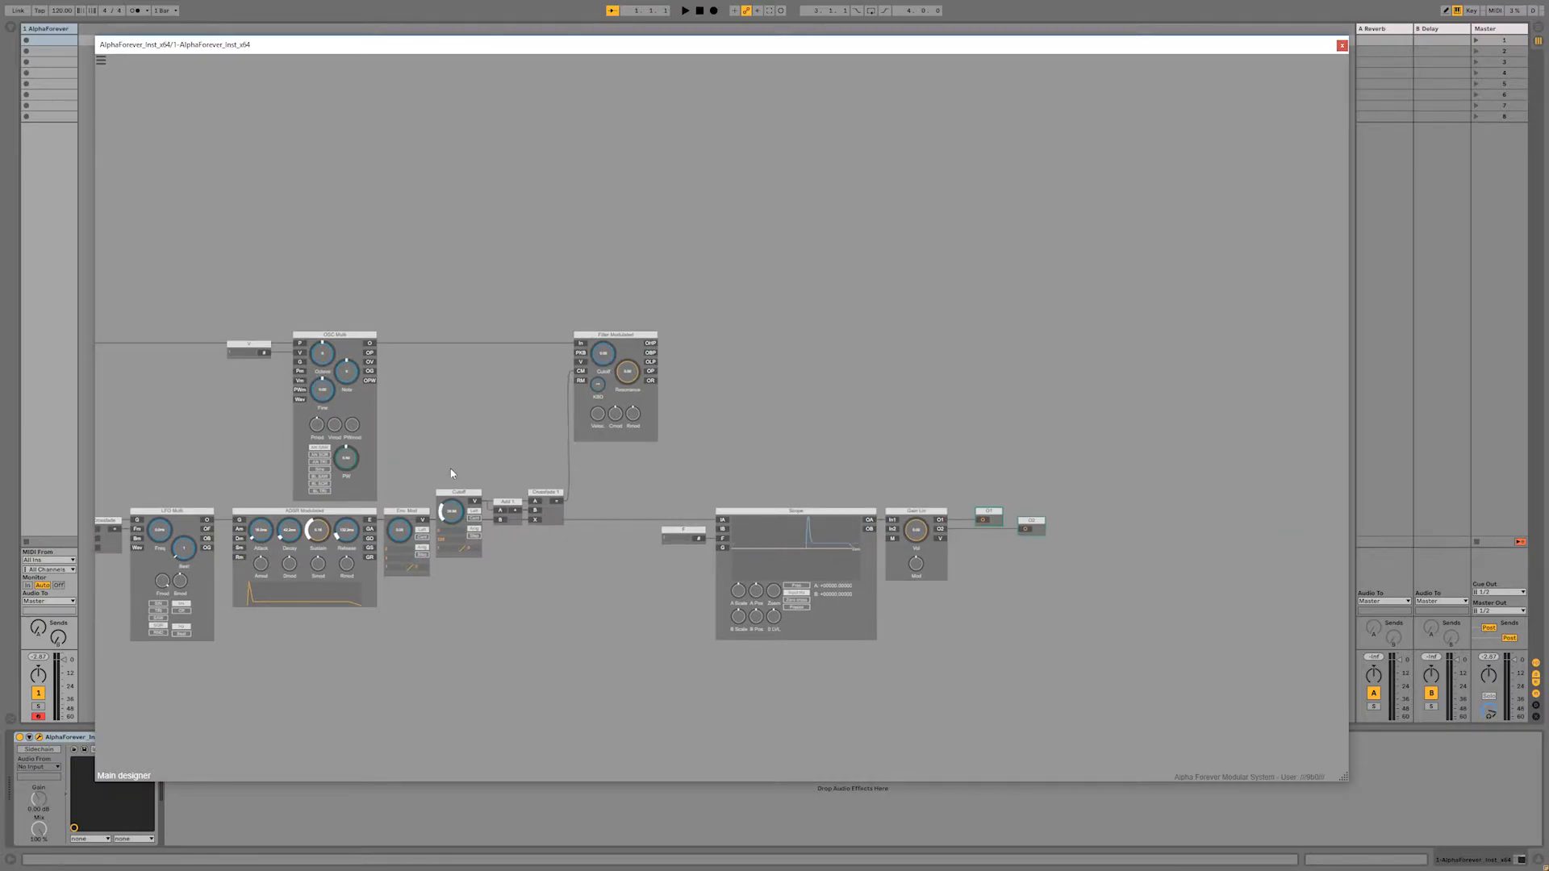
Step: Set the Env. Mod knob's maximum to 128 and turn the knob up
{"action": "left_click", "coordinate": [393, 568]}
{"action": "left_click", "coordinate": [394, 559]}
{"action": "type", "text": "128"}
{"action": "key", "text": "Return"}
{"action": "left_click_drag", "start_coordinate": [400, 531], "coordinate": [402, 509]}
Step: Space the gain and output modules further along the chain, and place F and the Scope beside the filter's Crossfade
{"action": "left_click_drag", "start_coordinate": [650, 492], "coordinate": [1132, 662]}
{"action": "mouse_move", "coordinate": [807, 514]}
{"action": "left_mouse_down"}
{"action": "mouse_move", "coordinate": [1008, 512]}
{"action": "mouse_move", "coordinate": [947, 518]}
{"action": "left_mouse_up"}
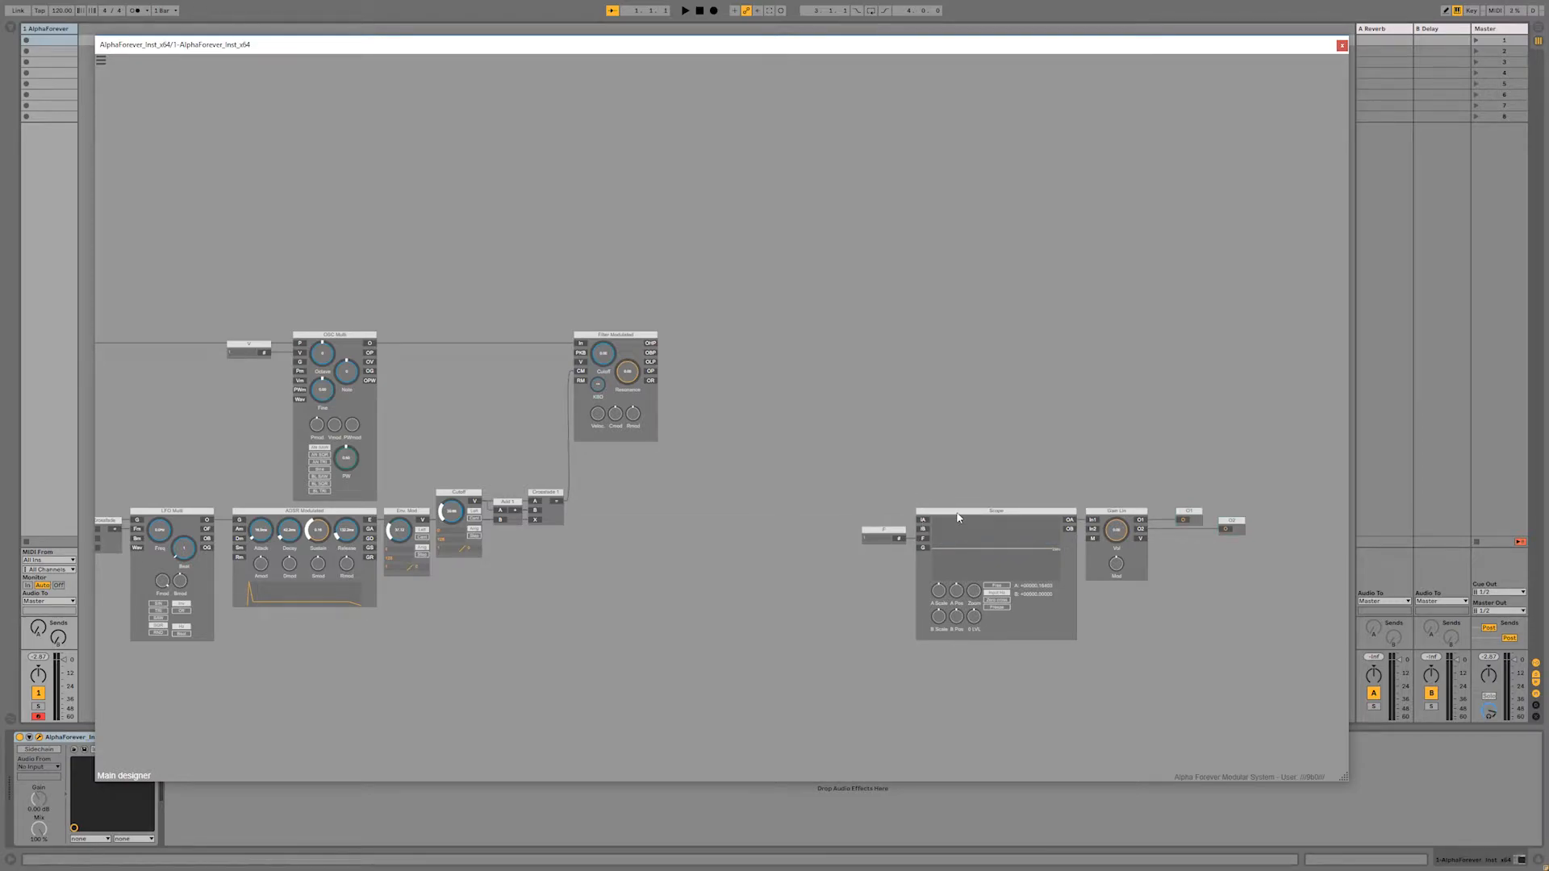
{"action": "left_click_drag", "start_coordinate": [844, 491], "coordinate": [1085, 679]}
{"action": "left_click_drag", "start_coordinate": [996, 517], "coordinate": [658, 537]}
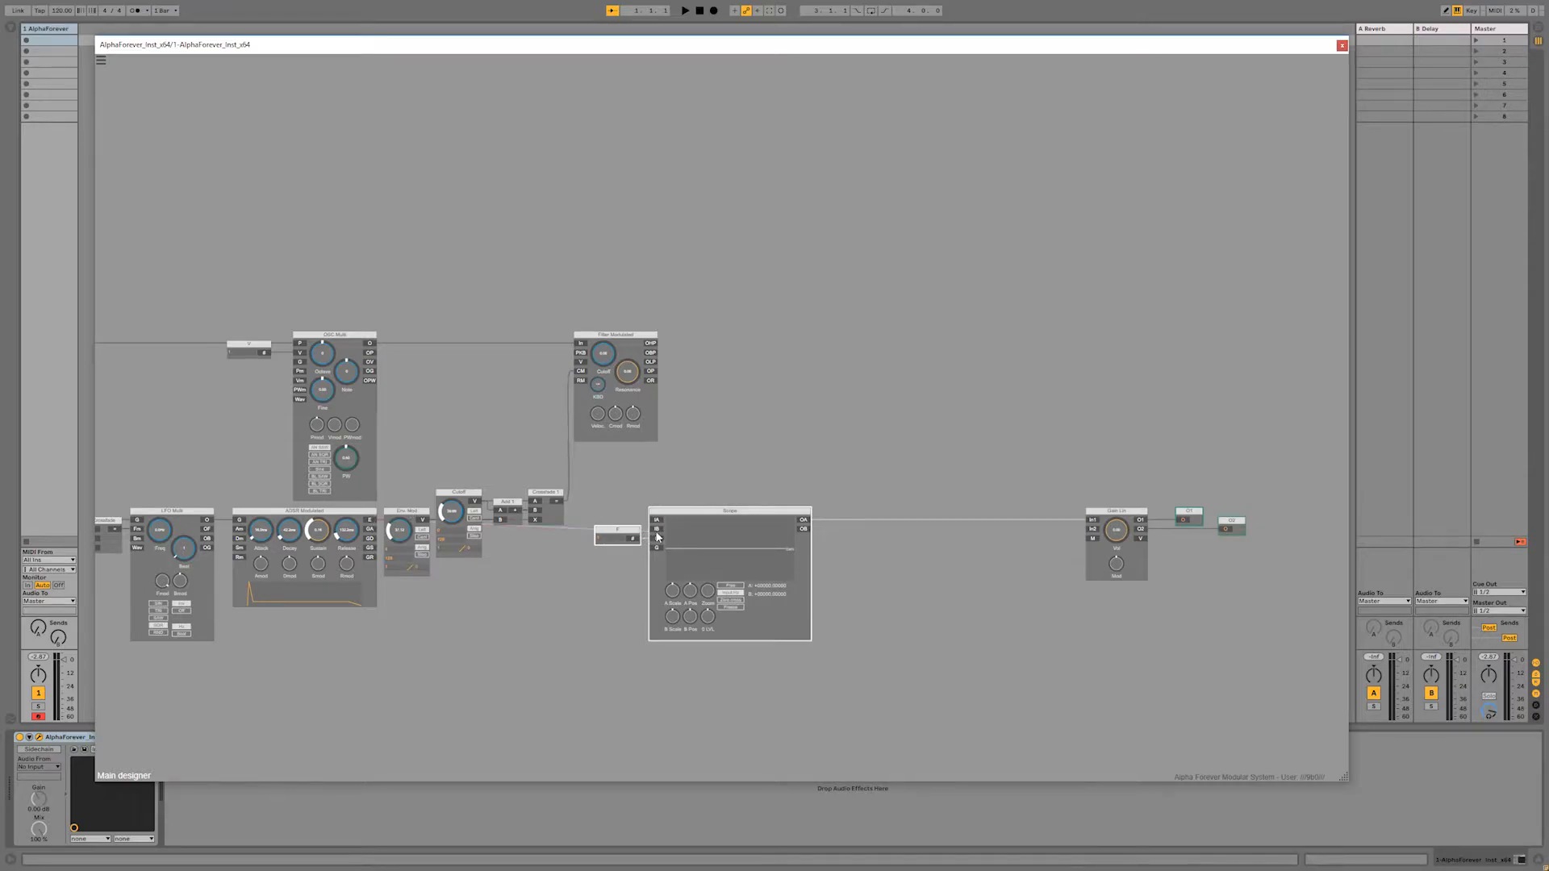
Step: Nudge the Scope up into line with F and connect the filter's OLP output to the Scope's IA input
{"action": "key", "text": "Up"}
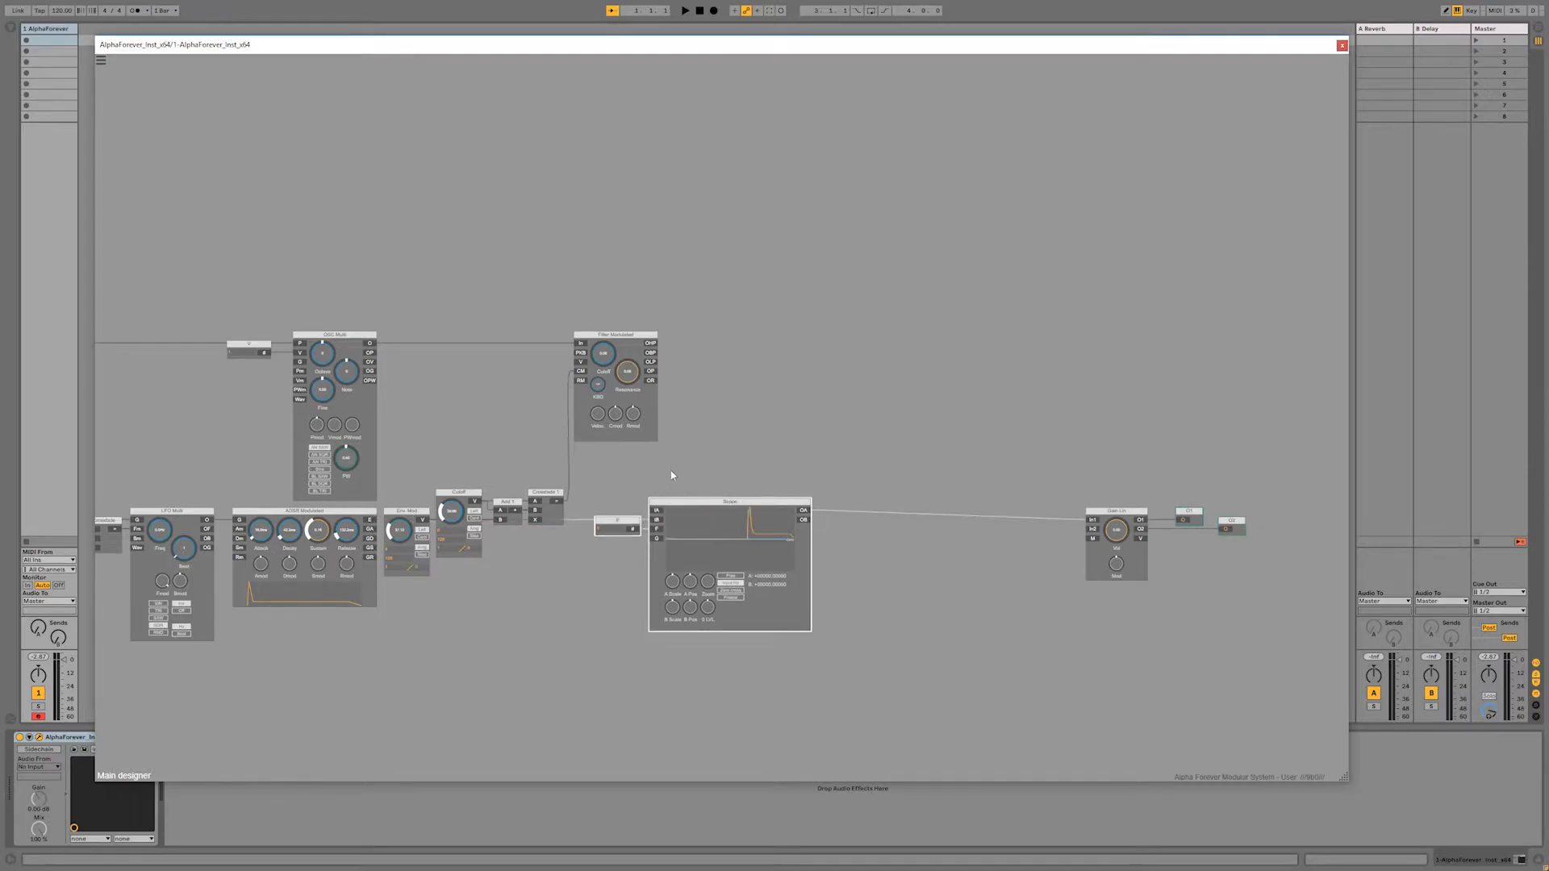
{"action": "left_click_drag", "start_coordinate": [652, 511], "coordinate": [697, 505]}
{"action": "scroll", "coordinate": [705, 451], "scroll_direction": "up", "scroll_amount": 2}
{"action": "left_click_drag", "start_coordinate": [705, 443], "coordinate": [868, 409]}
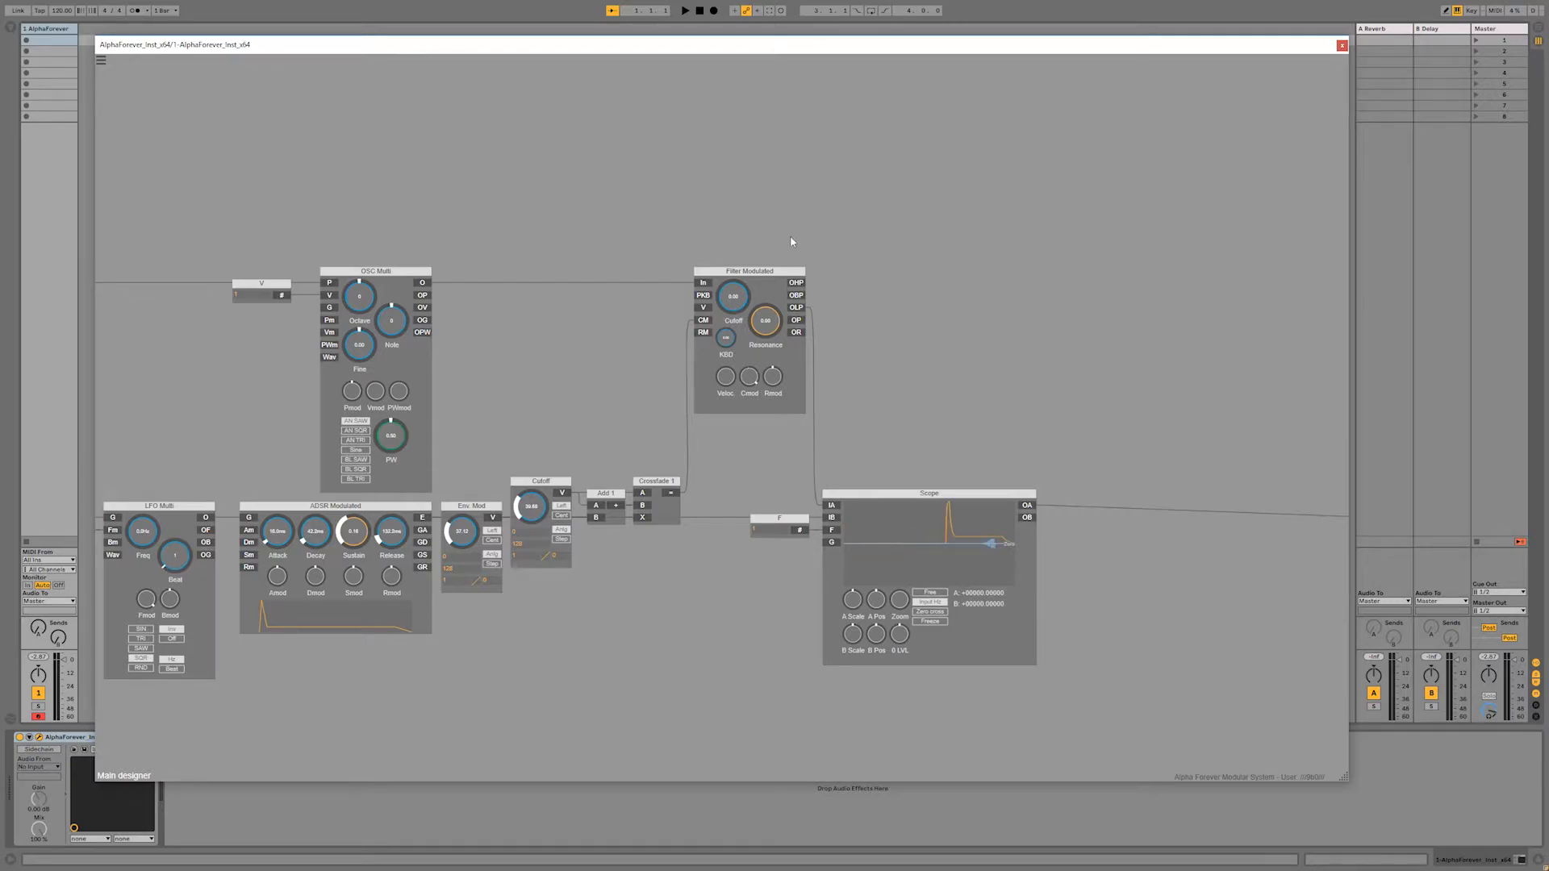
{"action": "left_click_drag", "start_coordinate": [944, 360], "coordinate": [867, 341]}
Step: Bring the gain and output modules closer to the Scope and connect the Scope's OA output to the gain's In2
{"action": "left_click_drag", "start_coordinate": [1172, 407], "coordinate": [1223, 589]}
{"action": "scroll", "coordinate": [920, 400], "scroll_direction": "down", "scroll_amount": 1}
{"action": "left_click_drag", "start_coordinate": [1023, 479], "coordinate": [850, 474]}
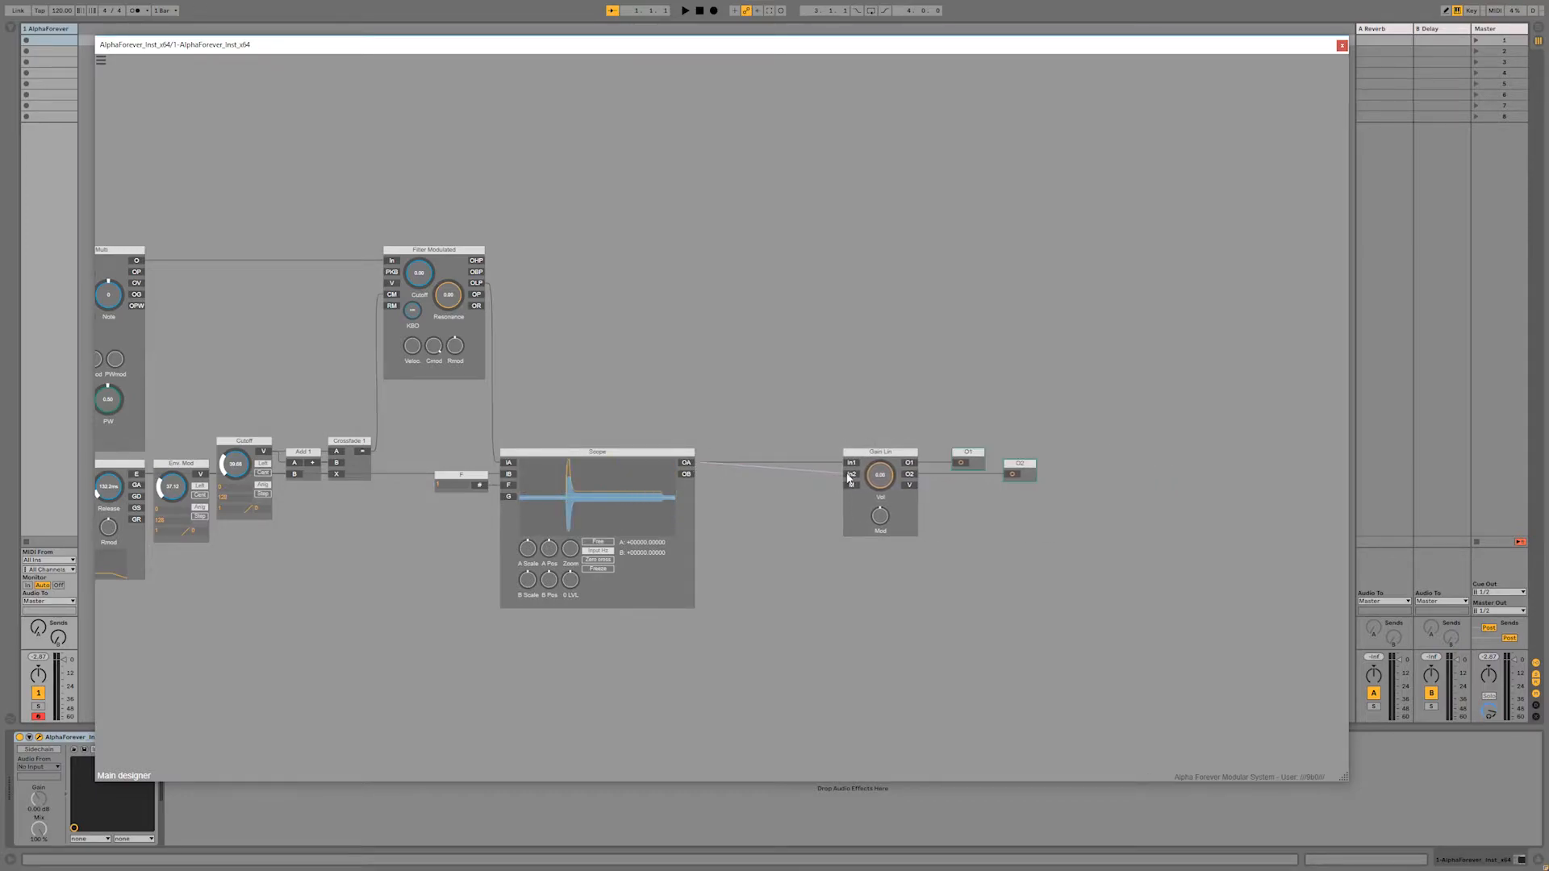
Step: Insert a Con module between the Scope's OA output and the gain inputs, and place it just before the gain
{"action": "right_click", "coordinate": [689, 463]}
{"action": "mouse_move", "coordinate": [739, 499]}
{"action": "left_click", "coordinate": [835, 606]}
{"action": "left_click_drag", "start_coordinate": [753, 452], "coordinate": [823, 454]}
{"action": "left_click_drag", "start_coordinate": [692, 395], "coordinate": [1137, 393]}
{"action": "scroll", "coordinate": [1056, 396], "scroll_direction": "down", "scroll_amount": 1}
{"action": "scroll", "coordinate": [1138, 396], "scroll_direction": "down", "scroll_amount": 1}
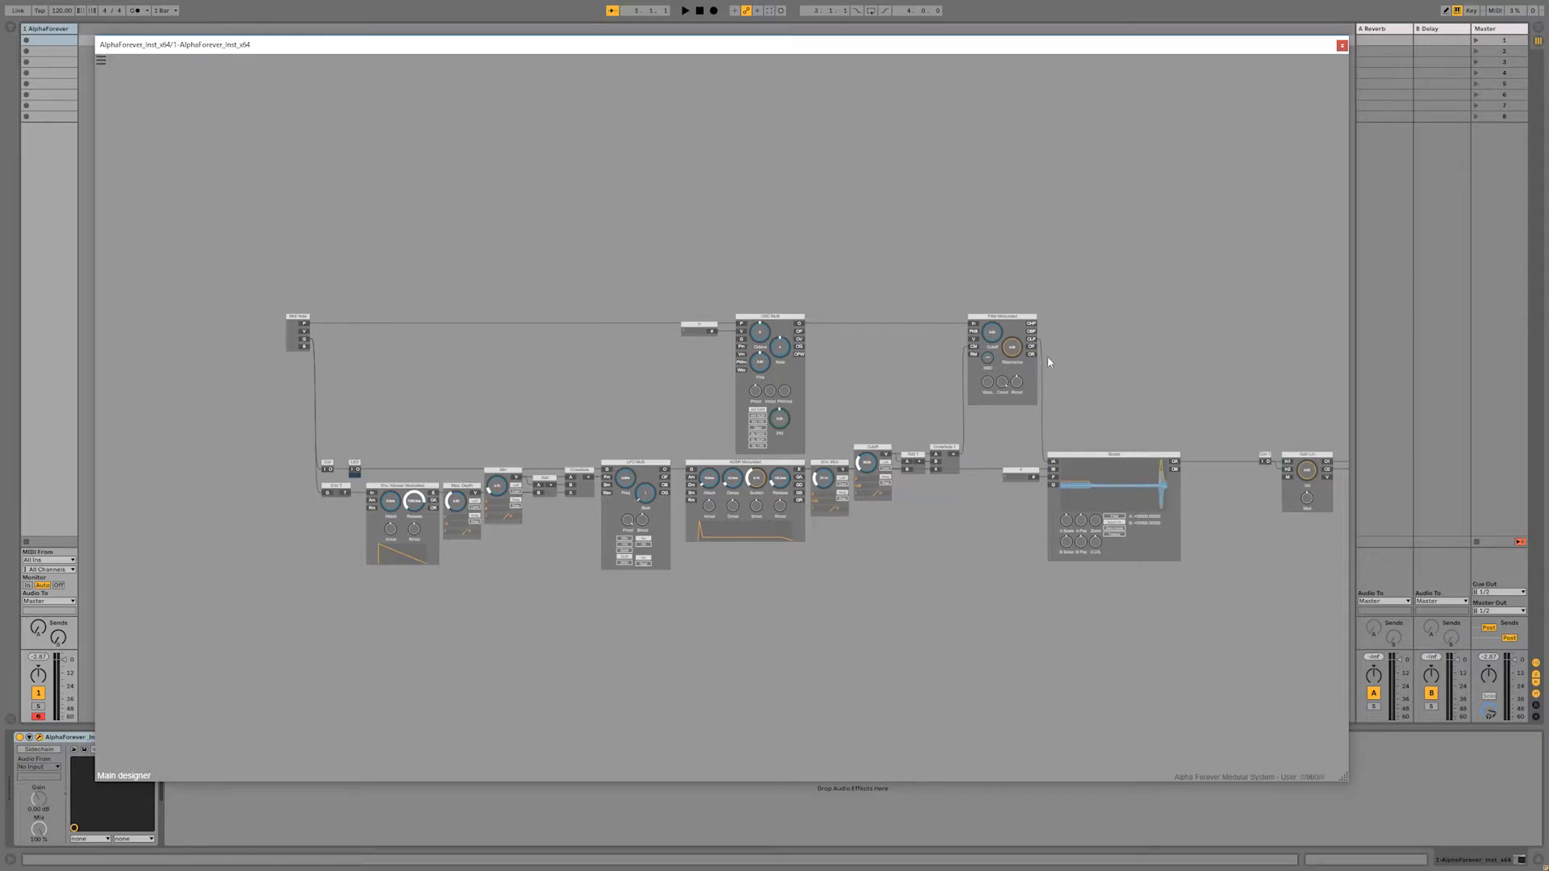
{"action": "right_click", "coordinate": [1228, 466]}
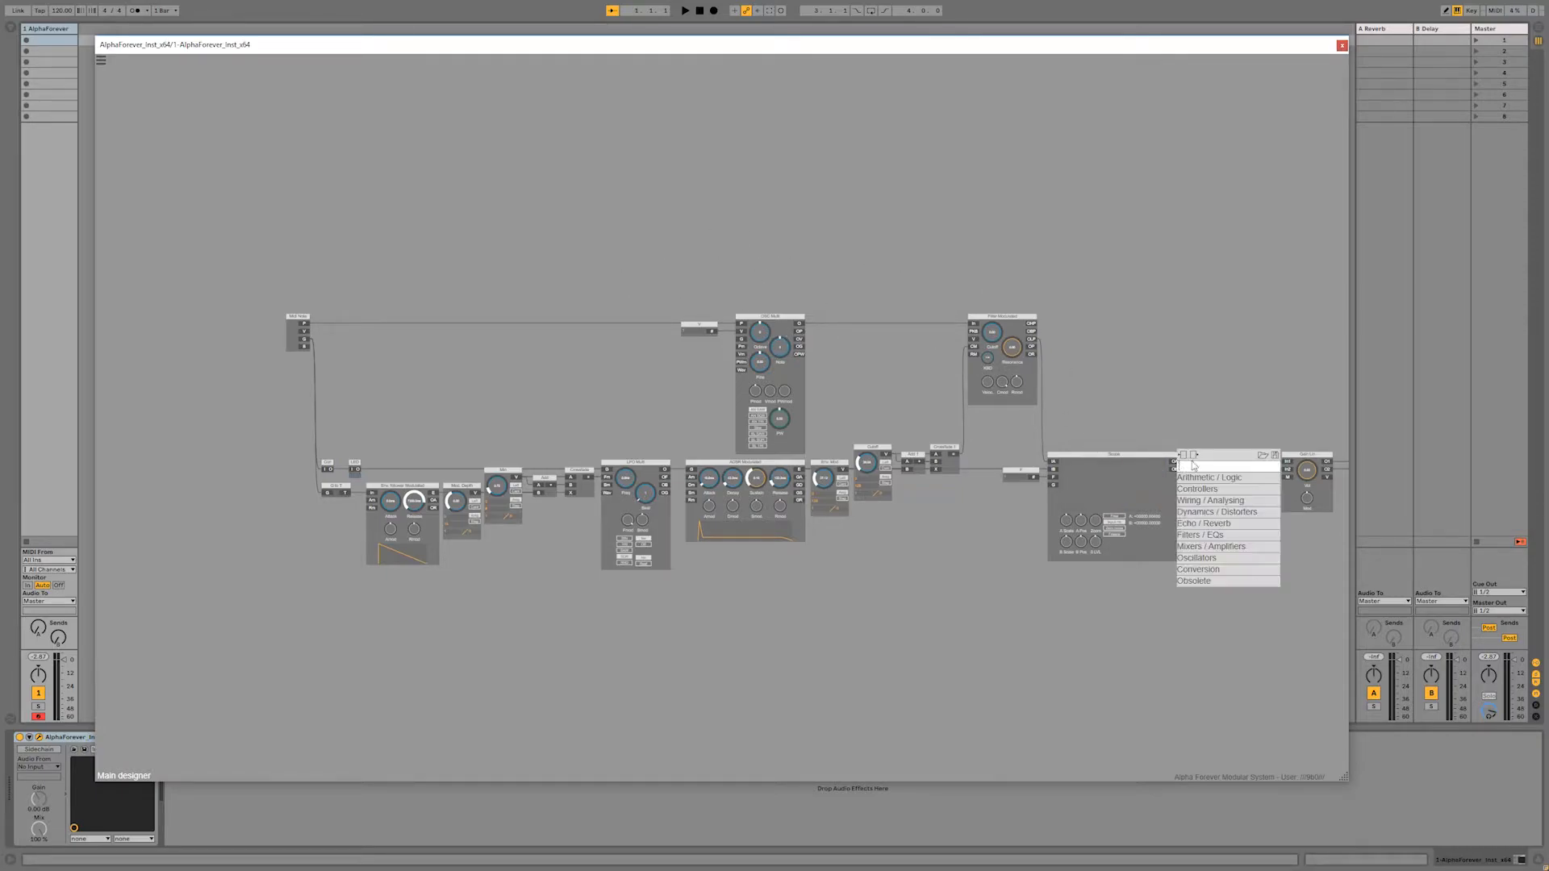
{"action": "mouse_move", "coordinate": [1235, 477]}
{"action": "left_click", "coordinate": [1058, 309]}
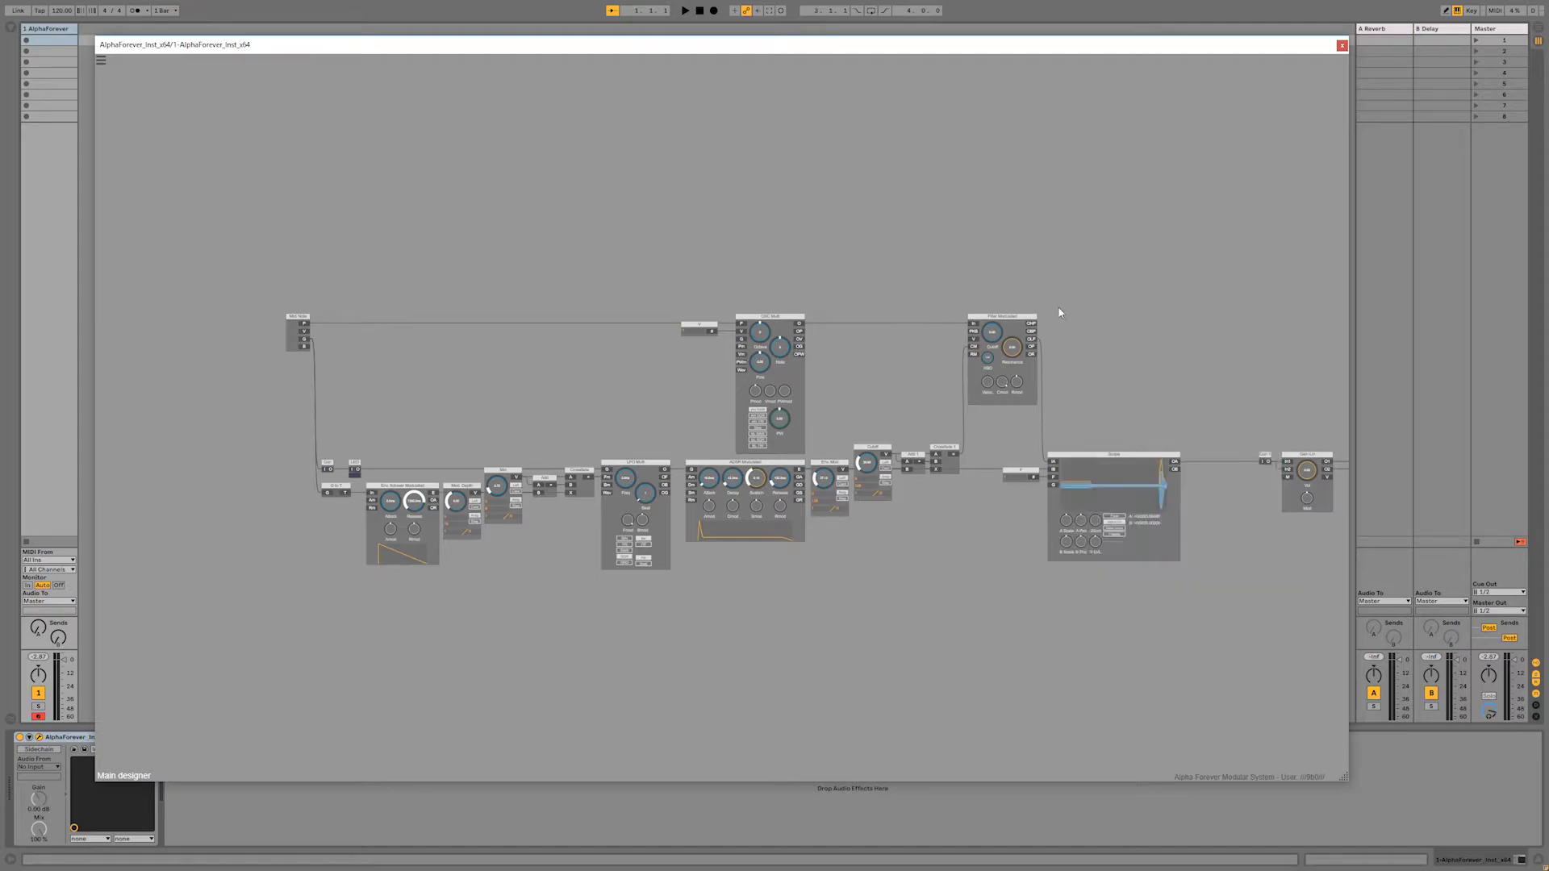
Step: Insert a Mul module on the filter's OLP output, between the filter and the Scope
{"action": "right_click", "coordinate": [1031, 340]}
{"action": "mouse_move", "coordinate": [1083, 356]}
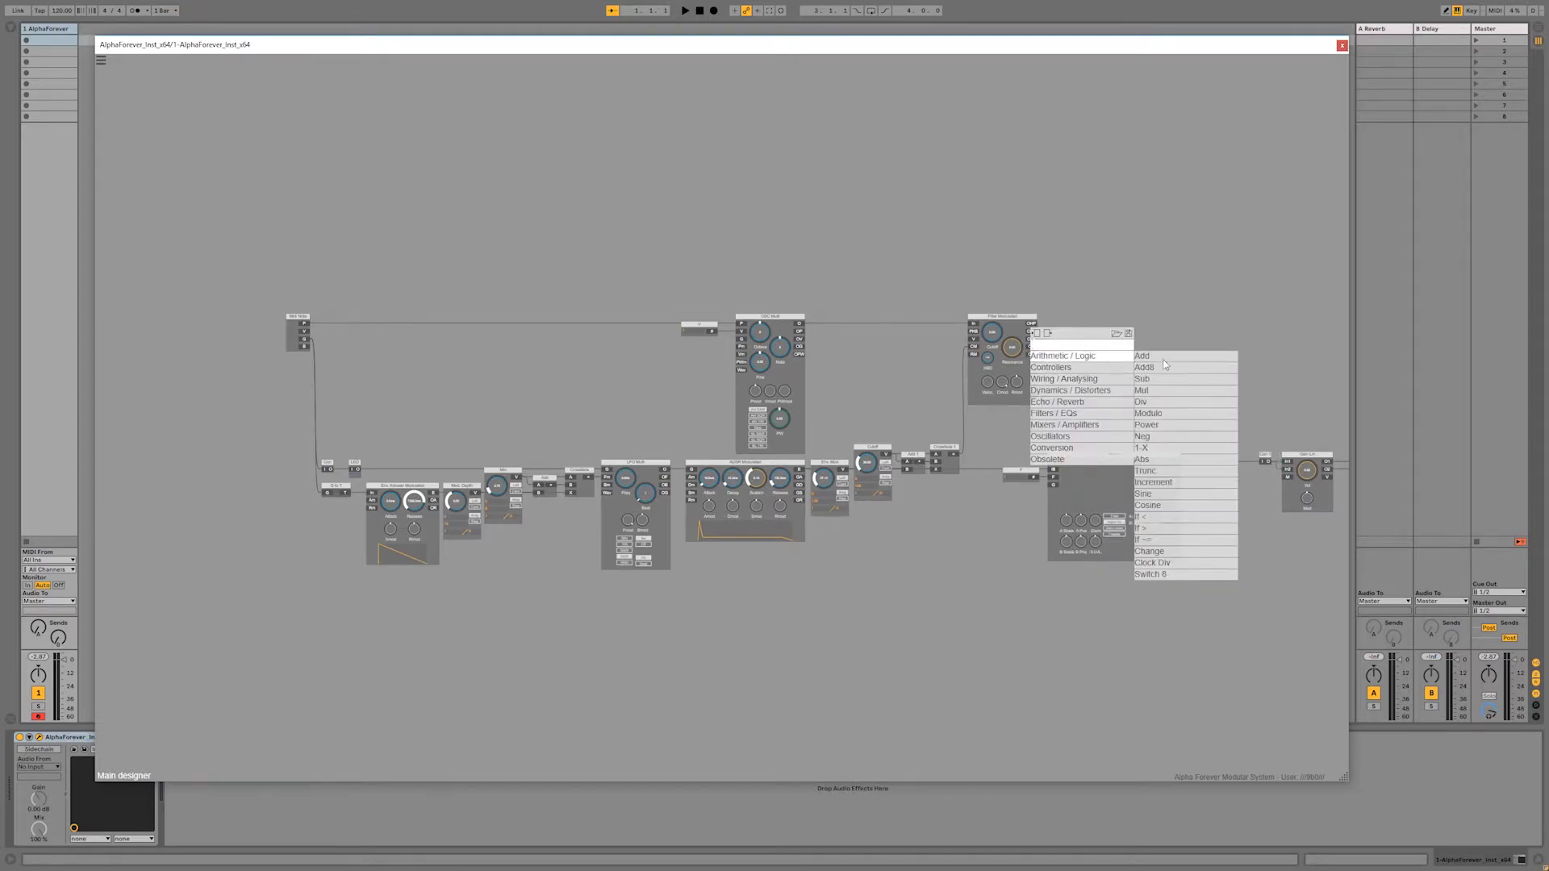
{"action": "left_click", "coordinate": [1173, 391]}
{"action": "scroll", "coordinate": [1087, 280], "scroll_direction": "up", "scroll_amount": 1}
{"action": "left_click_drag", "start_coordinate": [1209, 418], "coordinate": [915, 330]}
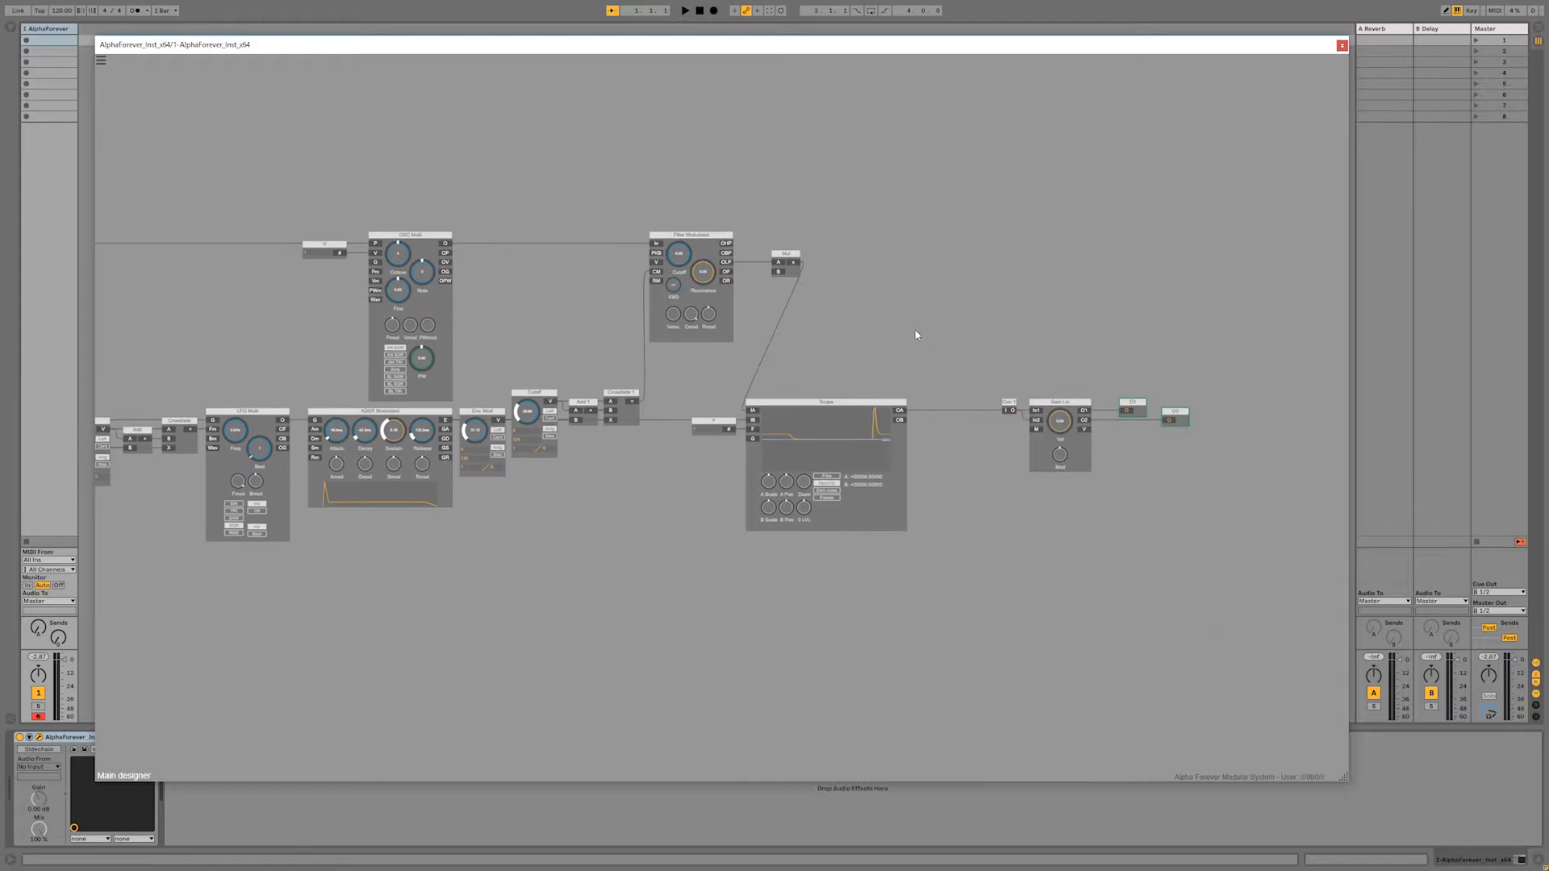
Step: Move F, the Scope, Con, the gain and the output modules further along the chain to make room after Mul
{"action": "scroll", "coordinate": [915, 329], "scroll_direction": "up", "scroll_amount": 2}
{"action": "left_click_drag", "start_coordinate": [597, 416], "coordinate": [996, 637]}
{"action": "left_click_drag", "start_coordinate": [811, 434], "coordinate": [904, 433]}
{"action": "left_click_drag", "start_coordinate": [485, 272], "coordinate": [791, 322]}
{"action": "scroll", "coordinate": [722, 291], "scroll_direction": "down", "scroll_amount": 2}
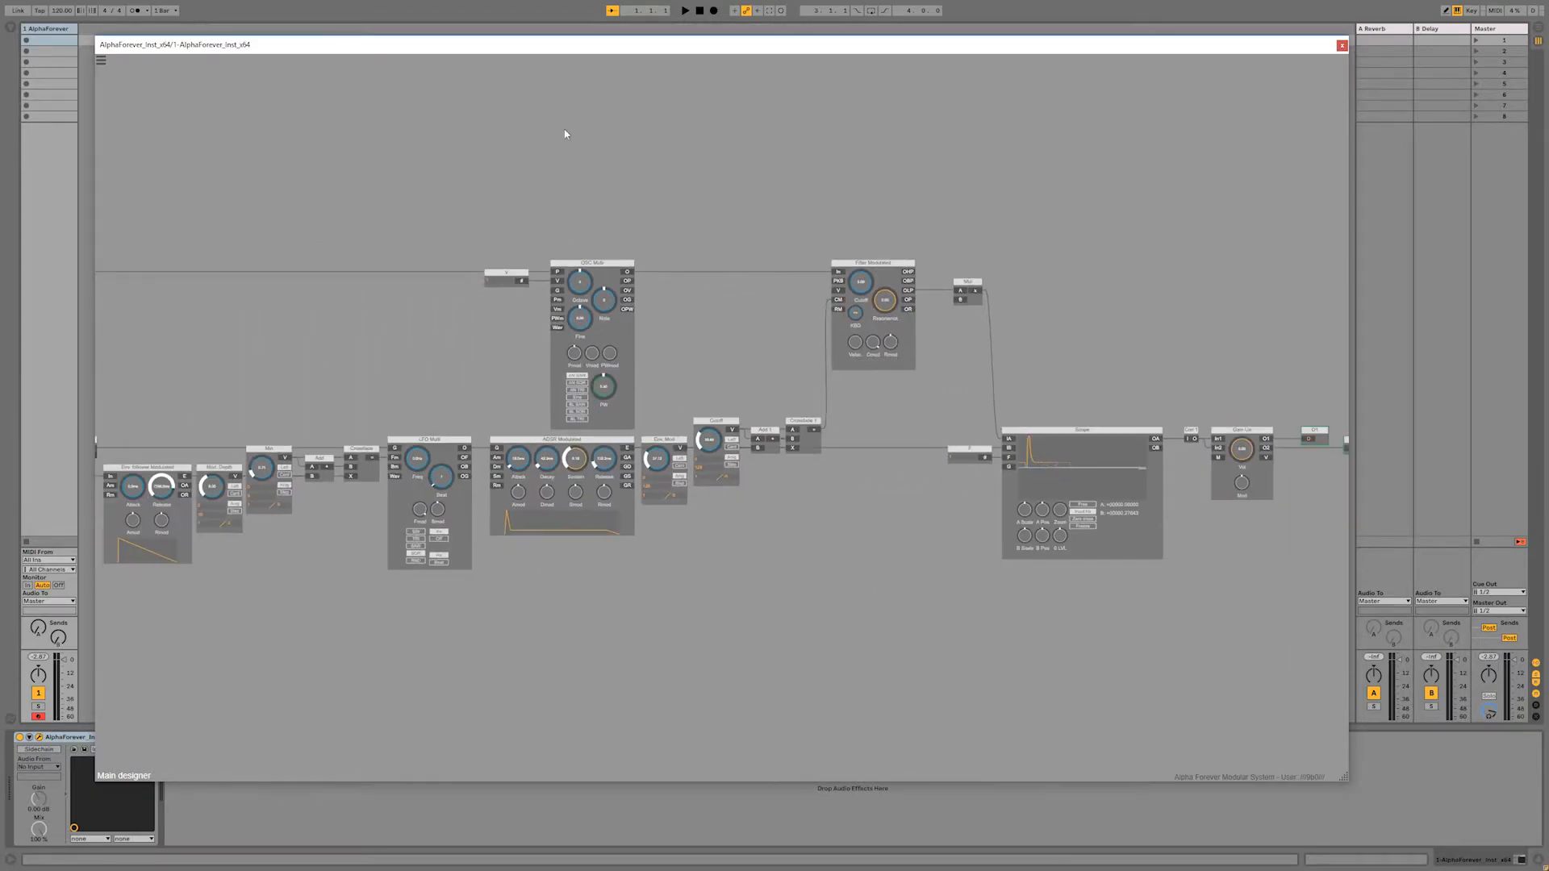
Step: Add a second ADSR Modulated module and place it directly above the filter
{"action": "right_click", "coordinate": [481, 130]}
{"action": "type", "text": "adsr"}
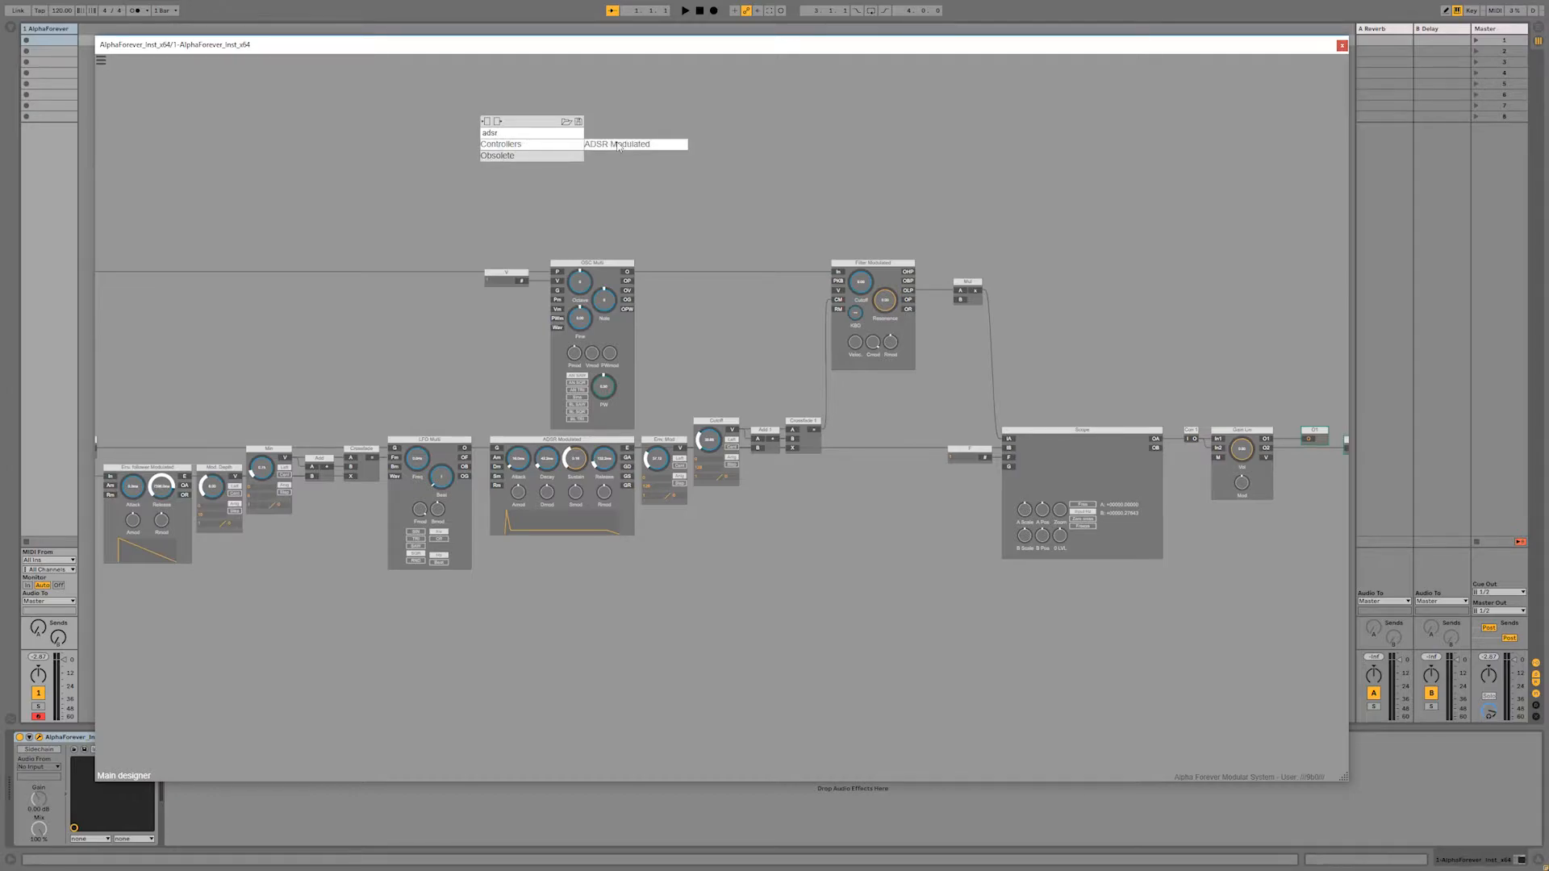
{"action": "left_click", "coordinate": [595, 144]}
{"action": "left_click_drag", "start_coordinate": [589, 138], "coordinate": [885, 162]}
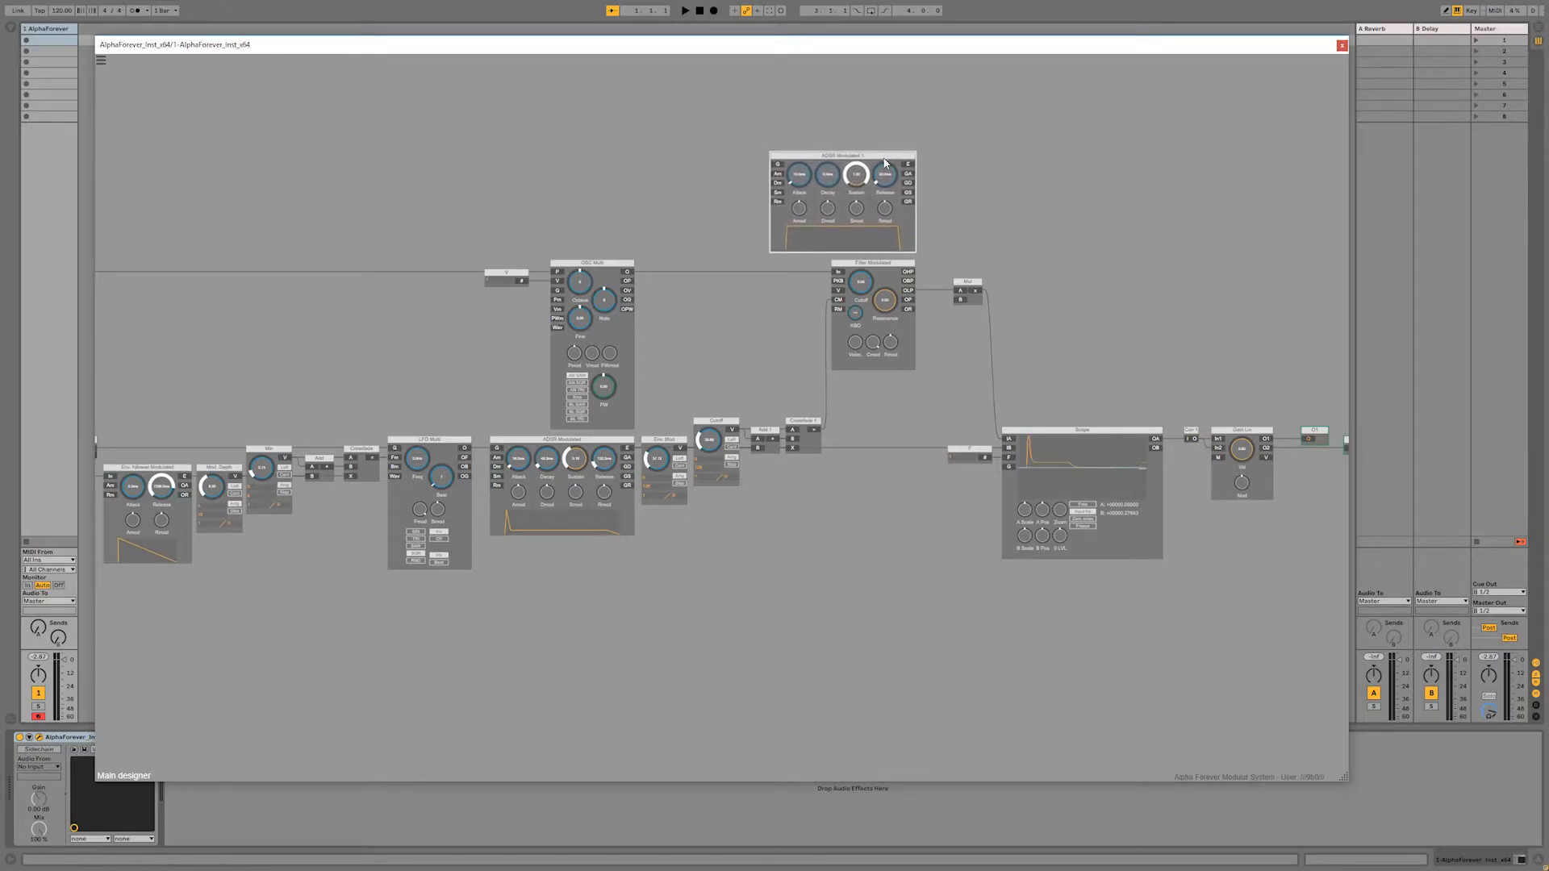
Step: Connect the new ADSR's E output to Mul's B input and the MIDI note's gate to the ADSR's G input
{"action": "left_click_drag", "start_coordinate": [954, 272], "coordinate": [959, 300]}
{"action": "left_click_drag", "start_coordinate": [675, 193], "coordinate": [907, 232]}
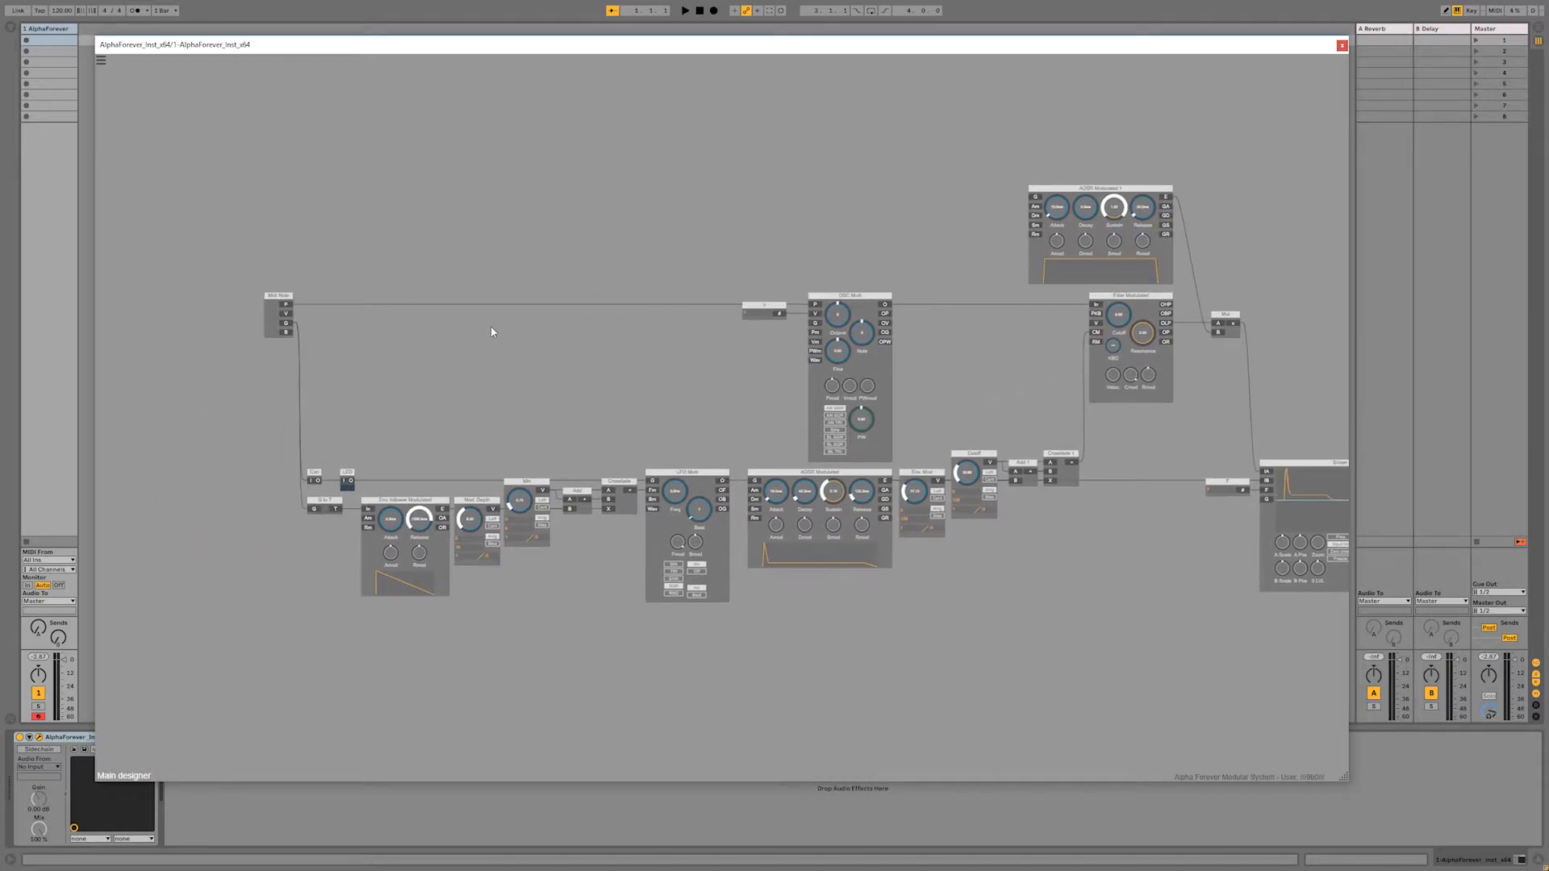
{"action": "left_click_drag", "start_coordinate": [1009, 230], "coordinate": [1035, 198]}
{"action": "left_click_drag", "start_coordinate": [961, 252], "coordinate": [622, 269]}
{"action": "scroll", "coordinate": [626, 283], "scroll_direction": "up", "scroll_amount": 3}
{"action": "left_click_drag", "start_coordinate": [665, 344], "coordinate": [560, 318]}
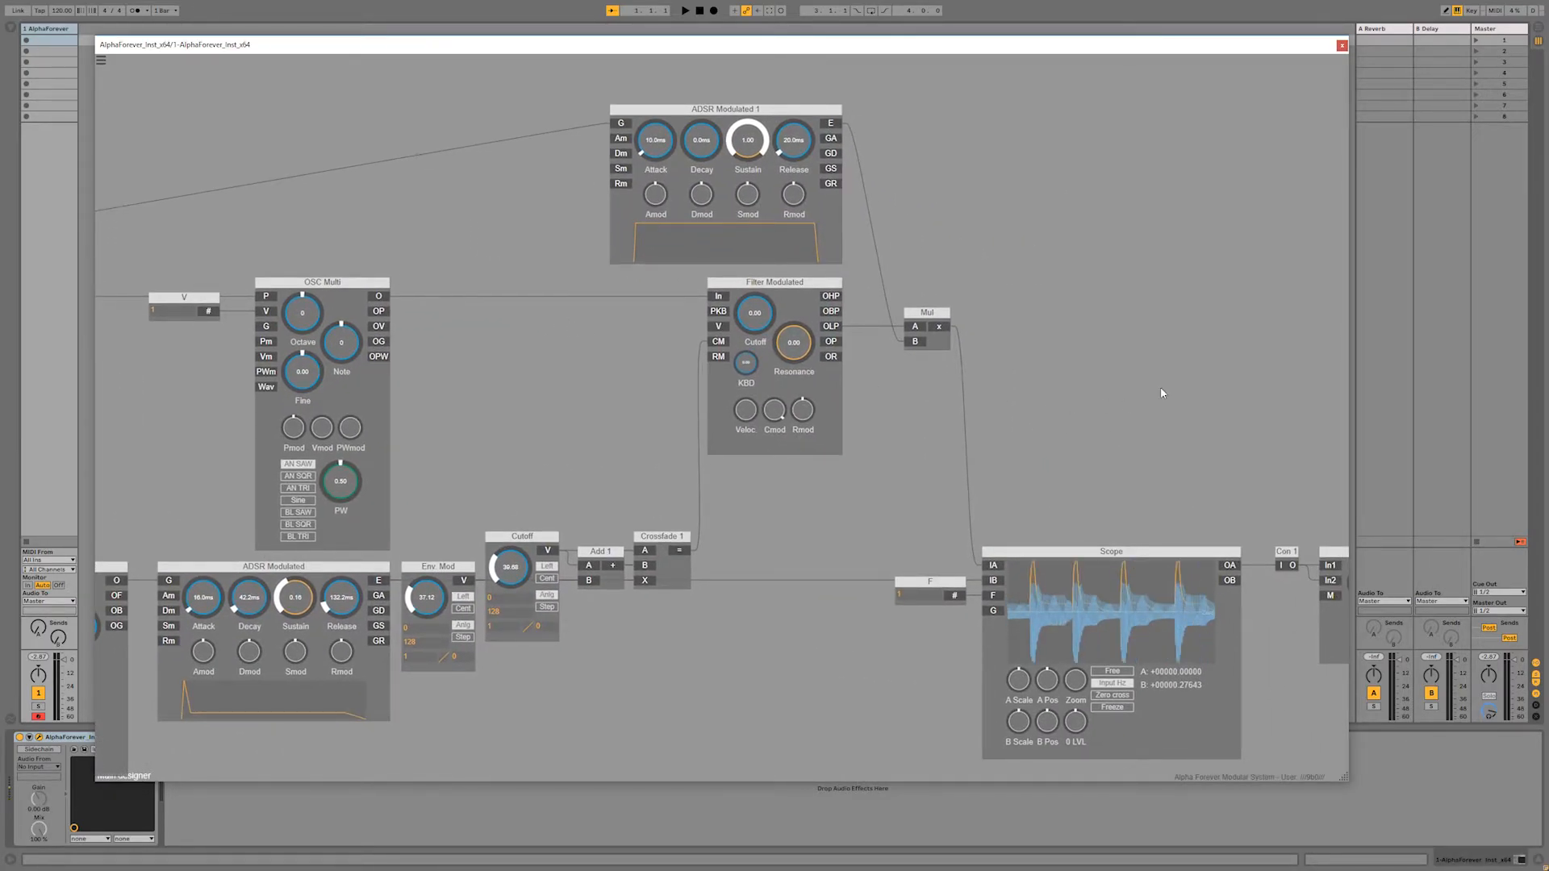
Step: Turn up the Gain Lin volume and switch the oscillator's waveform to BL SAW
{"action": "left_click_drag", "start_coordinate": [1160, 392], "coordinate": [604, 314]}
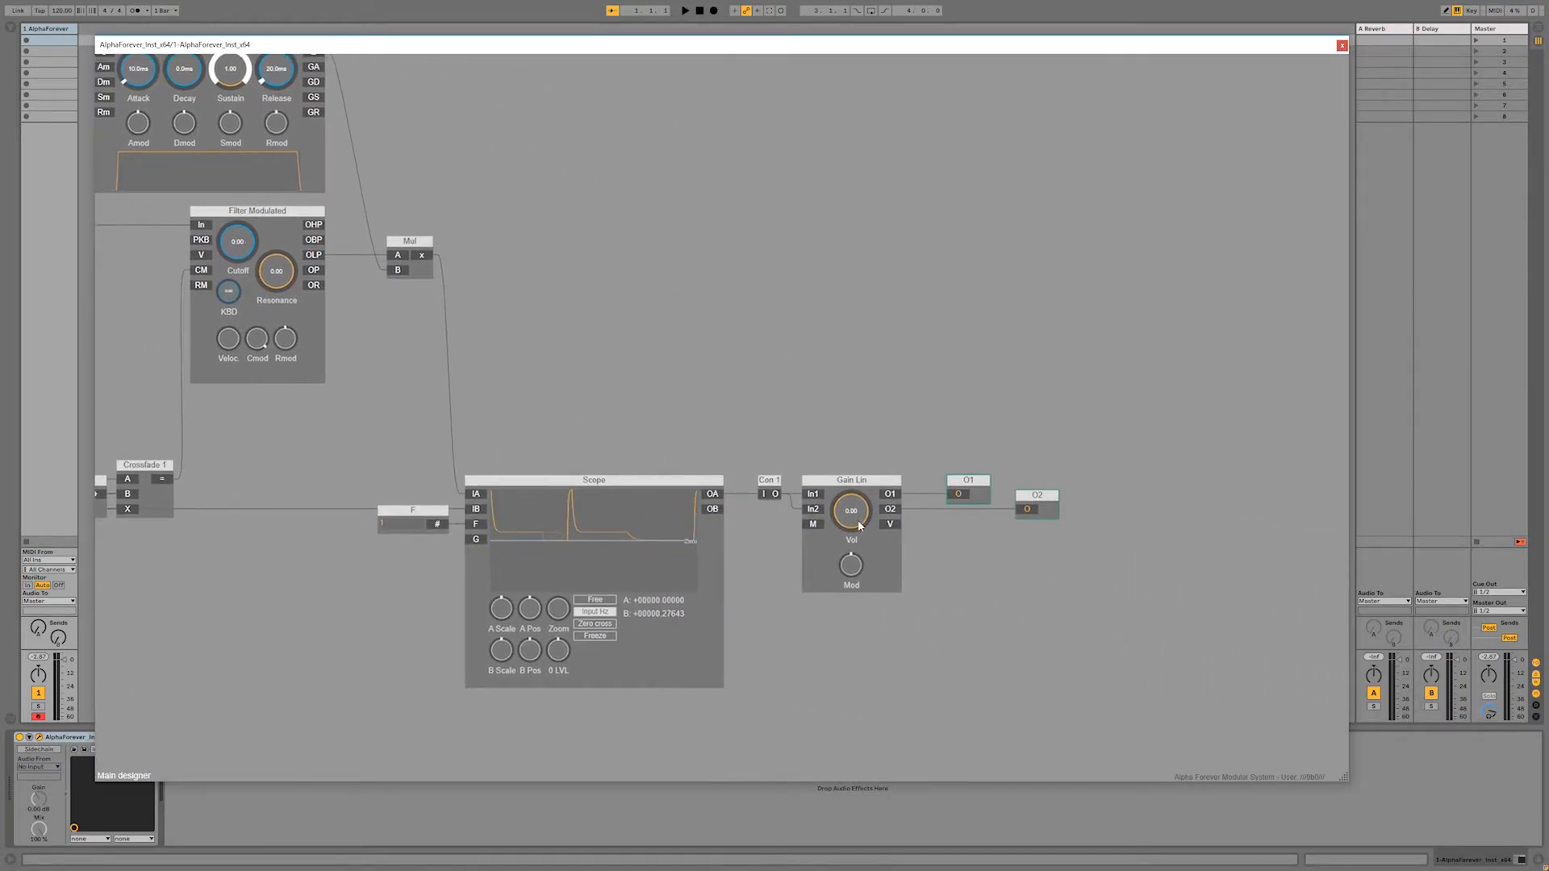
{"action": "mouse_move", "coordinate": [859, 521]}
{"action": "left_mouse_down"}
{"action": "mouse_move", "coordinate": [868, 482]}
{"action": "mouse_move", "coordinate": [857, 516]}
{"action": "left_mouse_up"}
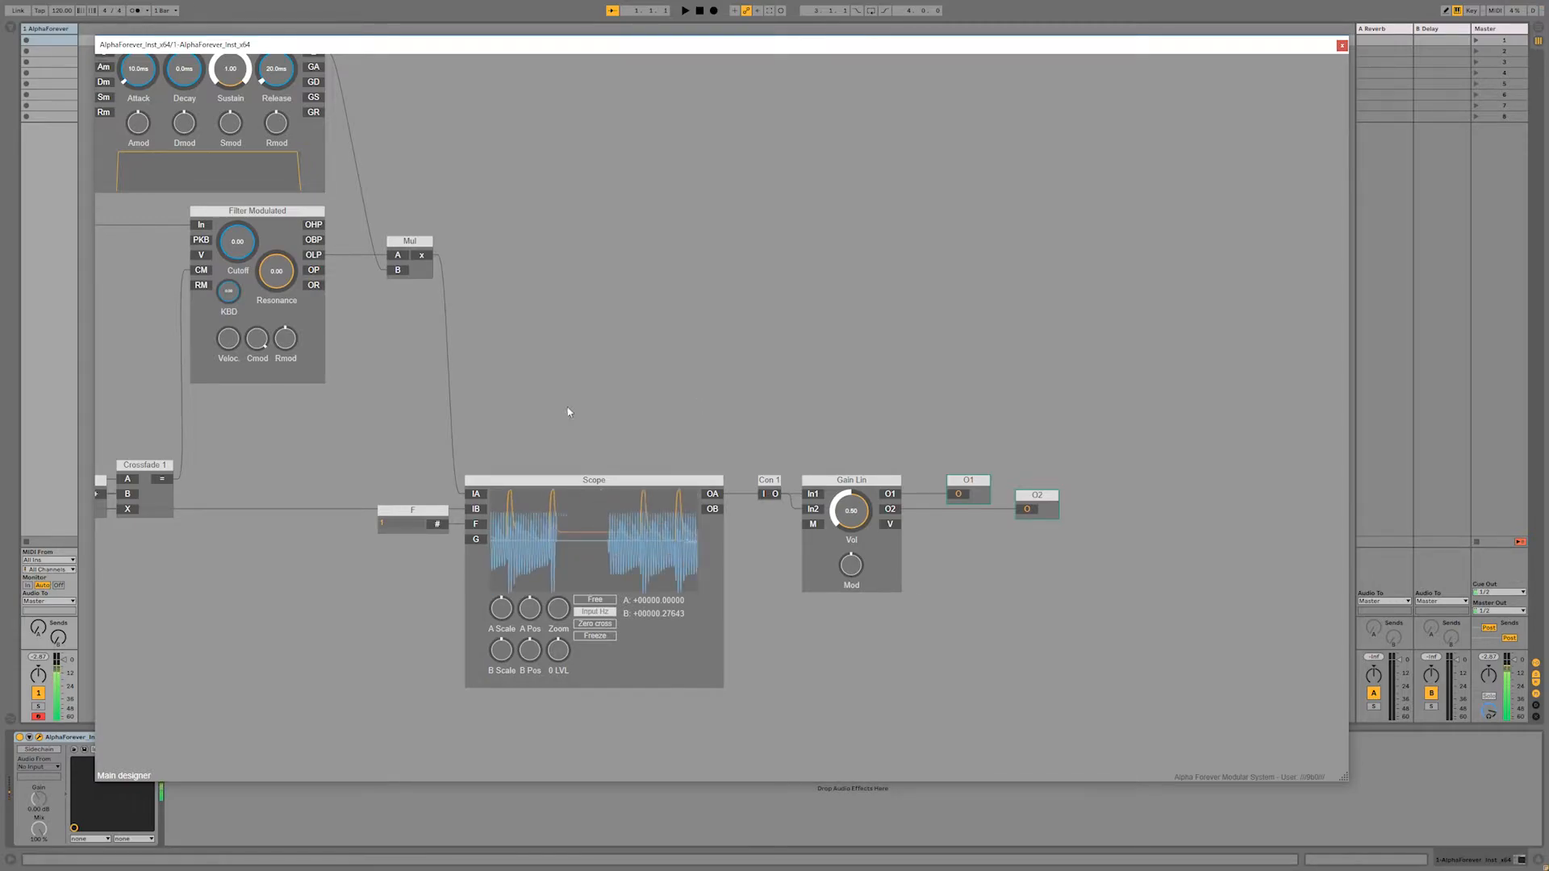
{"action": "scroll", "coordinate": [550, 350], "scroll_direction": "left", "scroll_amount": 10}
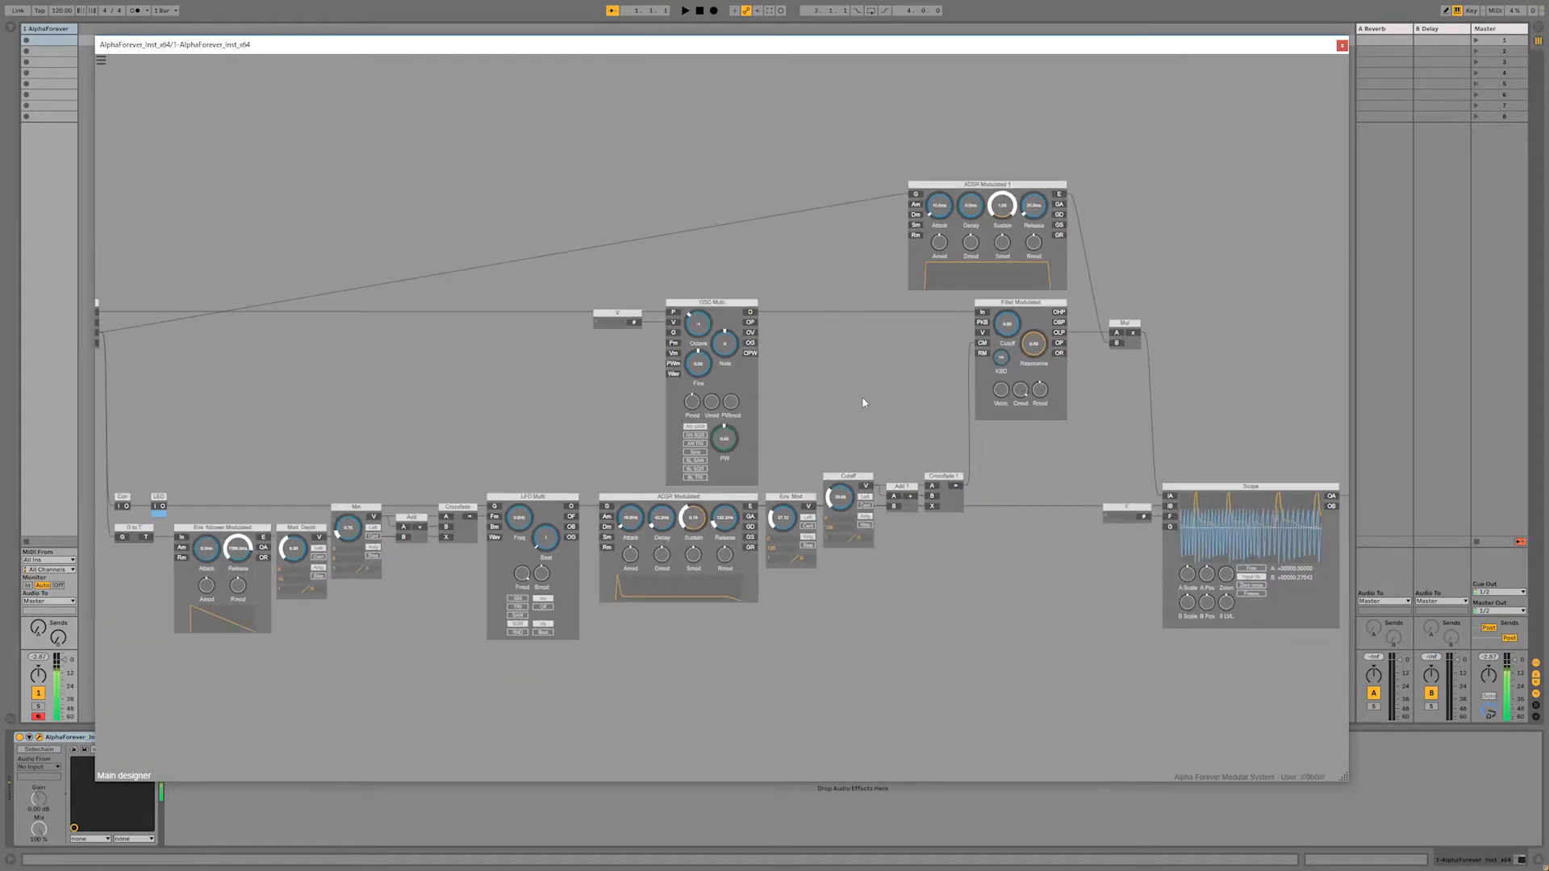
{"action": "left_click", "coordinate": [699, 463]}
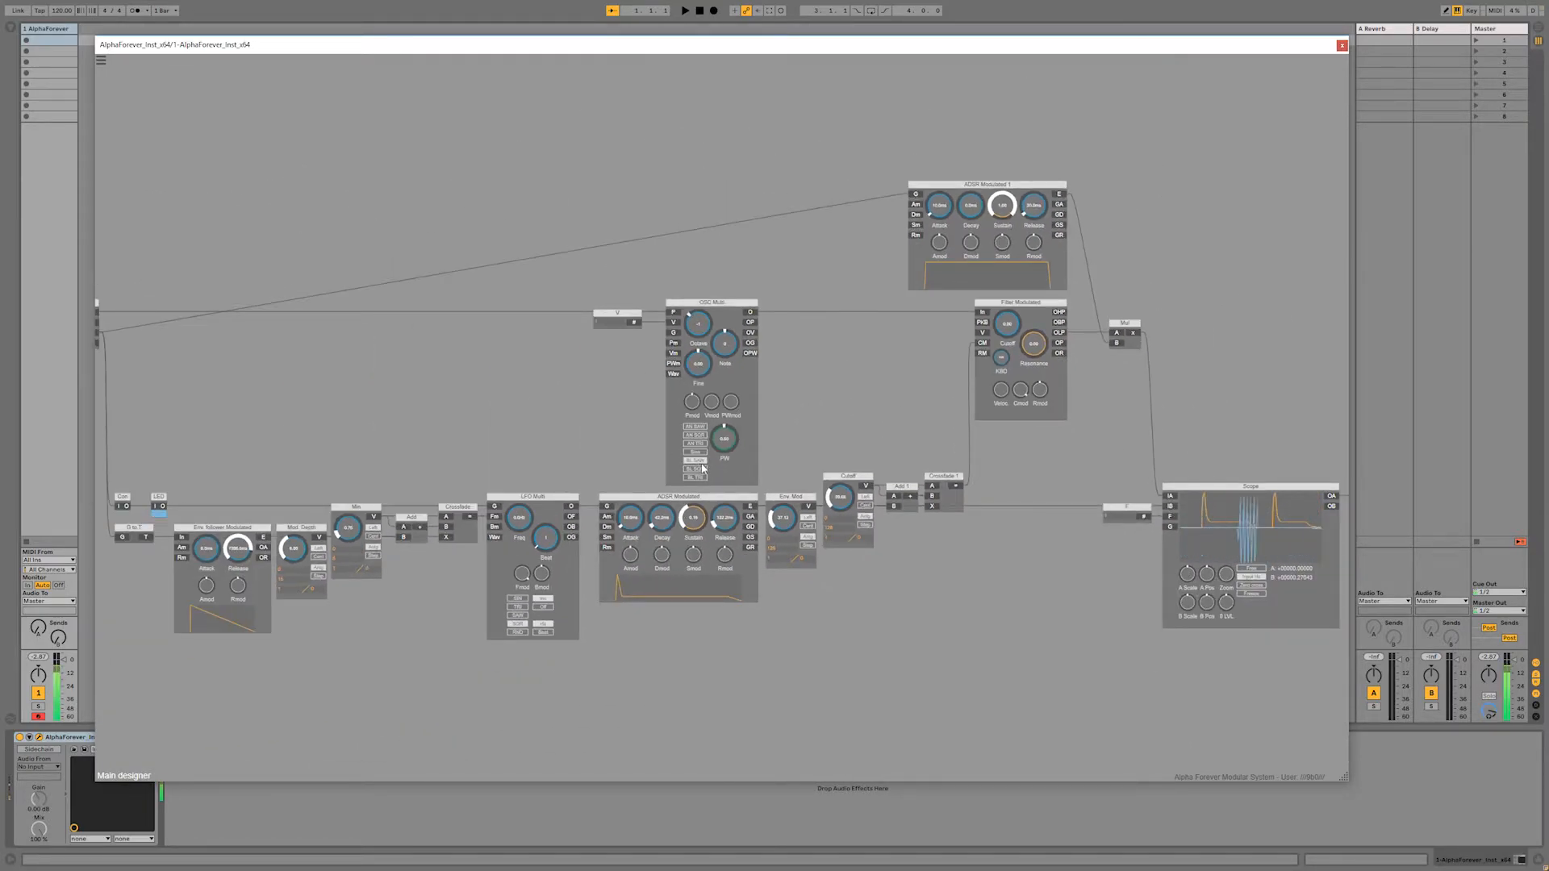
Step: Turn up Env. Mod and reshape the filter ADSR with 0 ms attack, zero sustain, and longer decay and release
{"action": "left_click_drag", "start_coordinate": [856, 419], "coordinate": [791, 330]}
{"action": "mouse_move", "coordinate": [719, 427]}
{"action": "left_mouse_down"}
{"action": "mouse_move", "coordinate": [734, 395]}
{"action": "mouse_move", "coordinate": [729, 409]}
{"action": "left_mouse_up"}
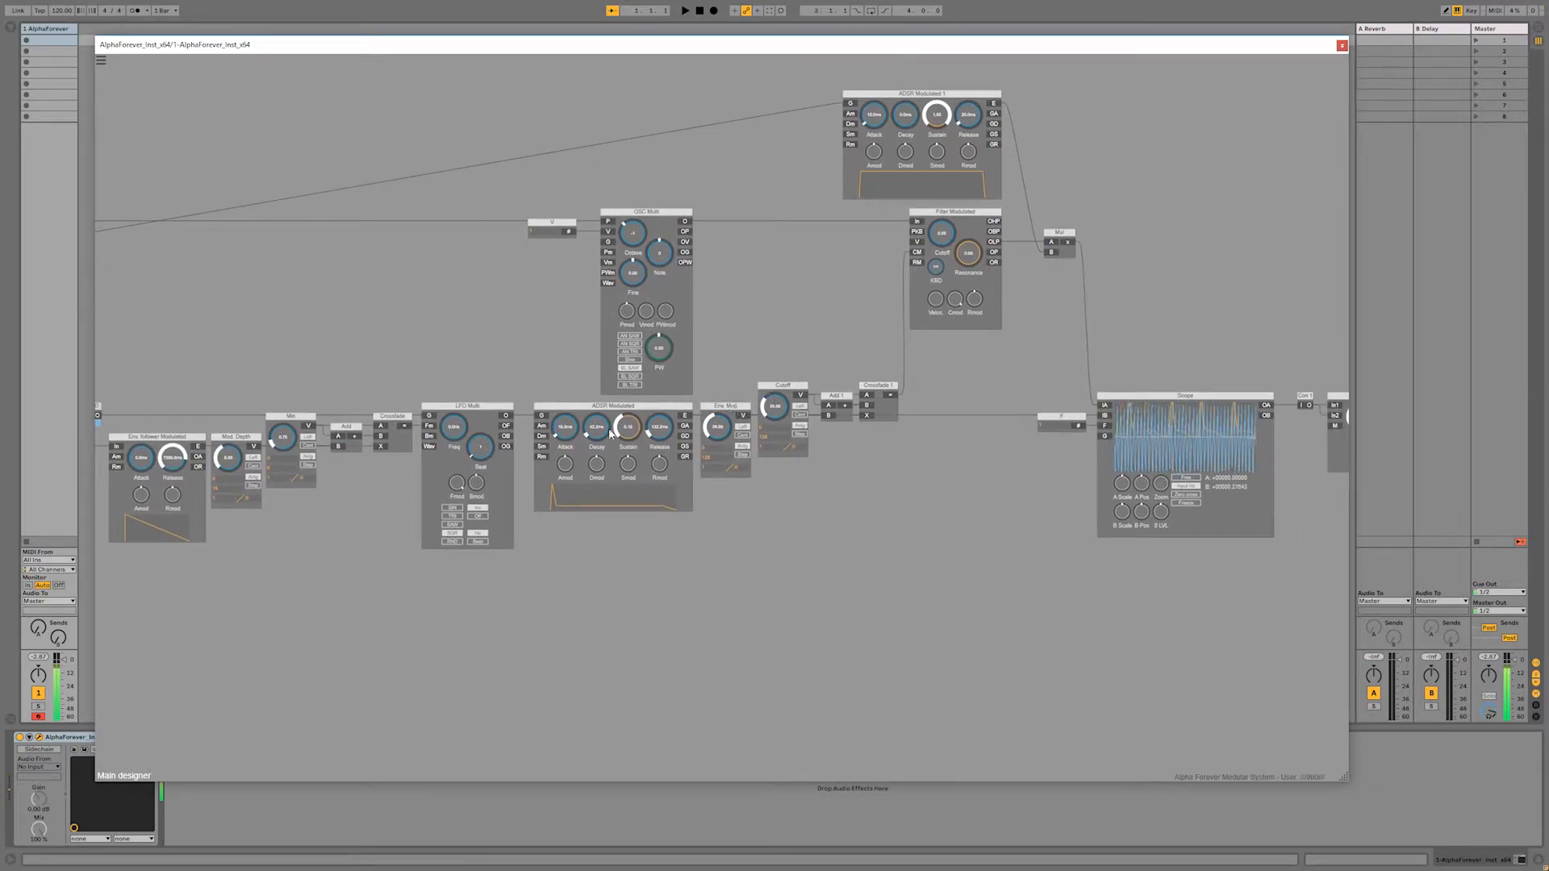
{"action": "left_click_drag", "start_coordinate": [569, 425], "coordinate": [570, 441]}
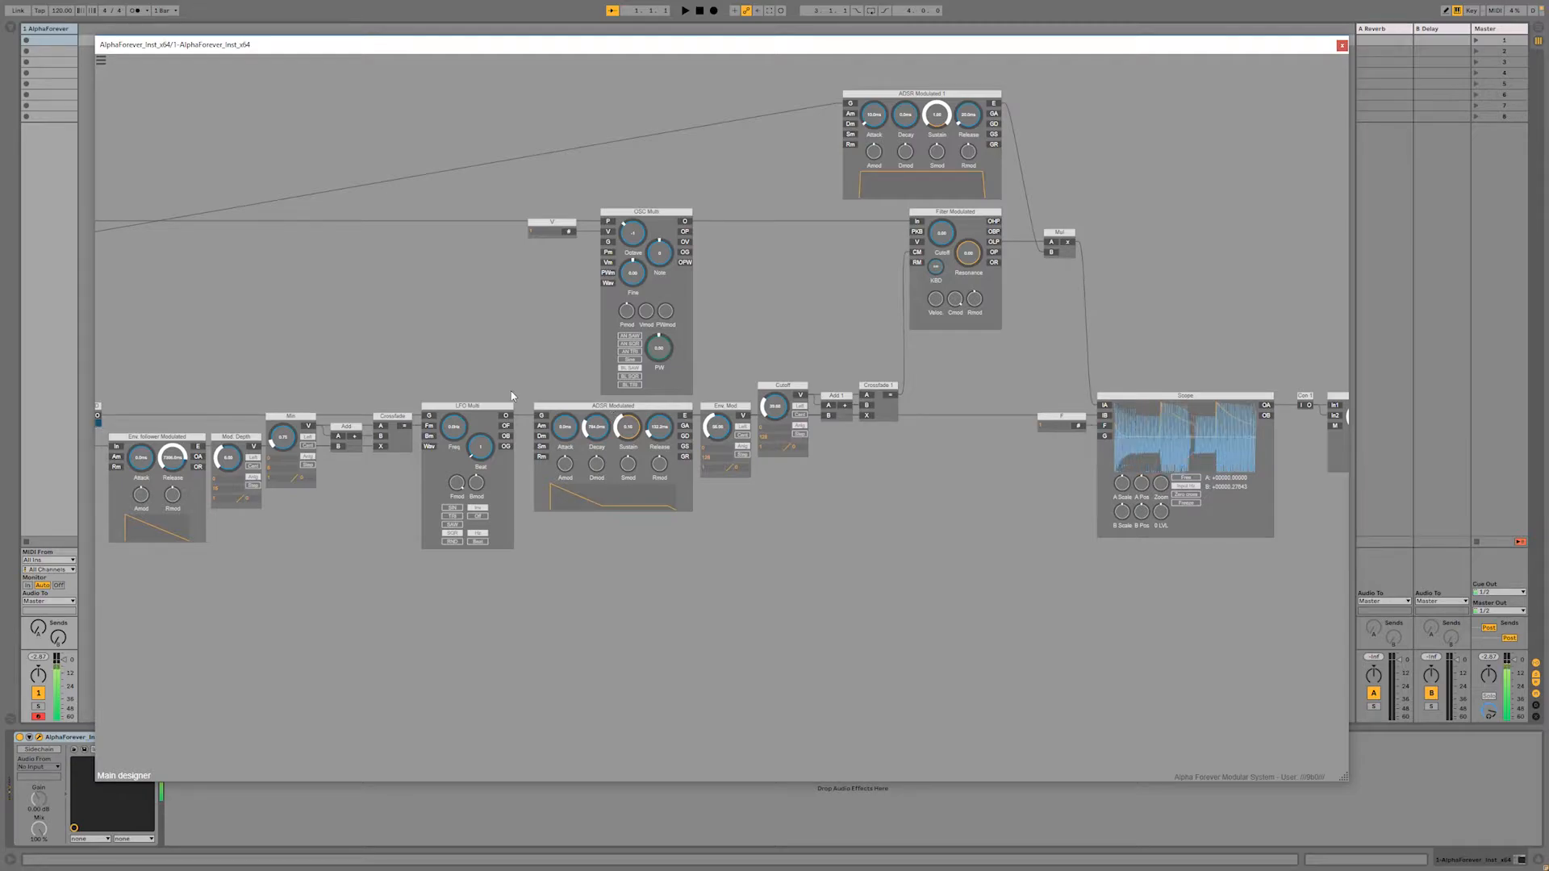
{"action": "mouse_move", "coordinate": [657, 426]}
{"action": "left_mouse_down"}
{"action": "mouse_move", "coordinate": [658, 408]}
{"action": "mouse_move", "coordinate": [655, 437]}
{"action": "left_mouse_up"}
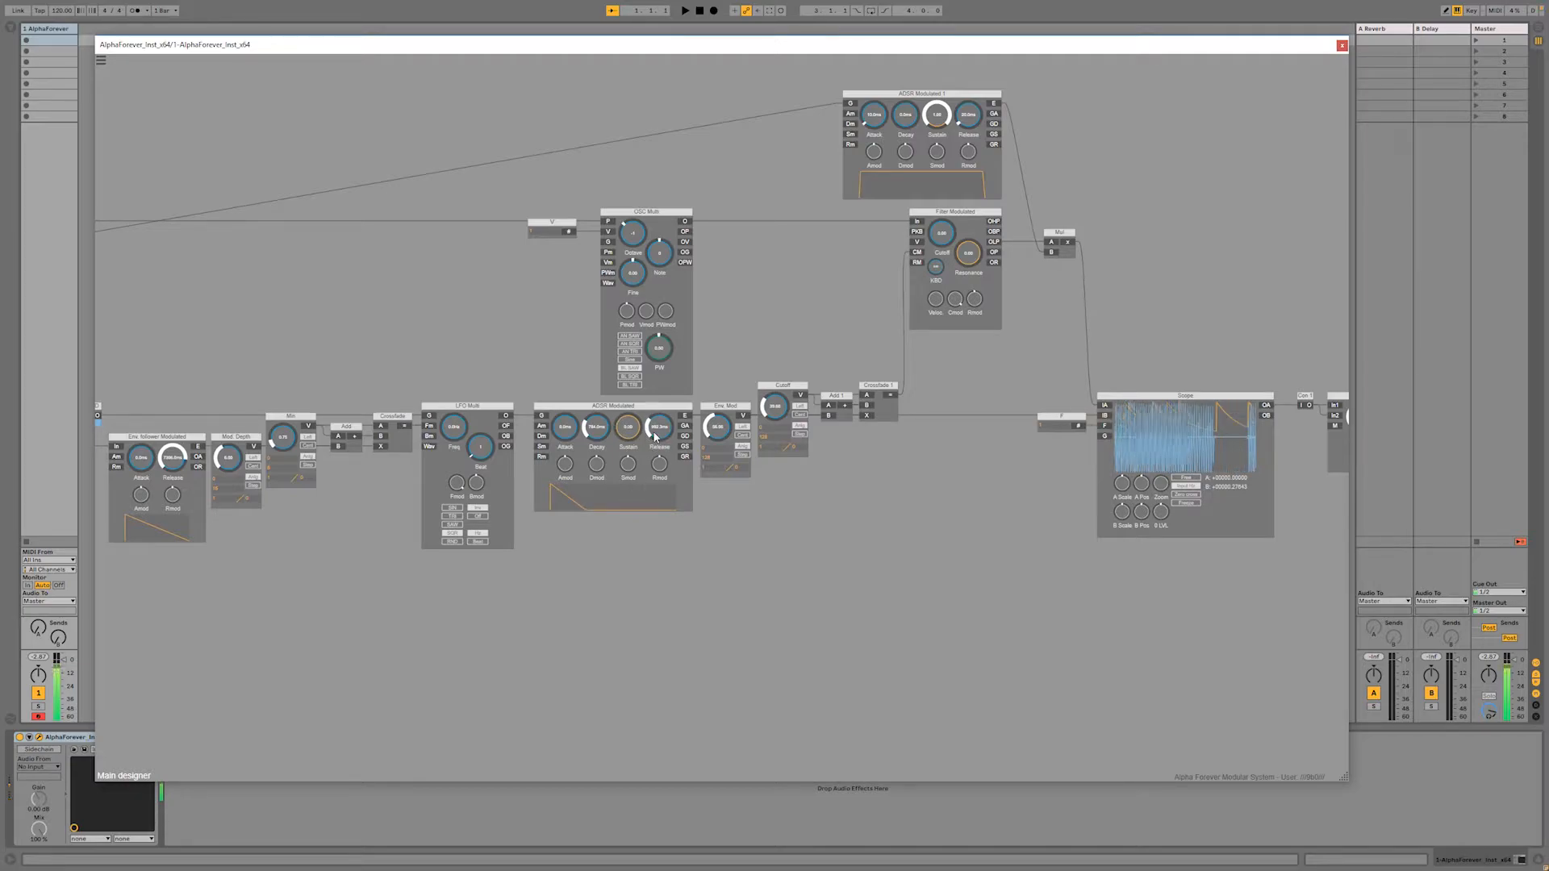
Step: Turn up the Mod. Depth knob that scales the envelope follower's effect on the LFO frequency
{"action": "left_click_drag", "start_coordinate": [428, 372], "coordinate": [682, 361]}
{"action": "left_click_drag", "start_coordinate": [482, 446], "coordinate": [496, 395]}
{"action": "scroll", "coordinate": [497, 399], "scroll_direction": "down", "scroll_amount": 4}
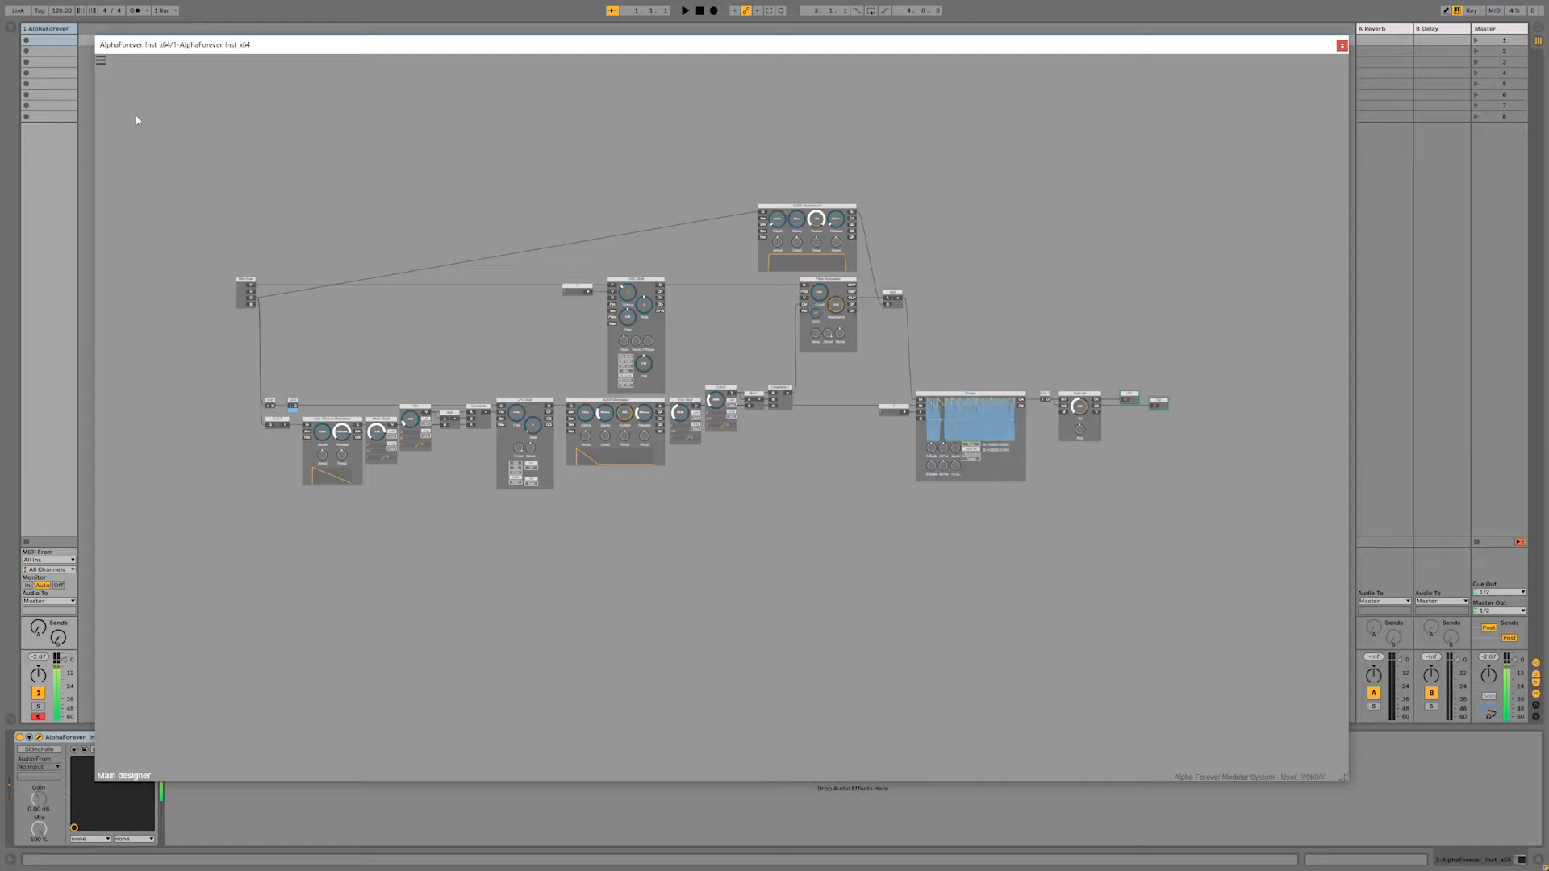
Step: Check the polyphony mode, maximum voices and unison settings
{"action": "left_click", "coordinate": [101, 62]}
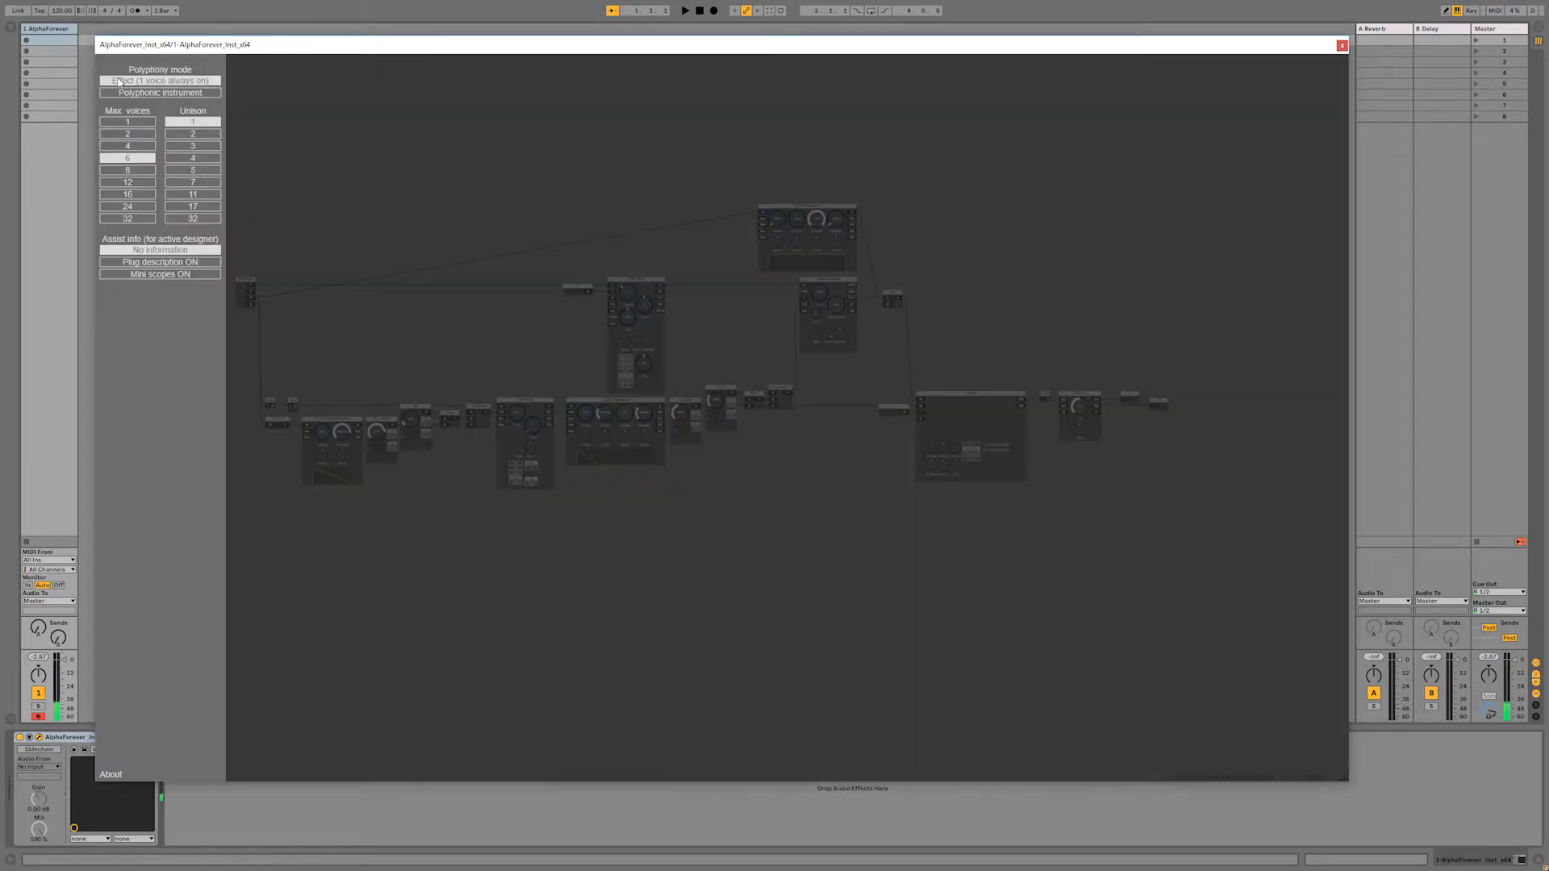
{"action": "left_click", "coordinate": [362, 176]}
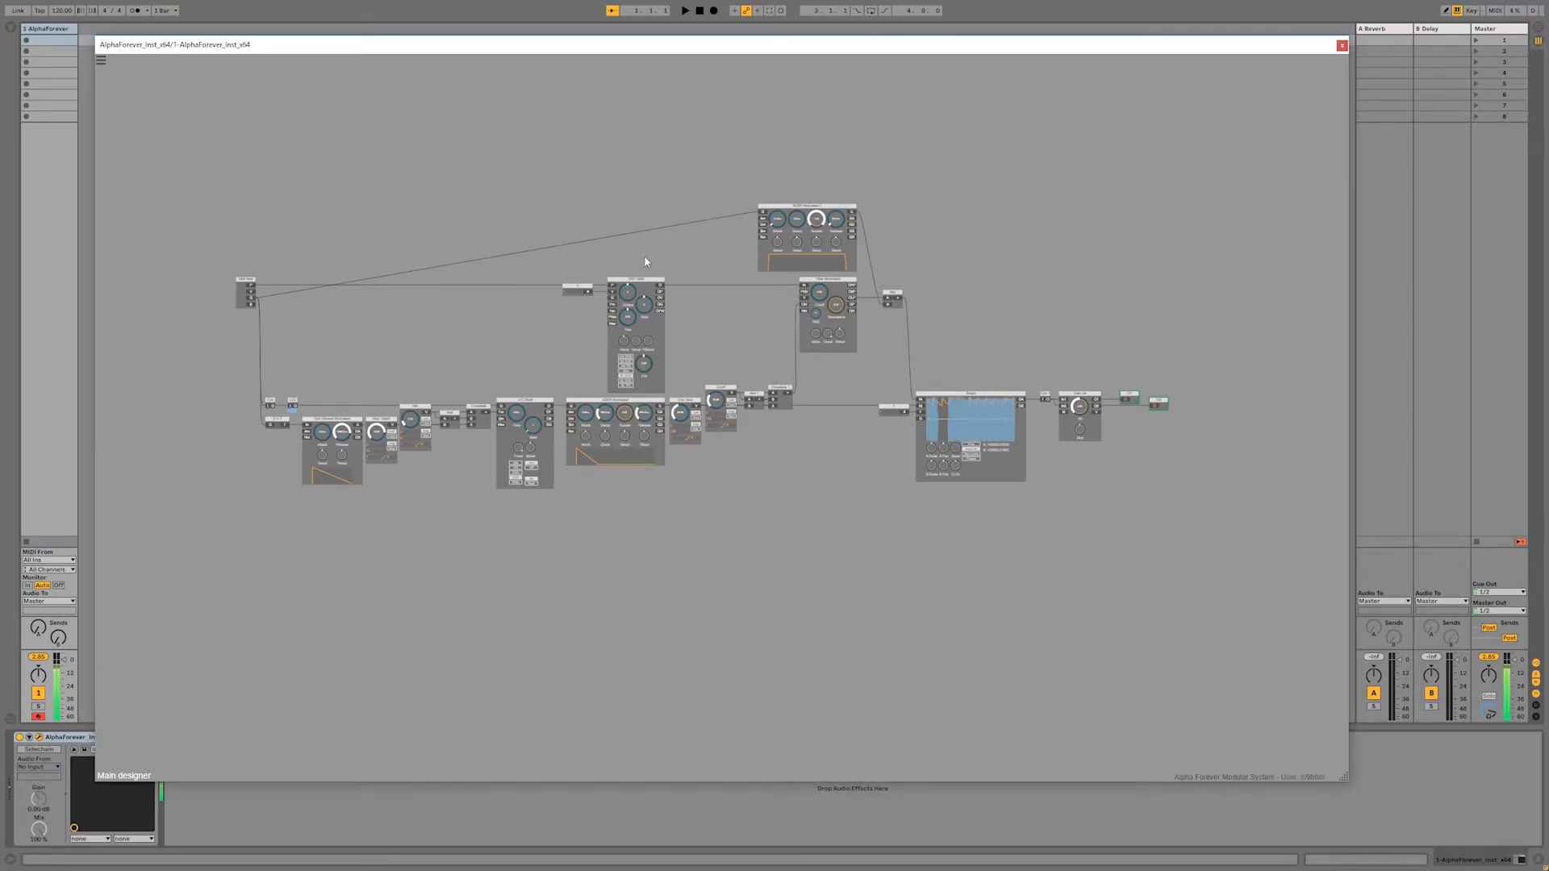
Step: Add a Trg->Gate module below the envelope follower
{"action": "left_click_drag", "start_coordinate": [847, 391], "coordinate": [689, 372]}
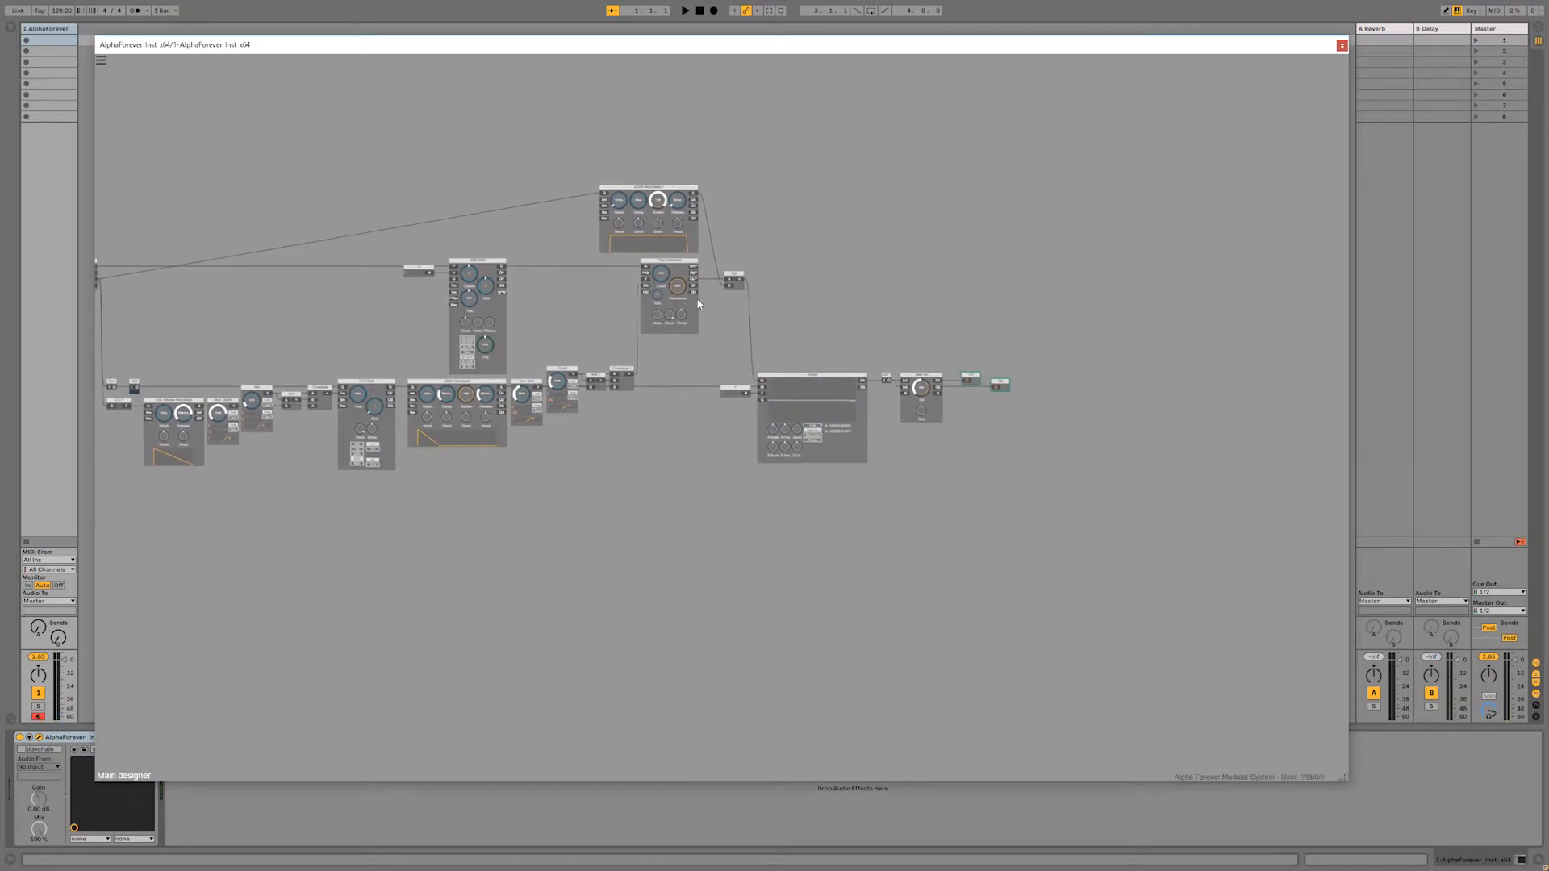
{"action": "scroll", "coordinate": [781, 242], "scroll_direction": "up", "scroll_amount": 4}
{"action": "left_click_drag", "start_coordinate": [837, 342], "coordinate": [1058, 310]}
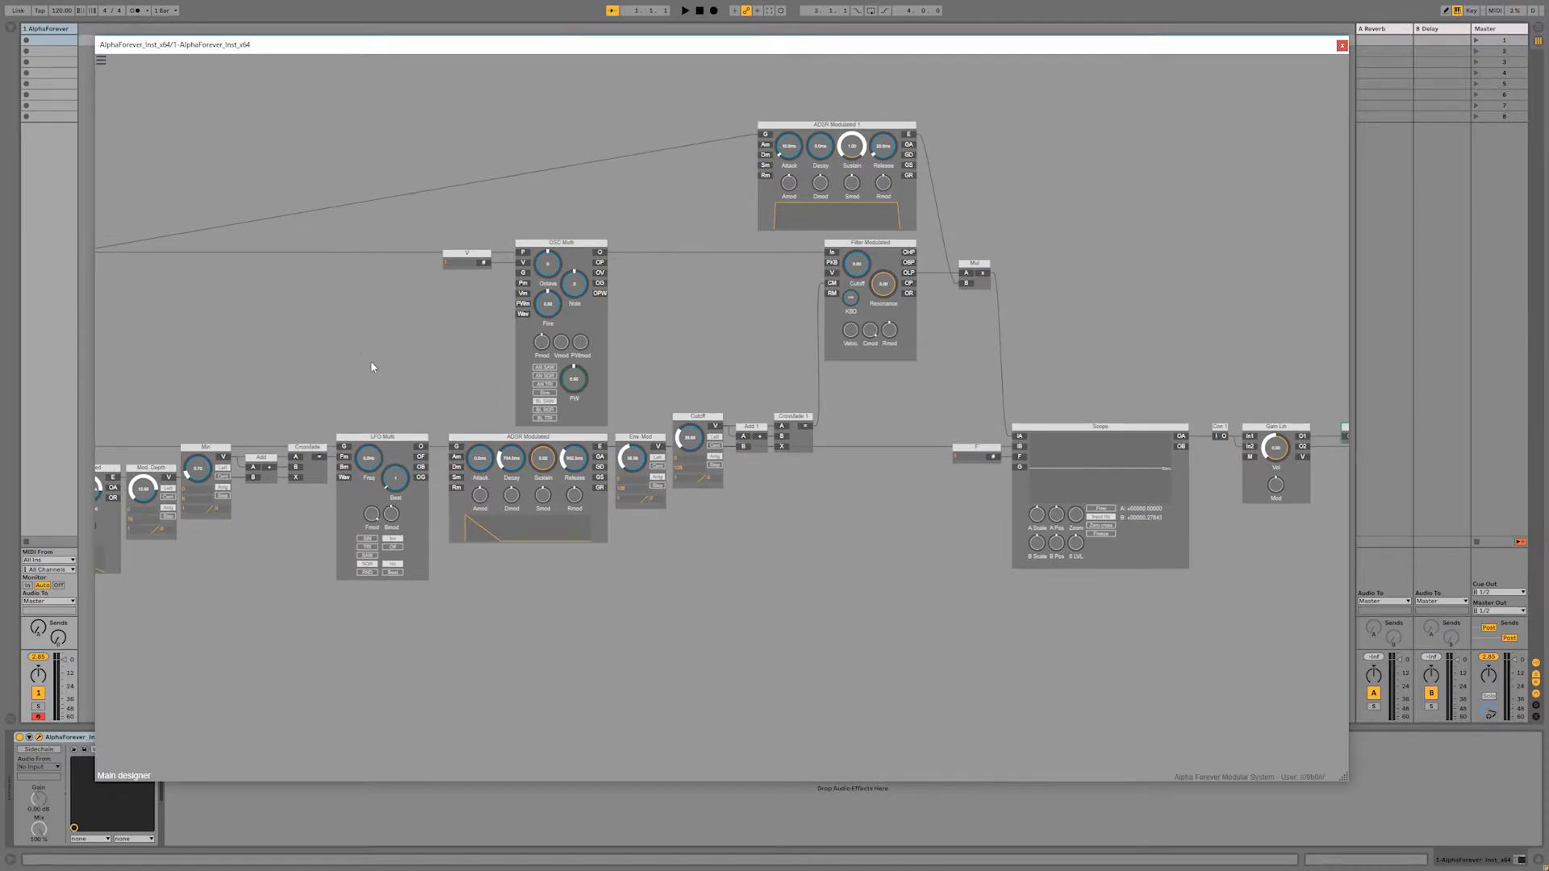
{"action": "left_click_drag", "start_coordinate": [376, 371], "coordinate": [652, 360]}
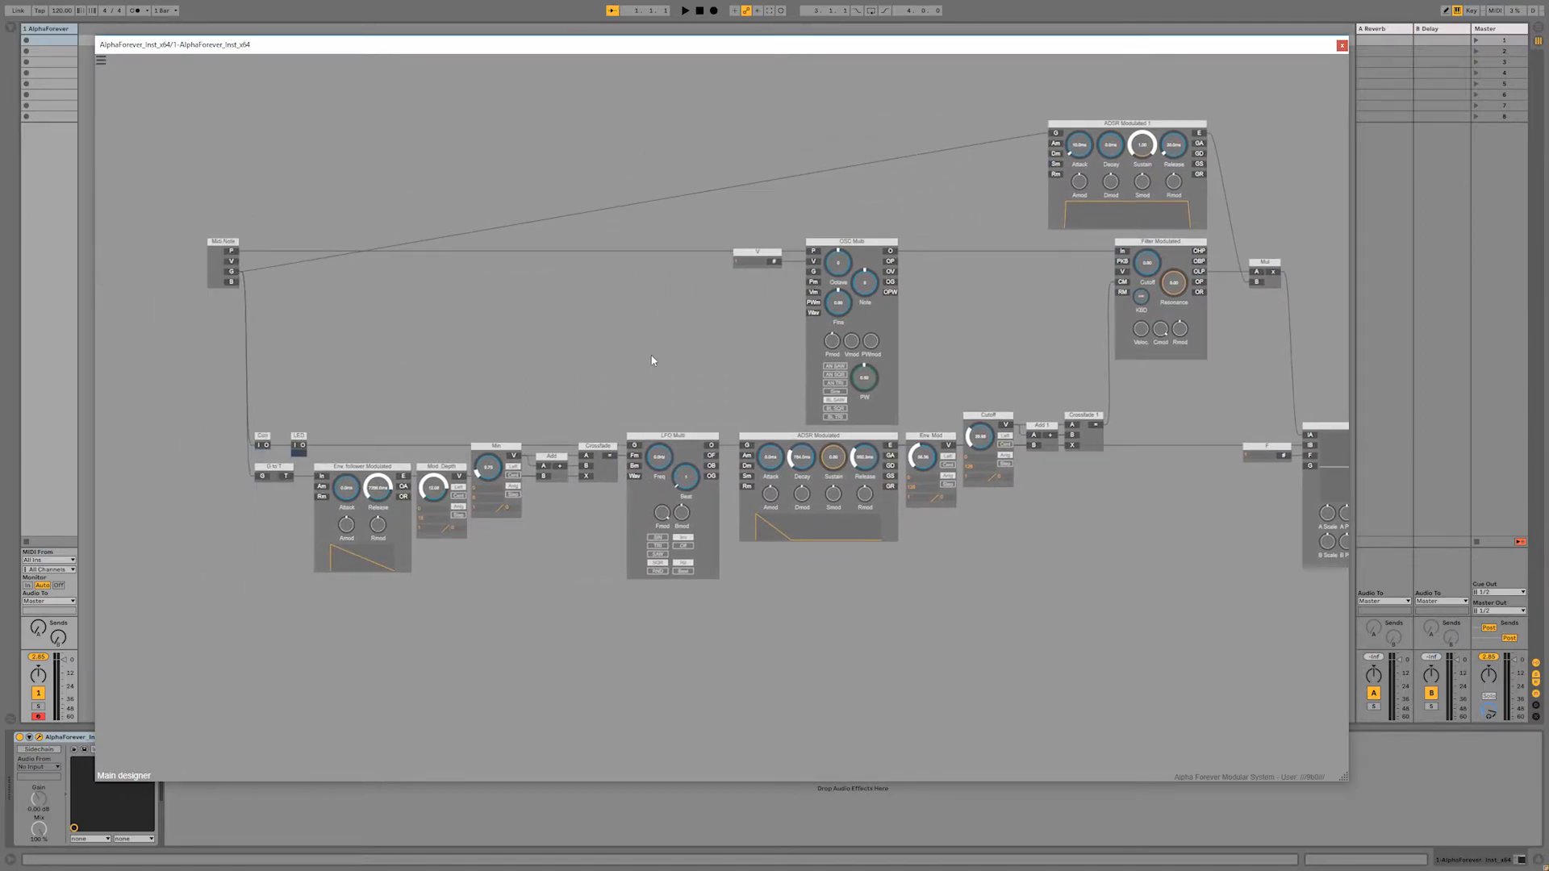
{"action": "scroll", "coordinate": [652, 361], "scroll_direction": "down", "scroll_amount": 3}
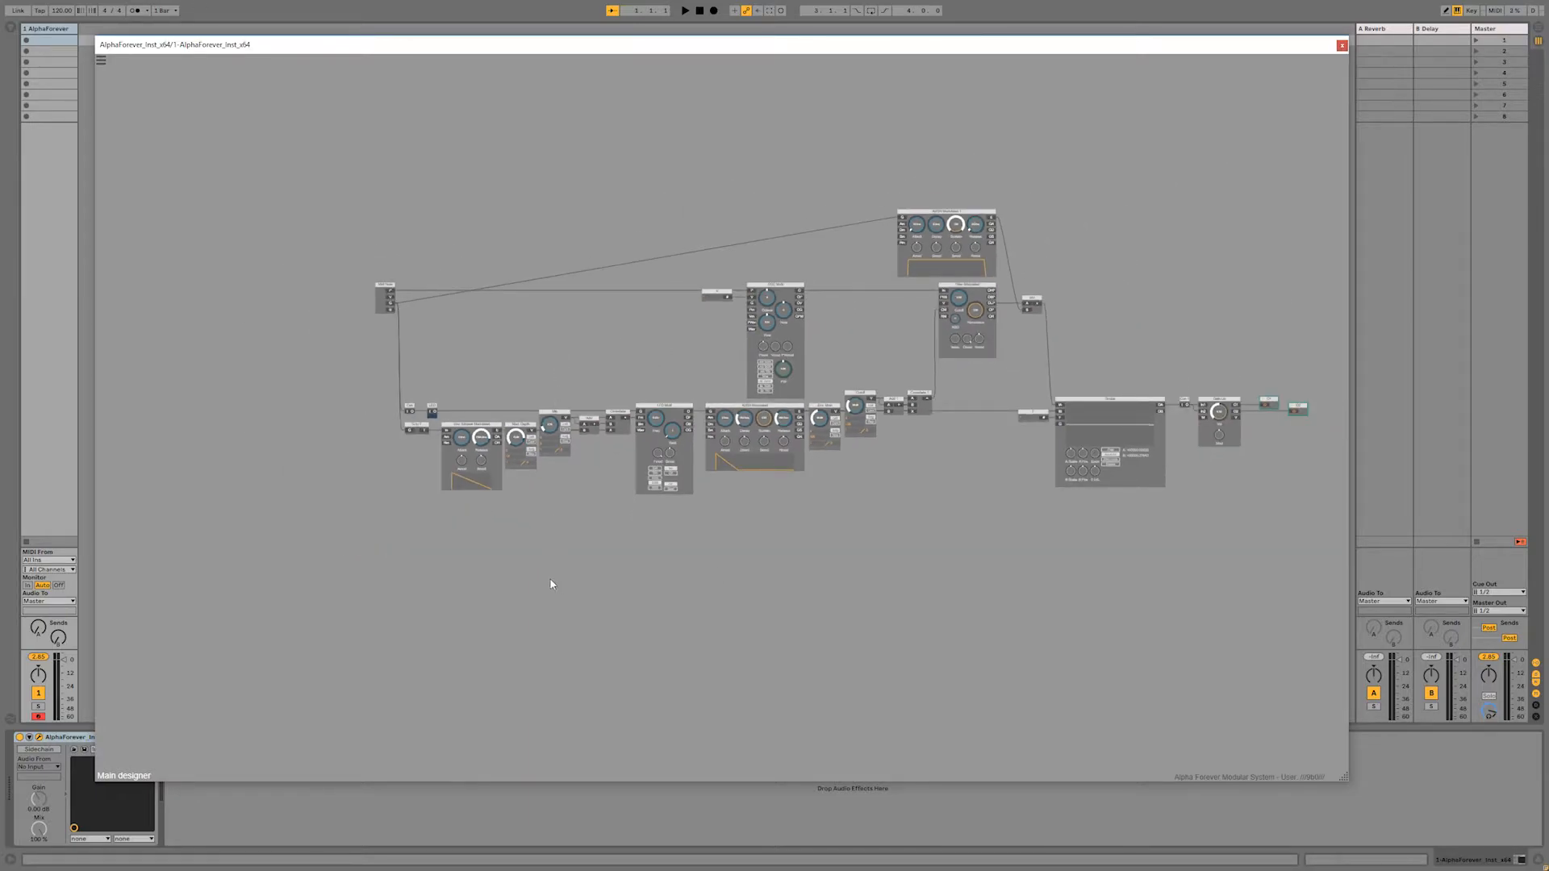
{"action": "scroll", "coordinate": [551, 584], "scroll_direction": "up", "scroll_amount": 2}
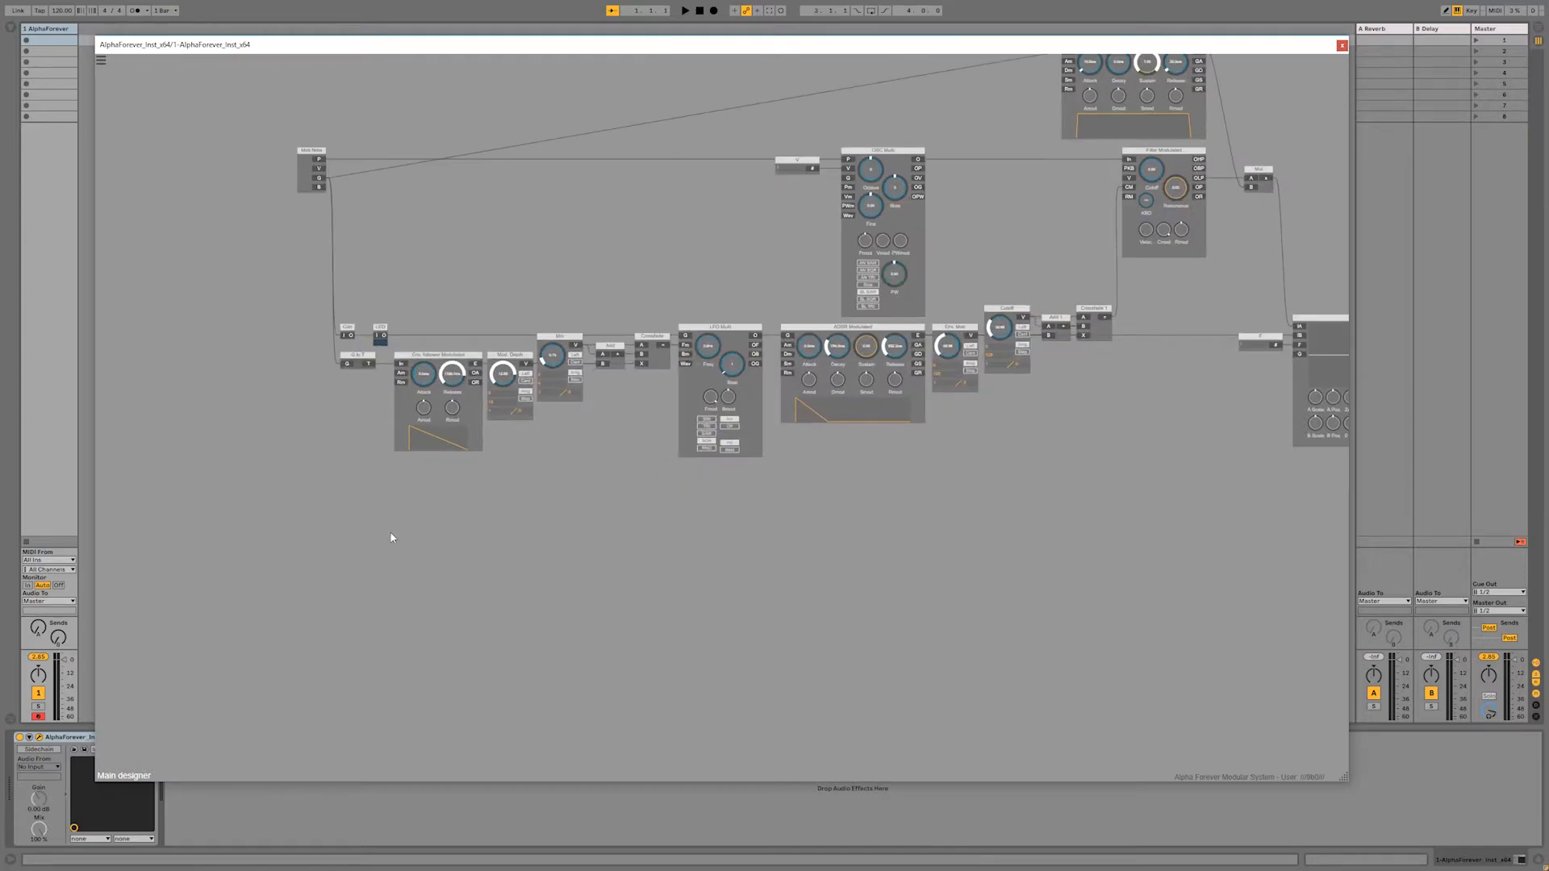
{"action": "right_click", "coordinate": [414, 491]}
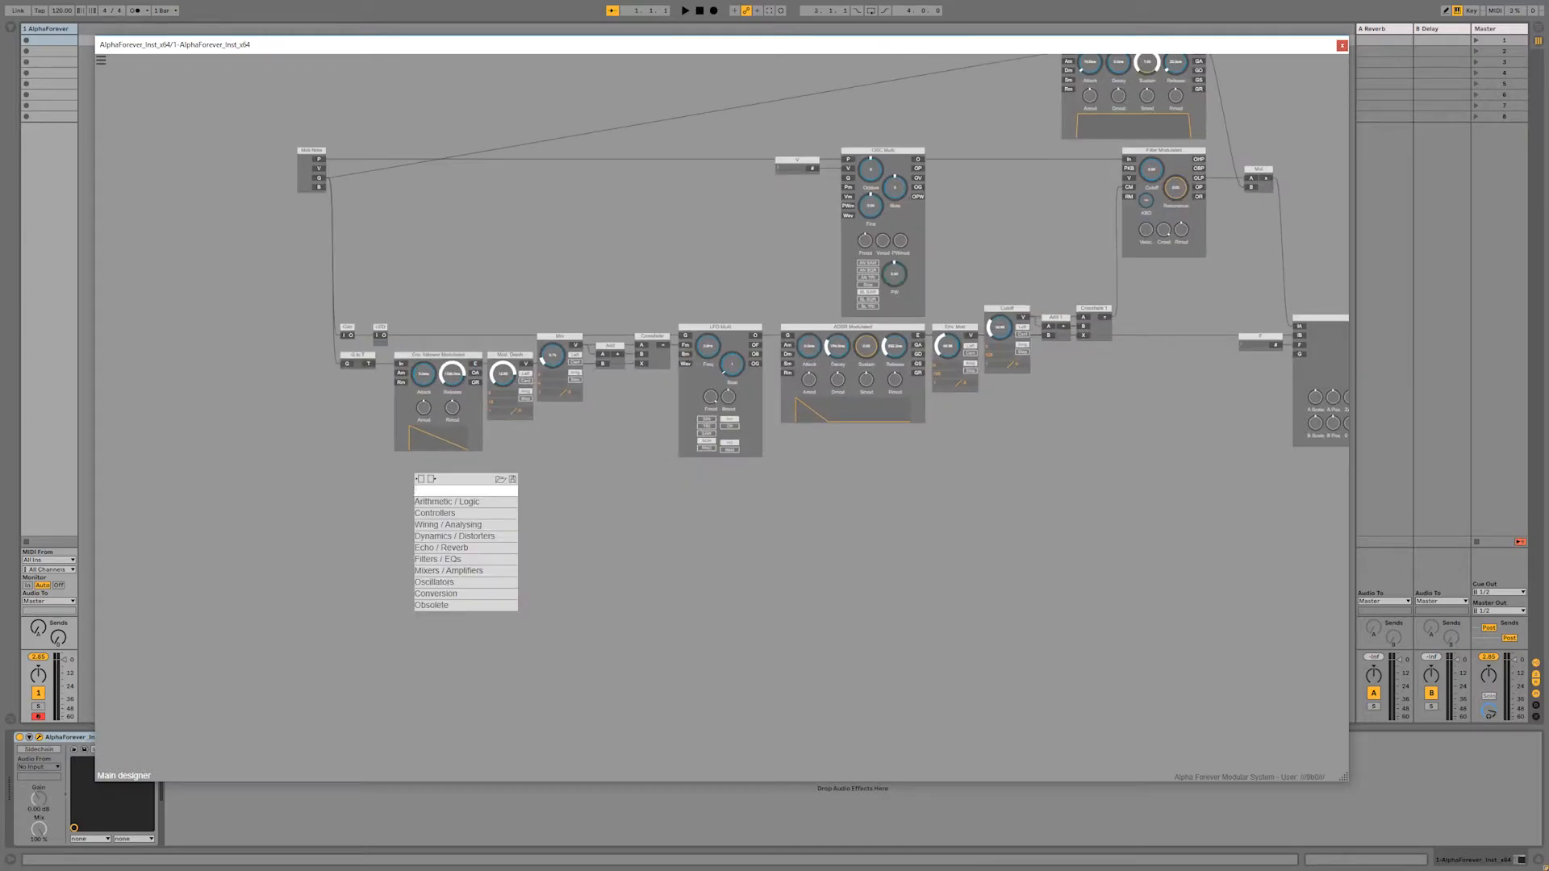
{"action": "type", "text": "trg"}
{"action": "left_click", "coordinate": [553, 504]}
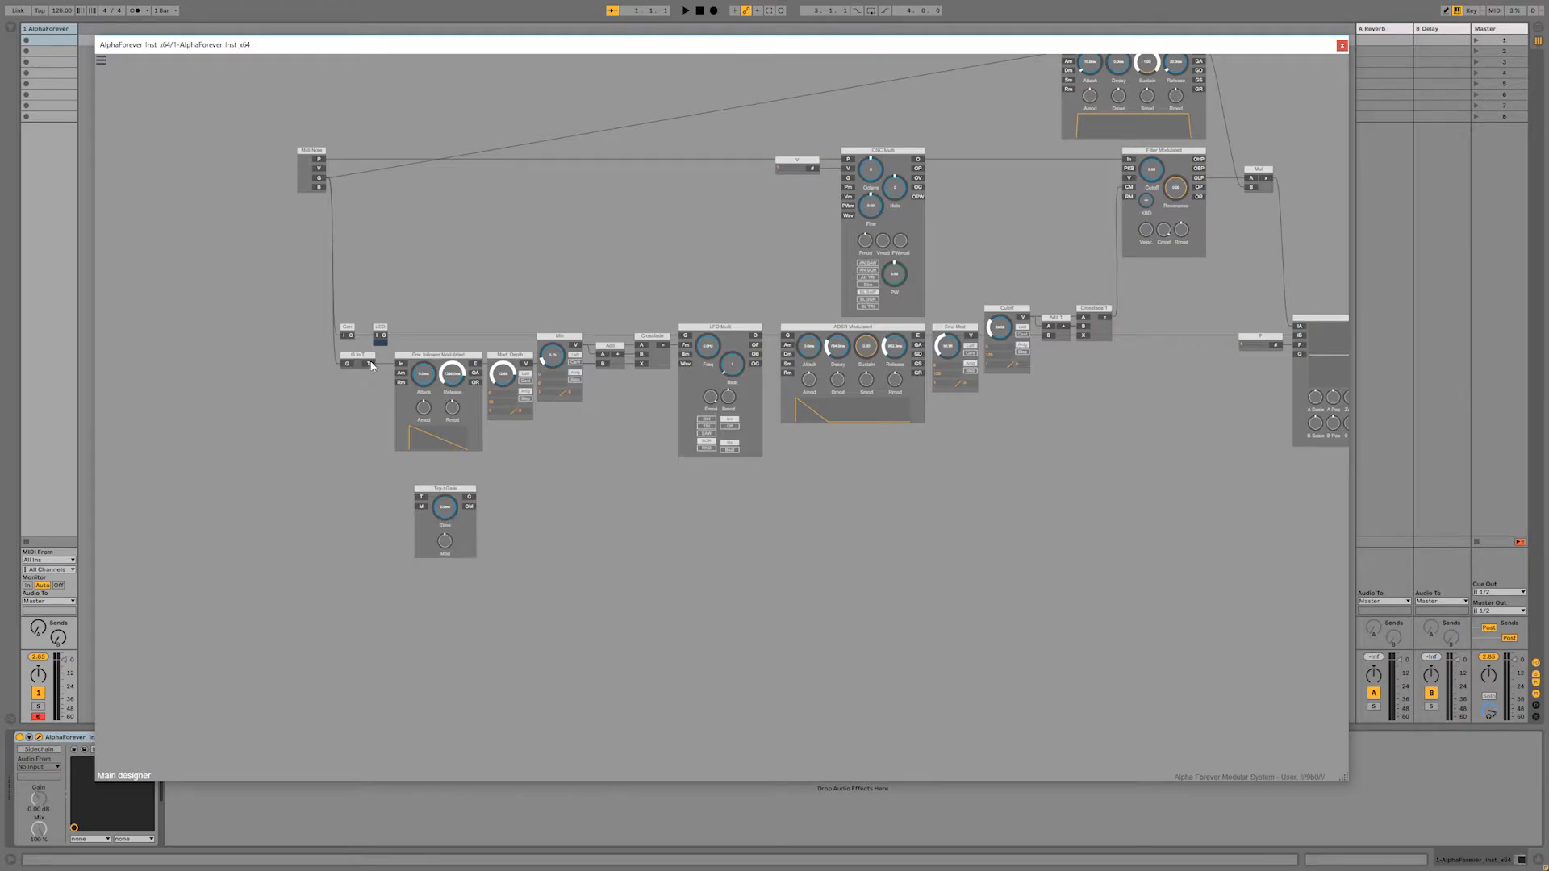
Step: Connect the G to T output to the Trg->Gate's T input and left-align Trg->Gate with the envelope follower
{"action": "scroll", "coordinate": [358, 448], "scroll_direction": "up", "scroll_amount": 2}
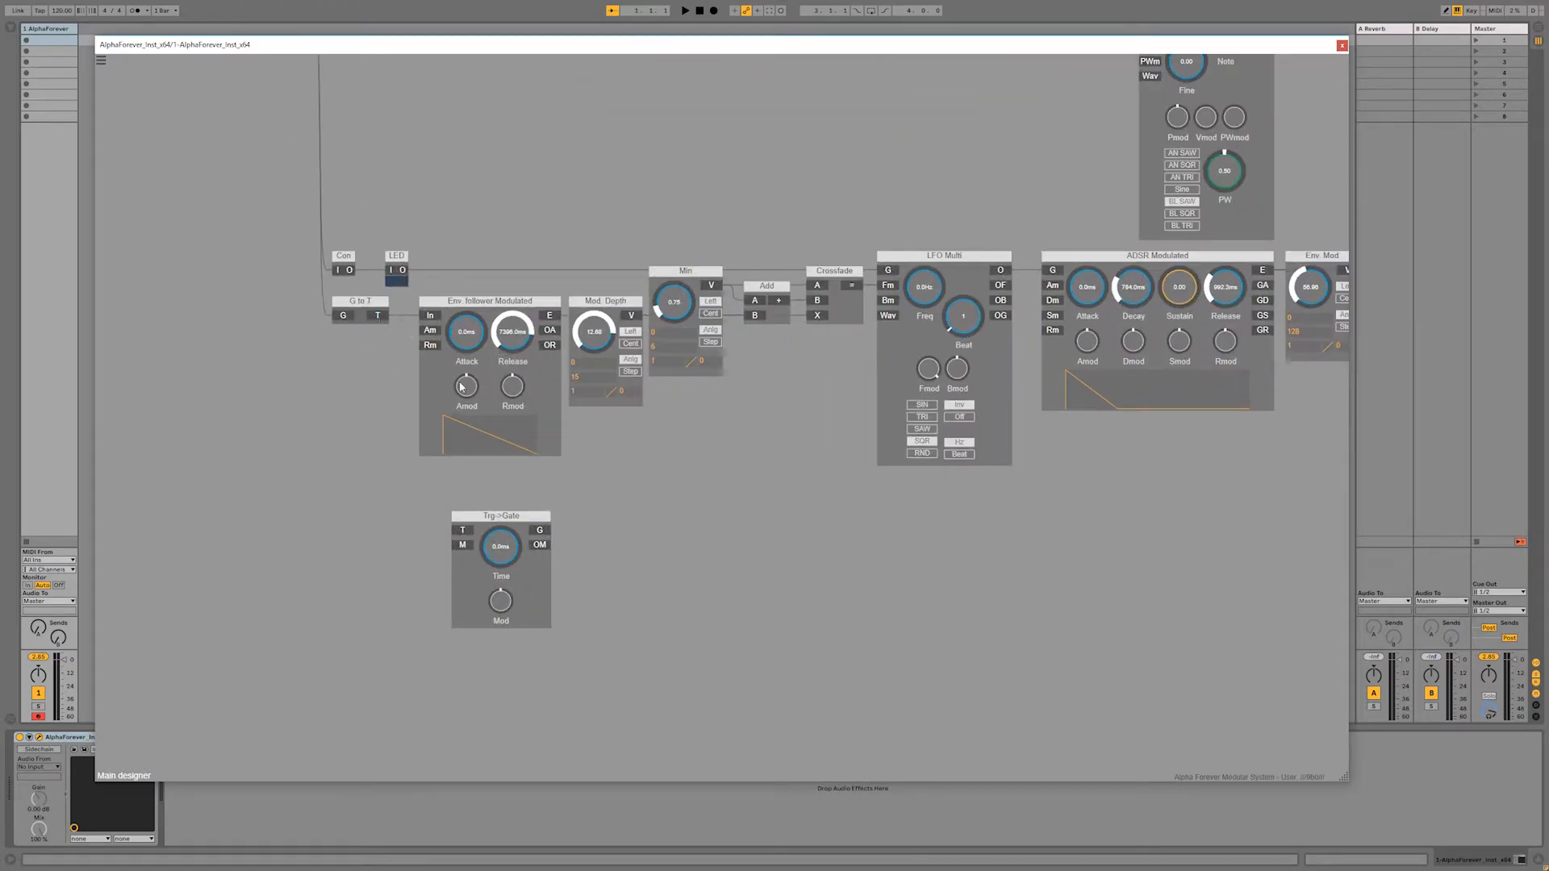
{"action": "left_click_drag", "start_coordinate": [446, 530], "coordinate": [459, 530]}
{"action": "left_click", "coordinate": [495, 519]}
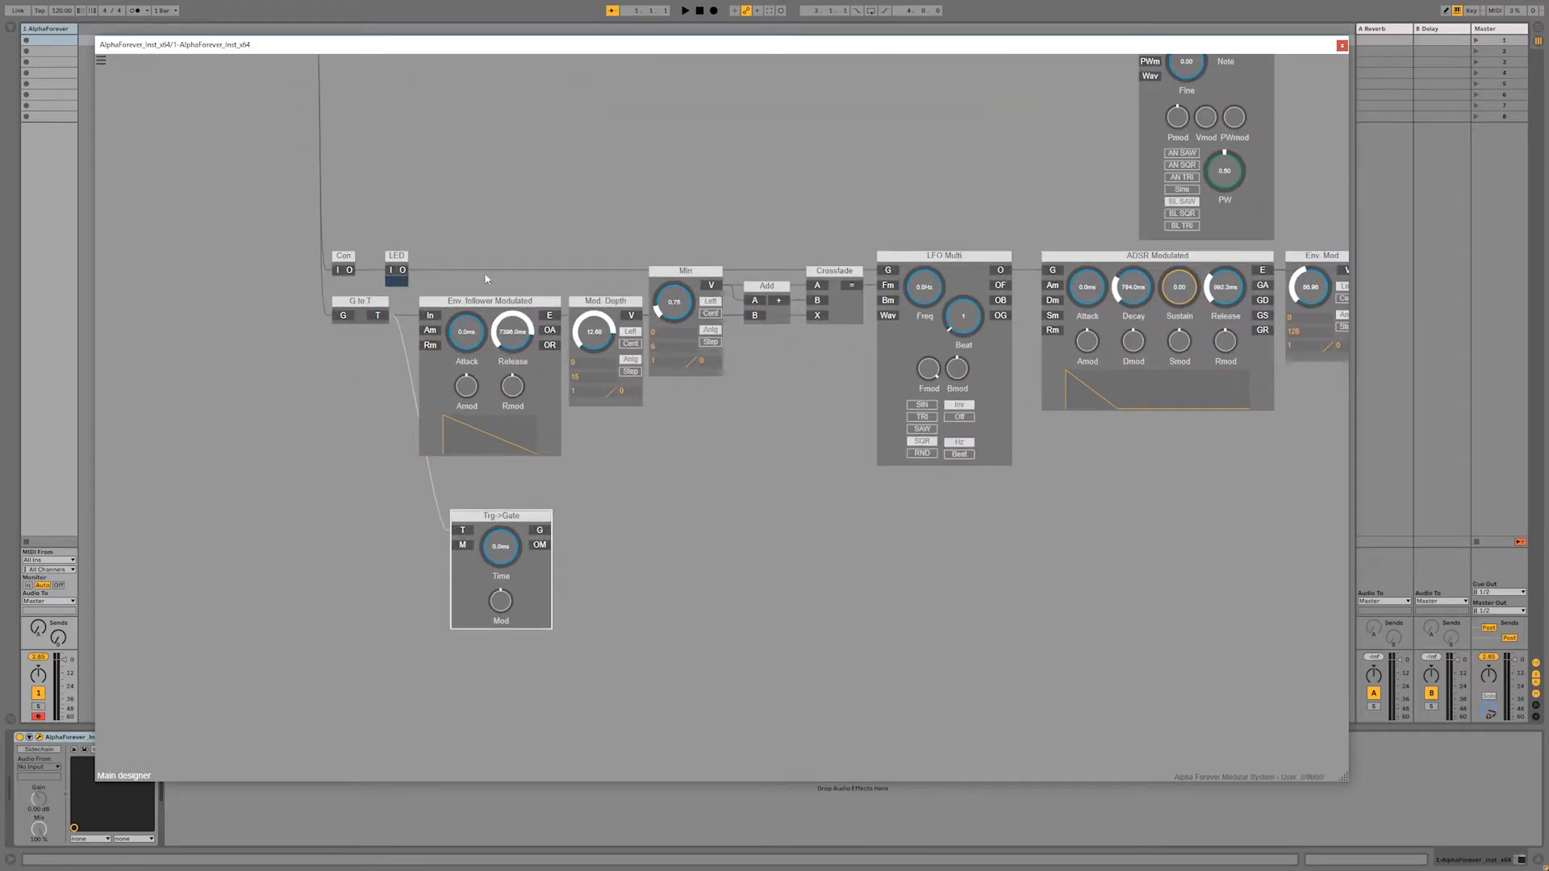
{"action": "left_click", "coordinate": [494, 304], "text": "shift"}
{"action": "key", "text": "l"}
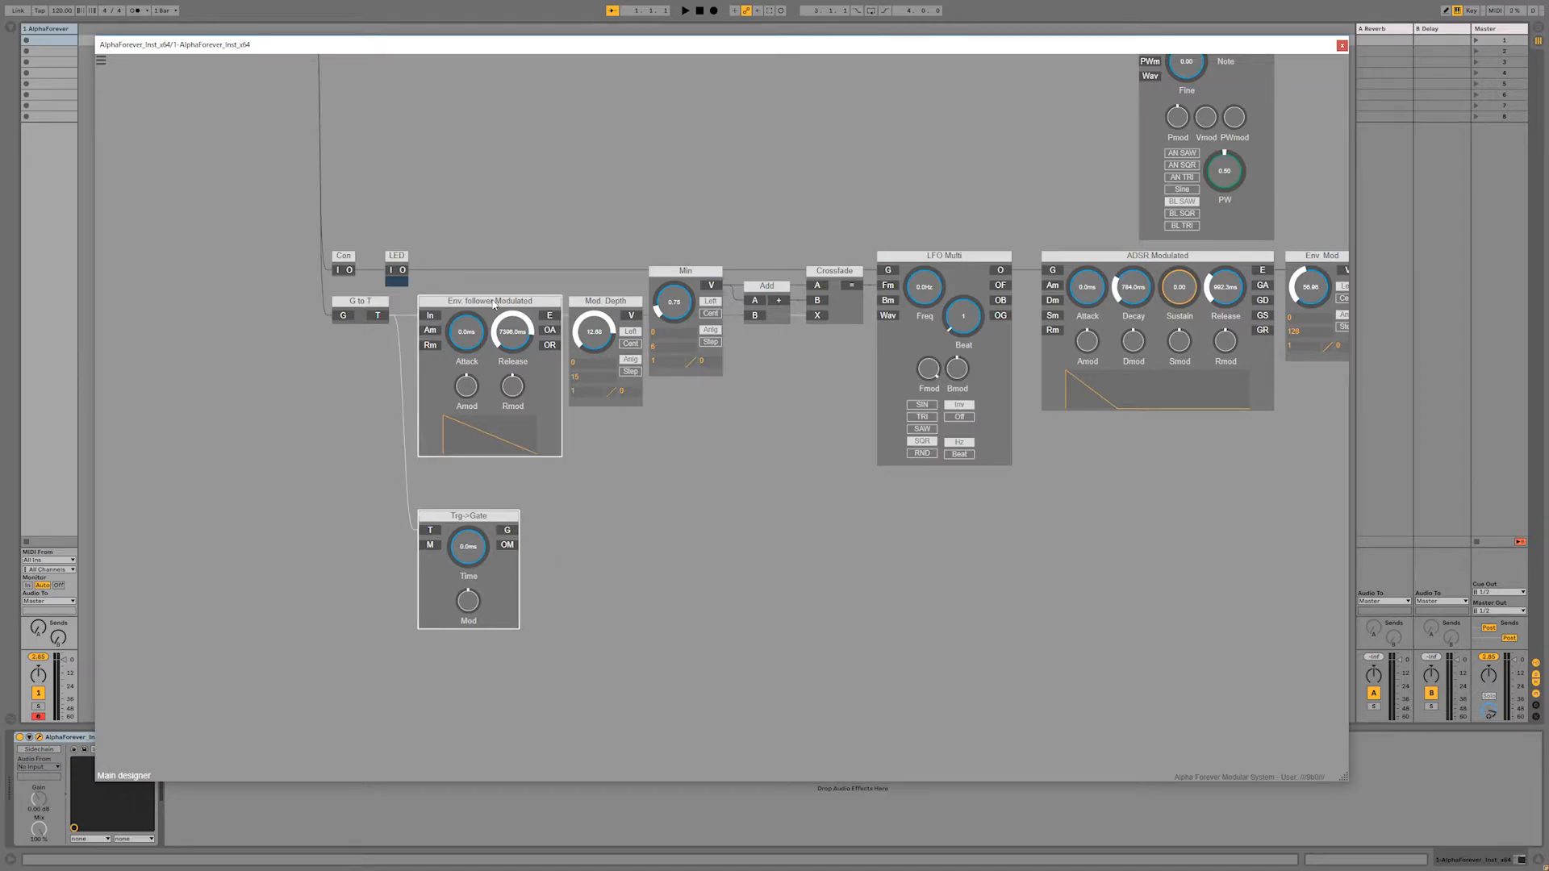
{"action": "left_click", "coordinate": [685, 477]}
Step: Move the final output modules further right to open a gap after the main Scope
{"action": "scroll", "coordinate": [690, 517], "scroll_direction": "down", "scroll_amount": 3}
{"action": "left_click_drag", "start_coordinate": [823, 548], "coordinate": [438, 552]}
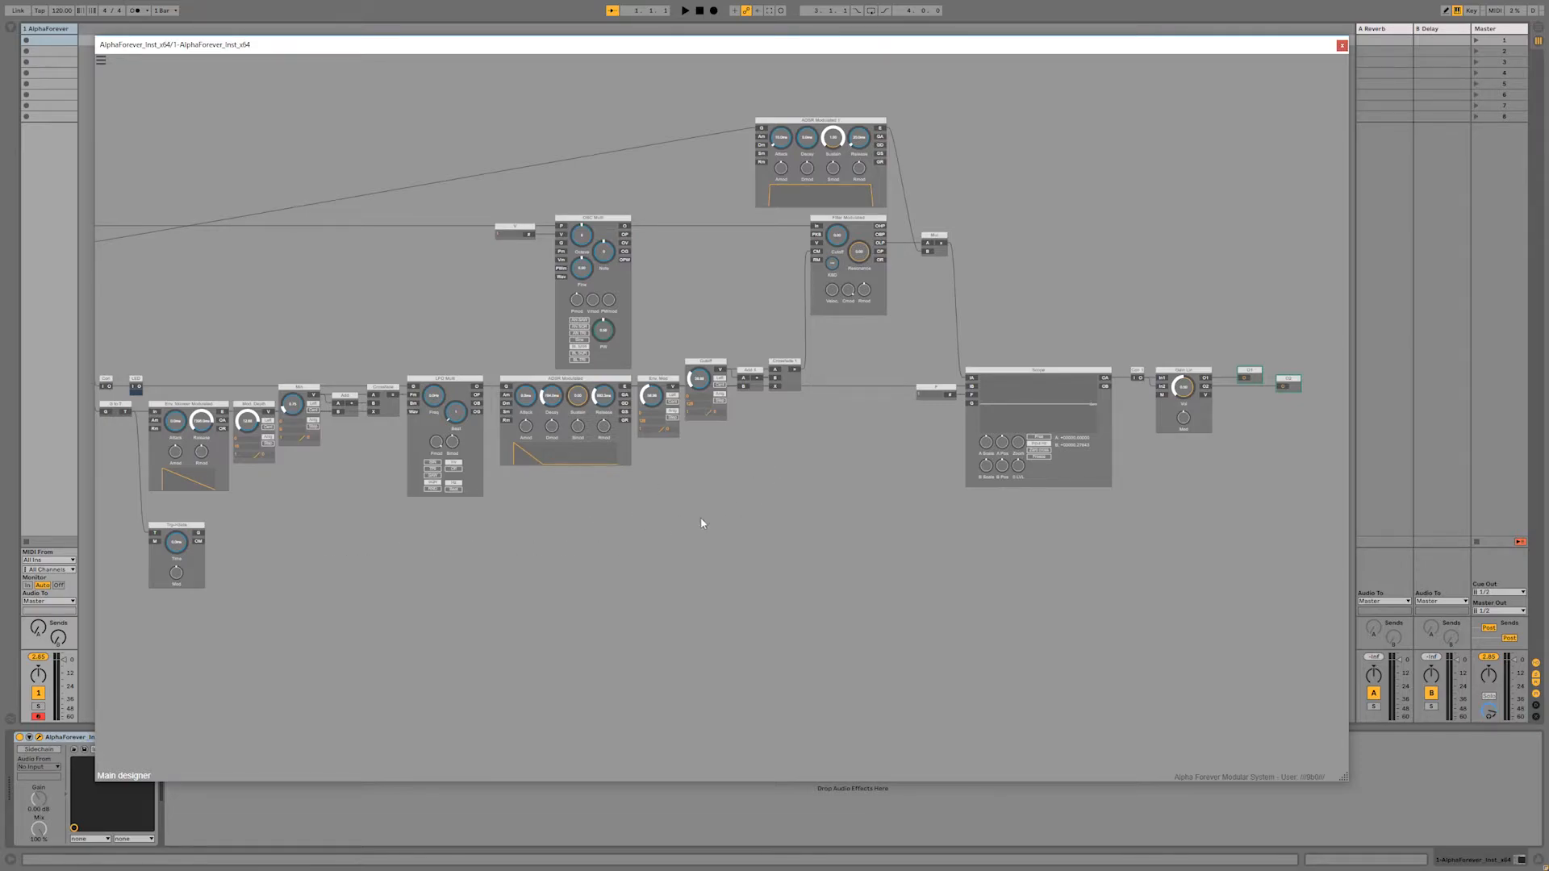
{"action": "left_click_drag", "start_coordinate": [1128, 343], "coordinate": [1351, 482]}
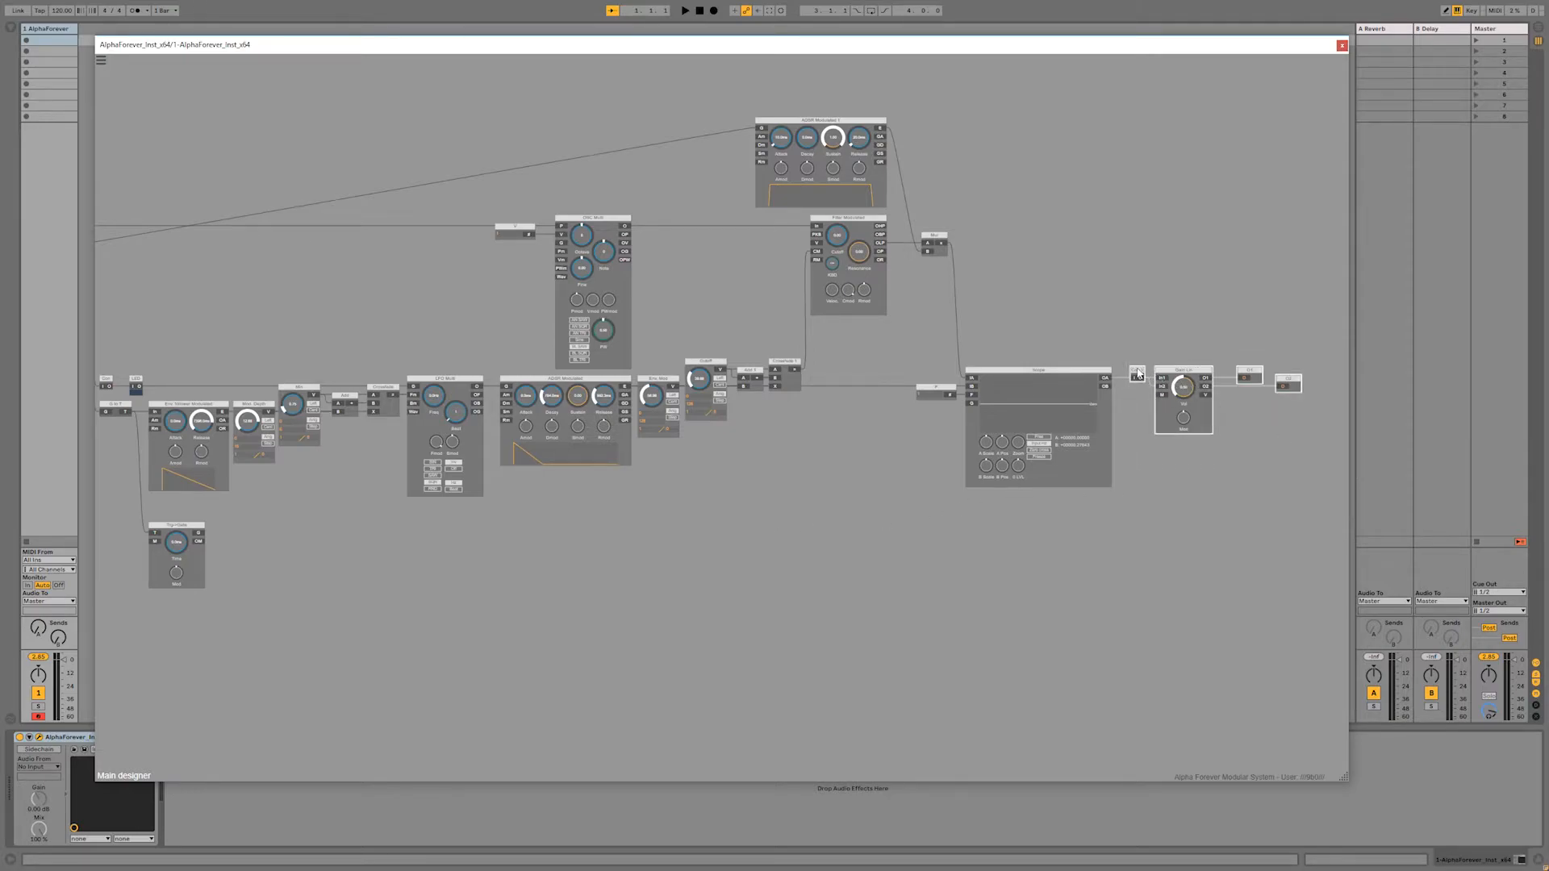
{"action": "left_click_drag", "start_coordinate": [1139, 373], "coordinate": [1304, 376]}
Step: Insert a Mixer 4 Lin module on the main Scope's output, ahead of the output modules
{"action": "right_click", "coordinate": [1110, 381]}
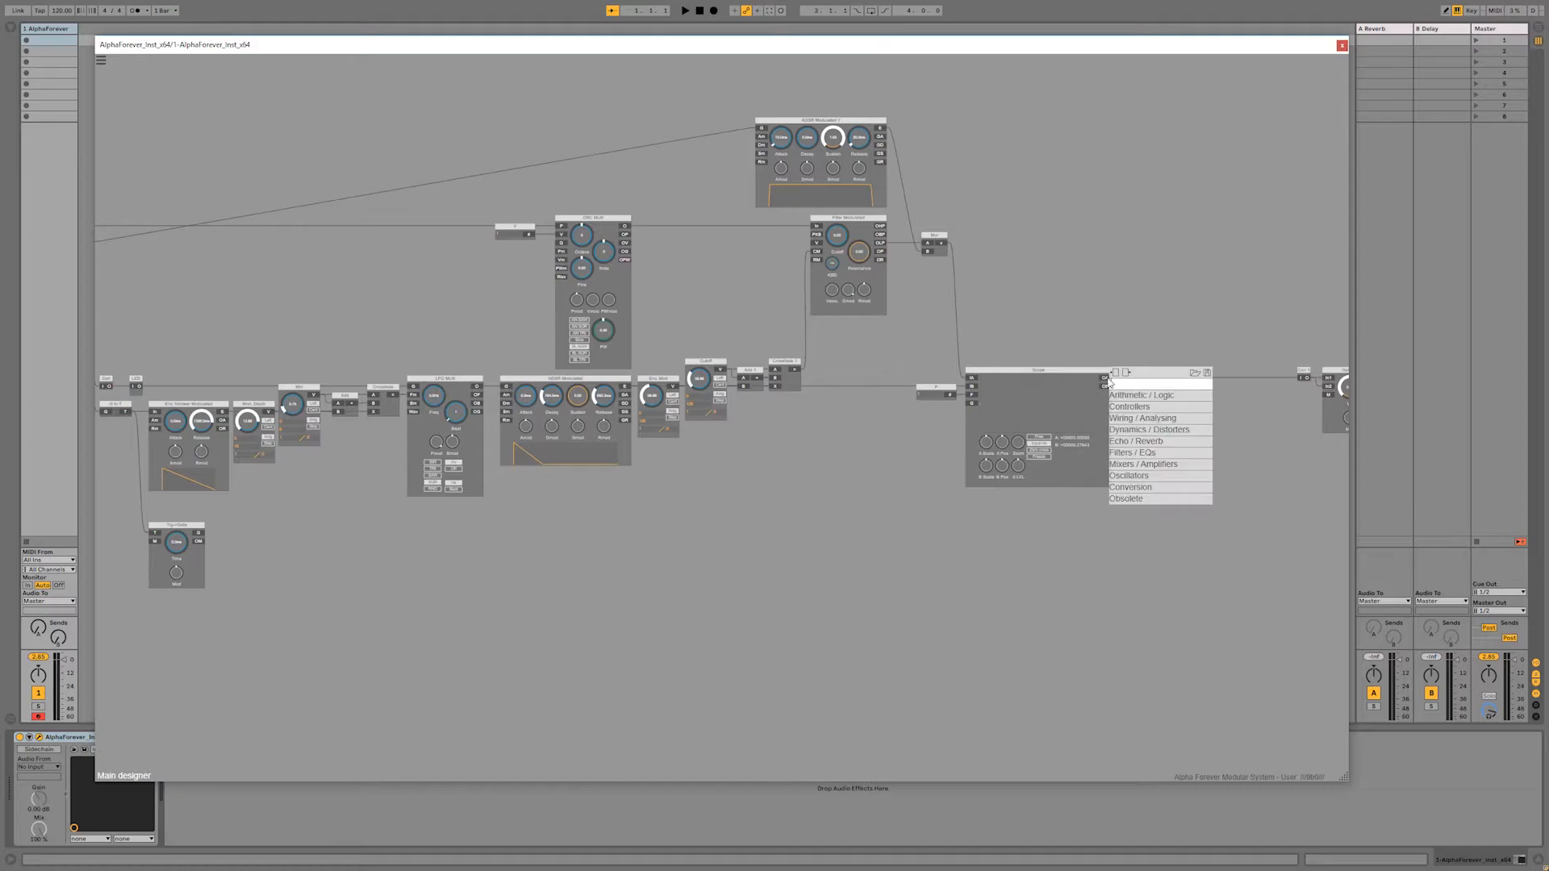
{"action": "type", "text": "sc"}
{"action": "key", "text": "BackSpace"}
{"action": "key", "text": "BackSpace"}
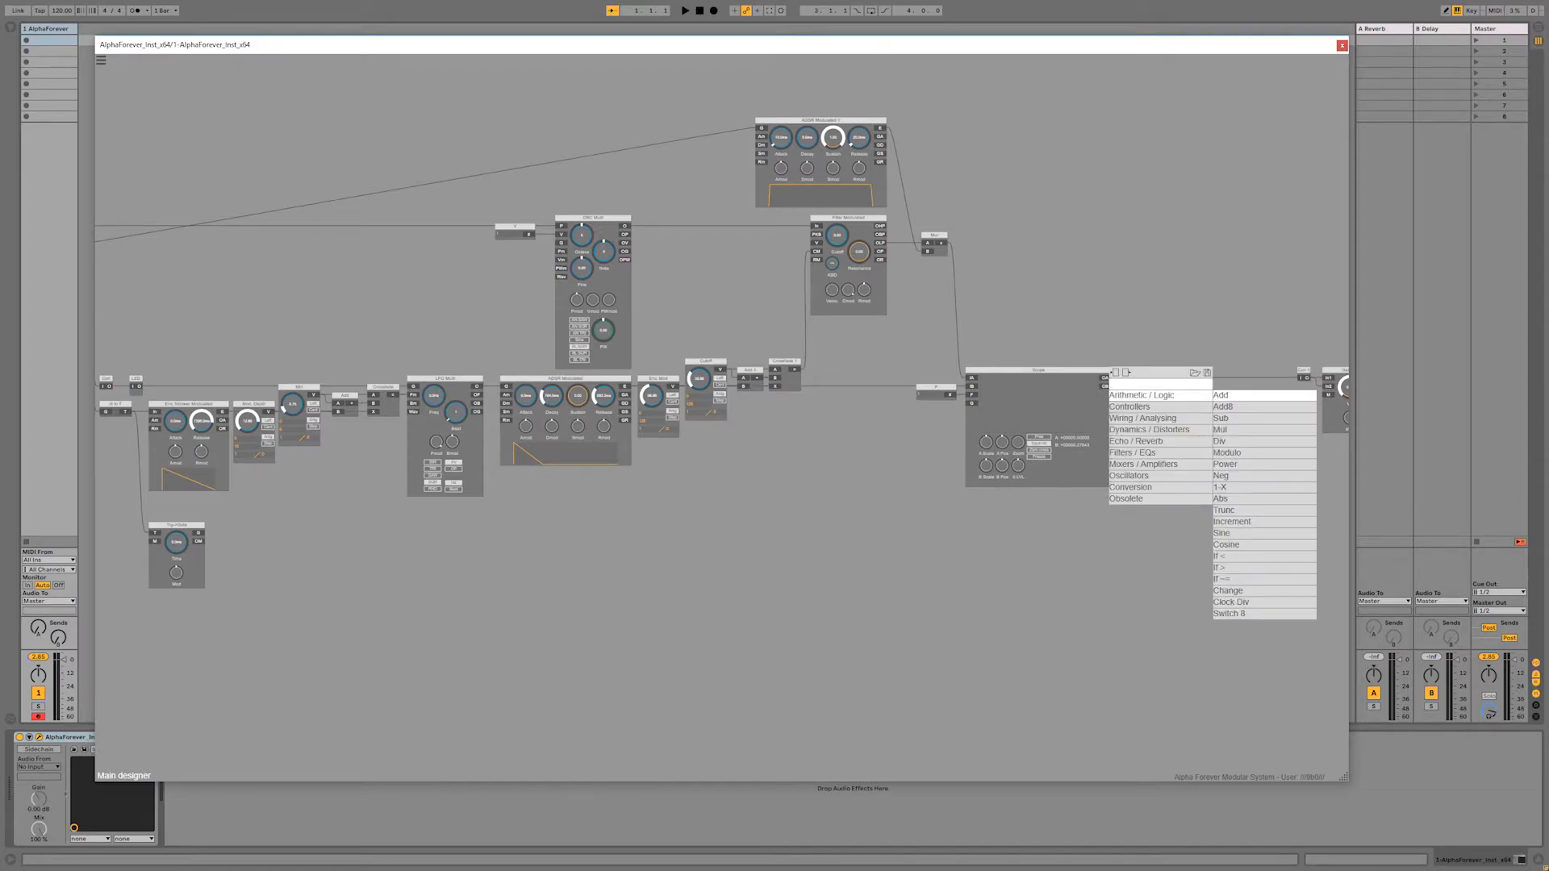
{"action": "type", "text": "mix"}
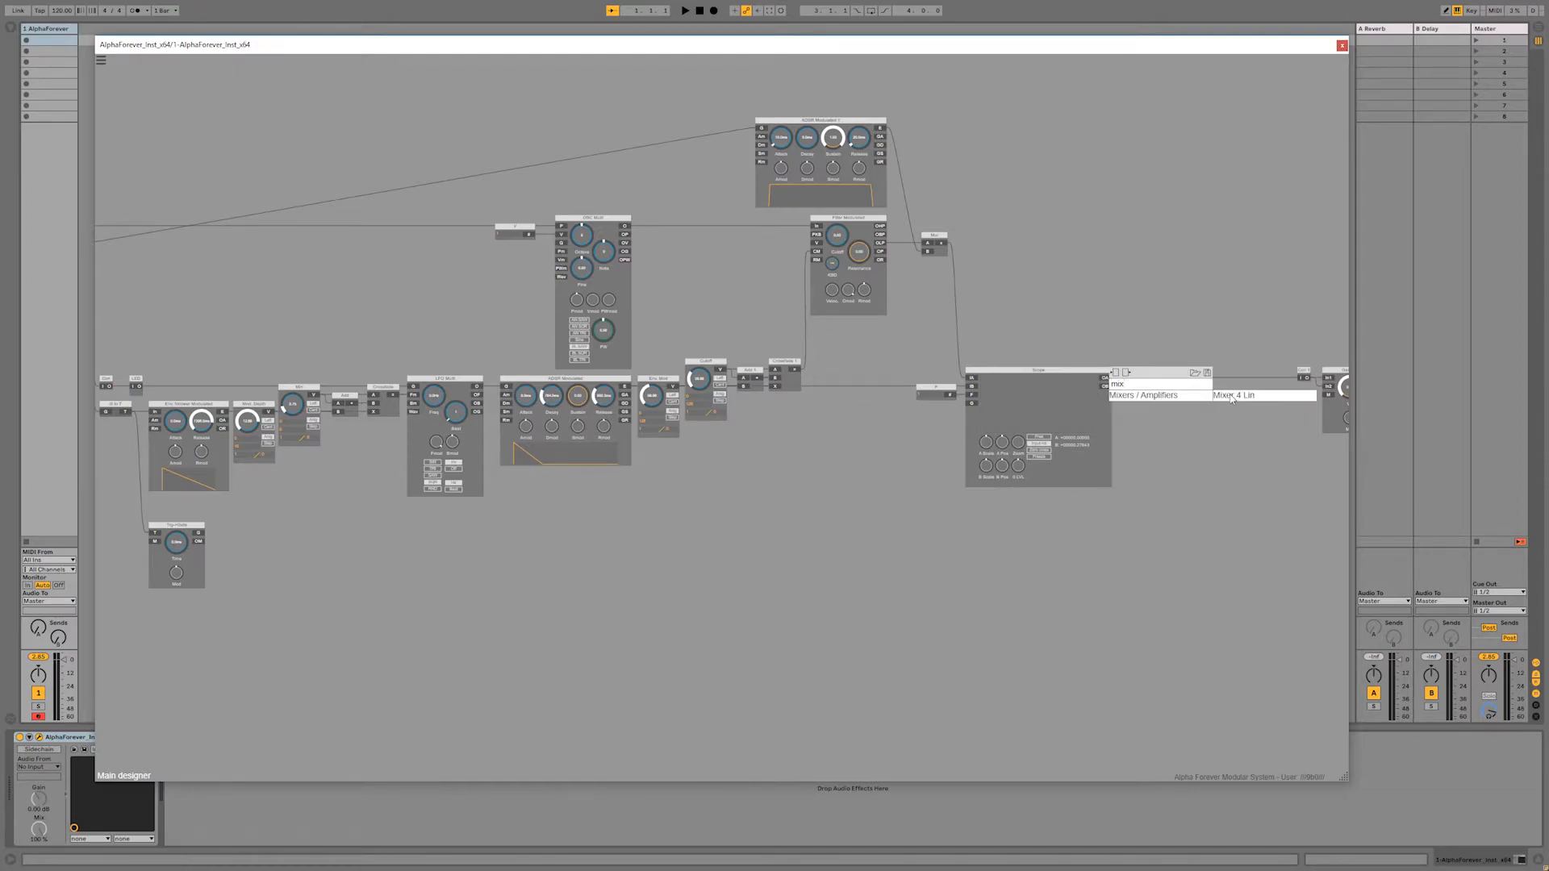
{"action": "left_click", "coordinate": [1226, 397]}
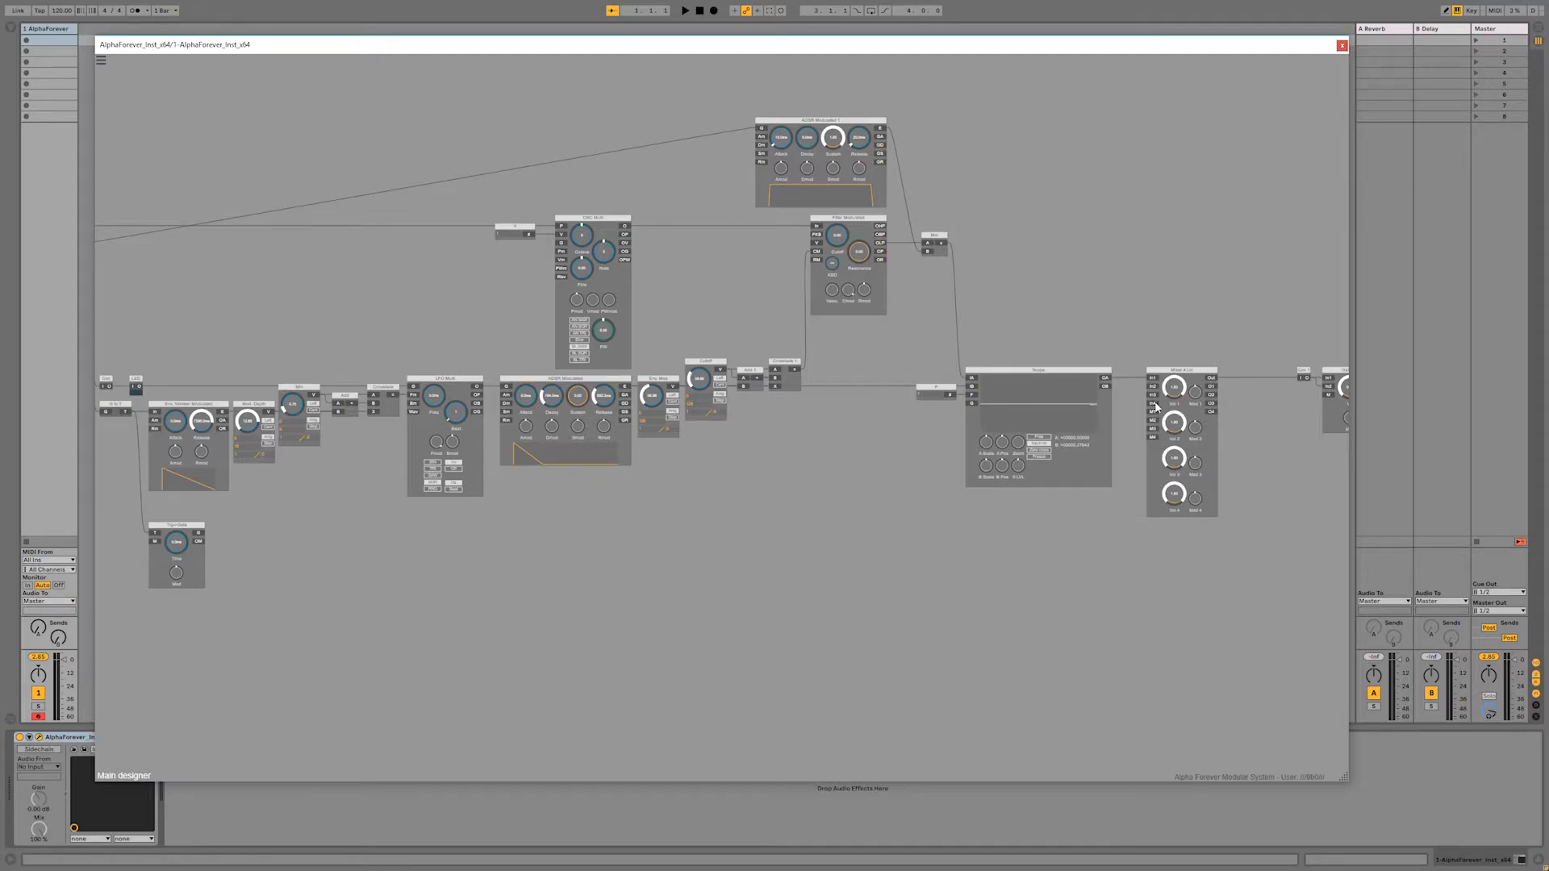
Step: Add a second Mixer 4 Lin feeding the first mixer's M4 input and place it well to the right of Trg->Gate
{"action": "right_click", "coordinate": [1155, 440]}
{"action": "type", "text": "mix"}
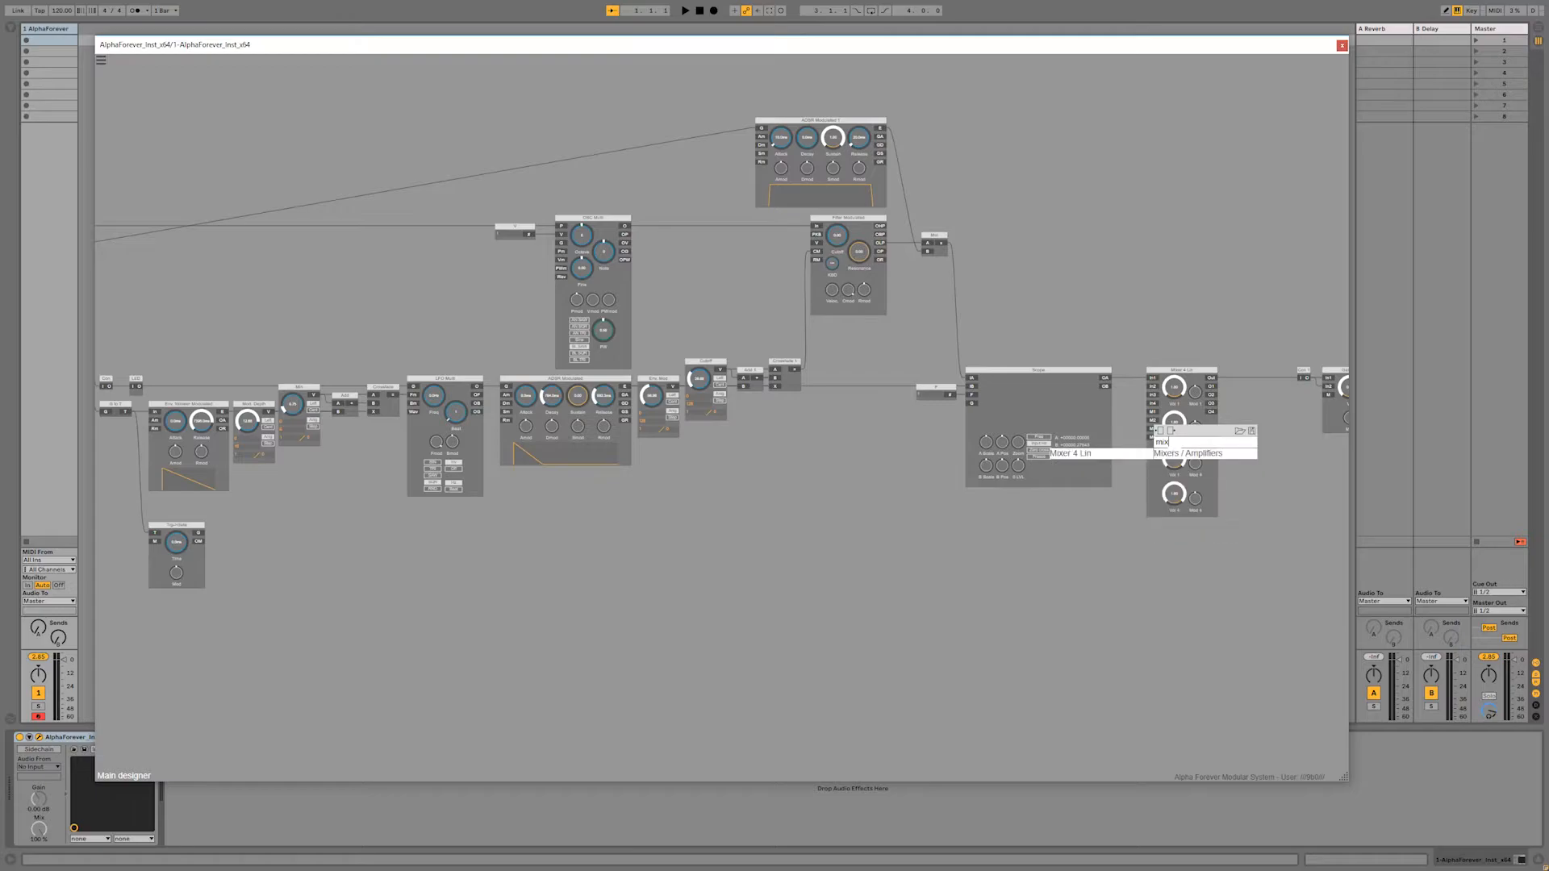
{"action": "left_click", "coordinate": [1082, 457]}
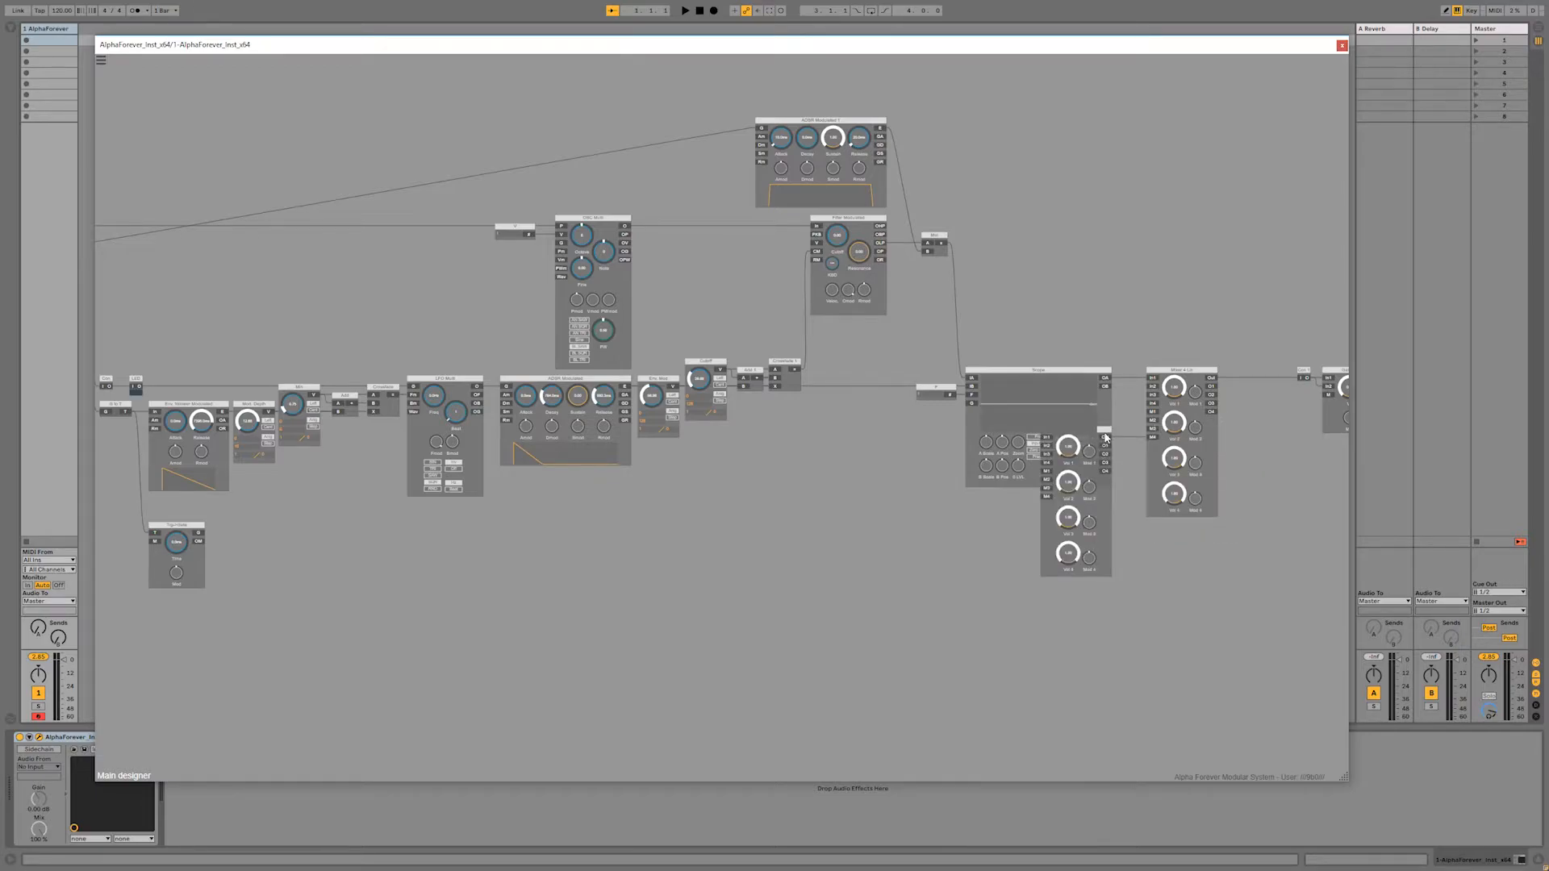
{"action": "left_click_drag", "start_coordinate": [1106, 437], "coordinate": [377, 533]}
{"action": "left_click_drag", "start_coordinate": [327, 523], "coordinate": [771, 529]}
{"action": "scroll", "coordinate": [771, 530], "scroll_direction": "up", "scroll_amount": 3}
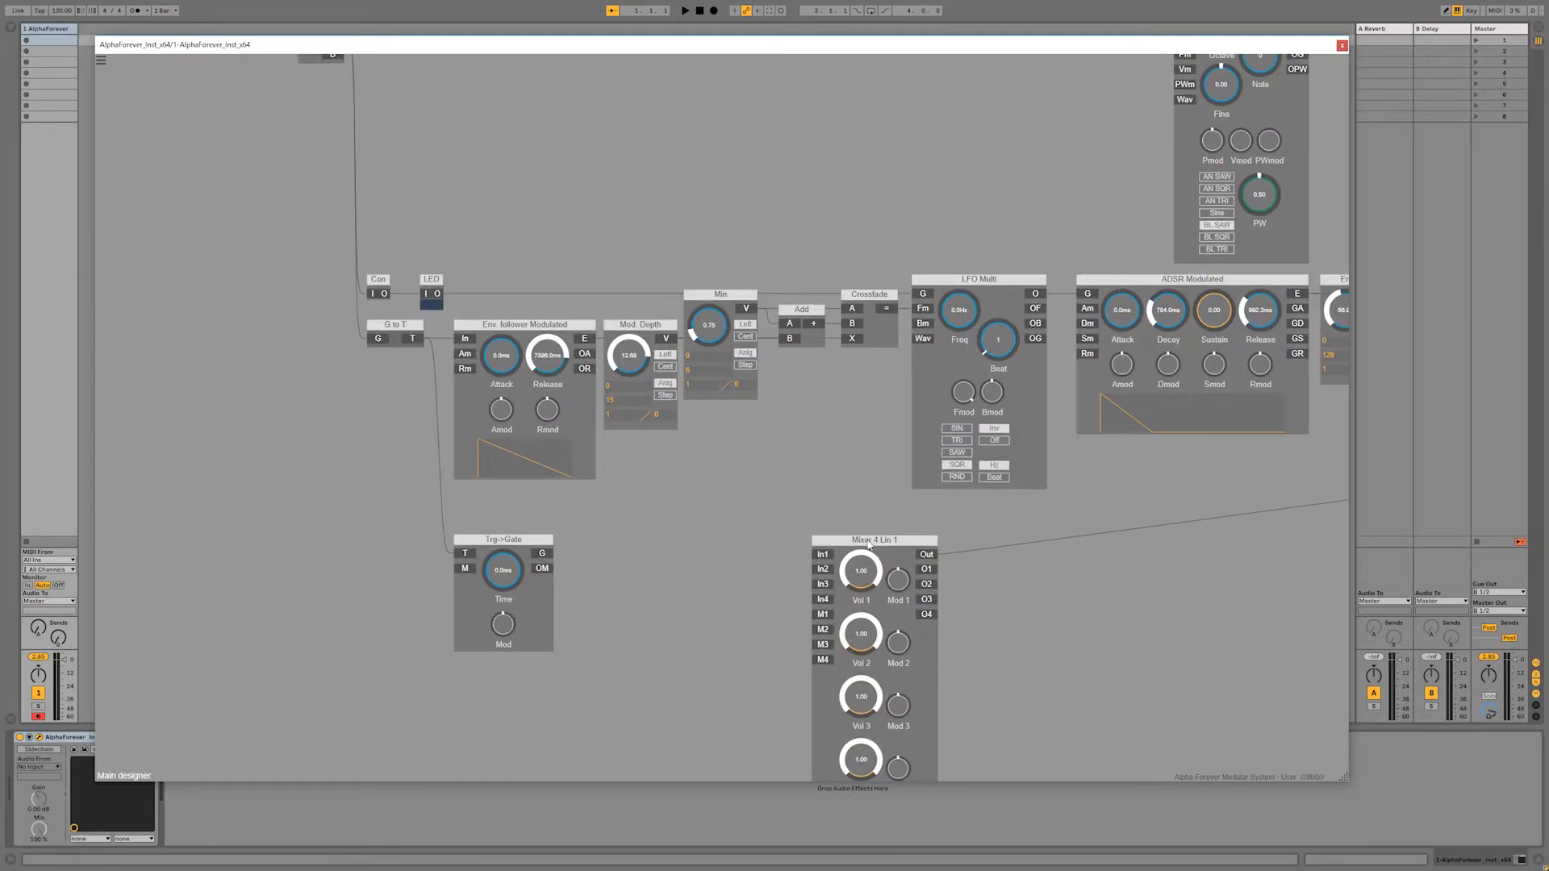
{"action": "left_click_drag", "start_coordinate": [870, 537], "coordinate": [1061, 538]}
Step: Add a Scope on Trg->Gate's G output and connect its OA output to In1 of the second mixer
{"action": "right_click", "coordinate": [539, 552]}
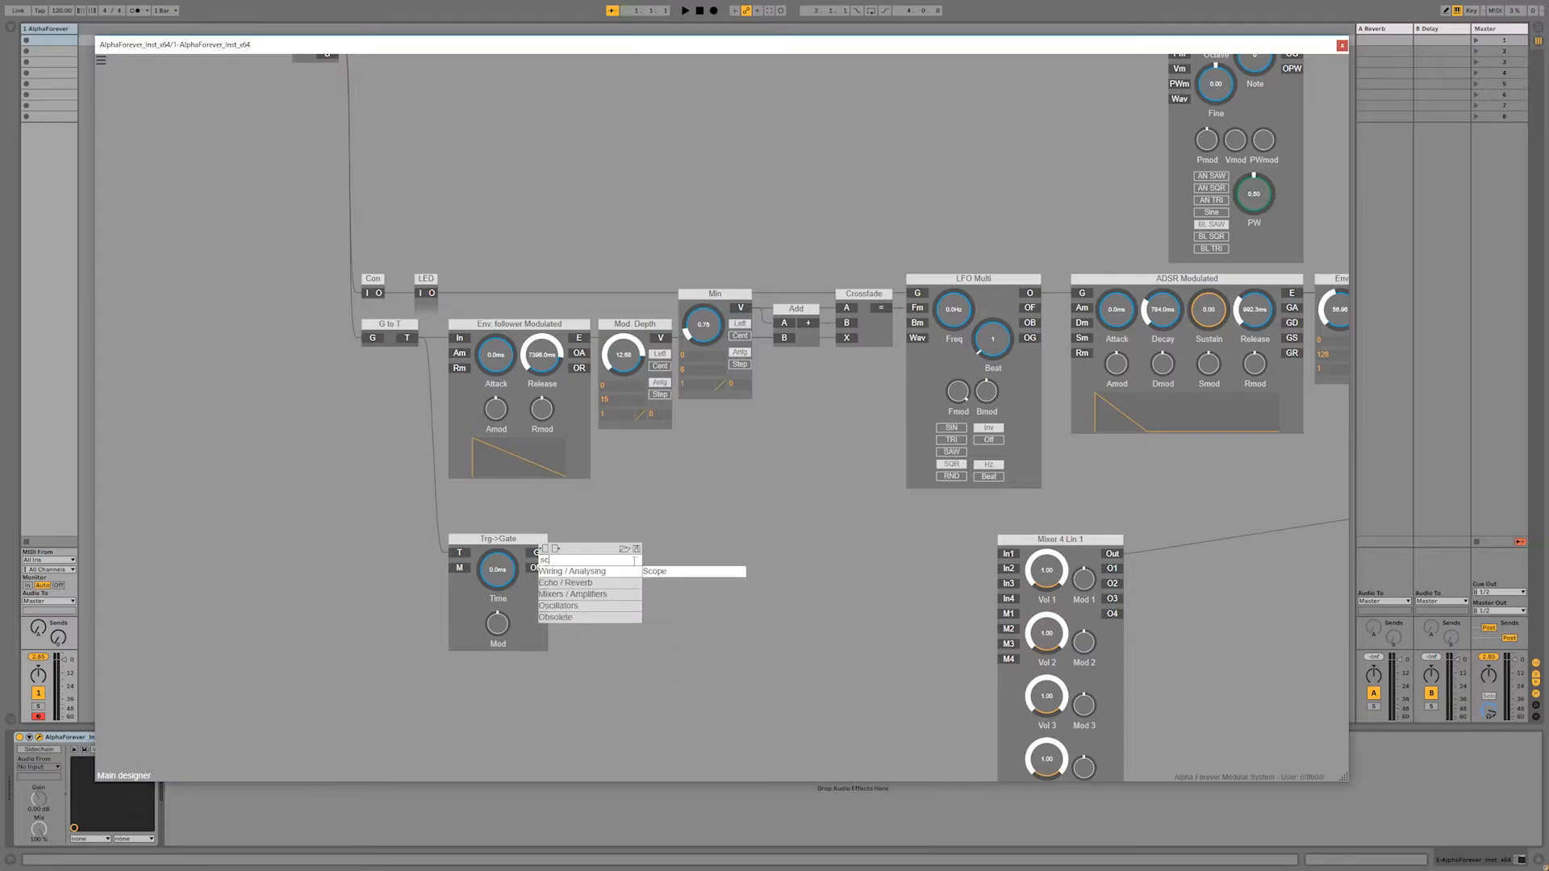
{"action": "left_click", "coordinate": [689, 575]}
{"action": "left_click_drag", "start_coordinate": [859, 553], "coordinate": [1013, 557]}
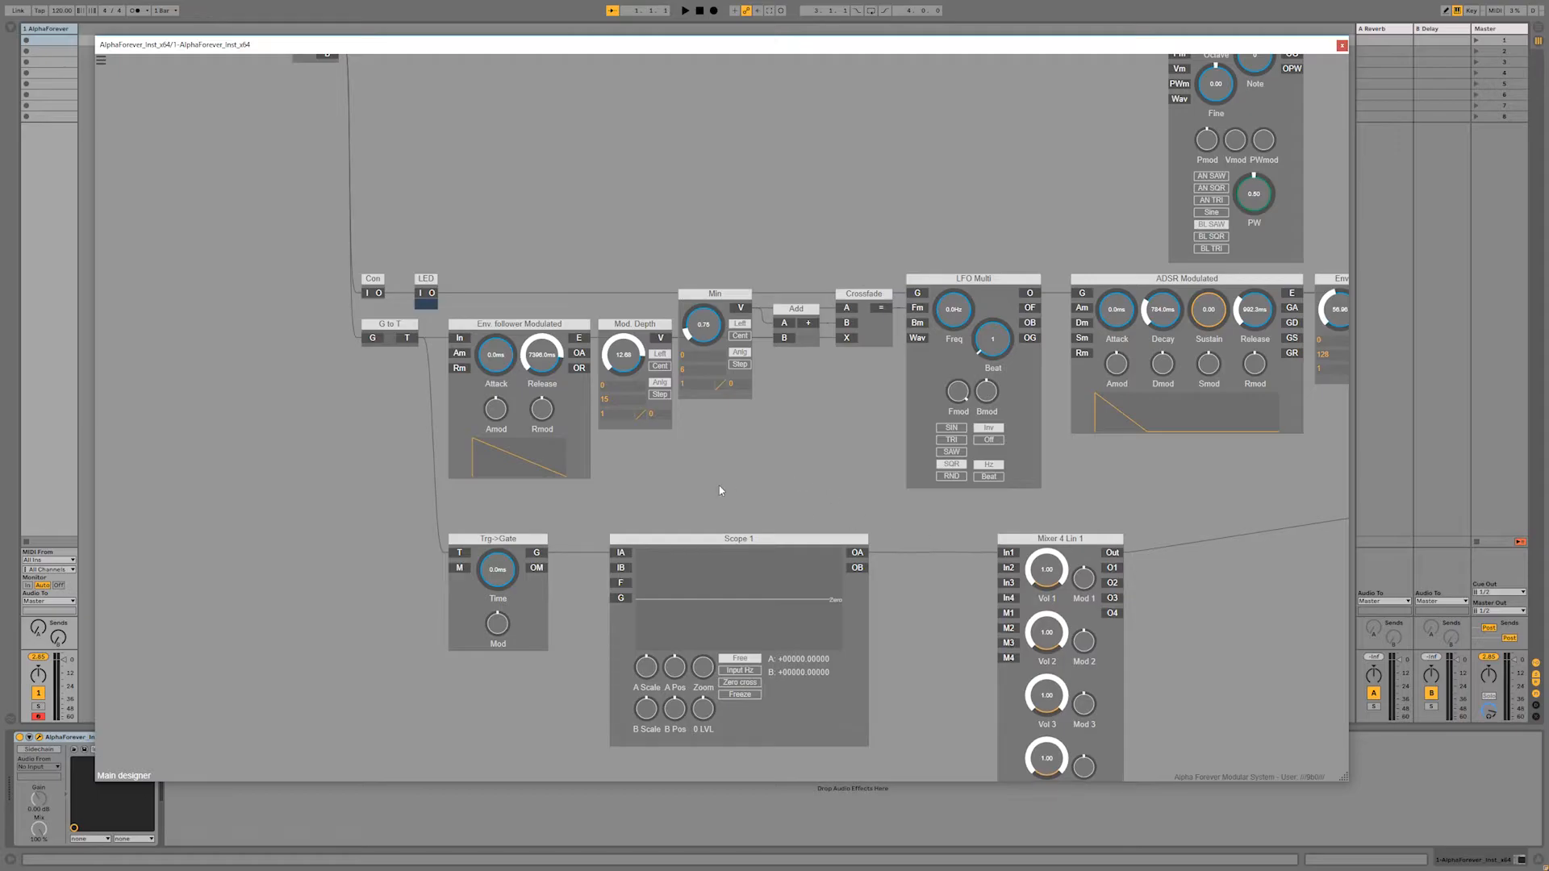
{"action": "scroll", "coordinate": [708, 452], "scroll_direction": "down", "scroll_amount": 2}
{"action": "left_click_drag", "start_coordinate": [1106, 534], "coordinate": [593, 539]}
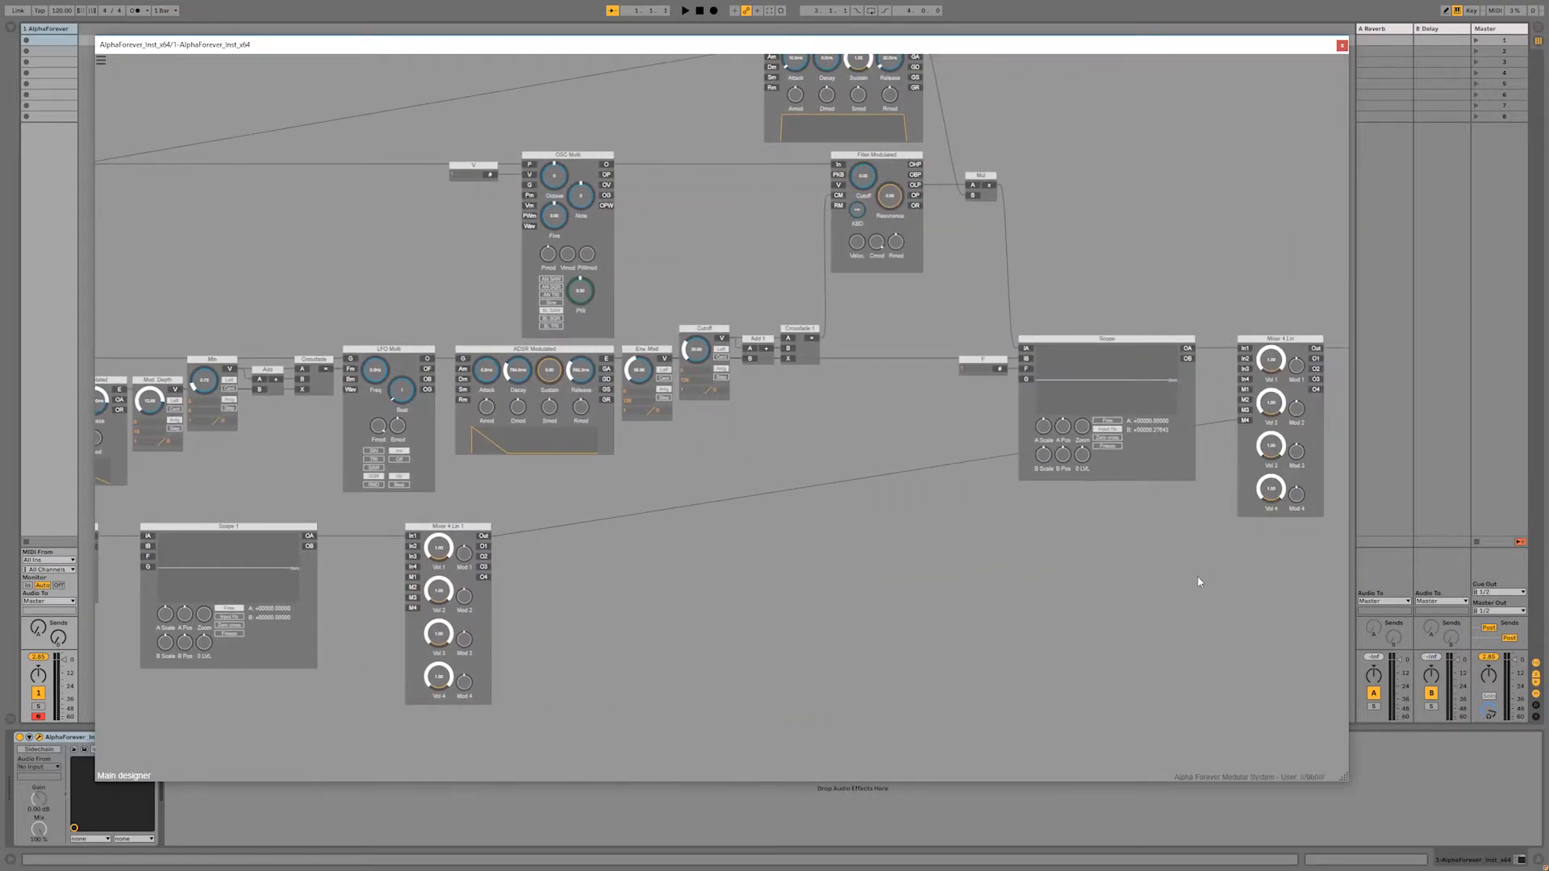
{"action": "left_click_drag", "start_coordinate": [1206, 577], "coordinate": [825, 614]}
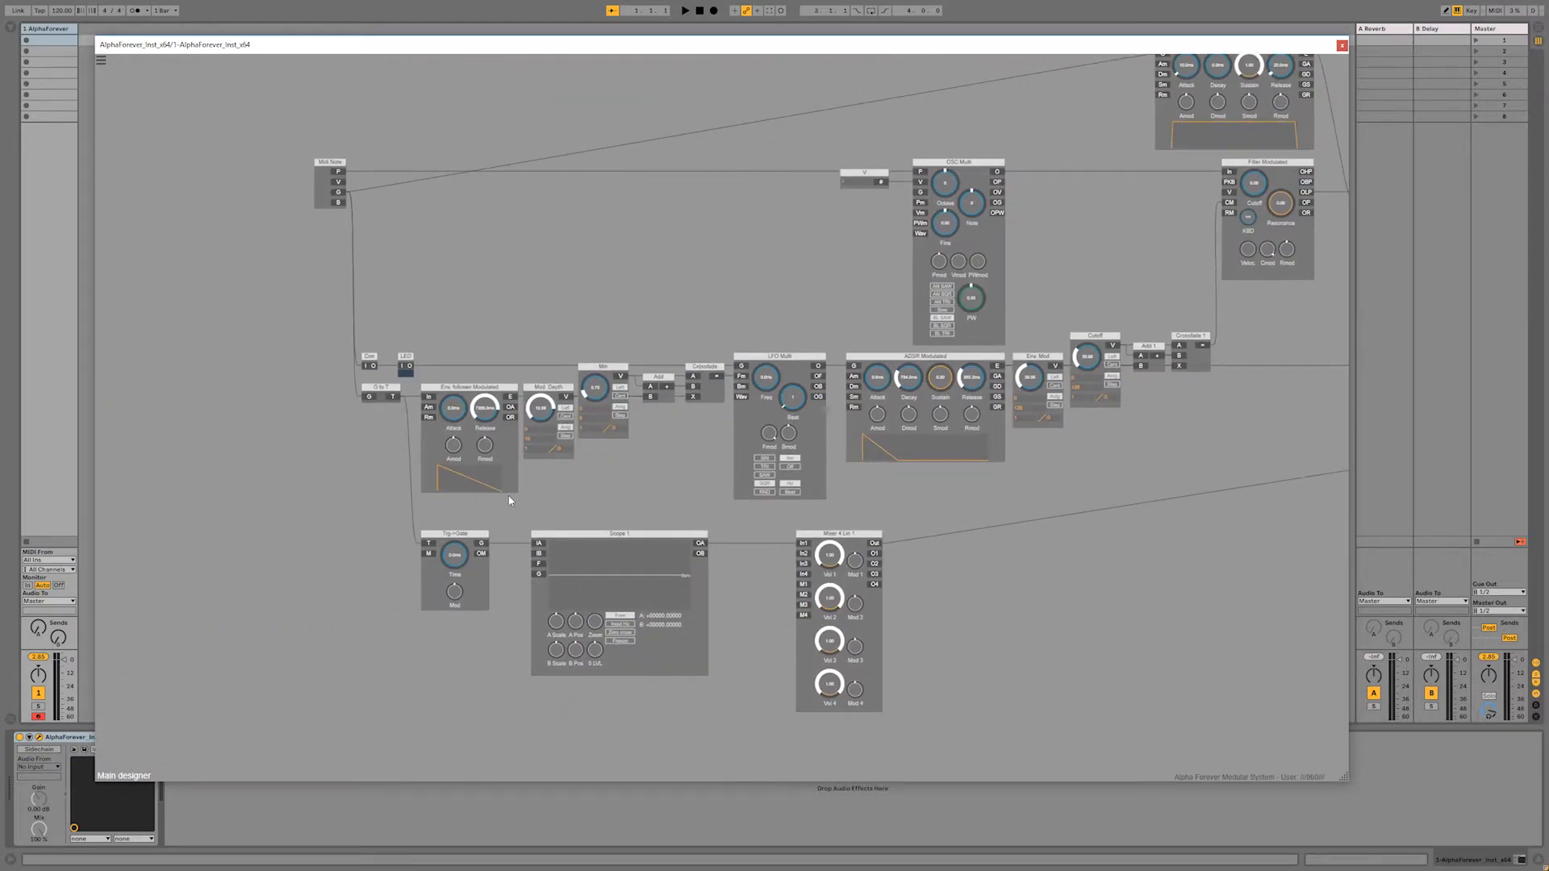
Step: Feed Scope 1 with the G to T trigger on IB and a new constant on F, using Input Hz mode
{"action": "scroll", "coordinate": [592, 502], "scroll_direction": "up", "scroll_amount": 2}
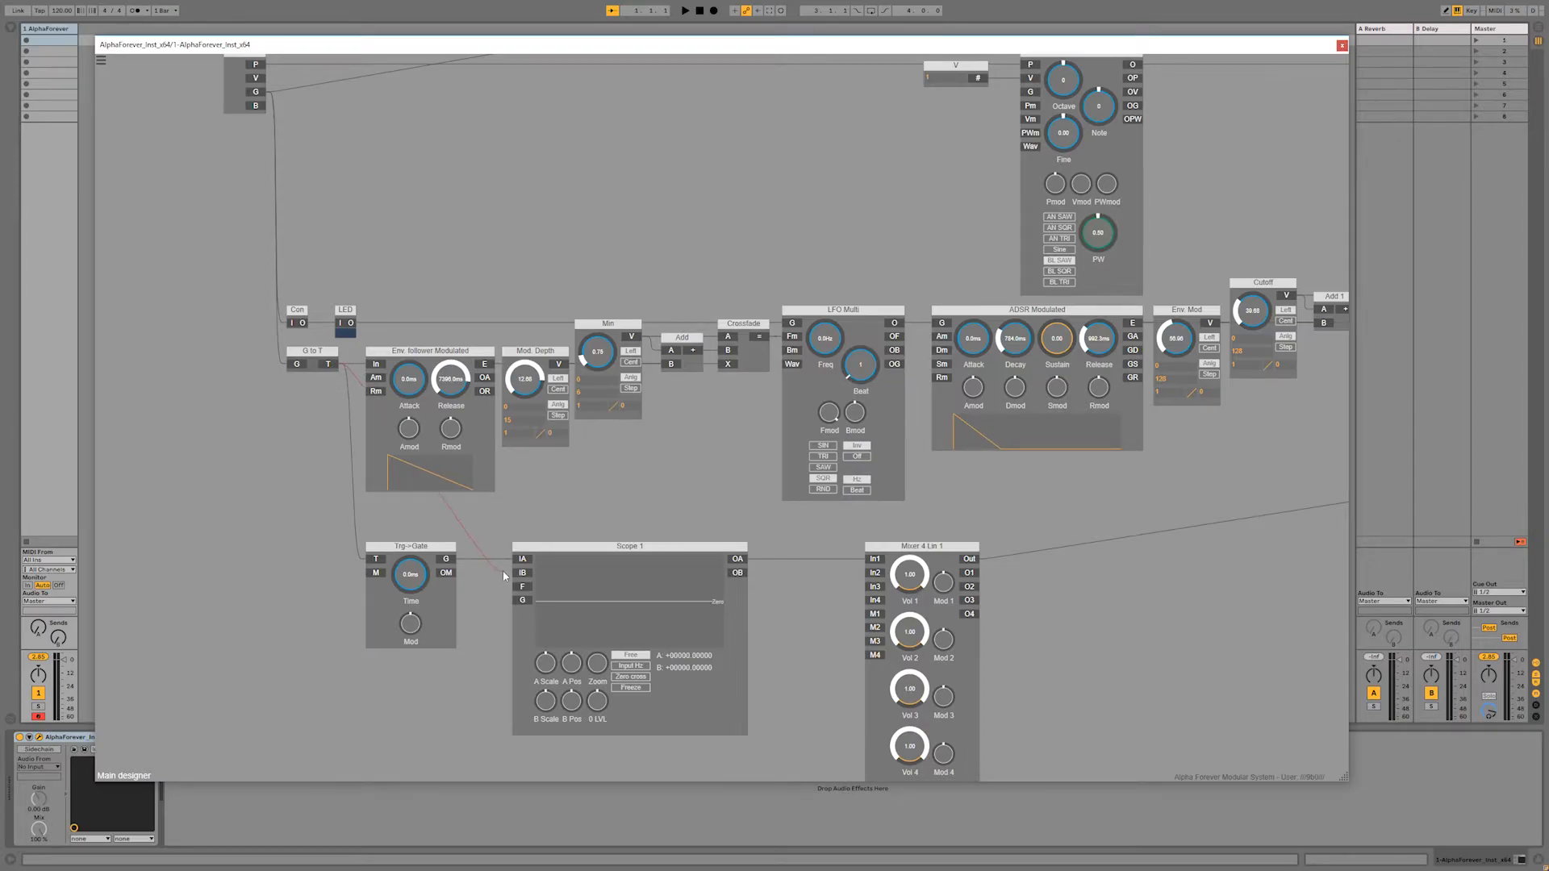
{"action": "left_click_drag", "start_coordinate": [483, 539], "coordinate": [521, 576]}
{"action": "right_click", "coordinate": [521, 586]}
{"action": "left_click_drag", "start_coordinate": [474, 577], "coordinate": [473, 703]}
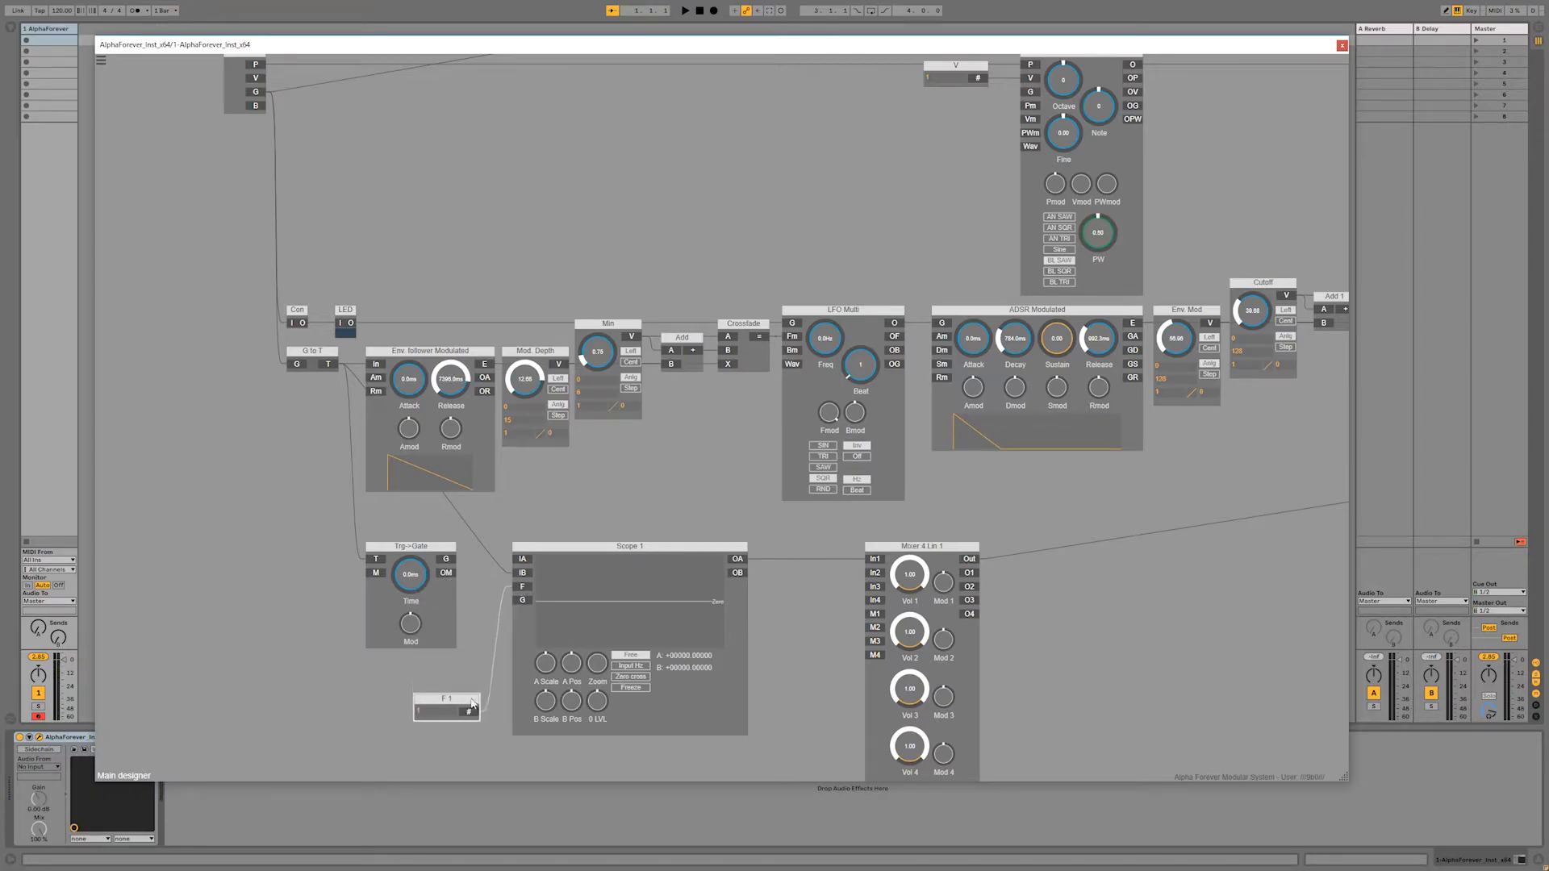
{"action": "left_click", "coordinate": [631, 666]}
Step: Connect Trg->Gate's G output to Scope 1's IA input
{"action": "scroll", "coordinate": [861, 617], "scroll_direction": "down", "scroll_amount": 3}
{"action": "left_click_drag", "start_coordinate": [968, 599], "coordinate": [437, 590]}
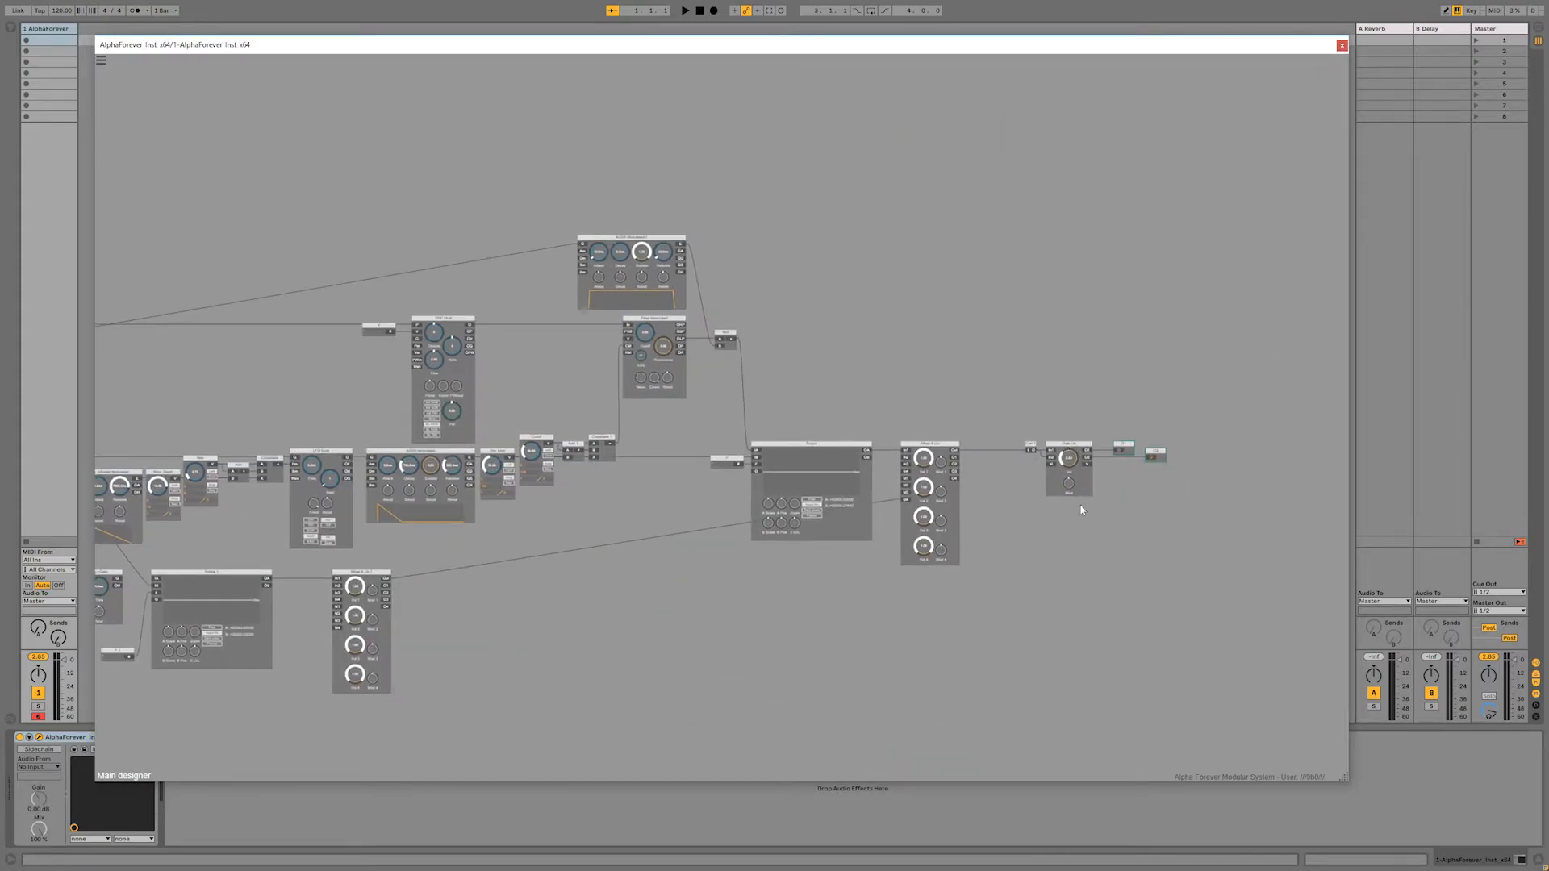
{"action": "left_click_drag", "start_coordinate": [567, 660], "coordinate": [1067, 628]}
{"action": "scroll", "coordinate": [489, 622], "scroll_direction": "up", "scroll_amount": 3}
{"action": "left_click_drag", "start_coordinate": [457, 609], "coordinate": [311, 603]}
{"action": "scroll", "coordinate": [349, 597], "scroll_direction": "up", "scroll_amount": 2}
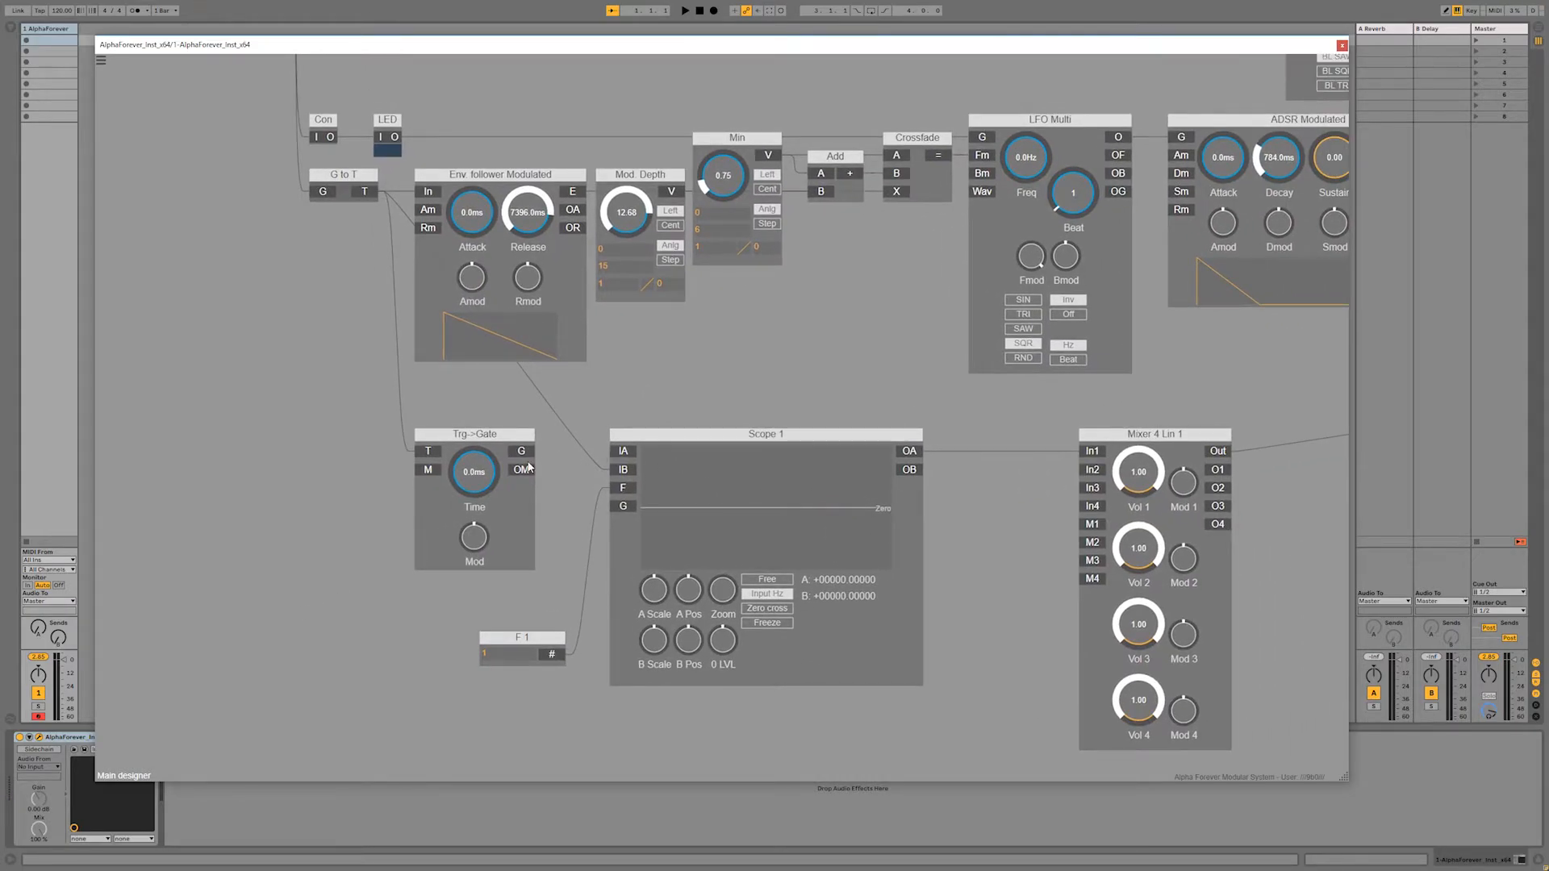
{"action": "left_click_drag", "start_coordinate": [601, 458], "coordinate": [621, 456]}
Step: Try different Trg->Gate Time settings, ending at 64 ms
{"action": "left_click_drag", "start_coordinate": [479, 478], "coordinate": [481, 468]}
{"action": "left_click_drag", "start_coordinate": [477, 466], "coordinate": [485, 486]}
{"action": "left_click_drag", "start_coordinate": [468, 478], "coordinate": [470, 486]}
{"action": "scroll", "coordinate": [573, 499], "scroll_direction": "down", "scroll_amount": 2}
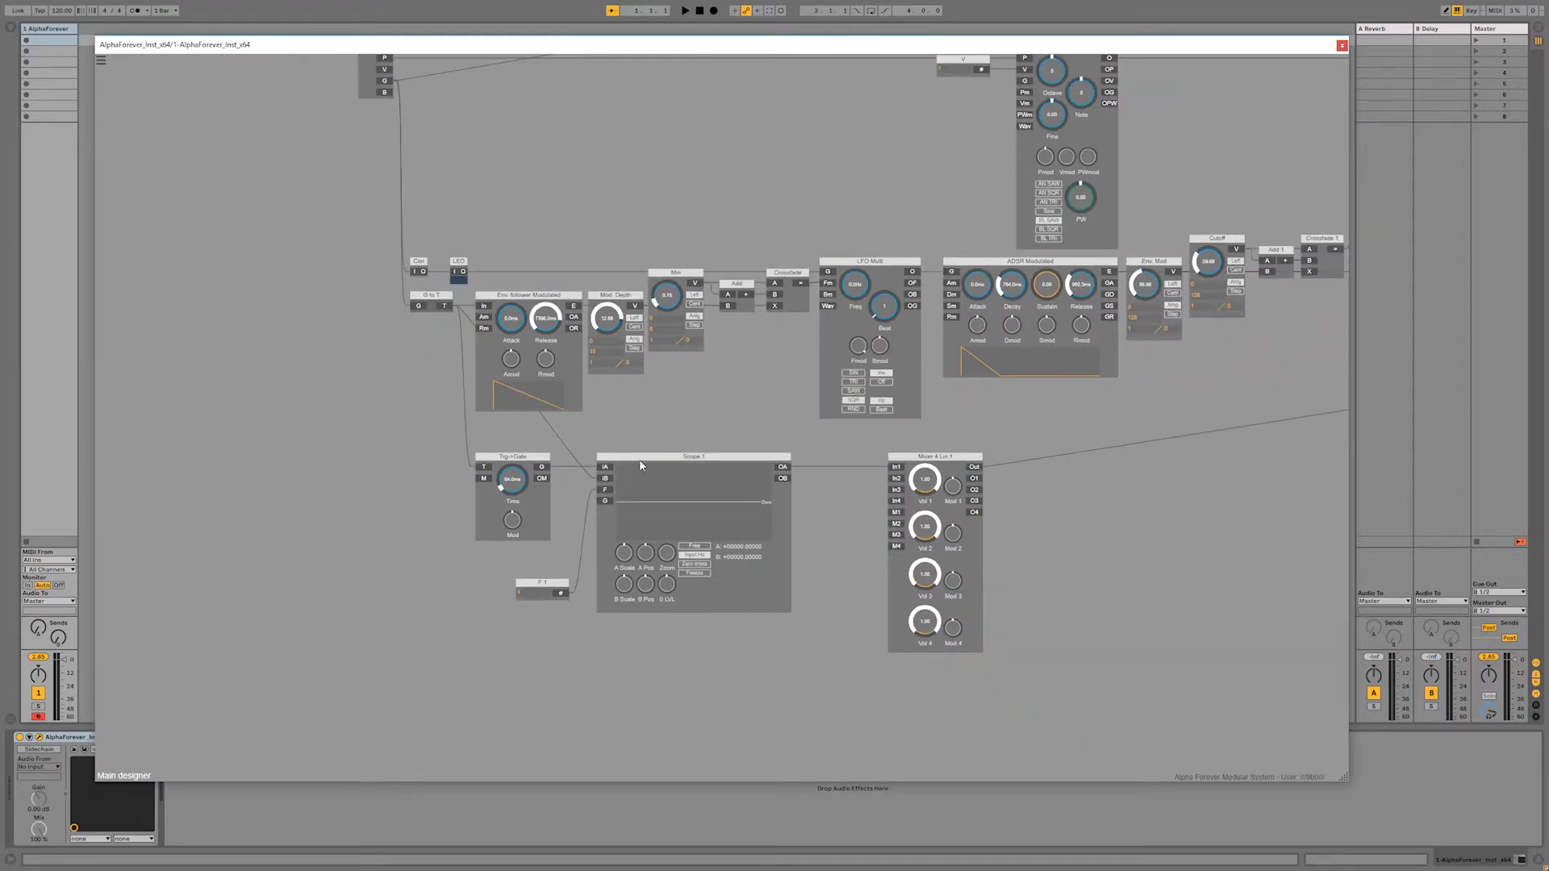
Step: Move the F 1 constant, Scope 1 and the second mixer right to make room after Trg->Gate
{"action": "left_click", "coordinate": [538, 582]}
{"action": "left_click", "coordinate": [660, 458], "text": "shift"}
{"action": "left_click", "coordinate": [927, 458], "text": "shift"}
{"action": "left_click_drag", "start_coordinate": [755, 457], "coordinate": [1006, 457]}
{"action": "left_click", "coordinate": [630, 531]}
Step: Insert an Env. follower Modulated module between Trg->Gate's G output and Scope 1, aligned beside Trg->Gate
{"action": "scroll", "coordinate": [574, 491], "scroll_direction": "up", "scroll_amount": 2}
{"action": "double_click", "coordinate": [531, 446]}
{"action": "type", "text": "env"}
{"action": "left_click", "coordinate": [693, 473]}
{"action": "left_click_drag", "start_coordinate": [688, 425], "coordinate": [618, 399]}
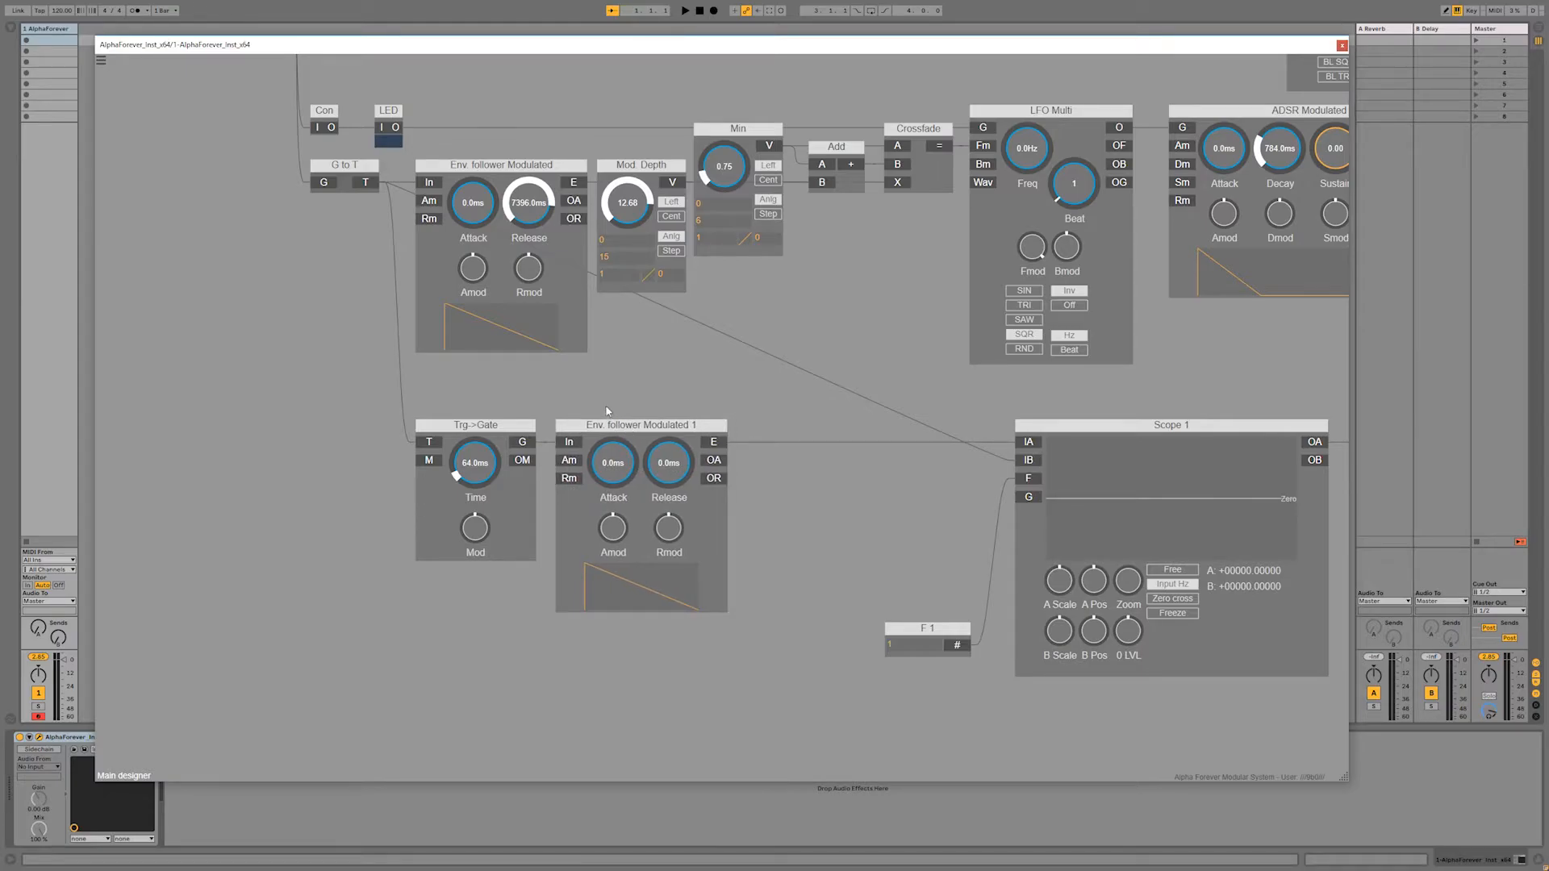
Step: Reset the Trg->Gate Time to 0 ms and let its OM output modulate the new envelope follower's attack with Amod turned up
{"action": "double_click", "coordinate": [473, 466]}
{"action": "left_click_drag", "start_coordinate": [570, 461], "coordinate": [518, 466]}
{"action": "scroll", "coordinate": [544, 571], "scroll_direction": "up", "scroll_amount": 2}
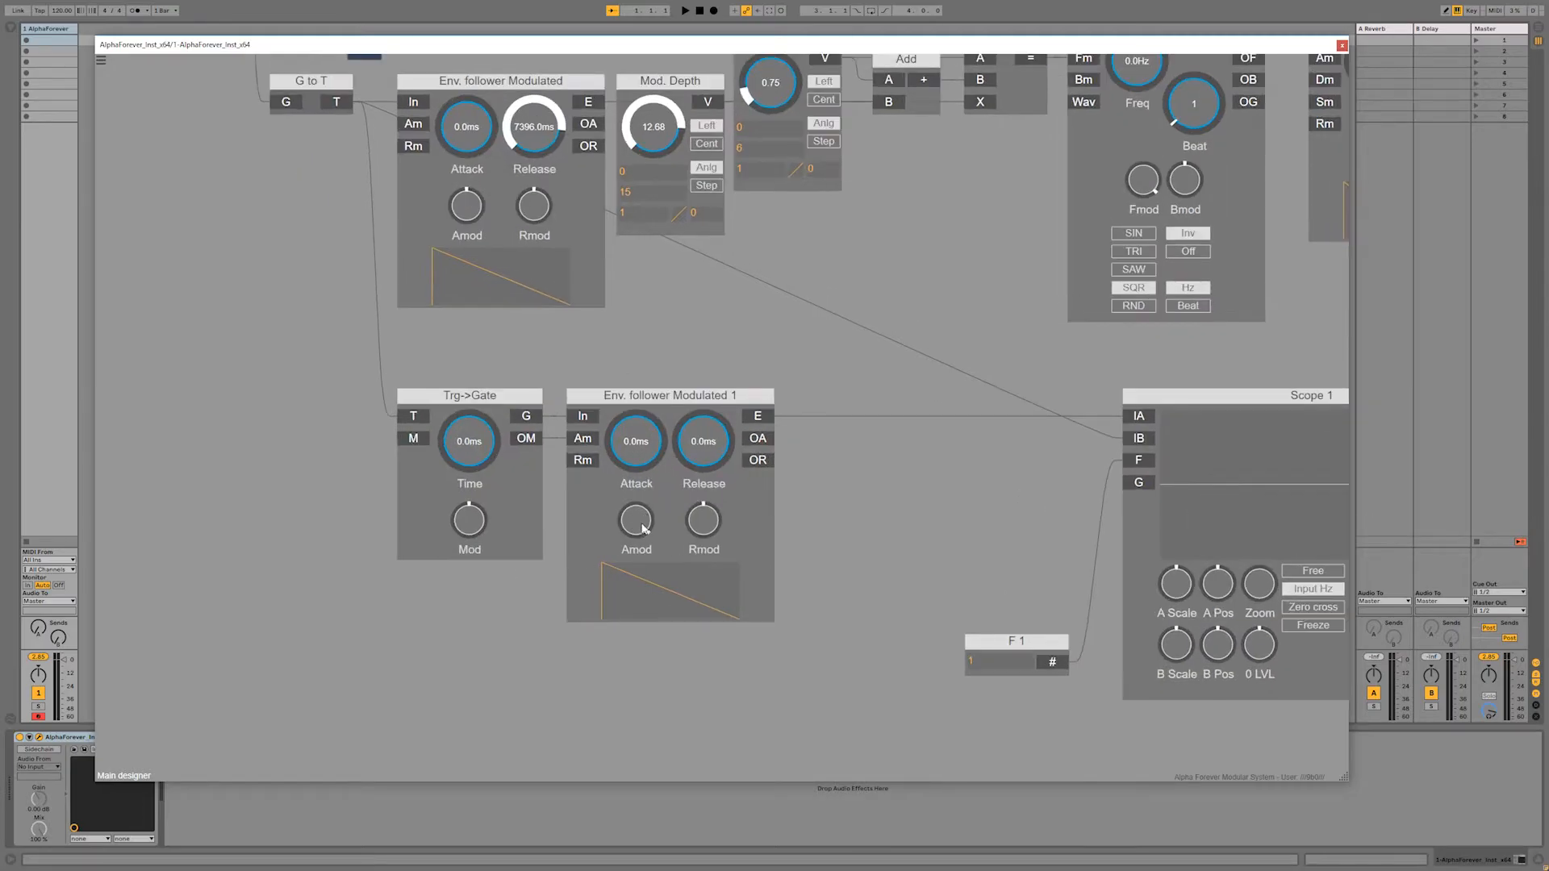
{"action": "scroll", "coordinate": [646, 530], "scroll_direction": "down", "scroll_amount": 3}
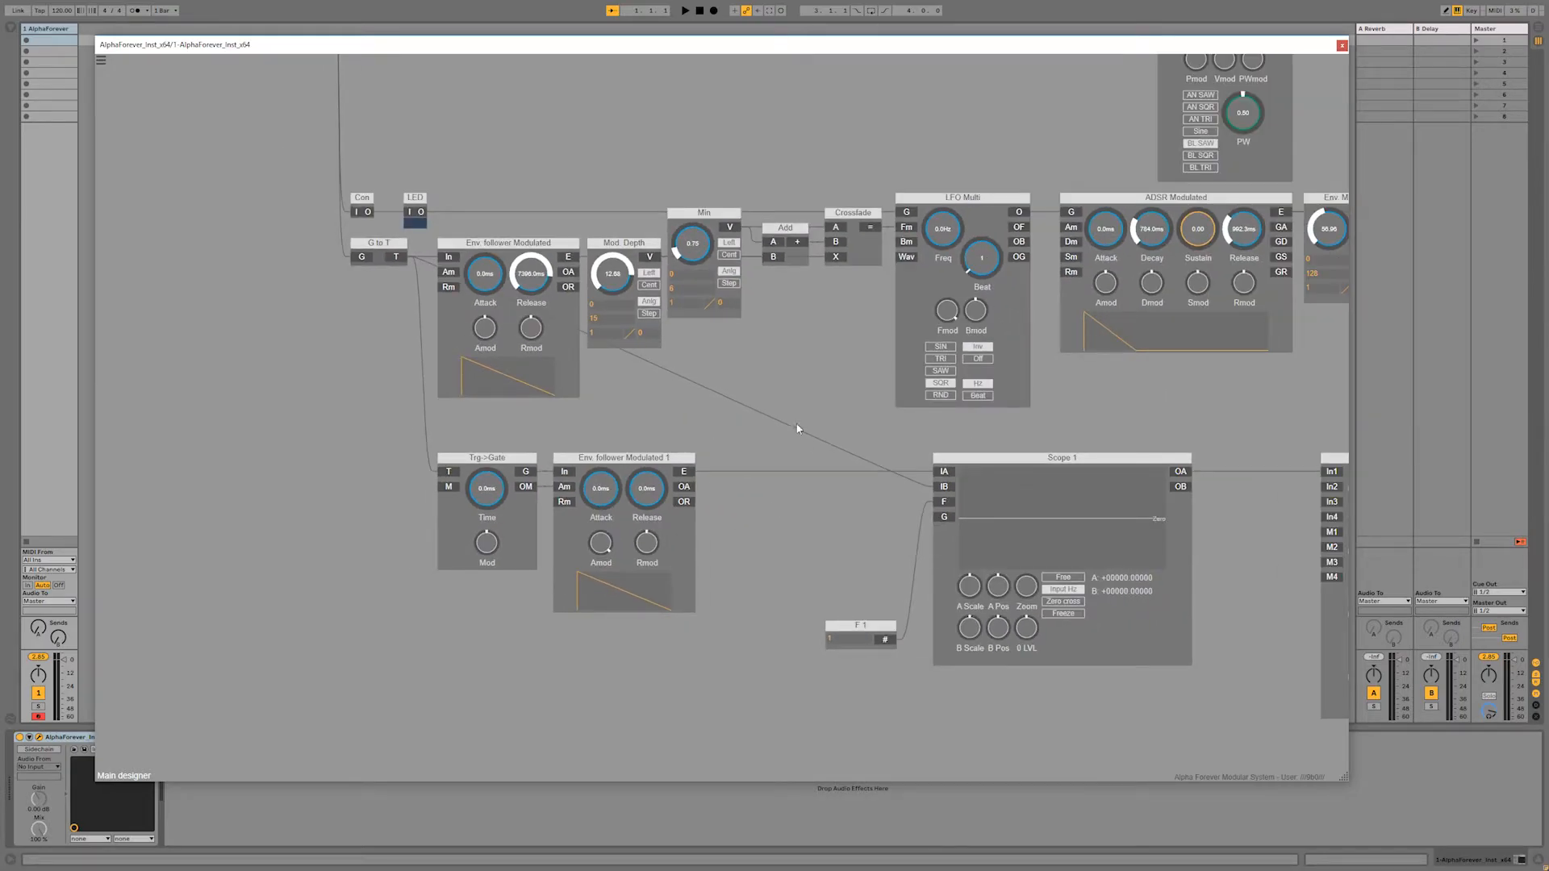
Step: Move Scope 1 and its F 1 constant back left, directly beside the lower envelope follower
{"action": "left_click_drag", "start_coordinate": [798, 429], "coordinate": [1279, 726]}
{"action": "left_click_drag", "start_coordinate": [997, 458], "coordinate": [990, 459]}
{"action": "left_click_drag", "start_coordinate": [843, 463], "coordinate": [796, 463]}
{"action": "left_click", "coordinate": [641, 410]}
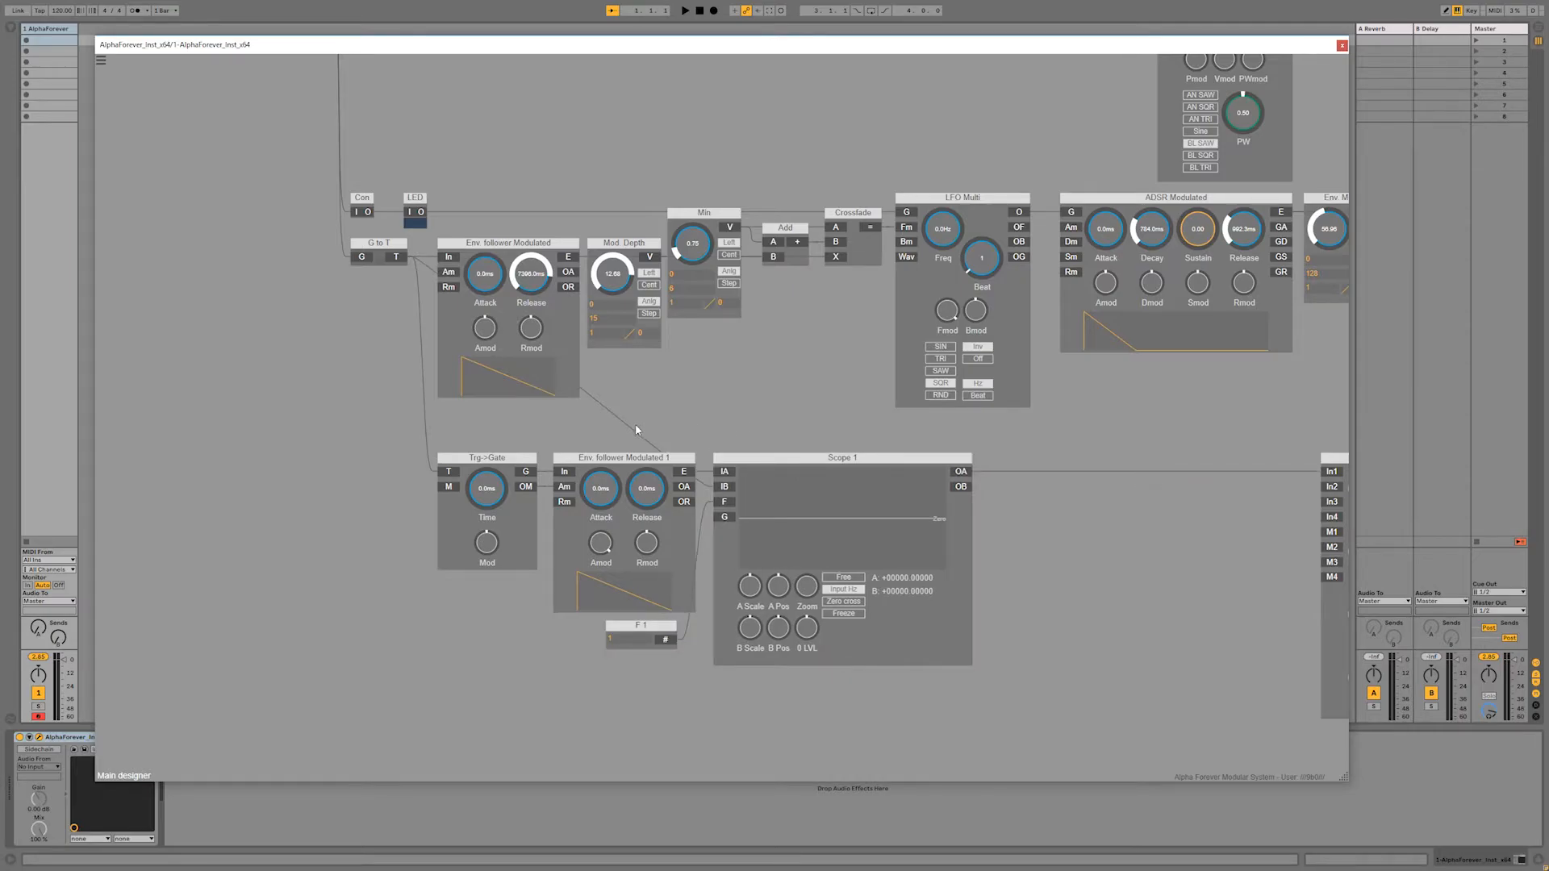
{"action": "scroll", "coordinate": [633, 428], "scroll_direction": "up", "scroll_amount": 1}
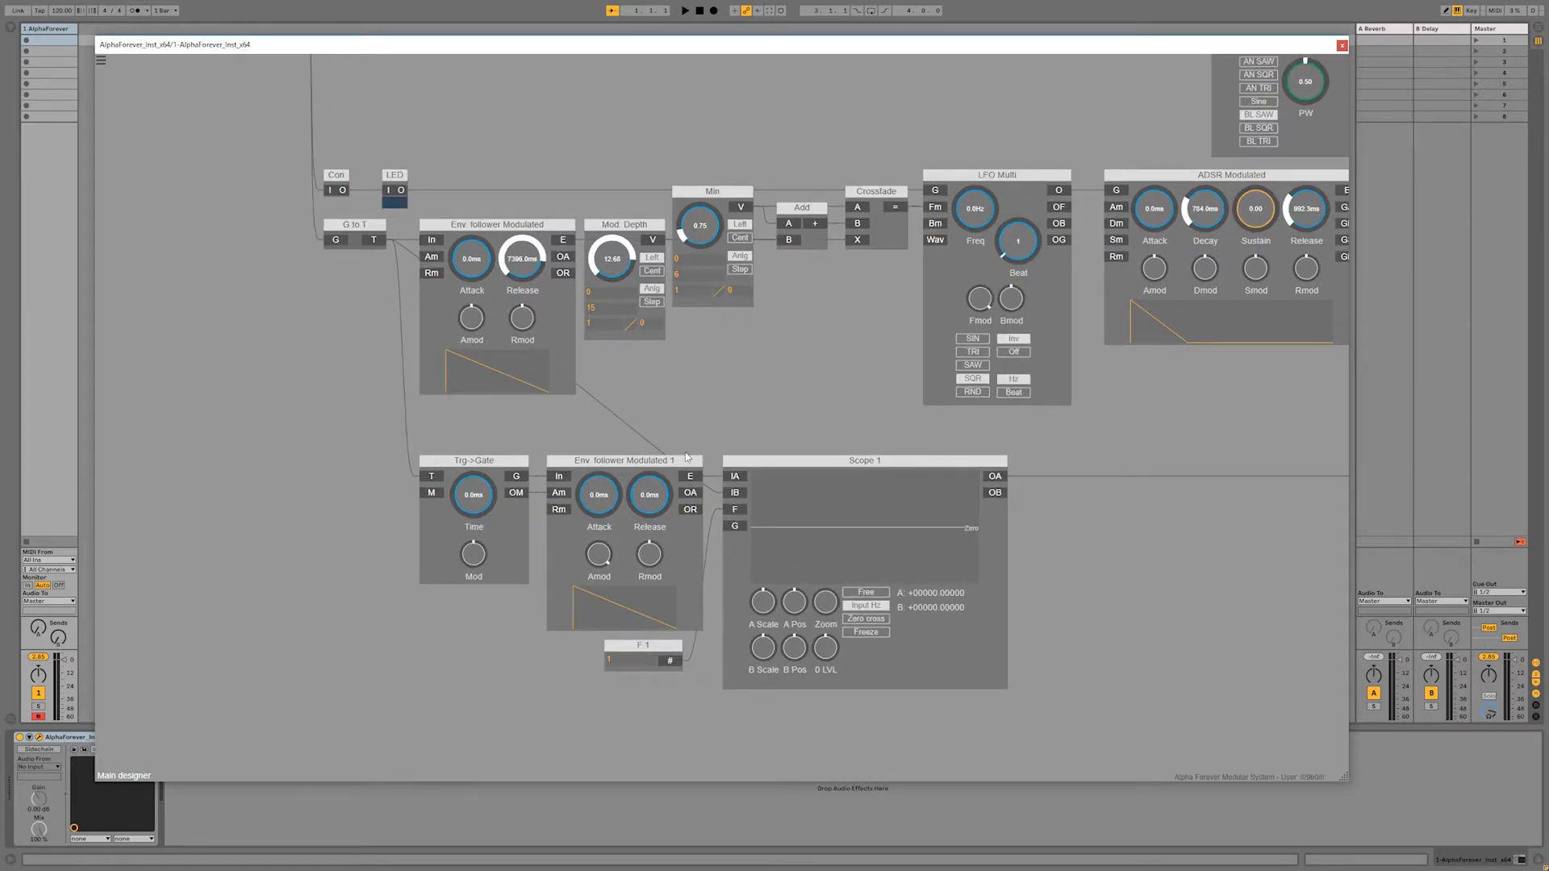
Step: Try different Trg->Gate Time and lower envelope follower Release settings, ending at about 372 ms and 1.2 s
{"action": "left_click_drag", "start_coordinate": [632, 491], "coordinate": [648, 471]}
{"action": "left_click_drag", "start_coordinate": [469, 501], "coordinate": [475, 479]}
{"action": "left_click_drag", "start_coordinate": [656, 503], "coordinate": [667, 607]}
{"action": "left_click_drag", "start_coordinate": [490, 497], "coordinate": [494, 463]}
{"action": "mouse_move", "coordinate": [488, 507]}
{"action": "left_mouse_down"}
{"action": "mouse_move", "coordinate": [496, 470]}
{"action": "mouse_move", "coordinate": [482, 562]}
{"action": "left_mouse_up"}
{"action": "left_click_drag", "start_coordinate": [654, 505], "coordinate": [667, 465]}
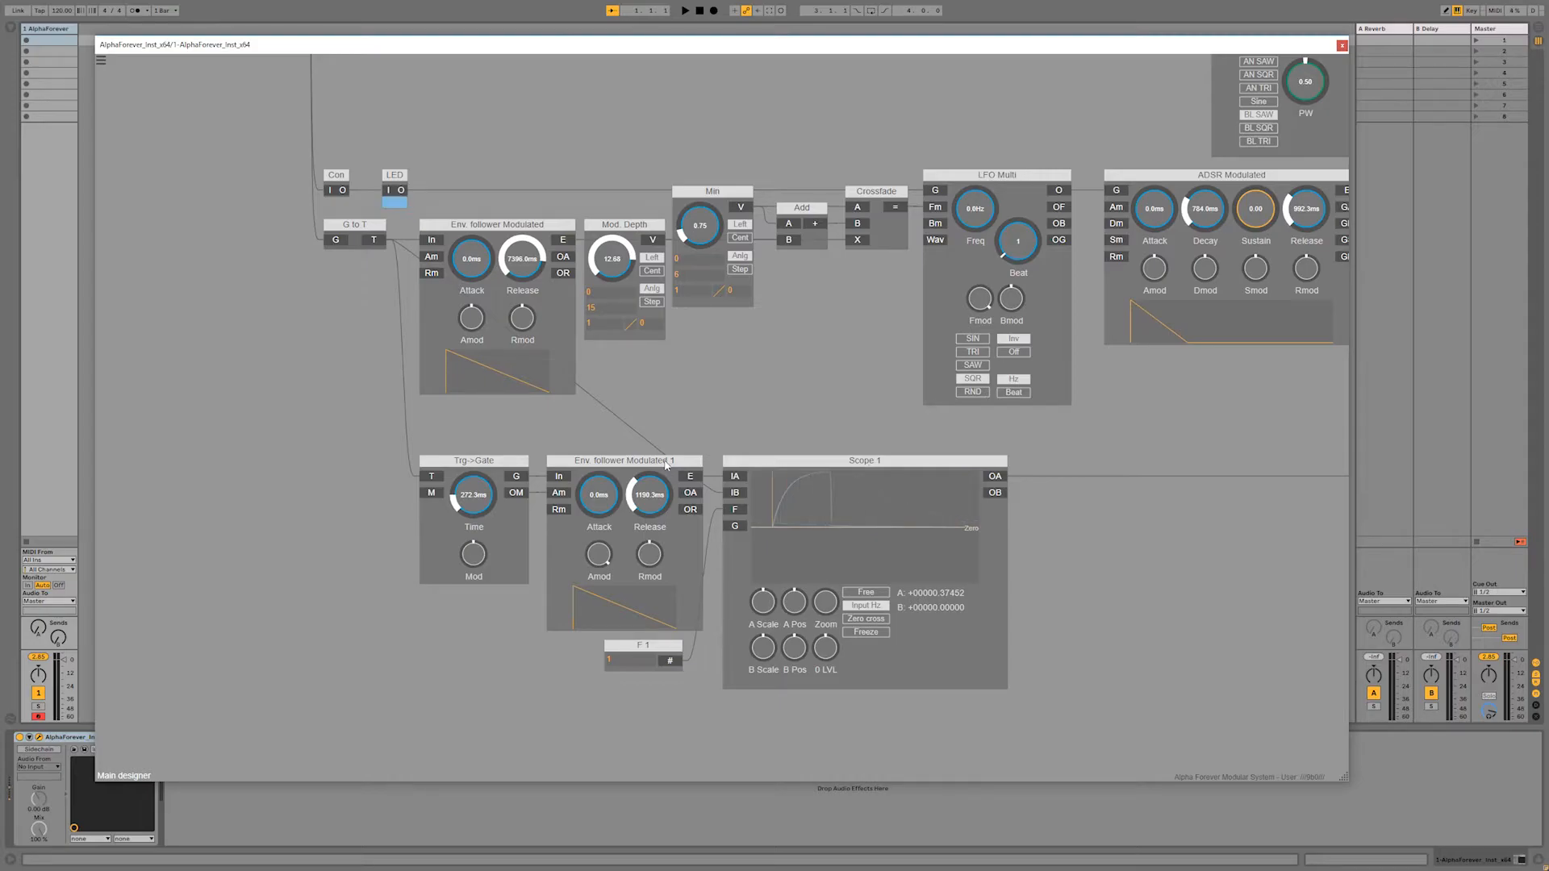
Step: Move the F 1 constant above the lower envelope follower, and shorten that follower's Release and the Trg->Gate Time
{"action": "scroll", "coordinate": [611, 460], "scroll_direction": "down", "scroll_amount": 3}
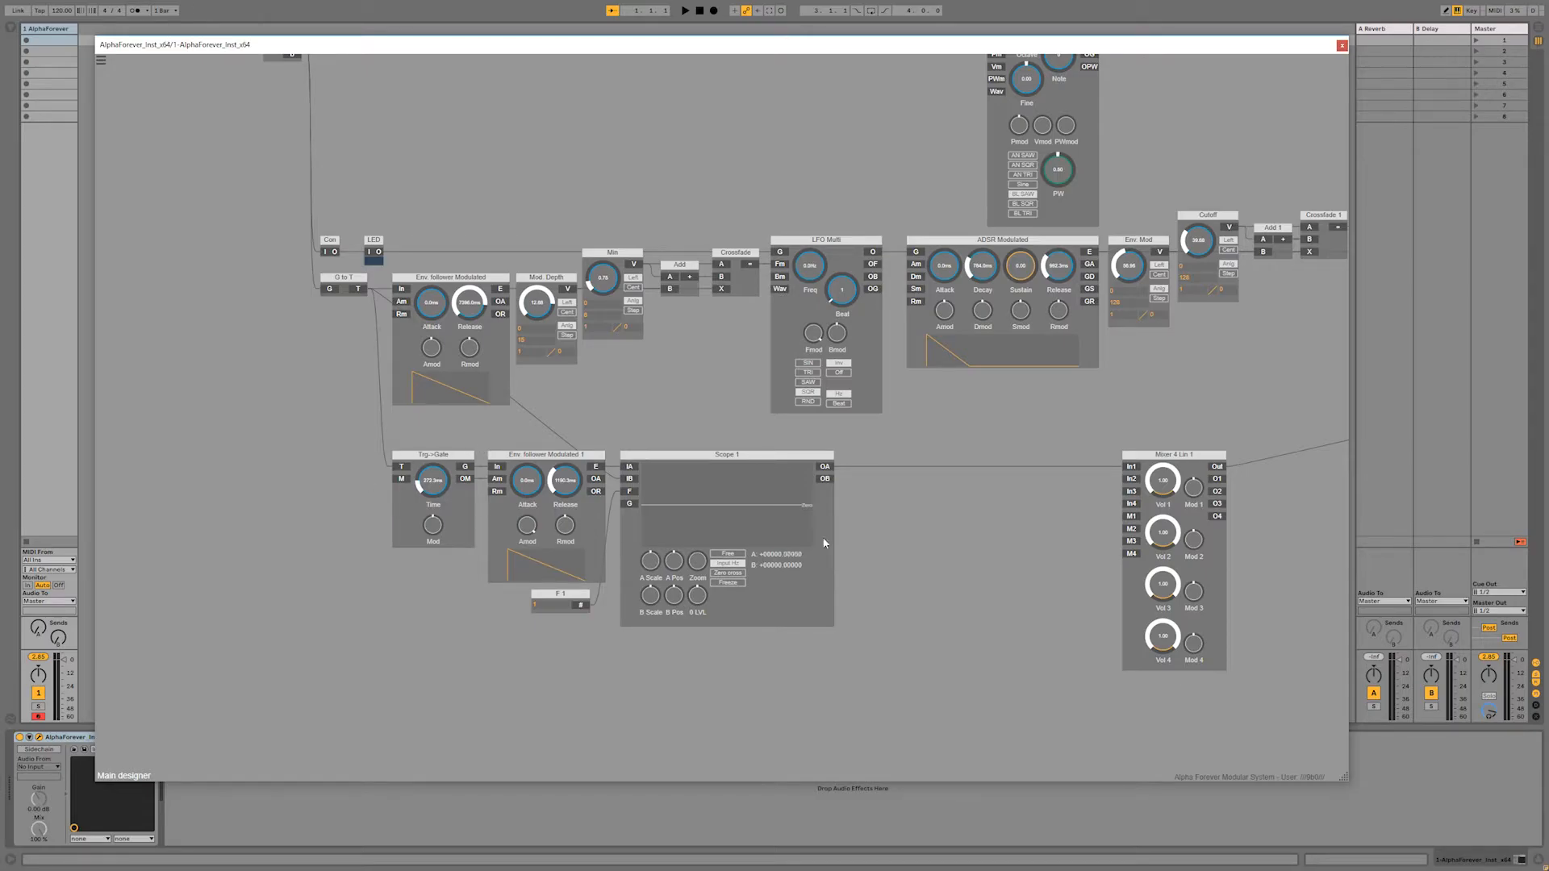
{"action": "left_click_drag", "start_coordinate": [557, 588], "coordinate": [562, 416]}
{"action": "left_click_drag", "start_coordinate": [724, 546], "coordinate": [614, 548]}
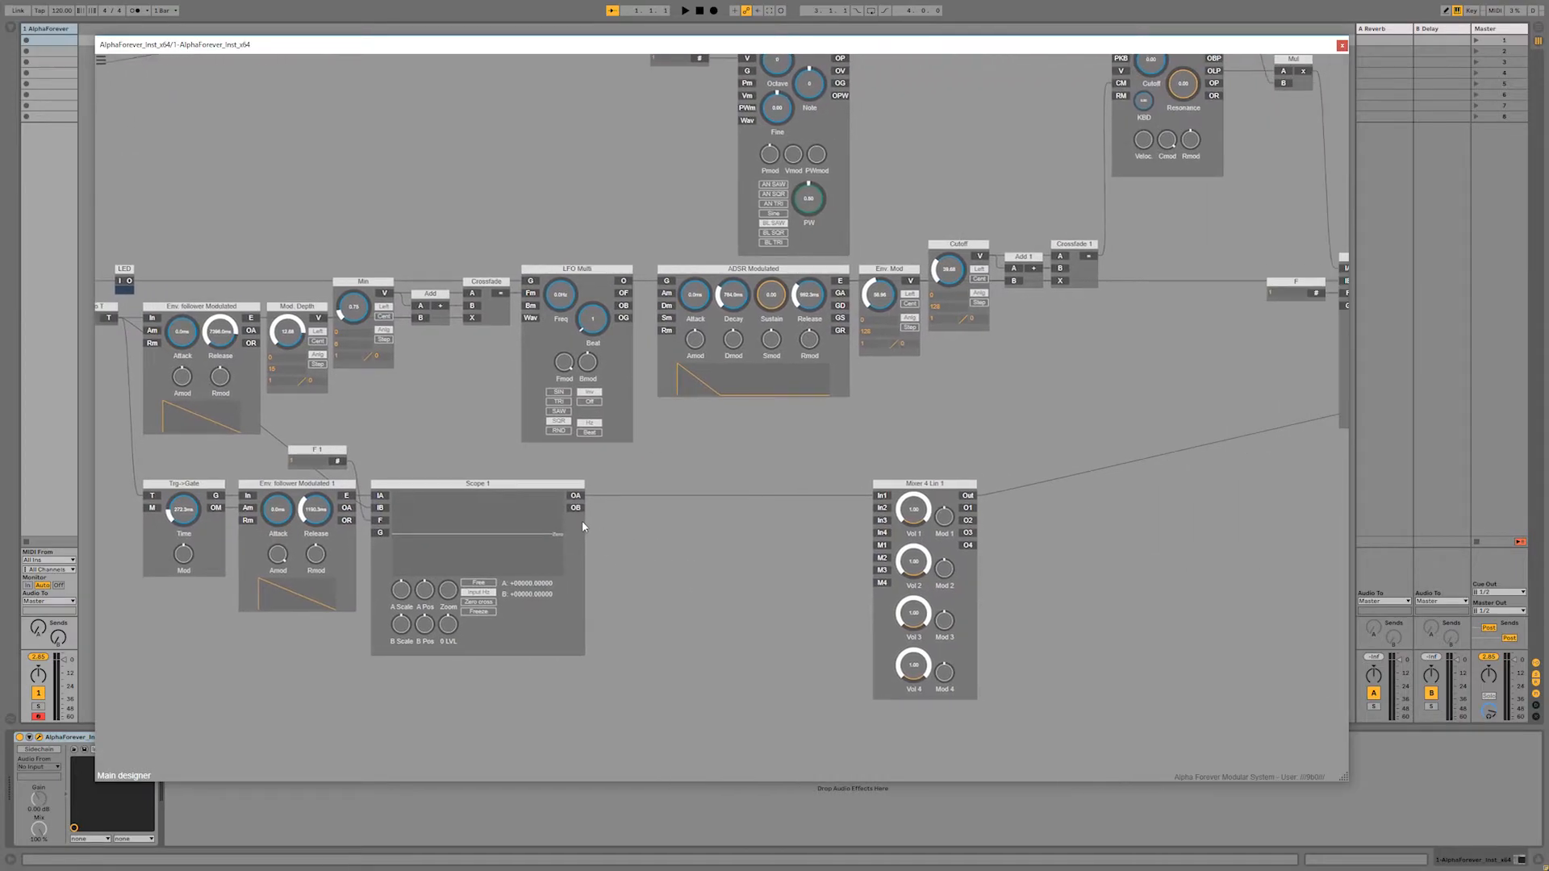
{"action": "left_click_drag", "start_coordinate": [316, 510], "coordinate": [317, 543]}
{"action": "mouse_move", "coordinate": [187, 510]}
{"action": "left_mouse_down"}
{"action": "mouse_move", "coordinate": [192, 472]}
{"action": "mouse_move", "coordinate": [187, 516]}
{"action": "left_mouse_up"}
Step: Shift Trg->Gate, the lower envelope follower and Scope 1 right, and place a copy of LFO Multi in front of them
{"action": "left_click_drag", "start_coordinate": [163, 678], "coordinate": [988, 470]}
{"action": "left_click_drag", "start_coordinate": [569, 491], "coordinate": [763, 491]}
{"action": "left_click", "coordinate": [878, 278]}
{"action": "key", "text": "ctrl+c"}
{"action": "key", "text": "ctrl+v"}
{"action": "left_click_drag", "start_coordinate": [909, 347], "coordinate": [485, 490]}
Step: Connect G to T's T output to the copied LFO's G input and the LFO's O output to Trg->Gate's T input
{"action": "left_click_drag", "start_coordinate": [413, 448], "coordinate": [460, 497]}
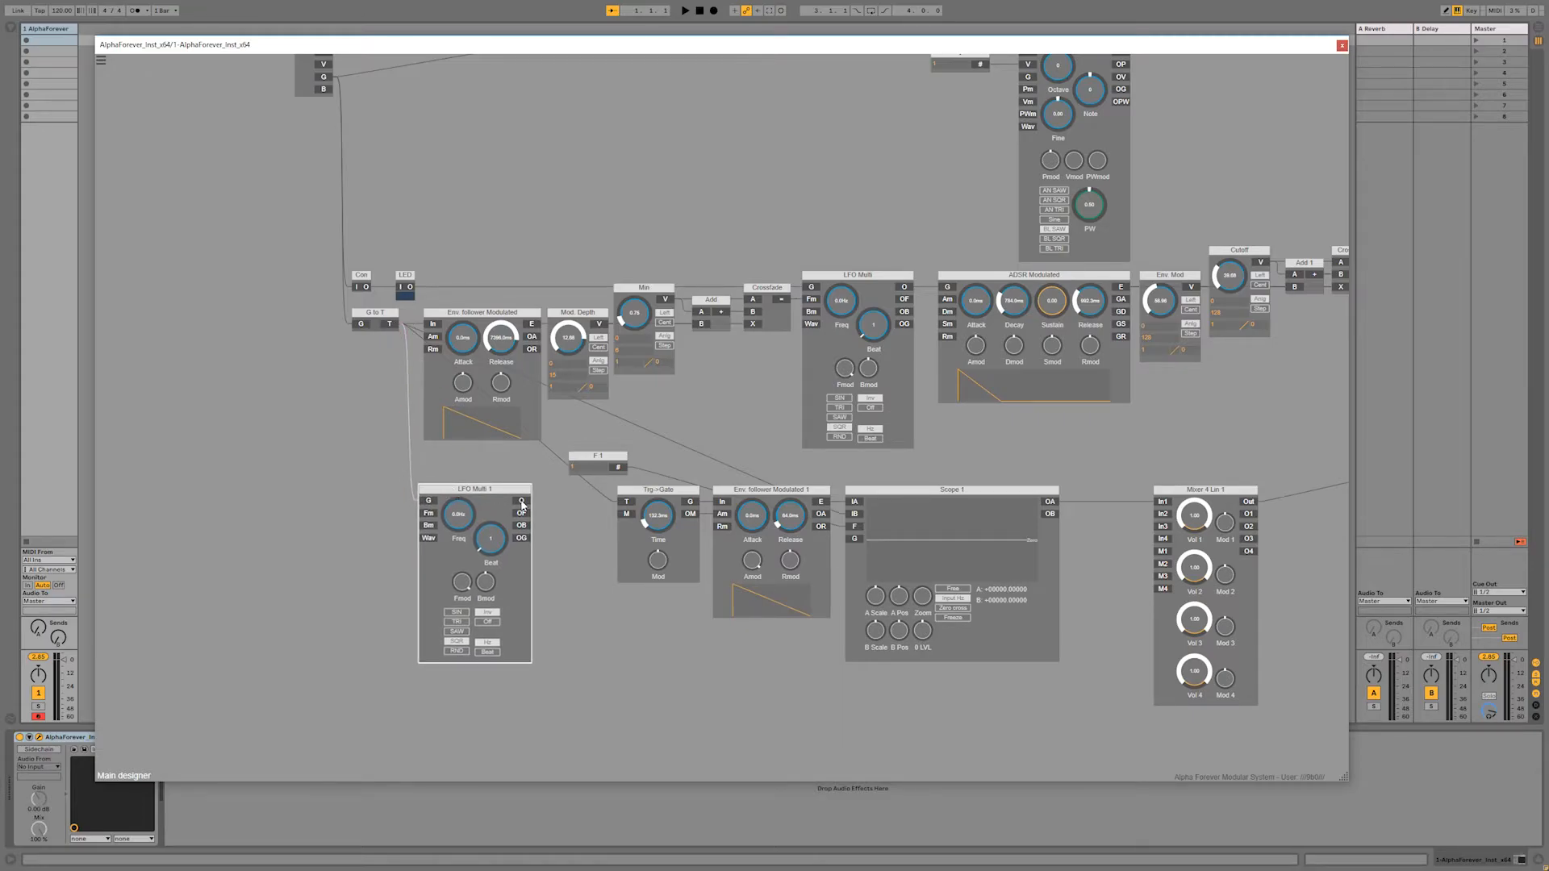
{"action": "left_click_drag", "start_coordinate": [617, 502], "coordinate": [631, 504]}
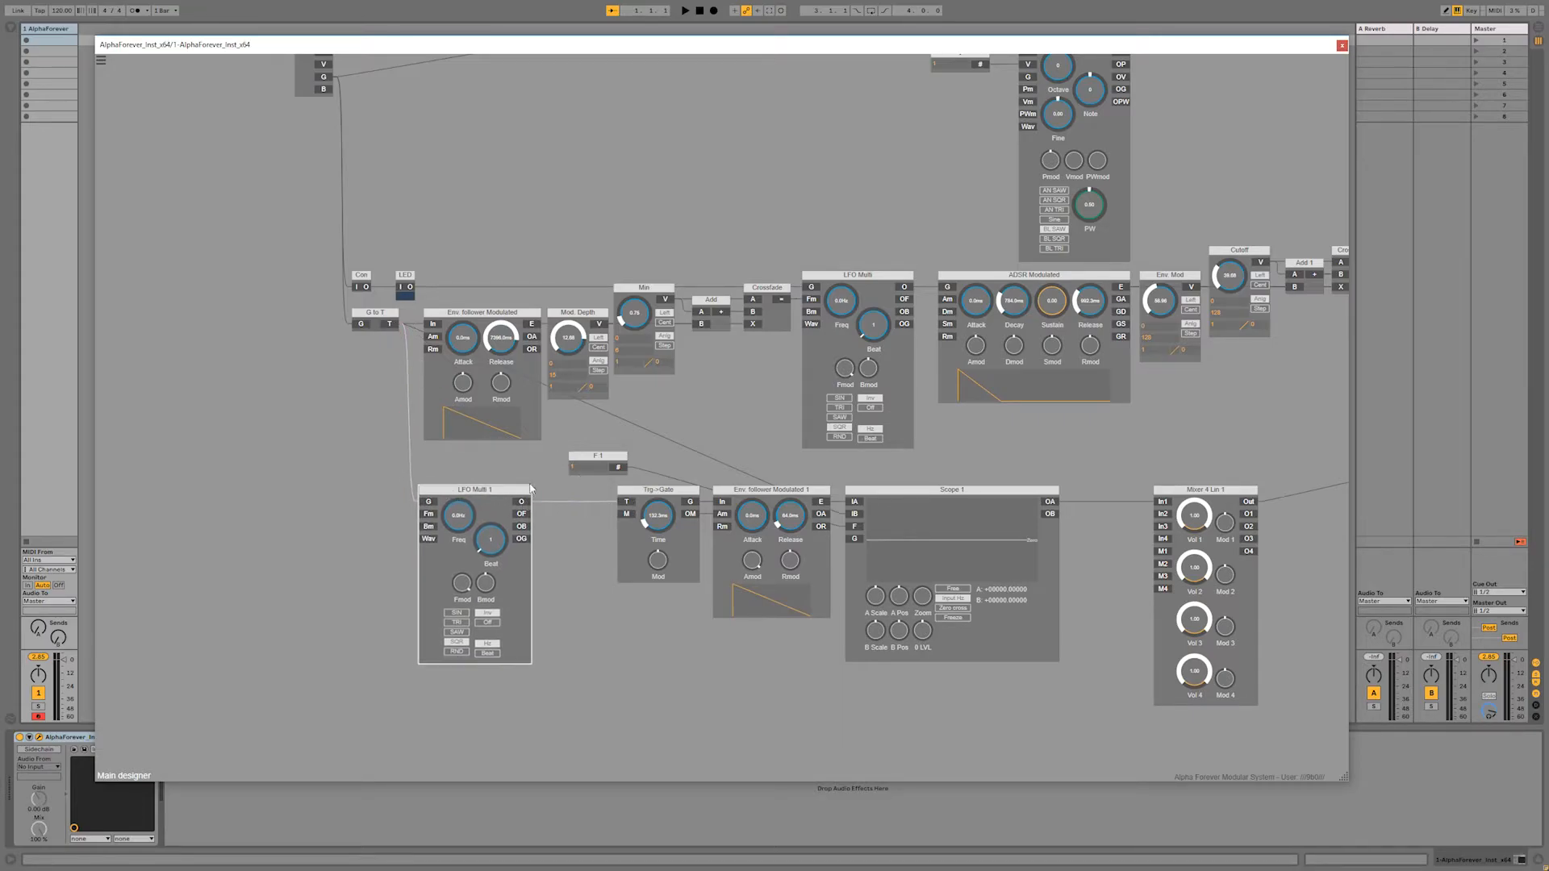
{"action": "left_click_drag", "start_coordinate": [562, 583], "coordinate": [493, 581]}
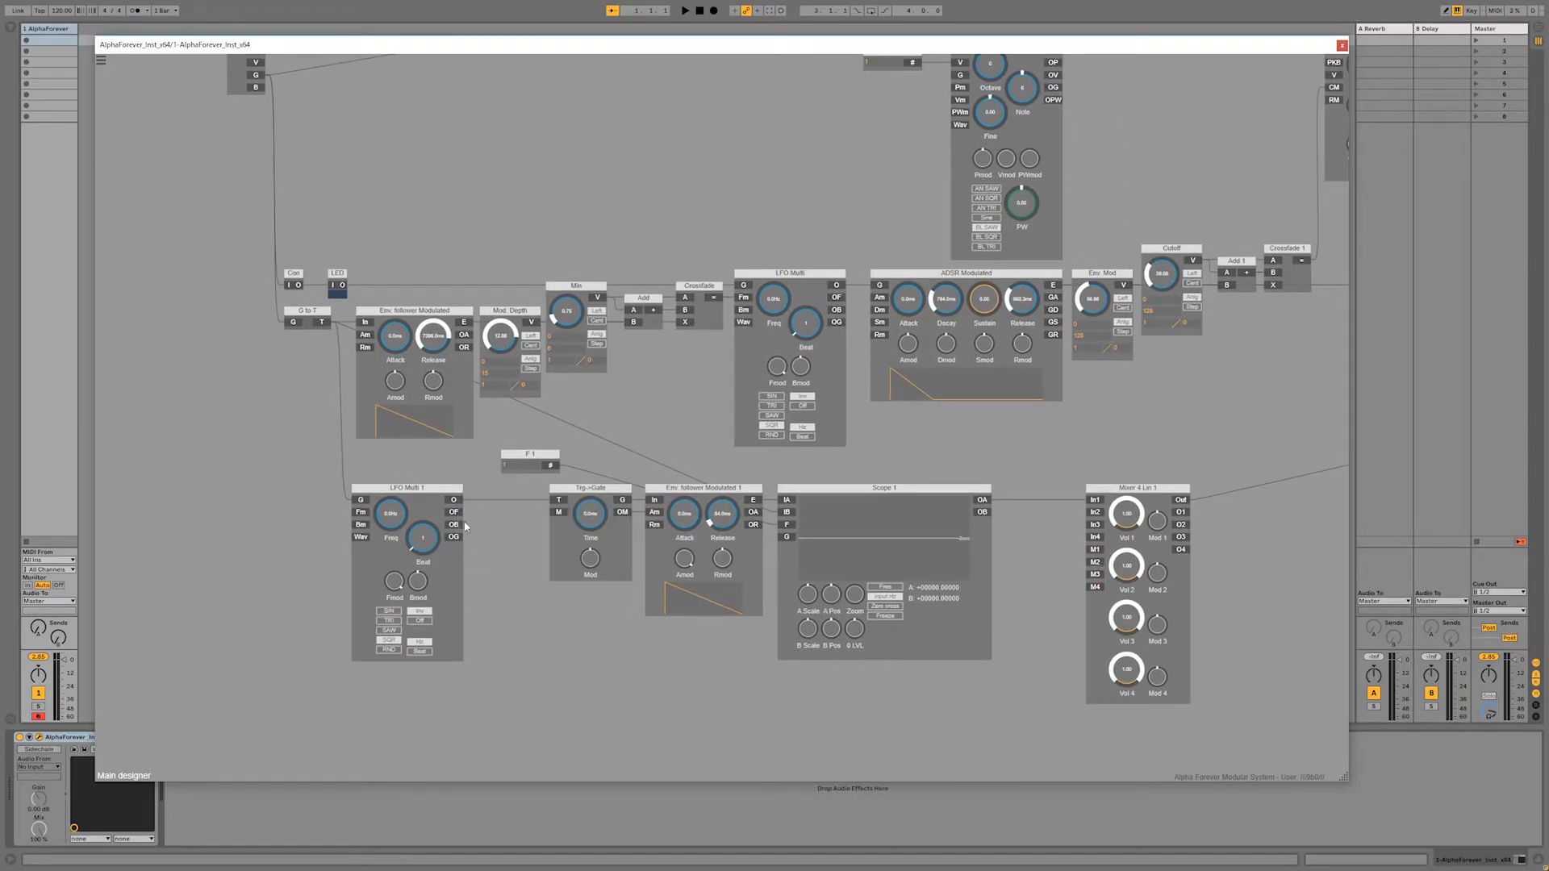
Step: Load the saved Conversion_F_to_Ms.txt module next to the copied LFO and inspect its internal structure
{"action": "right_click", "coordinate": [513, 613]}
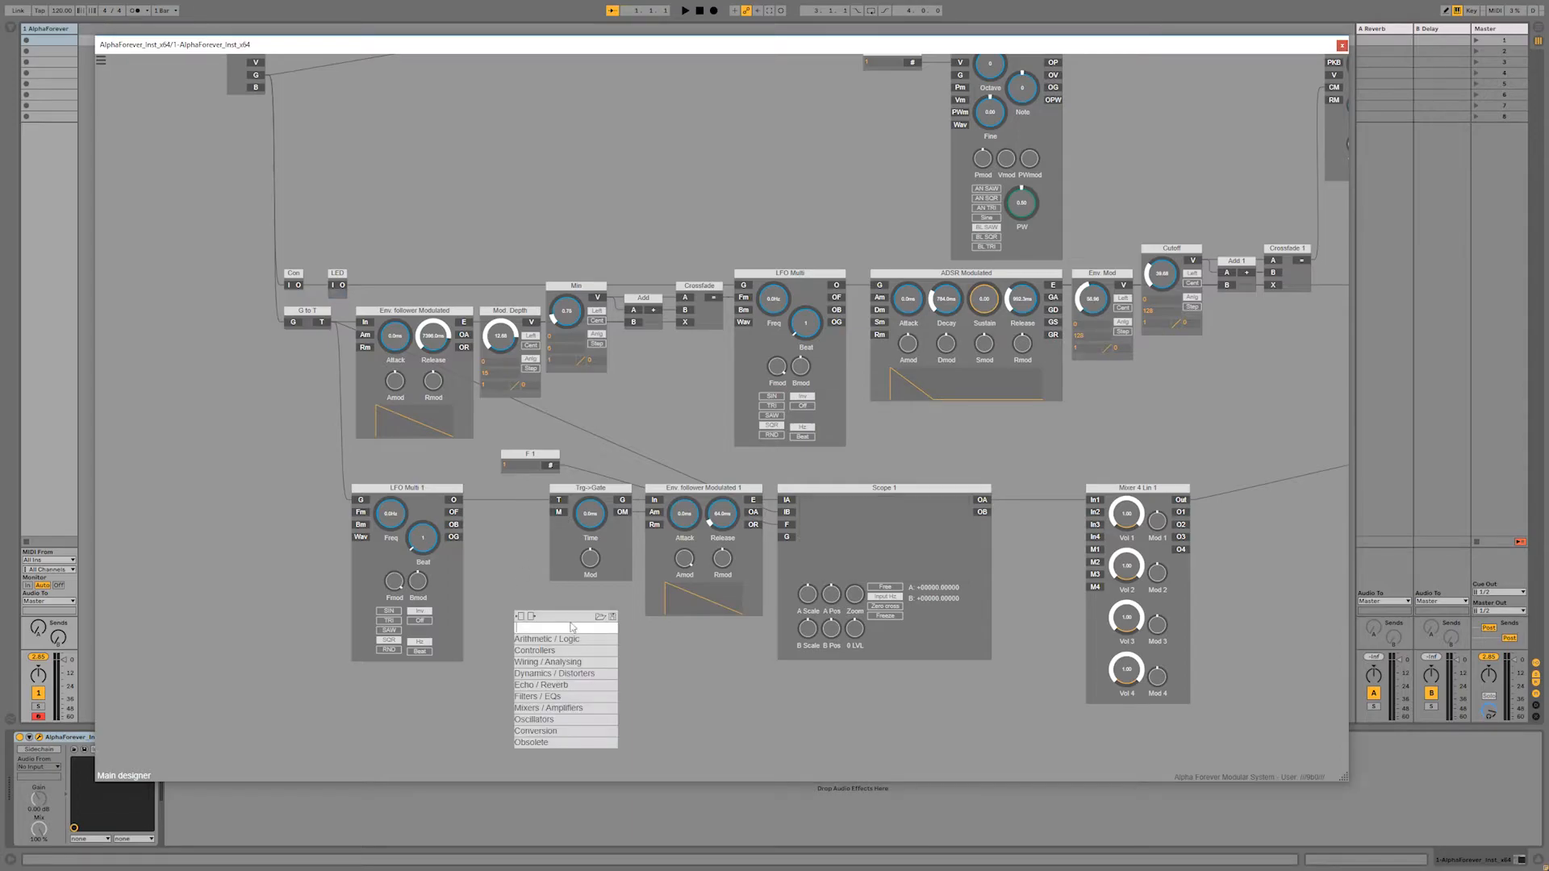
{"action": "left_click", "coordinate": [600, 616]}
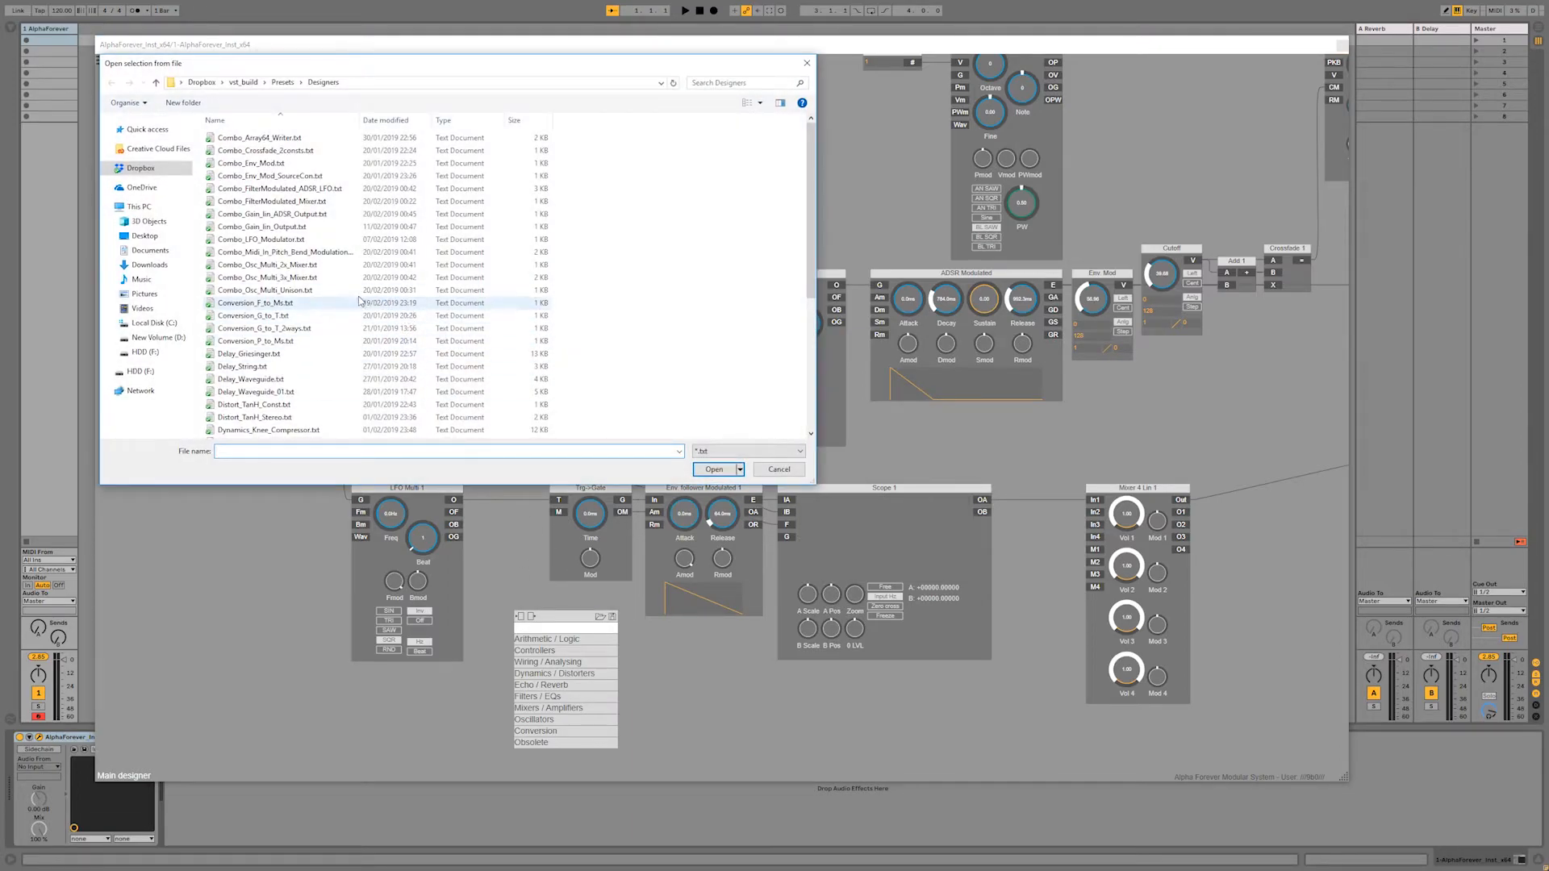
{"action": "left_click", "coordinate": [296, 305]}
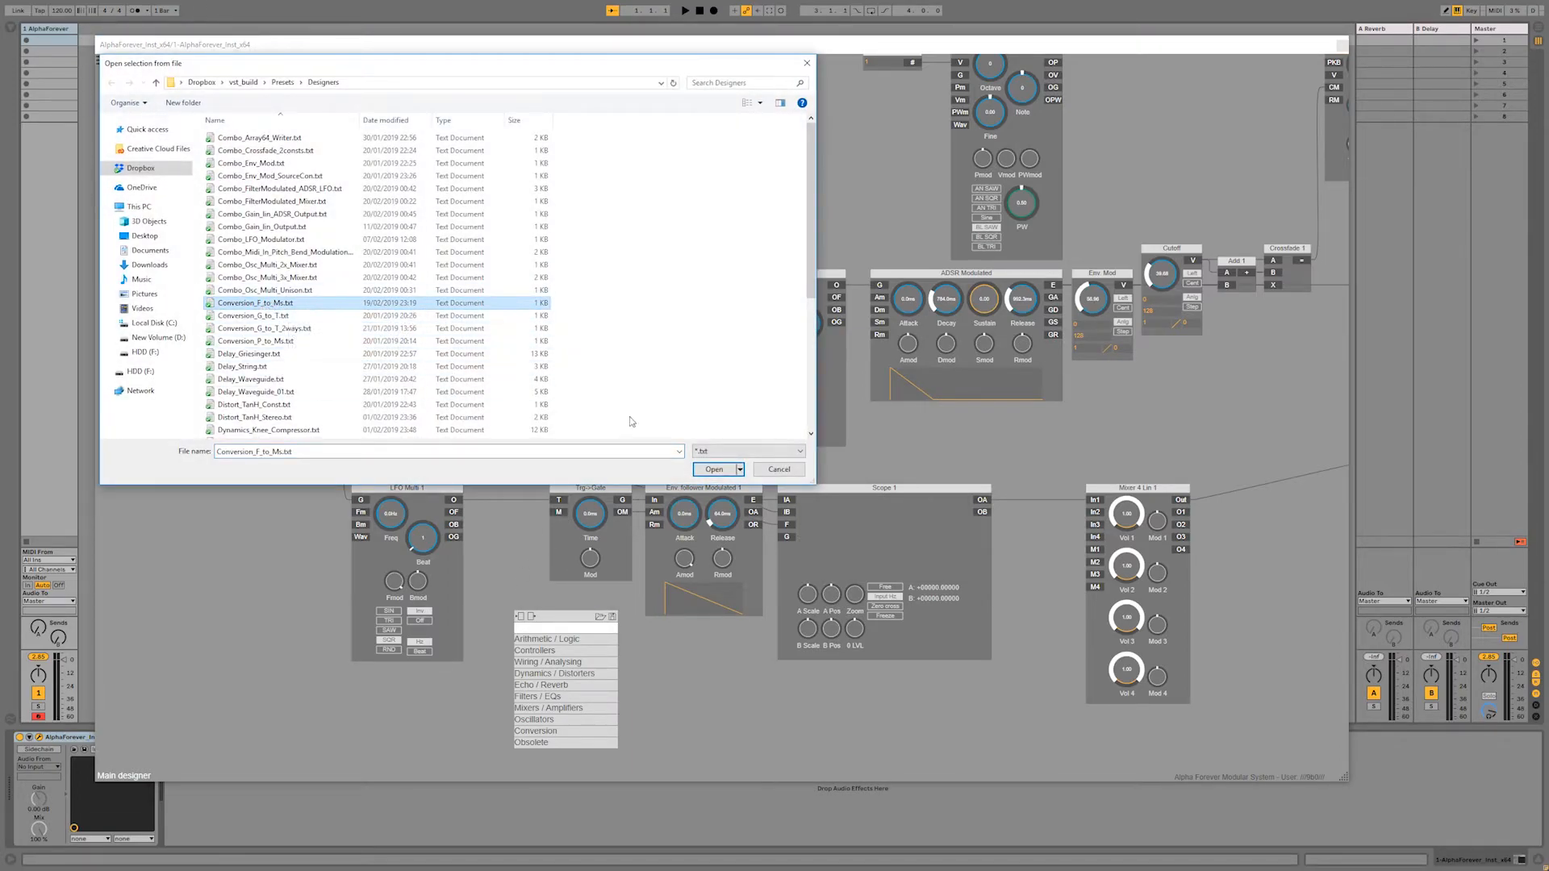
{"action": "left_click", "coordinate": [710, 470]}
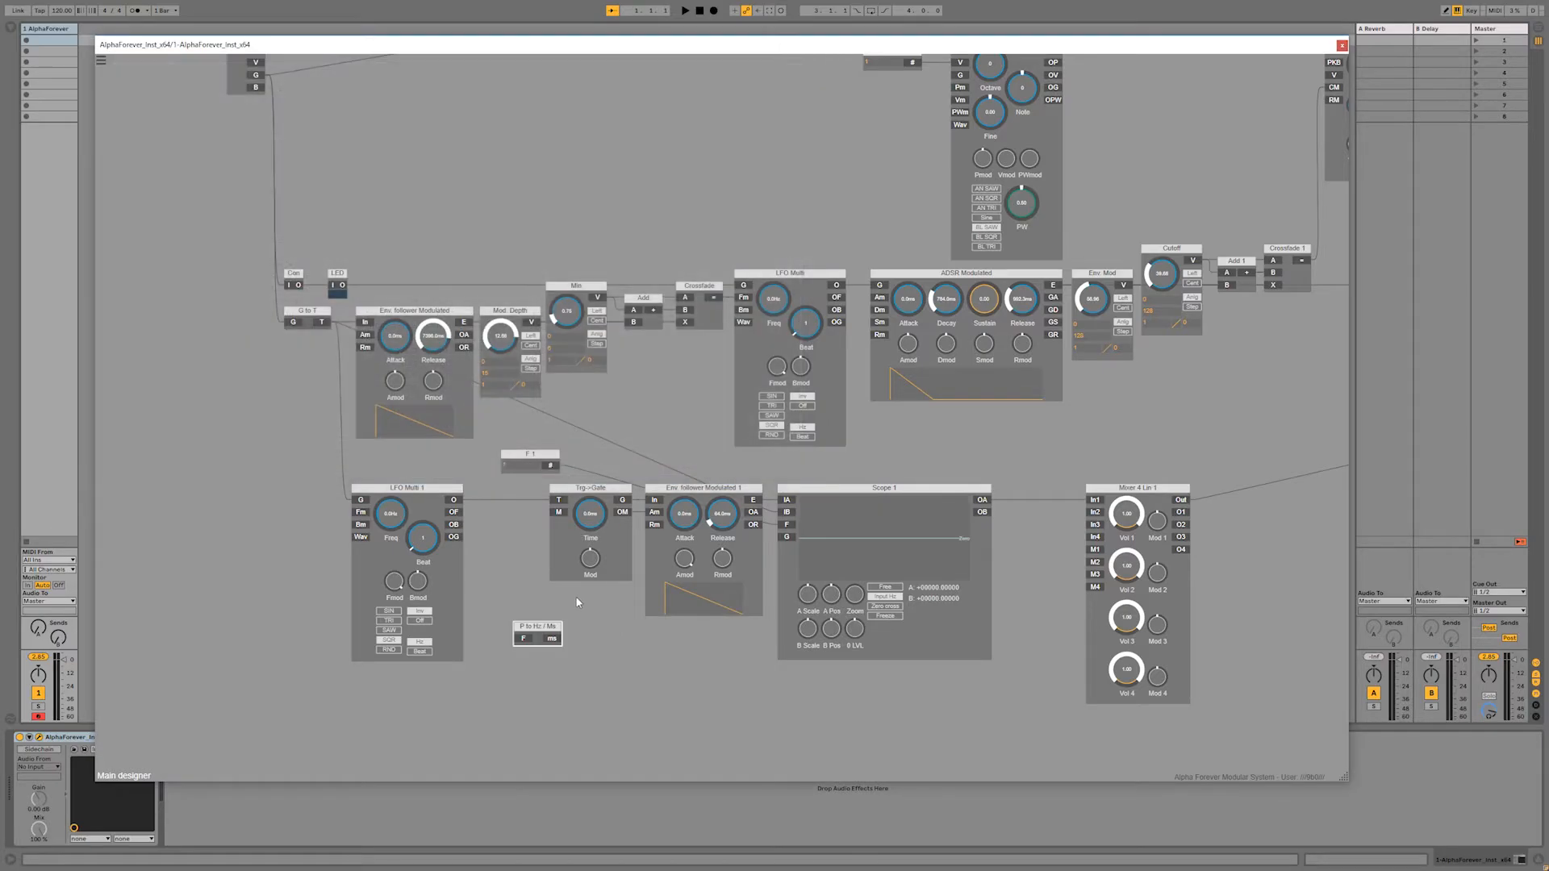
{"action": "double_click", "coordinate": [540, 641]}
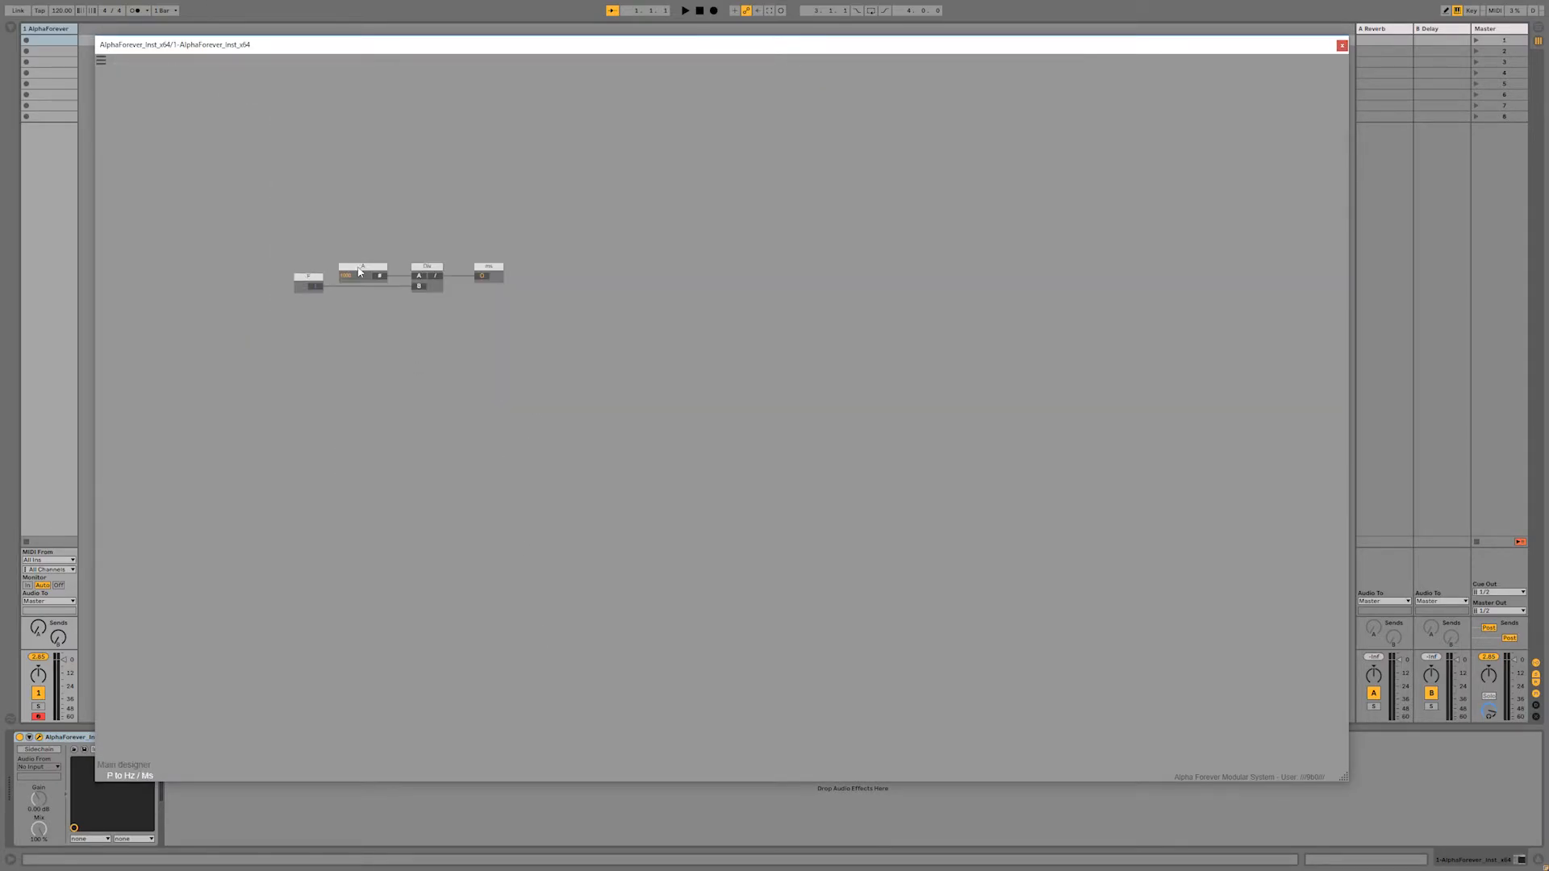
{"action": "double_click", "coordinate": [389, 373]}
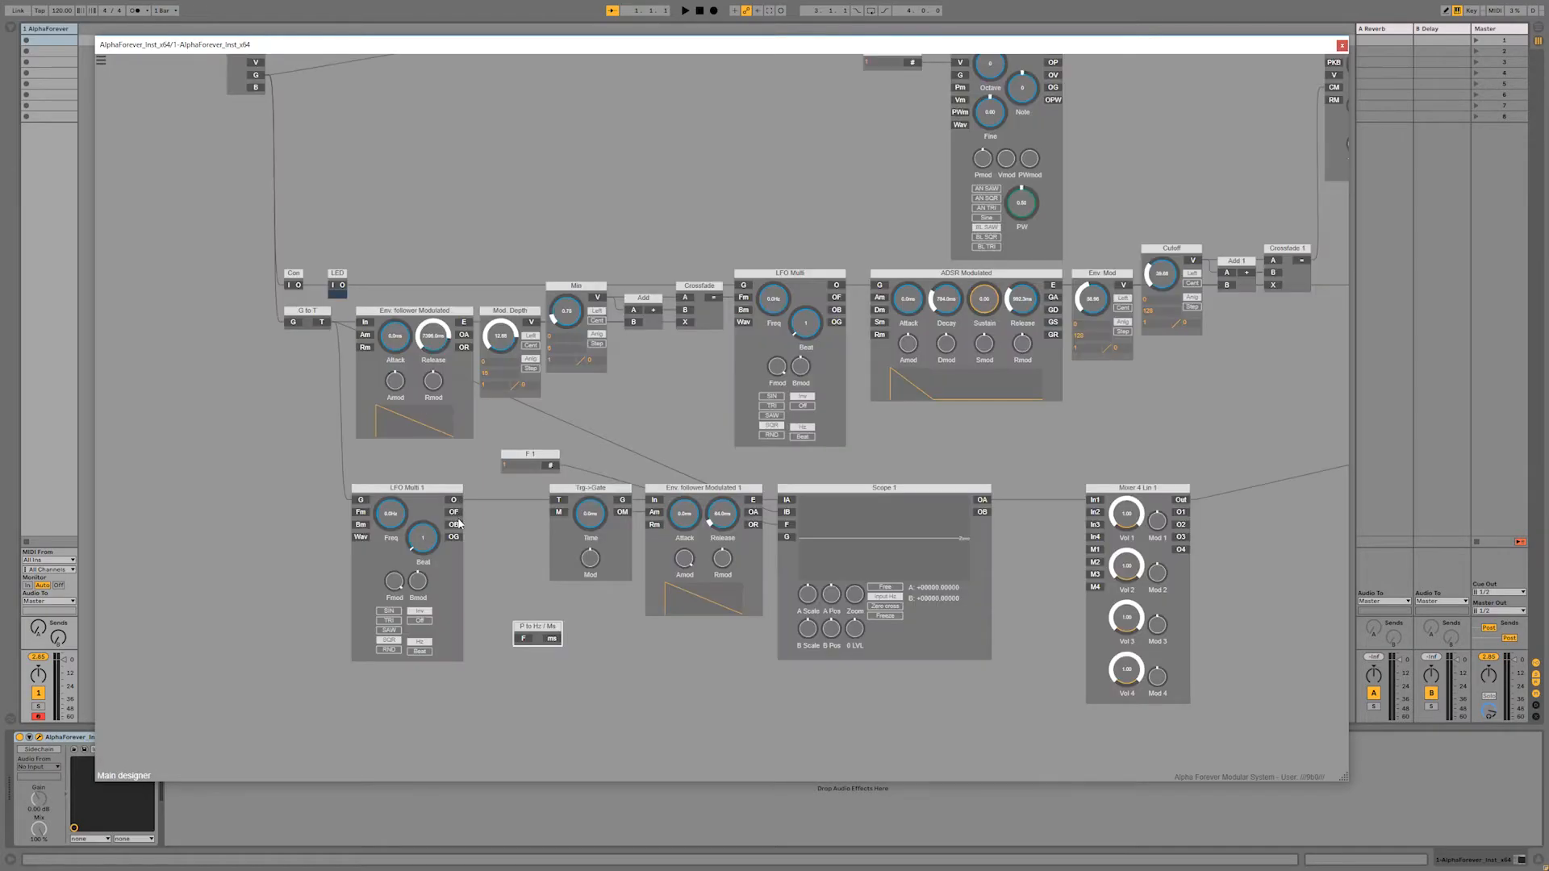
Step: Connect LFO Multi 1's OF output through the F to Hz / Ms module to Trg->Gate's M input, placing the converter between them
{"action": "left_click_drag", "start_coordinate": [456, 521], "coordinate": [524, 638]}
{"action": "left_click_drag", "start_coordinate": [562, 546], "coordinate": [556, 517]}
{"action": "left_click_drag", "start_coordinate": [534, 602], "coordinate": [392, 474]}
{"action": "left_click", "coordinate": [546, 539]}
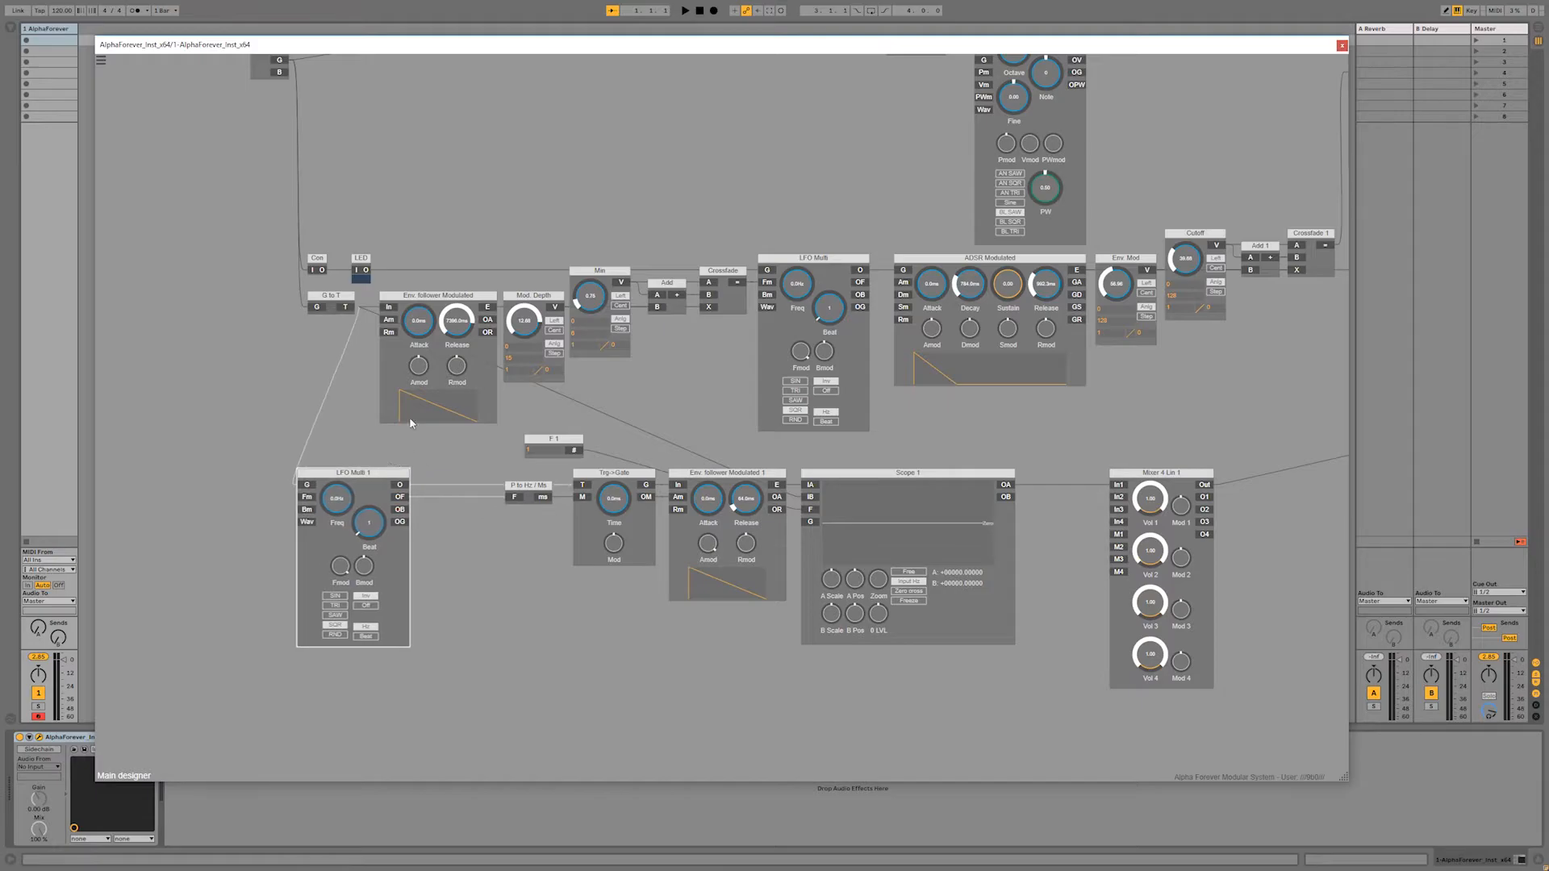
Step: Insert a copy of G to T between LFO Multi 1's O output and Trg->Gate's T input, aligned in the row
{"action": "left_click", "coordinate": [326, 298]}
{"action": "key", "text": "ctrl+c"}
{"action": "key", "text": "ctrl+v"}
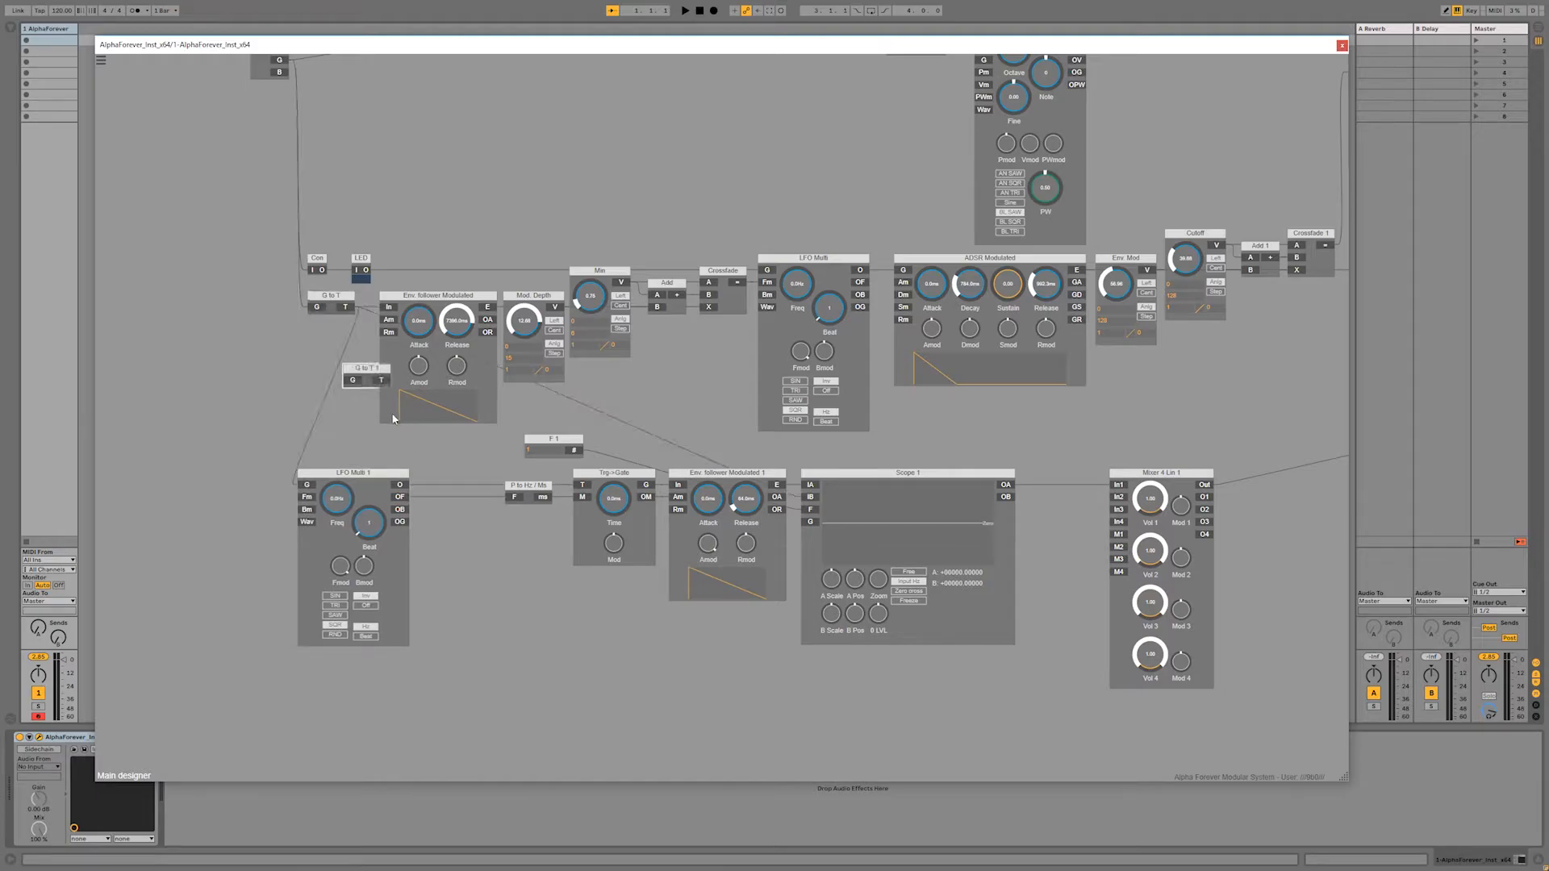
{"action": "left_click_drag", "start_coordinate": [371, 373], "coordinate": [583, 497]}
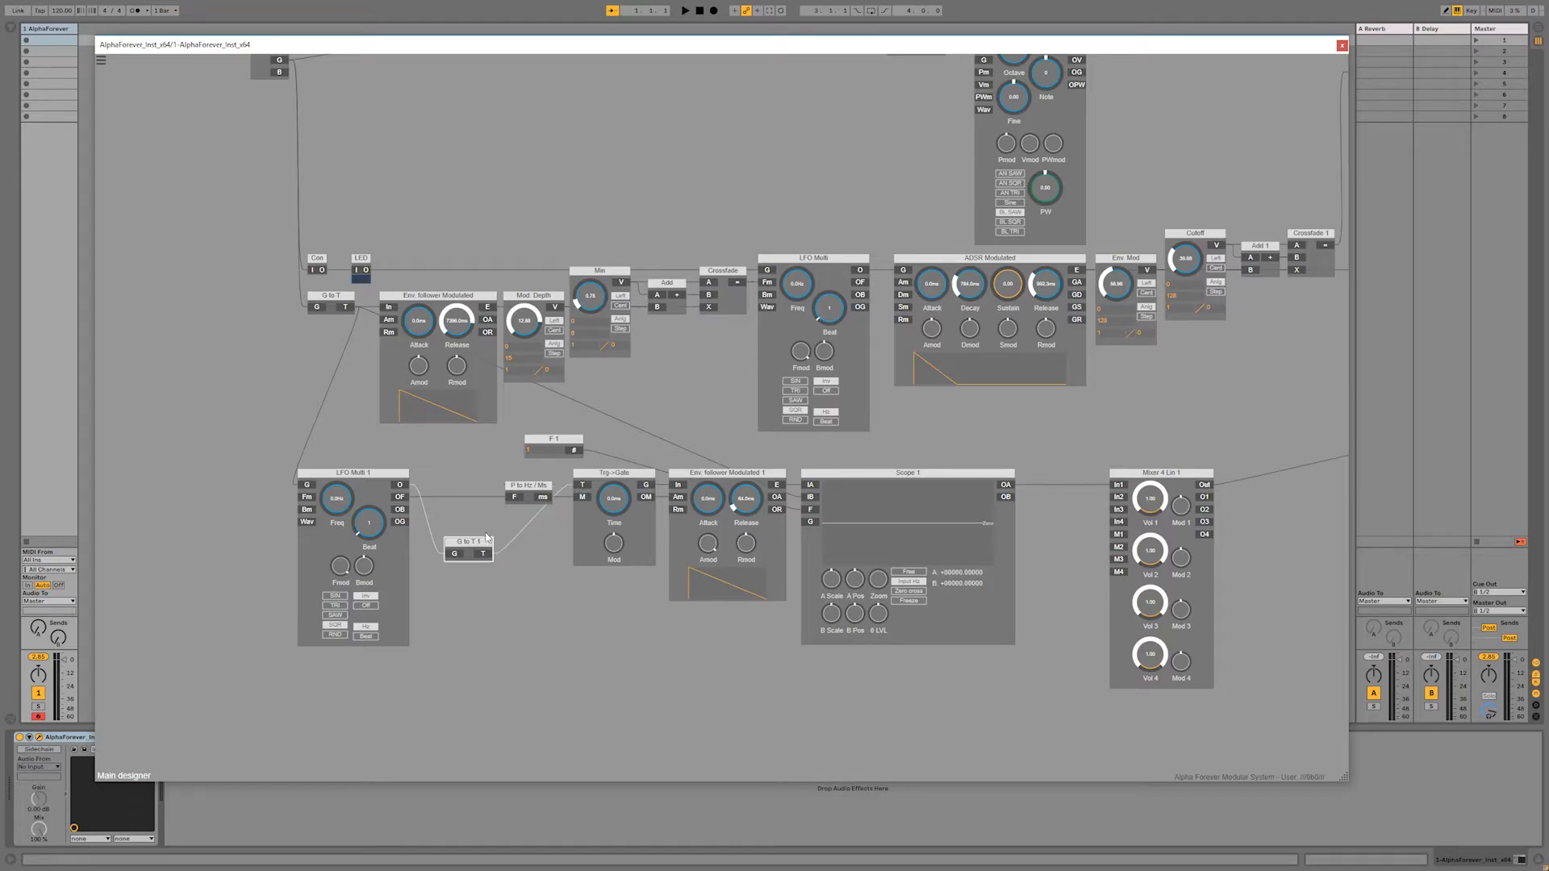
{"action": "left_click_drag", "start_coordinate": [488, 547], "coordinate": [488, 478]}
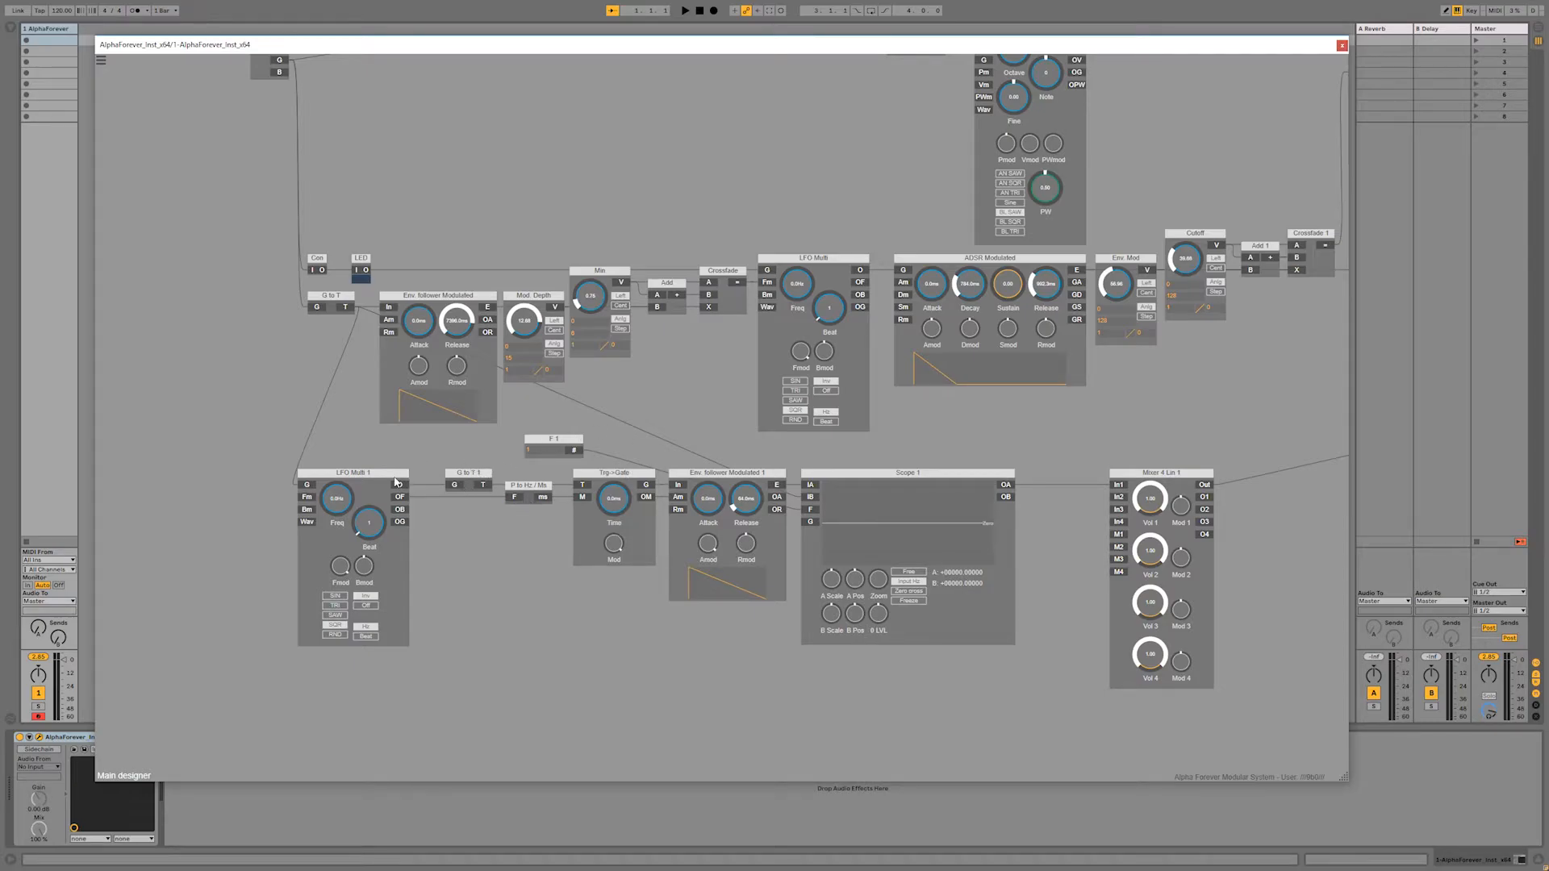
{"action": "left_click_drag", "start_coordinate": [395, 482], "coordinate": [413, 478]}
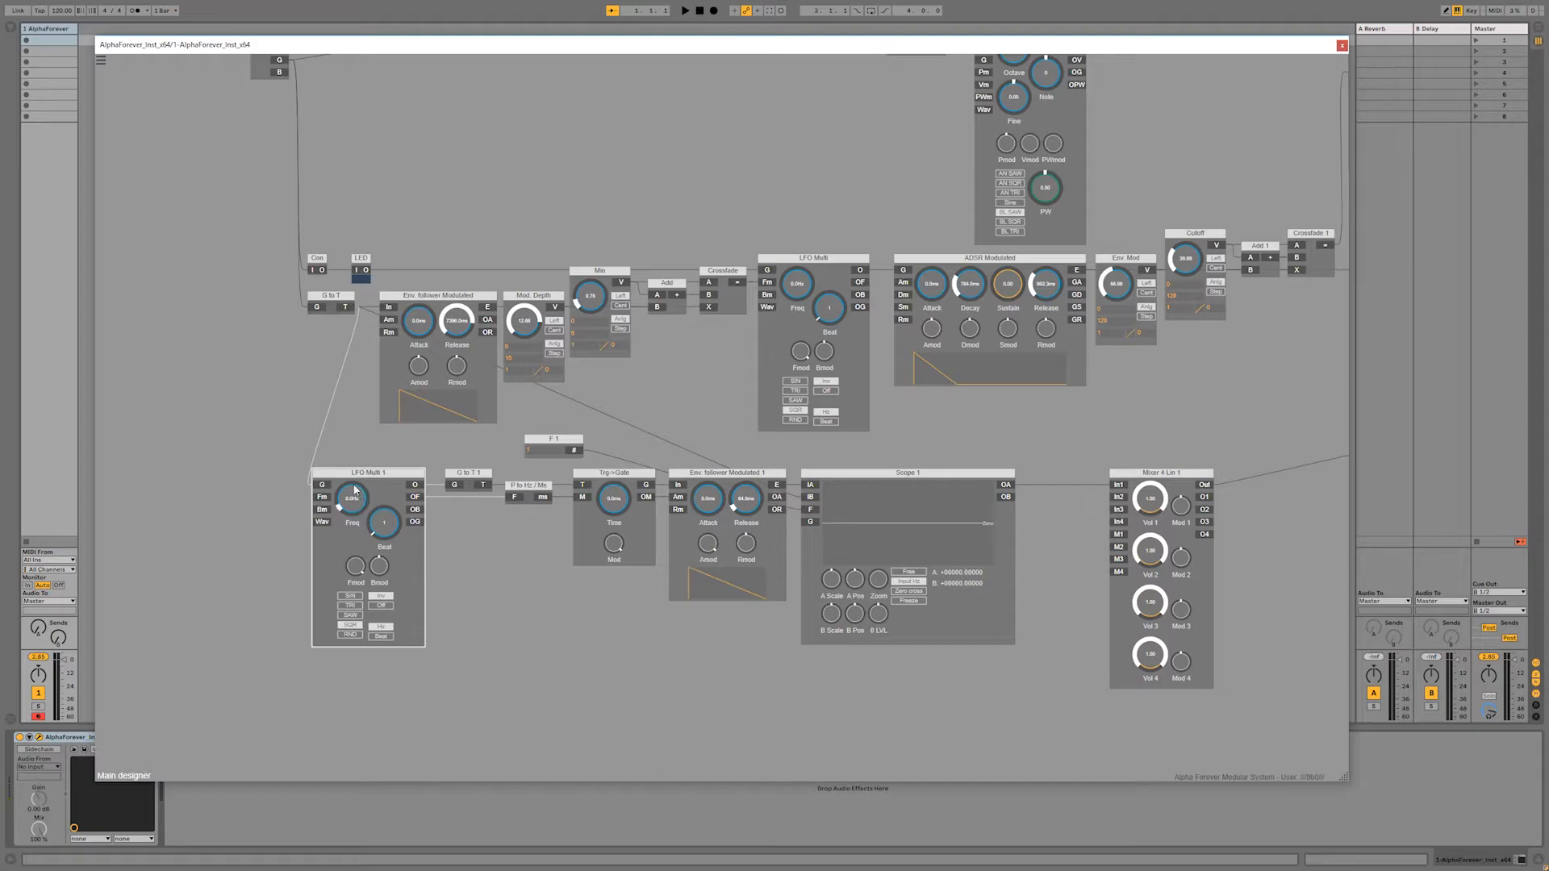
Step: Raise LFO Multi 1's Freq and reduce the lower envelope follower's Release to 0.0 ms
{"action": "left_click_drag", "start_coordinate": [355, 484], "coordinate": [358, 512]}
{"action": "mouse_move", "coordinate": [355, 482]}
{"action": "left_mouse_down"}
{"action": "mouse_move", "coordinate": [379, 453]}
{"action": "mouse_move", "coordinate": [379, 470]}
{"action": "left_mouse_up"}
{"action": "left_click_drag", "start_coordinate": [751, 506], "coordinate": [734, 562]}
Step: Shift LFO Multi 1, G to T 1 and the F to Hz / Ms module left to make room before Trg->Gate
{"action": "left_click_drag", "start_coordinate": [297, 451], "coordinate": [552, 671]}
{"action": "left_click_drag", "start_coordinate": [534, 486], "coordinate": [409, 485]}
{"action": "left_click", "coordinate": [423, 510]}
Step: Try scaling the ms output with a Mul and its own B knob ahead of Trg->Gate's M input
{"action": "right_click", "coordinate": [418, 497]}
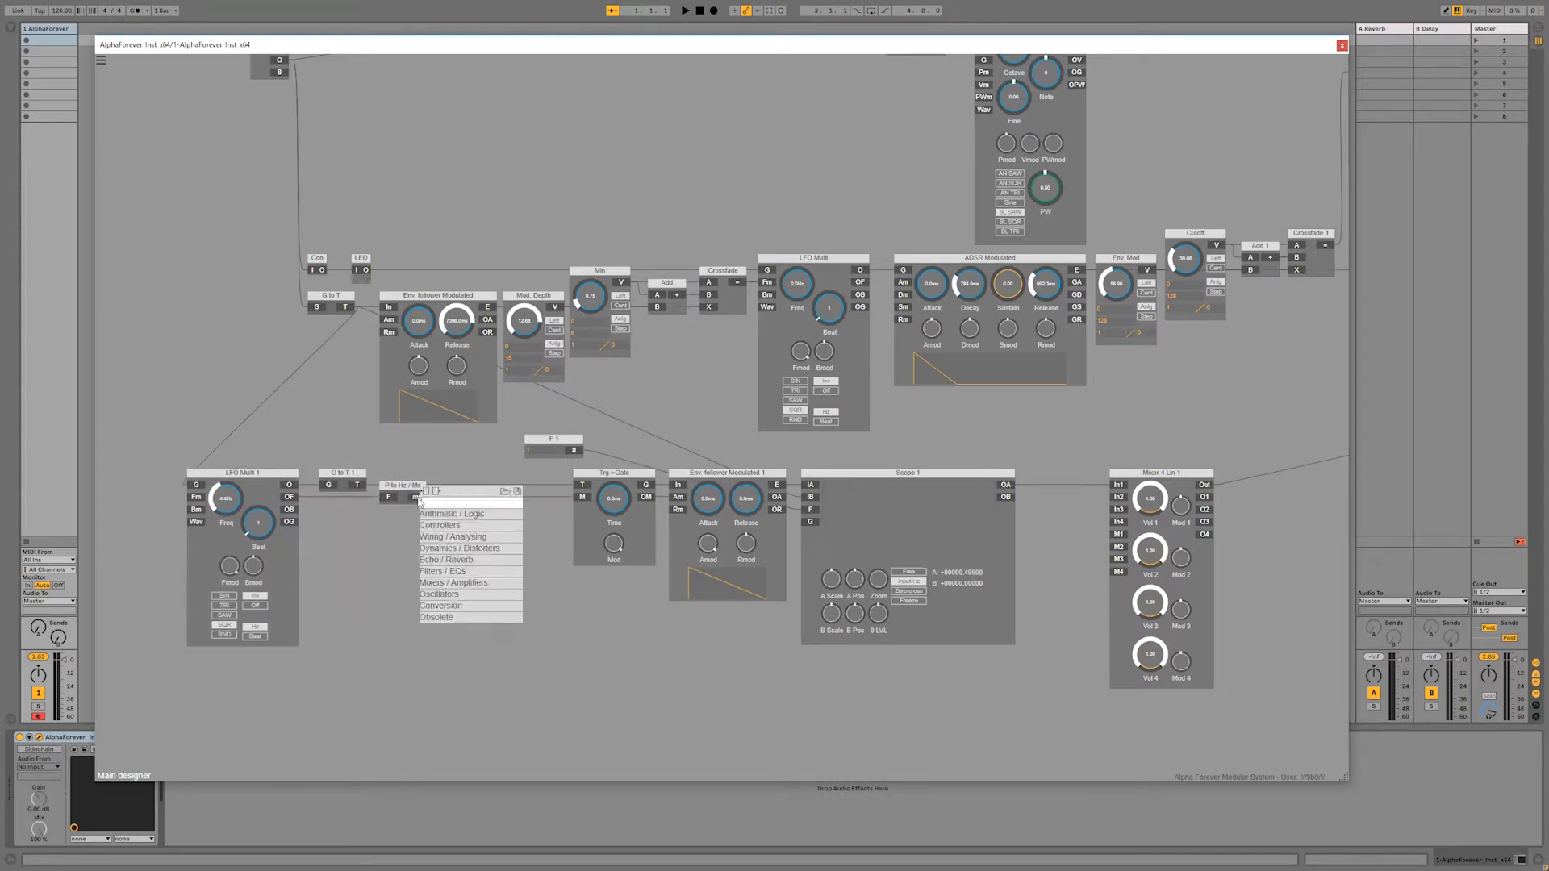
{"action": "mouse_move", "coordinate": [440, 514]}
{"action": "left_click", "coordinate": [556, 552]}
{"action": "left_click_drag", "start_coordinate": [510, 492], "coordinate": [547, 492]}
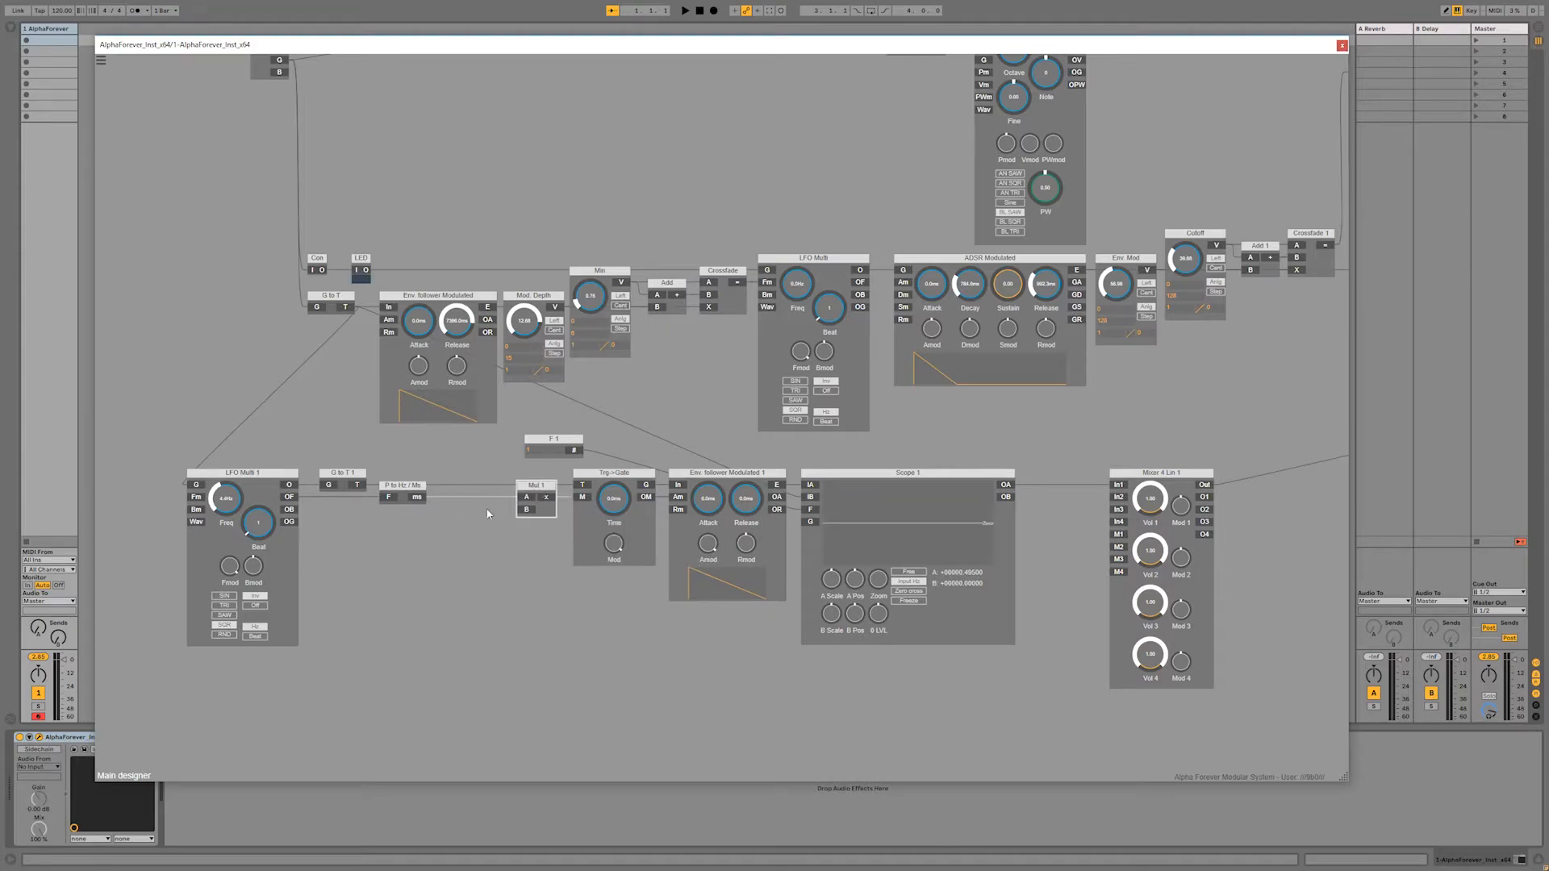
{"action": "left_click", "coordinate": [527, 511]}
{"action": "left_click_drag", "start_coordinate": [538, 595], "coordinate": [575, 602]}
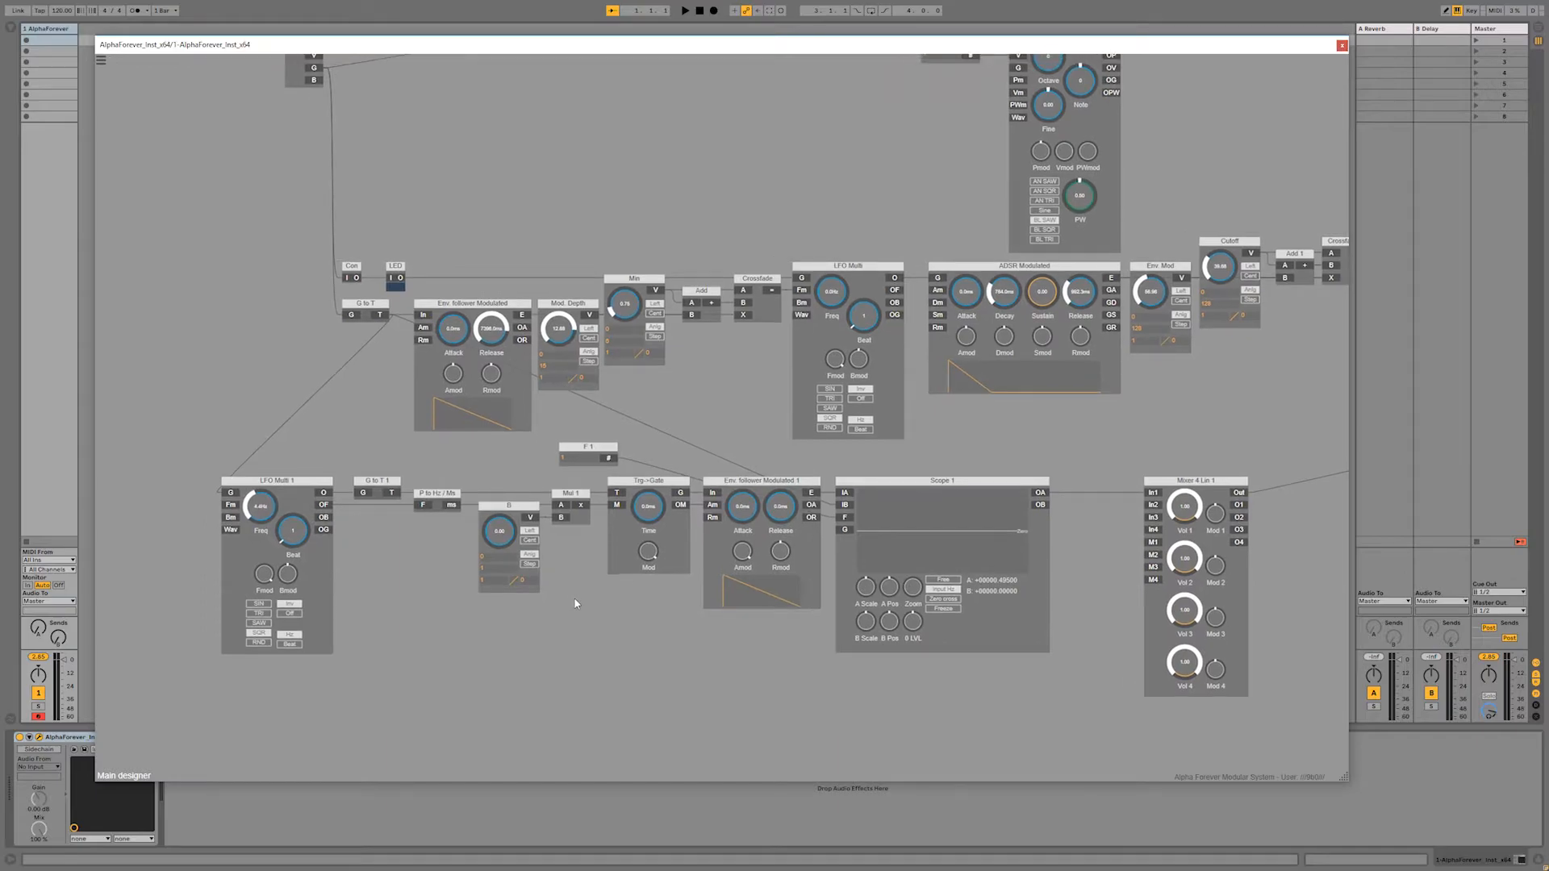
{"action": "left_click_drag", "start_coordinate": [501, 544], "coordinate": [505, 476]}
Step: Delete the Mul in front of Trg->Gate together with its B knob
{"action": "left_click", "coordinate": [563, 497]}
{"action": "left_click", "coordinate": [523, 507], "text": "shift"}
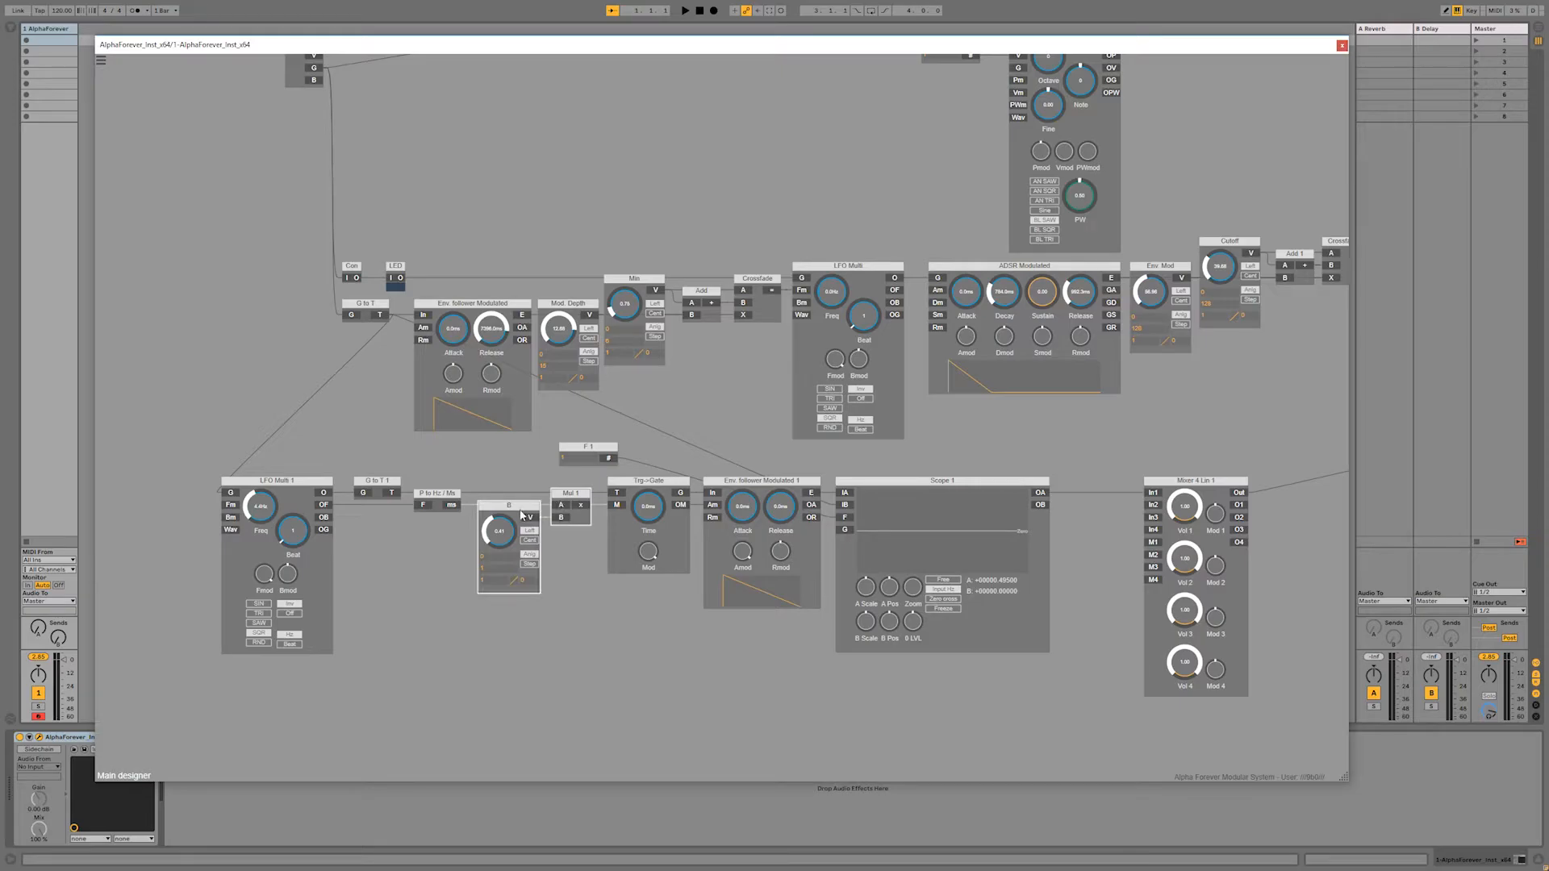
{"action": "key", "text": "Delete"}
Step: Move Trg->Gate left and insert a Mul from its OM output to the lower envelope follower's Am input, with a B knob at 1.00
{"action": "left_click_drag", "start_coordinate": [552, 510], "coordinate": [520, 476]}
{"action": "right_click", "coordinate": [557, 507]}
{"action": "mouse_move", "coordinate": [629, 520]}
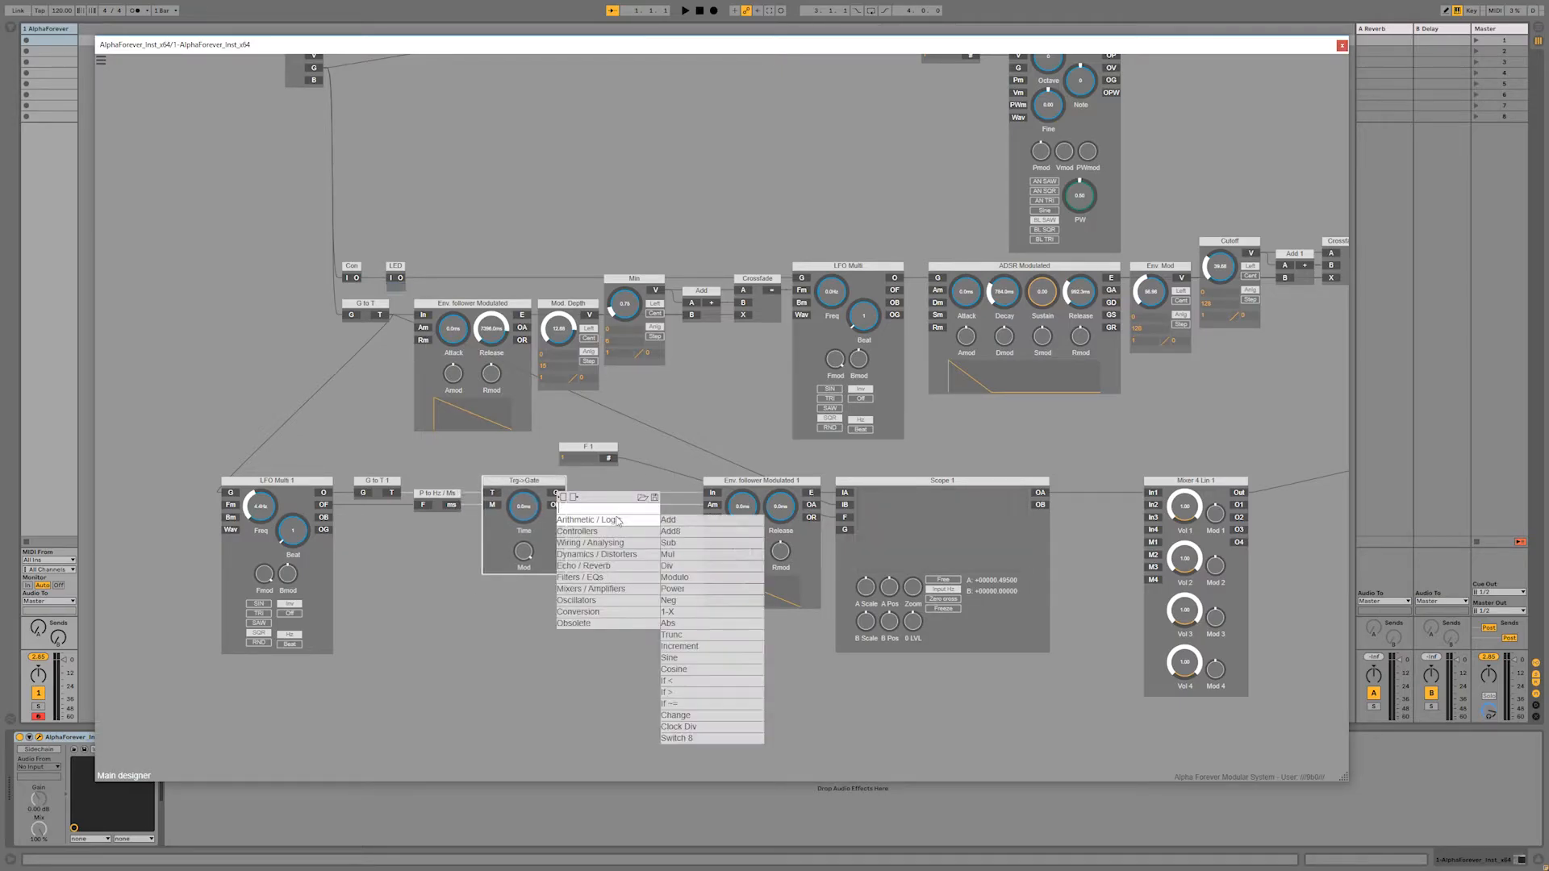
{"action": "left_click", "coordinate": [686, 552]}
{"action": "left_click_drag", "start_coordinate": [669, 493], "coordinate": [689, 493]}
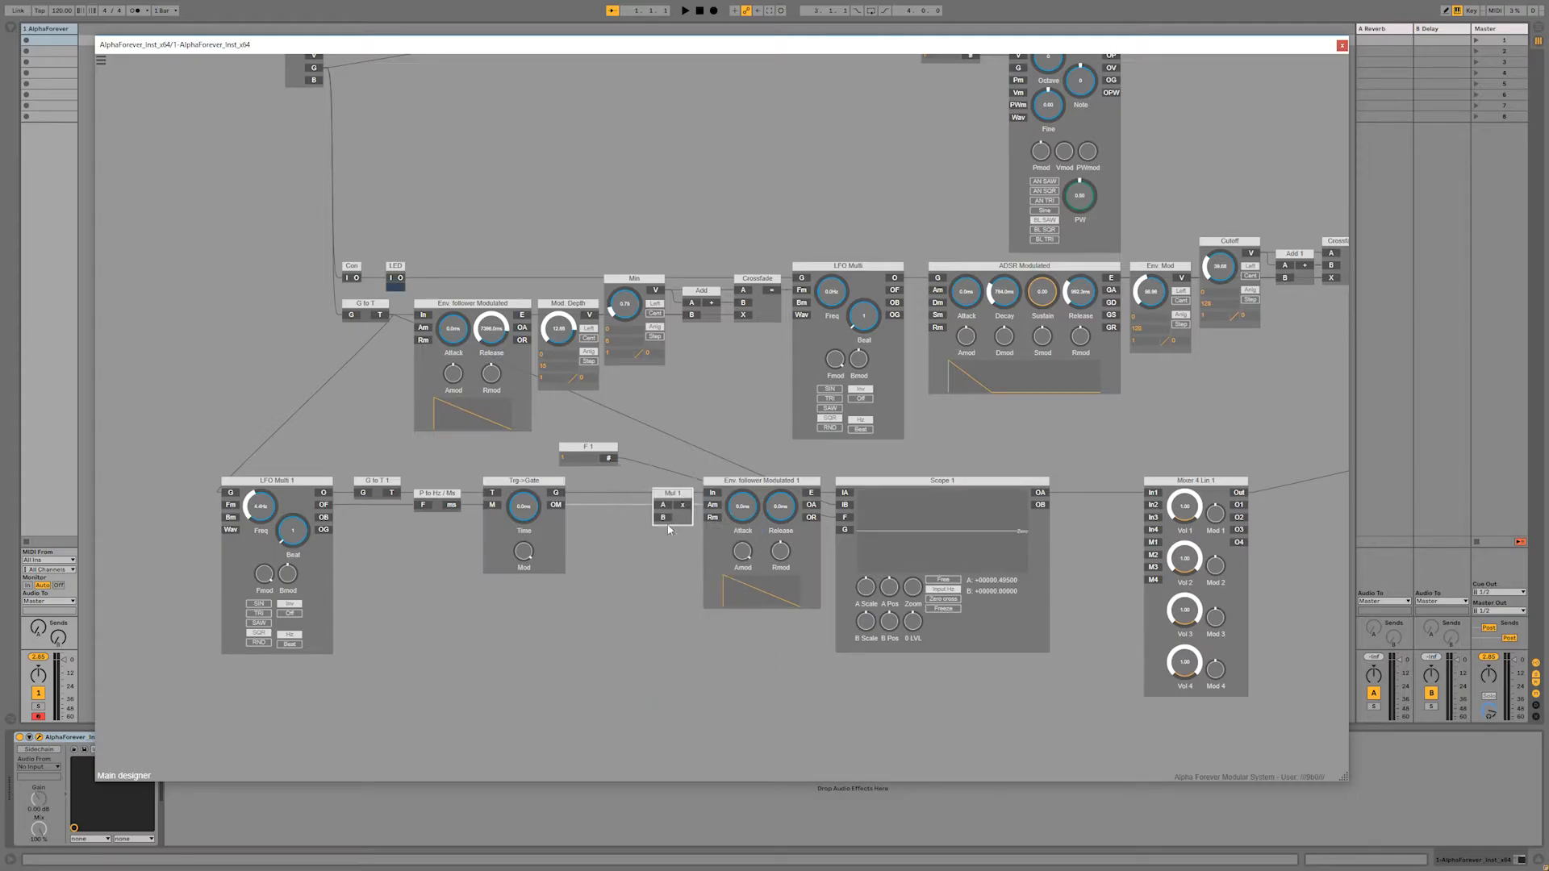
{"action": "double_click", "coordinate": [665, 520]}
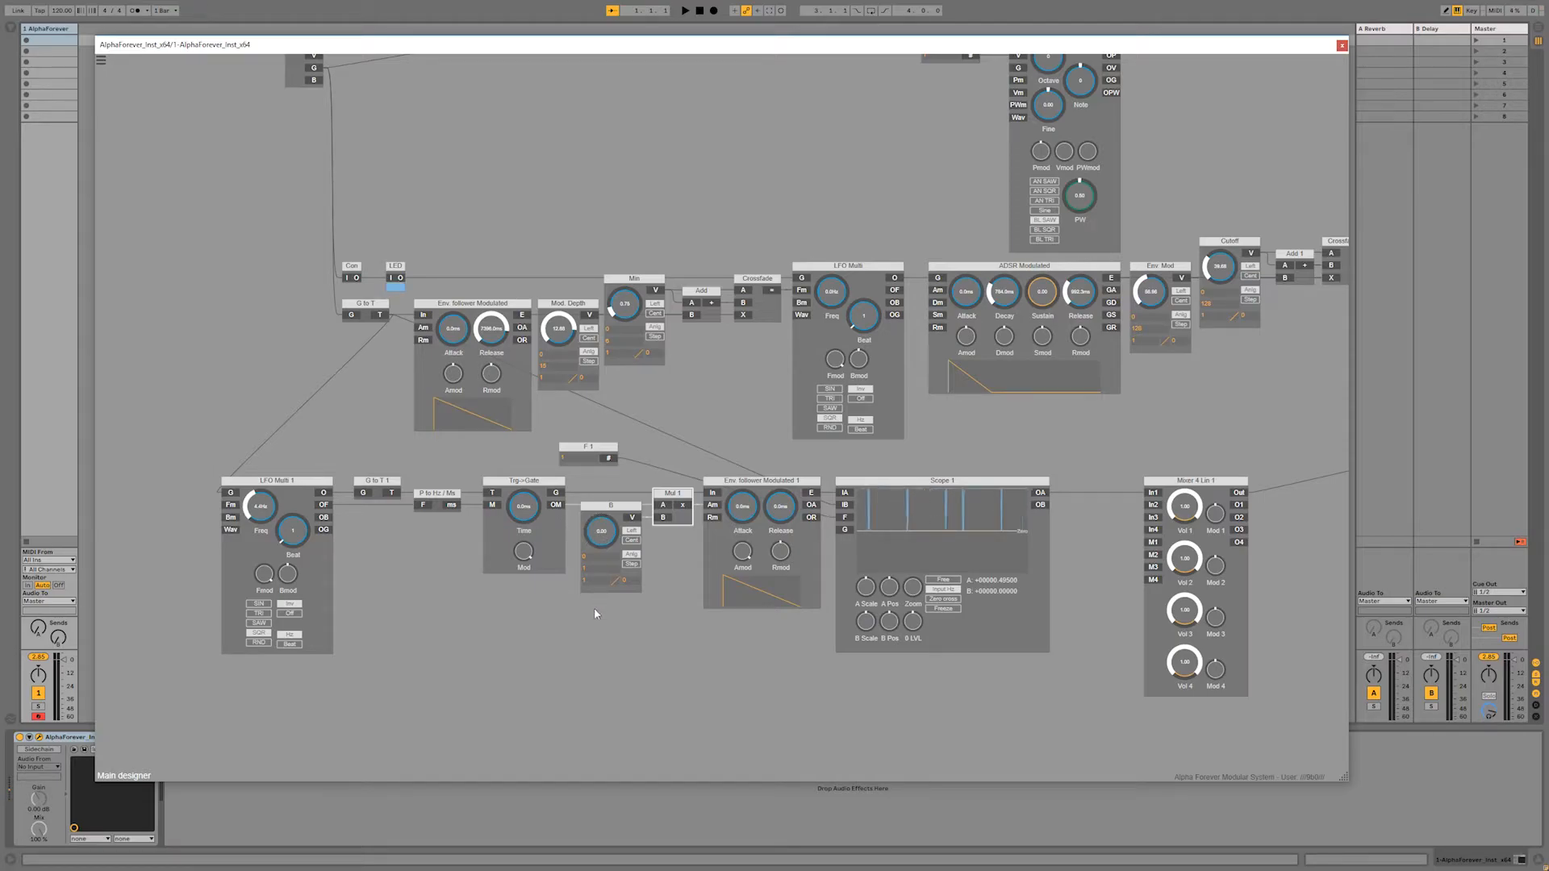
{"action": "left_click_drag", "start_coordinate": [603, 533], "coordinate": [643, 380]}
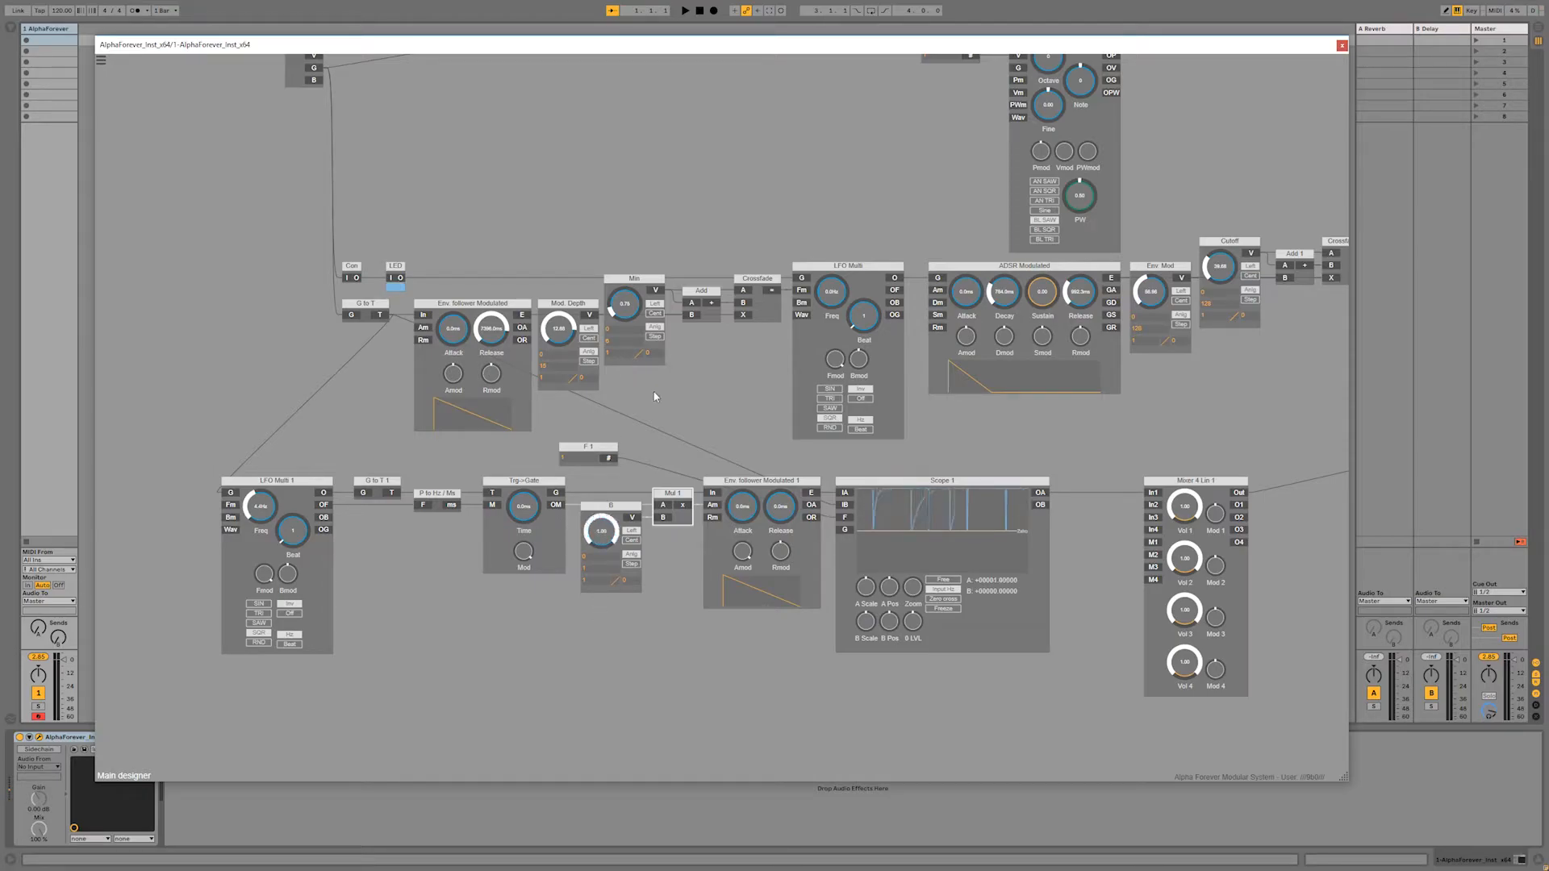
Step: Shift the LFO and converter group left and insert a Mul with a raised B knob between the ms output and Trg->Gate's M input
{"action": "left_click_drag", "start_coordinate": [194, 457], "coordinate": [470, 646]}
{"action": "left_click_drag", "start_coordinate": [453, 496], "coordinate": [327, 496]}
{"action": "left_click", "coordinate": [341, 531]}
{"action": "right_click", "coordinate": [326, 509]}
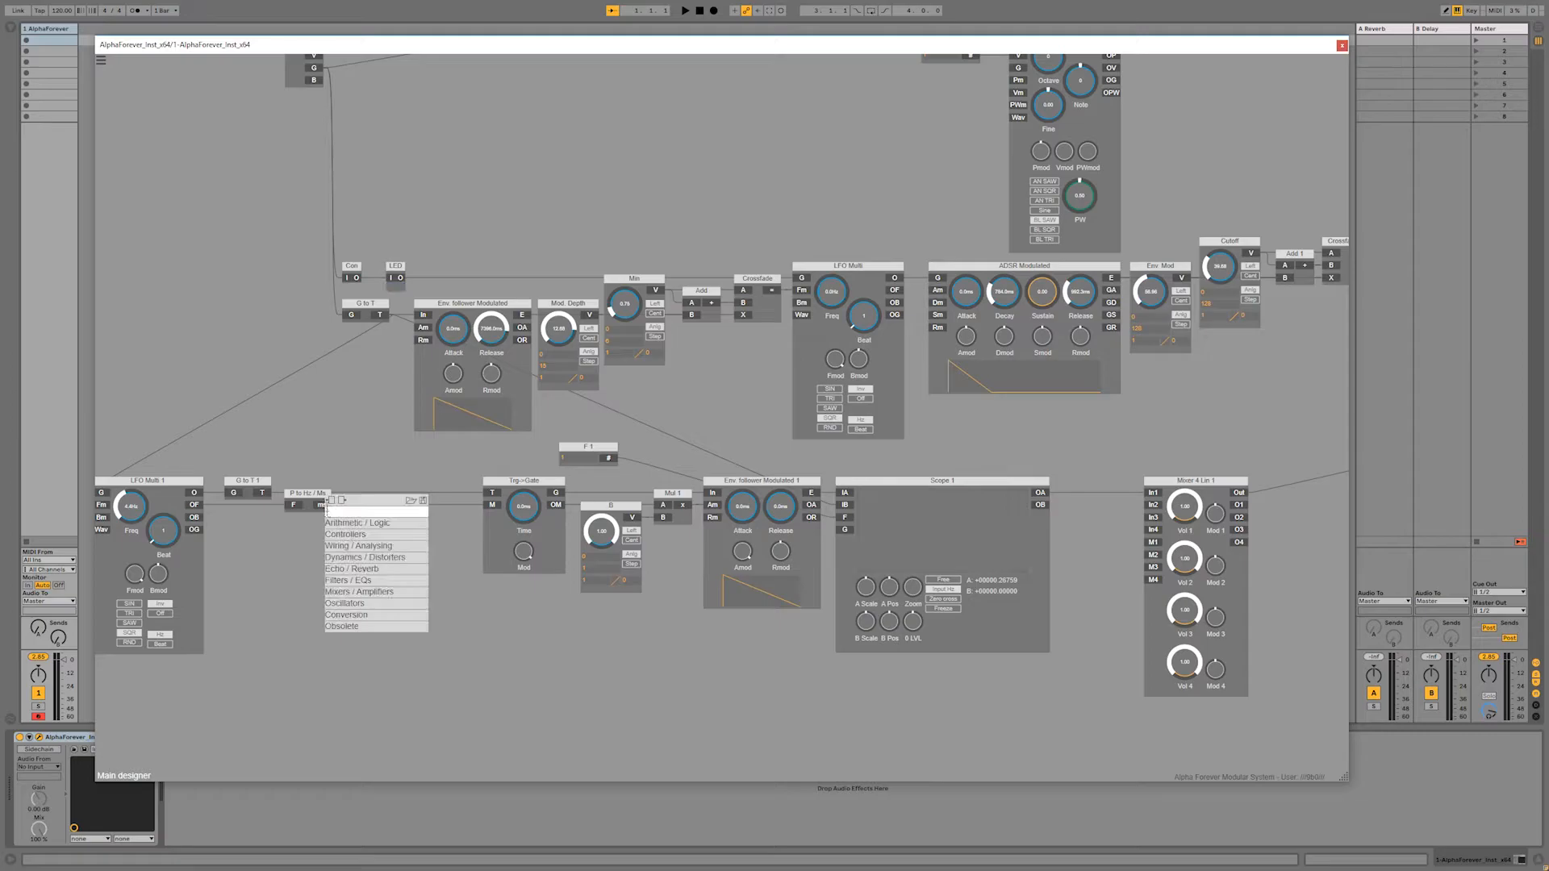
{"action": "type", "text": "mul"}
{"action": "left_click", "coordinate": [448, 524]}
{"action": "left_click_drag", "start_coordinate": [423, 494], "coordinate": [451, 493]}
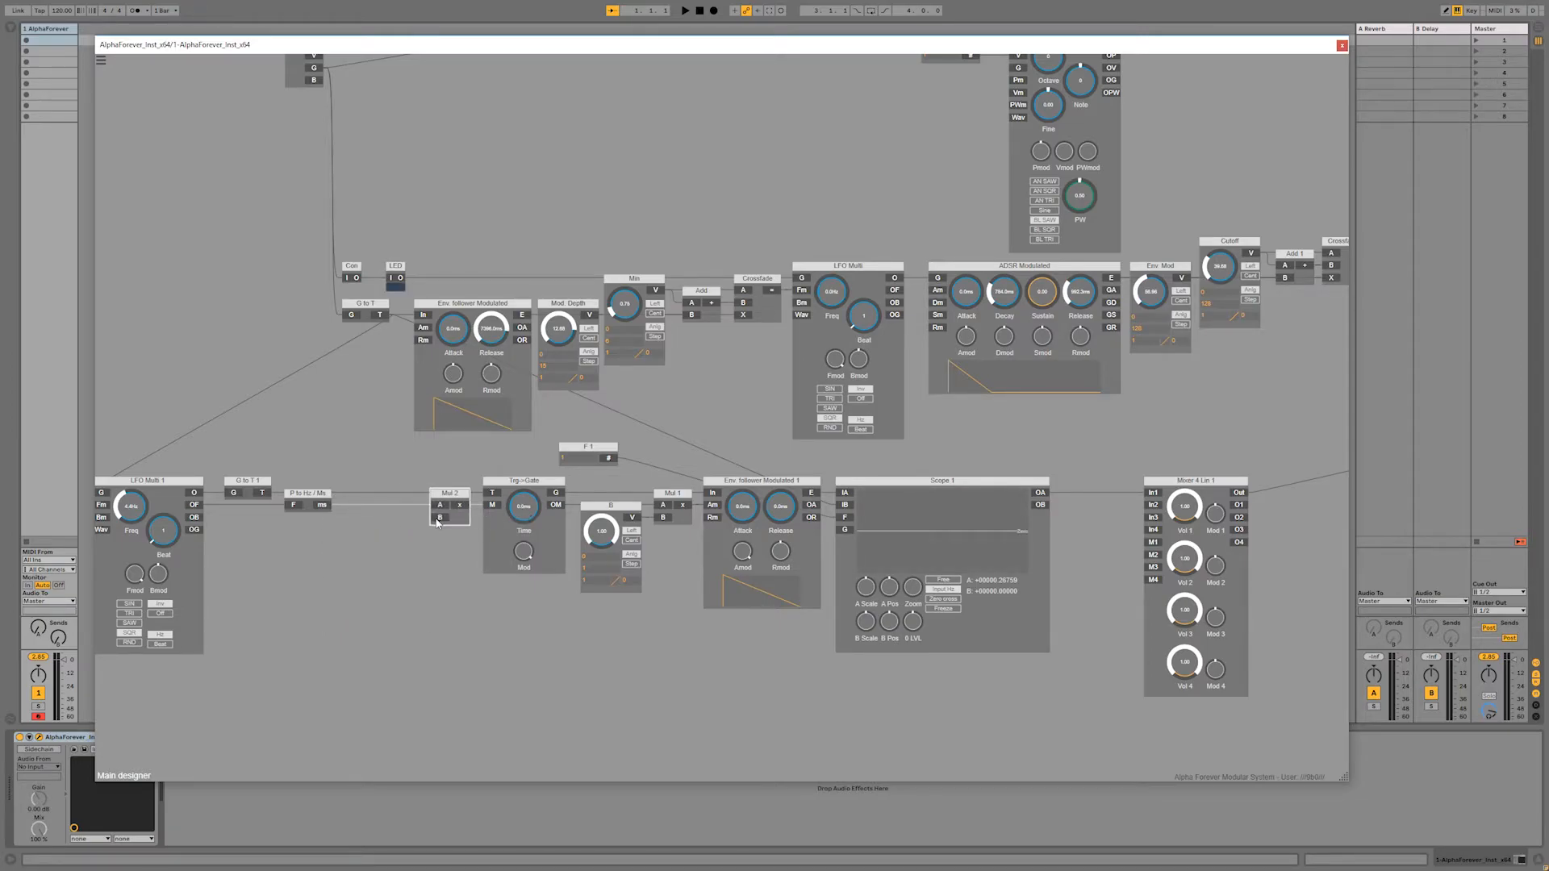
{"action": "double_click", "coordinate": [437, 519]}
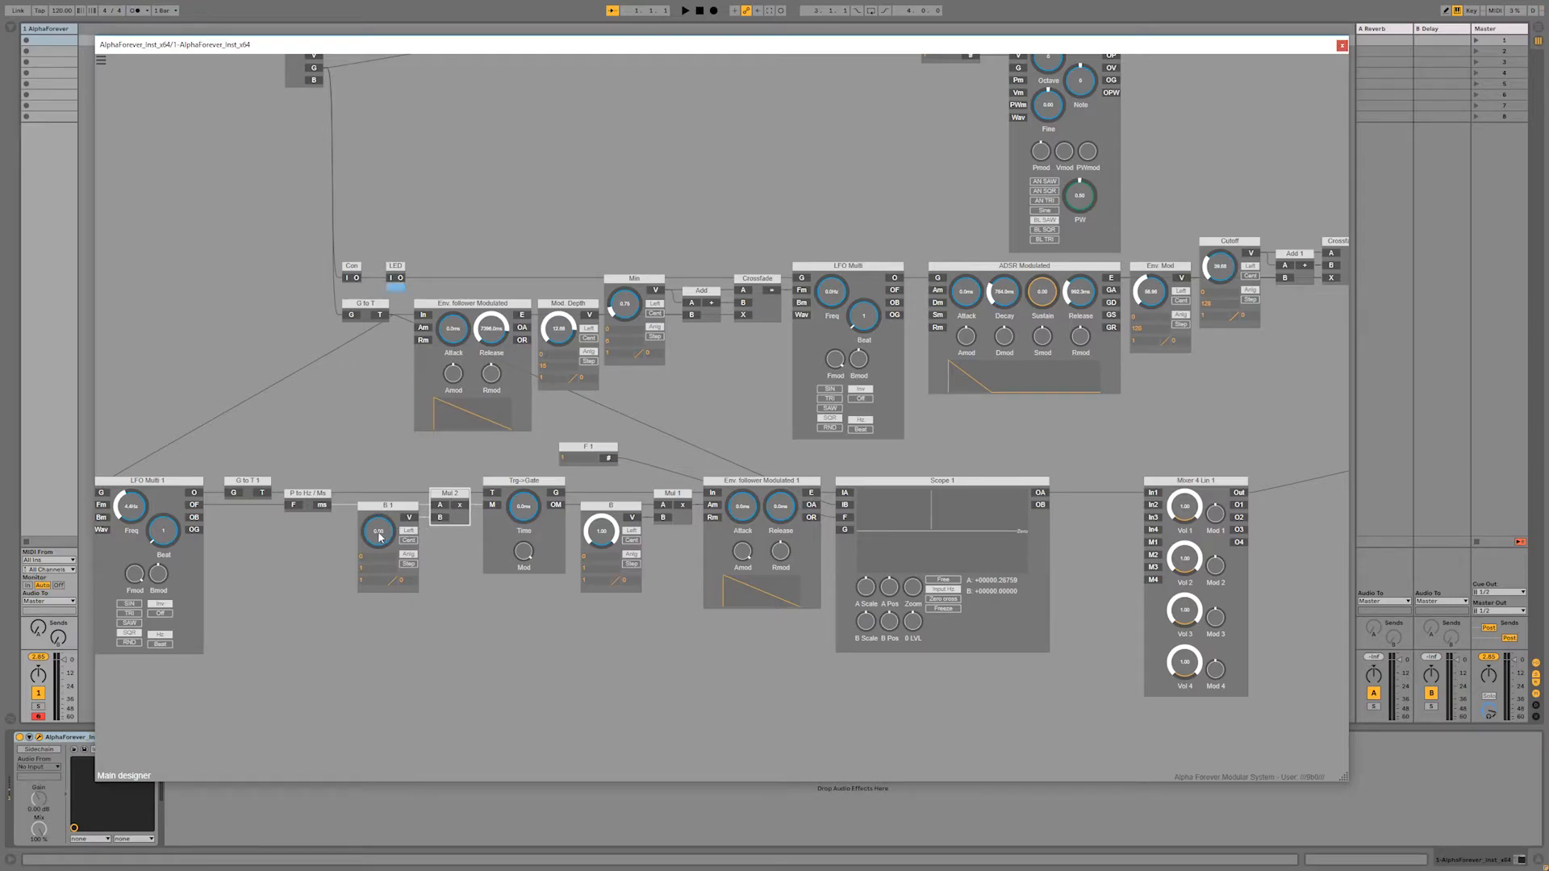
{"action": "mouse_move", "coordinate": [379, 531]}
{"action": "left_mouse_down"}
{"action": "mouse_move", "coordinate": [411, 425]}
{"action": "mouse_move", "coordinate": [408, 496]}
{"action": "left_mouse_up"}
Step: Add a Sub below Trg->Gate that subtracts Mul 2's output from the ms output and feeds the lower envelope follower's Rm input
{"action": "right_click", "coordinate": [462, 599]}
{"action": "mouse_move", "coordinate": [492, 622]}
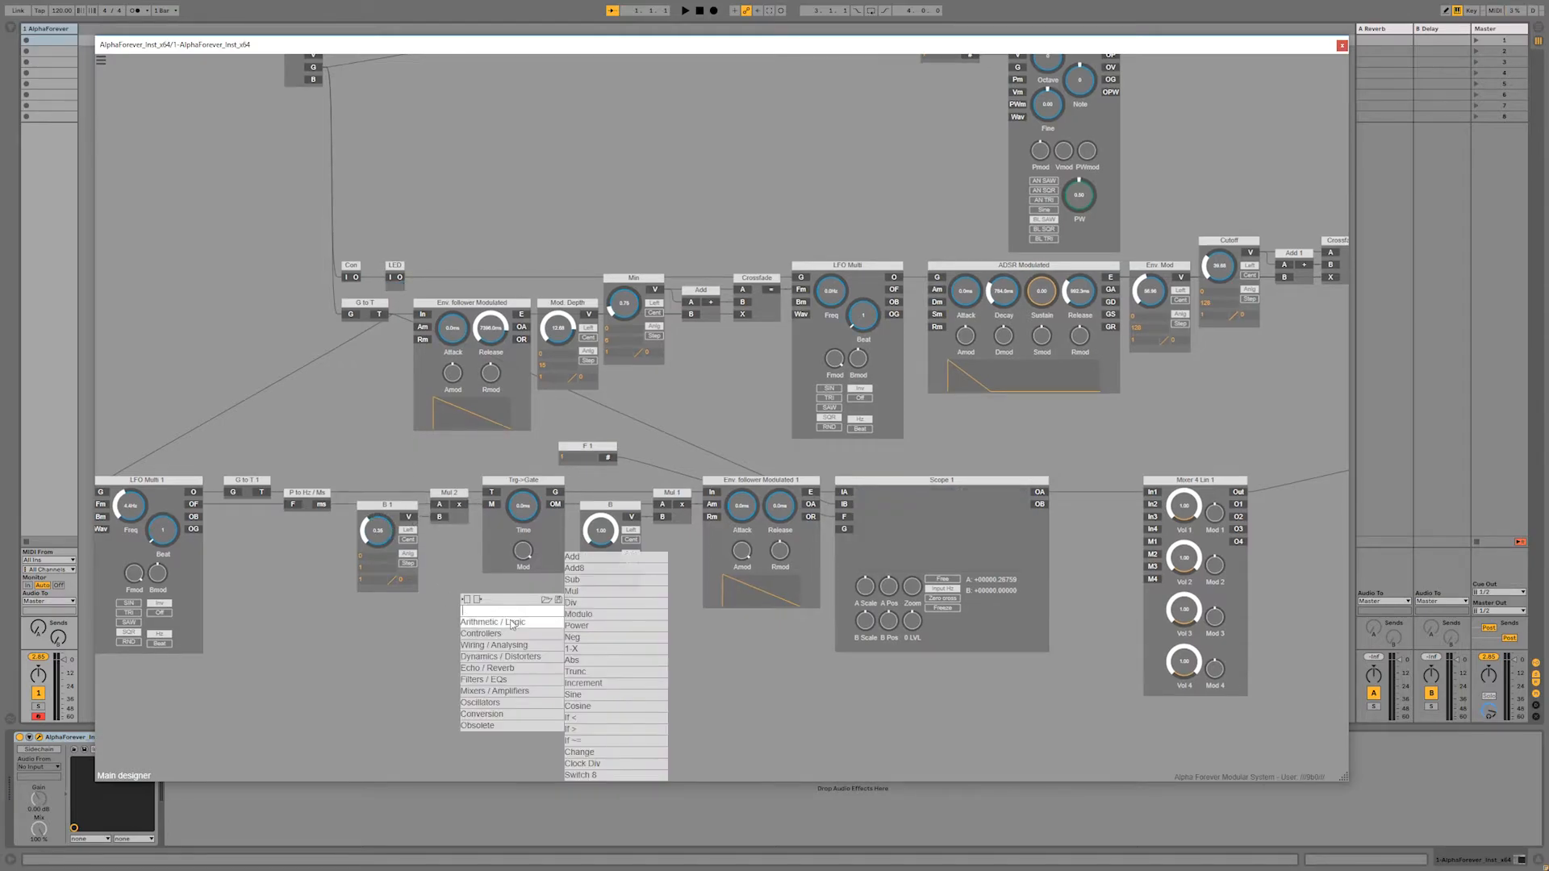
{"action": "left_click", "coordinate": [598, 580]}
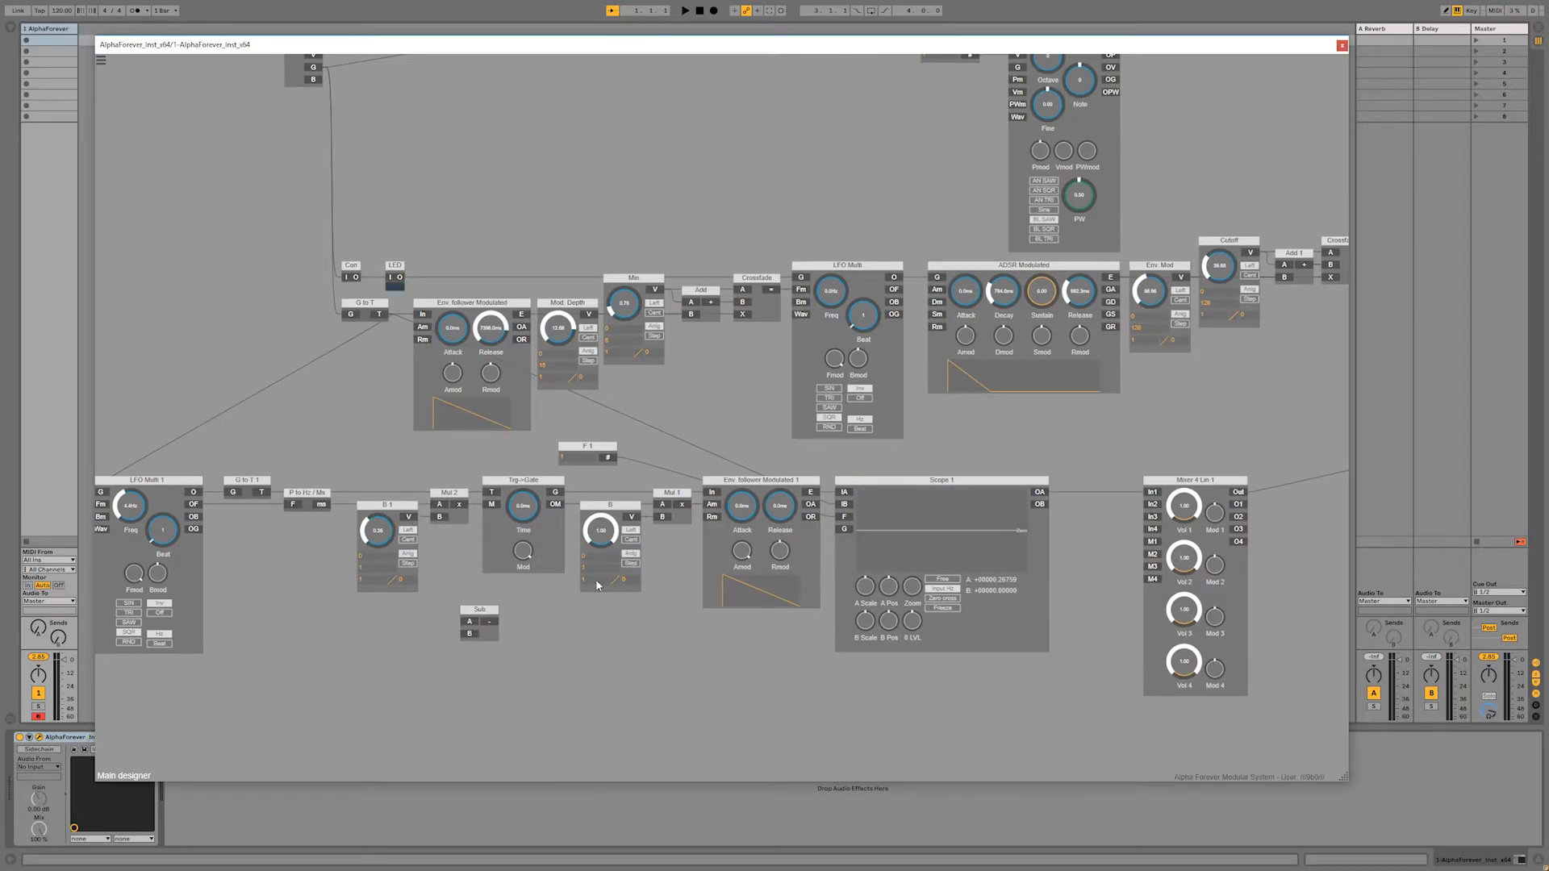
{"action": "left_click_drag", "start_coordinate": [465, 624], "coordinate": [468, 622]}
{"action": "right_click", "coordinate": [458, 504]}
{"action": "left_click", "coordinate": [409, 522]}
{"action": "left_click_drag", "start_coordinate": [467, 628], "coordinate": [468, 634]}
{"action": "left_click_drag", "start_coordinate": [489, 621], "coordinate": [712, 521]}
Step: Adjust the B knobs of Mul 2 and Mul 1 and rewire Scope 1's inputs
{"action": "mouse_move", "coordinate": [393, 532]}
{"action": "left_mouse_down"}
{"action": "mouse_move", "coordinate": [381, 563]}
{"action": "mouse_move", "coordinate": [399, 439]}
{"action": "mouse_move", "coordinate": [395, 552]}
{"action": "mouse_move", "coordinate": [396, 505]}
{"action": "left_mouse_up"}
{"action": "left_click_drag", "start_coordinate": [611, 530], "coordinate": [627, 579]}
{"action": "left_click_drag", "start_coordinate": [194, 505], "coordinate": [846, 522]}
{"action": "left_click_drag", "start_coordinate": [234, 543], "coordinate": [352, 557]}
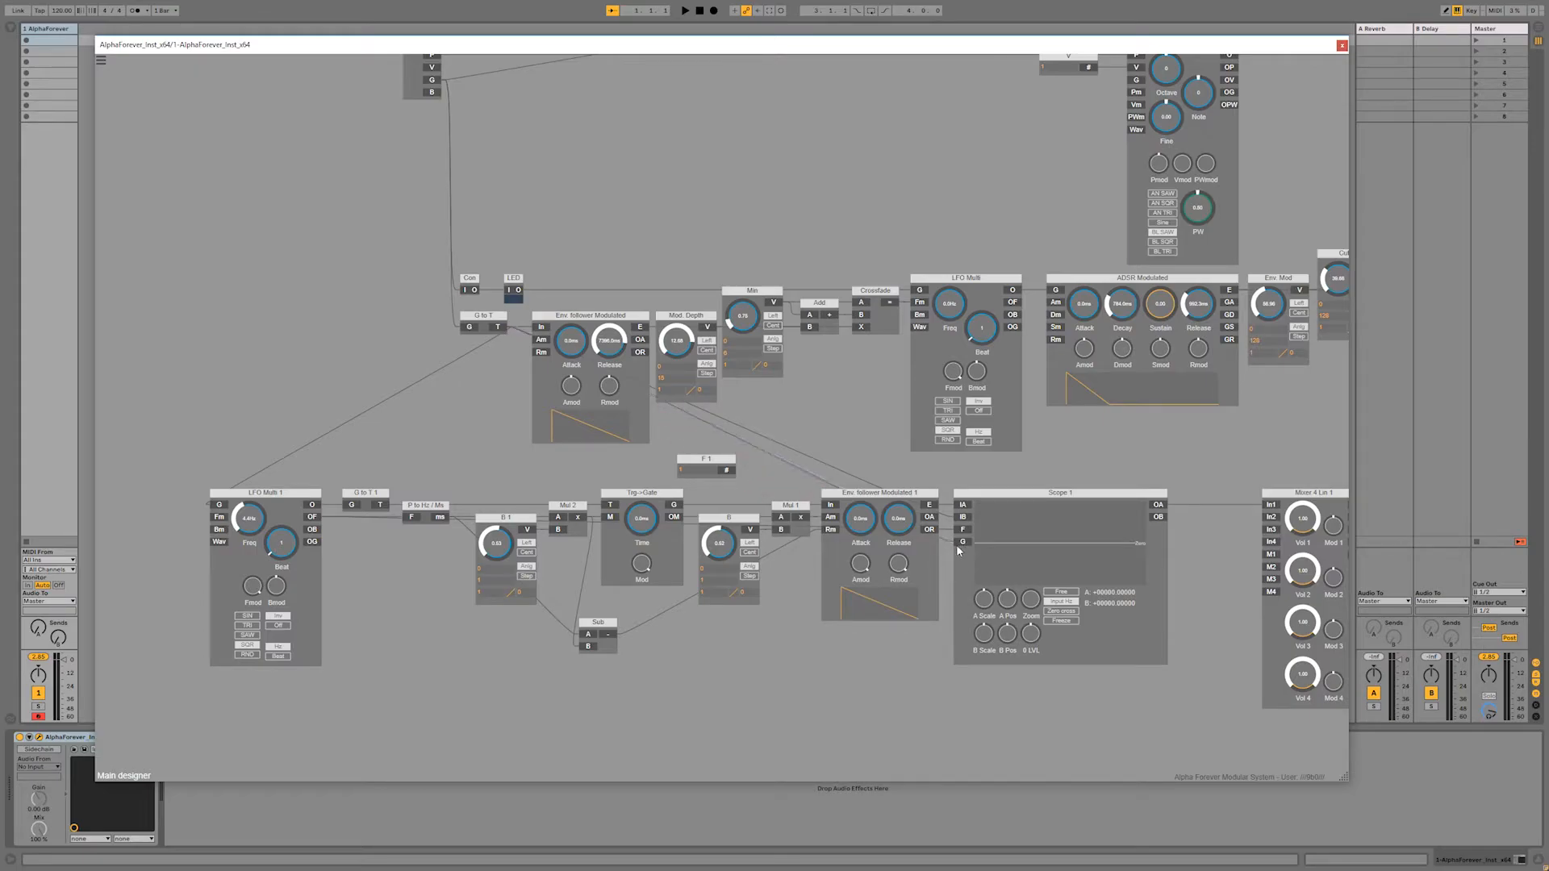
Step: Raise LFO Multi 1's Freq and fine-tune the B knobs feeding Mul 2 and Mul 1
{"action": "mouse_move", "coordinate": [491, 543]}
{"action": "left_mouse_down"}
{"action": "mouse_move", "coordinate": [507, 593]}
{"action": "mouse_move", "coordinate": [522, 539]}
{"action": "left_mouse_up"}
{"action": "left_click_drag", "start_coordinate": [248, 528], "coordinate": [259, 488]}
{"action": "mouse_move", "coordinate": [496, 539]}
{"action": "left_mouse_down"}
{"action": "mouse_move", "coordinate": [514, 598]}
{"action": "mouse_move", "coordinate": [525, 501]}
{"action": "left_mouse_up"}
{"action": "mouse_move", "coordinate": [722, 543]}
{"action": "left_mouse_down"}
{"action": "mouse_move", "coordinate": [738, 480]}
{"action": "mouse_move", "coordinate": [719, 586]}
{"action": "mouse_move", "coordinate": [712, 472]}
{"action": "mouse_move", "coordinate": [719, 584]}
{"action": "mouse_move", "coordinate": [719, 564]}
{"action": "left_mouse_up"}
{"action": "mouse_move", "coordinate": [500, 548]}
{"action": "left_mouse_down"}
{"action": "mouse_move", "coordinate": [501, 596]}
{"action": "mouse_move", "coordinate": [518, 489]}
{"action": "mouse_move", "coordinate": [515, 555]}
{"action": "mouse_move", "coordinate": [542, 568]}
{"action": "left_mouse_up"}
{"action": "left_click_drag", "start_coordinate": [719, 542], "coordinate": [720, 584]}
Step: Insert a Mul with its own B knob between Sub's output and the follower's Rm input, and readjust the other B knobs
{"action": "left_click", "coordinate": [611, 638]}
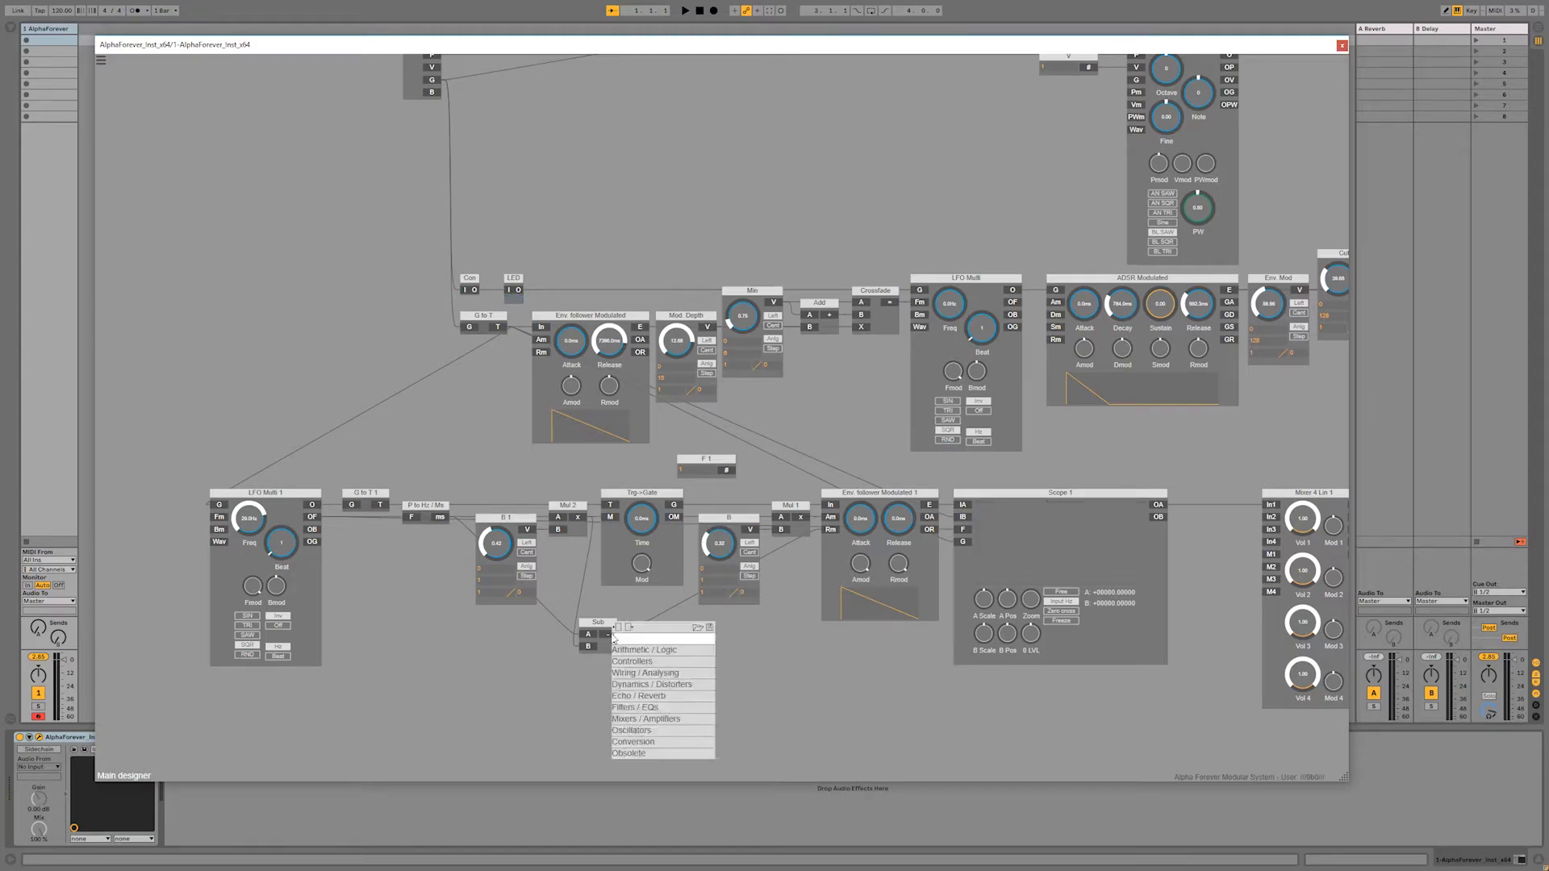
{"action": "type", "text": "mu"}
{"action": "left_click", "coordinate": [742, 652]}
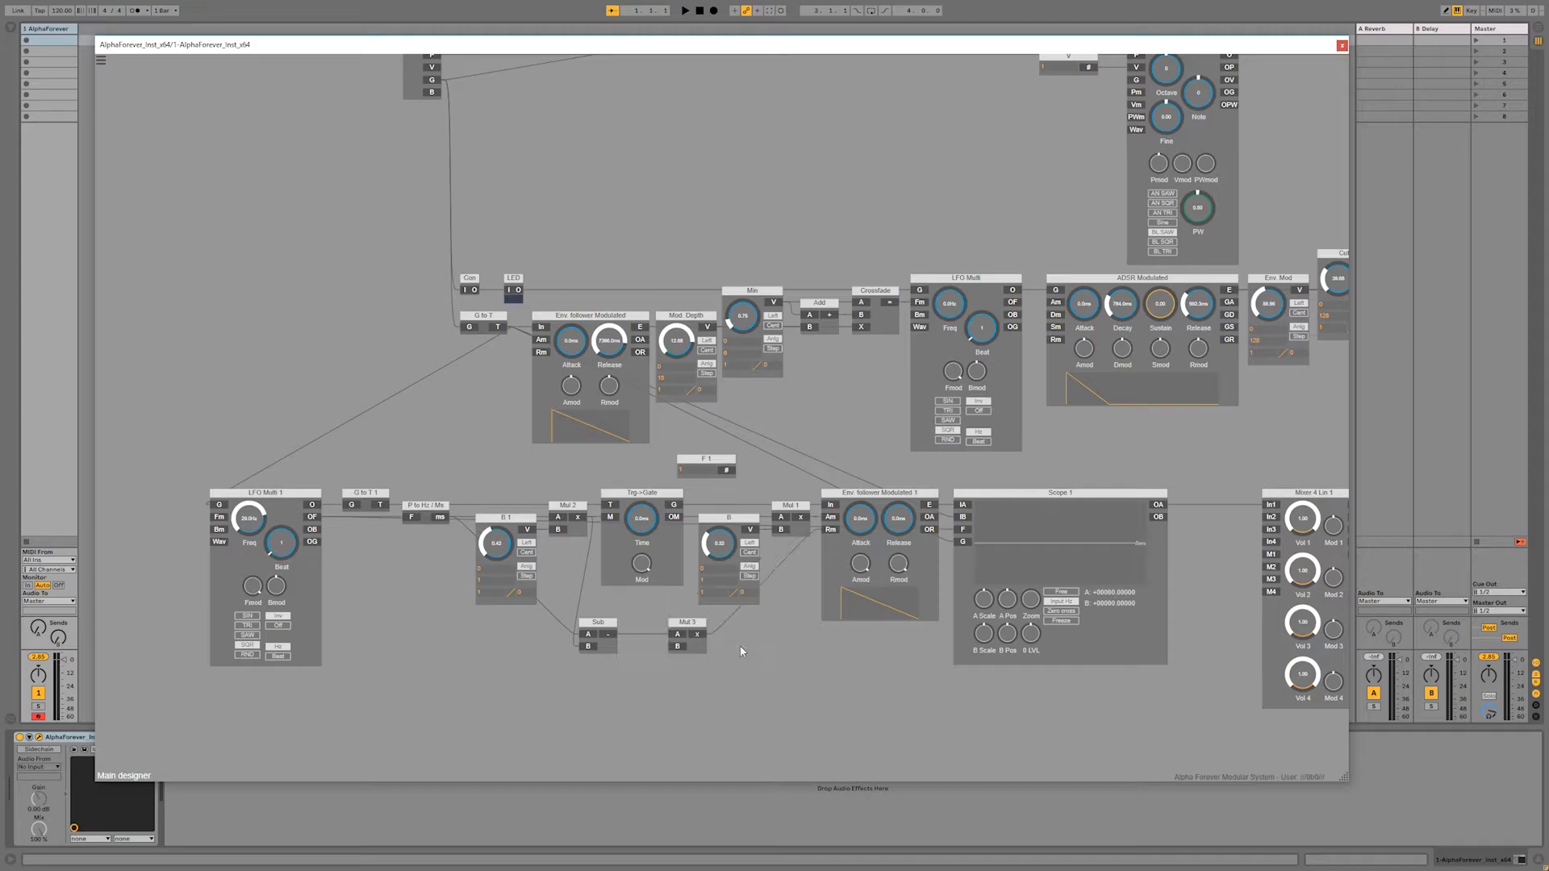
{"action": "left_click_drag", "start_coordinate": [699, 623], "coordinate": [779, 624]}
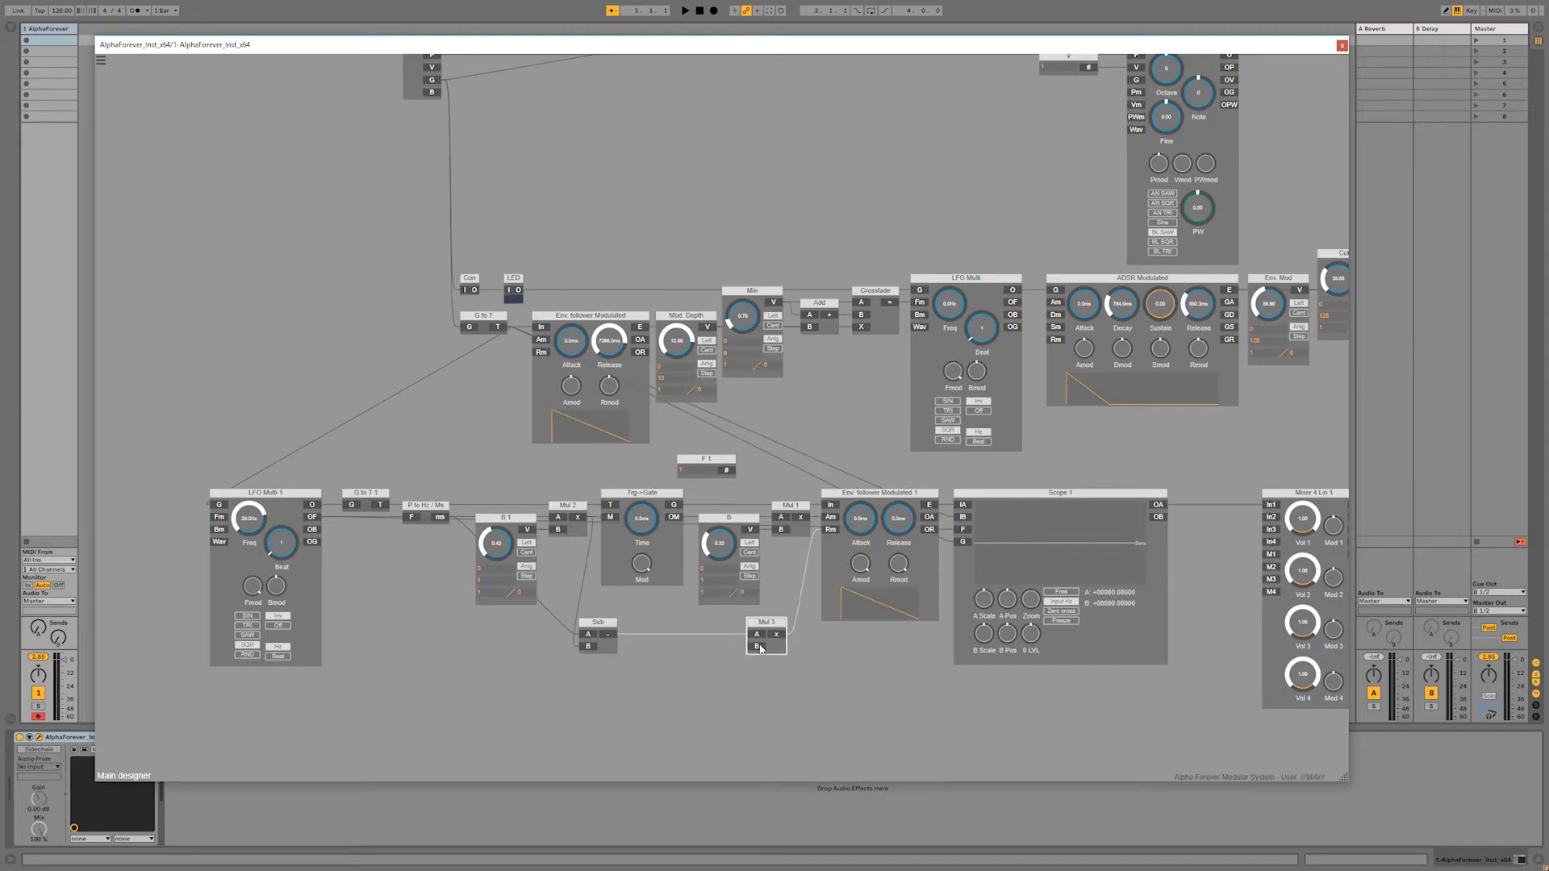
{"action": "double_click", "coordinate": [756, 651]}
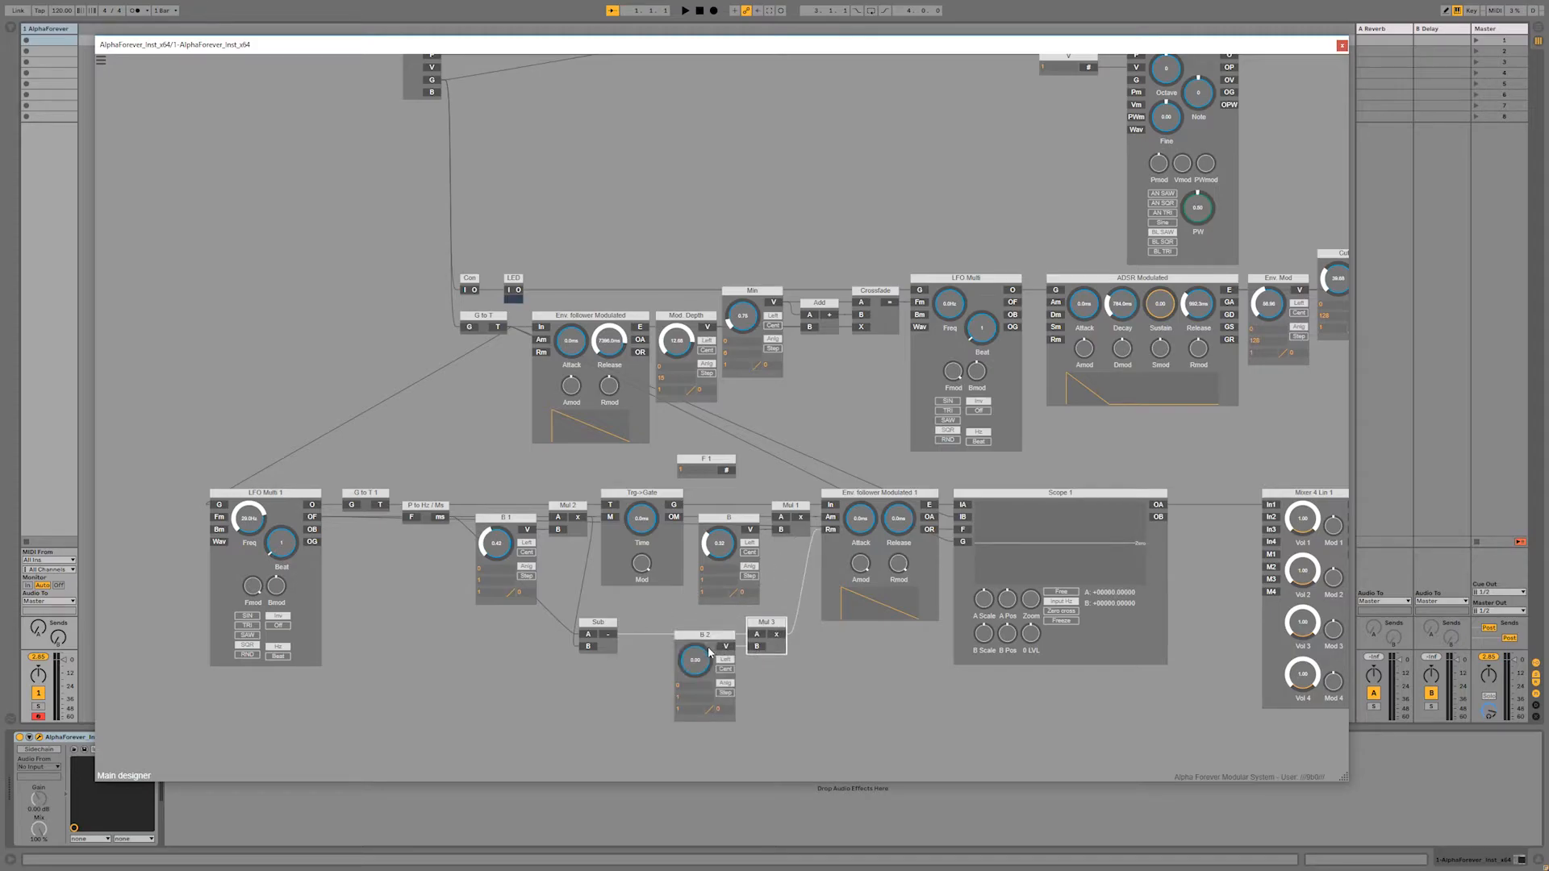
{"action": "left_click_drag", "start_coordinate": [709, 652], "coordinate": [711, 590]}
{"action": "left_click_drag", "start_coordinate": [707, 556], "coordinate": [719, 508]}
{"action": "mouse_move", "coordinate": [494, 539]}
{"action": "left_mouse_down"}
{"action": "mouse_move", "coordinate": [495, 592]}
{"action": "mouse_move", "coordinate": [538, 448]}
{"action": "mouse_move", "coordinate": [513, 556]}
{"action": "left_mouse_up"}
Step: Delete Scope 1 and the lower modulated envelope follower
{"action": "left_click", "coordinate": [980, 496]}
{"action": "key", "text": "Delete"}
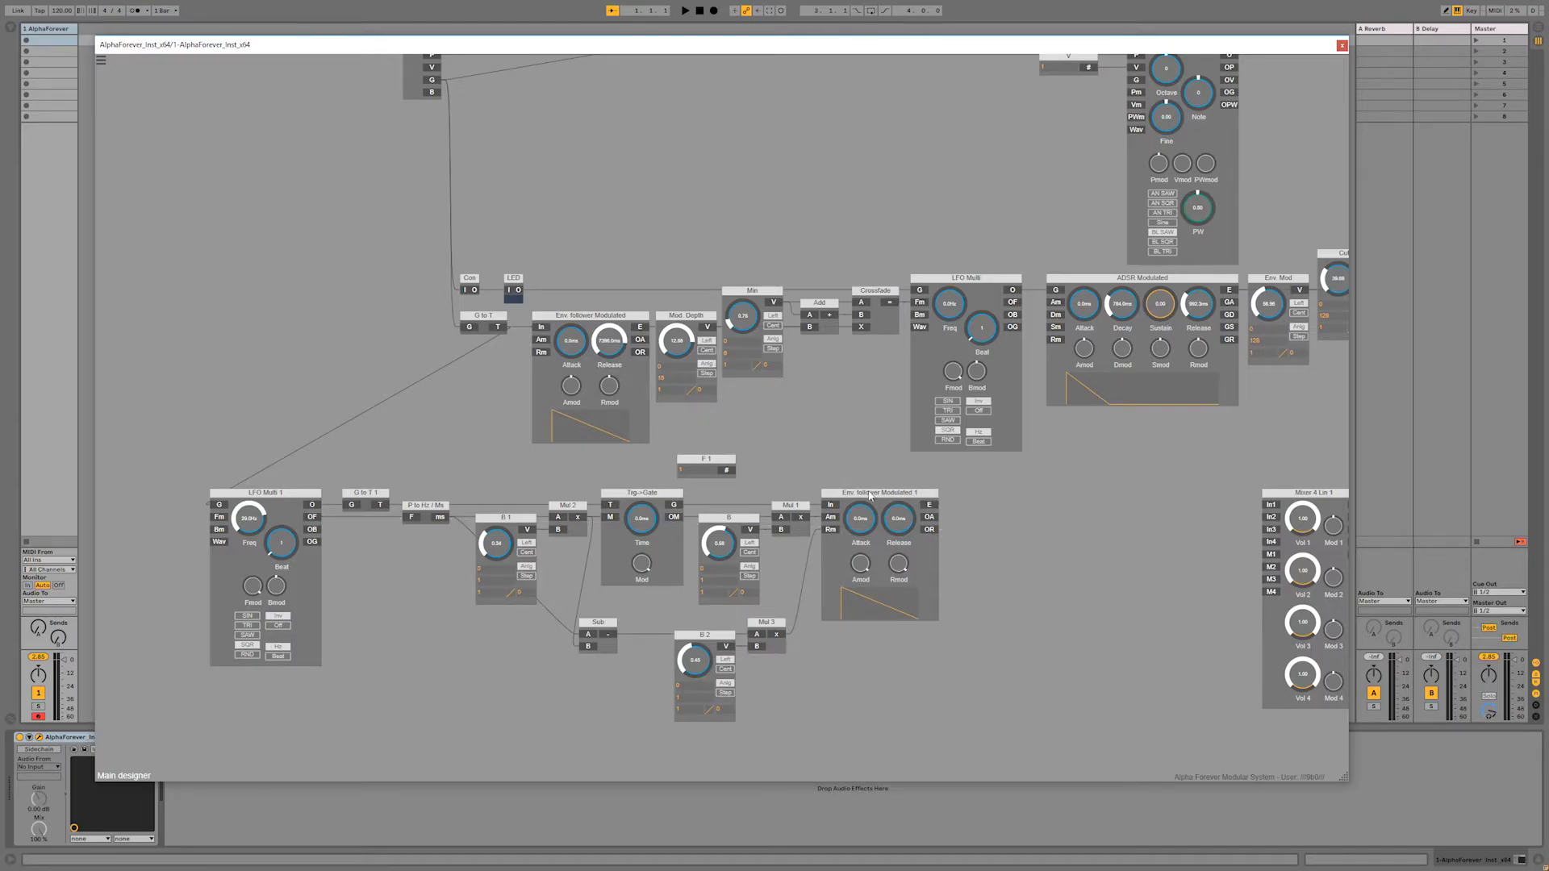
{"action": "left_click_drag", "start_coordinate": [811, 466], "coordinate": [714, 377]}
{"action": "left_click", "coordinate": [768, 412]}
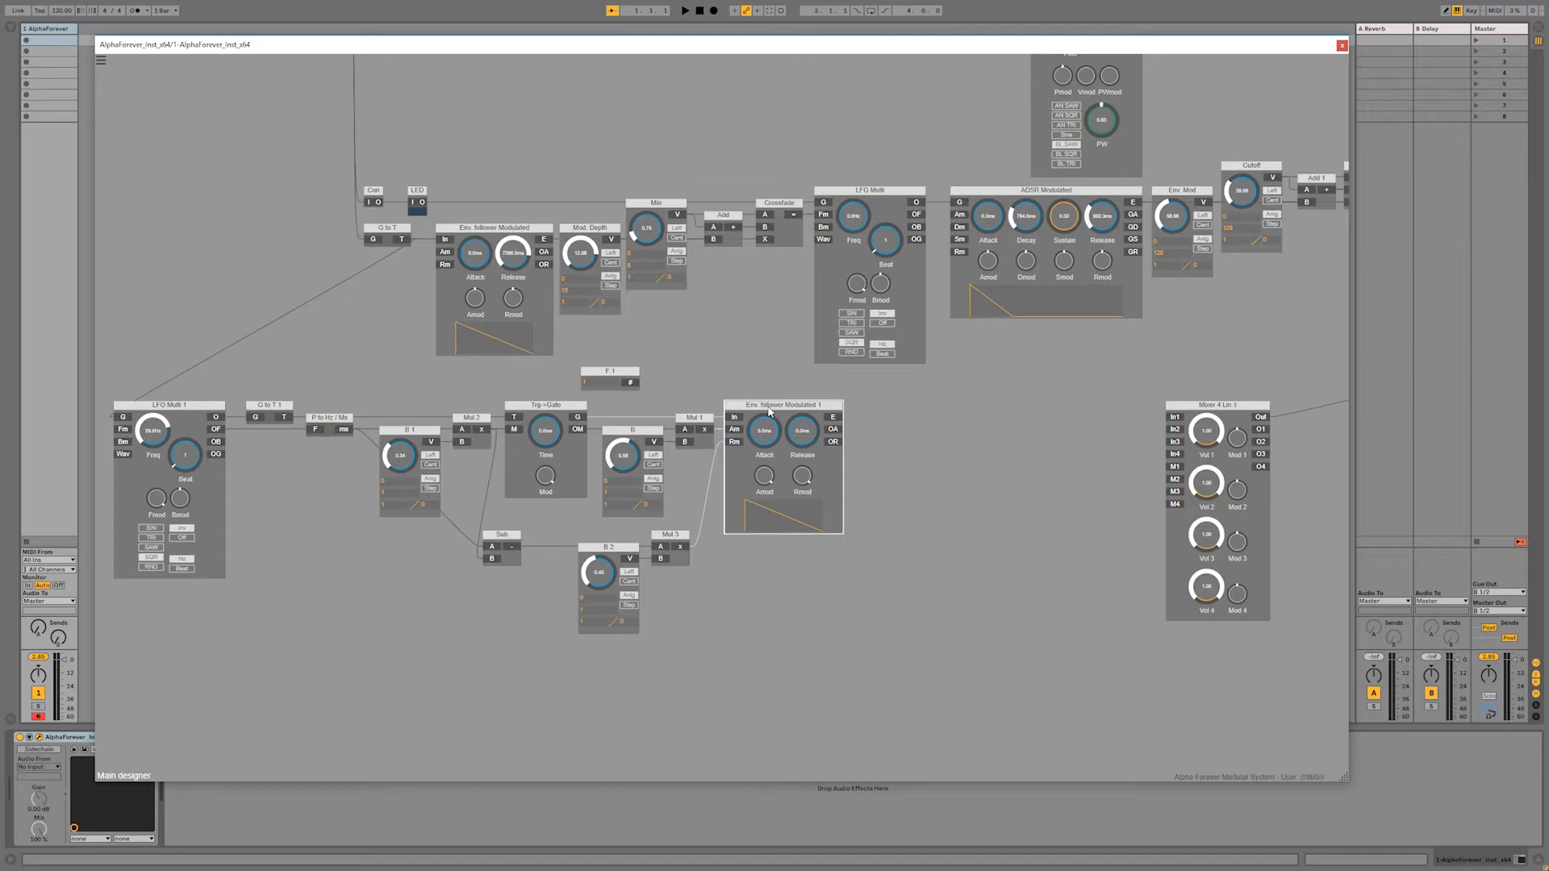
{"action": "left_click_drag", "start_coordinate": [768, 411], "coordinate": [839, 409]}
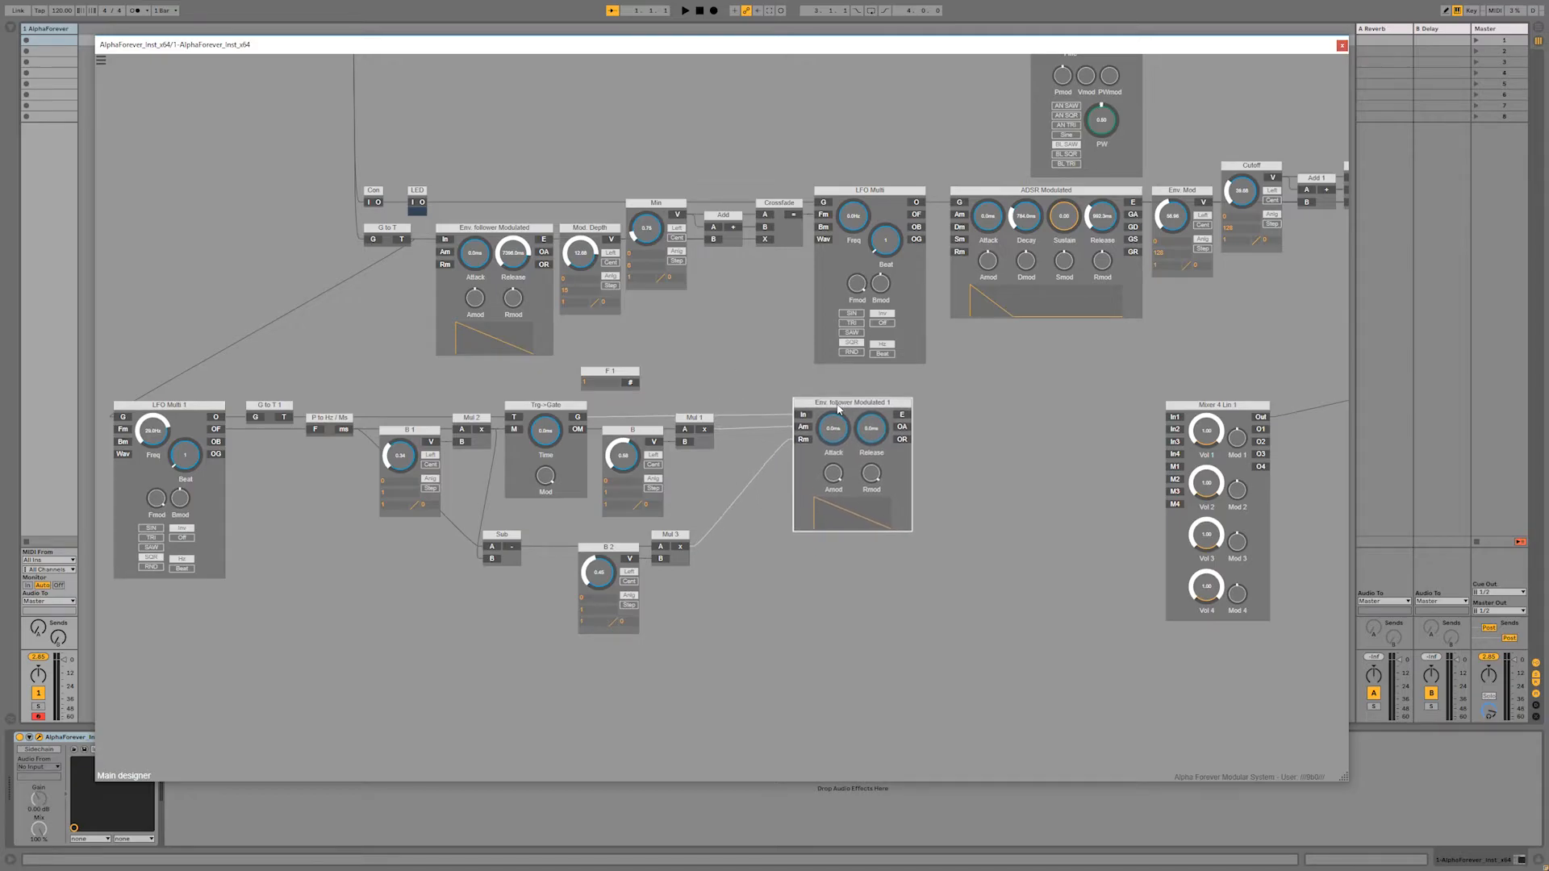
{"action": "key", "text": "Delete"}
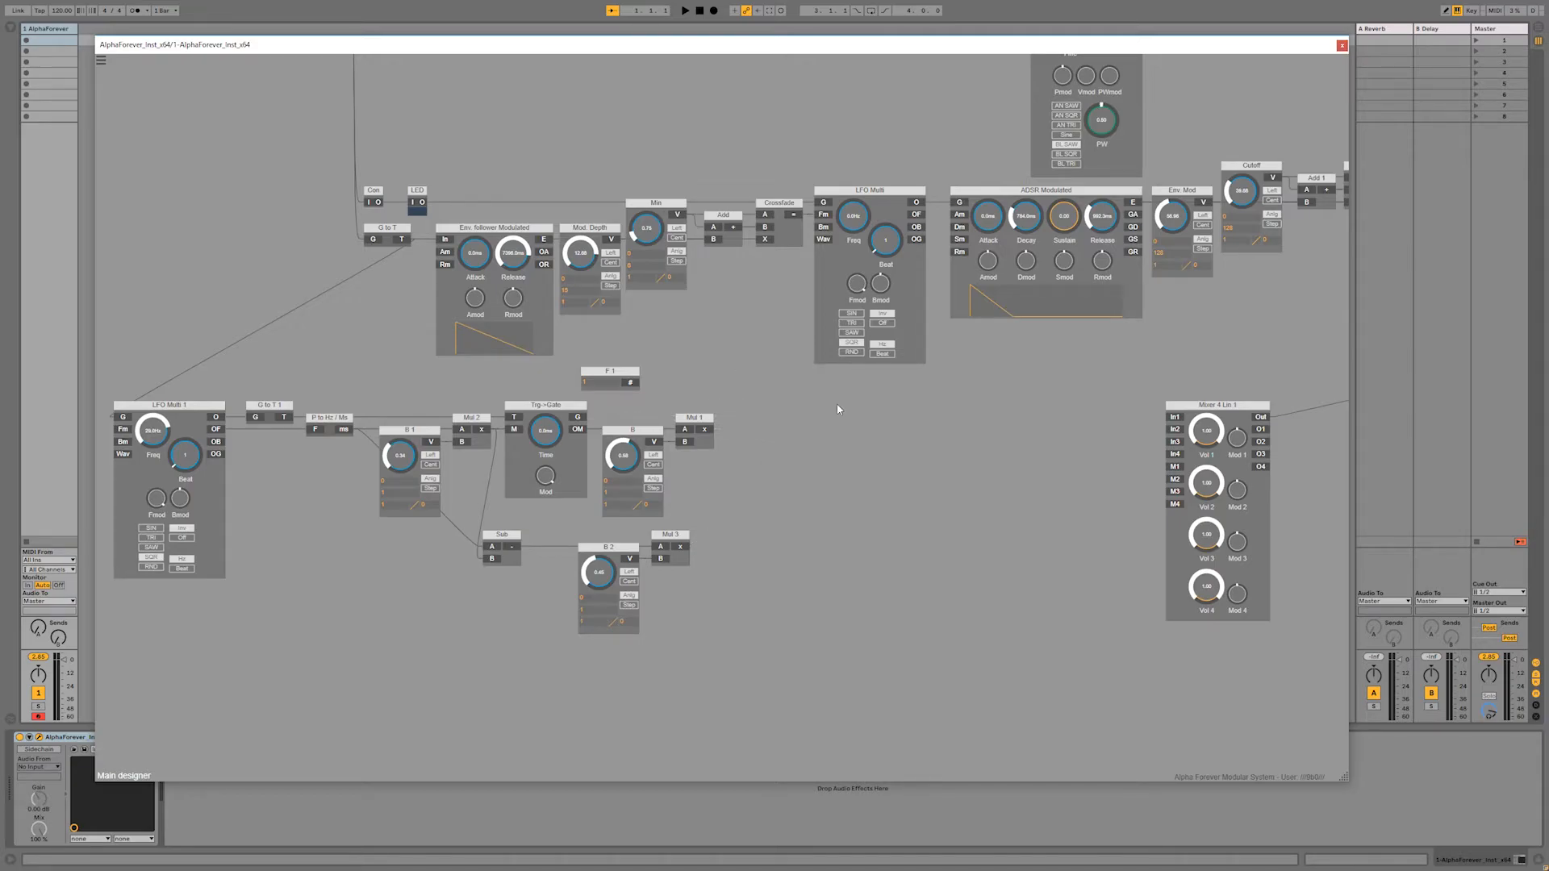
Step: Add a plain Env. follower and connect Trg->Gate's G output to In, Mul 1 to A and Mul 3 to R
{"action": "right_click", "coordinate": [778, 420]}
{"action": "type", "text": "env"}
{"action": "left_click", "coordinate": [902, 434]}
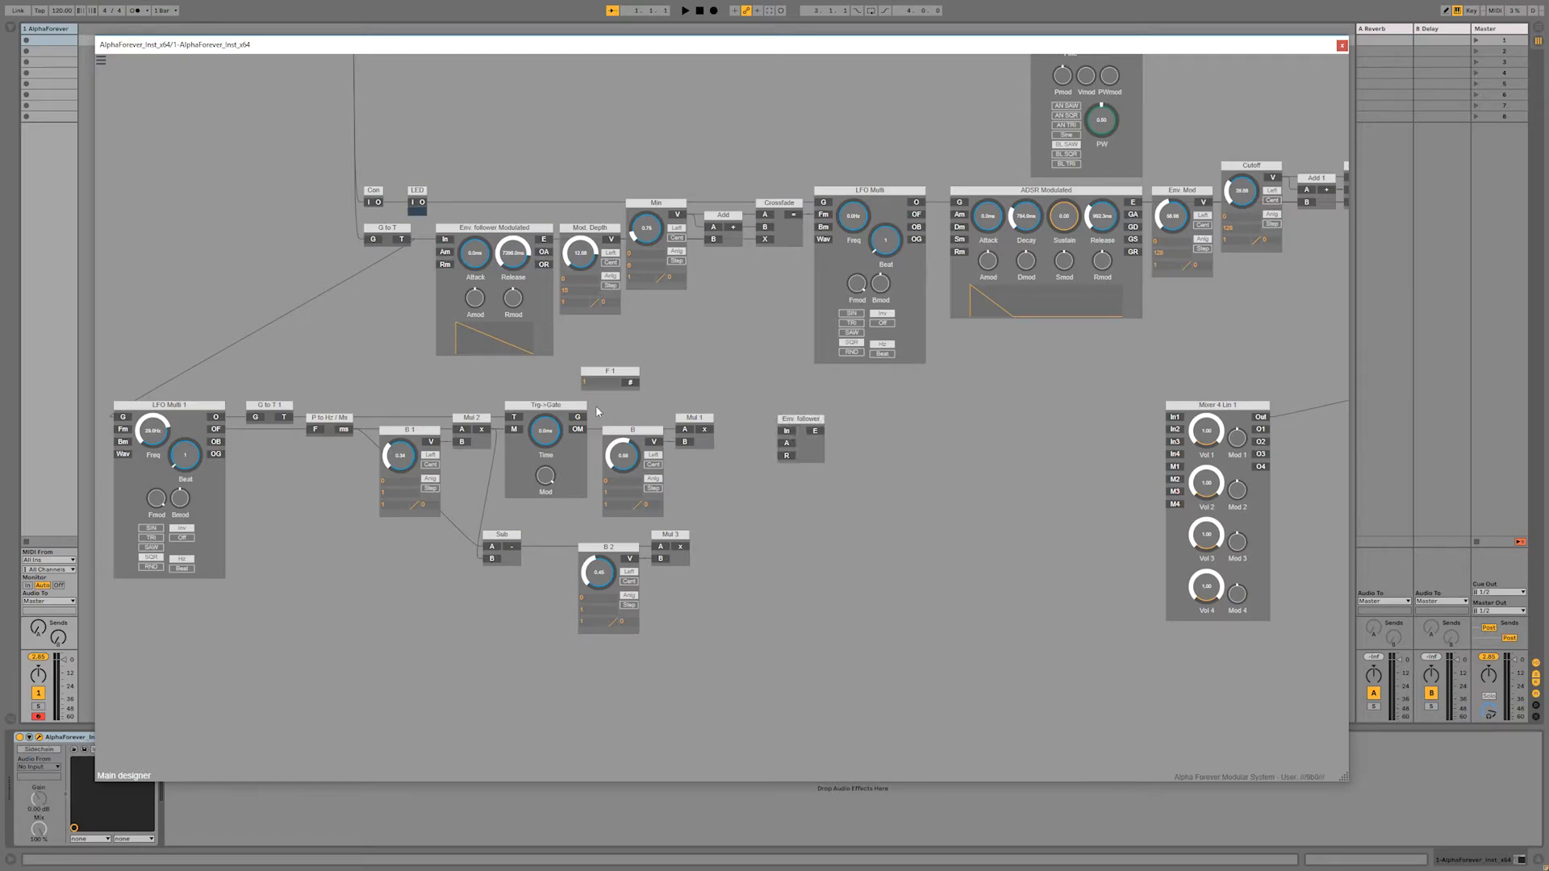
{"action": "left_click_drag", "start_coordinate": [578, 419], "coordinate": [769, 433]}
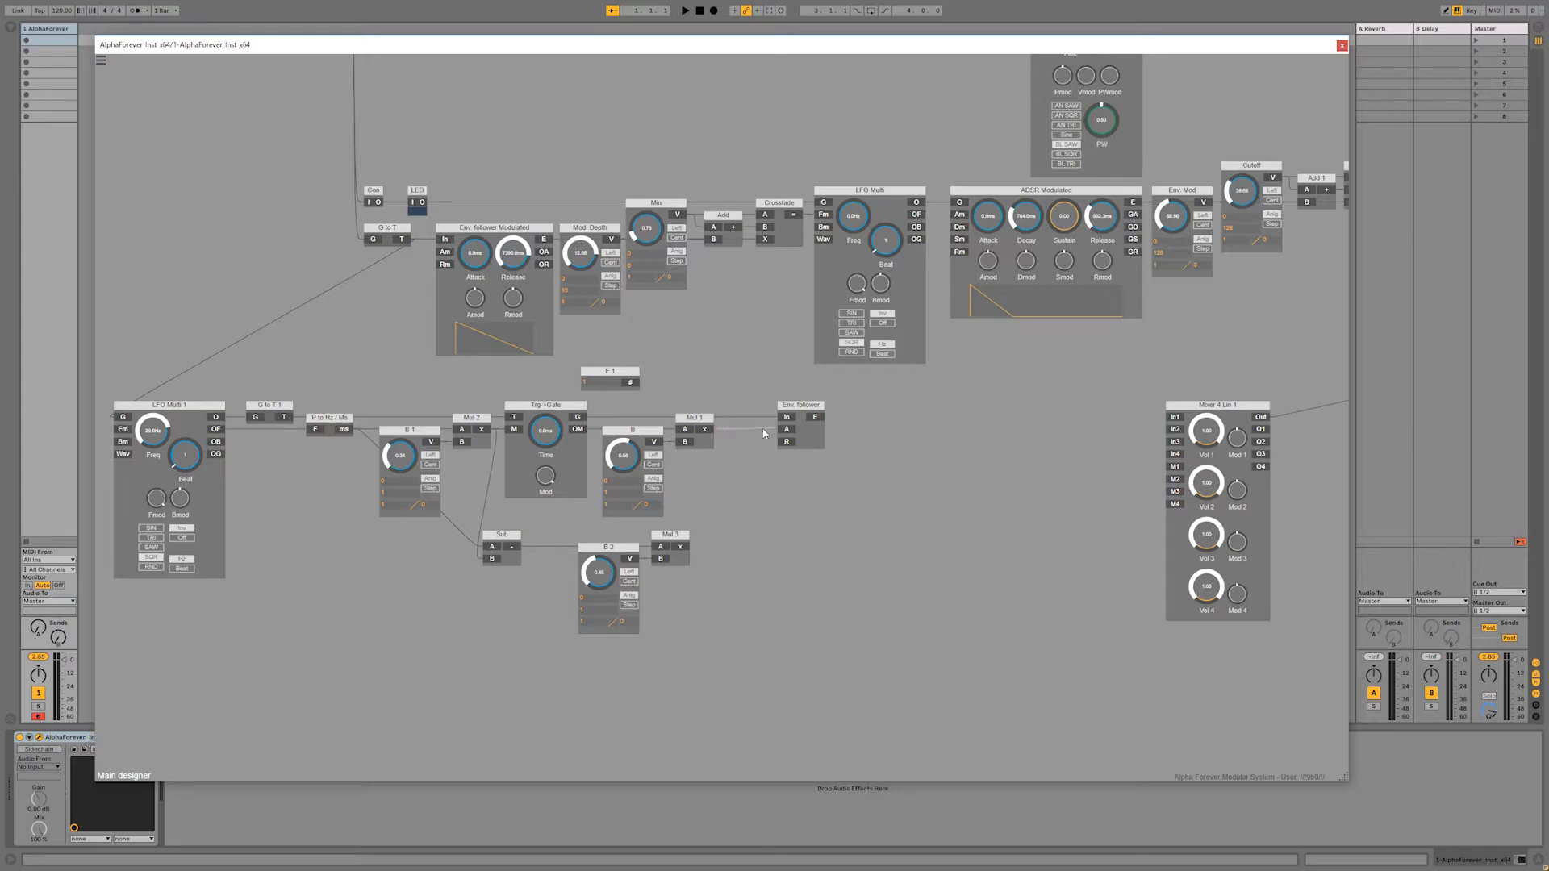
{"action": "left_click", "coordinate": [572, 408]}
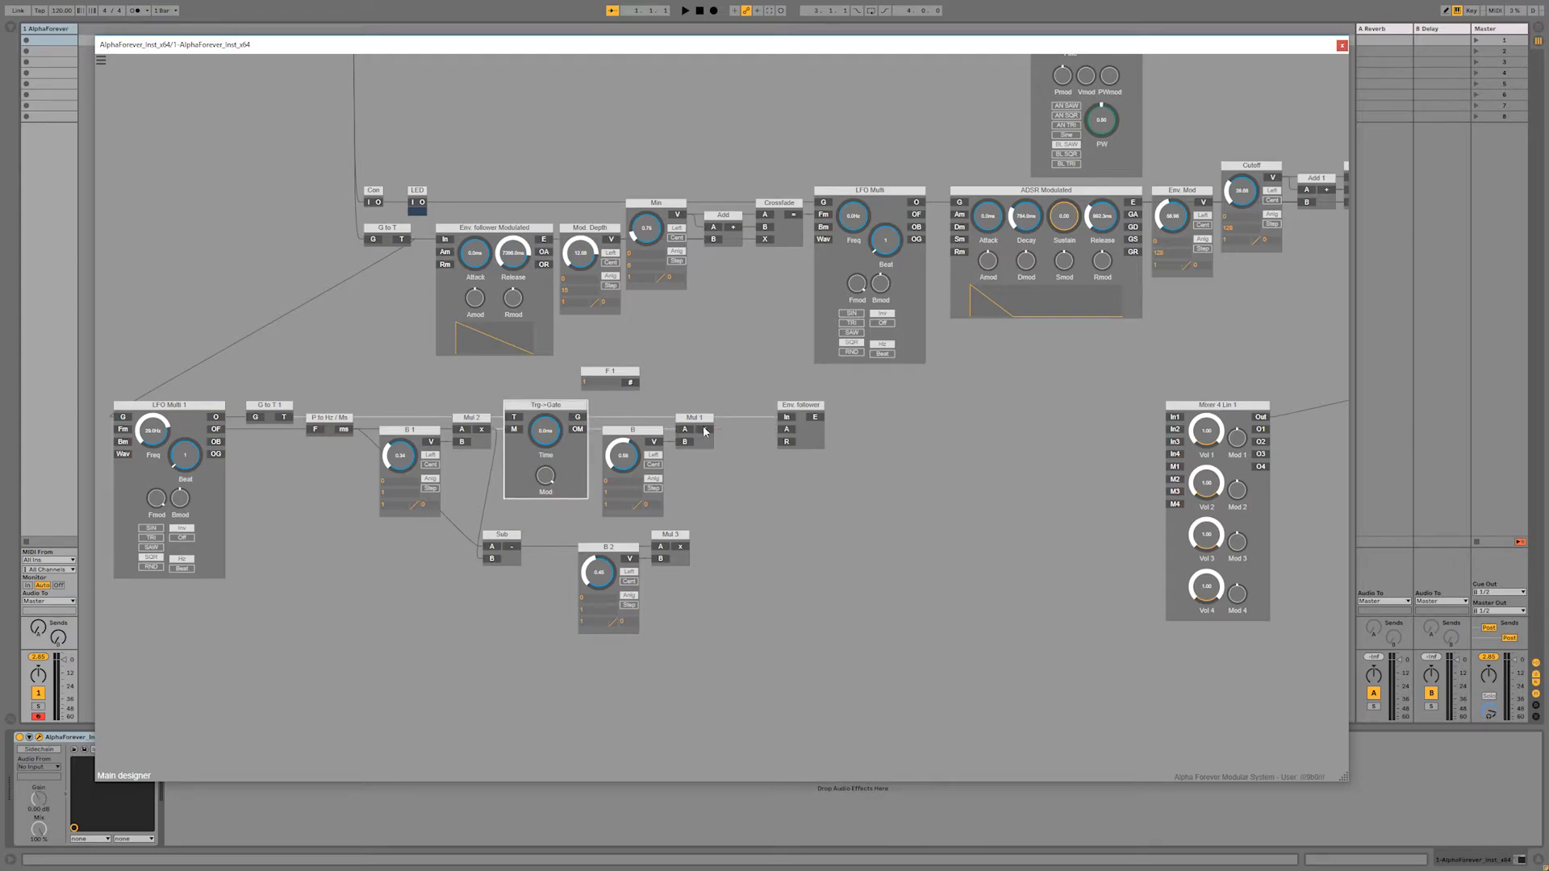
{"action": "left_click_drag", "start_coordinate": [761, 432], "coordinate": [791, 433]}
{"action": "left_click_drag", "start_coordinate": [680, 547], "coordinate": [787, 442]}
Step: Align Mul 3 beneath Mul 1, and shift both multipliers and their B knobs right toward the envelope follower
{"action": "left_click_drag", "start_coordinate": [738, 581], "coordinate": [664, 389]}
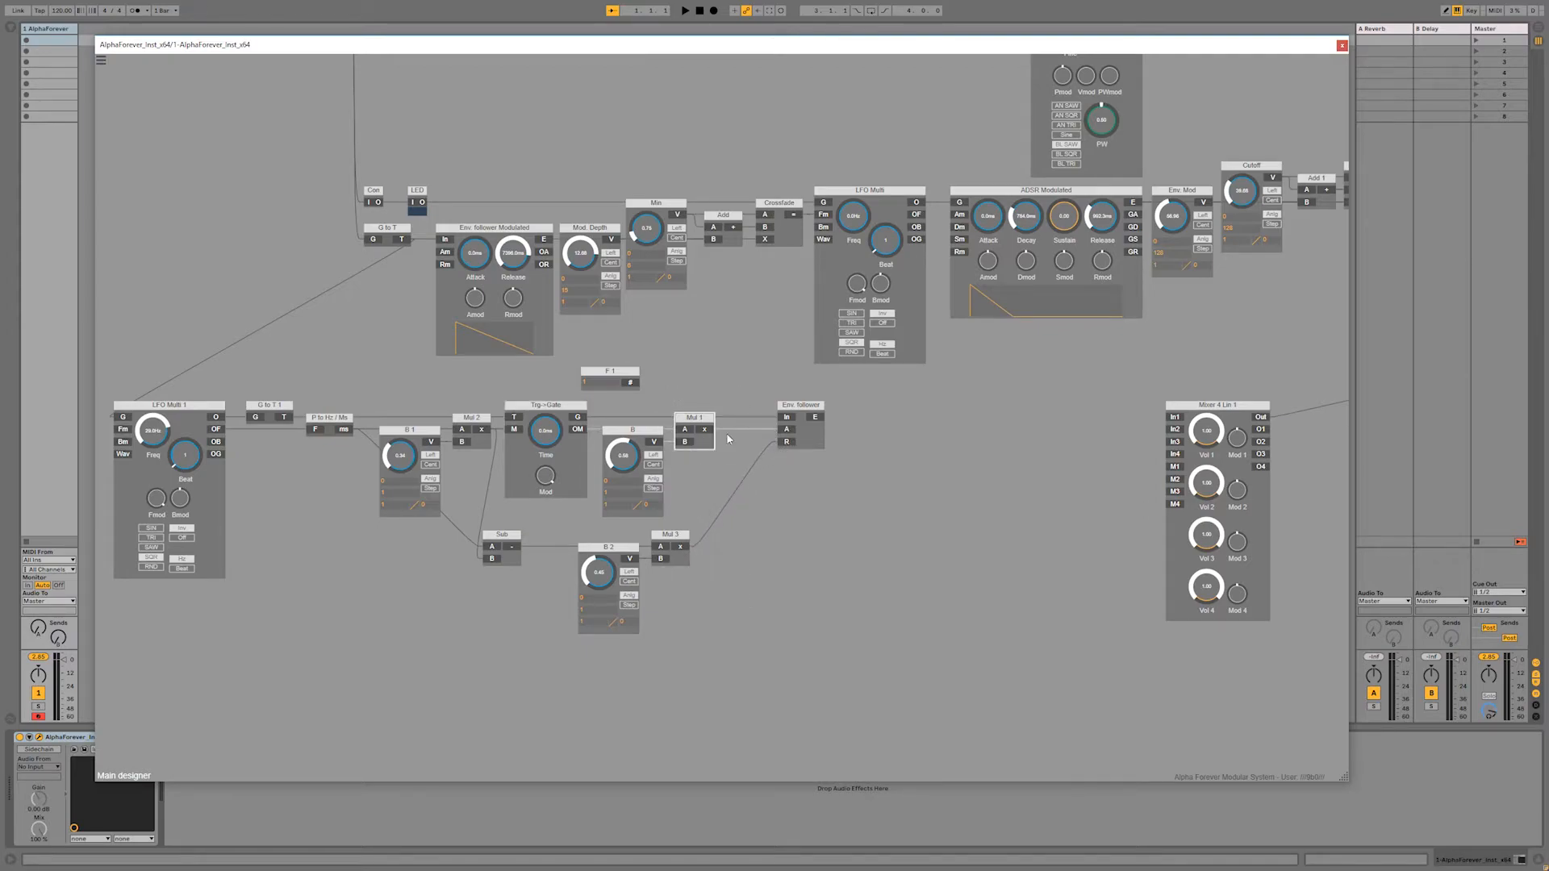
{"action": "left_click_drag", "start_coordinate": [652, 543], "coordinate": [675, 543]}
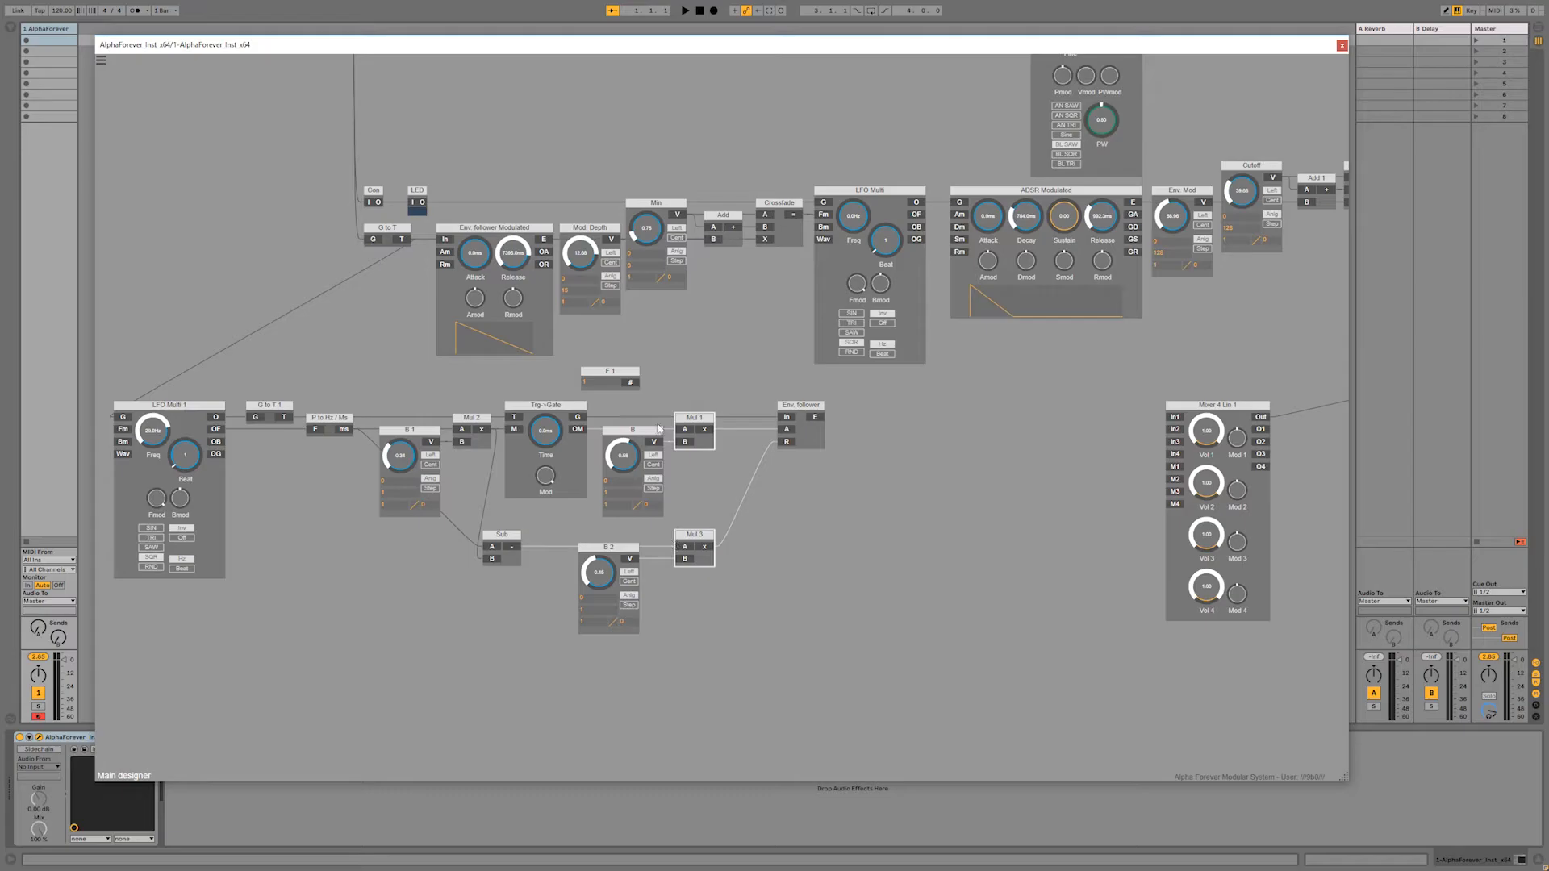
{"action": "left_click_drag", "start_coordinate": [691, 418], "coordinate": [543, 643]}
{"action": "key", "text": "r"}
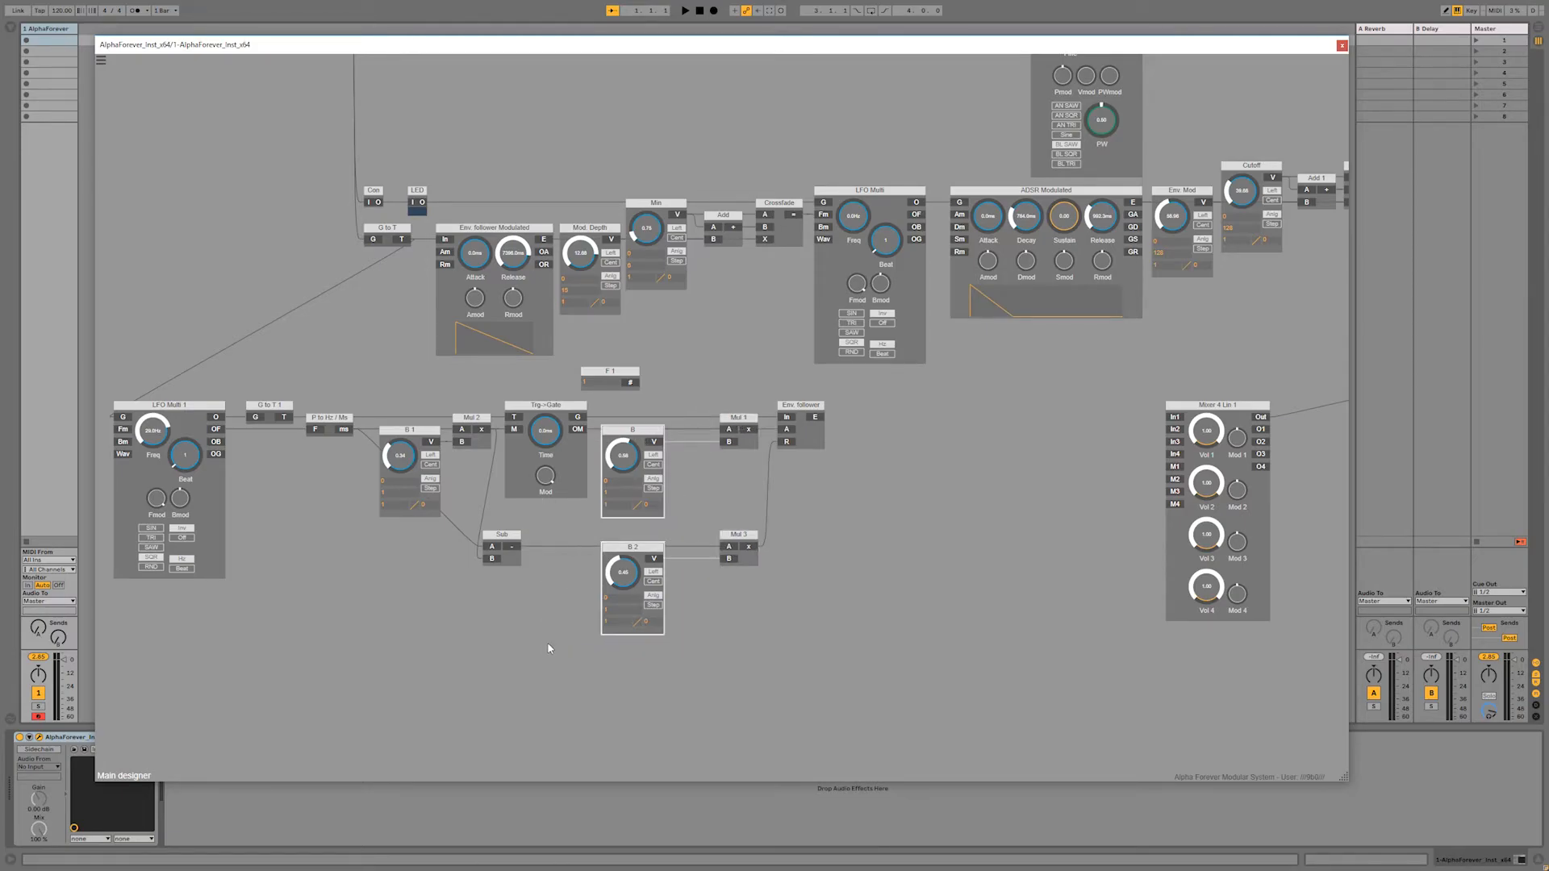
{"action": "left_click_drag", "start_coordinate": [654, 439], "coordinate": [680, 433]}
Step: Rename the B knobs feeding Mul 3, Mul 1 and Mul 2 as Rel, Att and Hold respectively
{"action": "double_click", "coordinate": [679, 547]}
{"action": "type", "text": "Rel"}
{"action": "key", "text": "Return"}
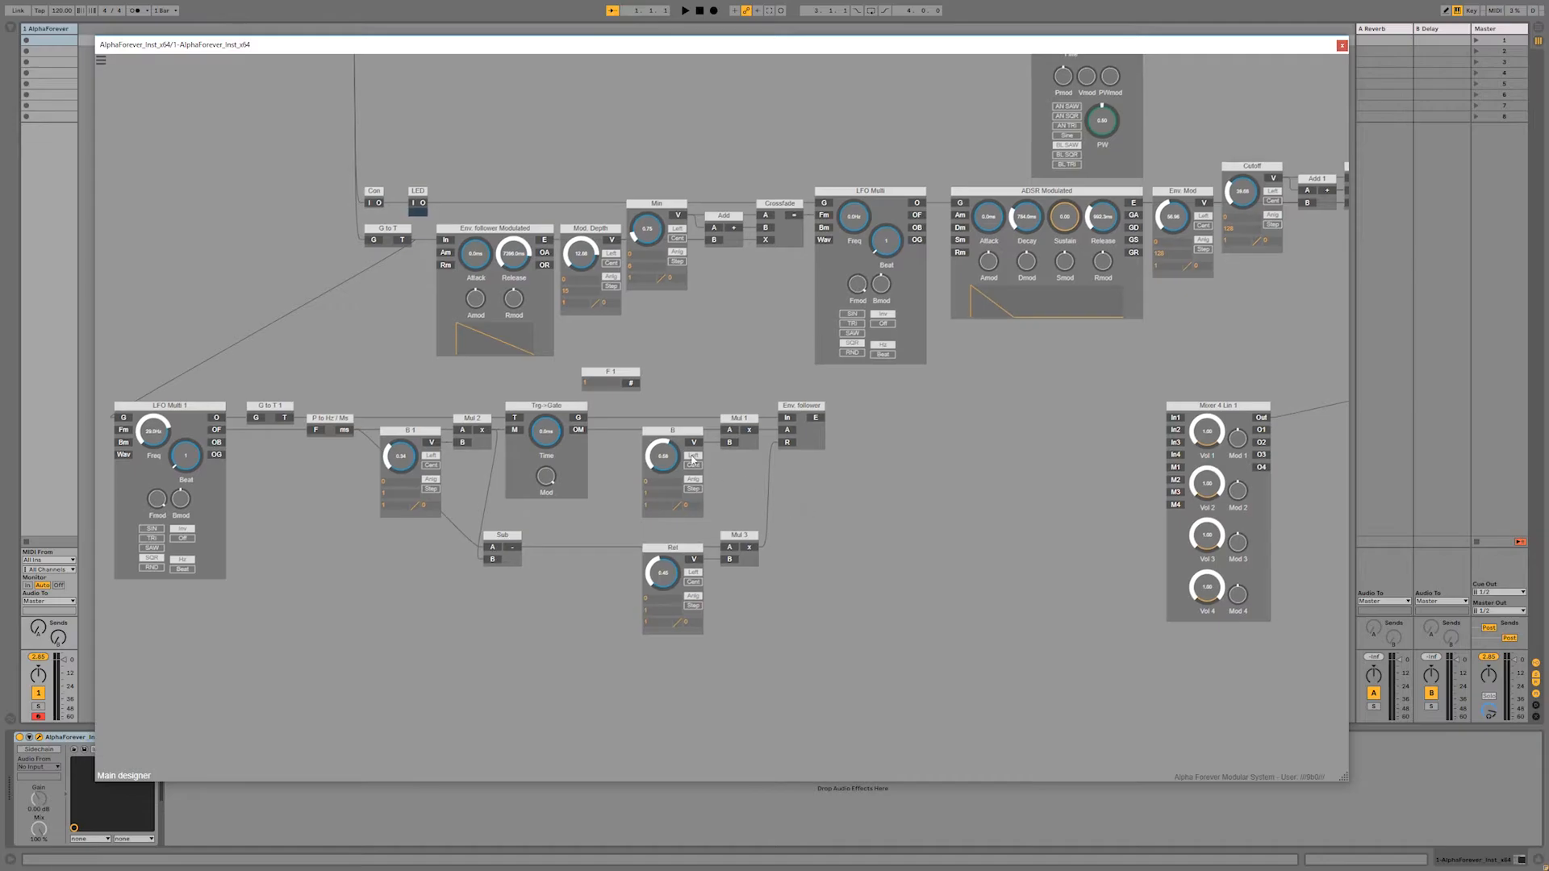
{"action": "double_click", "coordinate": [680, 424]}
{"action": "double_click", "coordinate": [675, 431]}
{"action": "type", "text": "Att"}
{"action": "key", "text": "Return"}
{"action": "double_click", "coordinate": [414, 431]}
{"action": "type", "text": "Hold"}
{"action": "key", "text": "Return"}
Step: Lower LFO Multi 1's Freq and add a control knob to its Fm input
{"action": "left_click_drag", "start_coordinate": [259, 373], "coordinate": [558, 373]}
{"action": "left_click_drag", "start_coordinate": [449, 436], "coordinate": [462, 526]}
{"action": "left_click", "coordinate": [422, 431]}
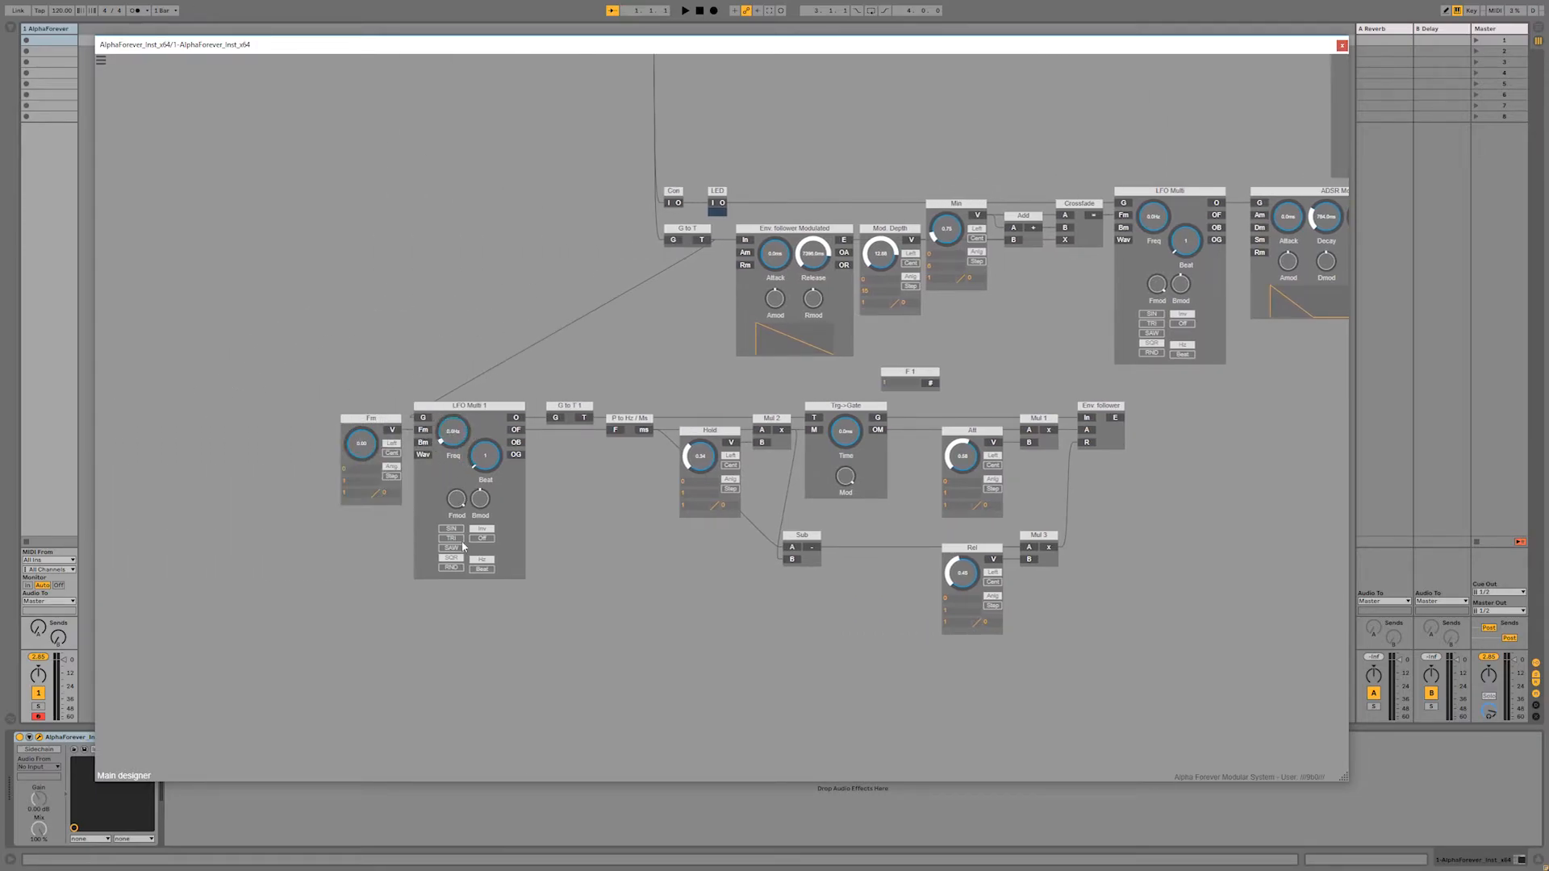
Step: Rename the control knob feeding LFO Multi 1's Fm input as Freq
{"action": "double_click", "coordinate": [384, 418]}
{"action": "type", "text": "Freq"}
{"action": "left_click", "coordinate": [384, 358]}
{"action": "scroll", "coordinate": [395, 349], "scroll_direction": "down", "scroll_amount": 1}
{"action": "left_click_drag", "start_coordinate": [443, 338], "coordinate": [358, 329]}
Step: Insert a Con module in the wire from P to Hz / Ms to Sub's A input, and place it left below the Hold knob
{"action": "mouse_move", "coordinate": [615, 487]}
{"action": "left_mouse_down"}
{"action": "mouse_move", "coordinate": [691, 488]}
{"action": "mouse_move", "coordinate": [637, 489]}
{"action": "left_mouse_up"}
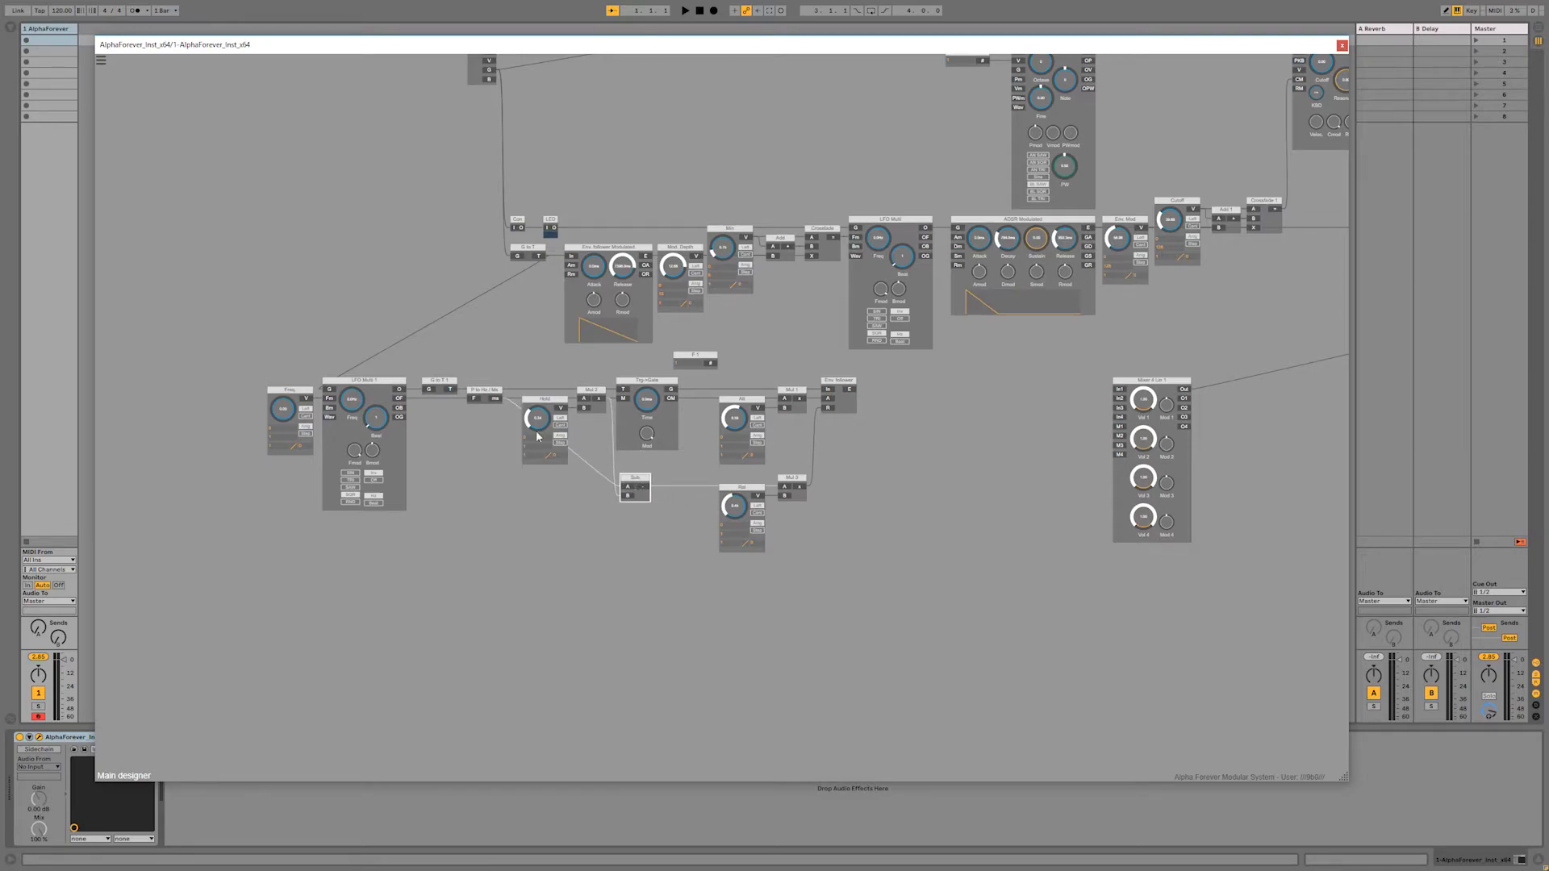
{"action": "right_click", "coordinate": [626, 488]}
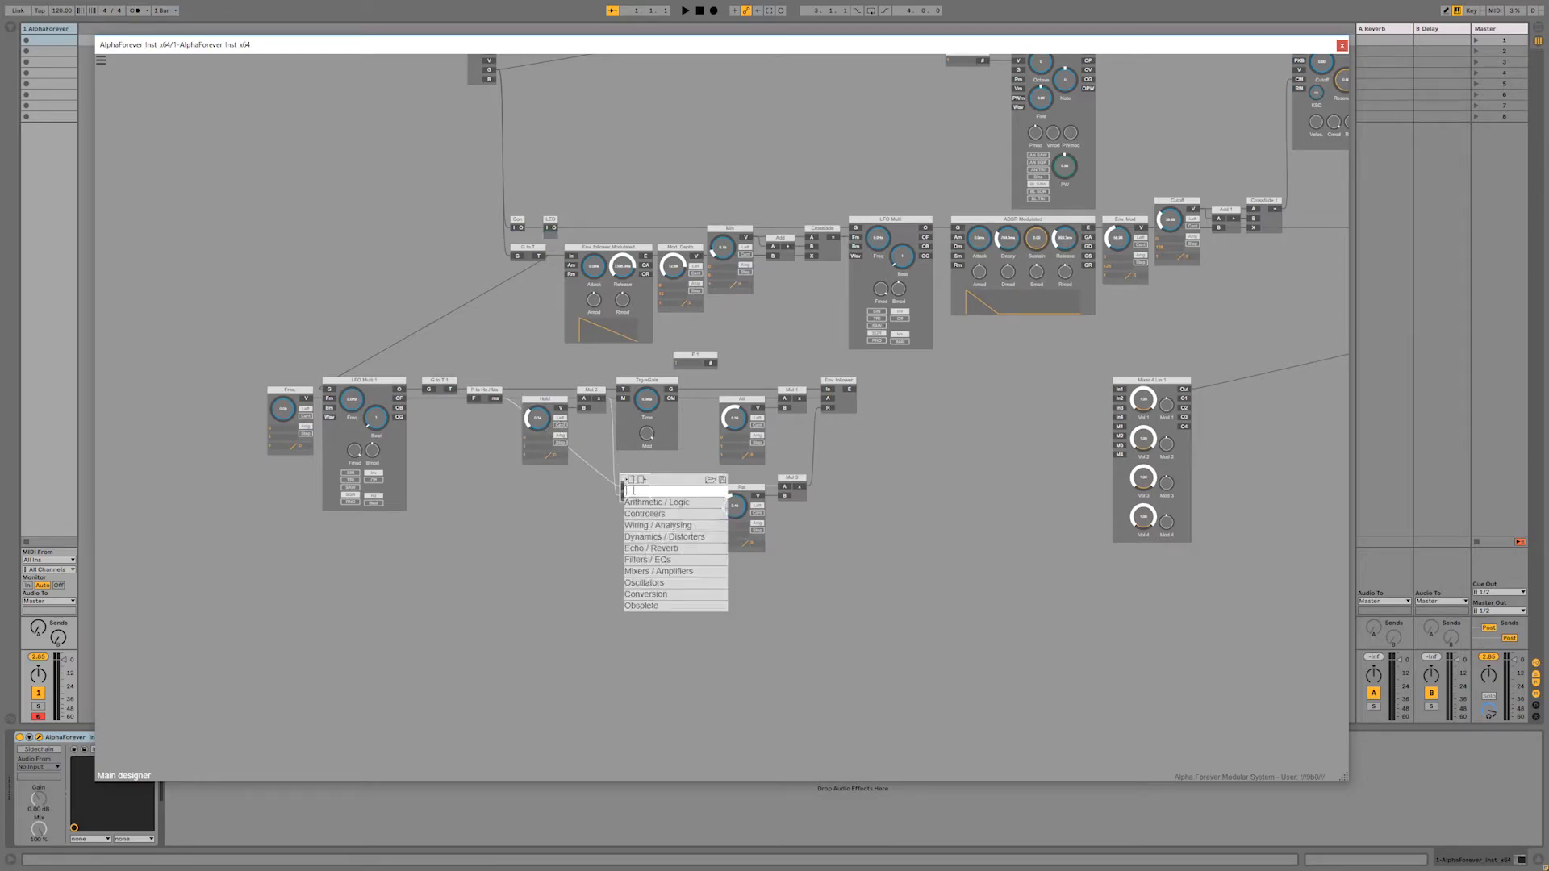
{"action": "mouse_move", "coordinate": [675, 526]}
{"action": "left_click", "coordinate": [765, 630]}
{"action": "left_click_drag", "start_coordinate": [568, 482], "coordinate": [514, 482]}
{"action": "left_click_drag", "start_coordinate": [415, 365], "coordinate": [492, 396]}
{"action": "left_click", "coordinate": [526, 507]}
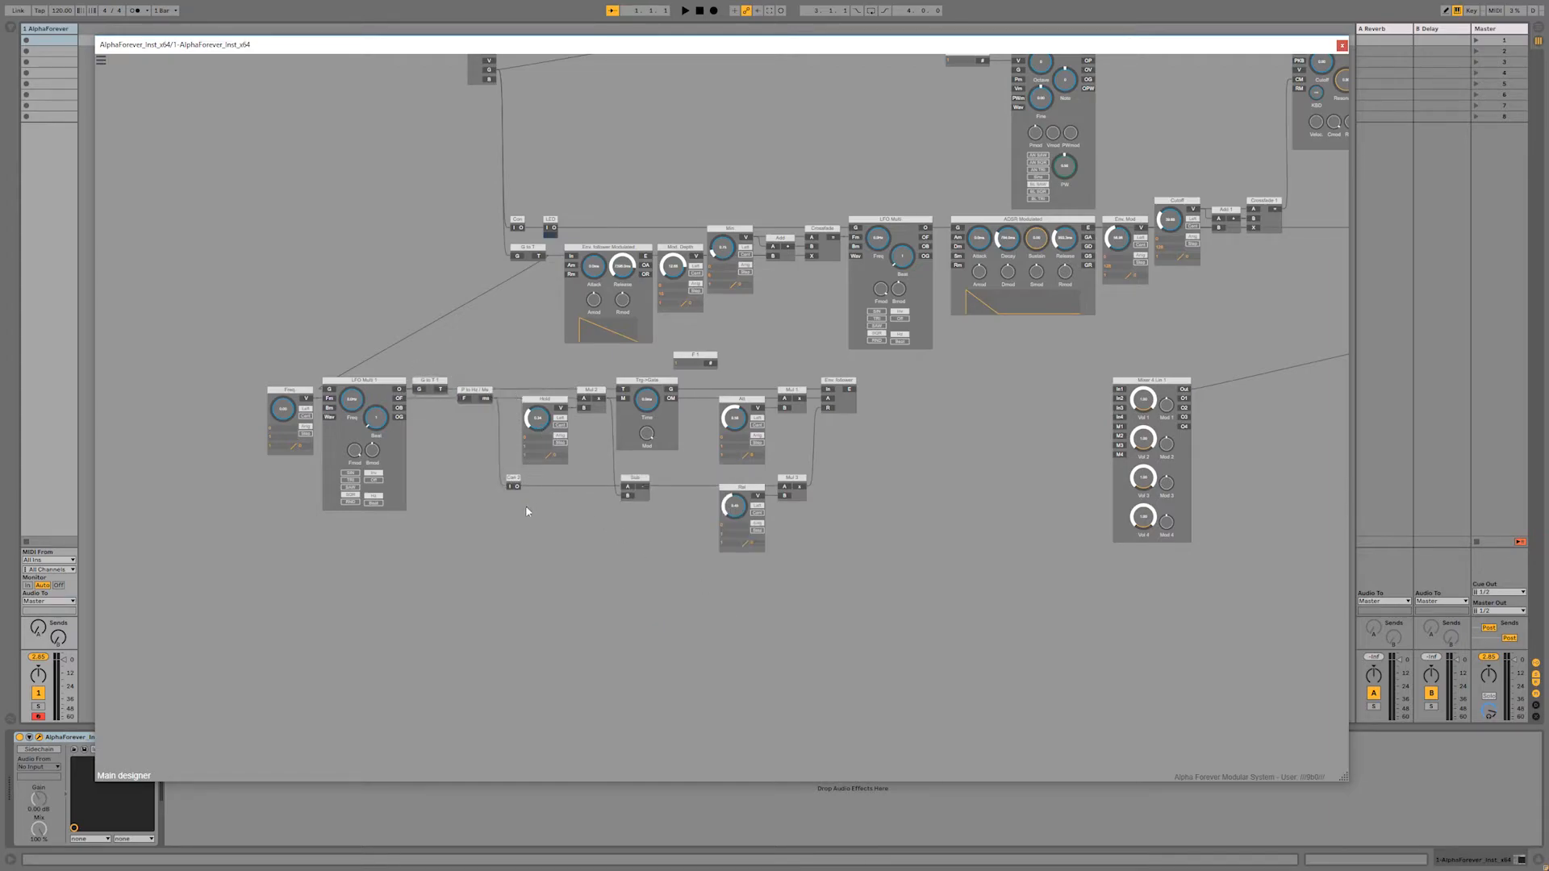
Step: Move the lower row of Con, Sub, Rel knob and Mul 3 slightly up, closer to the gate row
{"action": "scroll", "coordinate": [477, 546], "scroll_direction": "down", "scroll_amount": 2}
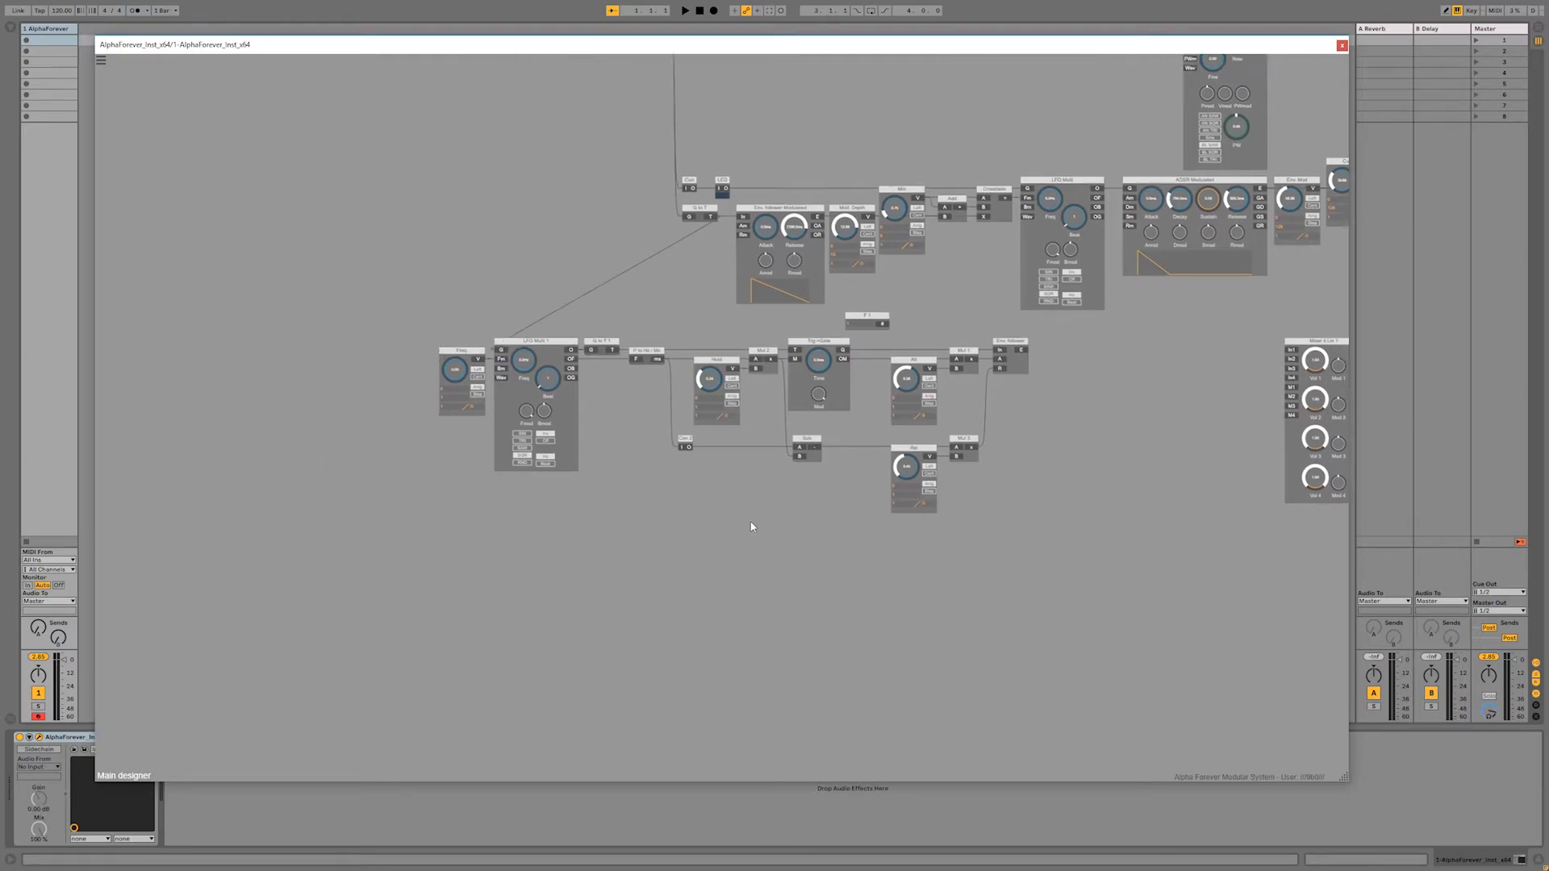
{"action": "left_click_drag", "start_coordinate": [483, 556], "coordinate": [927, 428]}
{"action": "left_click_drag", "start_coordinate": [801, 447], "coordinate": [801, 434]}
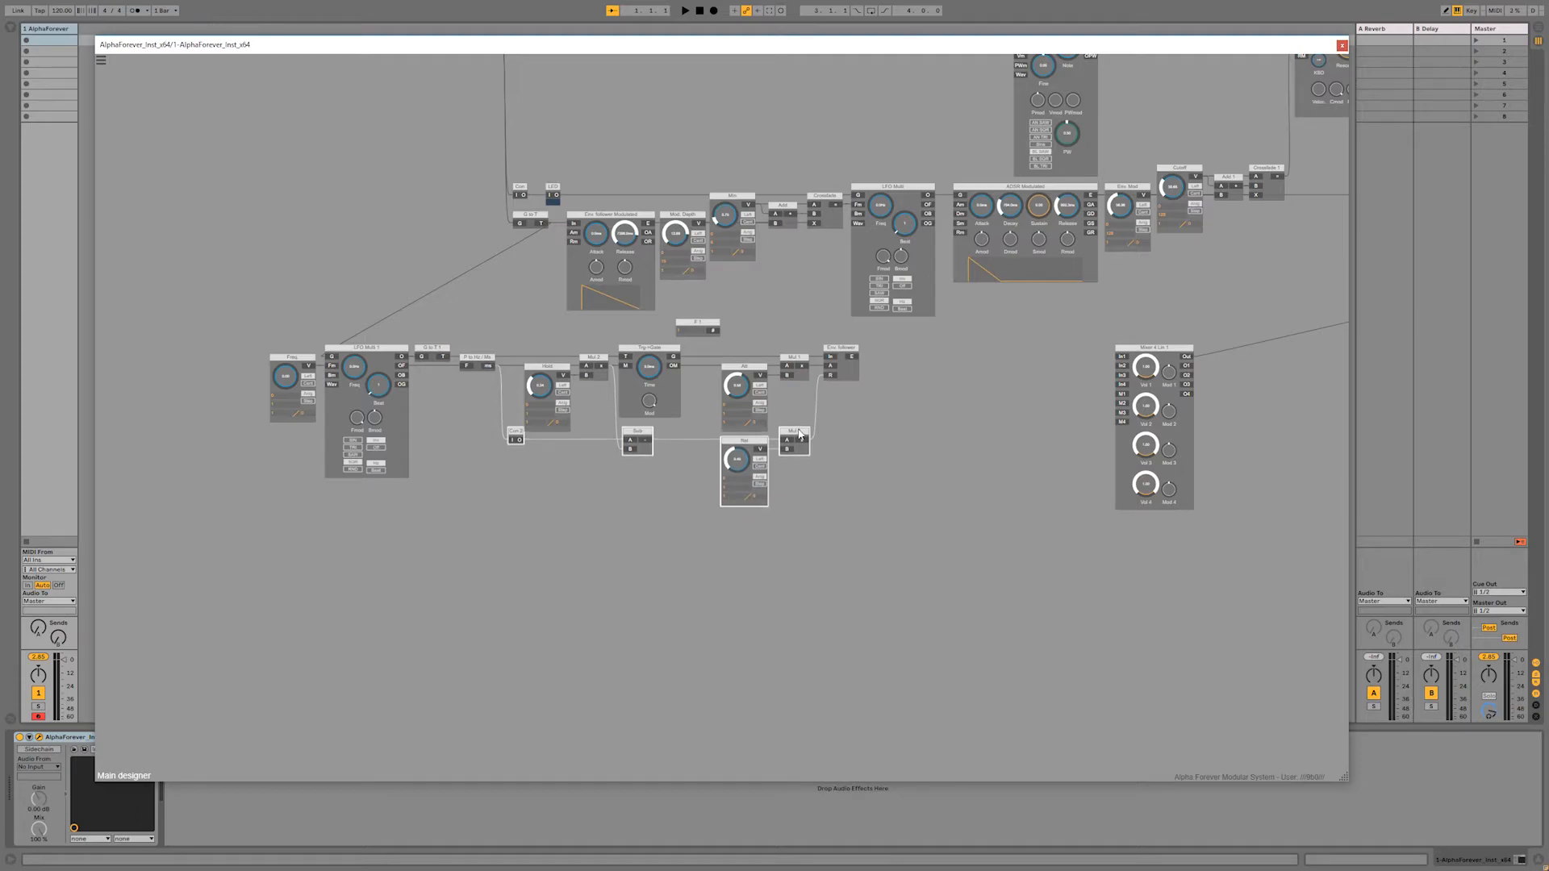
{"action": "mouse_move", "coordinate": [709, 352]}
{"action": "left_mouse_down"}
{"action": "mouse_move", "coordinate": [763, 542]}
{"action": "mouse_move", "coordinate": [781, 541]}
{"action": "left_mouse_up"}
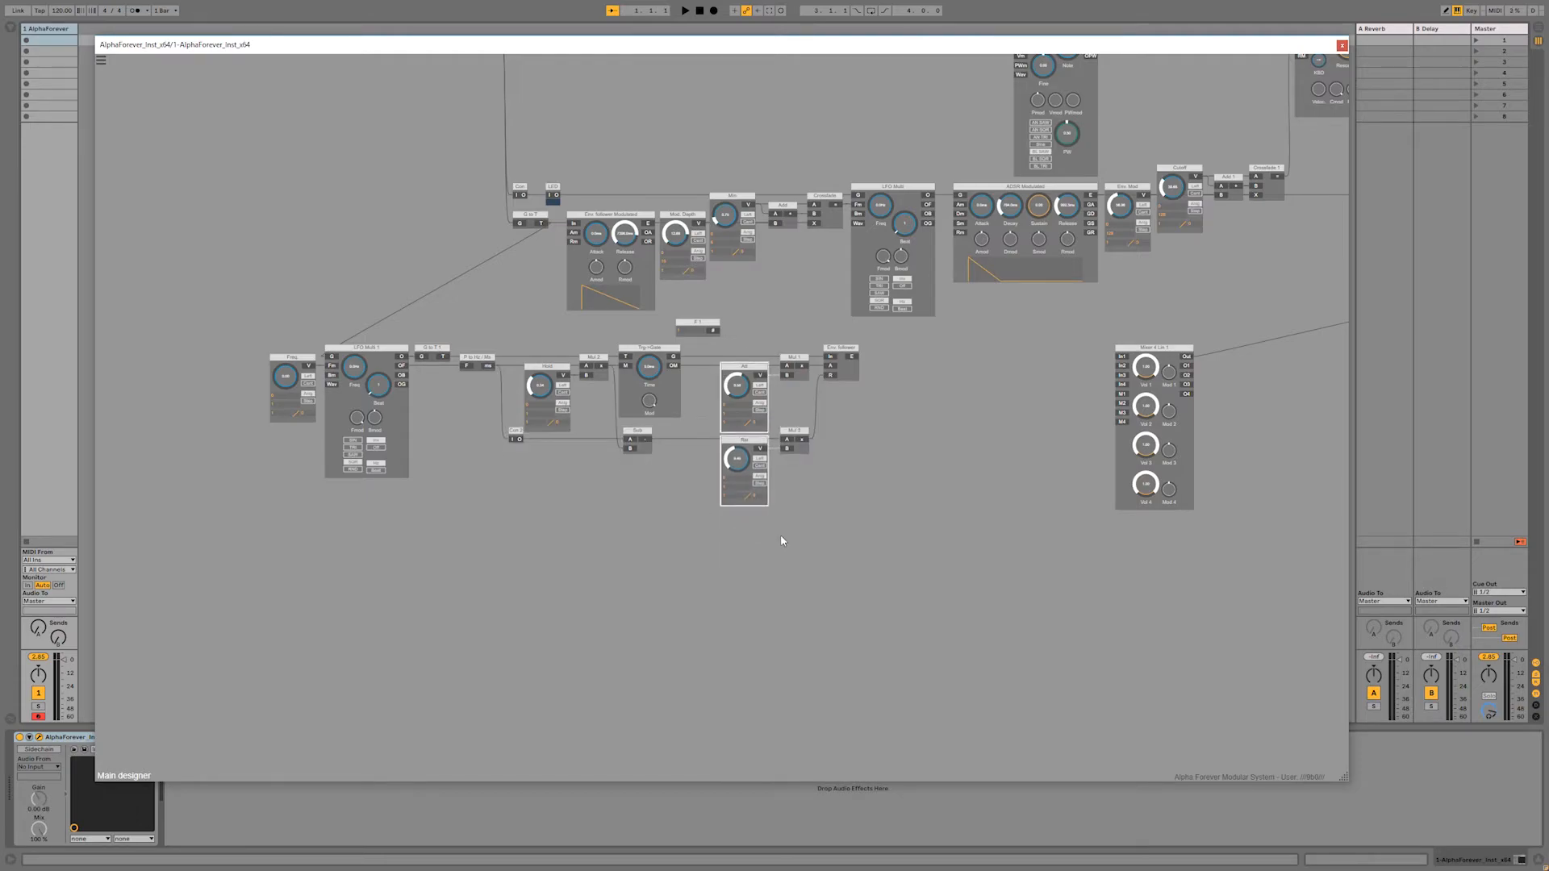
{"action": "scroll", "coordinate": [823, 553], "scroll_direction": "up", "scroll_amount": 3}
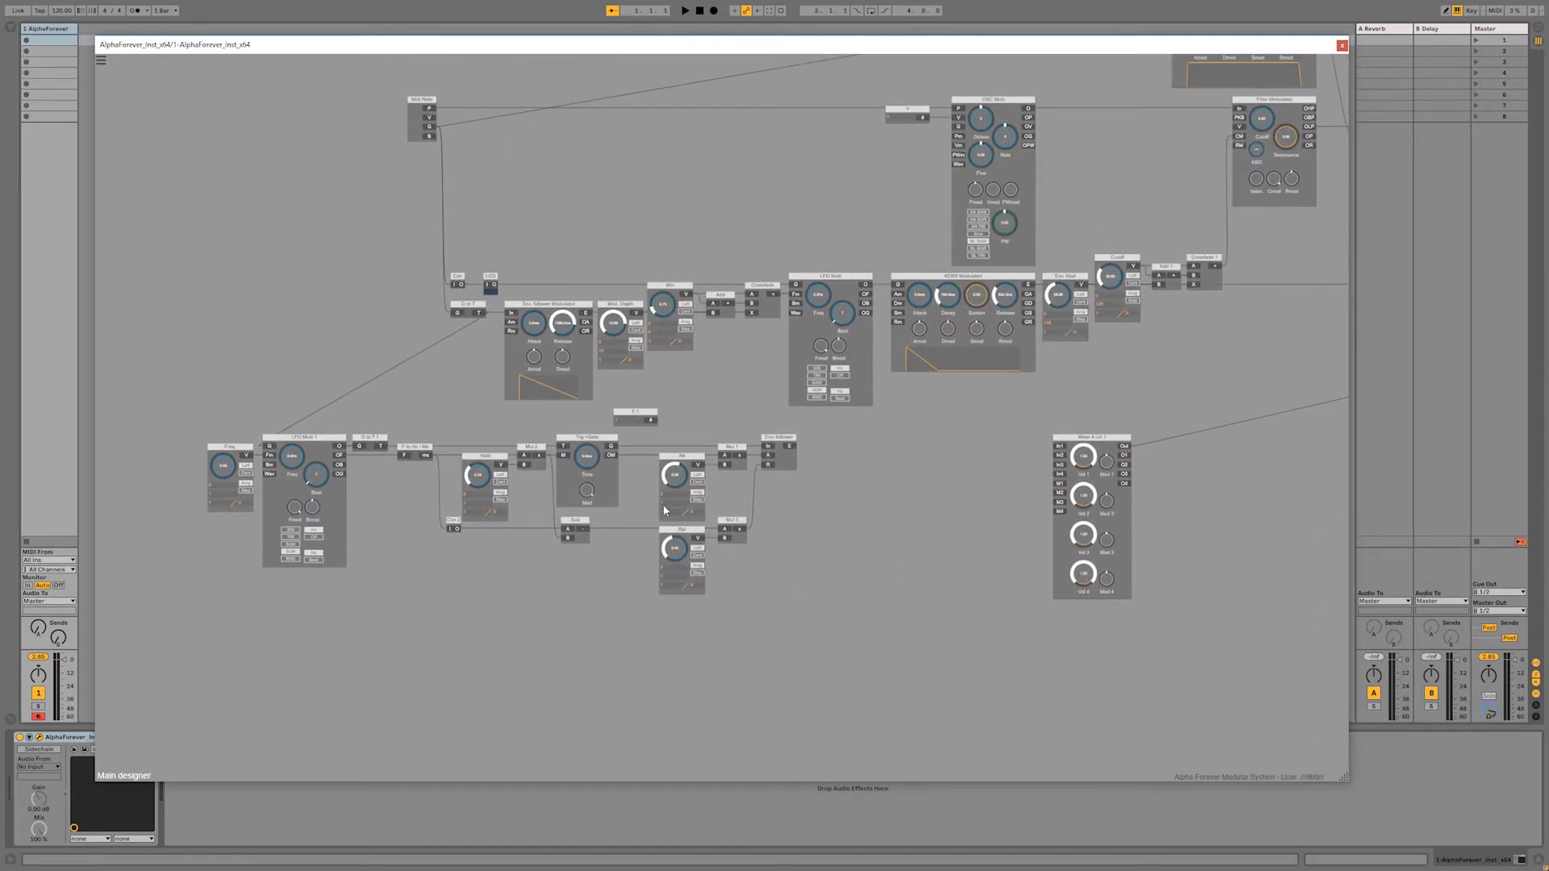
Step: Shift the whole LFO and envelope branch right, and delete the extra 4-channel mixer beside the Env. follower
{"action": "left_click_drag", "start_coordinate": [159, 409], "coordinate": [892, 672]}
{"action": "left_click_drag", "start_coordinate": [382, 441], "coordinate": [618, 446]}
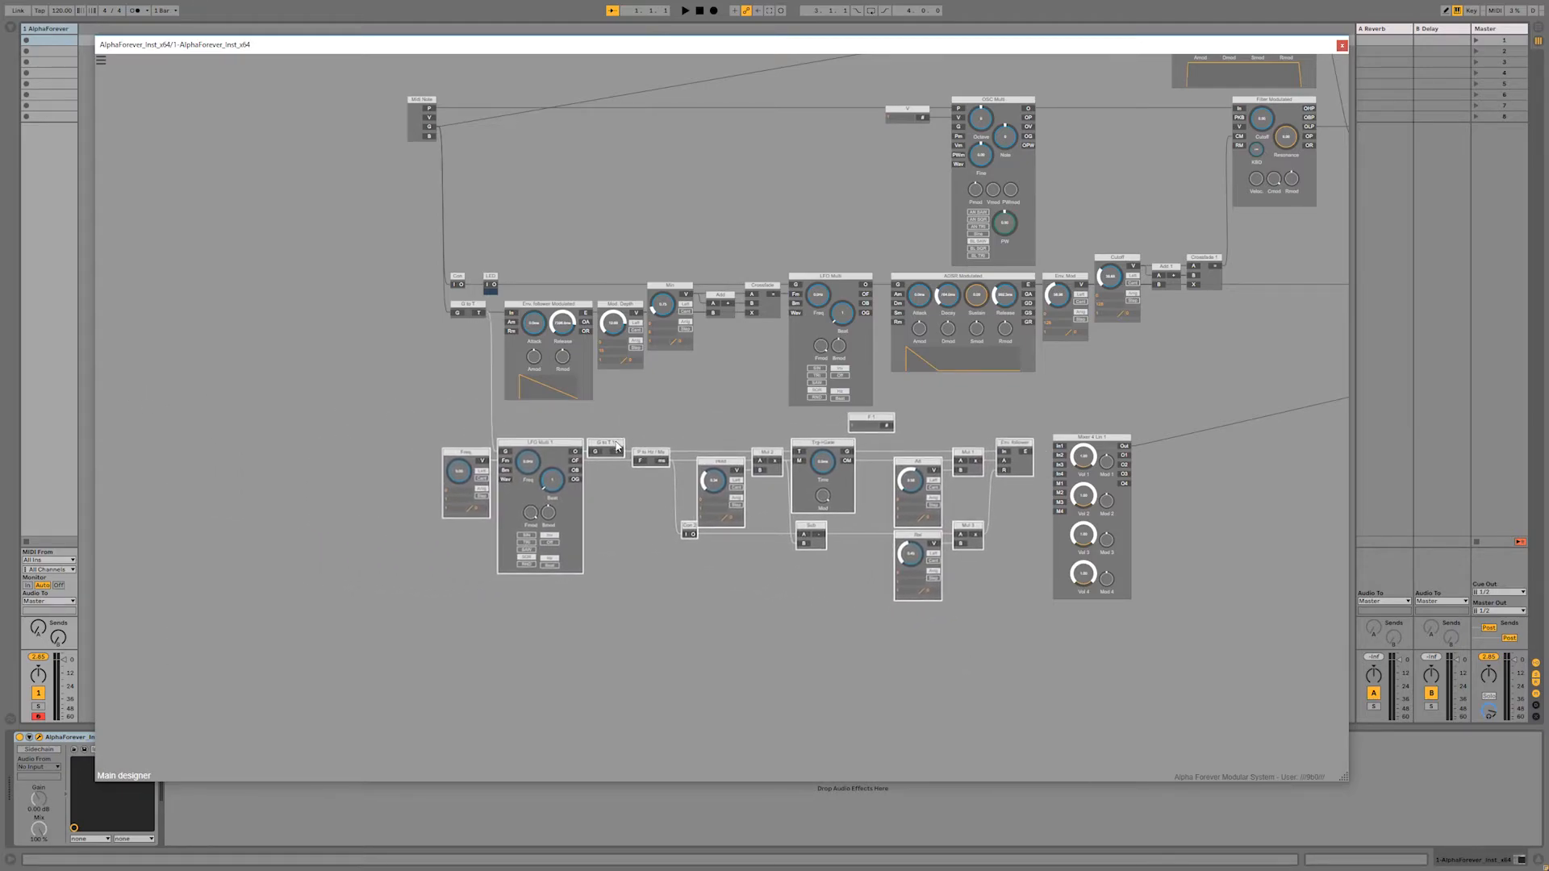
{"action": "scroll", "coordinate": [989, 412], "scroll_direction": "right", "scroll_amount": 5}
{"action": "left_click", "coordinate": [688, 449]}
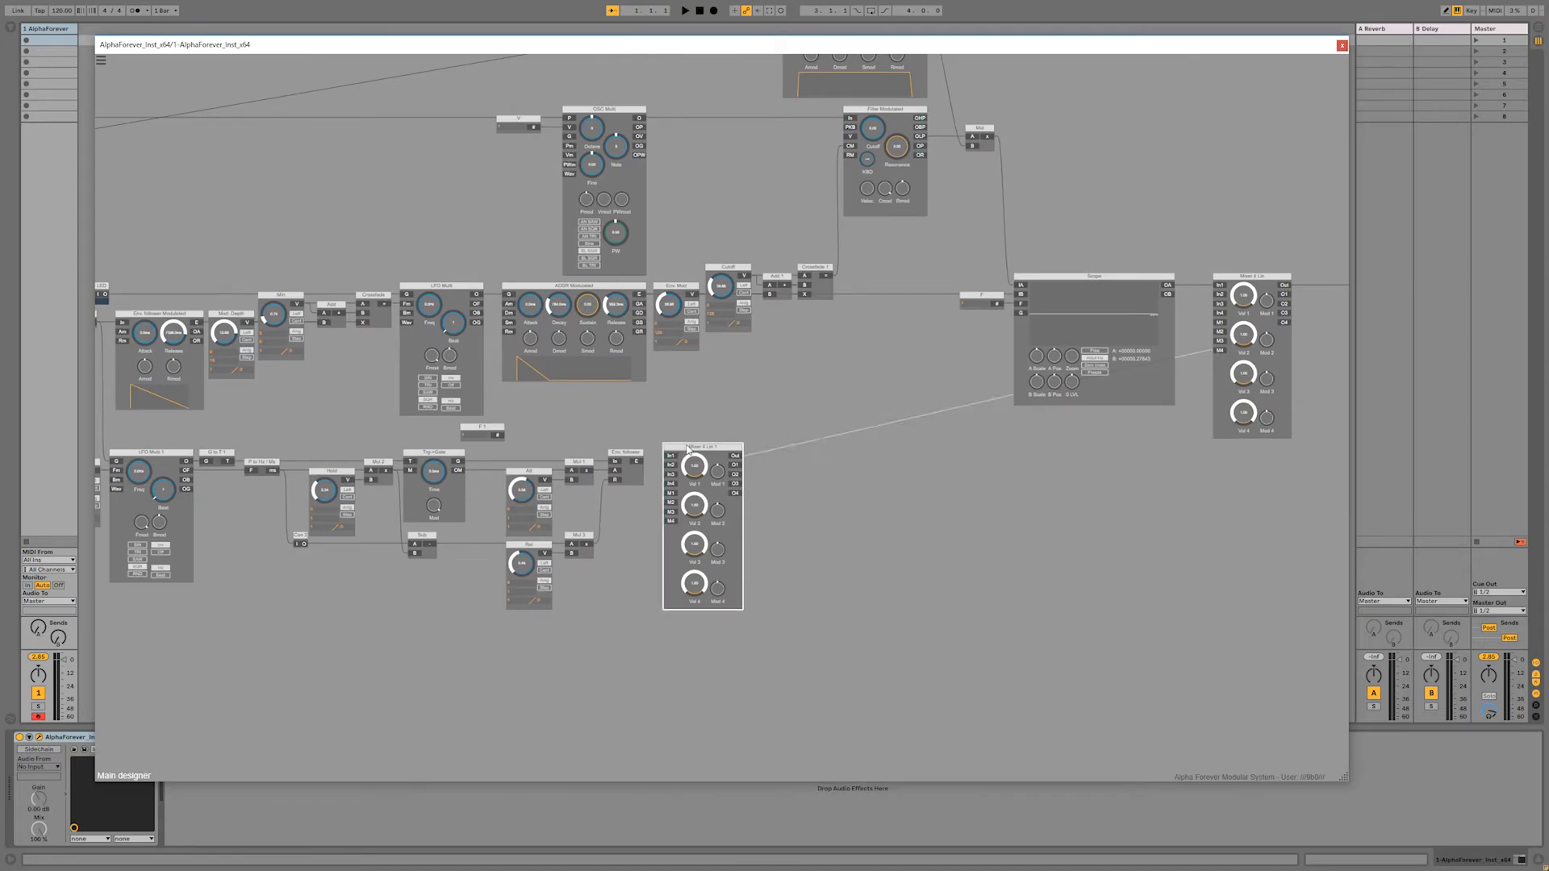
{"action": "key", "text": "Delete"}
{"action": "scroll", "coordinate": [686, 444], "scroll_direction": "down", "scroll_amount": 4}
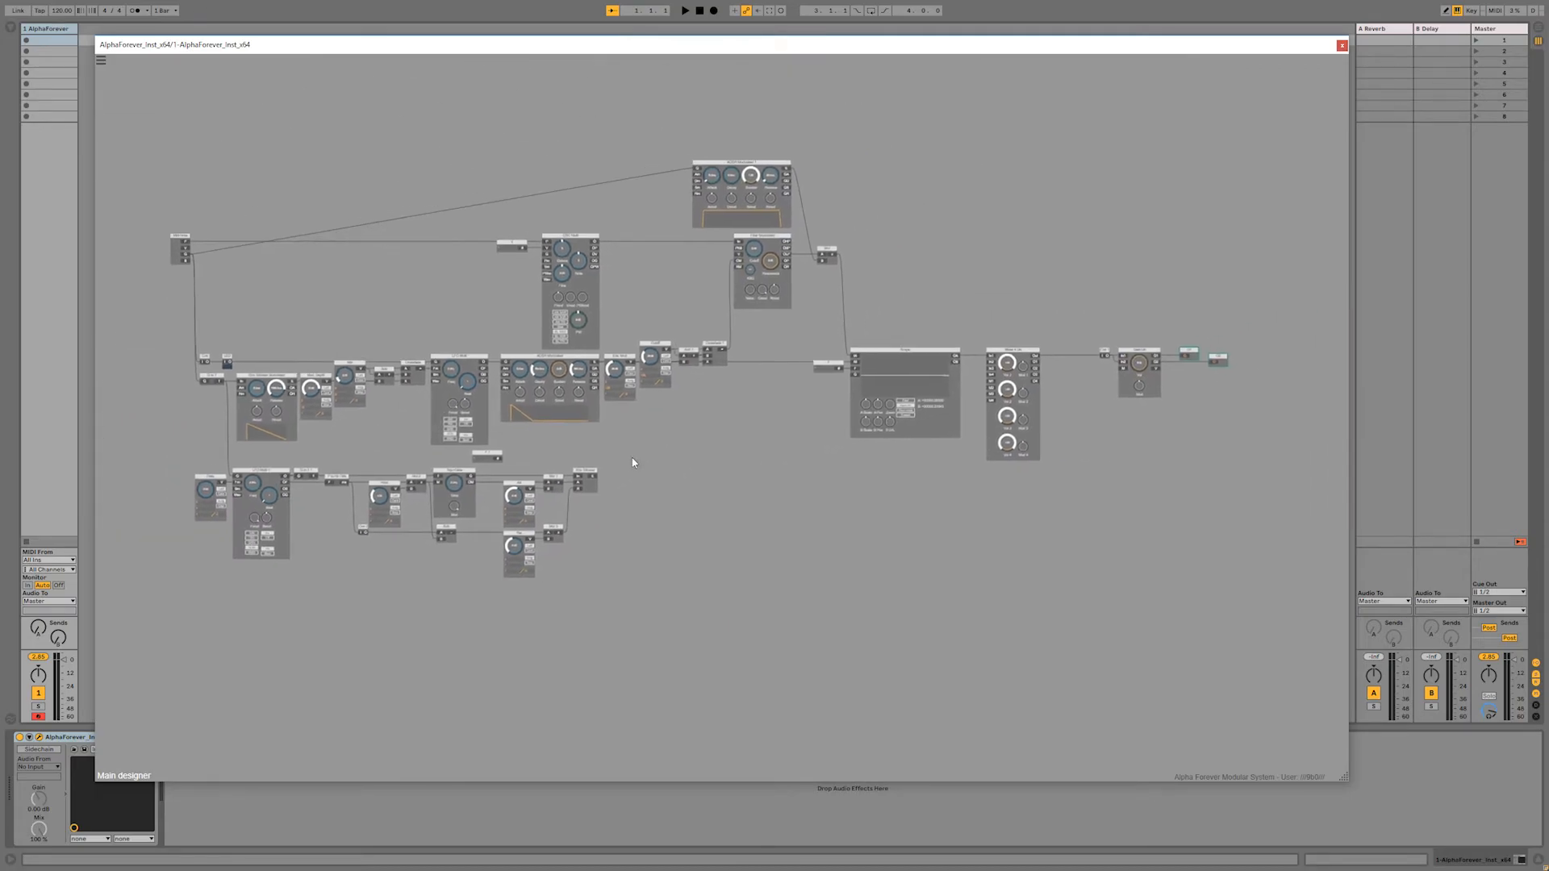
Step: Connect the Env. follower's E output to Crossfade 1's X input
{"action": "scroll", "coordinate": [642, 427], "scroll_direction": "up", "scroll_amount": 5}
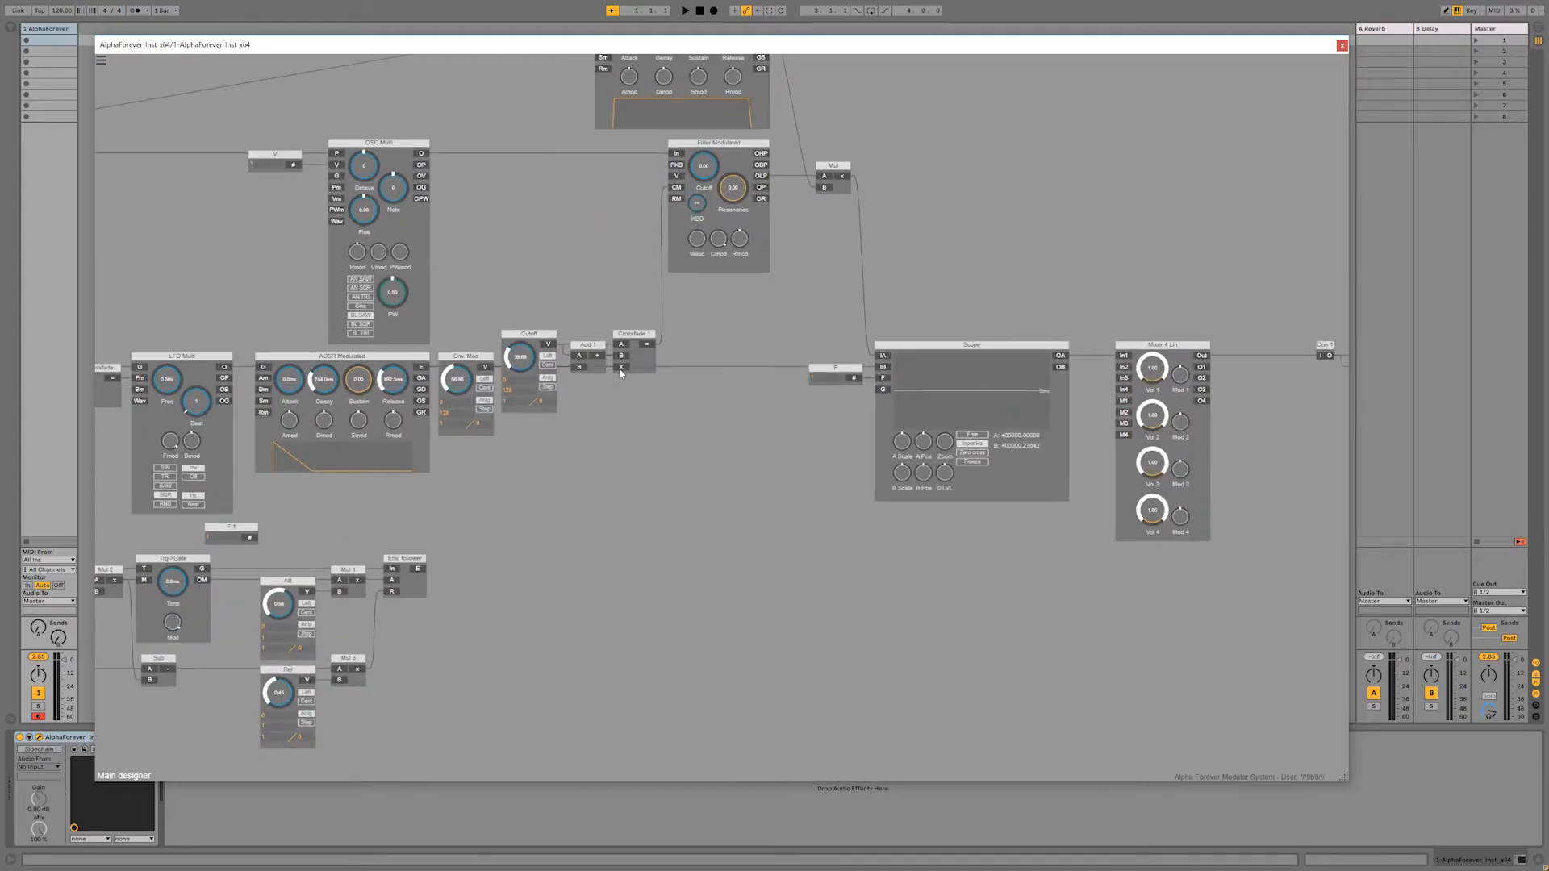
{"action": "left_click_drag", "start_coordinate": [620, 373], "coordinate": [621, 367]}
{"action": "left_click_drag", "start_coordinate": [1079, 287], "coordinate": [633, 283]}
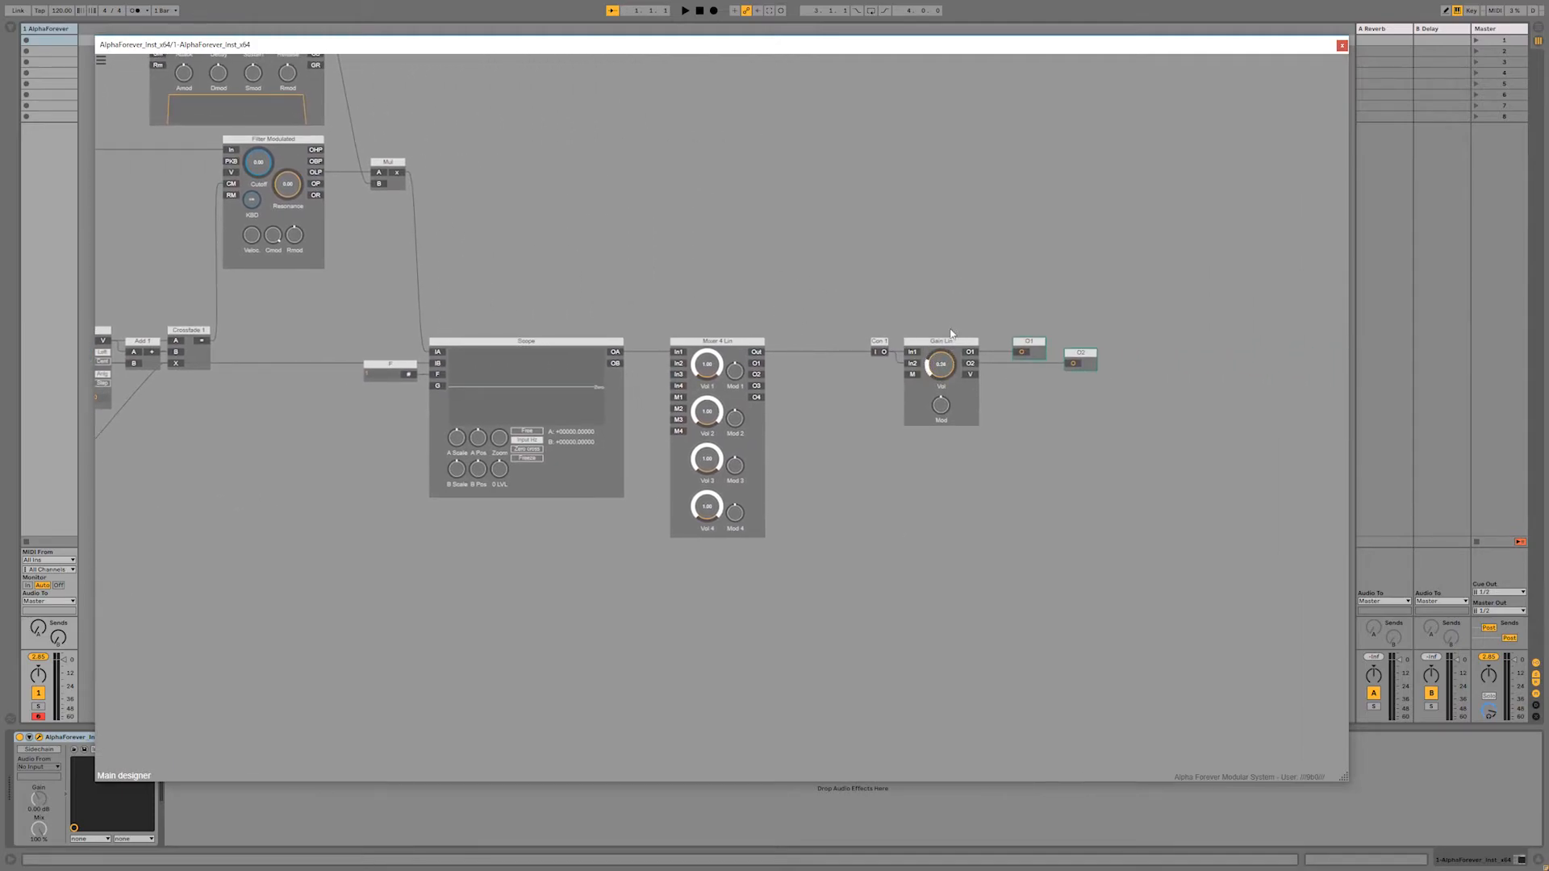
{"action": "left_click_drag", "start_coordinate": [318, 509], "coordinate": [967, 399]}
{"action": "scroll", "coordinate": [807, 452], "scroll_direction": "down", "scroll_amount": 2}
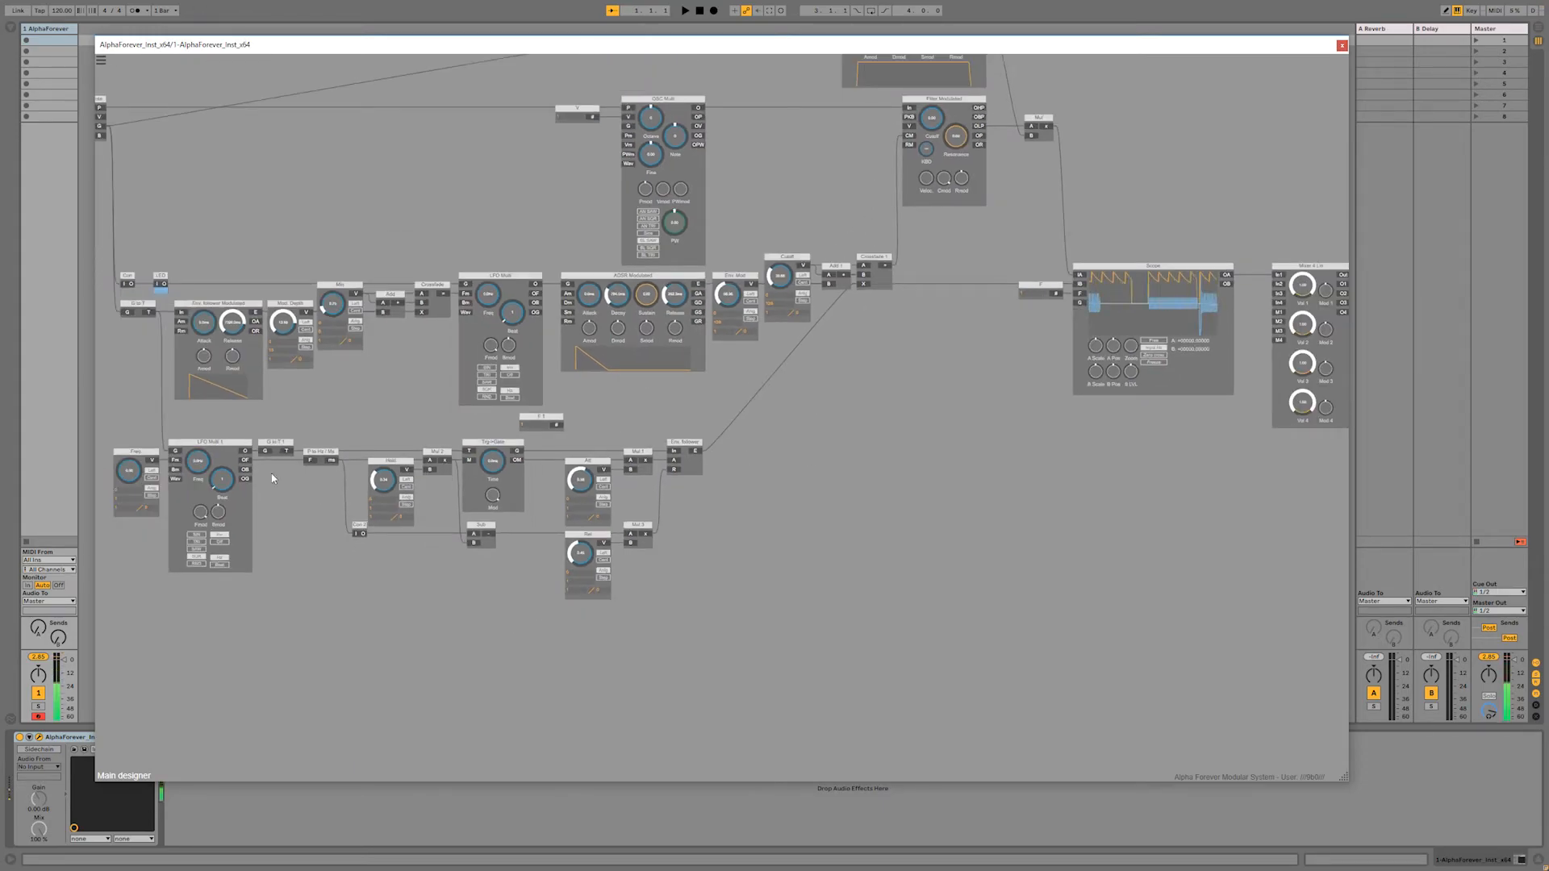
Step: Adjust the Freq knob that drives LFO Multi 1's rate
{"action": "left_click_drag", "start_coordinate": [123, 480], "coordinate": [139, 467]}
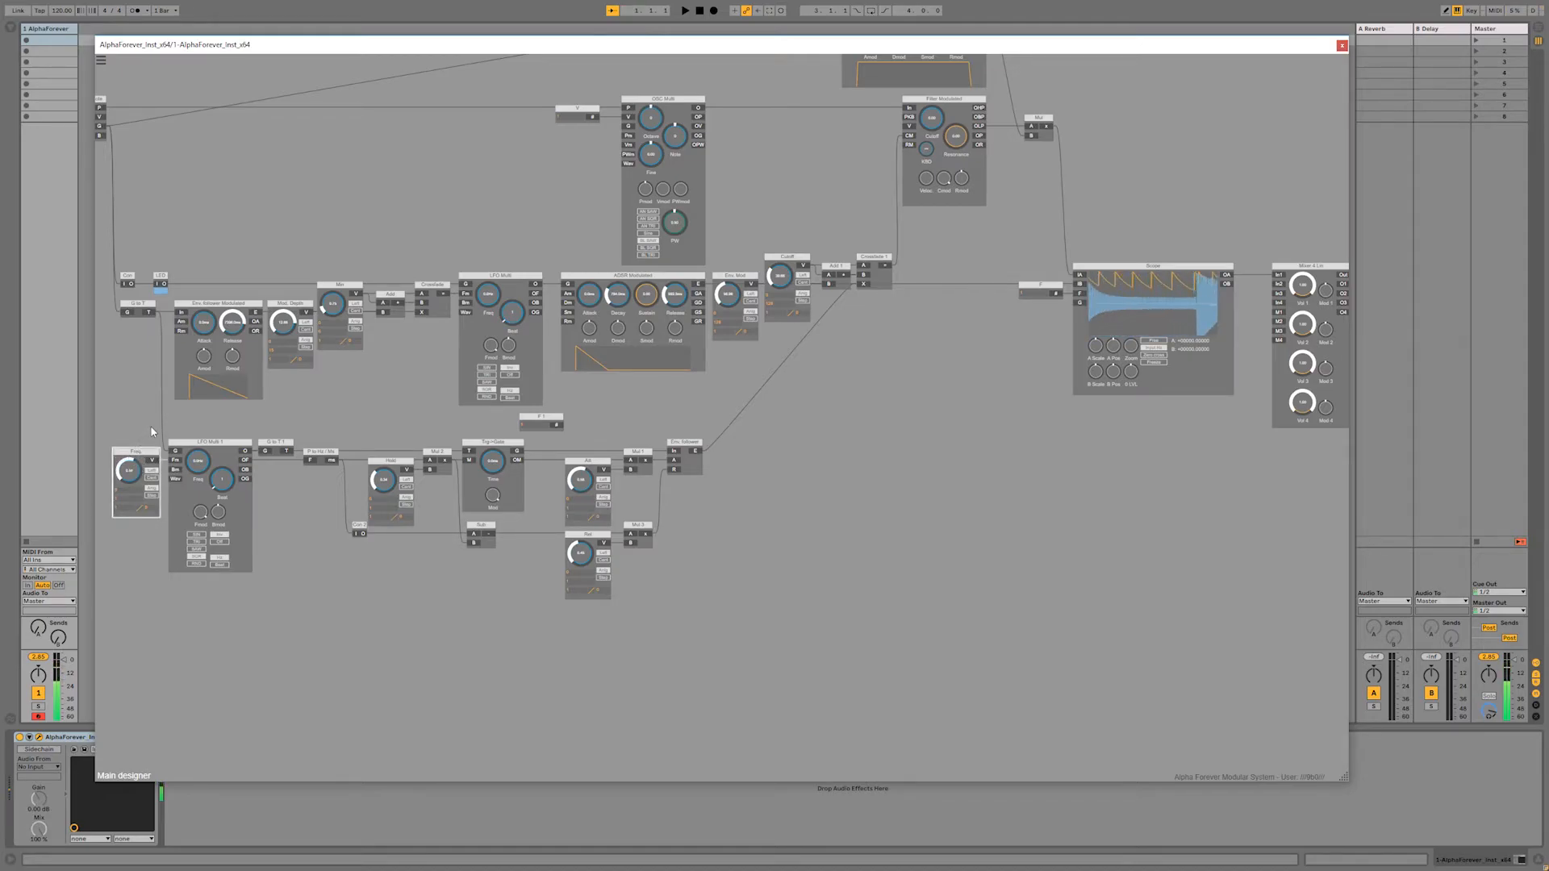
{"action": "left_click", "coordinate": [137, 499]}
{"action": "left_click", "coordinate": [160, 533]}
{"action": "scroll", "coordinate": [139, 430], "scroll_direction": "up", "scroll_amount": 3}
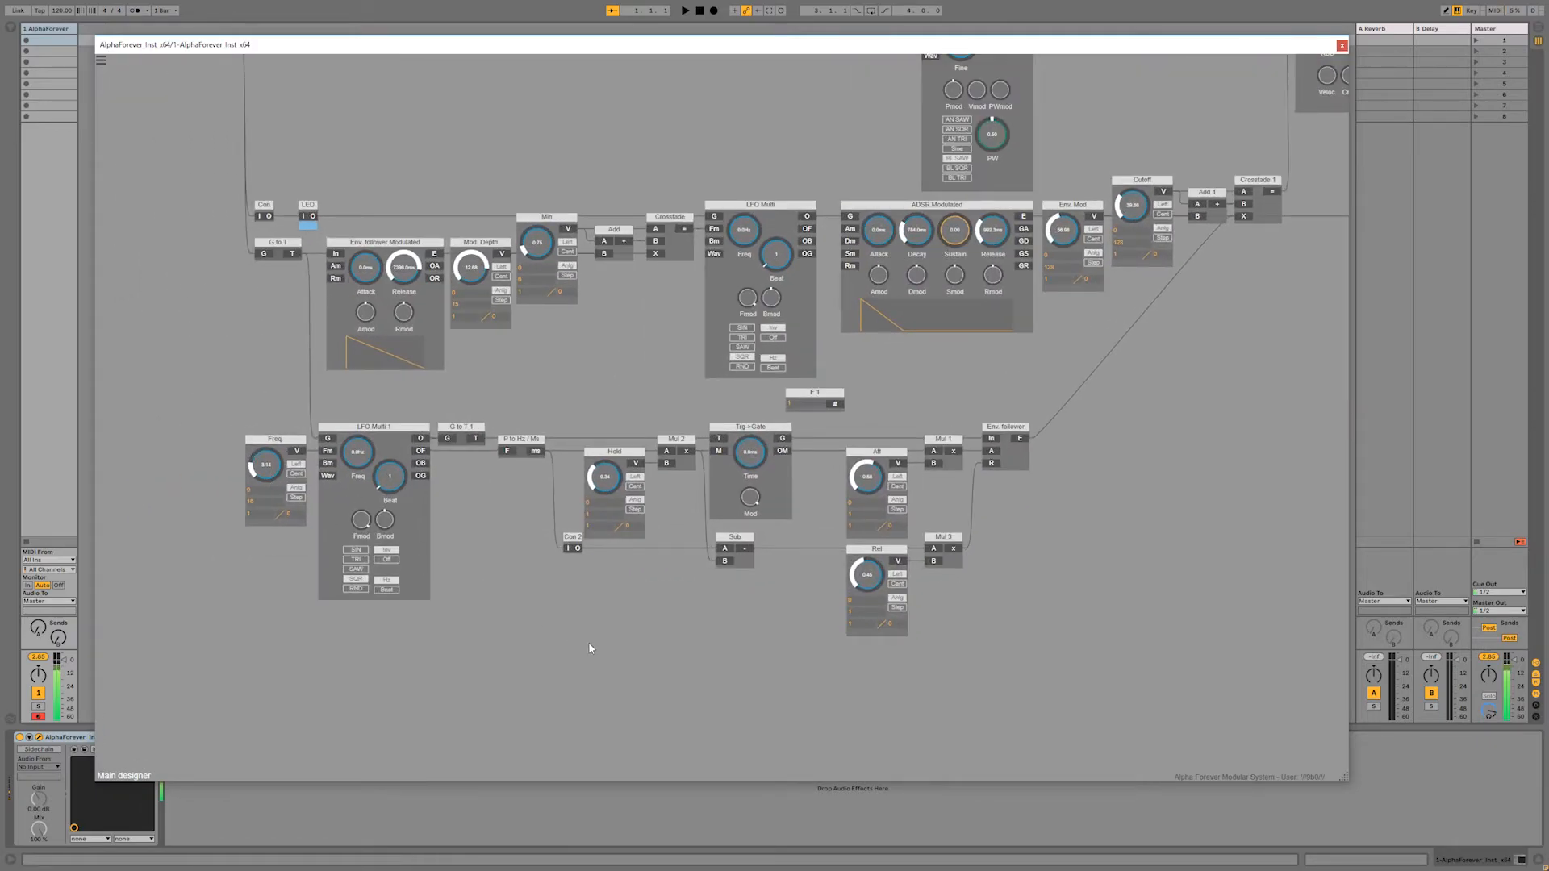
Step: Adjust the Hold, Att and Rel knobs, keeping Hold and Att low and raising Rel to 1.00
{"action": "left_click_drag", "start_coordinate": [589, 648], "coordinate": [372, 672]}
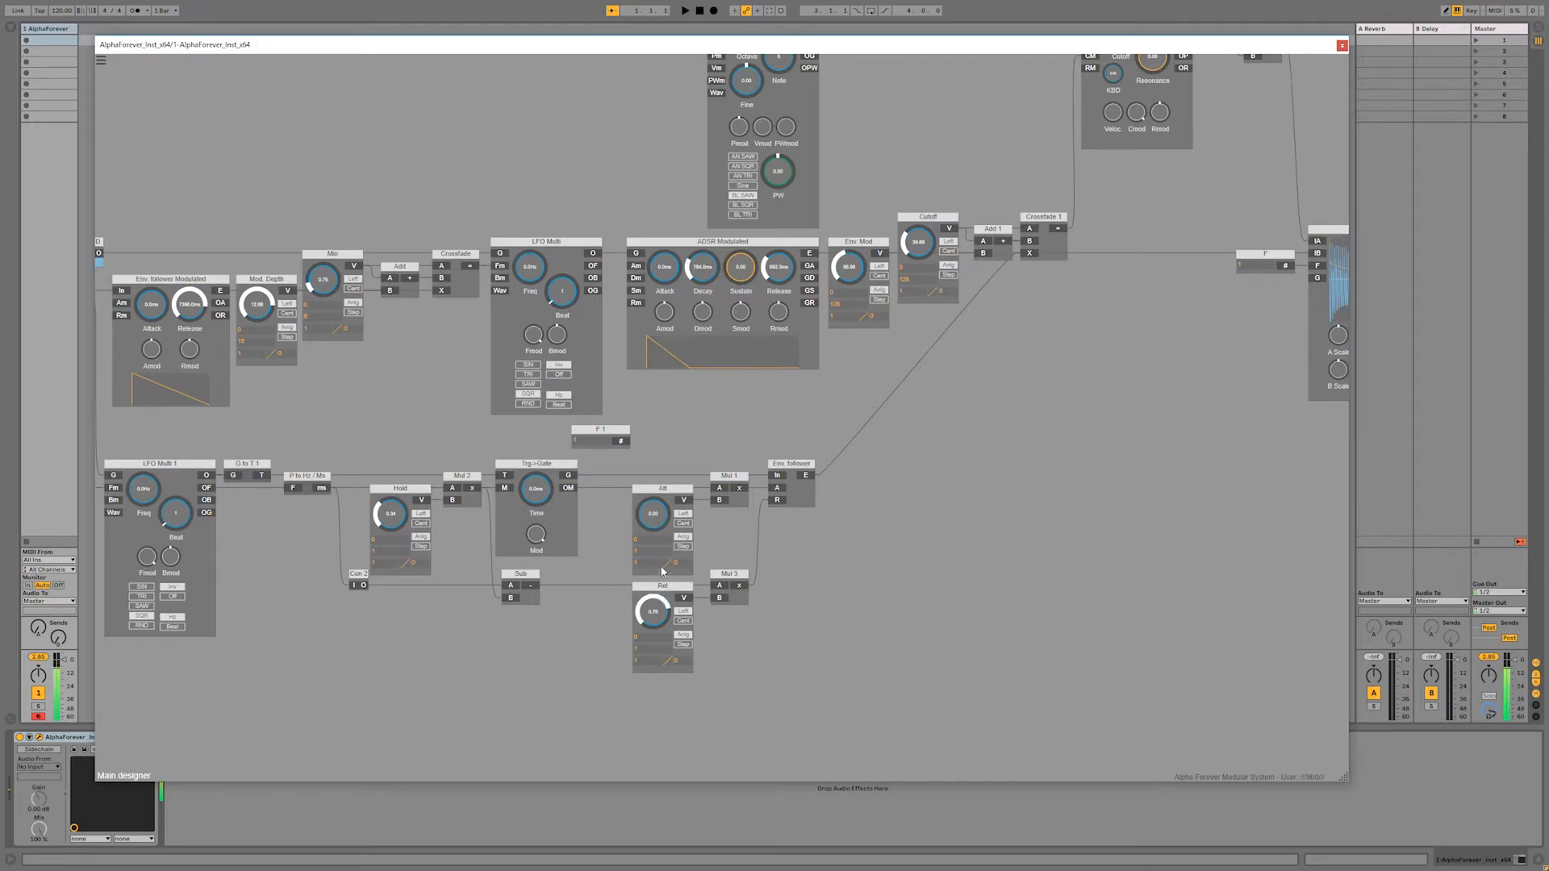
{"action": "left_click_drag", "start_coordinate": [895, 576], "coordinate": [689, 543]}
{"action": "scroll", "coordinate": [578, 534], "scroll_direction": "down", "scroll_amount": 1}
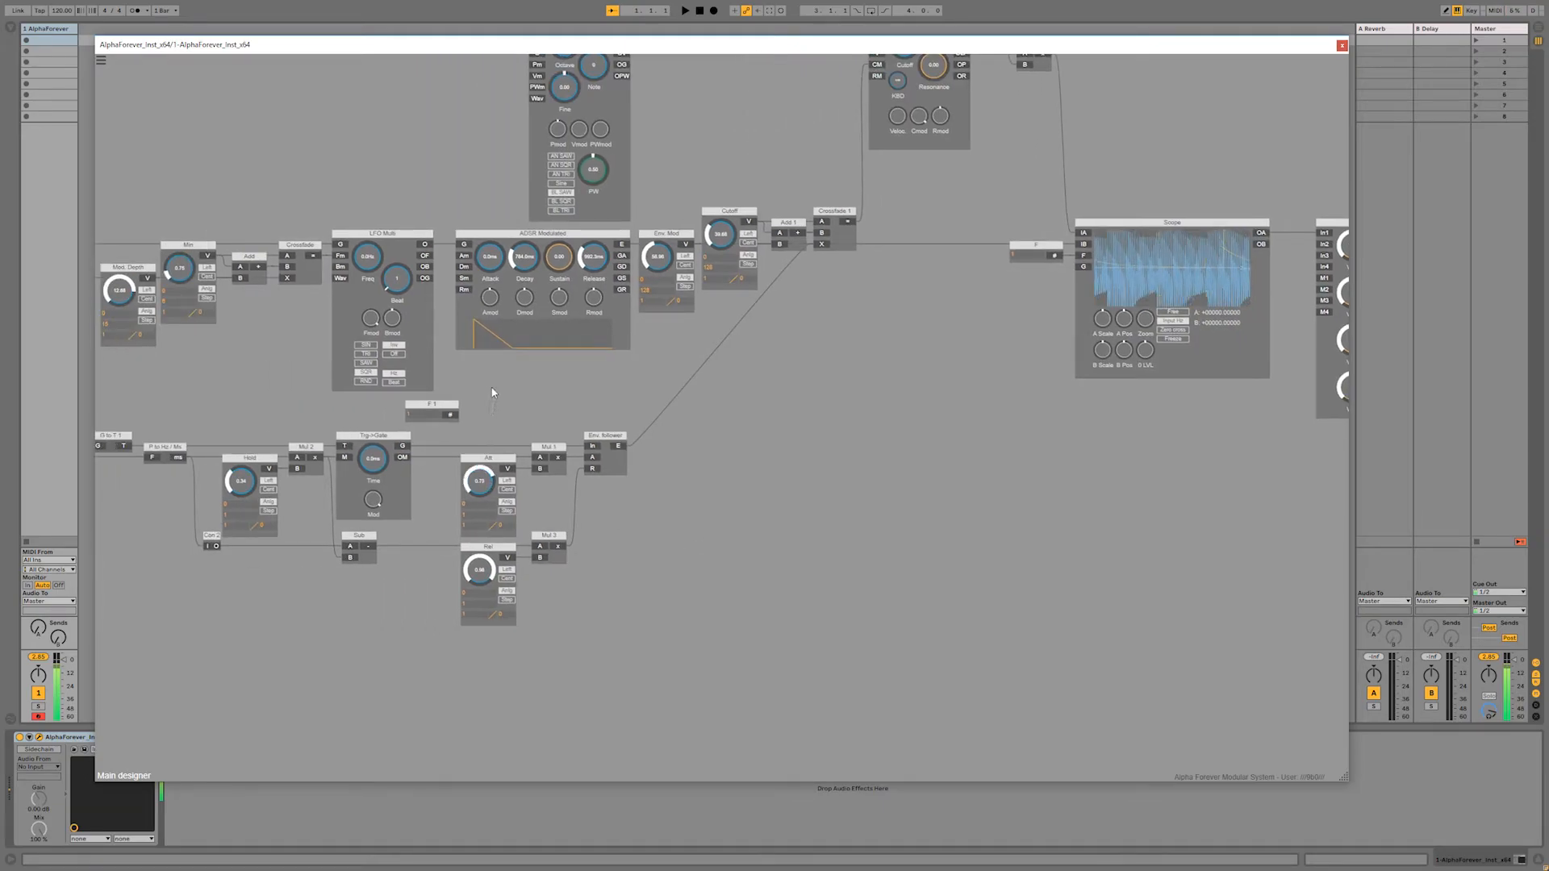
{"action": "left_click_drag", "start_coordinate": [242, 485], "coordinate": [256, 422]}
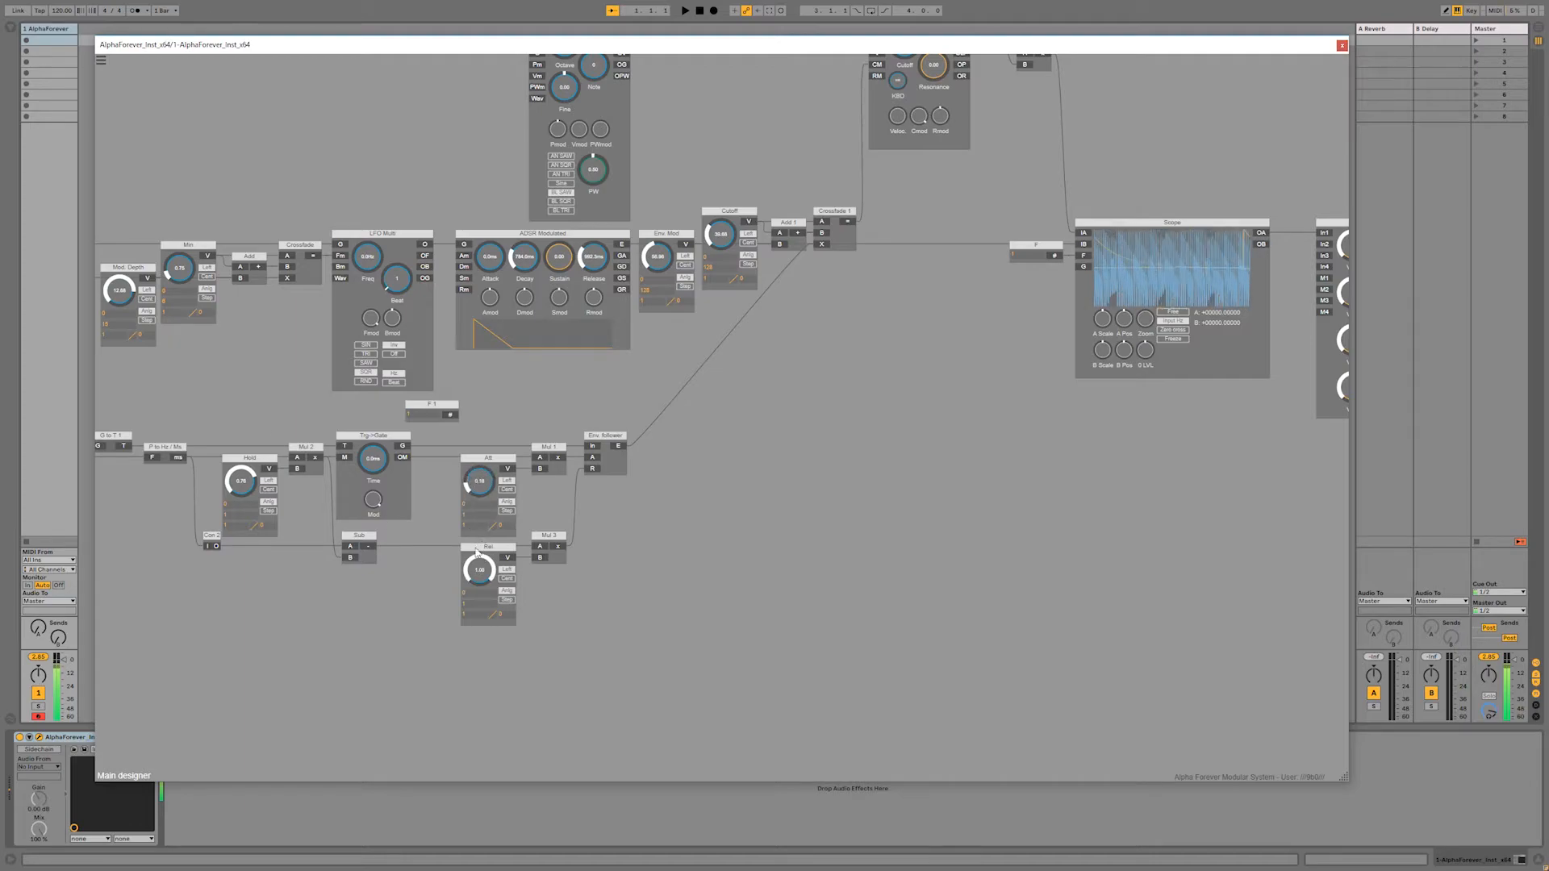
{"action": "left_click_drag", "start_coordinate": [249, 474], "coordinate": [253, 529]}
{"action": "left_click_drag", "start_coordinate": [771, 485], "coordinate": [620, 647]}
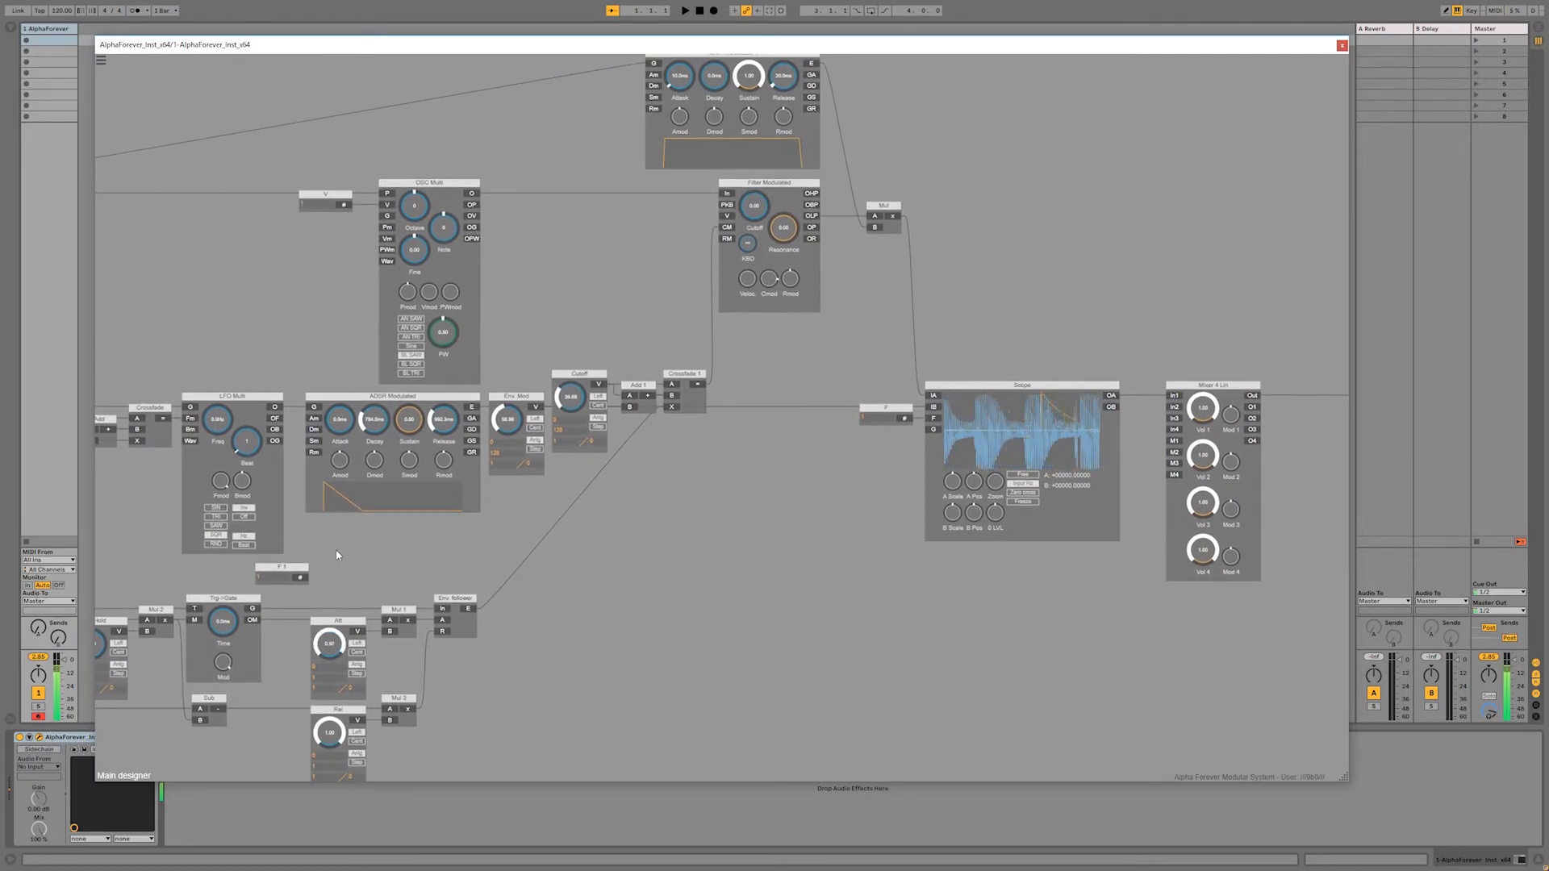
Step: Connect the first Crossfade's output to LFO Multi 1's Fm input and delete the Freq knob
{"action": "left_click_drag", "start_coordinate": [310, 559], "coordinate": [756, 542]}
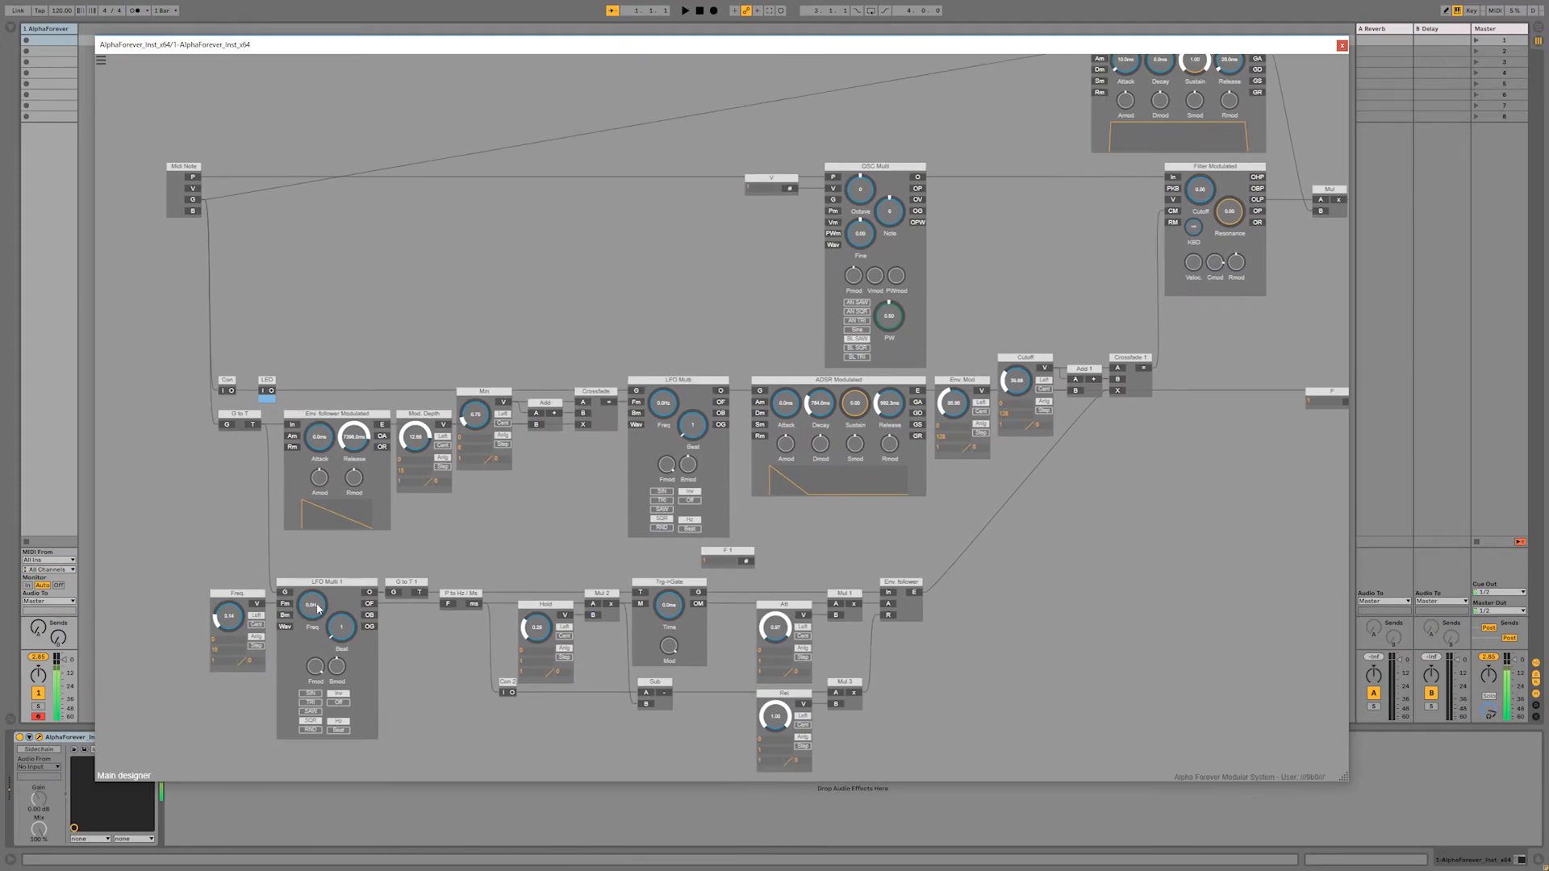
{"action": "scroll", "coordinate": [554, 547], "scroll_direction": "down", "scroll_amount": 3}
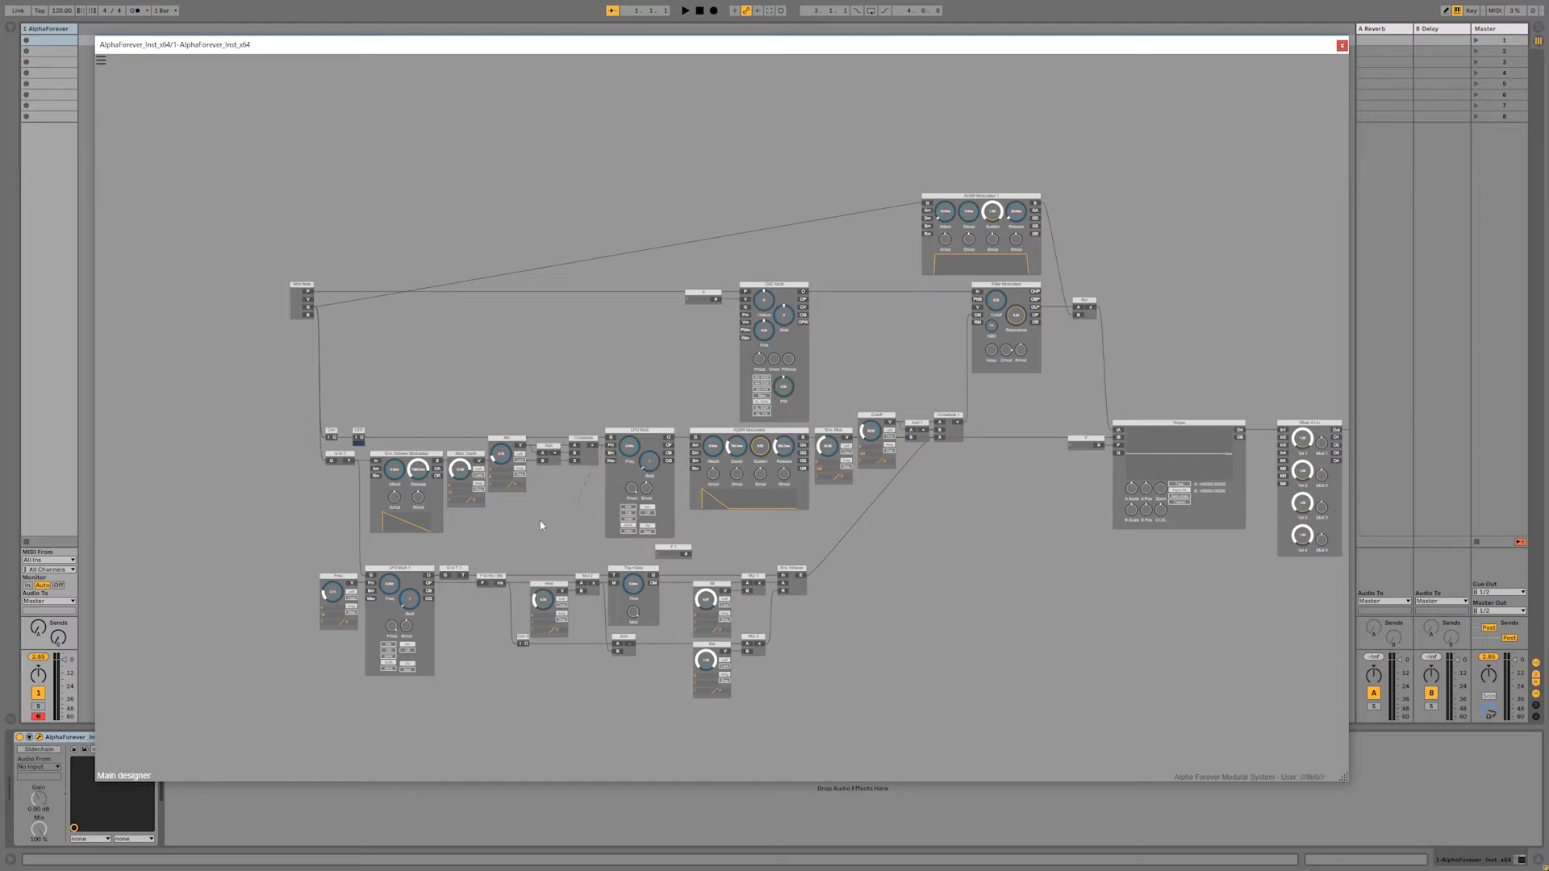
{"action": "left_click_drag", "start_coordinate": [382, 589], "coordinate": [370, 590]}
{"action": "key", "text": "Delete"}
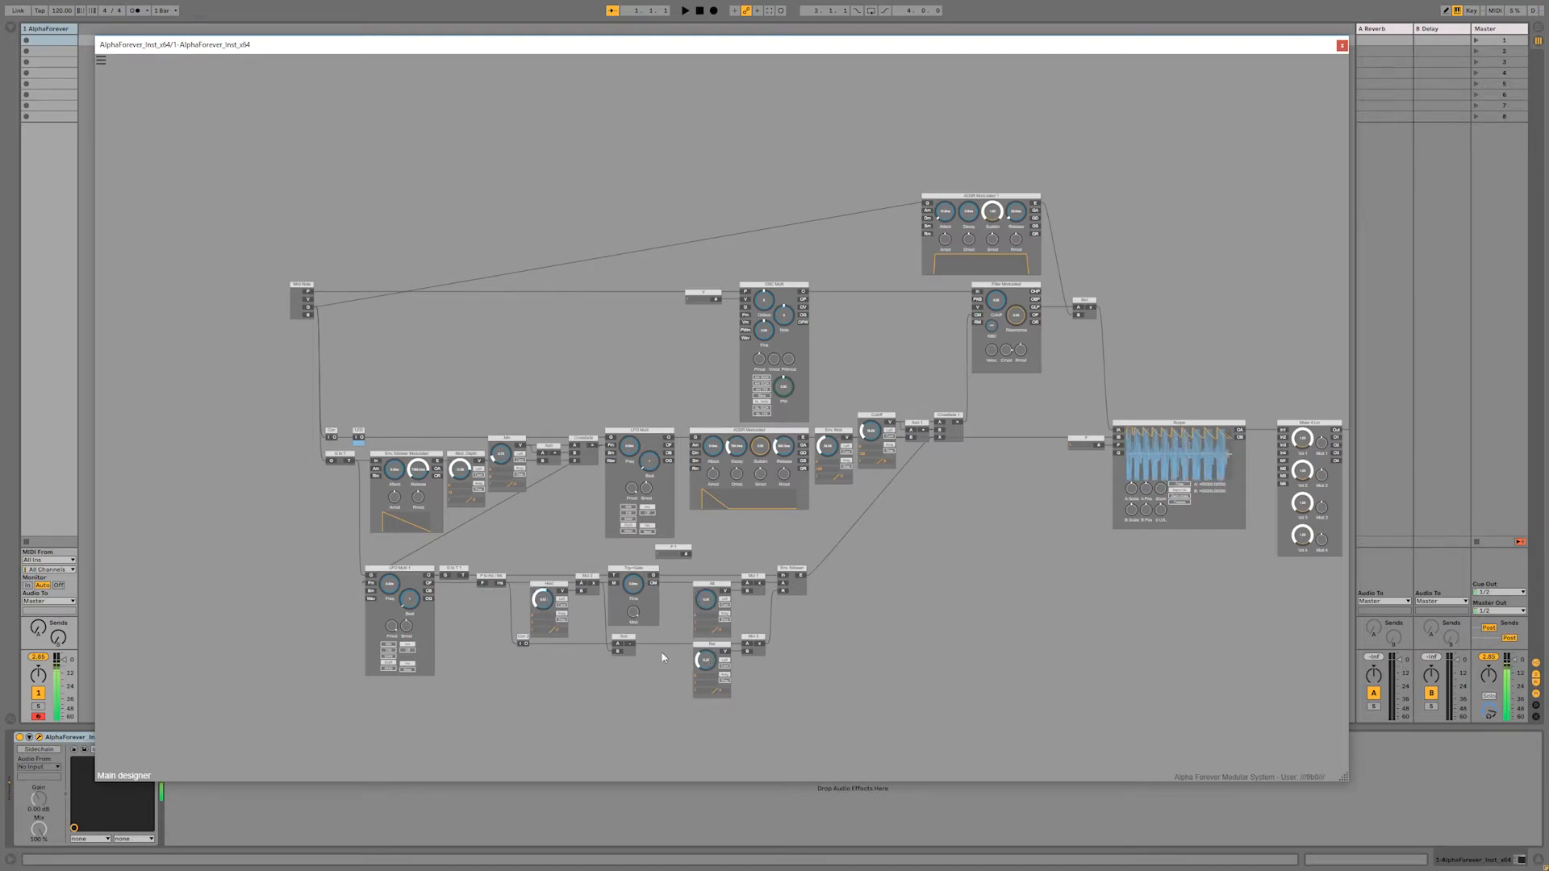
Step: Connect the Env. follower's E output to the Scope's IB input
{"action": "scroll", "coordinate": [730, 599], "scroll_direction": "right", "scroll_amount": 5}
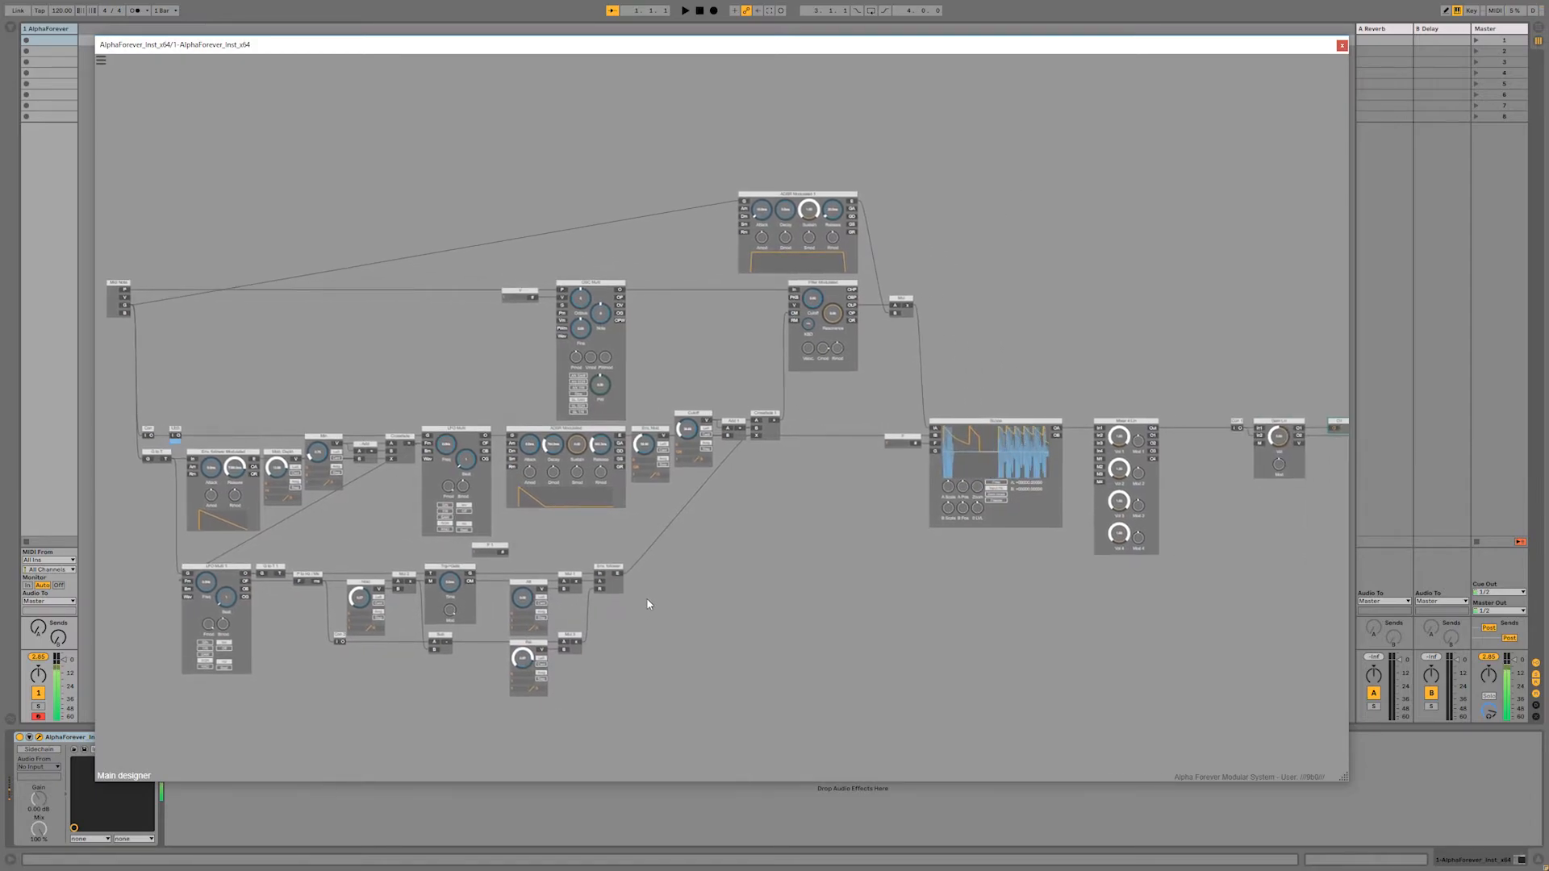
{"action": "left_click_drag", "start_coordinate": [619, 576], "coordinate": [889, 442]}
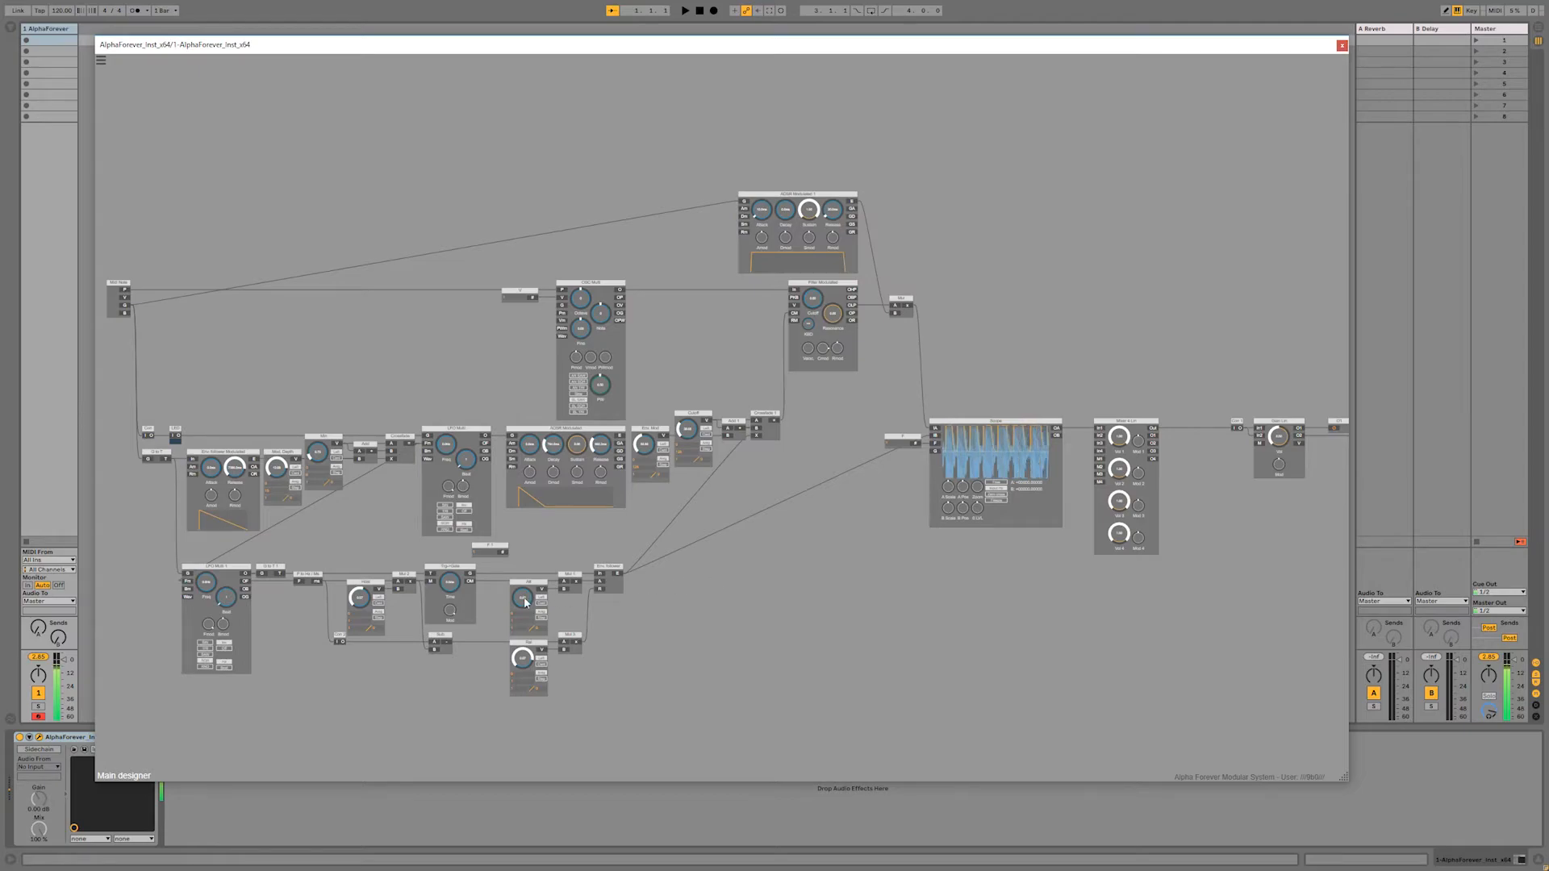
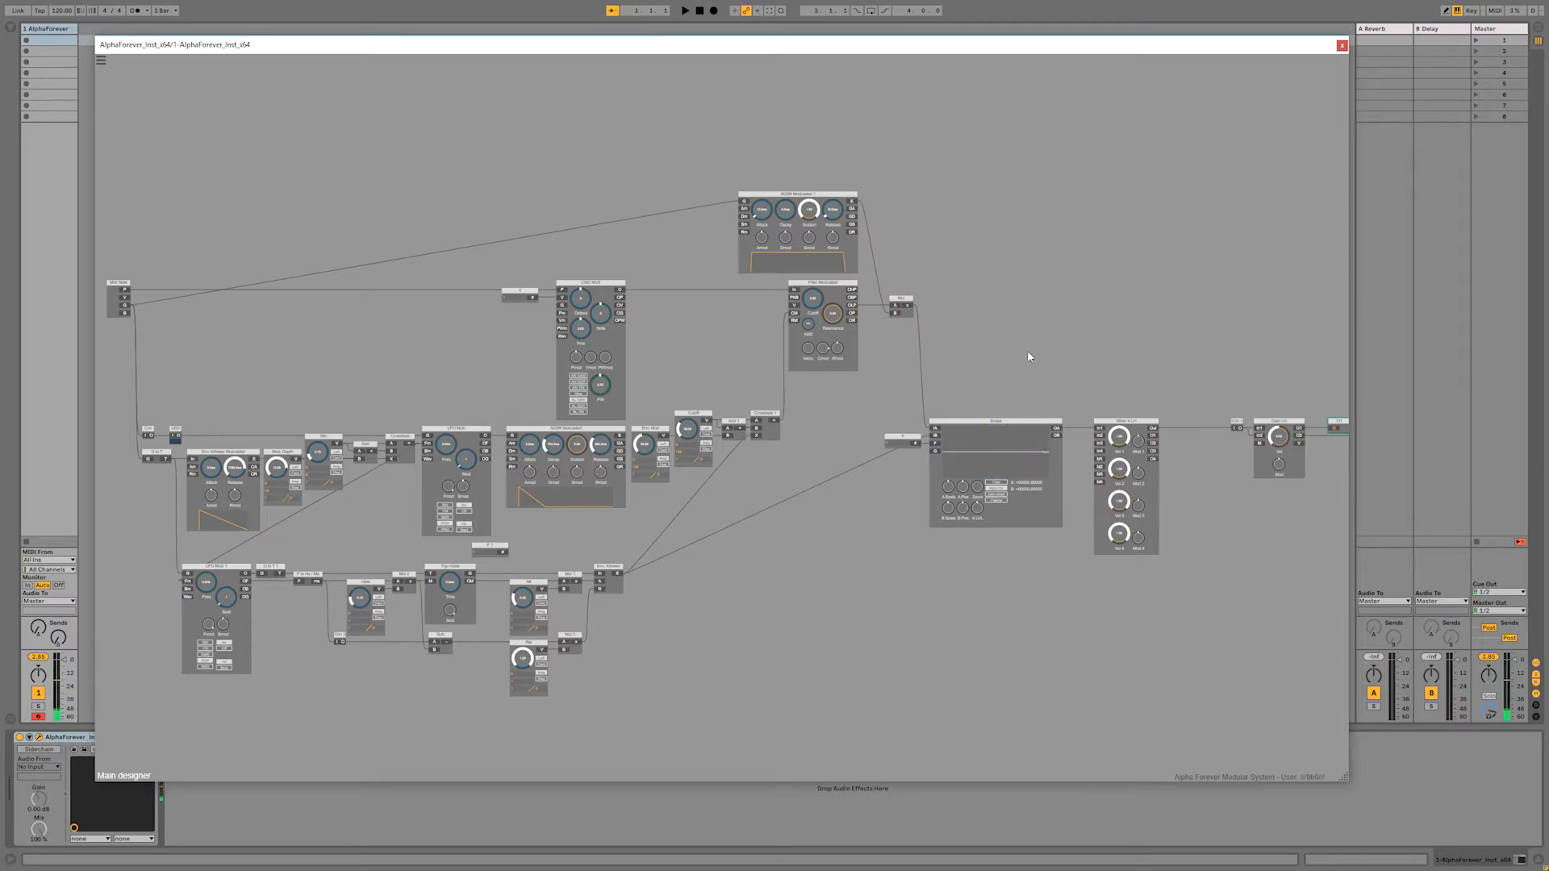
Step: Insert a second multiplier between Mul and the Scope, and connect the Env. follower's E output to its B input
{"action": "left_click_drag", "start_coordinate": [1030, 355], "coordinate": [887, 341]}
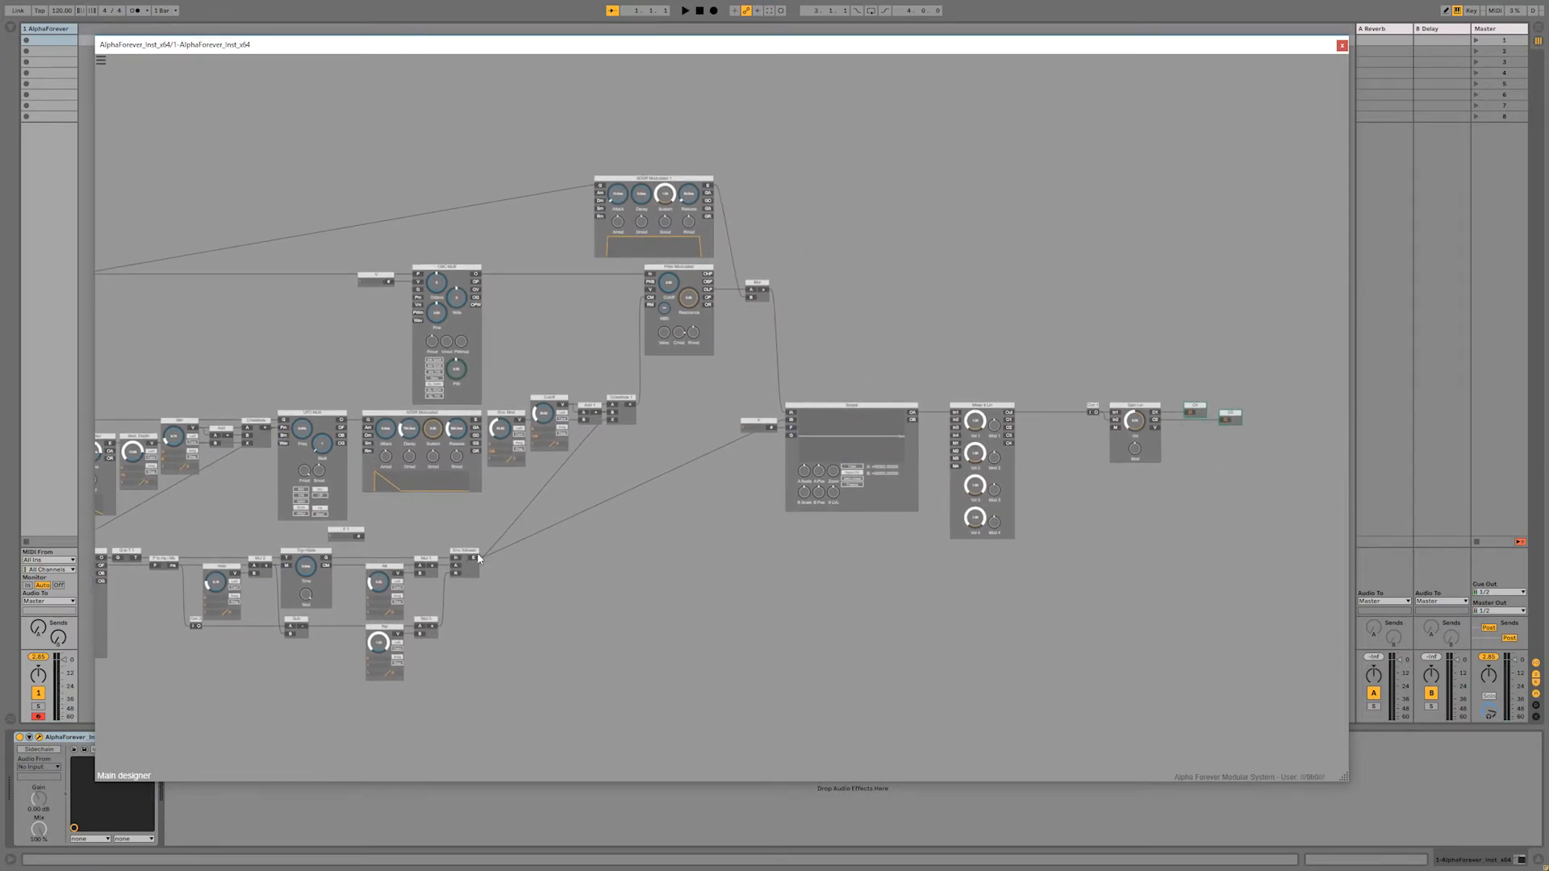
{"action": "right_click", "coordinate": [766, 292]}
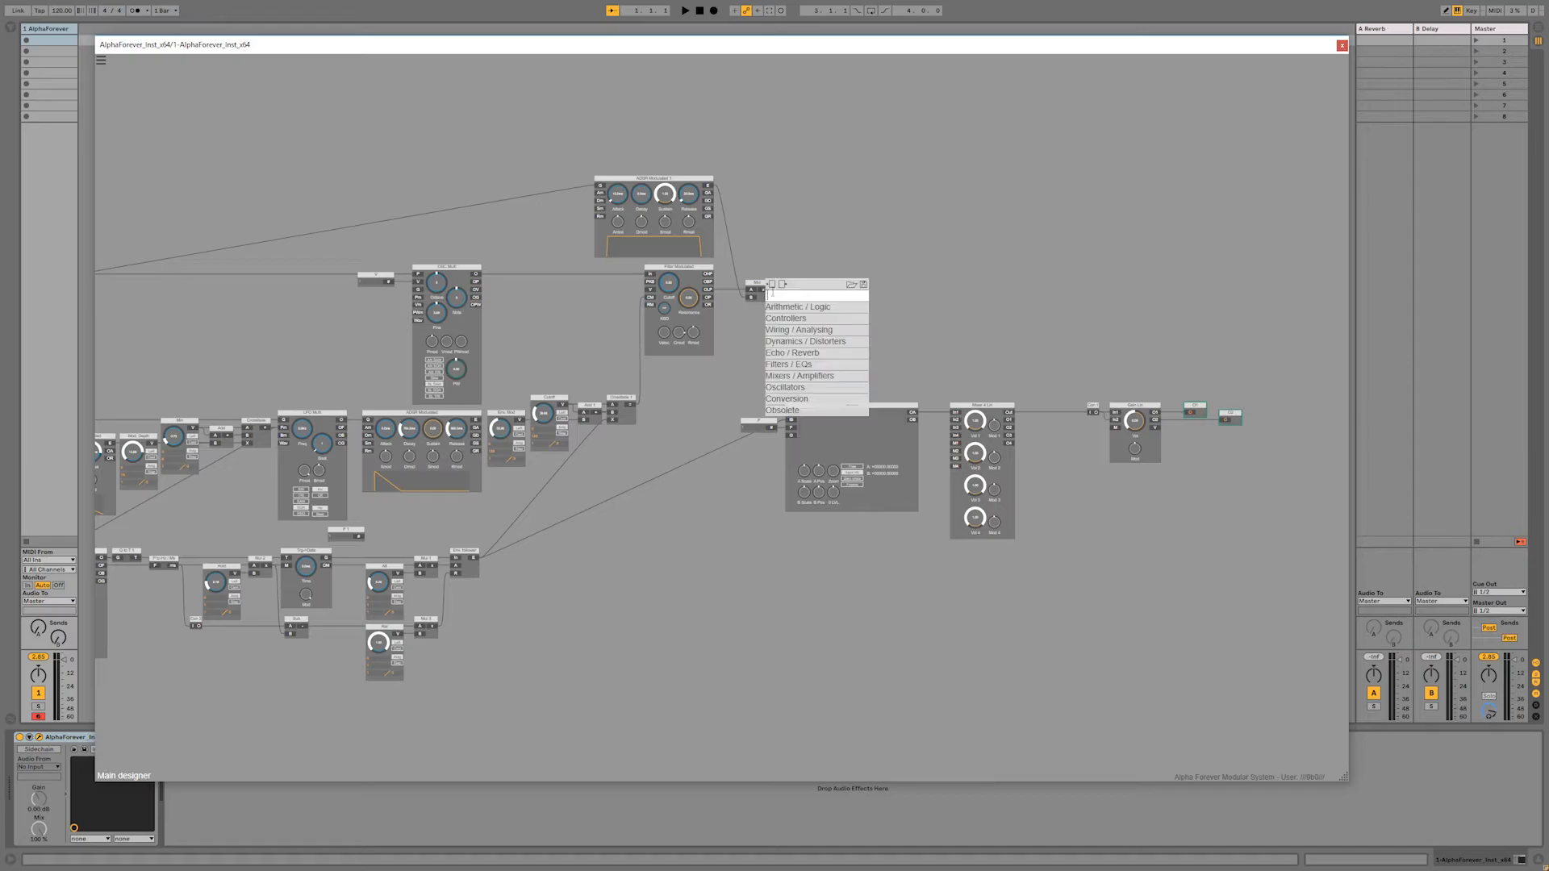
{"action": "mouse_move", "coordinate": [813, 310]}
{"action": "left_click", "coordinate": [908, 340]}
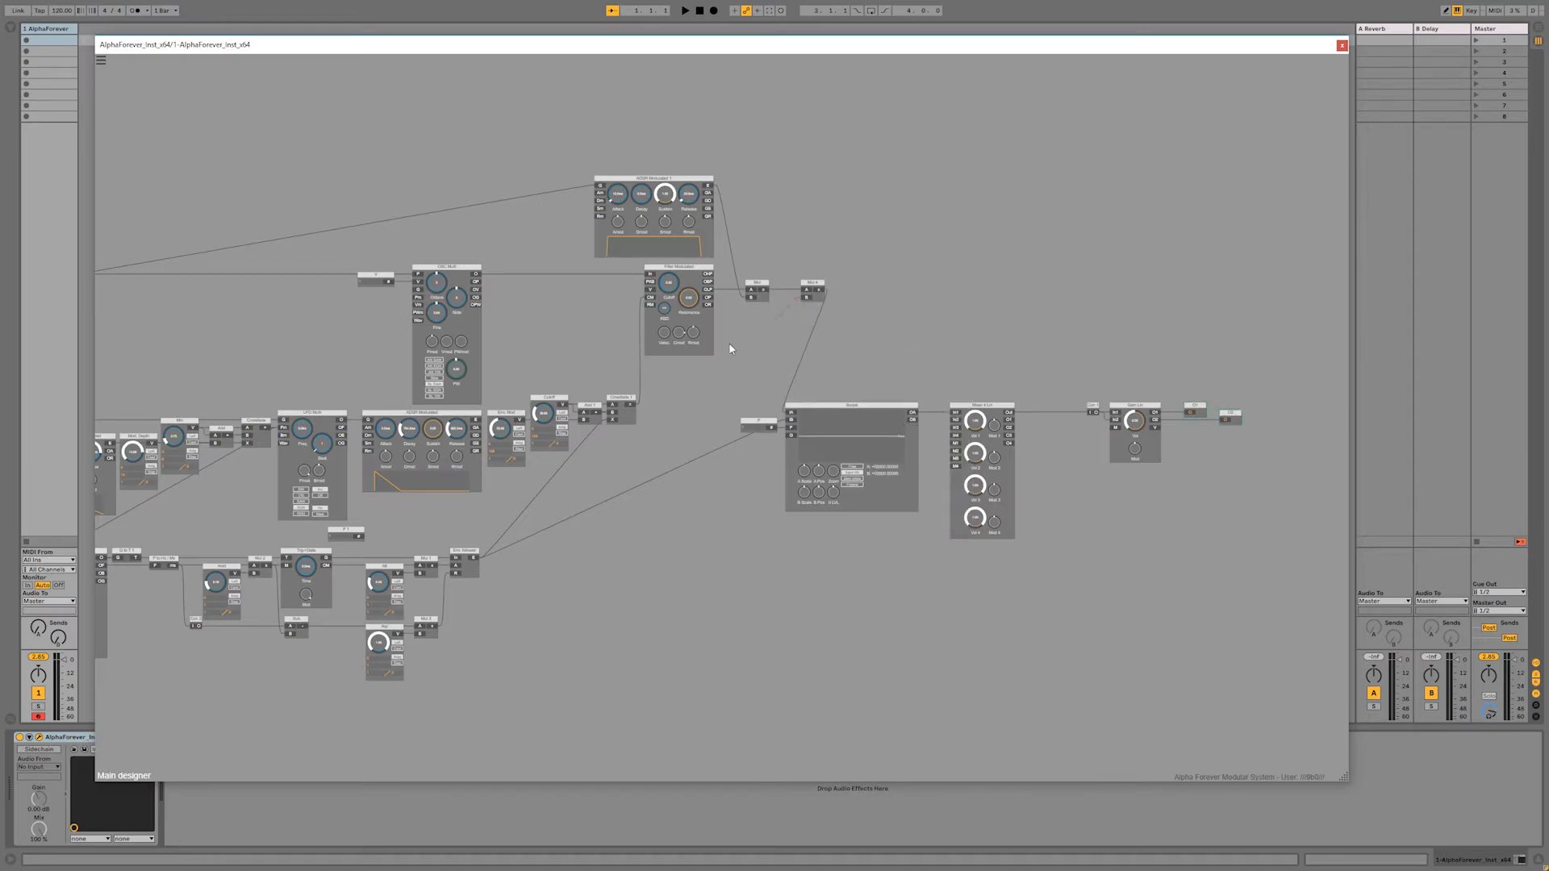
{"action": "left_click_drag", "start_coordinate": [474, 569], "coordinate": [477, 562]}
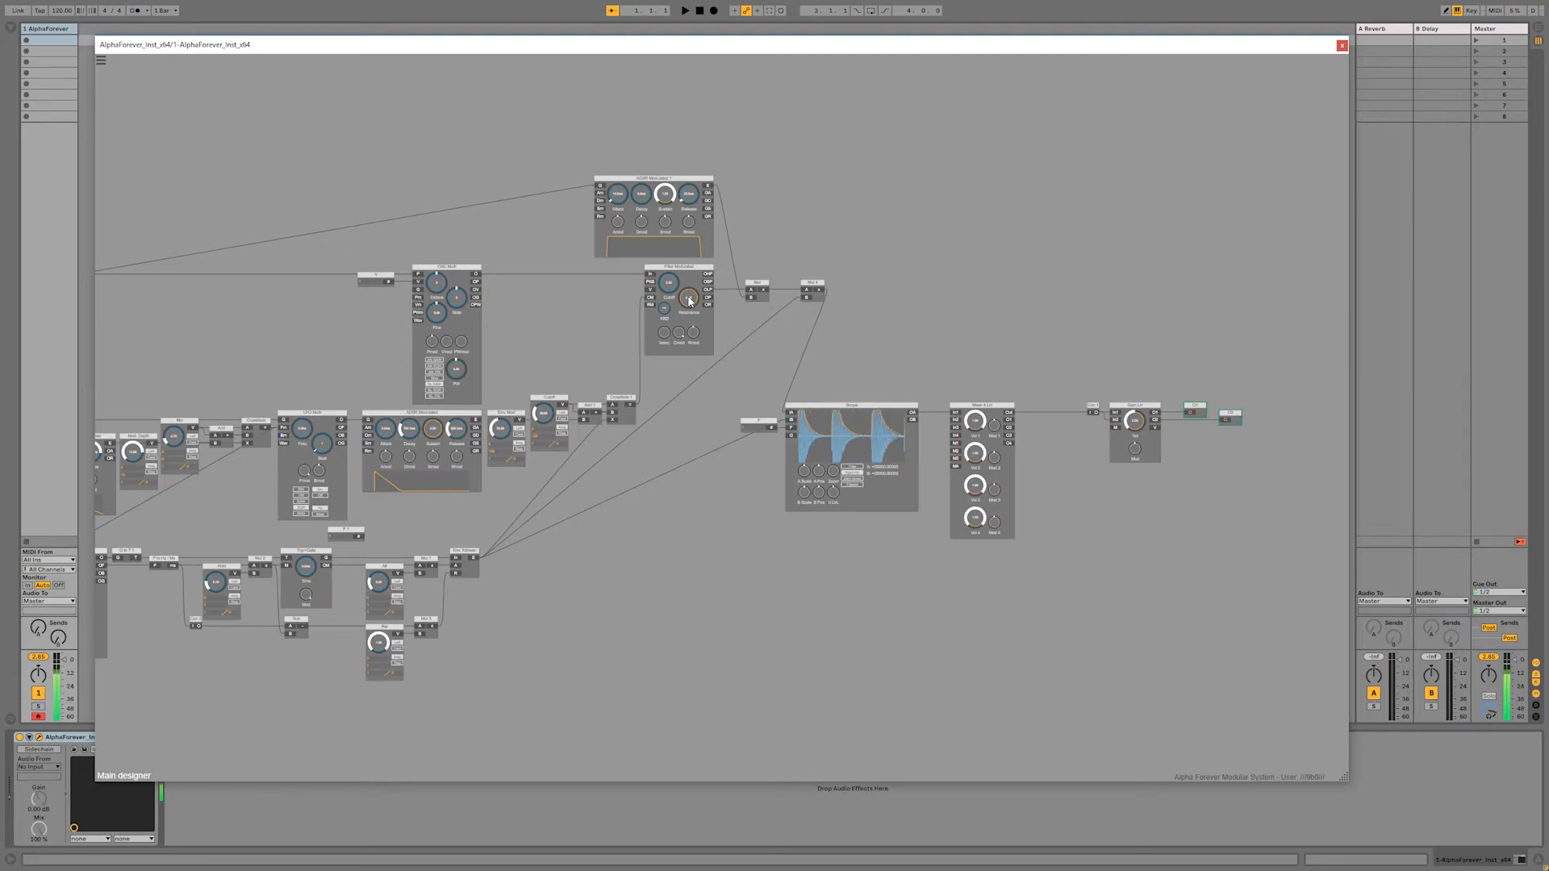
Step: Insert a Con module on the Env. follower's E output to carry its outgoing wires, and move it to the right
{"action": "left_click_drag", "start_coordinate": [535, 294], "coordinate": [792, 260]}
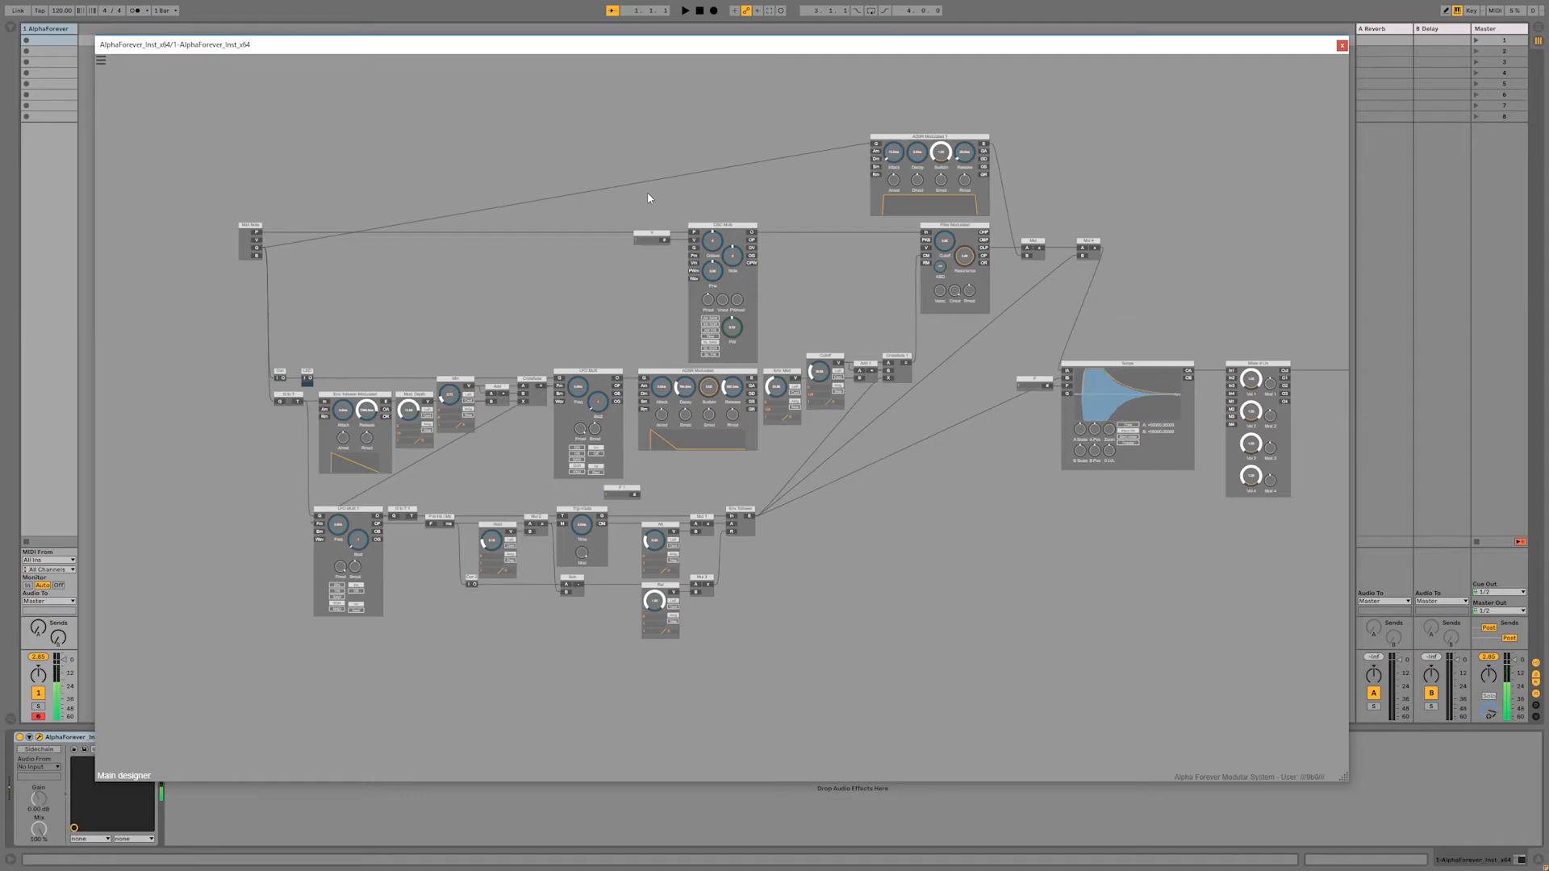
{"action": "scroll", "coordinate": [681, 178], "scroll_direction": "down", "scroll_amount": 2}
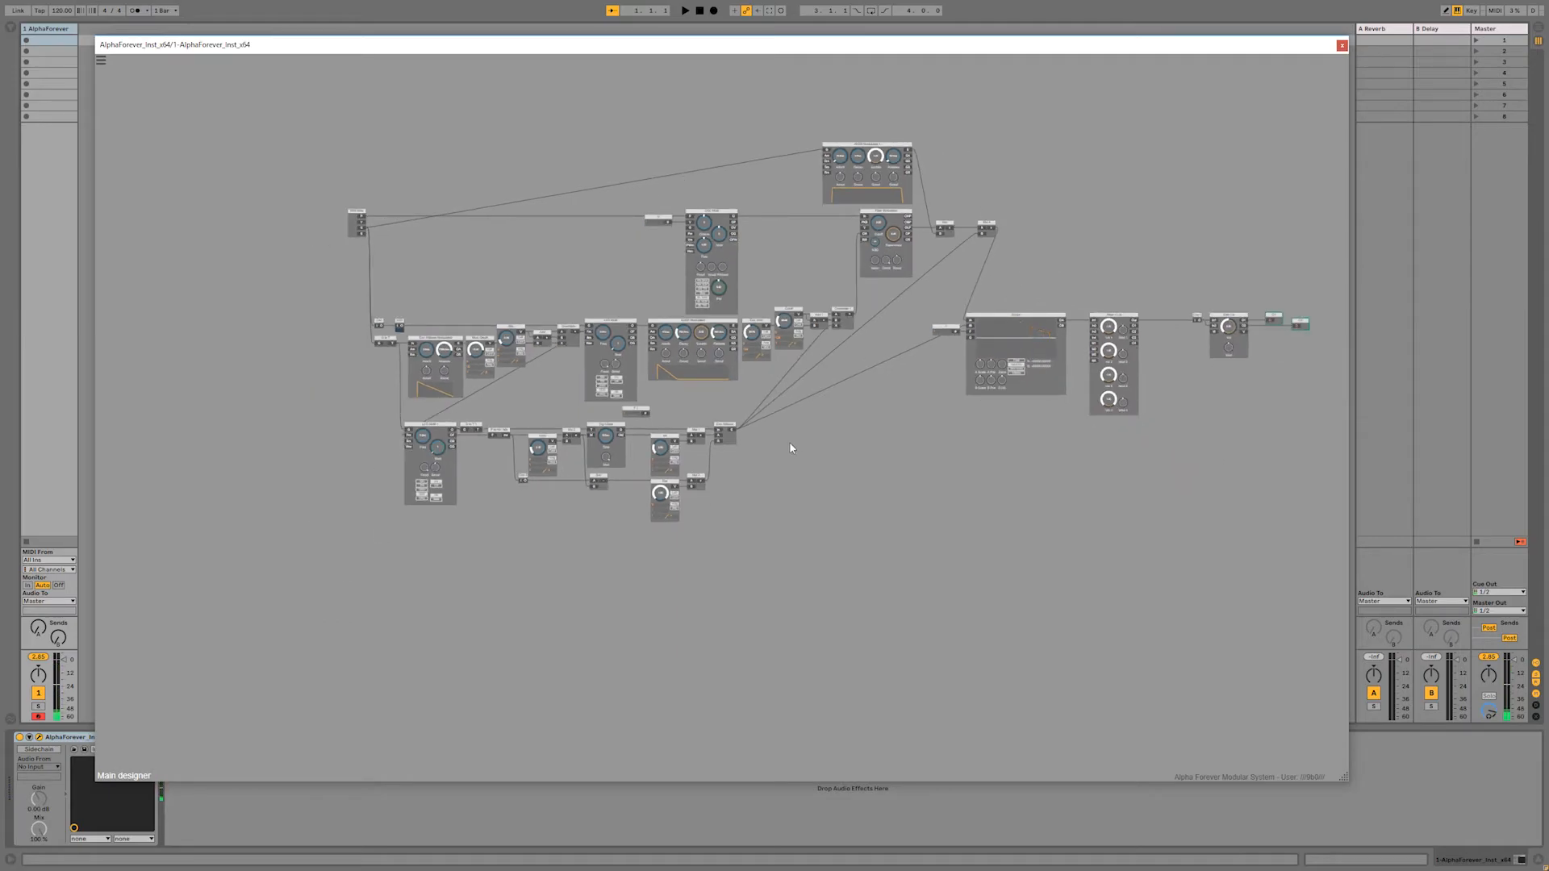
{"action": "scroll", "coordinate": [791, 448], "scroll_direction": "up", "scroll_amount": 2}
{"action": "left_click", "coordinate": [706, 427]}
{"action": "mouse_move", "coordinate": [752, 464]}
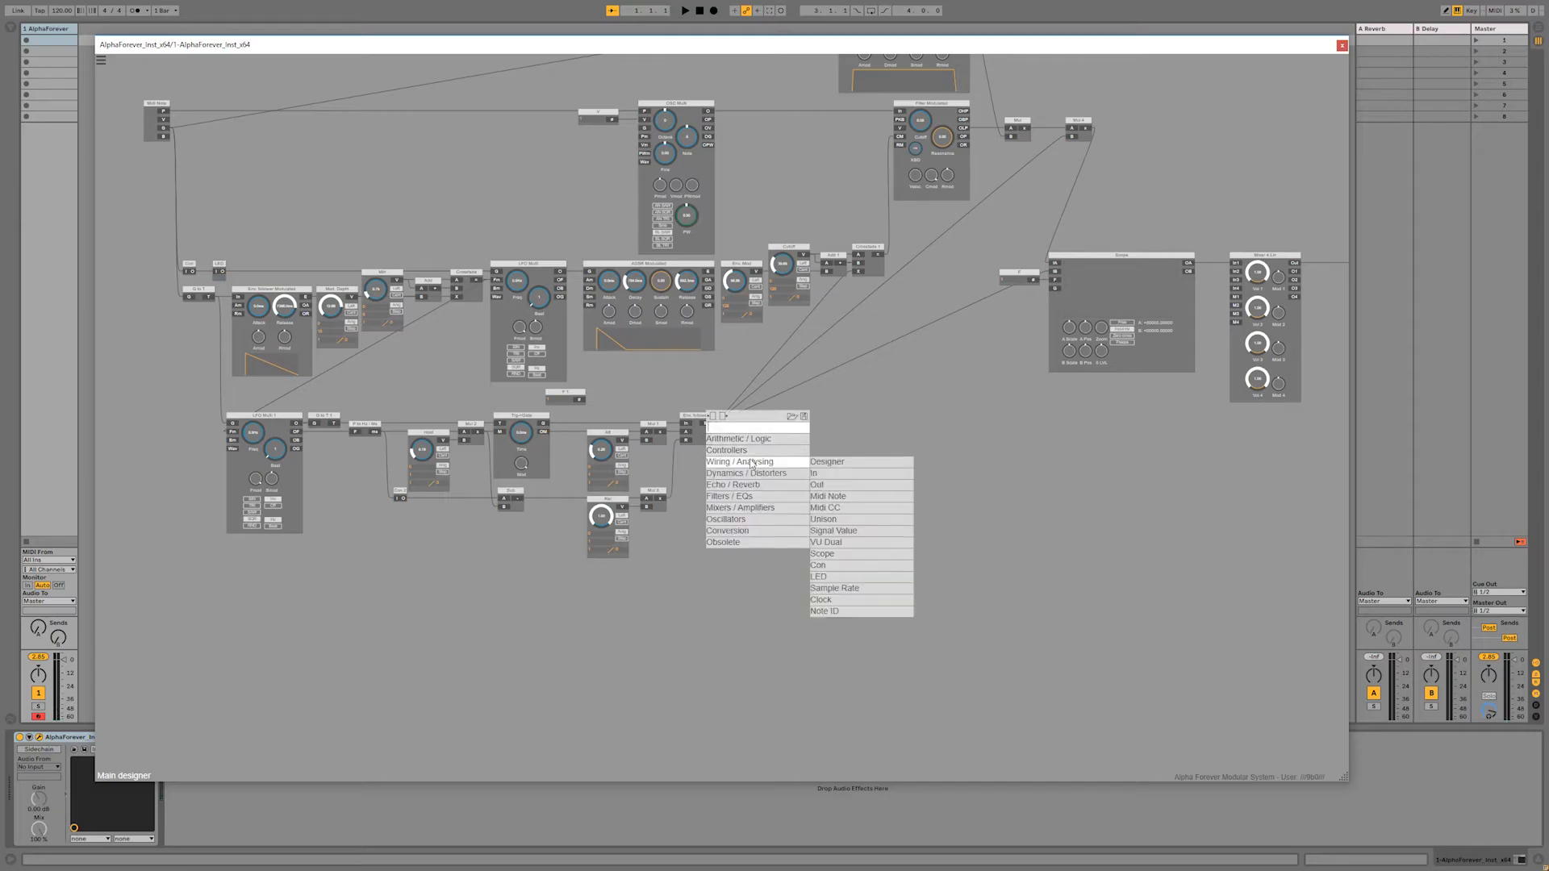
{"action": "left_click", "coordinate": [827, 565]}
{"action": "left_click_drag", "start_coordinate": [753, 423], "coordinate": [832, 422]}
Step: Move the V module and OSC Multi left, and paste a copy of OSC Multi beside the original
{"action": "scroll", "coordinate": [676, 396], "scroll_direction": "down", "scroll_amount": 2}
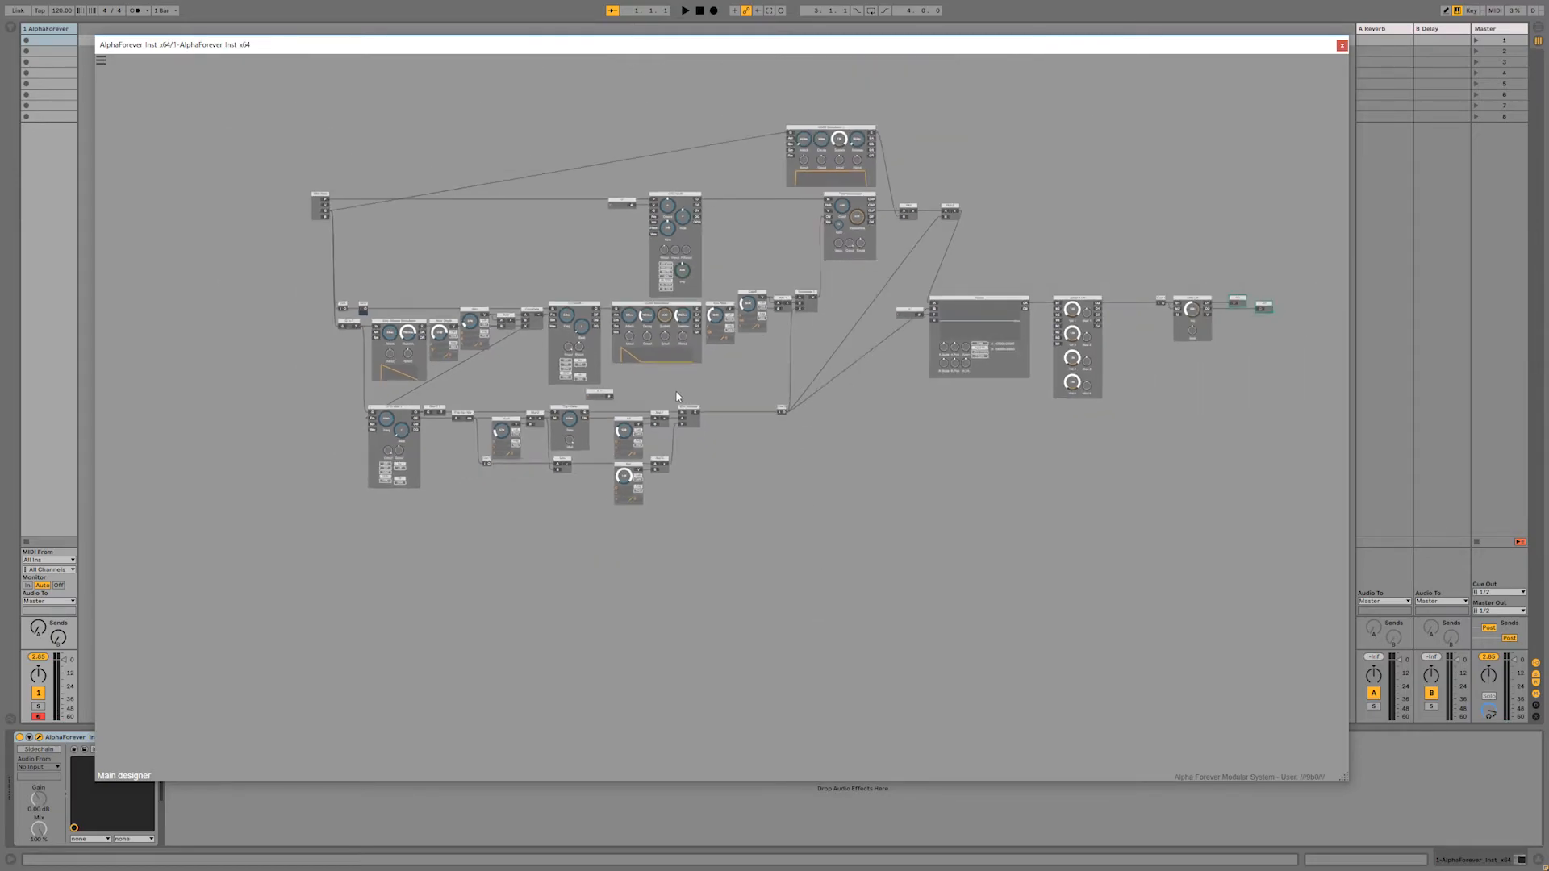
{"action": "left_click_drag", "start_coordinate": [738, 446], "coordinate": [640, 527]}
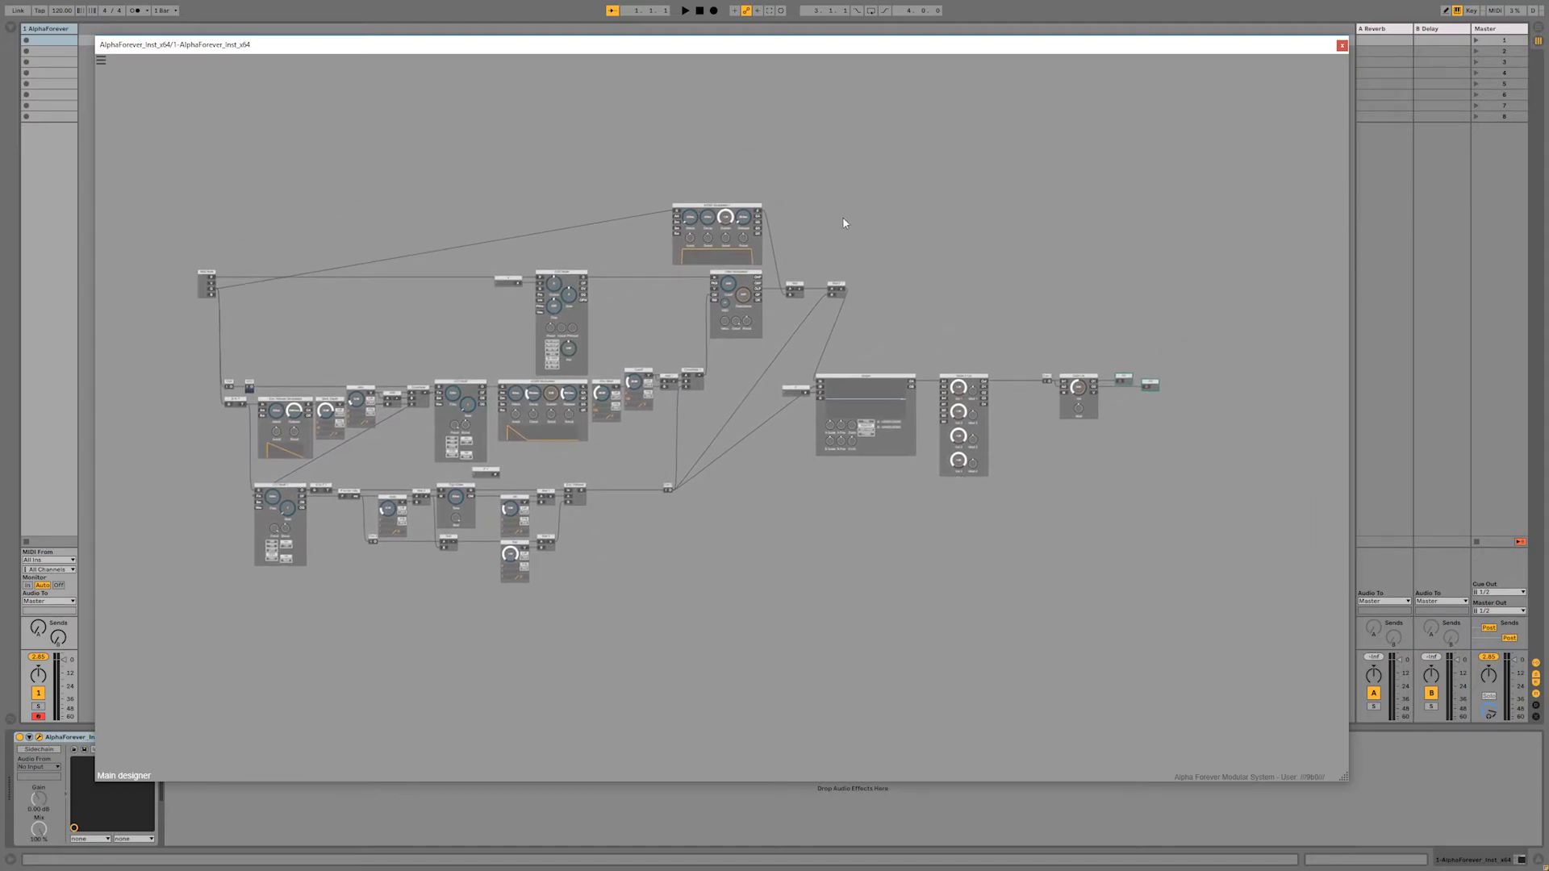
{"action": "left_click_drag", "start_coordinate": [814, 321], "coordinate": [712, 333]}
{"action": "left_click", "coordinate": [457, 291]}
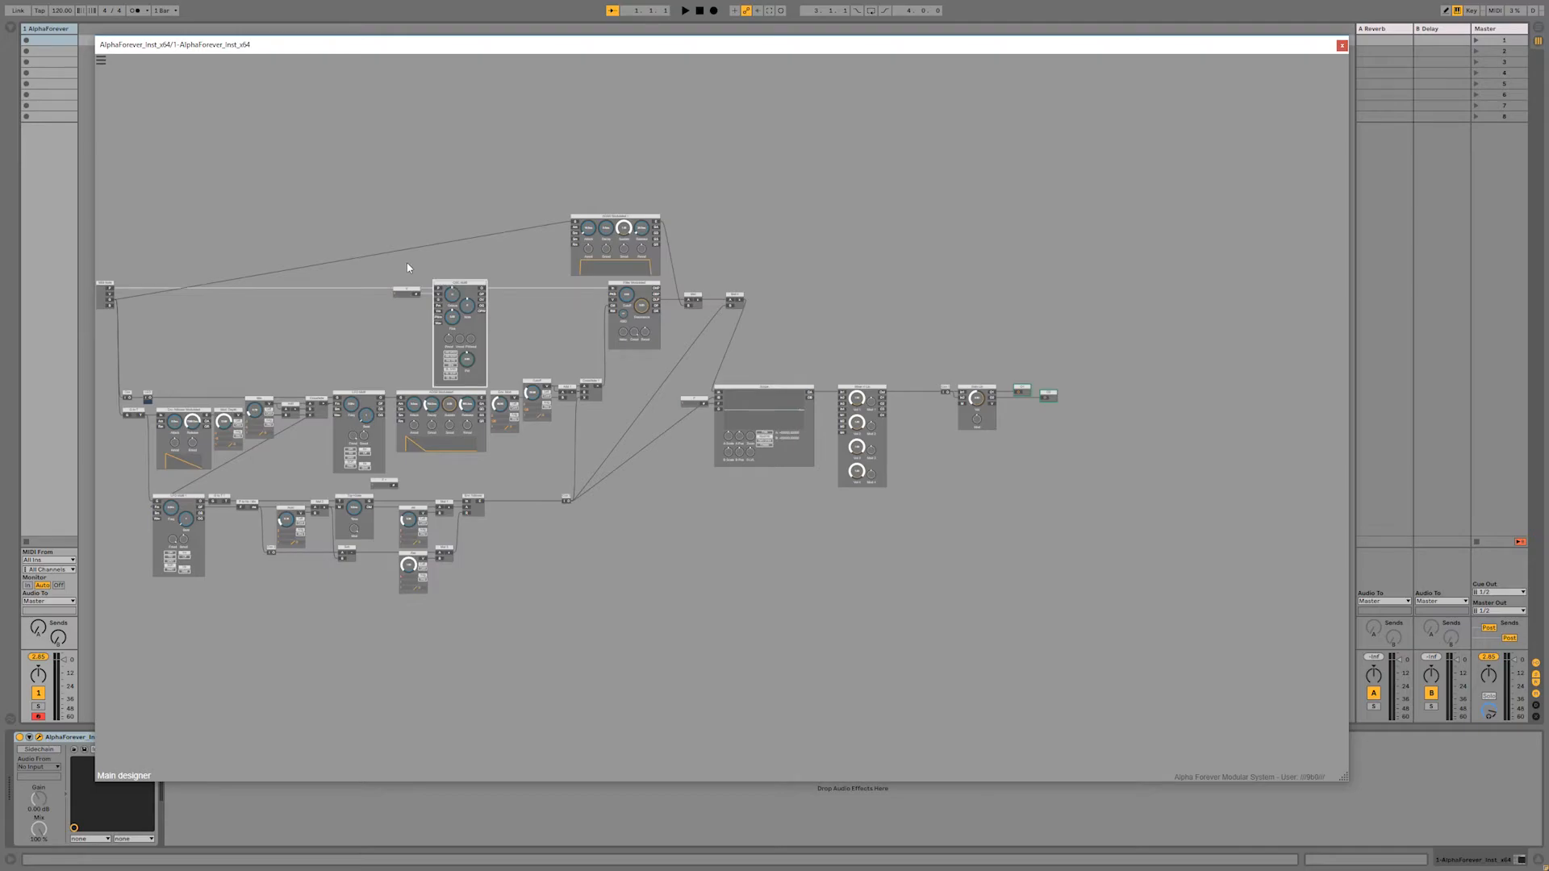
{"action": "mouse_move", "coordinate": [388, 273]}
{"action": "left_mouse_down"}
{"action": "mouse_move", "coordinate": [494, 350]}
{"action": "mouse_move", "coordinate": [512, 387]}
{"action": "left_mouse_up"}
{"action": "left_click_drag", "start_coordinate": [470, 291], "coordinate": [405, 291]}
{"action": "scroll", "coordinate": [409, 304], "scroll_direction": "up", "scroll_amount": 3}
{"action": "left_click", "coordinate": [357, 339]}
{"action": "key", "text": "ctrl+c"}
{"action": "key", "text": "ctrl+v"}
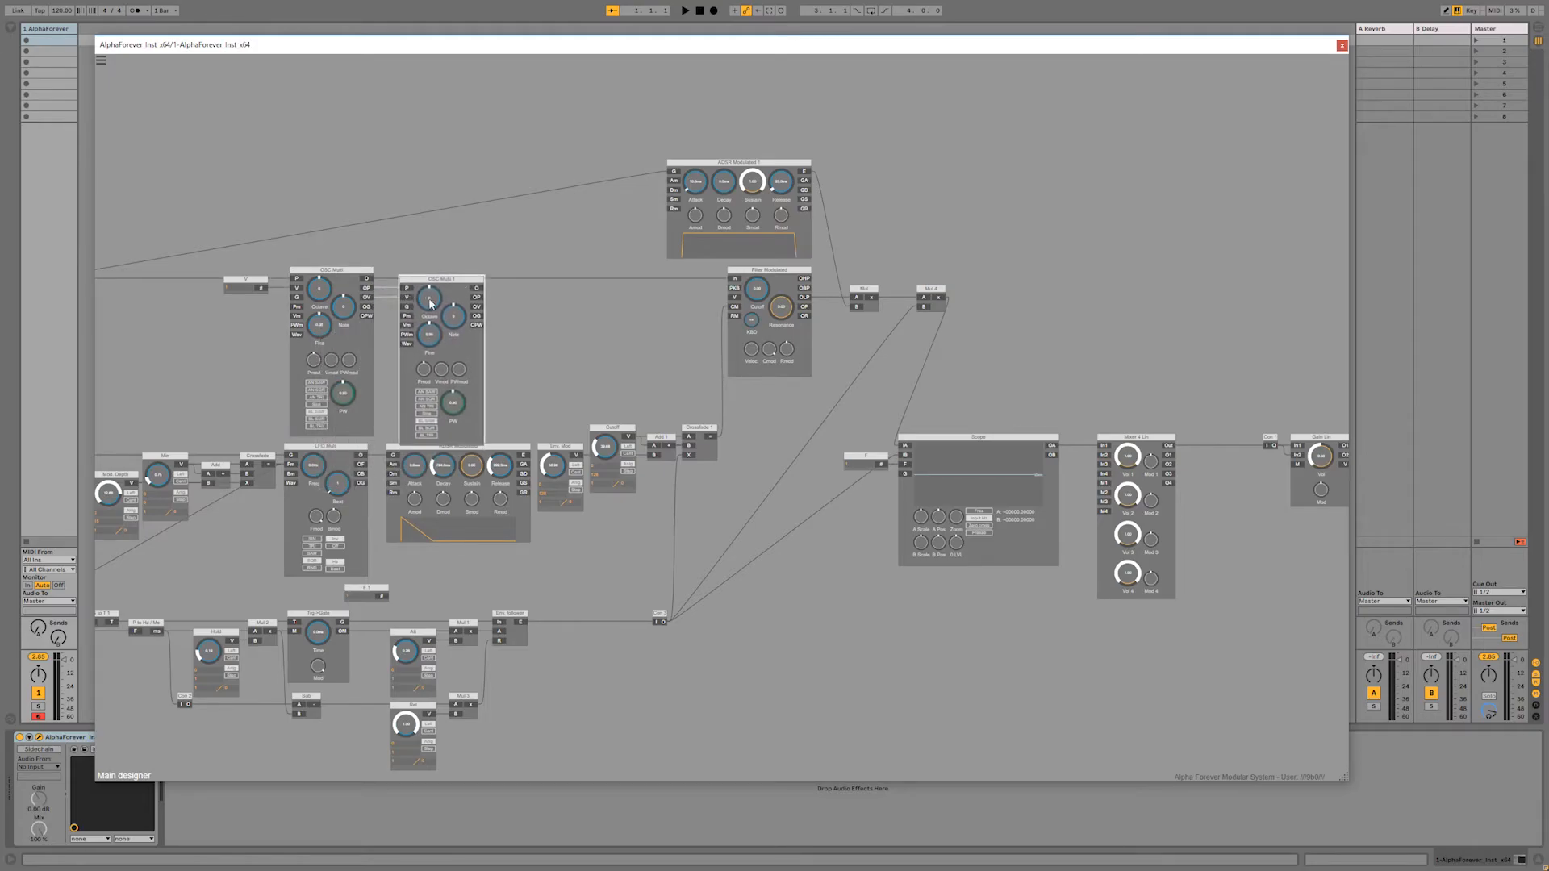
Step: Move the top row of modules up, with both OSC Multi modules aligned in it between V and the filter
{"action": "scroll", "coordinate": [450, 234], "scroll_direction": "down", "scroll_amount": 5}
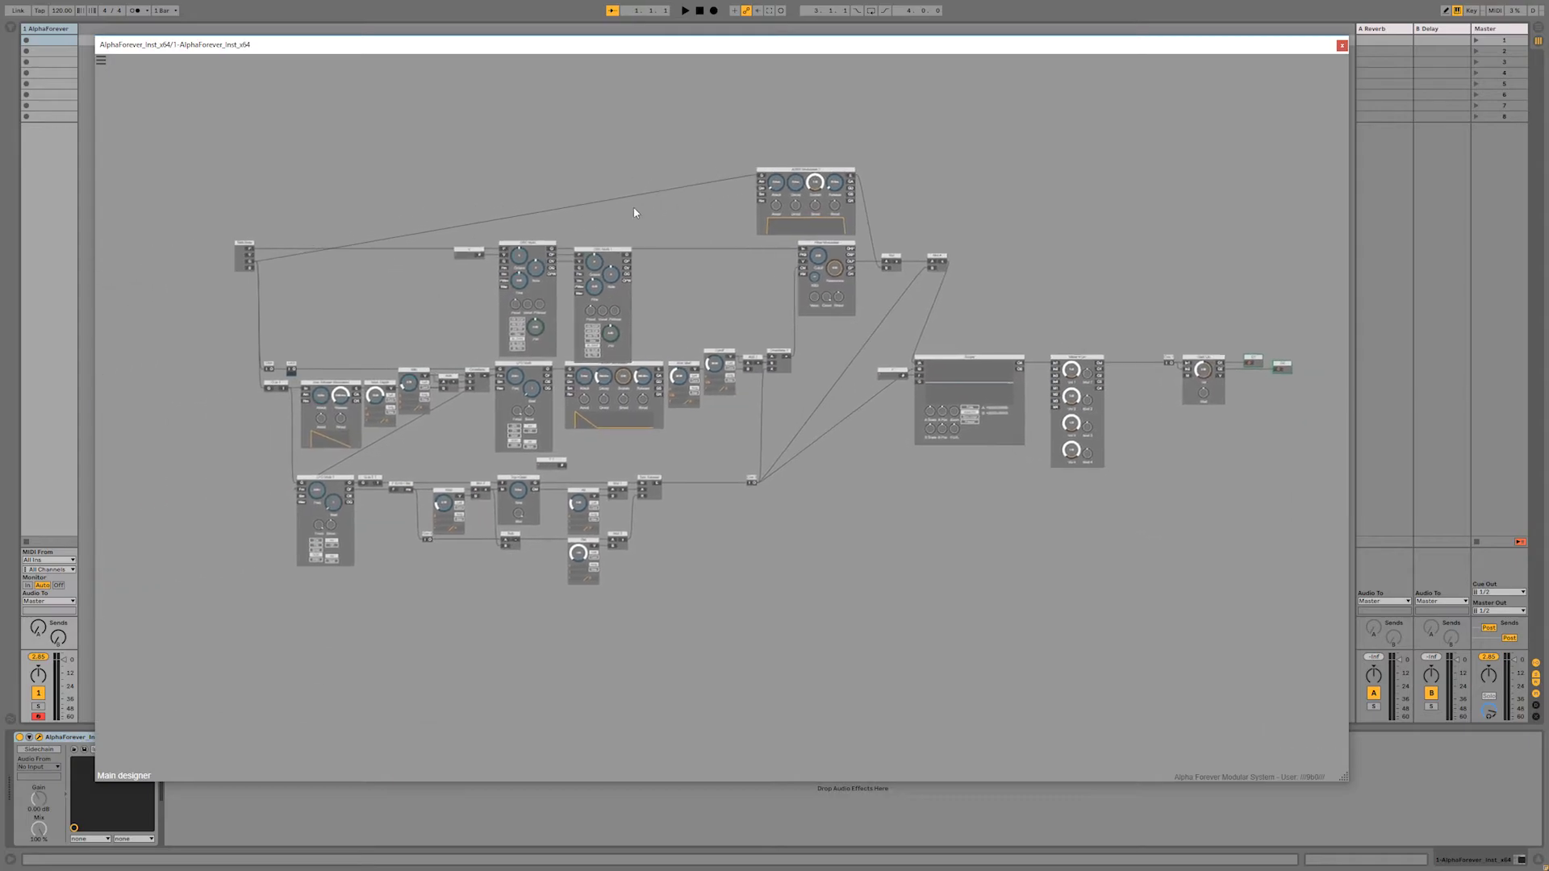
{"action": "left_click_drag", "start_coordinate": [422, 199], "coordinate": [901, 188]}
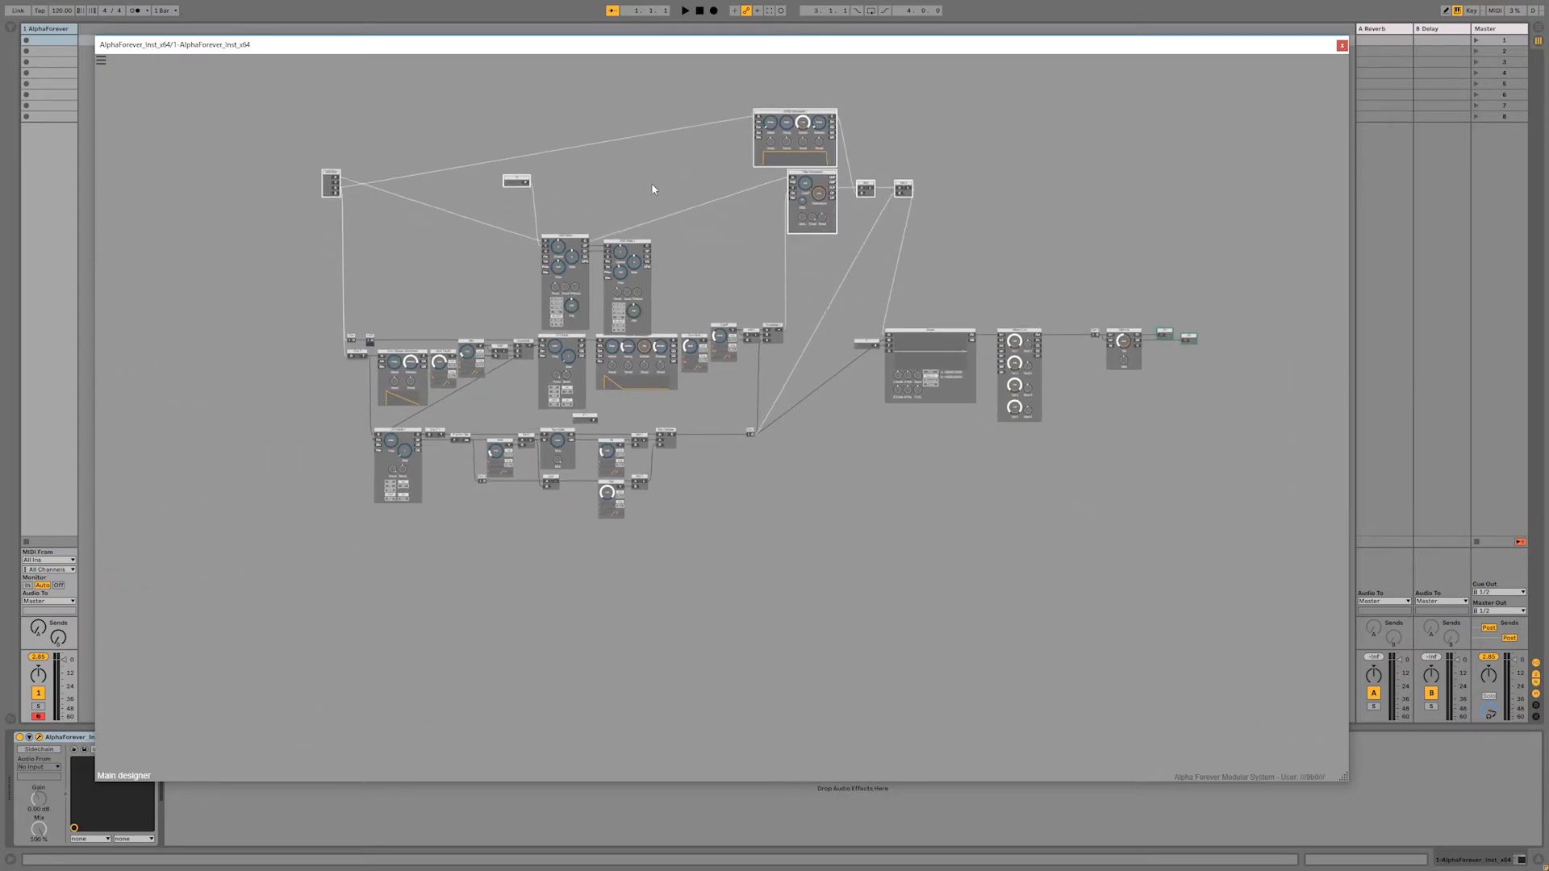
{"action": "left_click", "coordinate": [607, 202]}
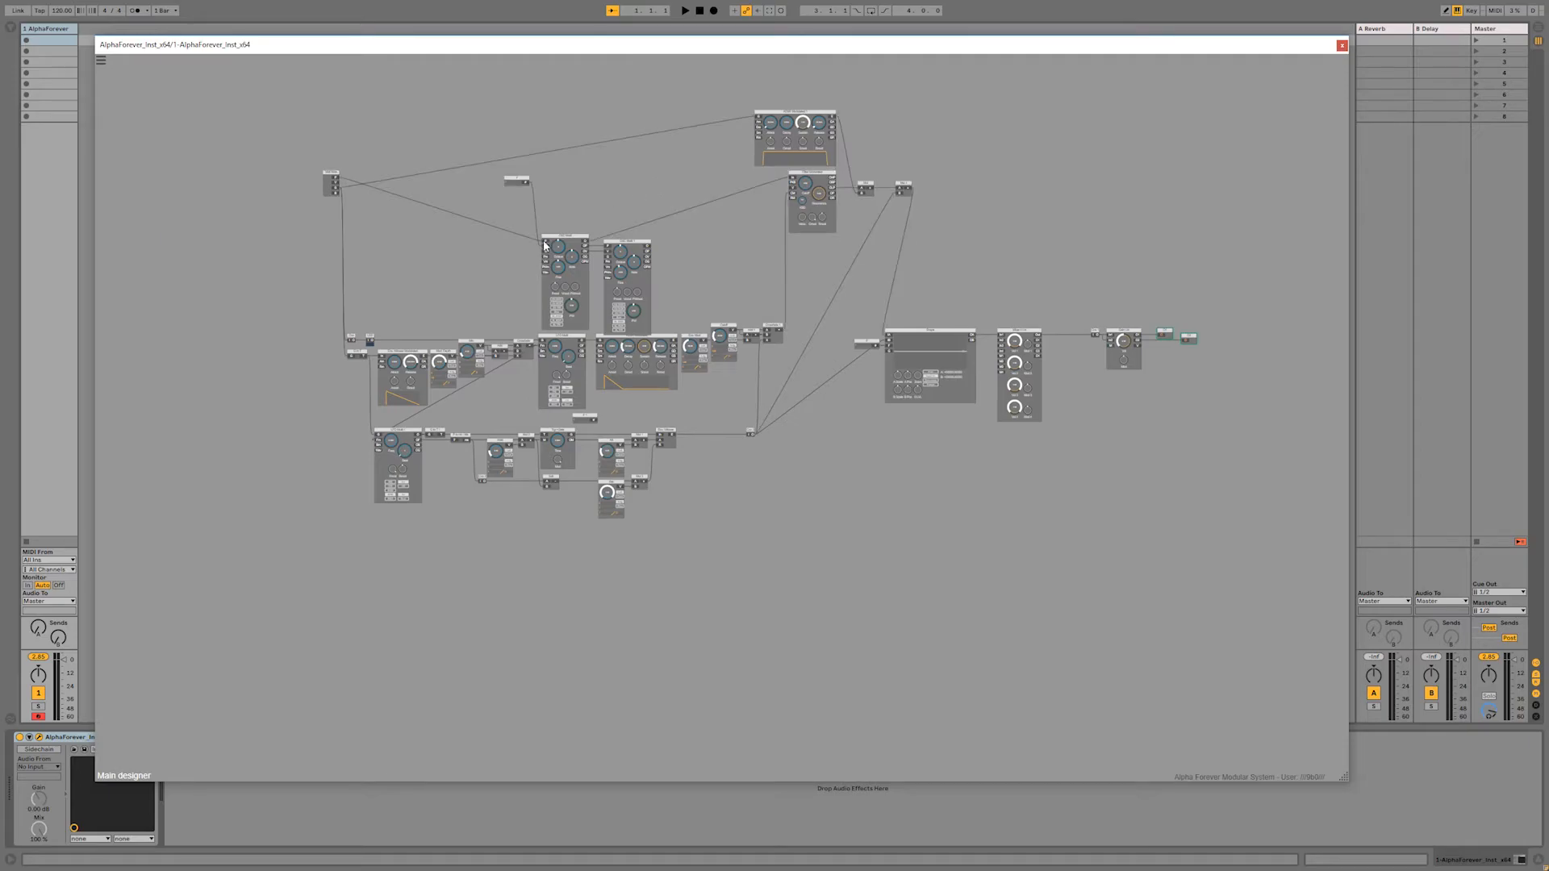
{"action": "double_click", "coordinate": [545, 244]}
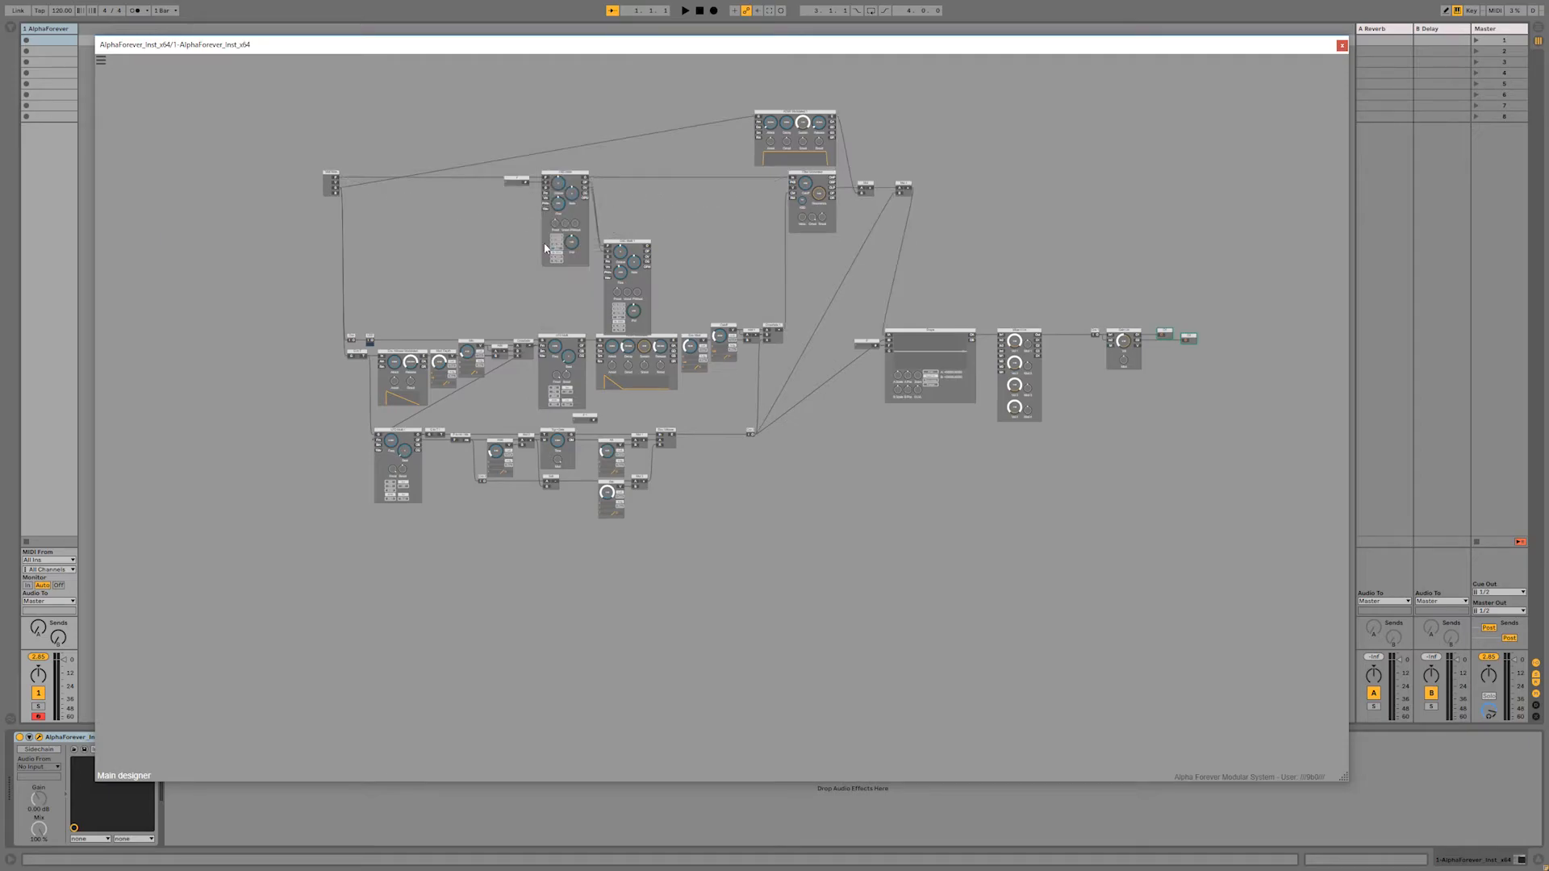
{"action": "double_click", "coordinate": [611, 251]}
Step: Insert a Mixer 4 Lin between the oscillators and the filter, and edit the value of the V module before OSC Multi
{"action": "scroll", "coordinate": [687, 239], "scroll_direction": "up", "scroll_amount": 4}
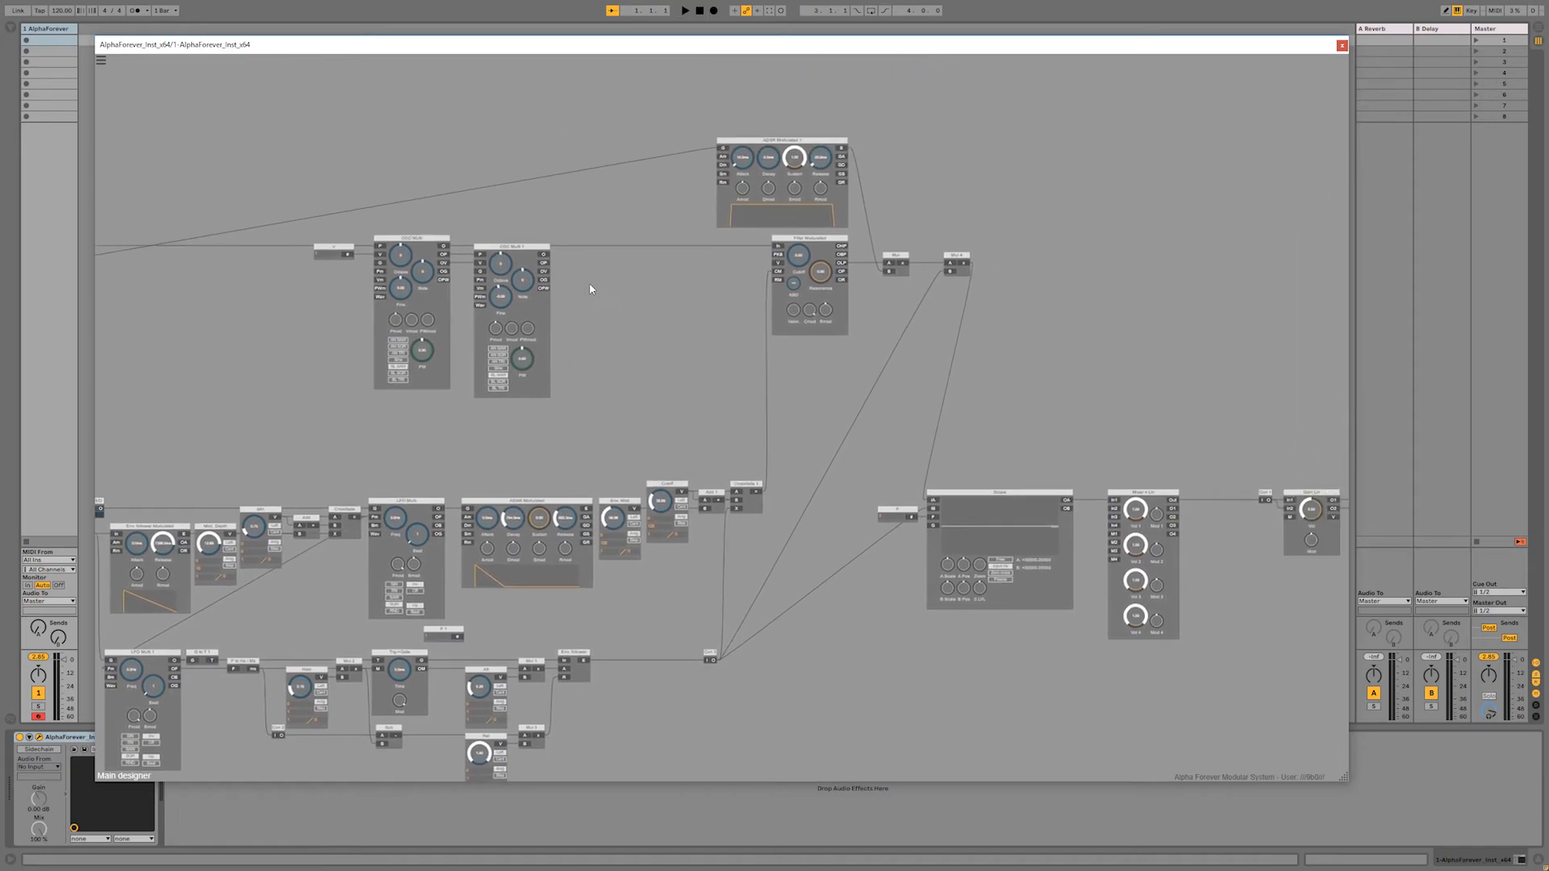
{"action": "right_click", "coordinate": [451, 247]}
{"action": "mouse_move", "coordinate": [503, 333]}
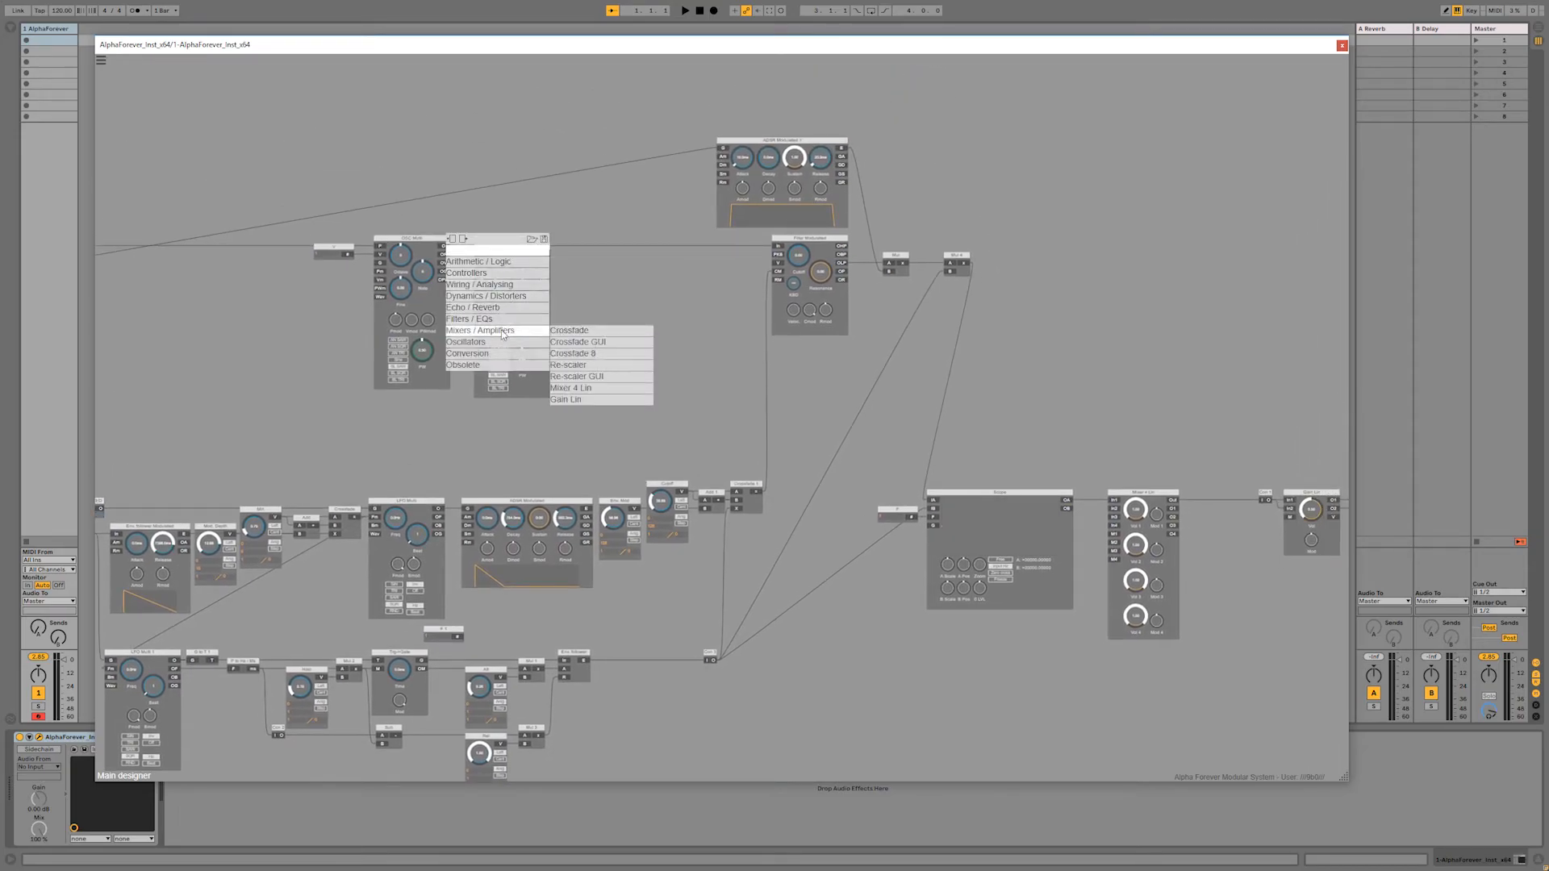
{"action": "left_click", "coordinate": [604, 389]}
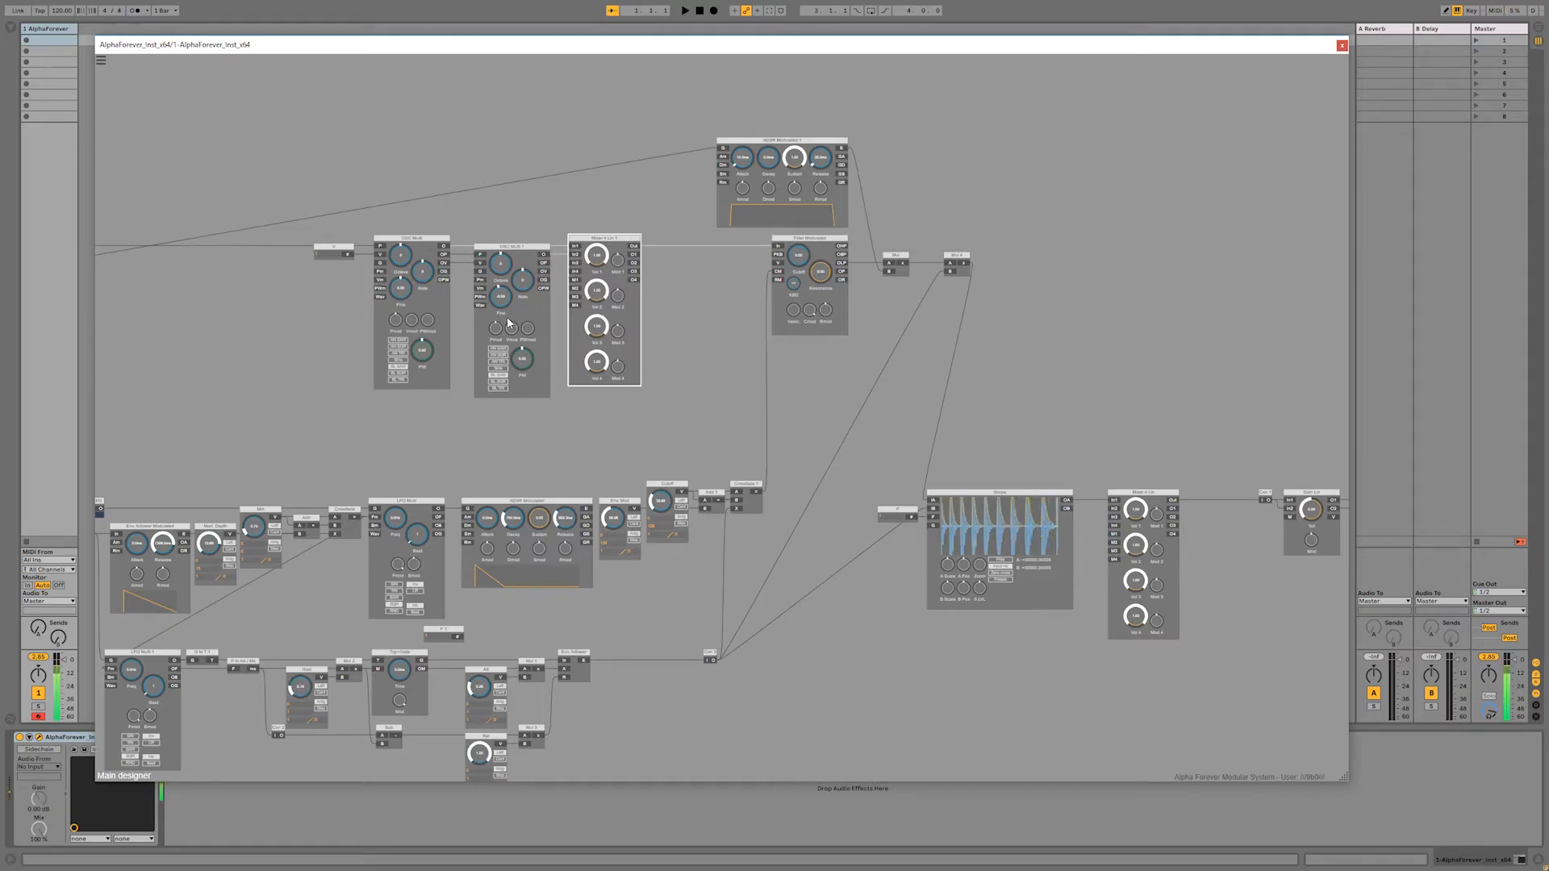
{"action": "scroll", "coordinate": [714, 351], "scroll_direction": "down", "scroll_amount": 2}
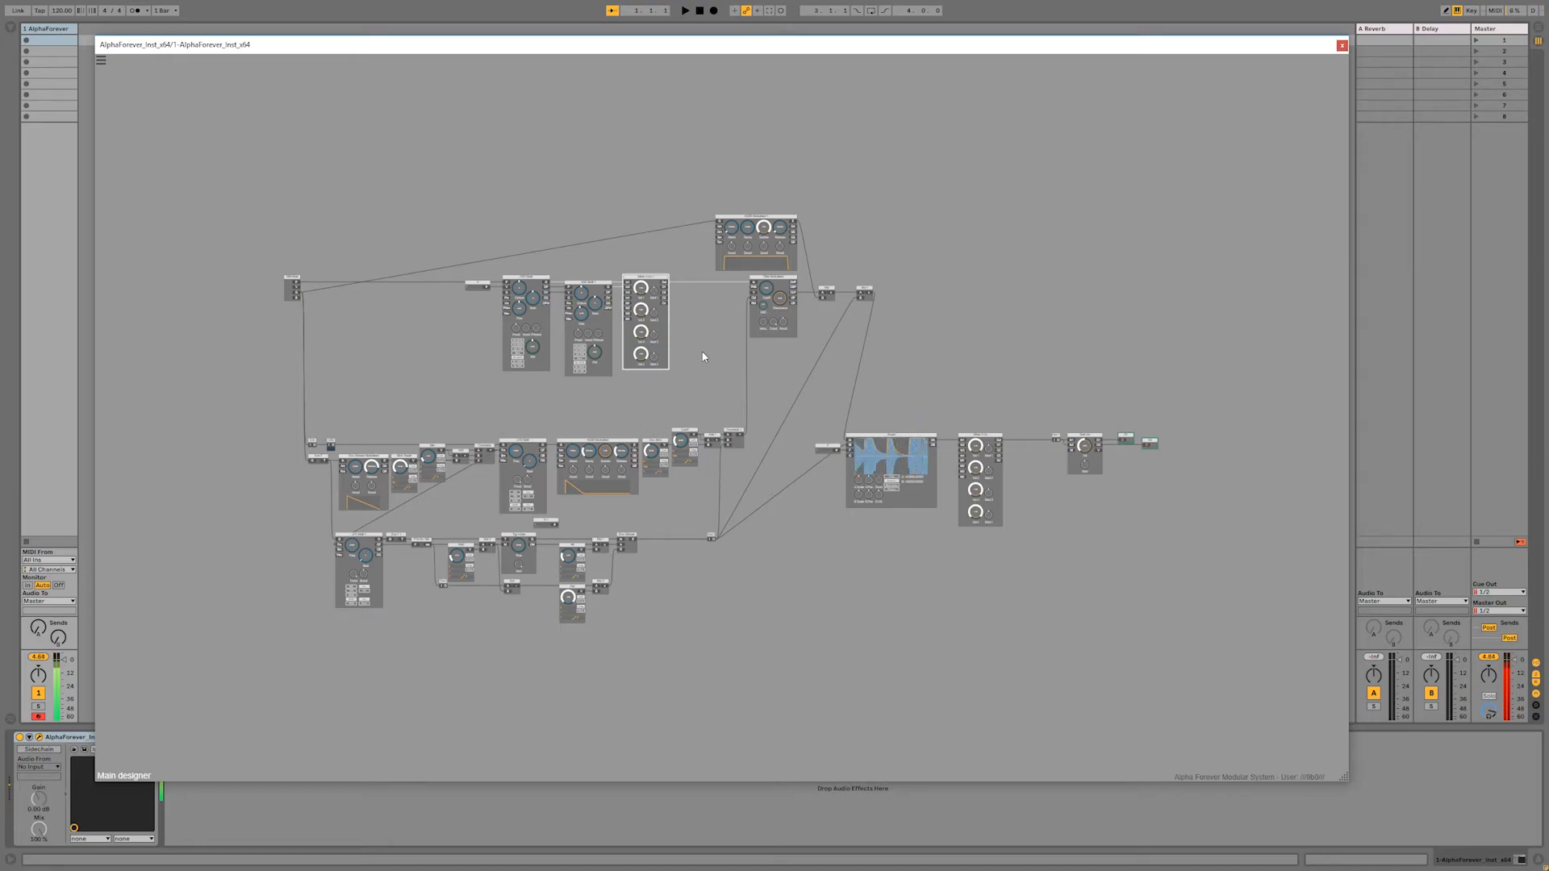
{"action": "scroll", "coordinate": [928, 347], "scroll_direction": "up", "scroll_amount": 2}
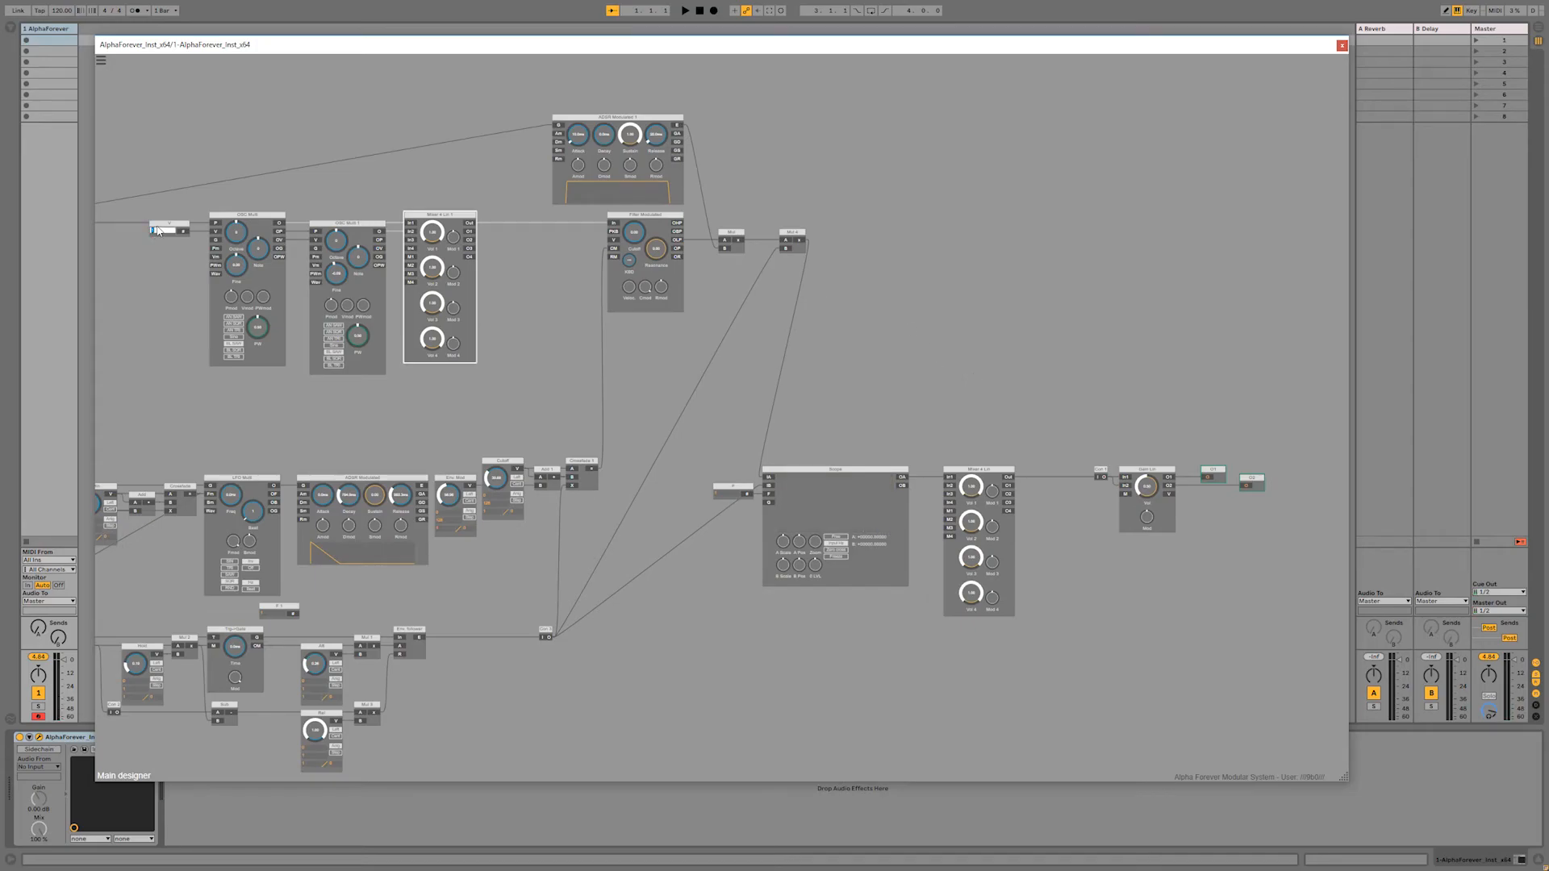
{"action": "left_click", "coordinate": [162, 300]}
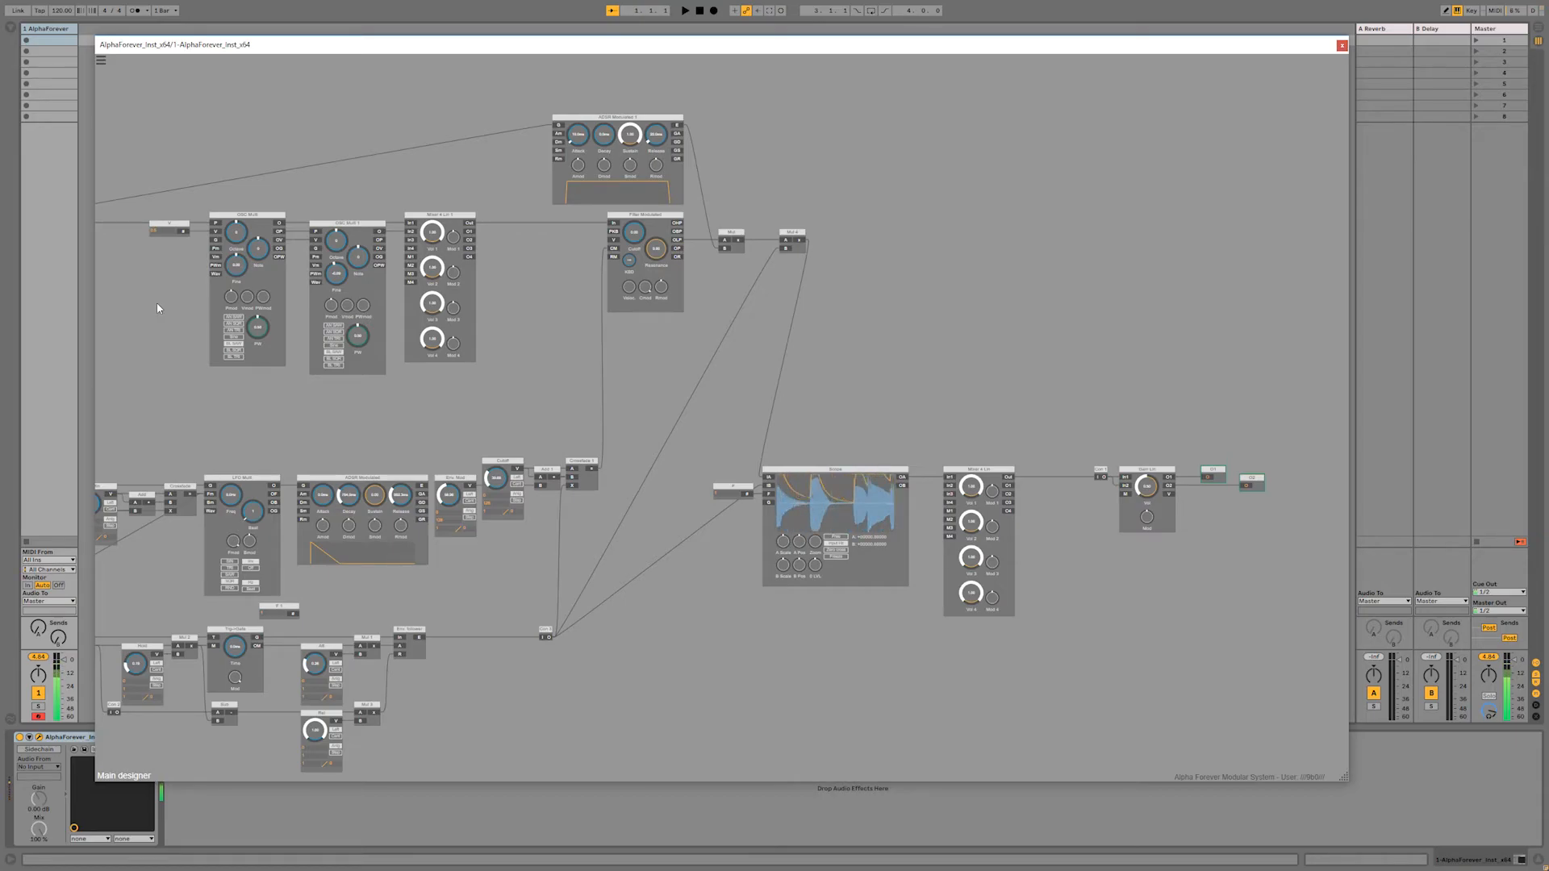
Step: Place Mul close to the filter, shift the Scope-to-output chain right, and move the second multiplier down in line with the Scope
{"action": "left_click_drag", "start_coordinate": [737, 240], "coordinate": [711, 241]}
{"action": "scroll", "coordinate": [758, 234], "scroll_direction": "down", "scroll_amount": 2}
{"action": "left_click_drag", "start_coordinate": [675, 371], "coordinate": [986, 491]}
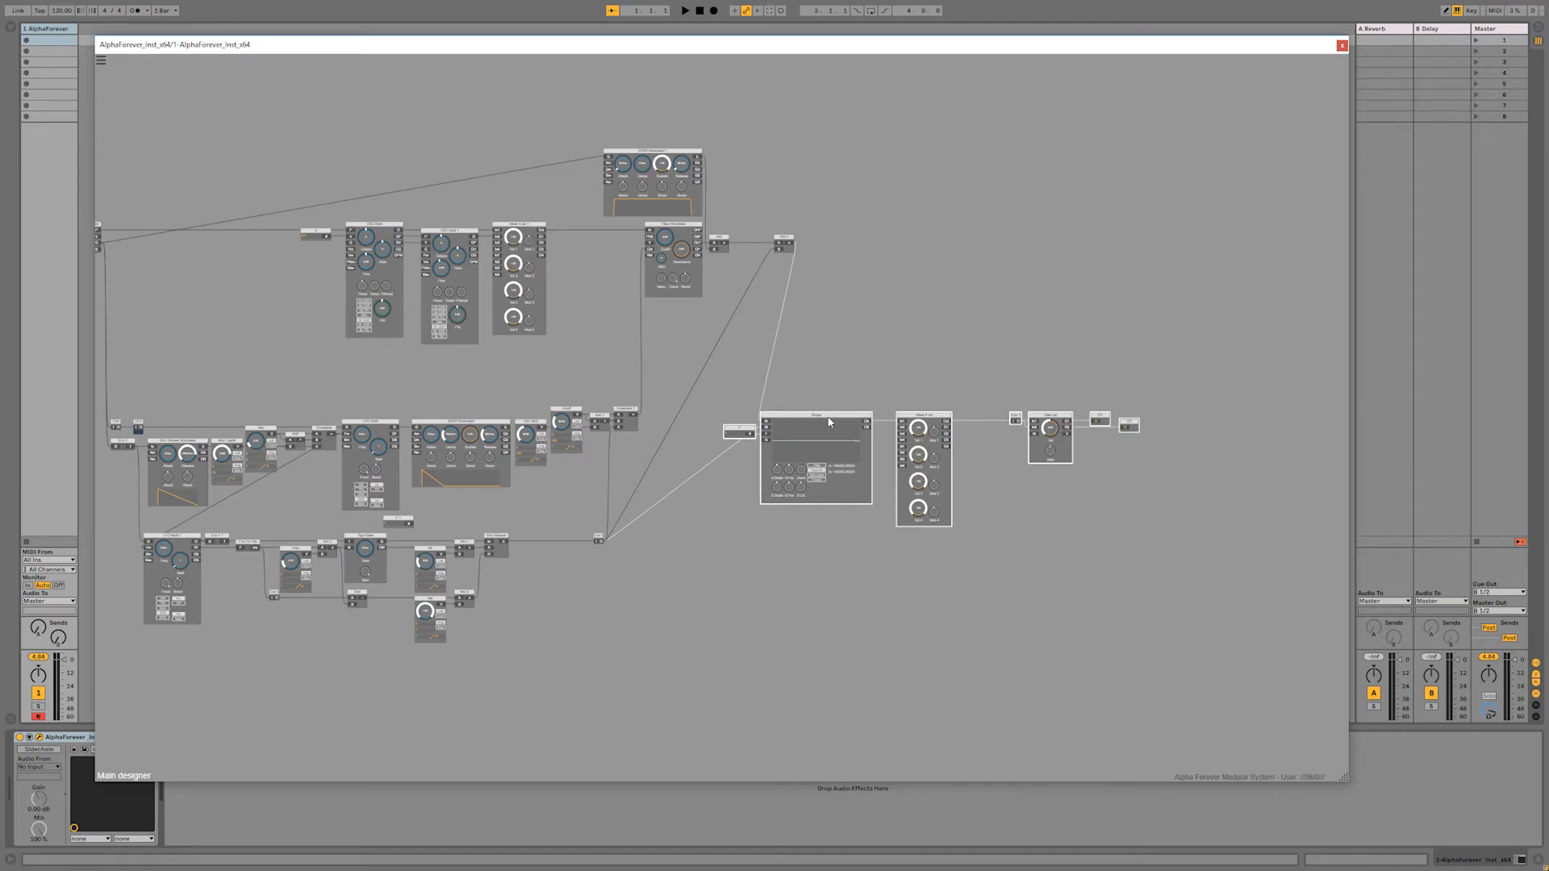
{"action": "left_click_drag", "start_coordinate": [829, 422], "coordinate": [930, 421]}
{"action": "left_click", "coordinate": [898, 377]}
{"action": "left_click_drag", "start_coordinate": [784, 239], "coordinate": [740, 417]}
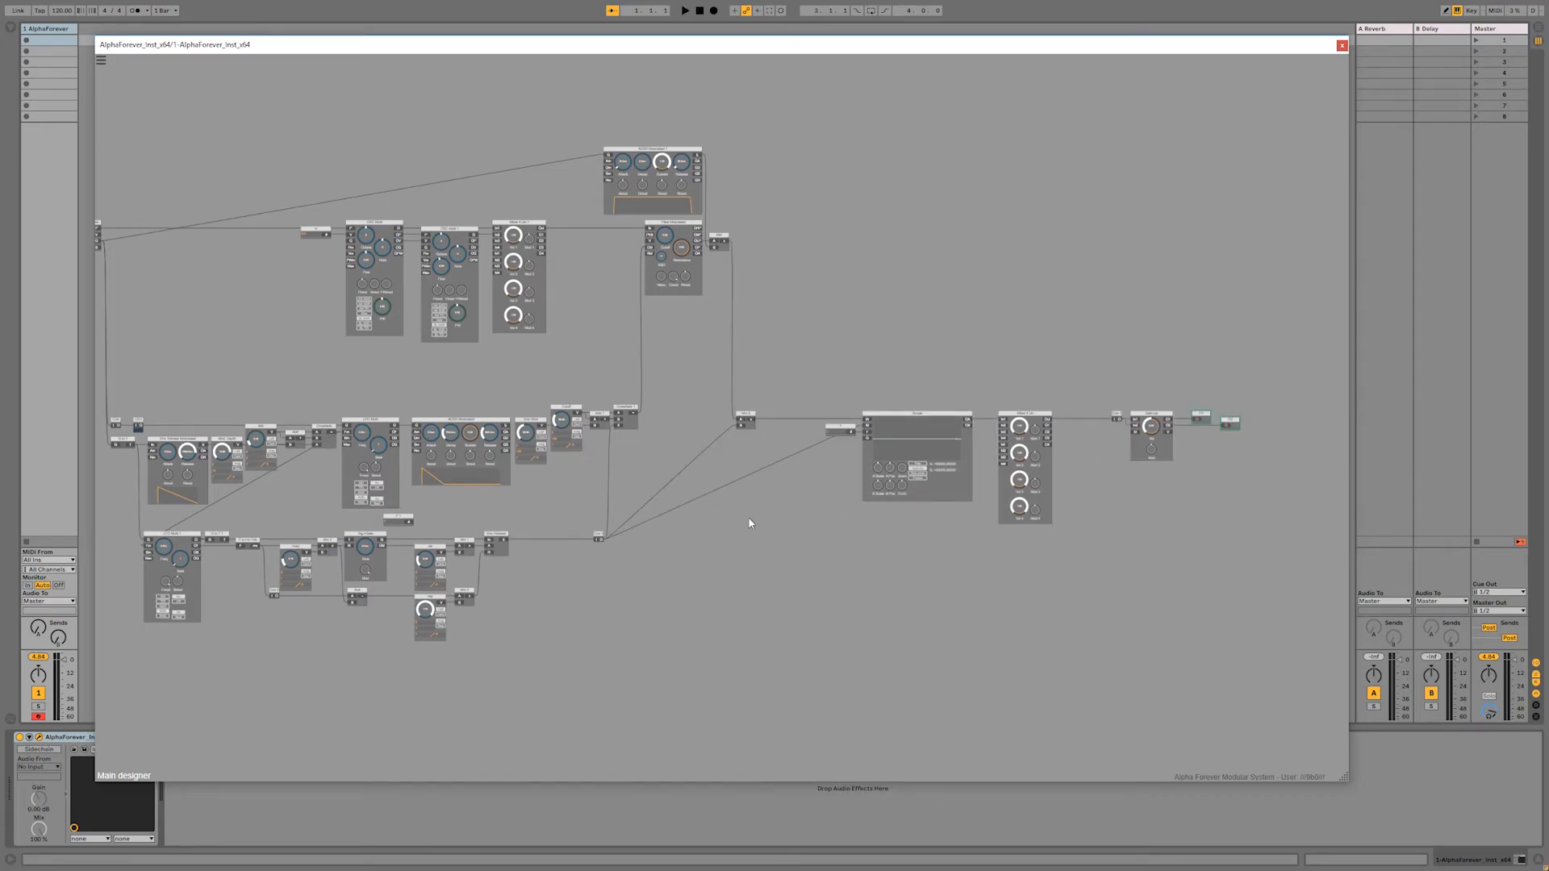
Step: Disconnect the envelope wire from the Scope's IB input and move the output chain modules left to close the gaps
{"action": "left_click", "coordinate": [869, 427]}
{"action": "left_click_drag", "start_coordinate": [801, 388], "coordinate": [1220, 556]}
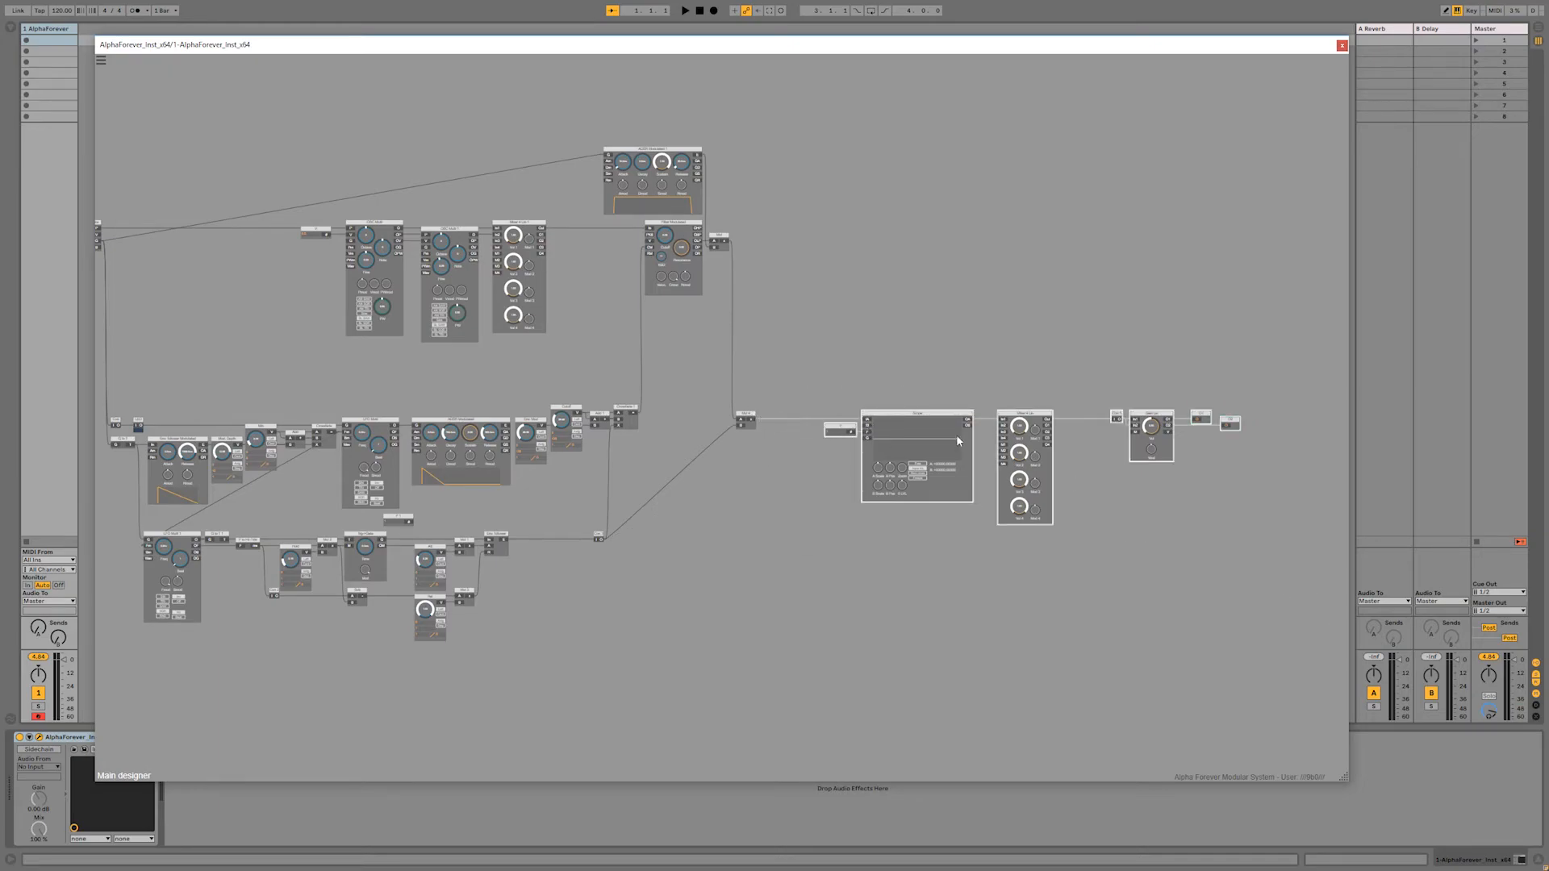
{"action": "left_click_drag", "start_coordinate": [947, 419], "coordinate": [886, 419]}
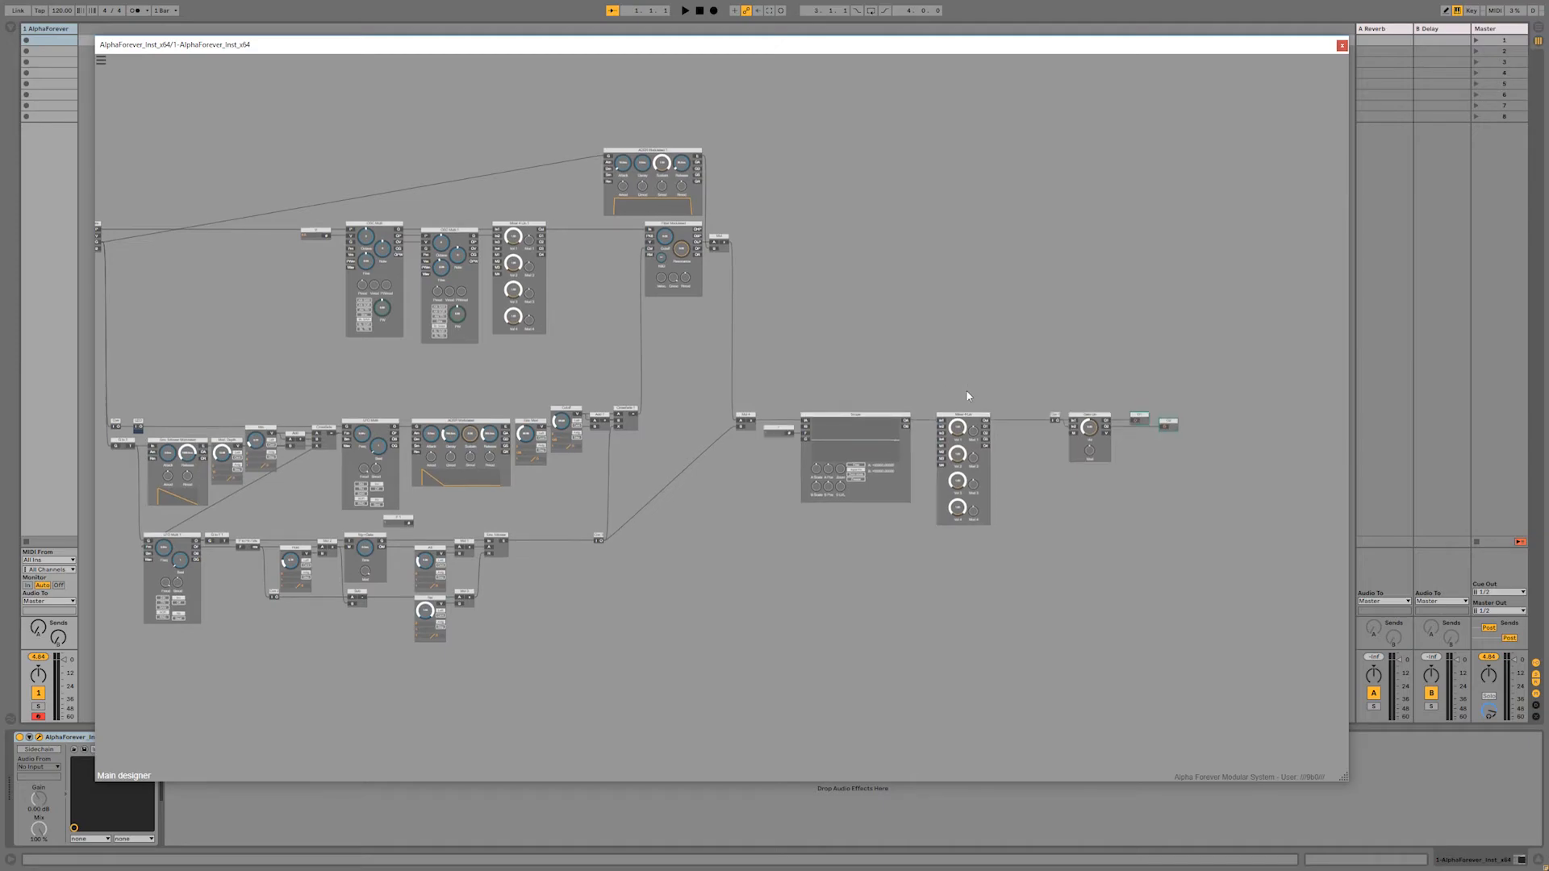
{"action": "left_click_drag", "start_coordinate": [1008, 401], "coordinate": [1159, 484]}
{"action": "left_click_drag", "start_coordinate": [1055, 419], "coordinate": [1008, 419]}
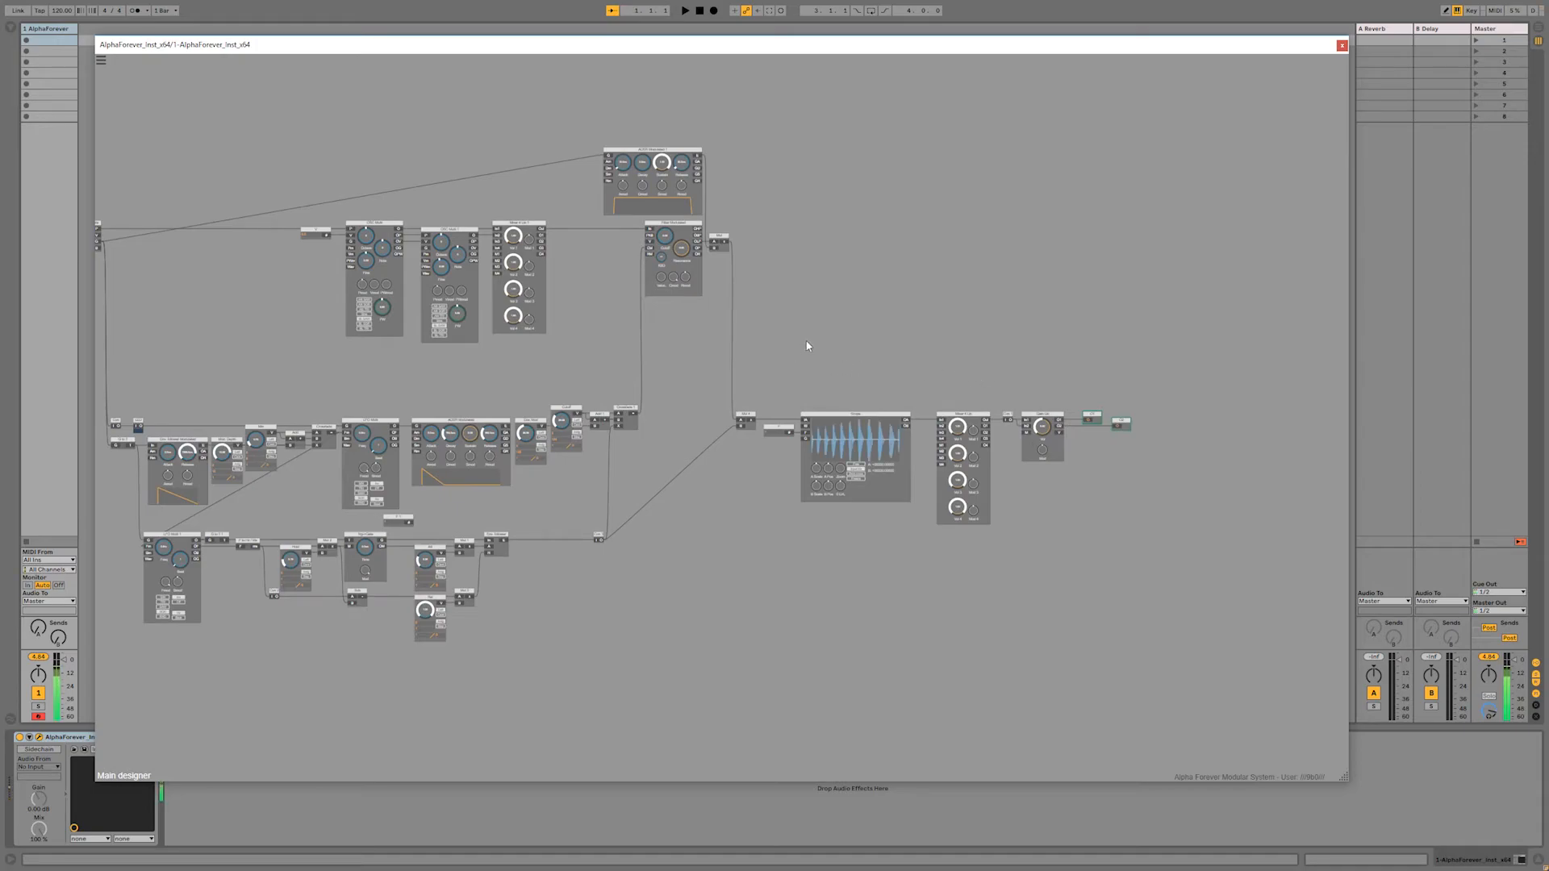
Step: Raise the AlphaForever track's send to A Reverb, and set OSC Multi 1's waveform to BL TRI
{"action": "left_click_drag", "start_coordinate": [772, 357], "coordinate": [976, 350]}
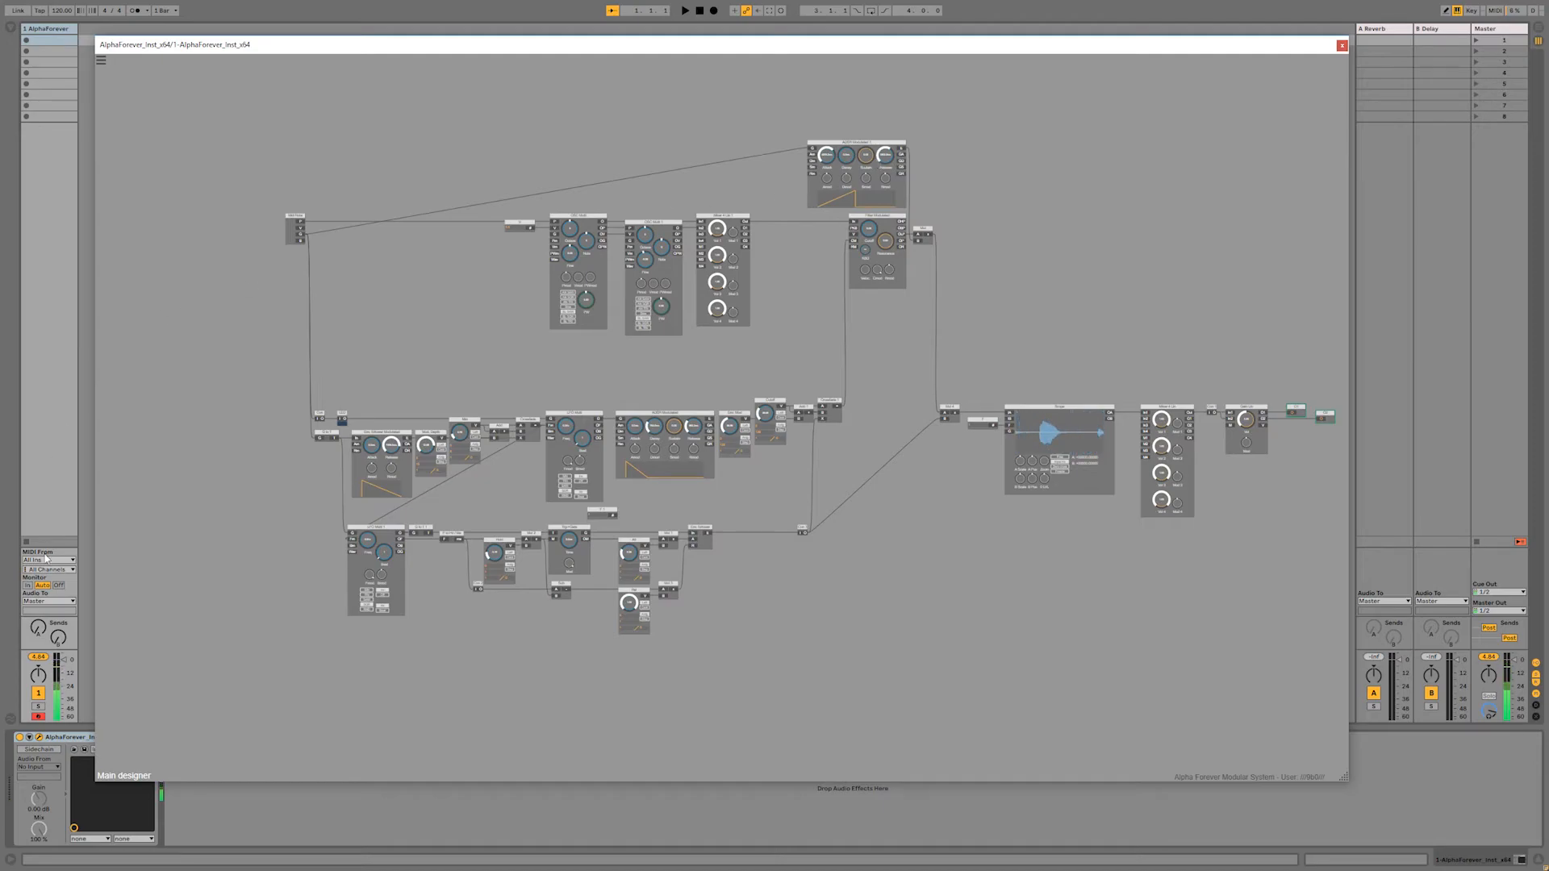
{"action": "left_click_drag", "start_coordinate": [37, 629], "coordinate": [37, 609]}
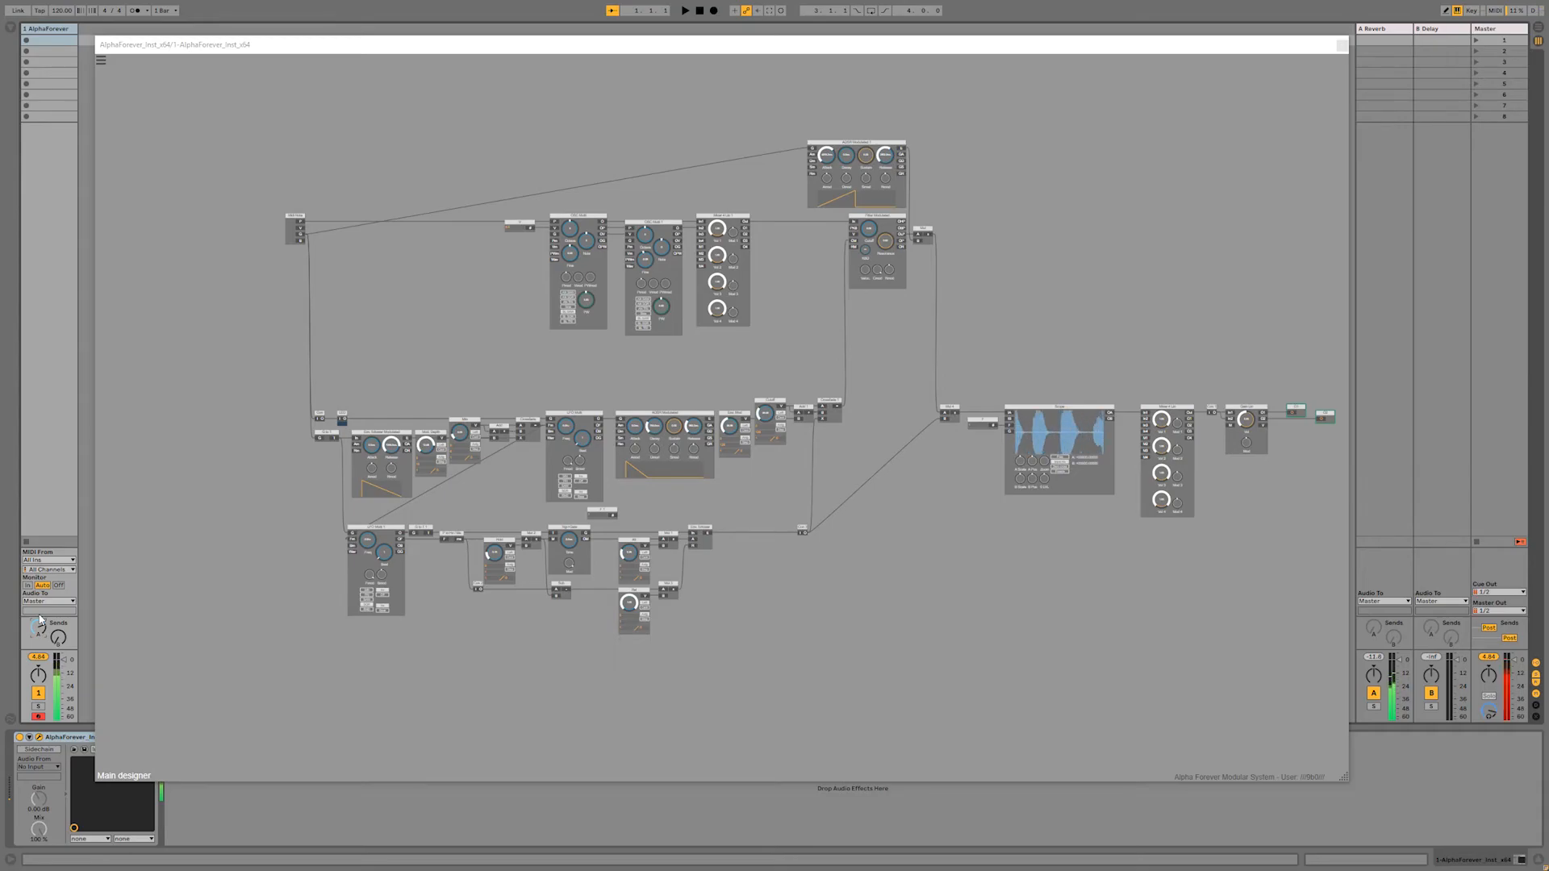
{"action": "scroll", "coordinate": [463, 327], "scroll_direction": "up", "scroll_amount": 2}
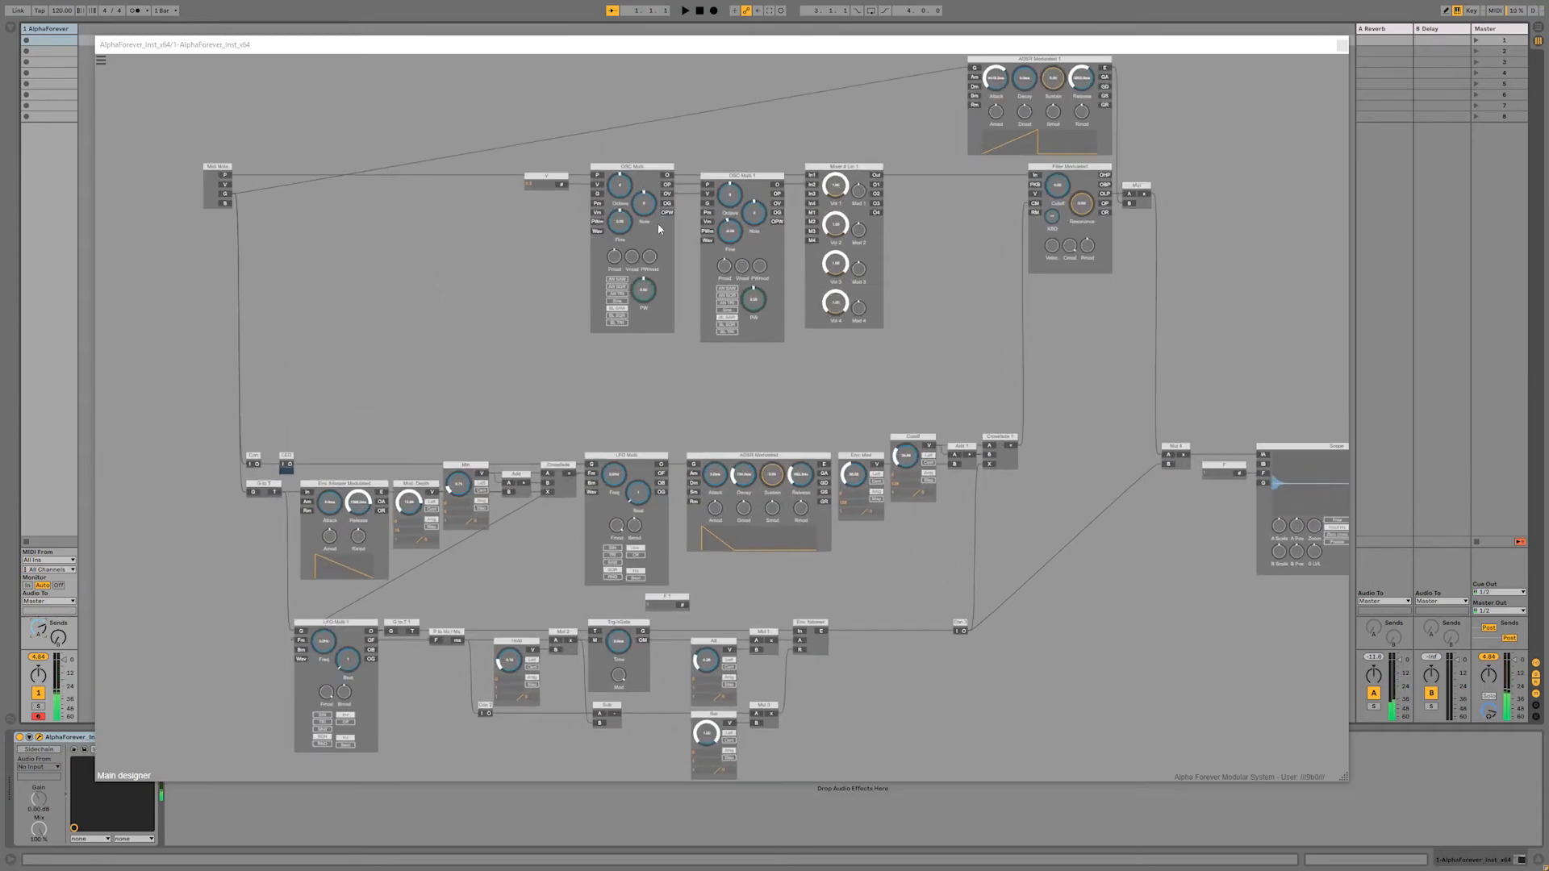
{"action": "left_click", "coordinate": [728, 330]}
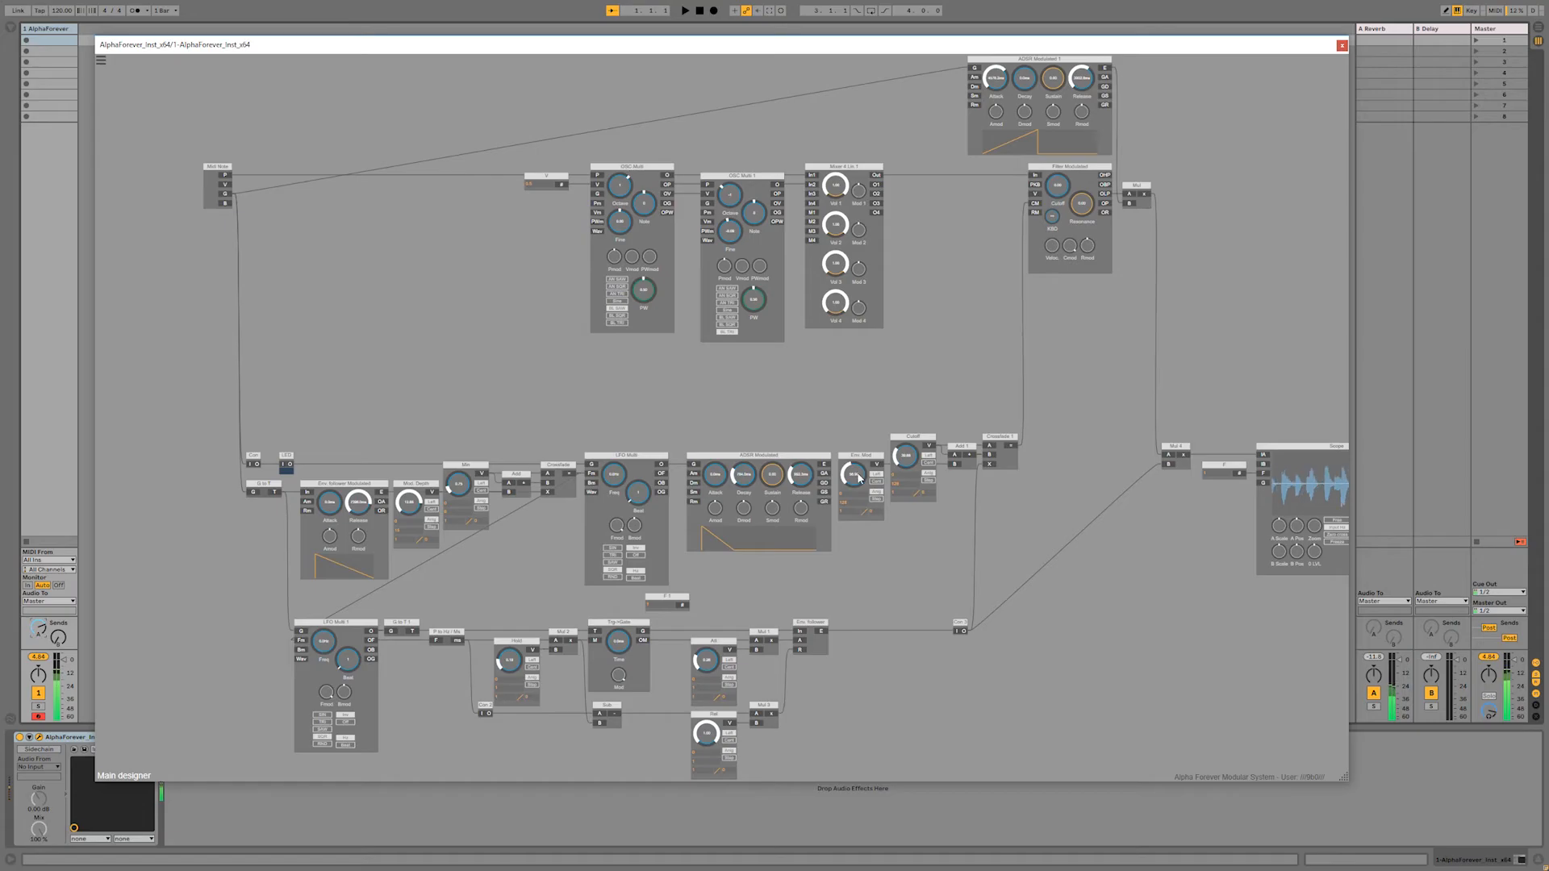
Step: Insert a White Noise module between OSC Multi 1 and the oscillator mixer, feeding the mixer's In3
{"action": "scroll", "coordinate": [922, 337], "scroll_direction": "up", "scroll_amount": 3}
{"action": "scroll", "coordinate": [737, 462], "scroll_direction": "down", "scroll_amount": 4}
{"action": "left_click", "coordinate": [696, 363]}
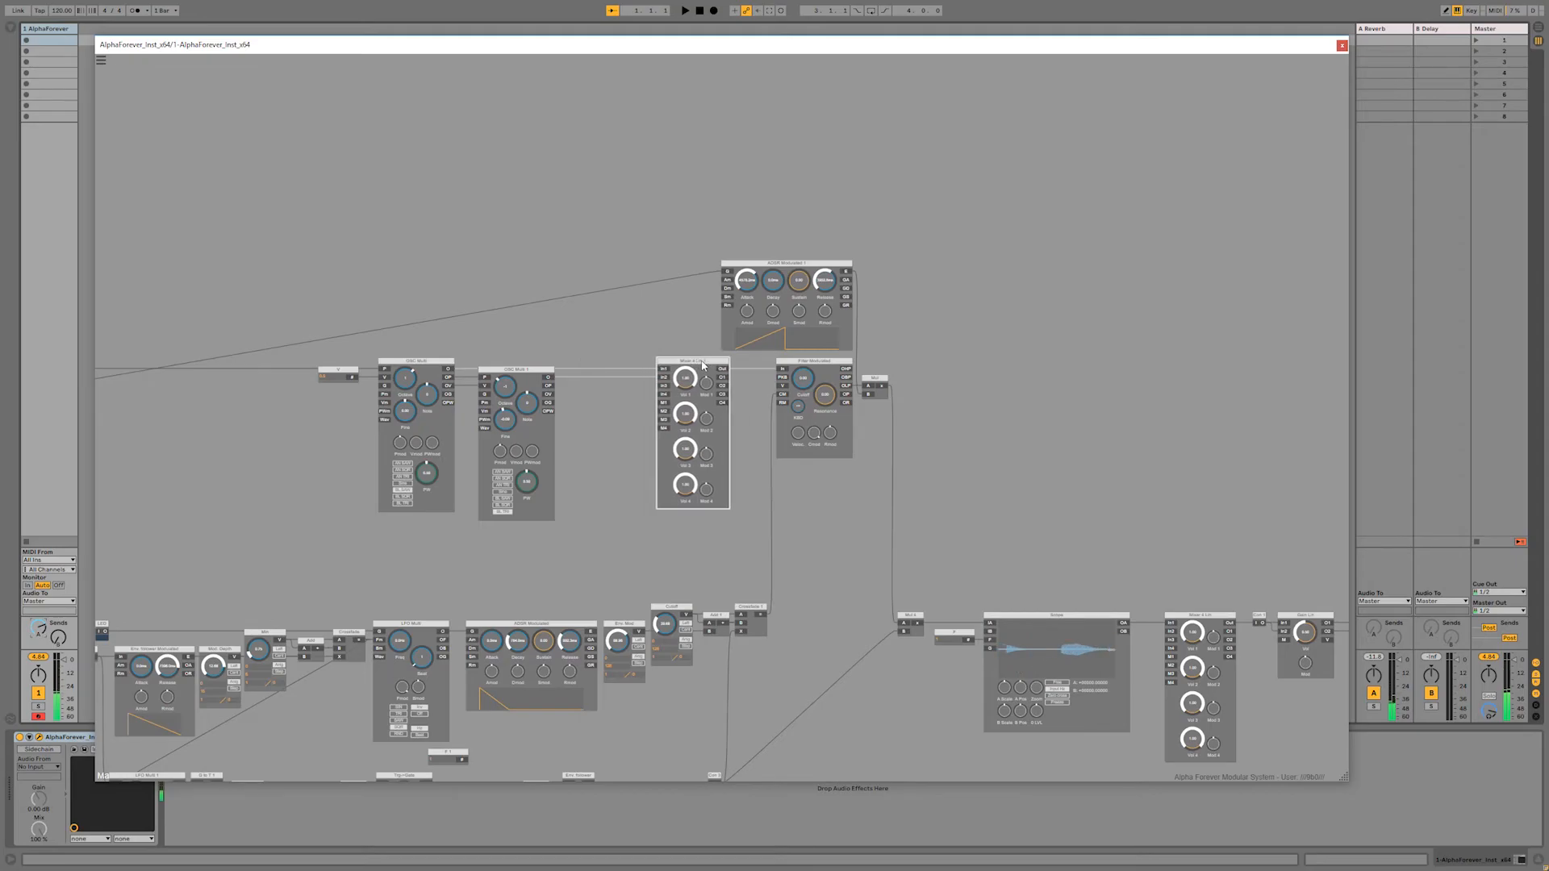
{"action": "scroll", "coordinate": [626, 394], "scroll_direction": "up", "scroll_amount": 3}
{"action": "right_click", "coordinate": [714, 386]}
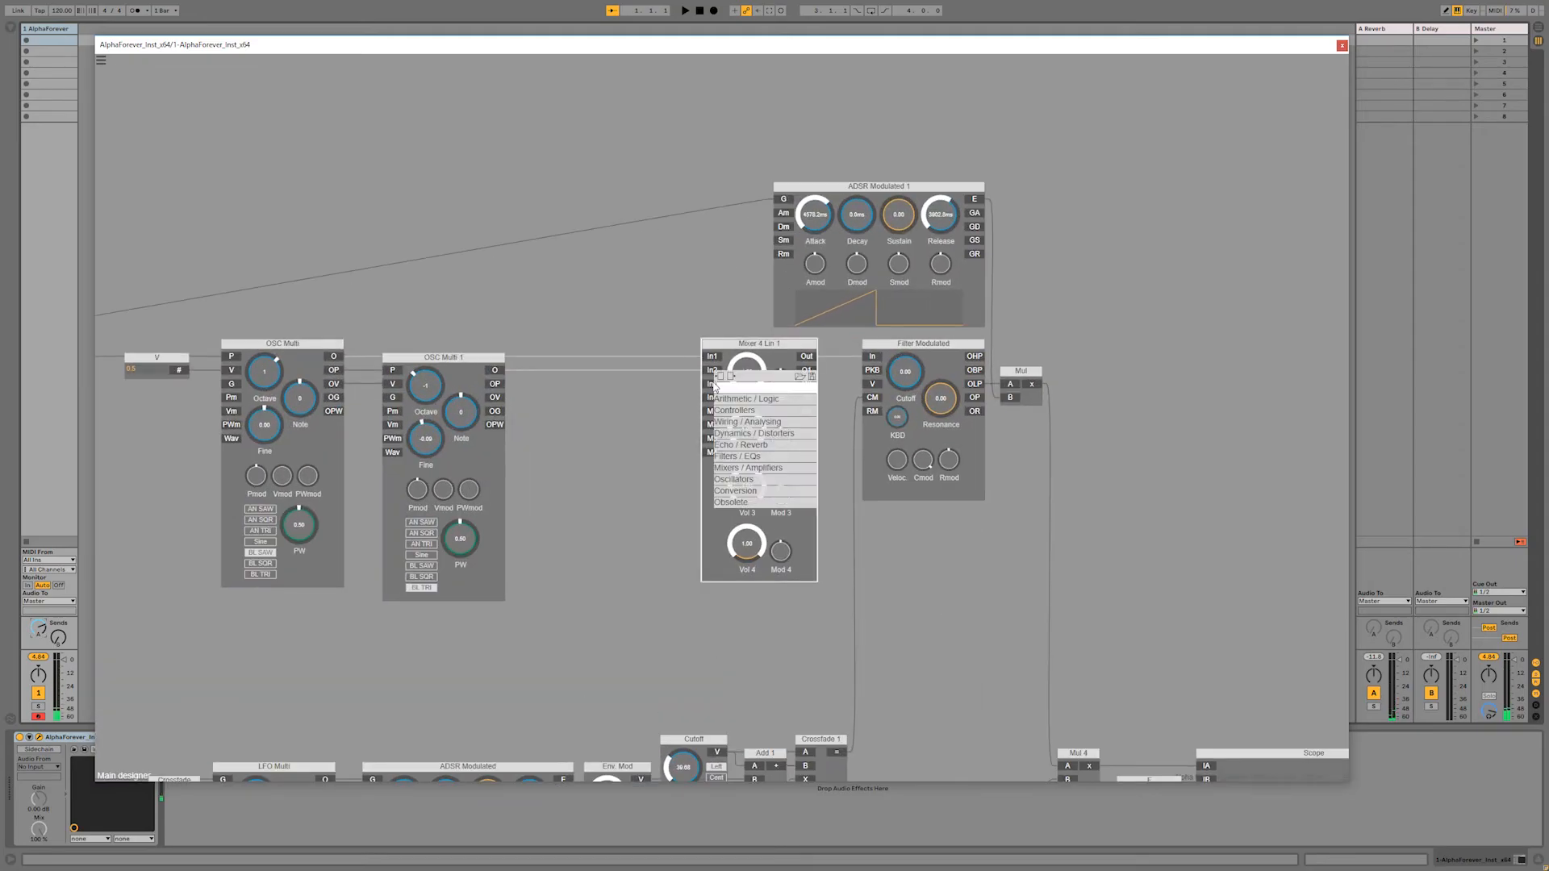
{"action": "type", "text": "noi"}
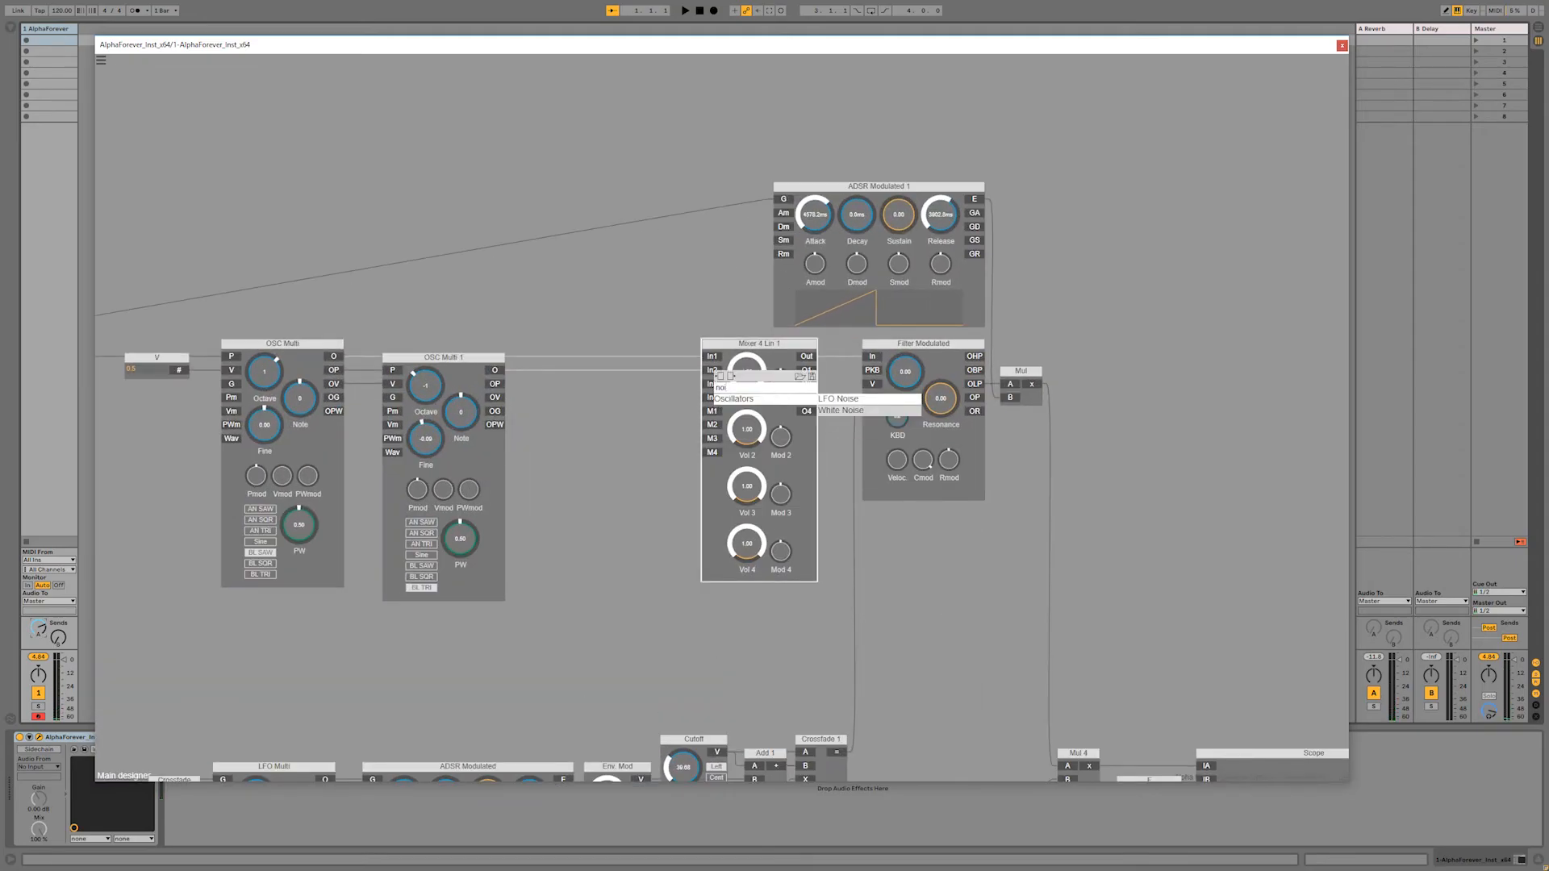
{"action": "left_click", "coordinate": [861, 407]}
{"action": "left_click_drag", "start_coordinate": [631, 372], "coordinate": [555, 371]}
{"action": "left_click_drag", "start_coordinate": [726, 345], "coordinate": [615, 346]}
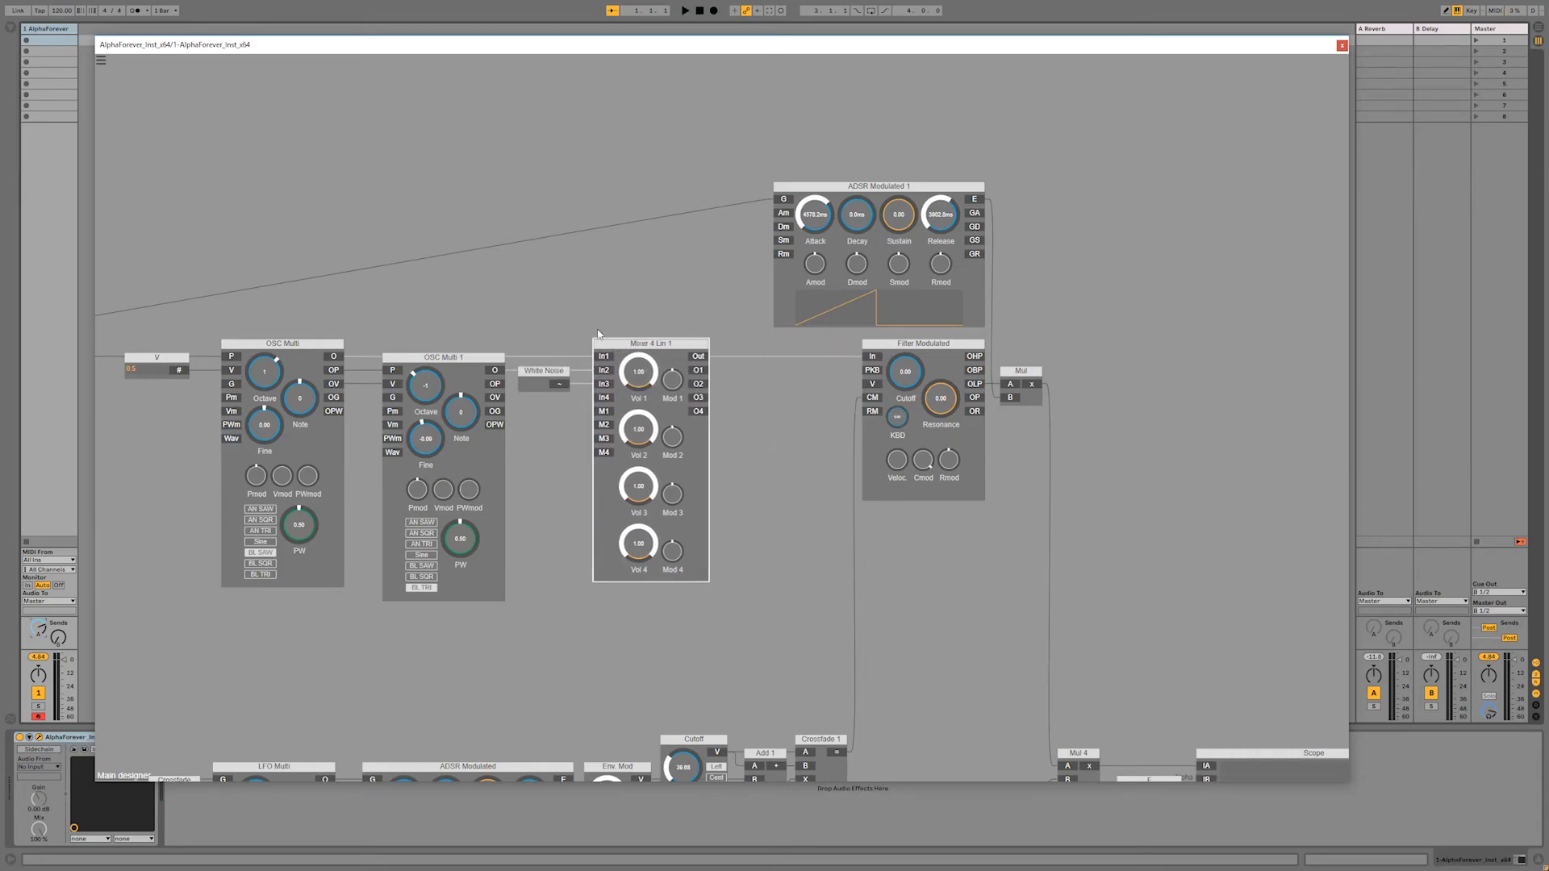
Step: Delete the Att knob module before the Env. follower's upper multiplier
{"action": "scroll", "coordinate": [581, 287], "scroll_direction": "down", "scroll_amount": 3}
{"action": "scroll", "coordinate": [550, 271], "scroll_direction": "down", "scroll_amount": 3}
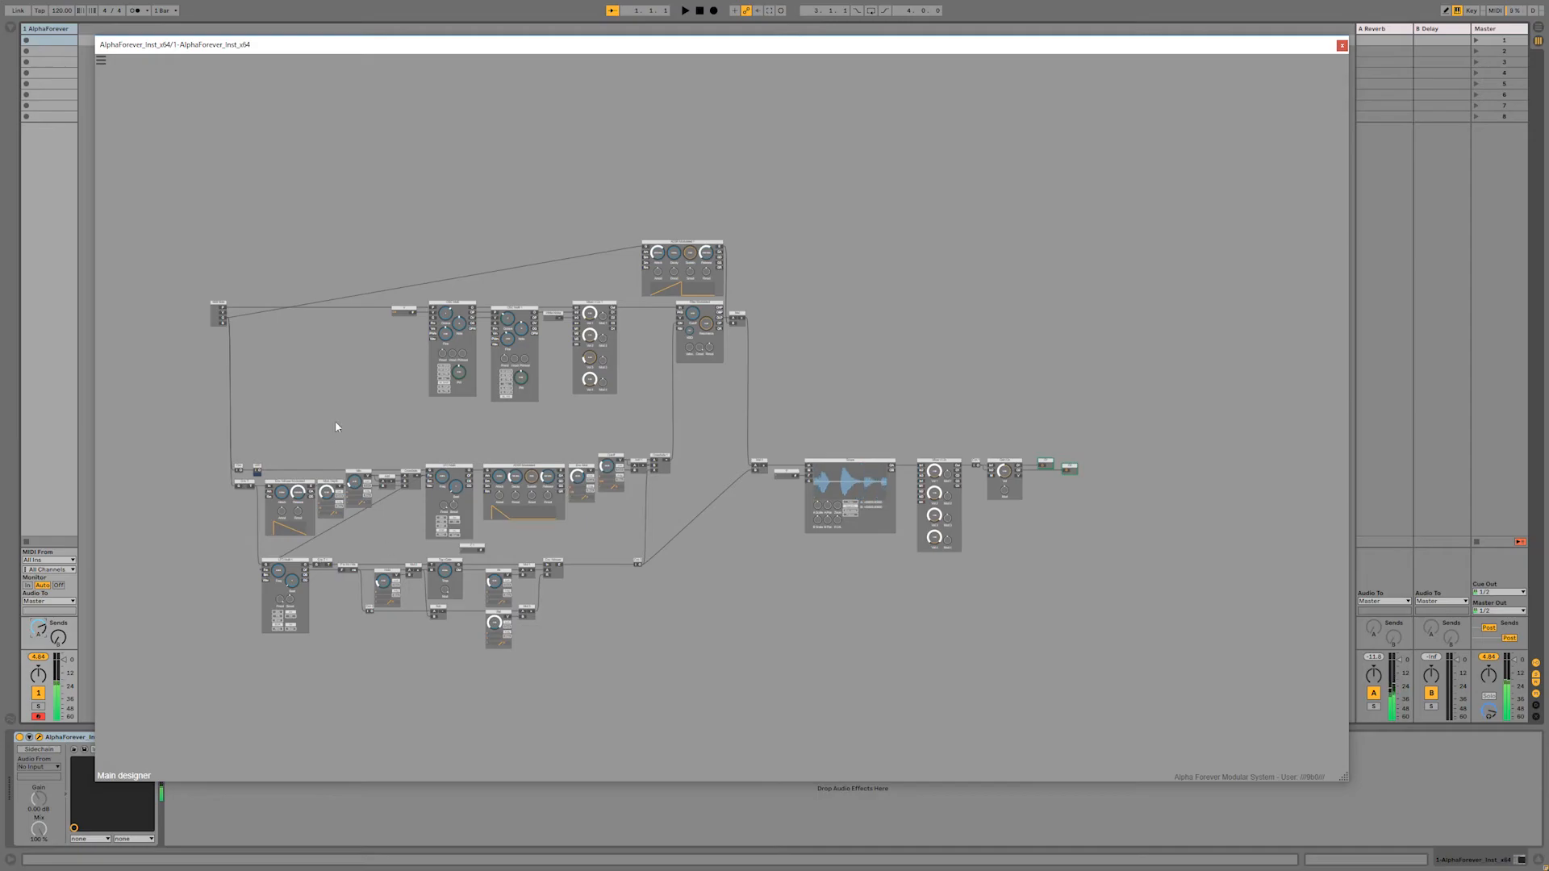
{"action": "left_click_drag", "start_coordinate": [341, 449], "coordinate": [655, 309]}
{"action": "scroll", "coordinate": [637, 553], "scroll_direction": "up", "scroll_amount": 3}
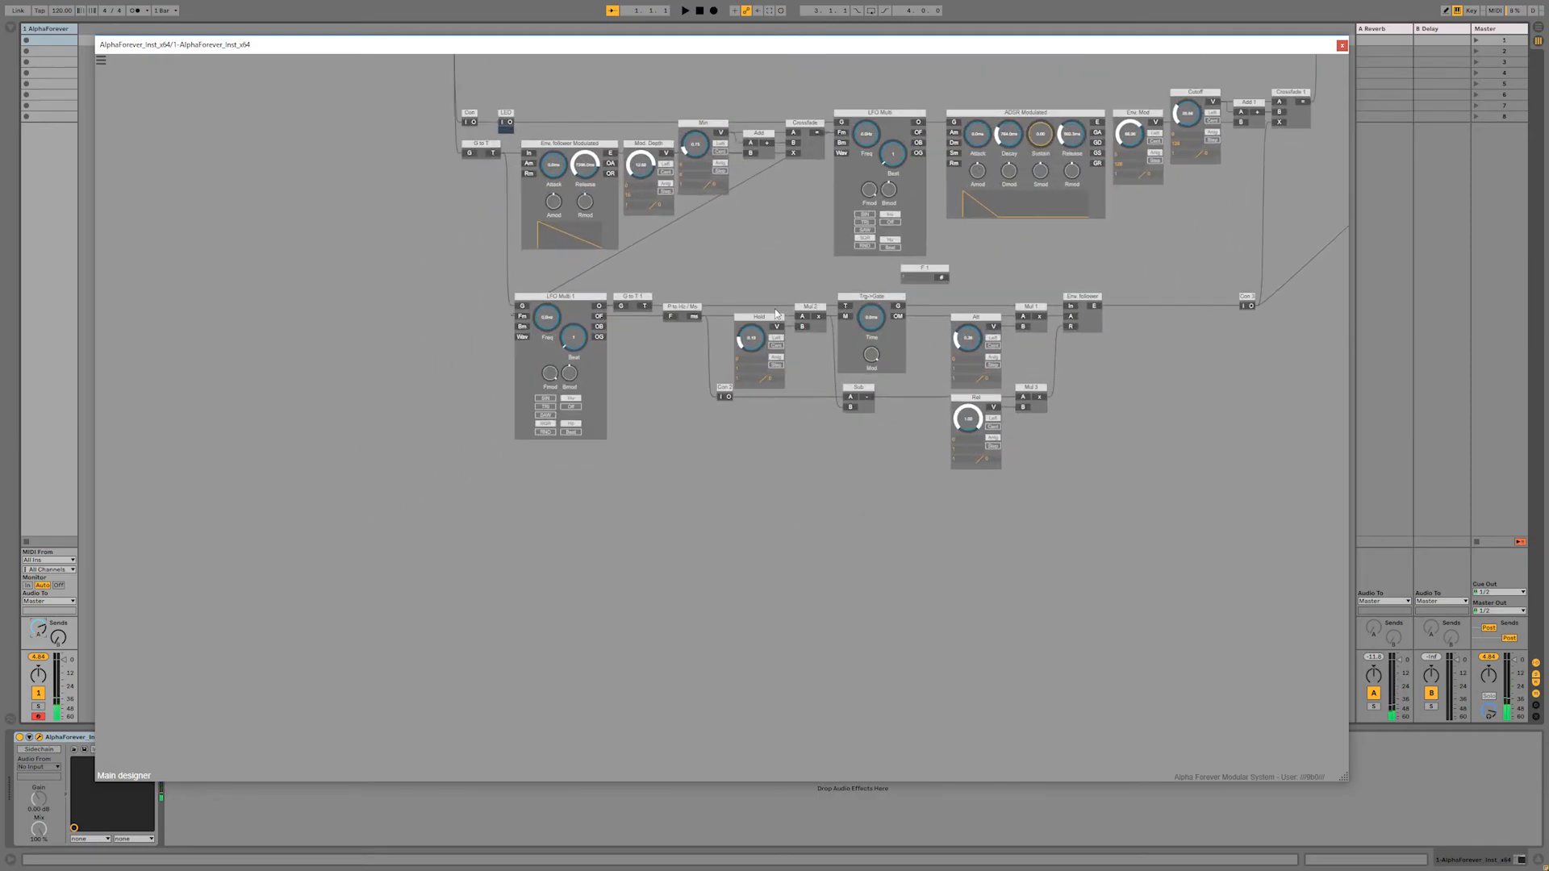
{"action": "left_click", "coordinate": [986, 323]}
{"action": "key", "text": "Delete"}
{"action": "right_click", "coordinate": [1024, 330]}
{"action": "left_click", "coordinate": [792, 437]}
{"action": "scroll", "coordinate": [738, 508], "scroll_direction": "down", "scroll_amount": 2}
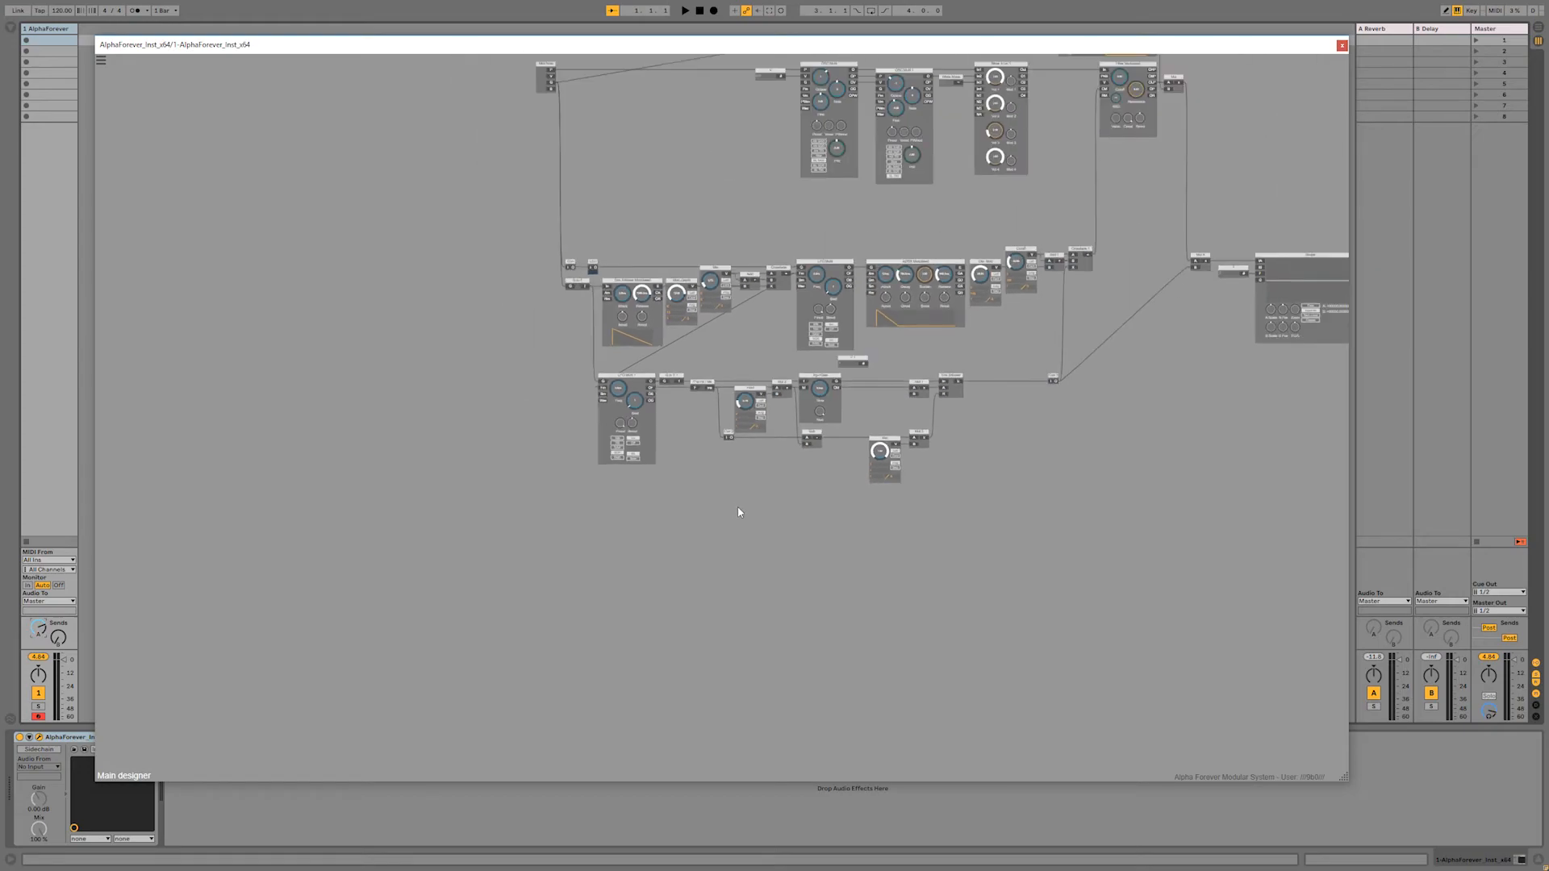
Step: Insert an ADSR Modulated below LFO Multi 1's row and connect its E output to the attack multiplier's B input
{"action": "right_click", "coordinate": [716, 543]}
{"action": "mouse_move", "coordinate": [799, 553]}
{"action": "left_click", "coordinate": [846, 556]}
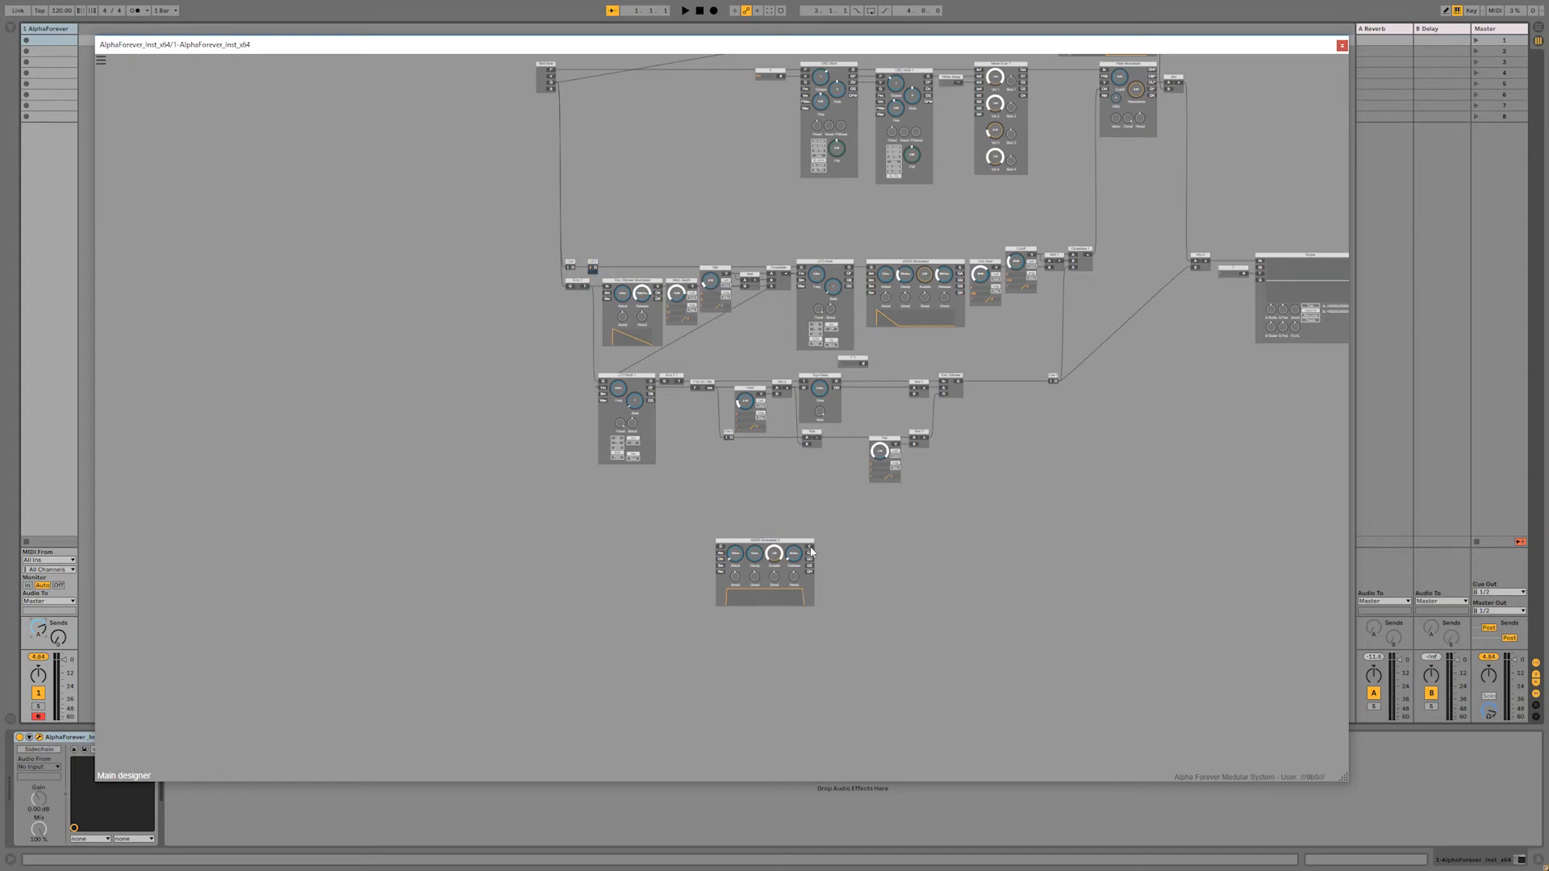
{"action": "left_click_drag", "start_coordinate": [914, 398], "coordinate": [914, 395]}
Step: Left-align the new ADSR Modulated beneath LFO Multi 1 and connect its G input to the MIDI note module's gate output
{"action": "left_click_drag", "start_coordinate": [789, 542], "coordinate": [679, 479]}
{"action": "left_click", "coordinate": [644, 383]}
{"action": "key", "text": "l"}
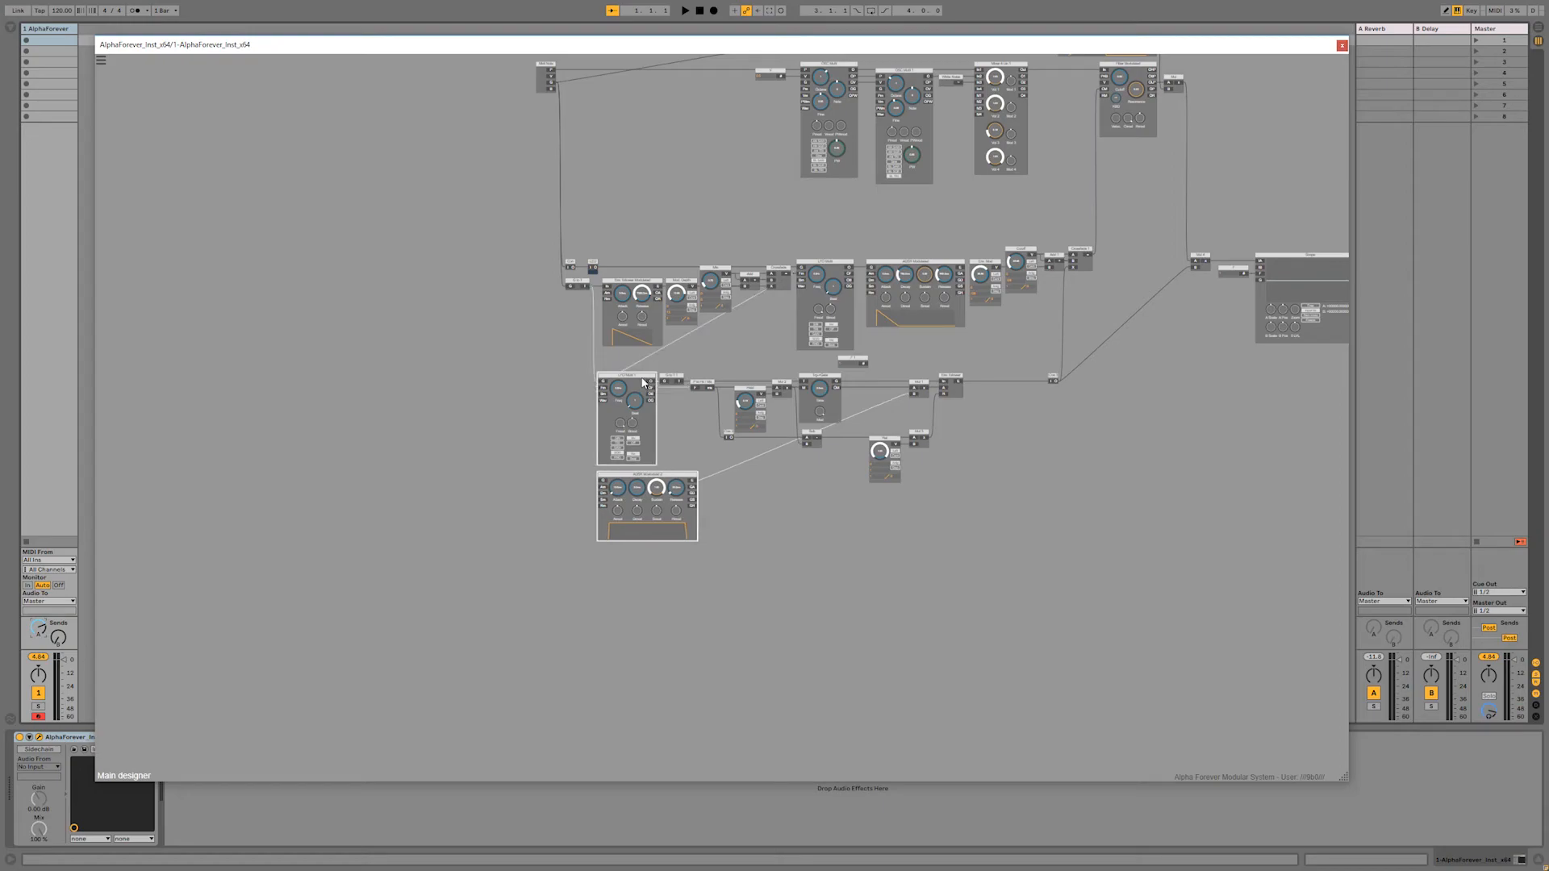
{"action": "left_click", "coordinate": [442, 371]}
{"action": "left_click_drag", "start_coordinate": [587, 409], "coordinate": [691, 562]}
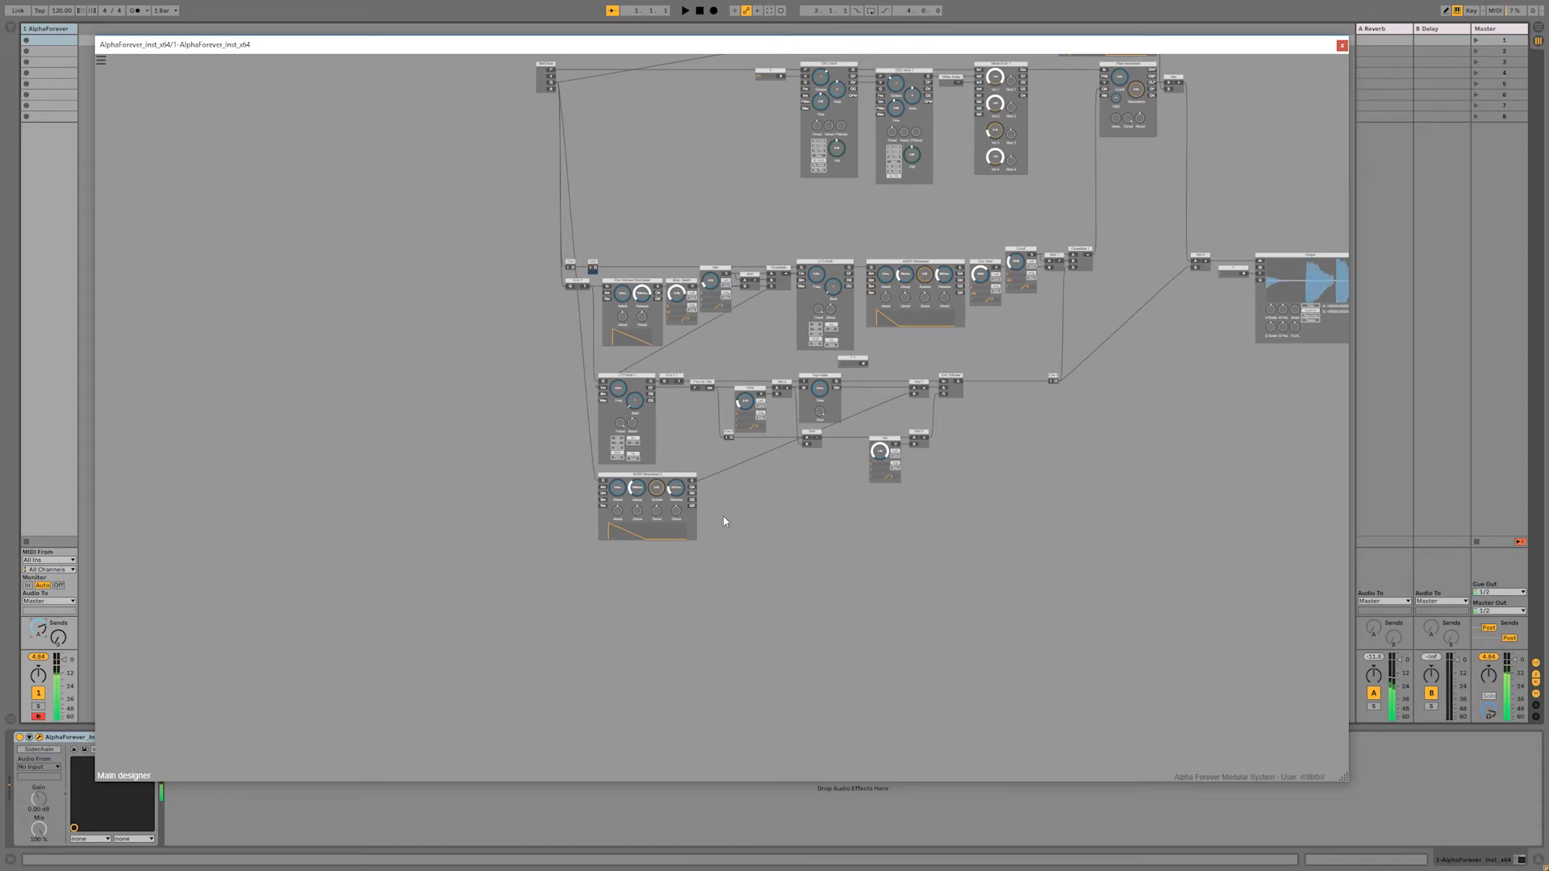
Step: Insert an LED module on the new ADSR Modulated's E output wire
{"action": "right_click", "coordinate": [694, 484]}
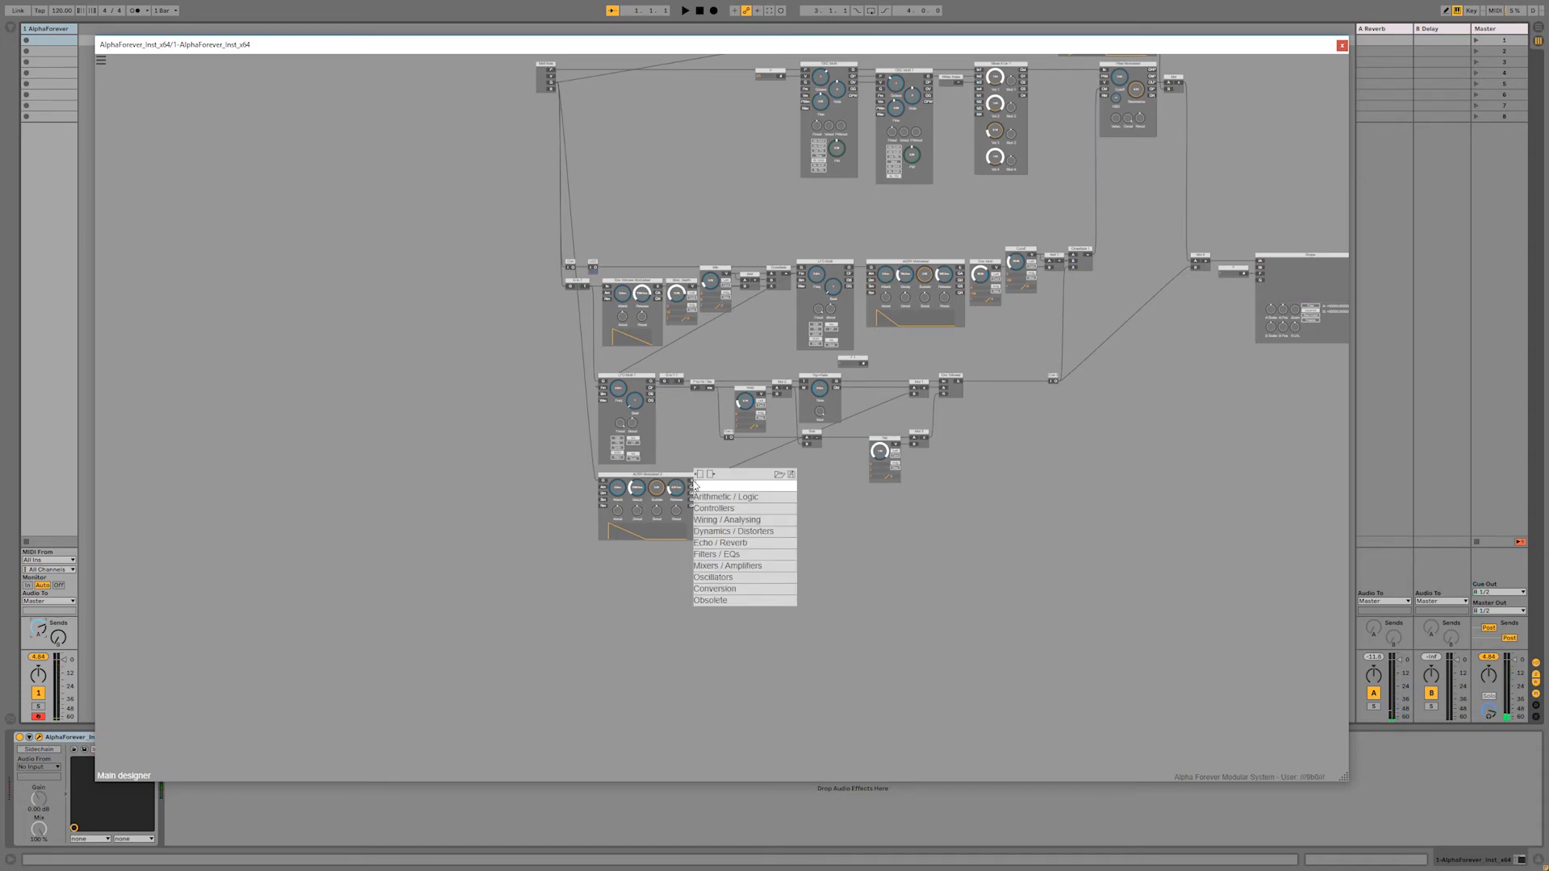
{"action": "type", "text": "led"}
{"action": "left_click", "coordinate": [815, 494]}
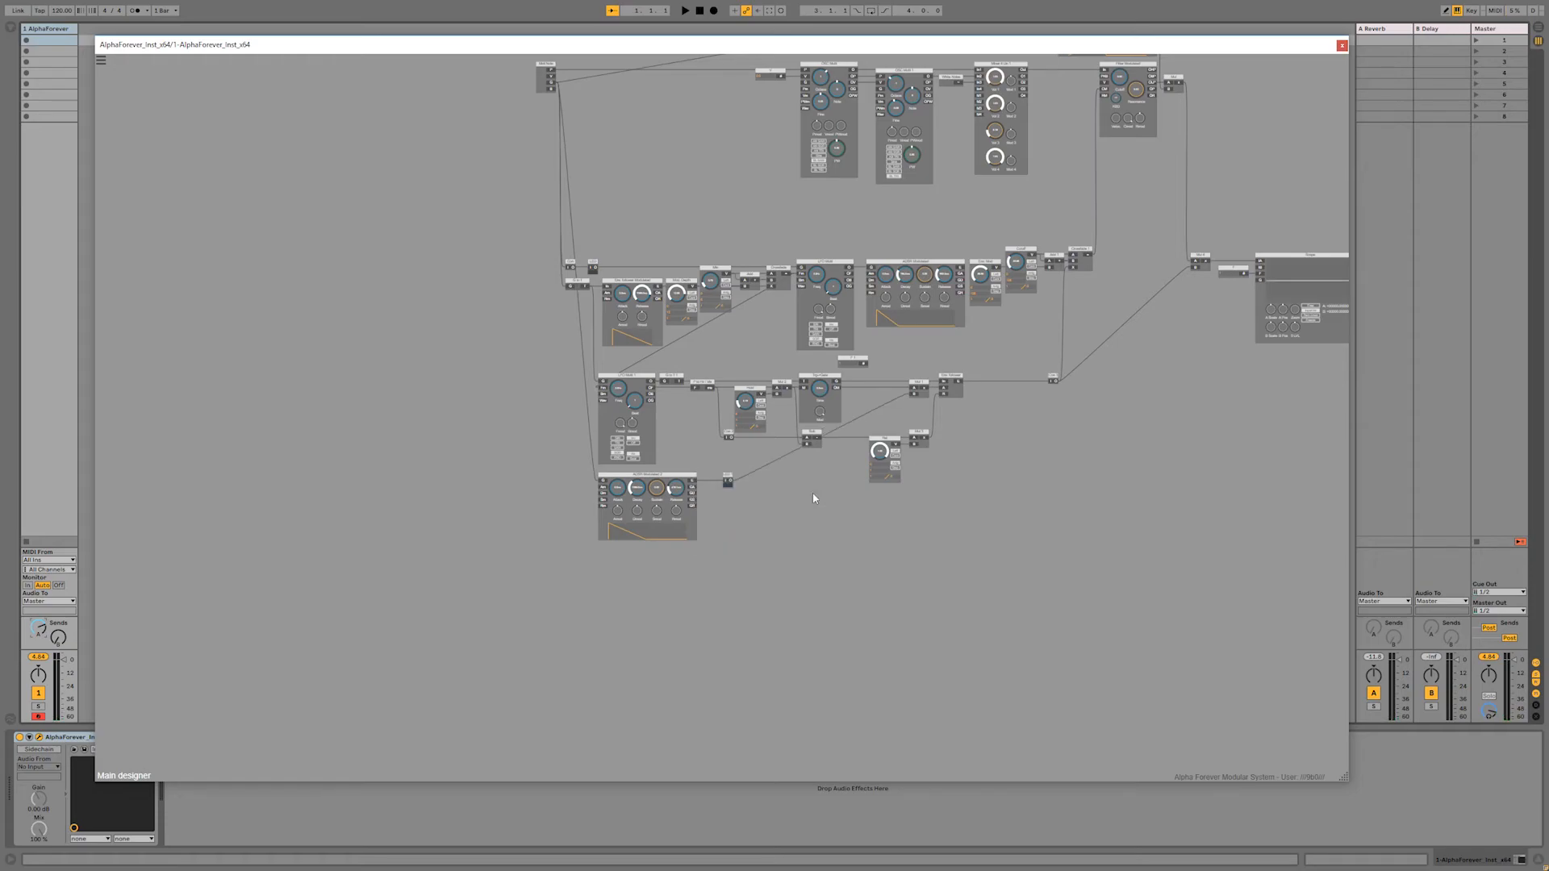
Step: Raise the Attack time of the ADSR Modulated below LFO Multi 1 so its envelope fades in
{"action": "scroll", "coordinate": [796, 497], "scroll_direction": "up", "scroll_amount": 3}
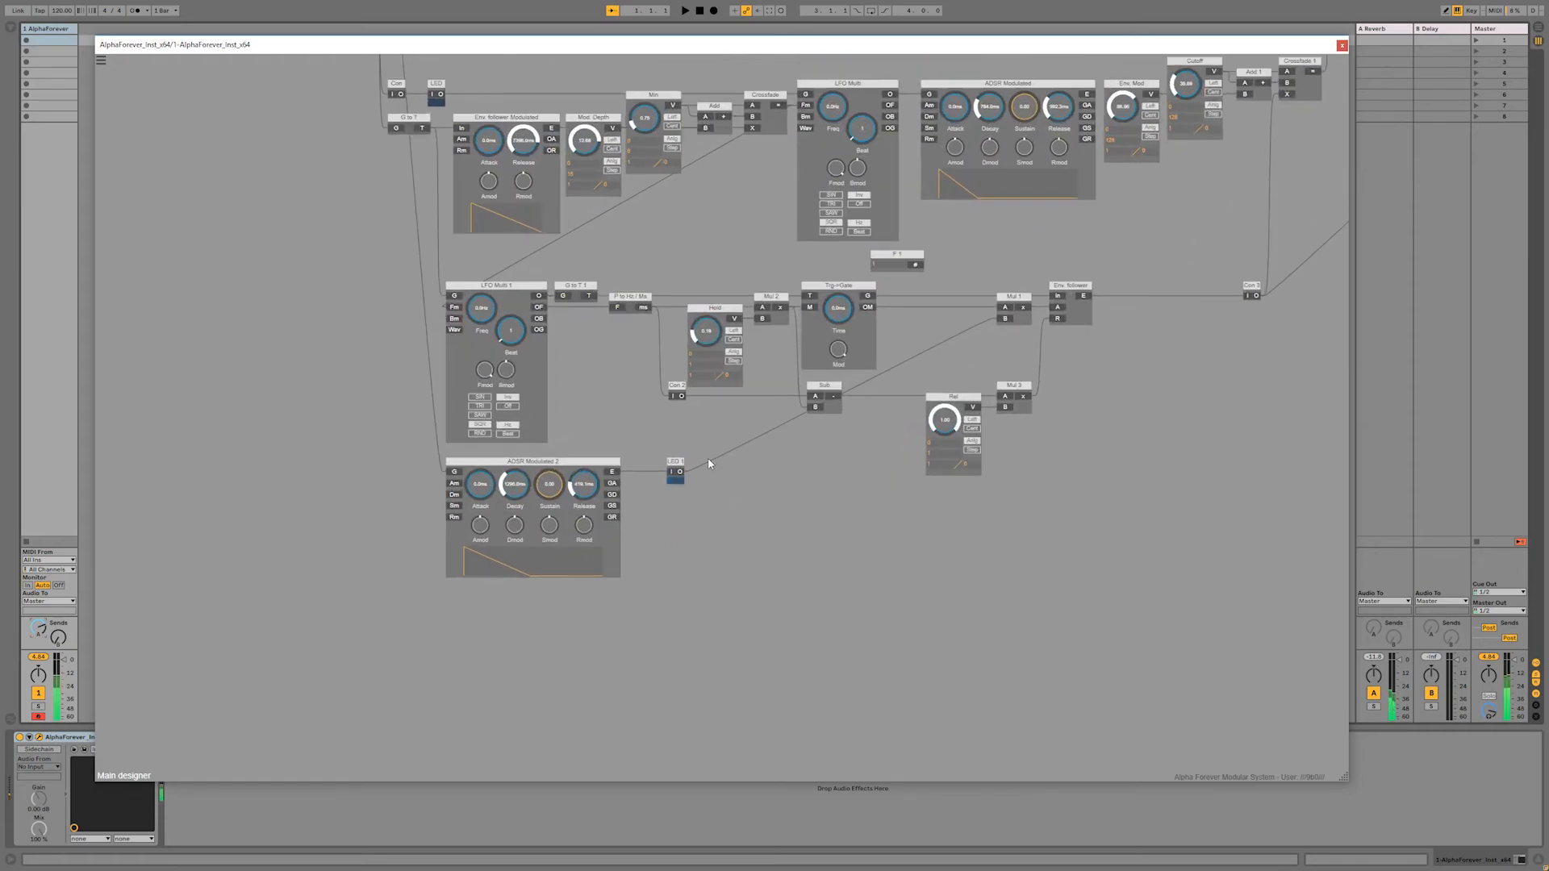
{"action": "left_click_drag", "start_coordinate": [473, 486], "coordinate": [489, 420]}
{"action": "left_click_drag", "start_coordinate": [482, 482], "coordinate": [484, 513]}
{"action": "left_click_drag", "start_coordinate": [484, 513], "coordinate": [488, 488]}
{"action": "scroll", "coordinate": [749, 610], "scroll_direction": "down", "scroll_amount": 3}
{"action": "scroll", "coordinate": [748, 607], "scroll_direction": "down", "scroll_amount": 2}
{"action": "left_click_drag", "start_coordinate": [749, 612], "coordinate": [635, 620]}
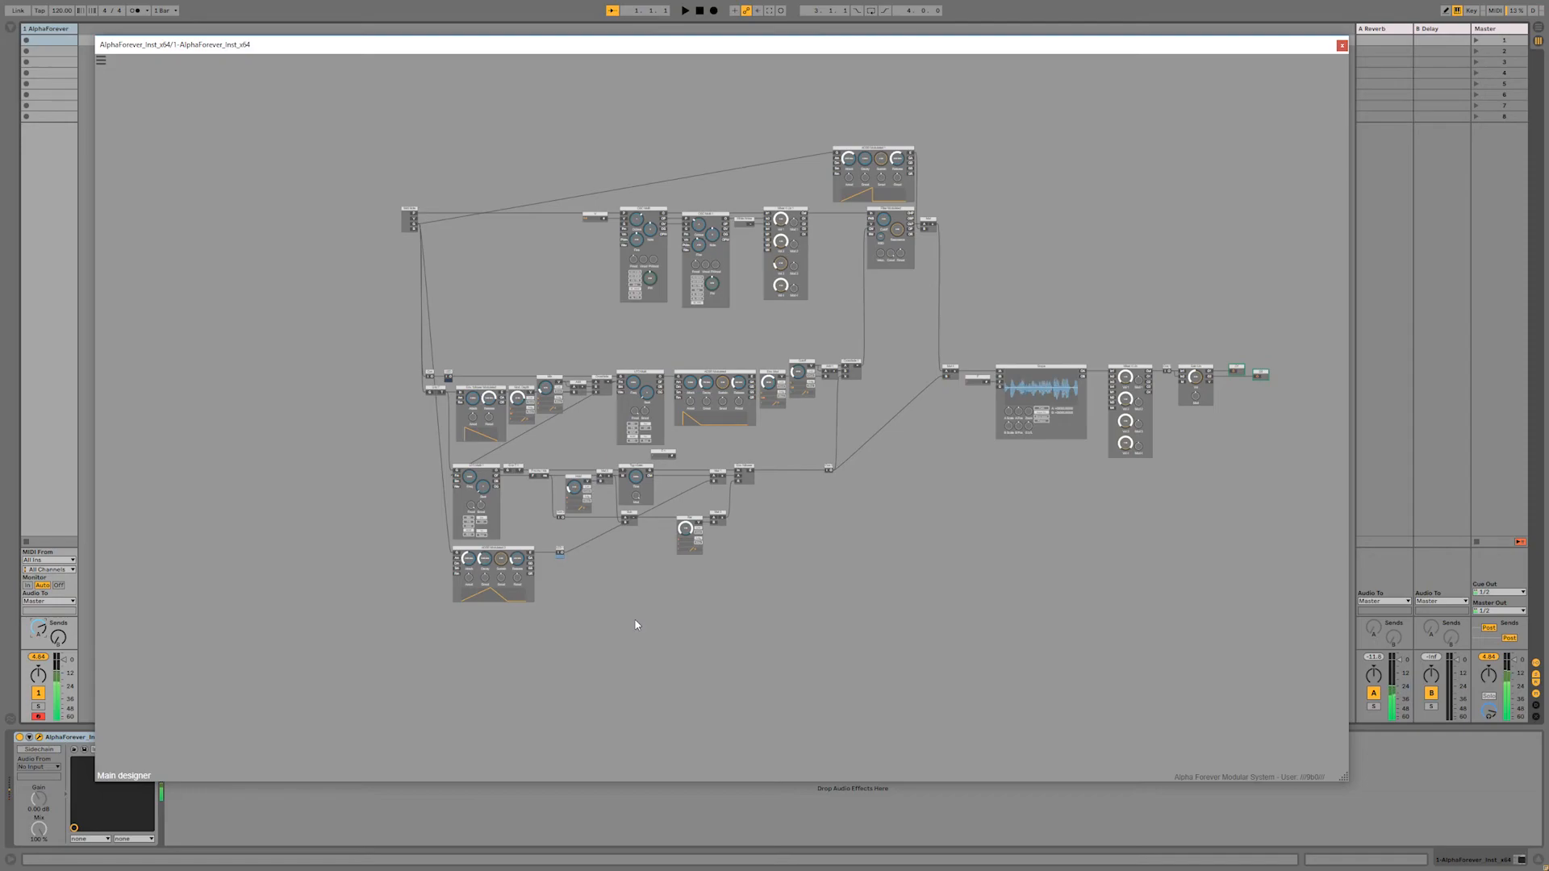
Step: Insert a 1-X module between the lower ADSR's LED and the attack multiplier, and place it and the LED in a row beside the ADSR
{"action": "scroll", "coordinate": [635, 624], "scroll_direction": "up", "scroll_amount": 2}
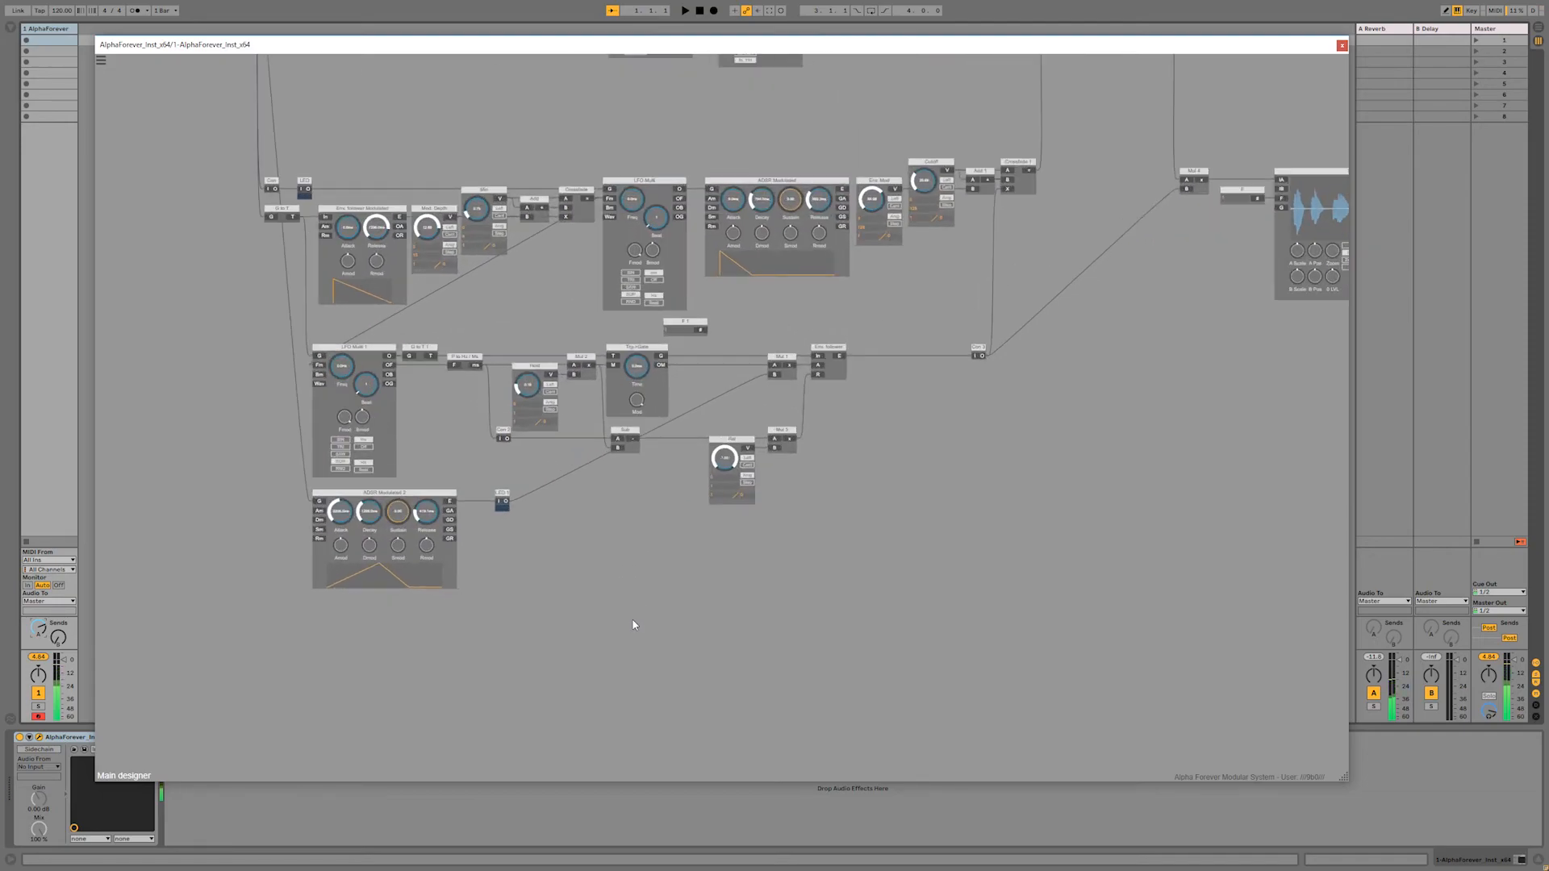
{"action": "scroll", "coordinate": [636, 624], "scroll_direction": "up", "scroll_amount": 1}
{"action": "right_click", "coordinate": [478, 479]}
{"action": "type", "text": "1"}
{"action": "mouse_move", "coordinate": [532, 494]}
{"action": "left_click", "coordinate": [618, 499]}
{"action": "left_click", "coordinate": [543, 468]}
{"action": "left_click_drag", "start_coordinate": [543, 469], "coordinate": [534, 470]}
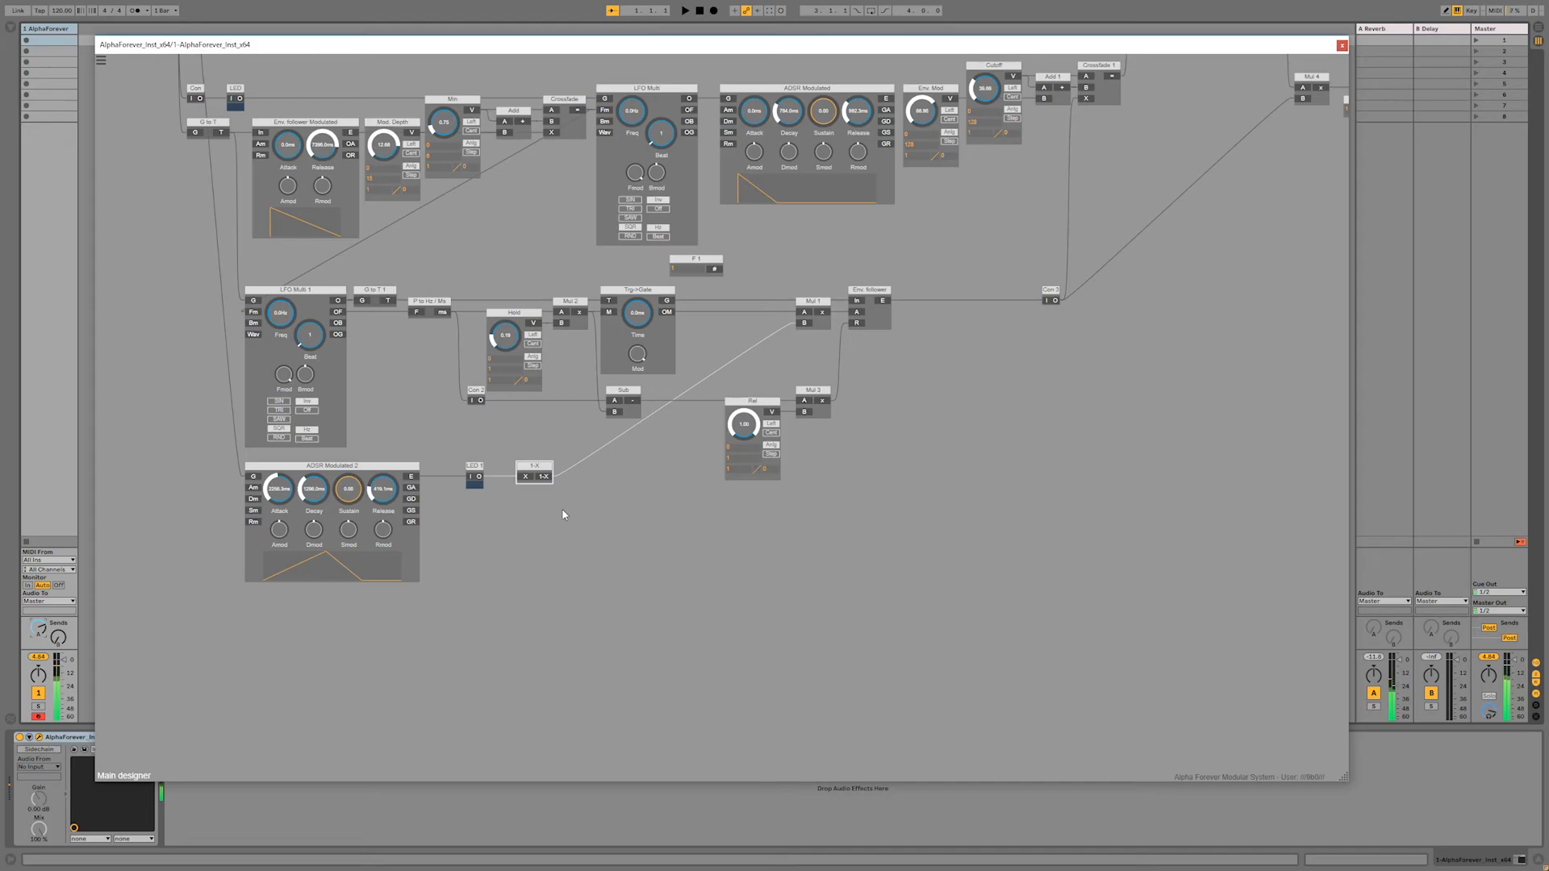
{"action": "scroll", "coordinate": [595, 518], "scroll_direction": "down", "scroll_amount": 3}
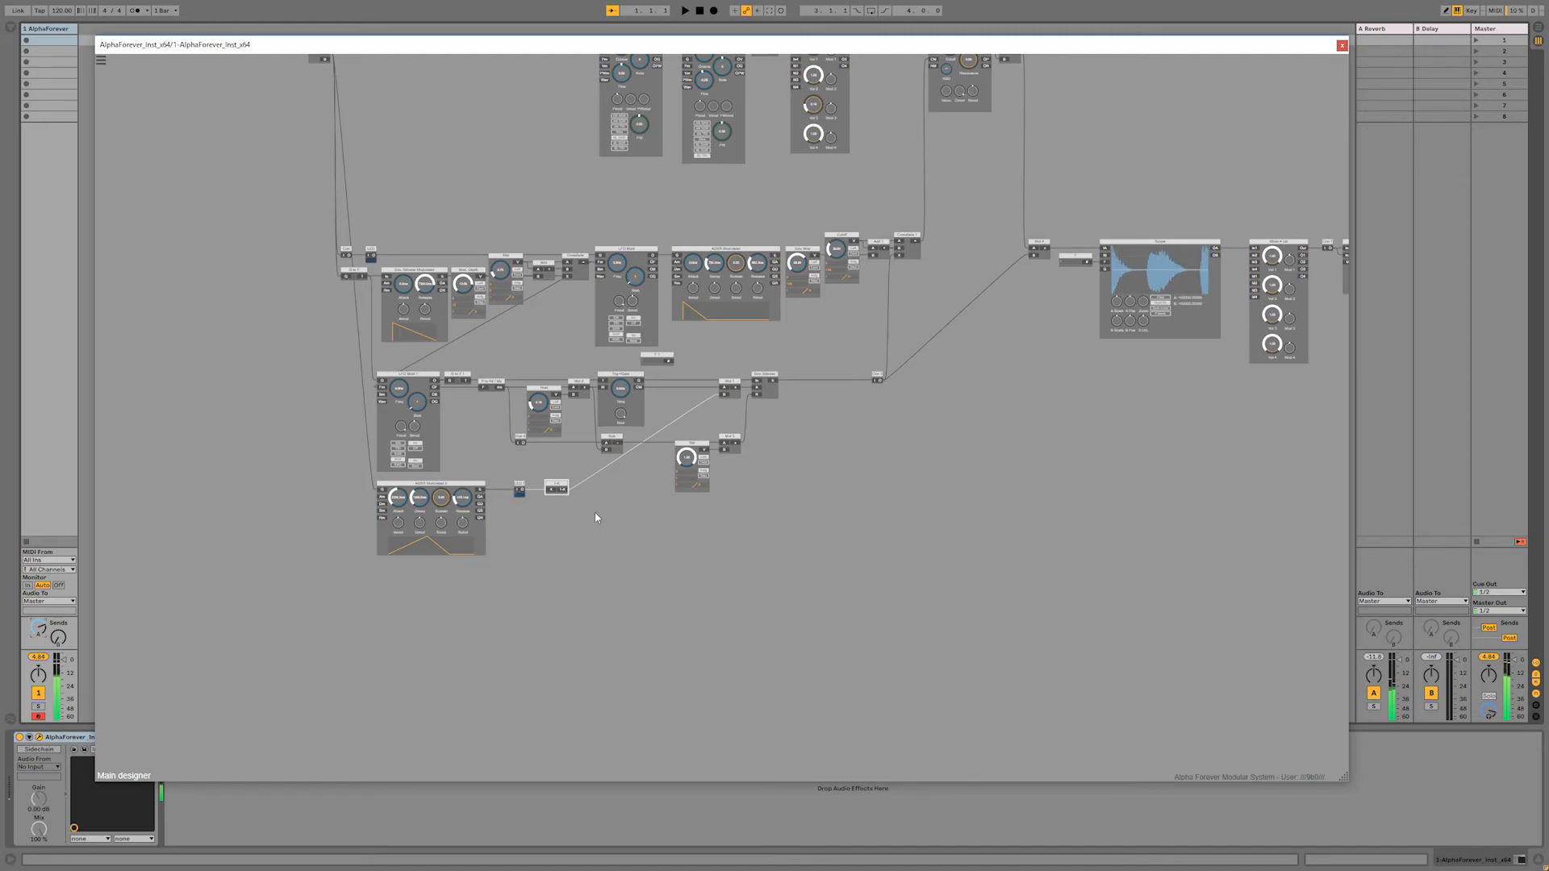
{"action": "left_click_drag", "start_coordinate": [518, 489], "coordinate": [506, 487]}
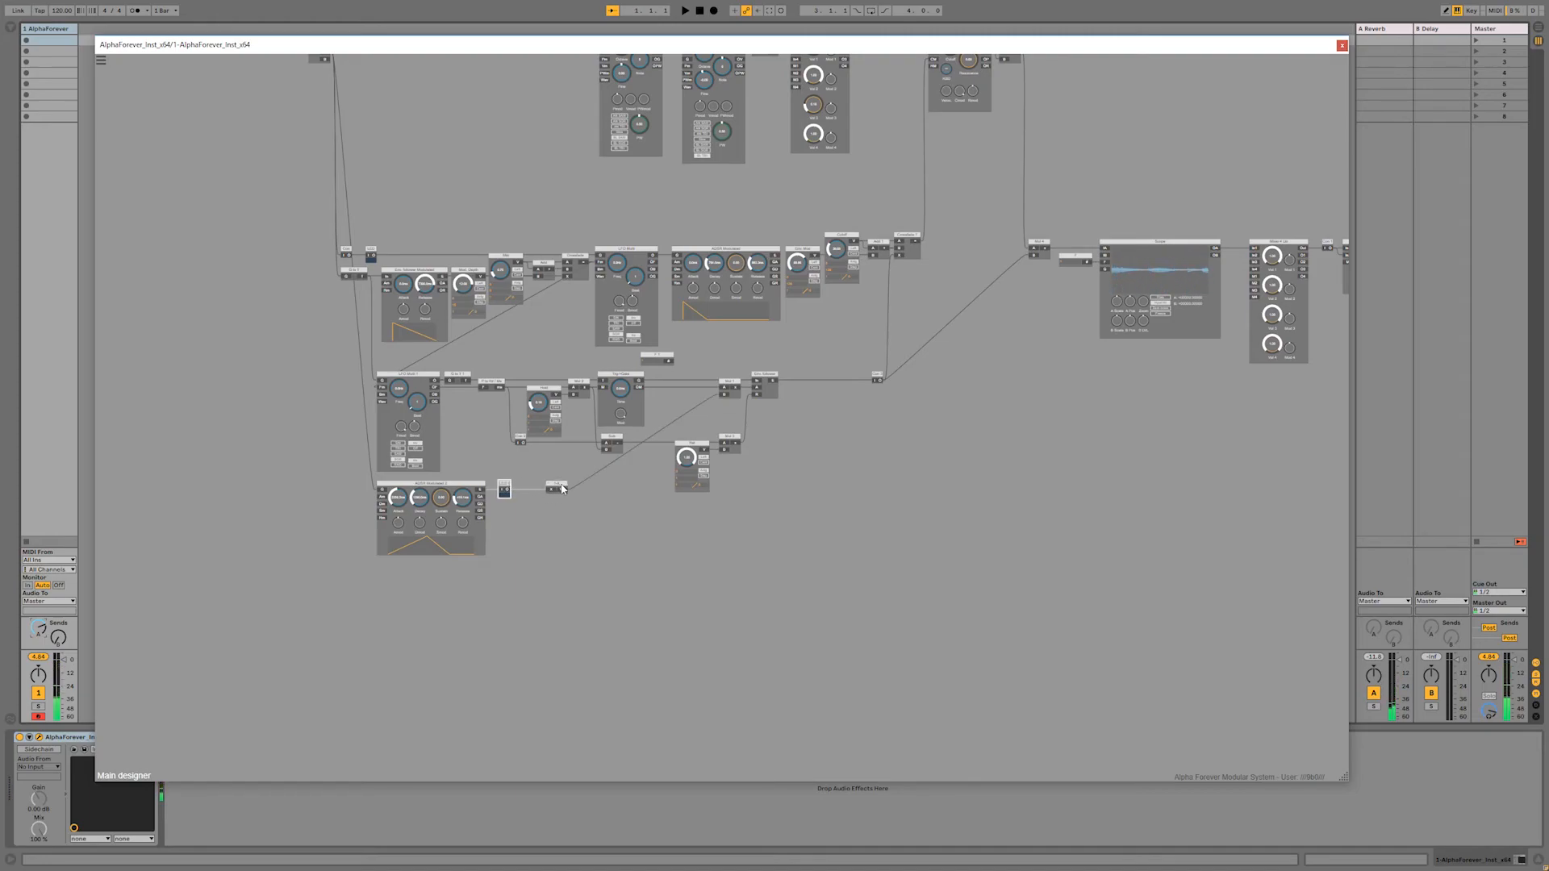
Step: Insert an LED module on the gate input wire of the topmost ADSR Modulated
{"action": "scroll", "coordinate": [588, 520], "scroll_direction": "down", "scroll_amount": 1}
{"action": "scroll", "coordinate": [588, 521], "scroll_direction": "down", "scroll_amount": 2}
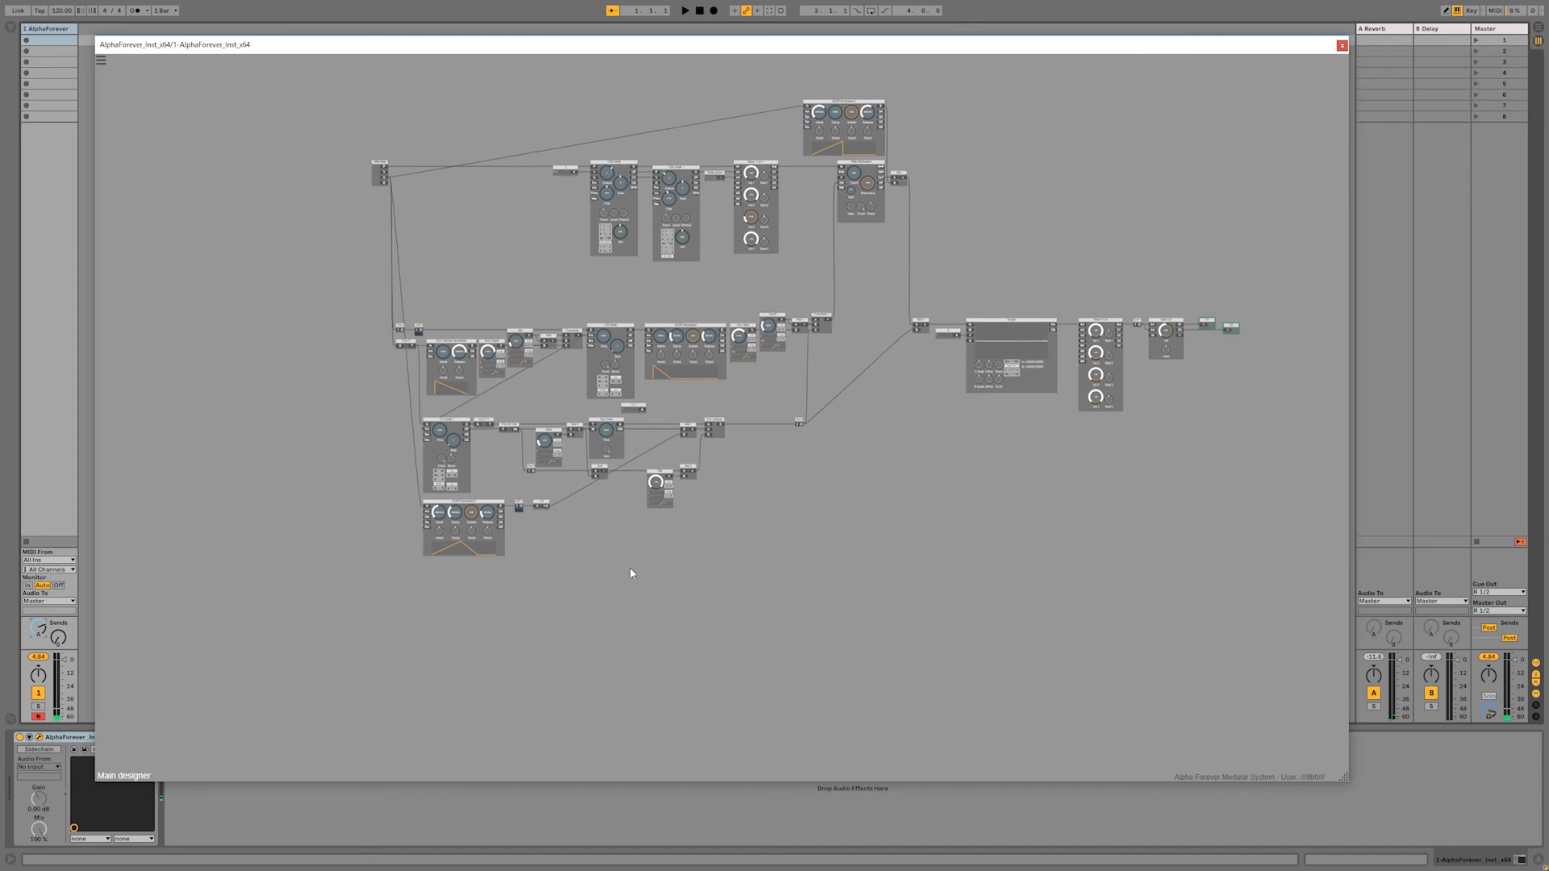
{"action": "left_click_drag", "start_coordinate": [632, 564], "coordinate": [588, 643]}
{"action": "left_click_drag", "start_coordinate": [760, 623], "coordinate": [706, 659]}
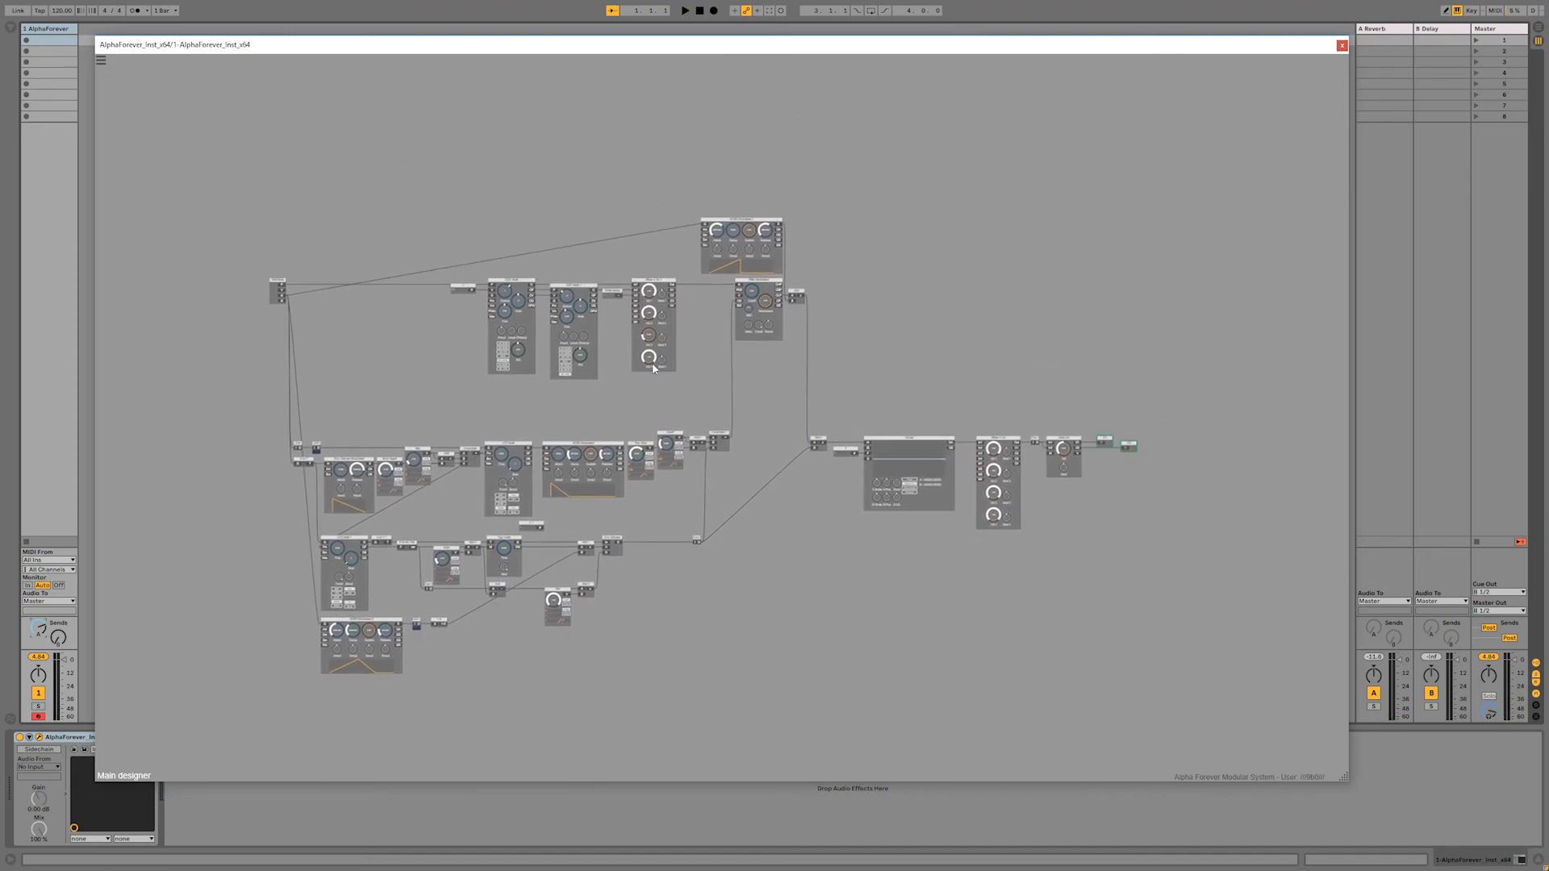
{"action": "left_click", "coordinate": [703, 228]}
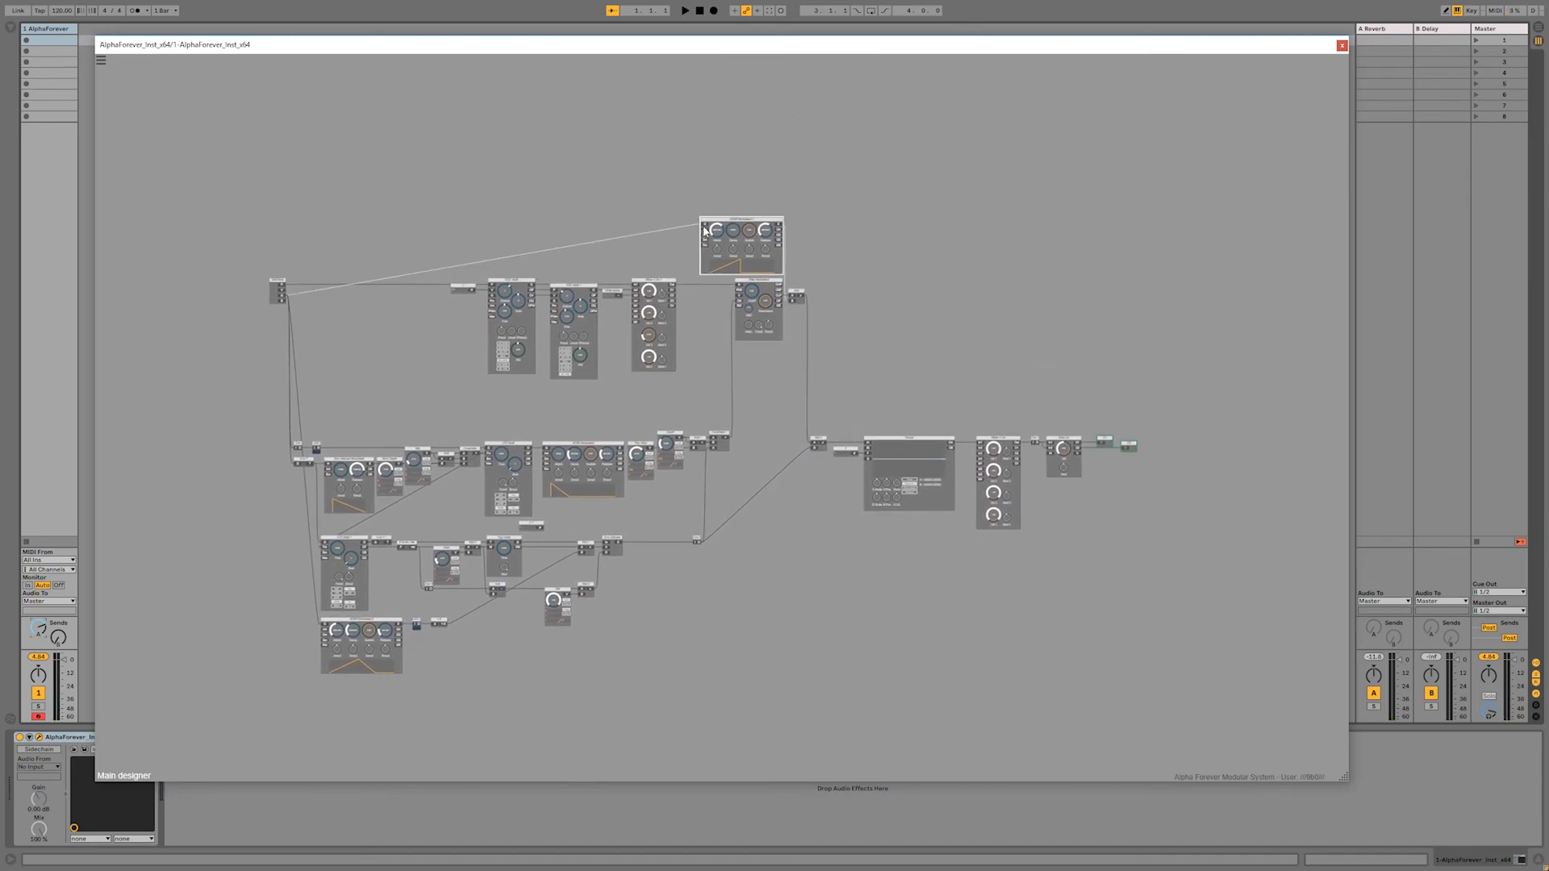
{"action": "right_click", "coordinate": [703, 225]}
{"action": "type", "text": "led"}
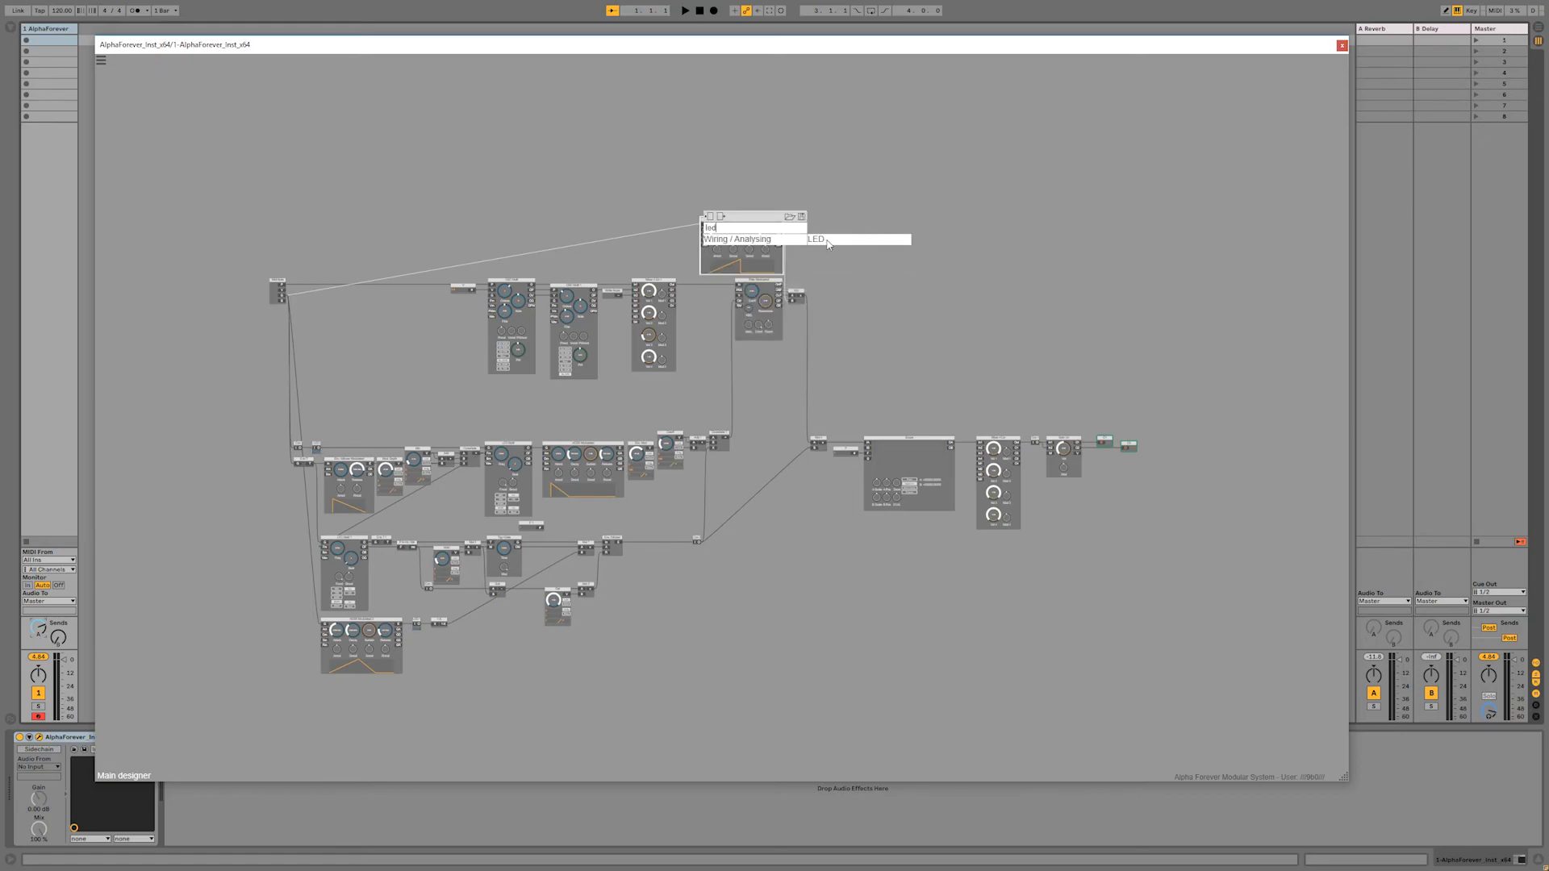
{"action": "left_click", "coordinate": [827, 239]}
Step: Move the new LED near the MIDI note module and left-align it with the Con module in the row of the modulated envelope follower
{"action": "left_click_drag", "start_coordinate": [680, 224], "coordinate": [316, 226]}
{"action": "scroll", "coordinate": [343, 318], "scroll_direction": "up", "scroll_amount": 2}
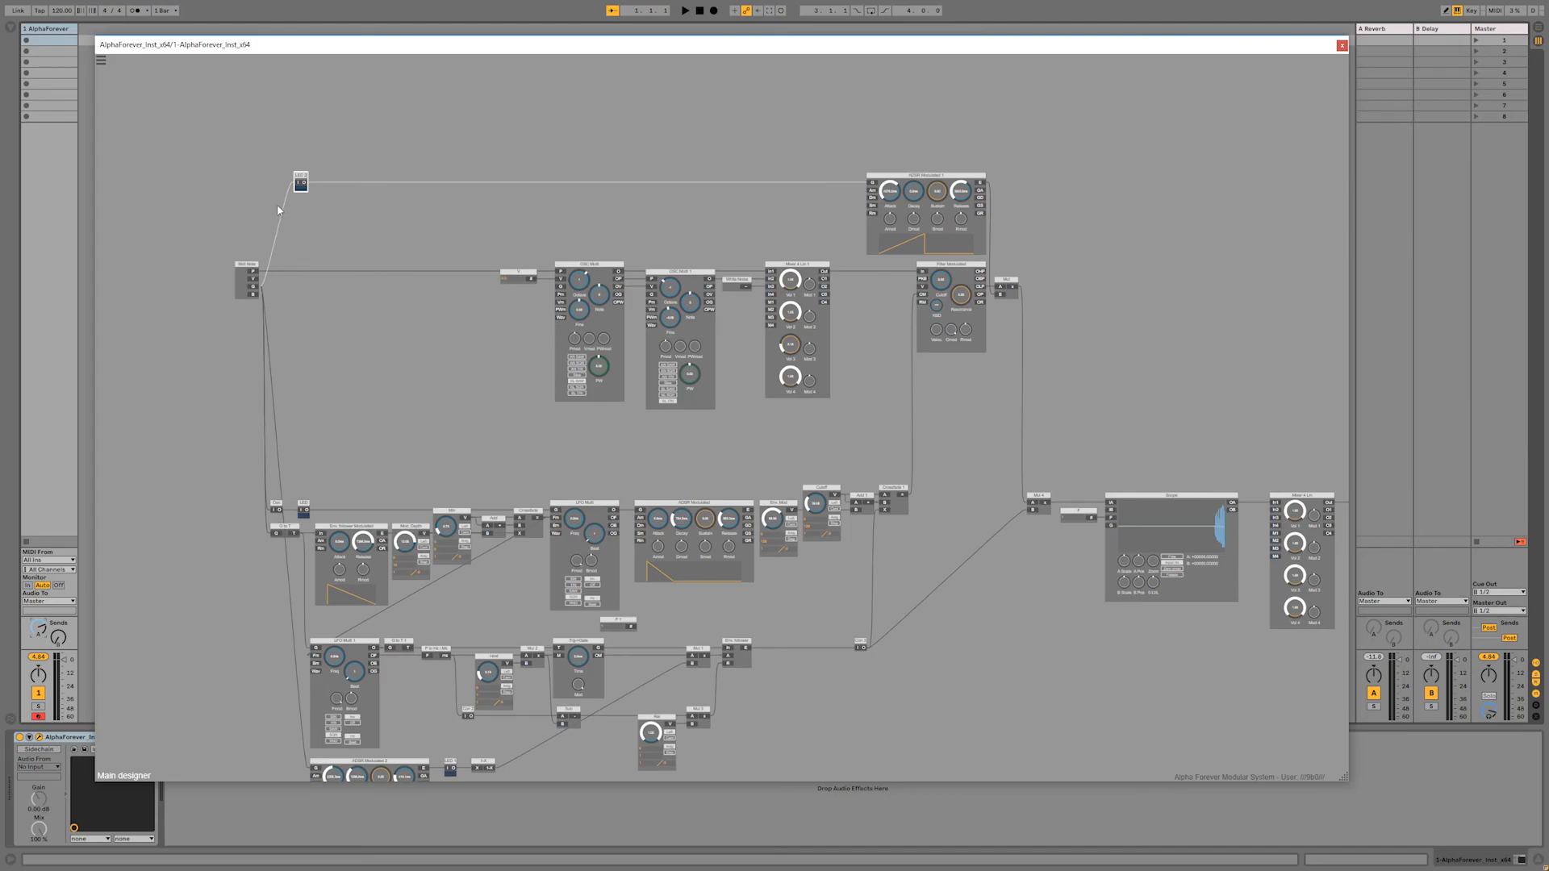
{"action": "left_click", "coordinate": [275, 502], "text": "shift"}
{"action": "key", "text": "l"}
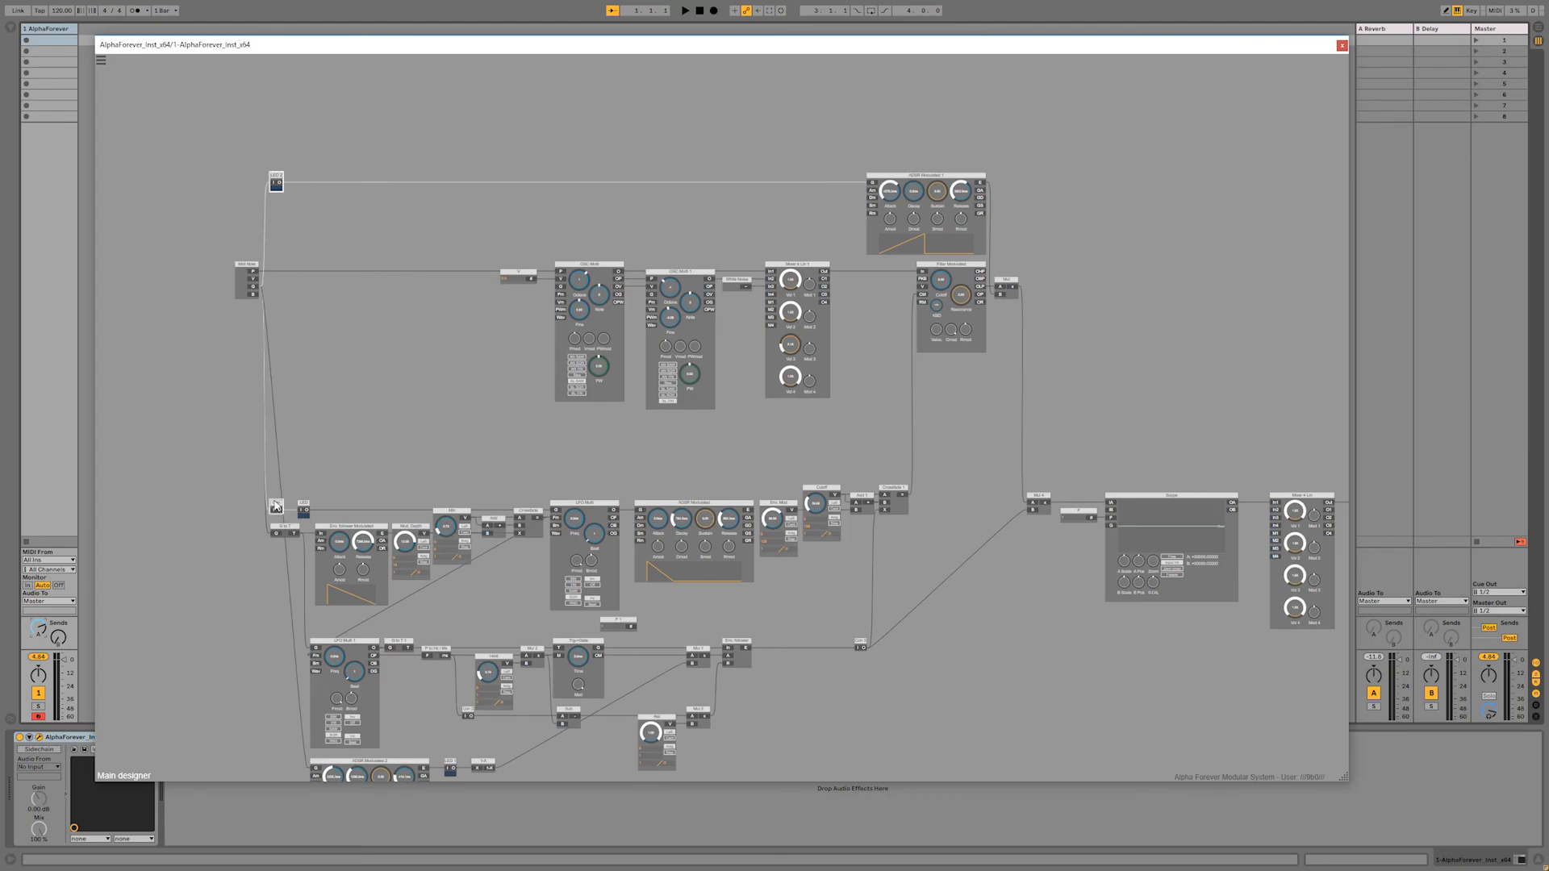
{"action": "left_click", "coordinate": [324, 341]}
Step: Insert a Con module on the lowest ADSR Modulated's gate input wire and left-align it with the Con module above
{"action": "scroll", "coordinate": [344, 459], "scroll_direction": "down", "scroll_amount": 2}
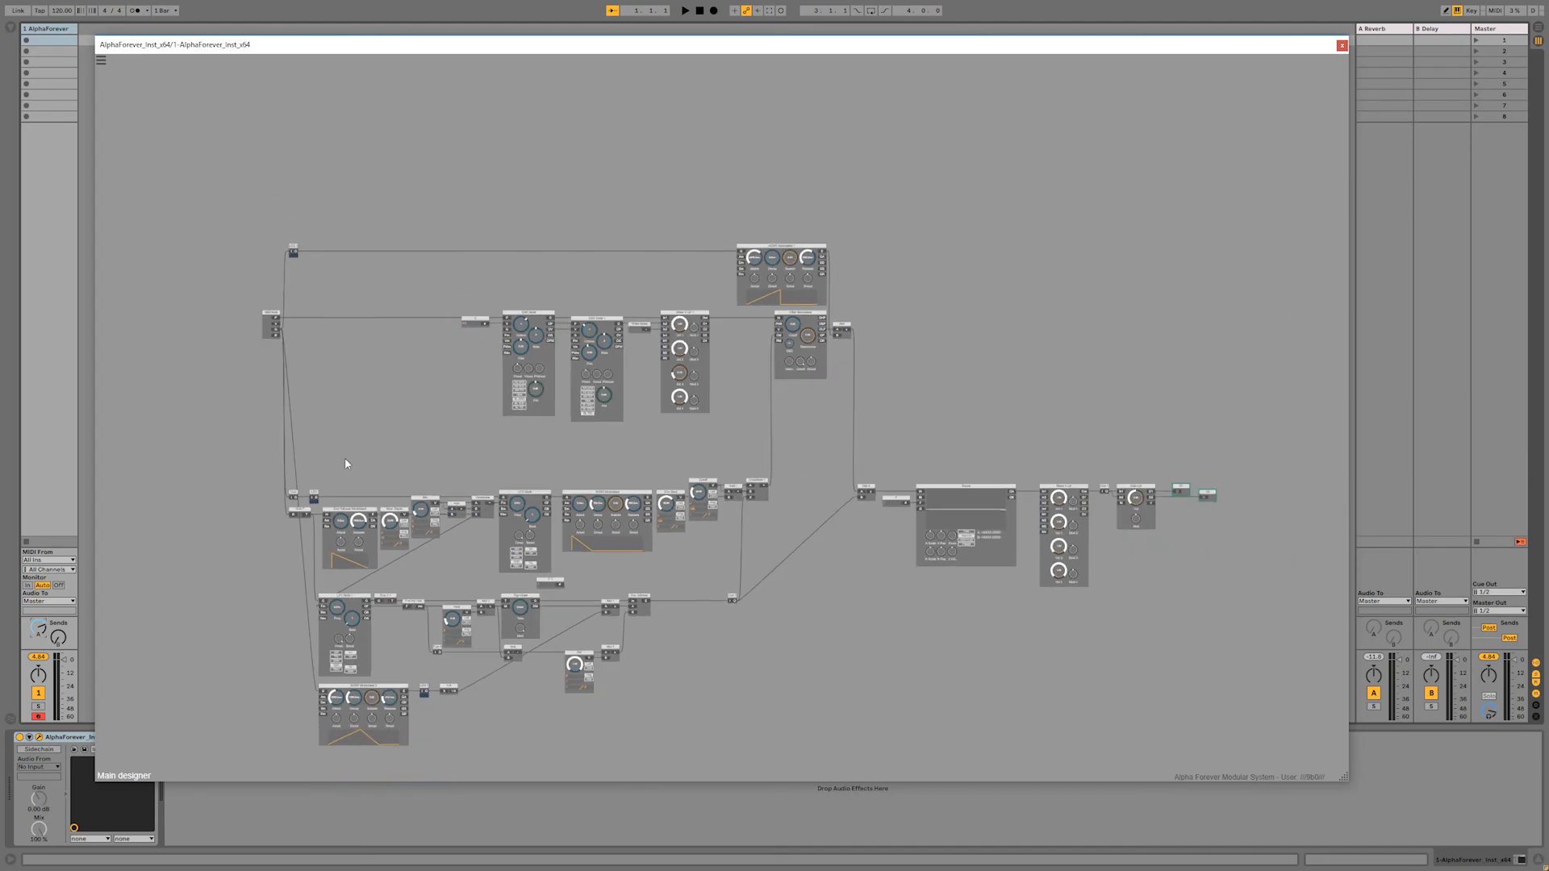
{"action": "left_click", "coordinate": [324, 698]}
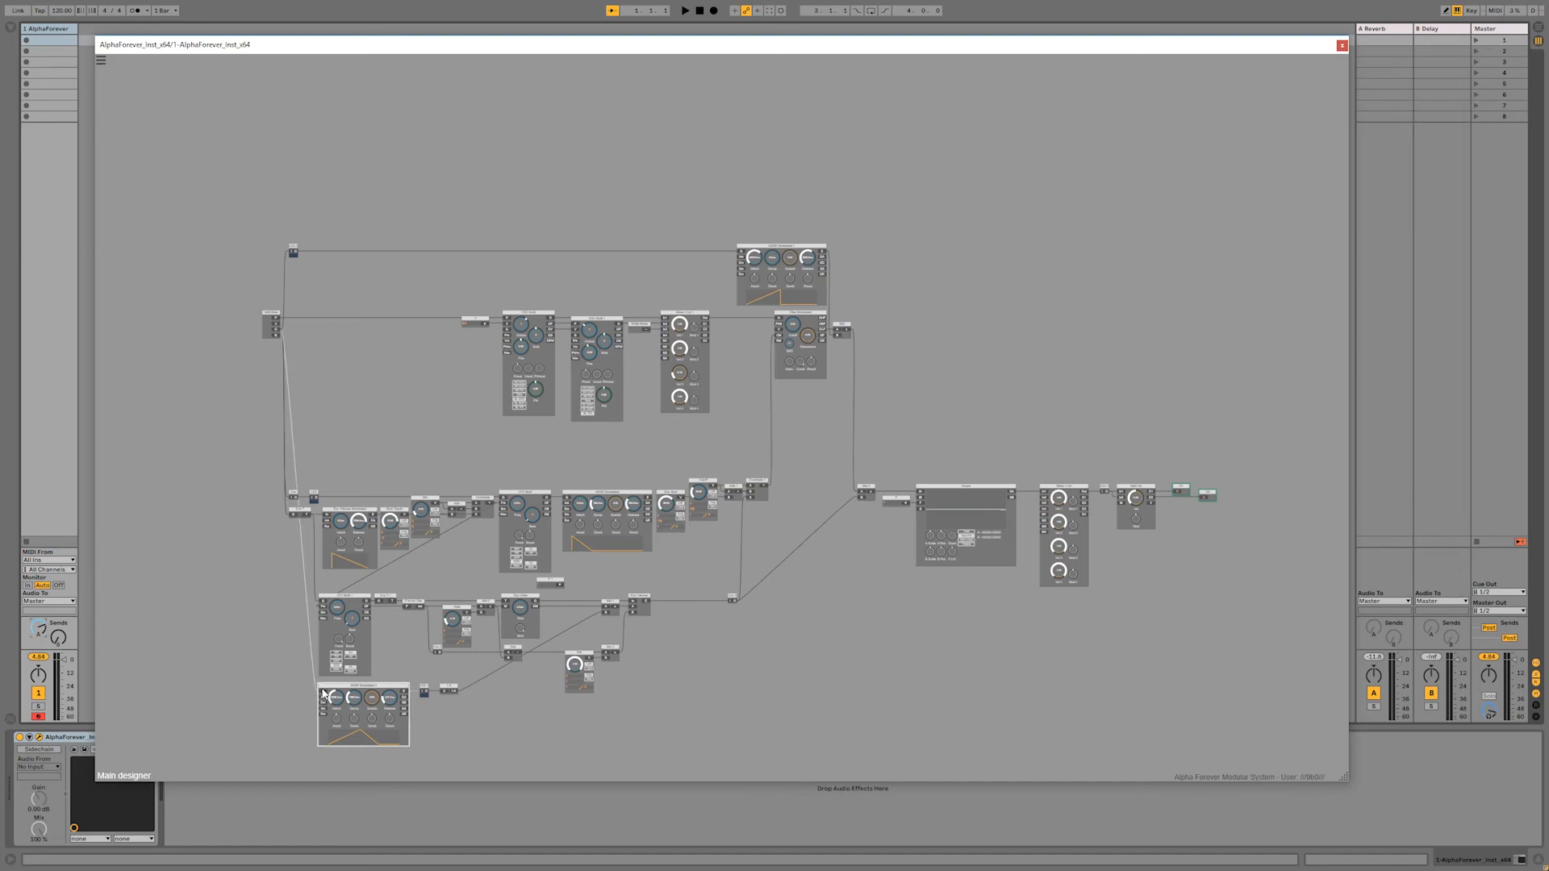
{"action": "right_click", "coordinate": [322, 694]}
{"action": "mouse_move", "coordinate": [366, 699]}
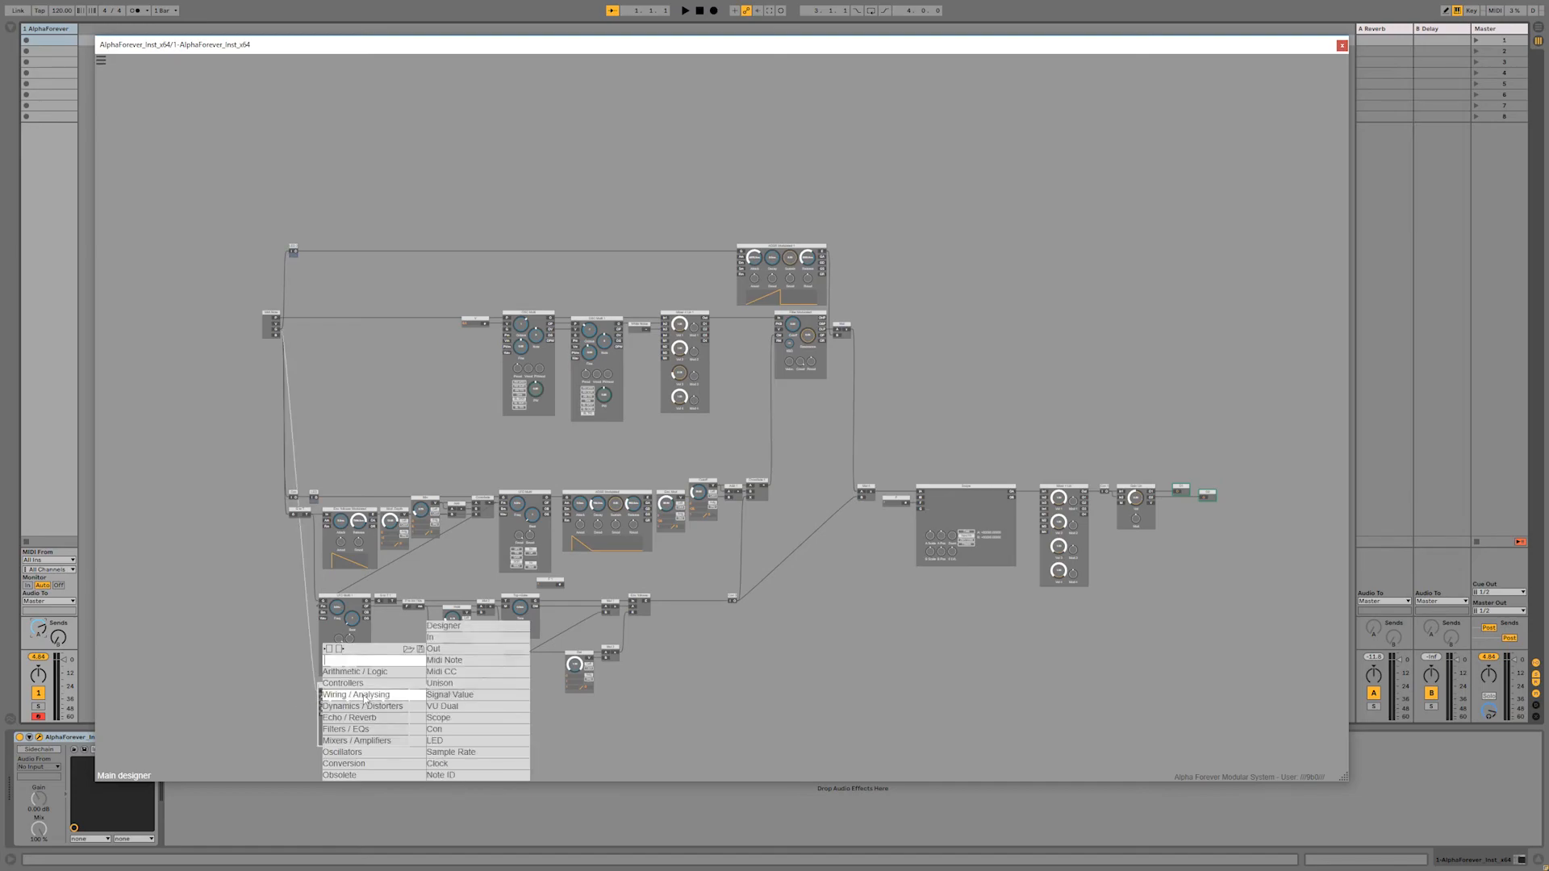
{"action": "left_click", "coordinate": [445, 729]}
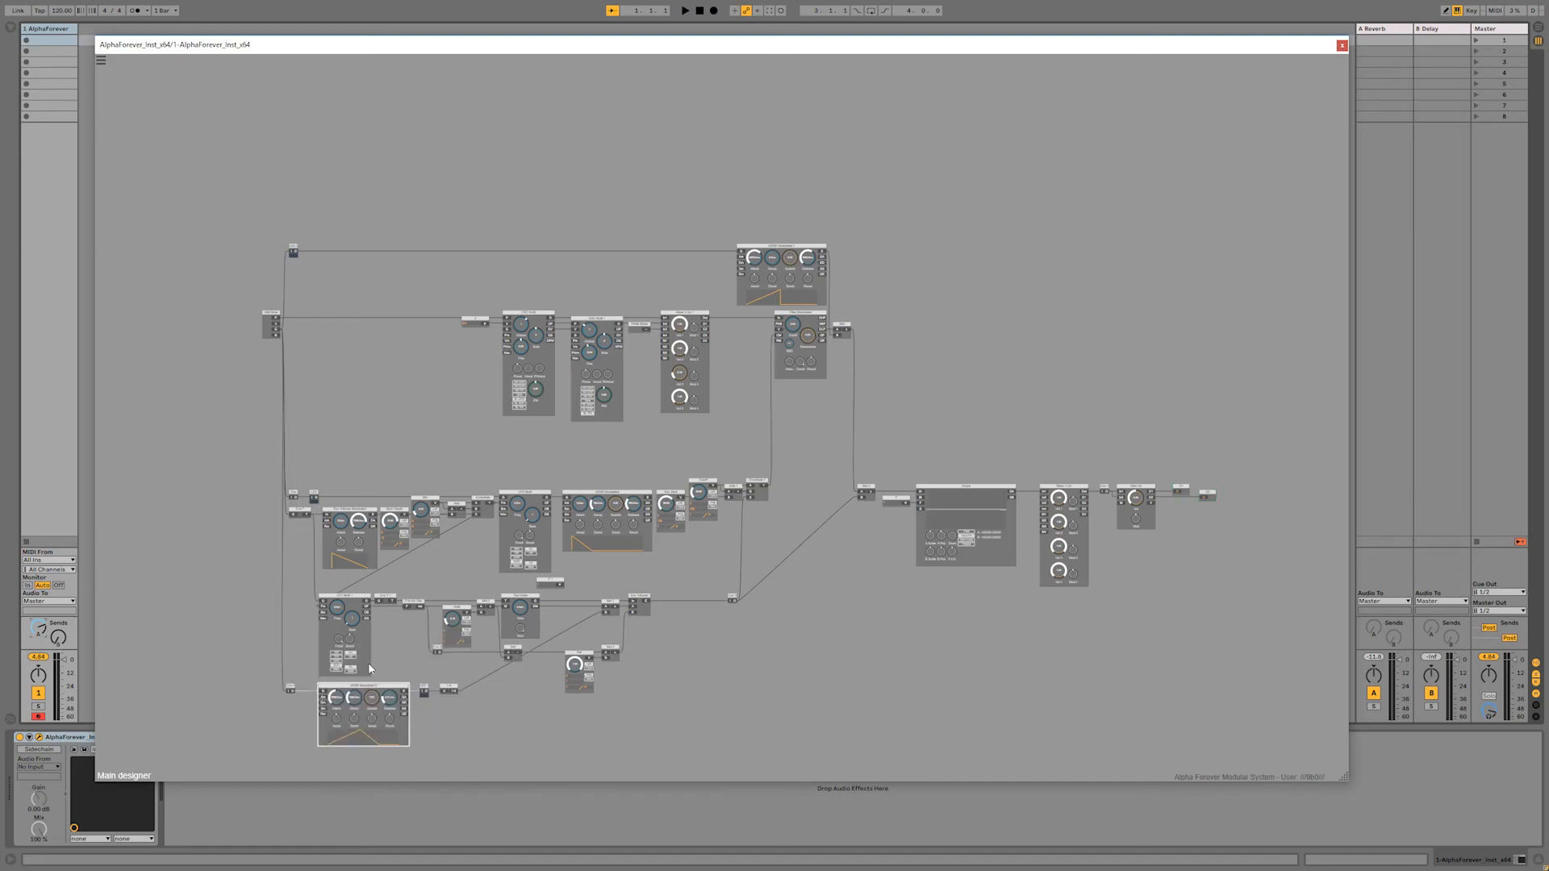
{"action": "left_click", "coordinate": [293, 495]}
{"action": "left_click", "coordinate": [292, 687], "text": "shift"}
{"action": "left_click", "coordinate": [270, 615]}
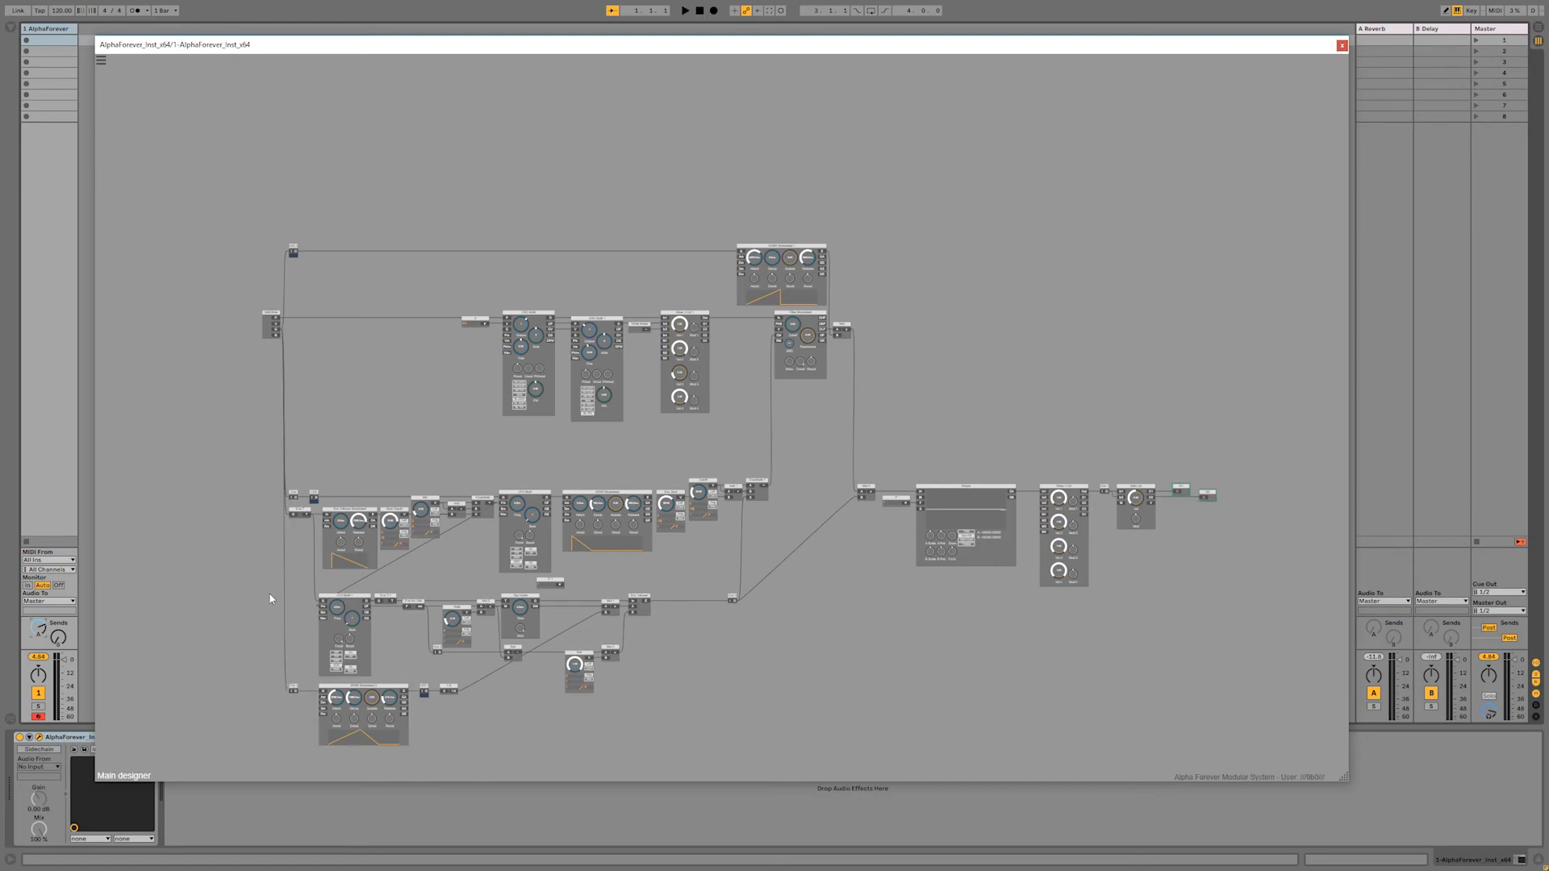
Step: Move the MIDI note, oscillator, mixer, filter and upper ADSR modules down as a row, closer to the modulation rows
{"action": "left_click_drag", "start_coordinate": [775, 692], "coordinate": [771, 597]}
{"action": "scroll", "coordinate": [770, 597], "scroll_direction": "up", "scroll_amount": 1}
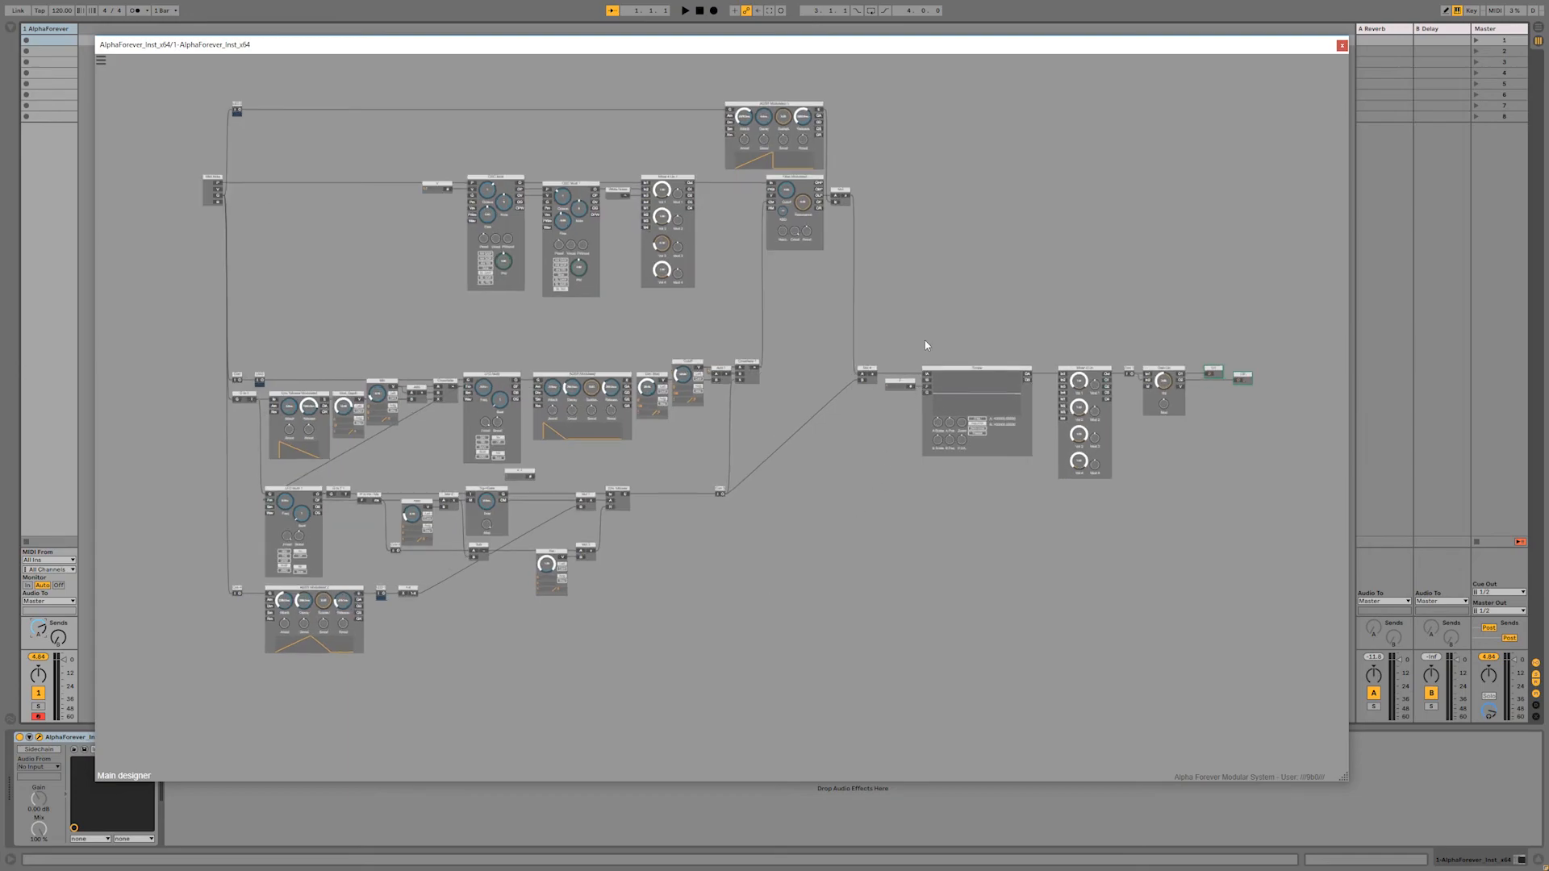
{"action": "left_click_drag", "start_coordinate": [812, 505], "coordinate": [824, 551]}
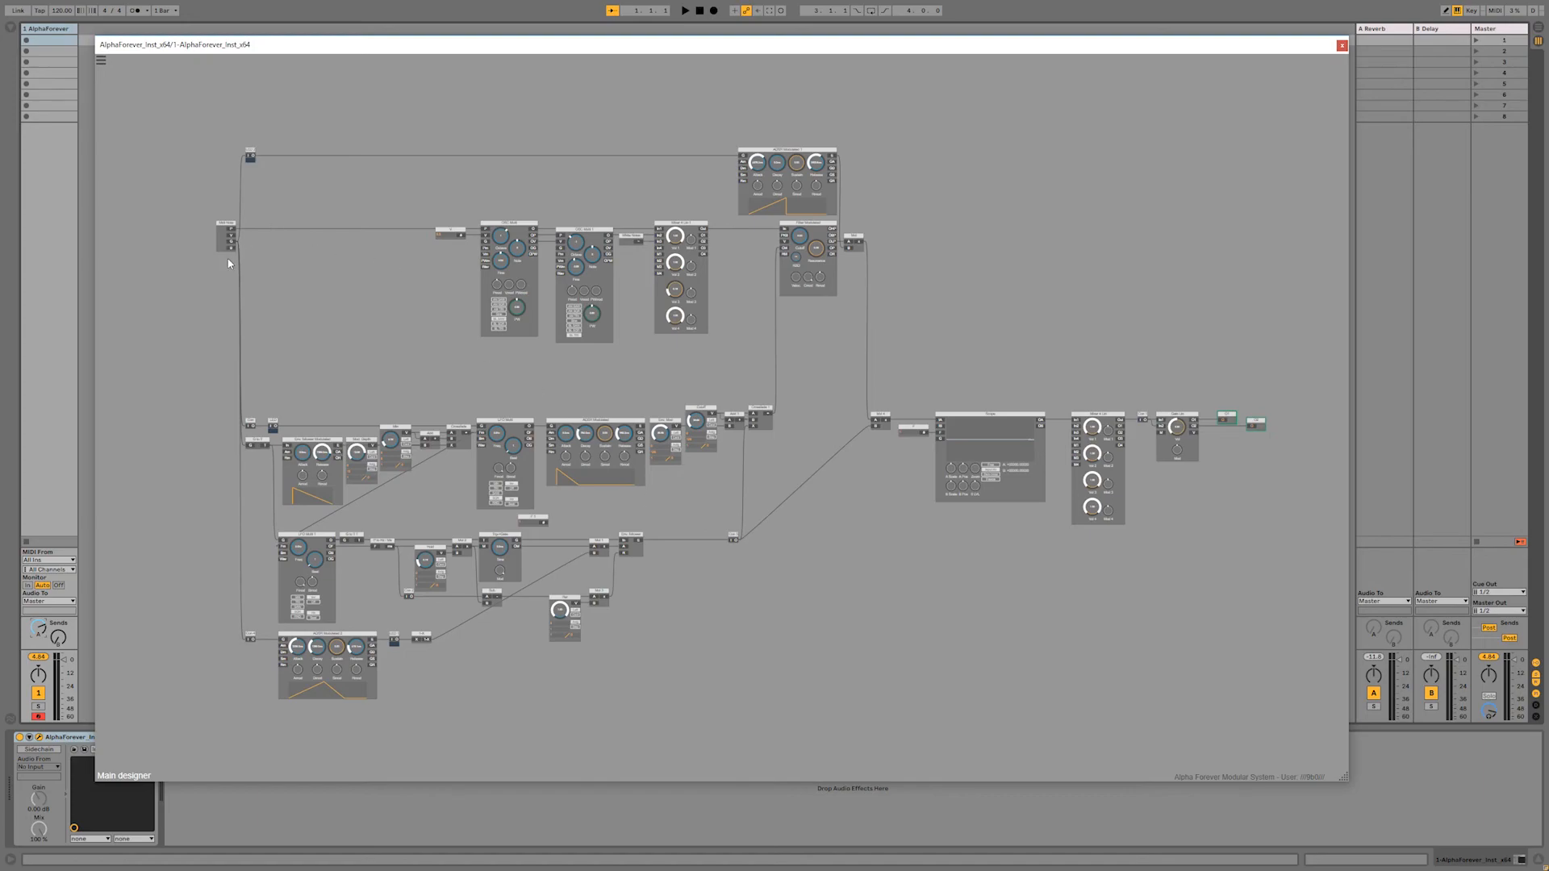
{"action": "scroll", "coordinate": [375, 351], "scroll_direction": "up", "scroll_amount": 2}
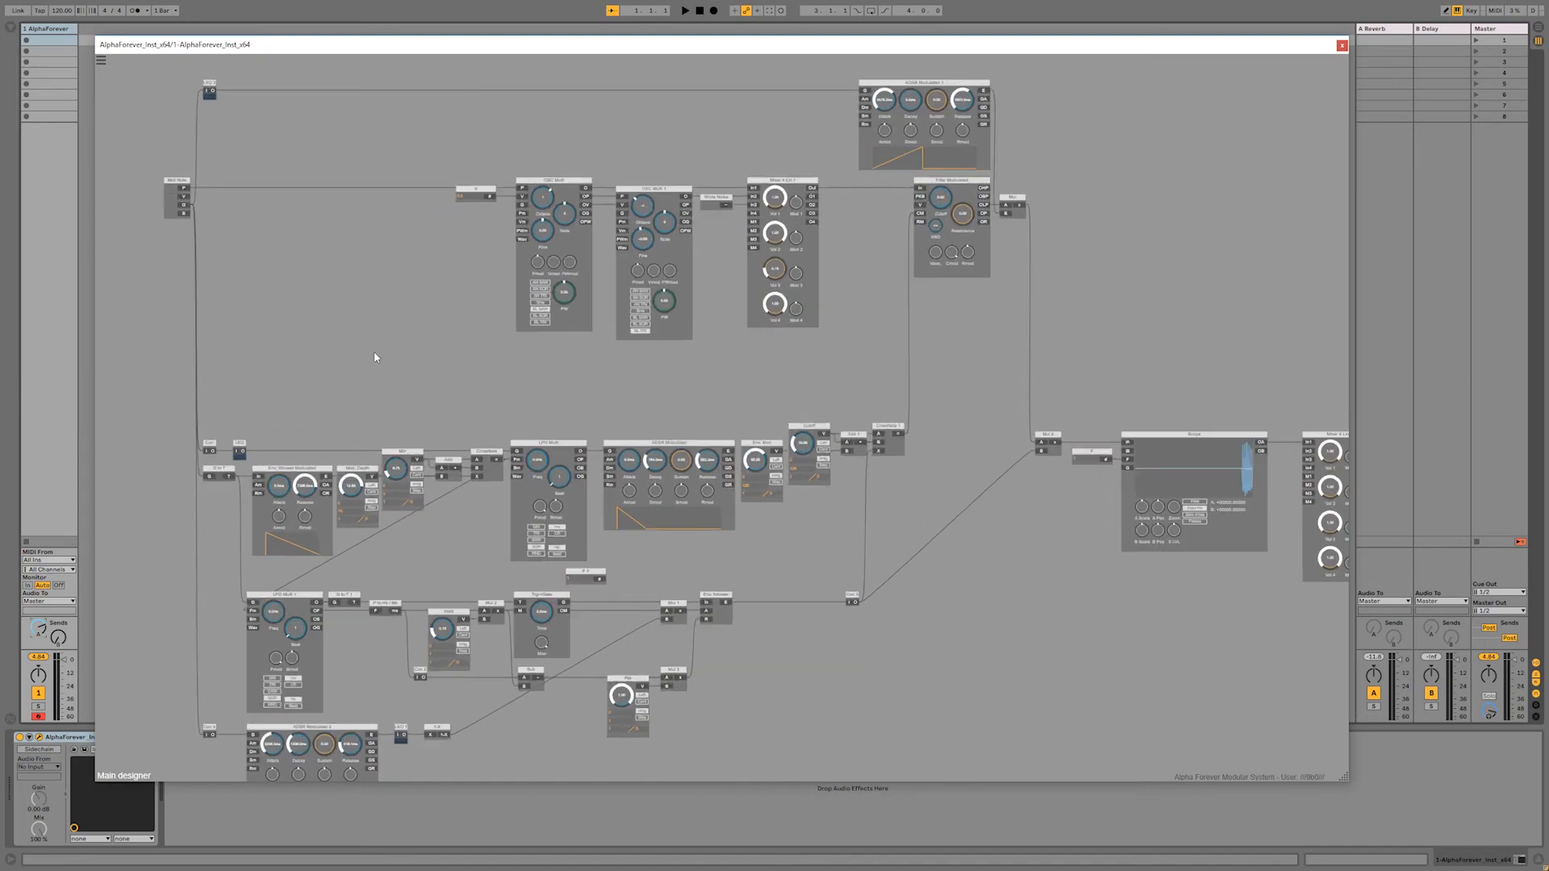
{"action": "scroll", "coordinate": [415, 296], "scroll_direction": "down", "scroll_amount": 3}
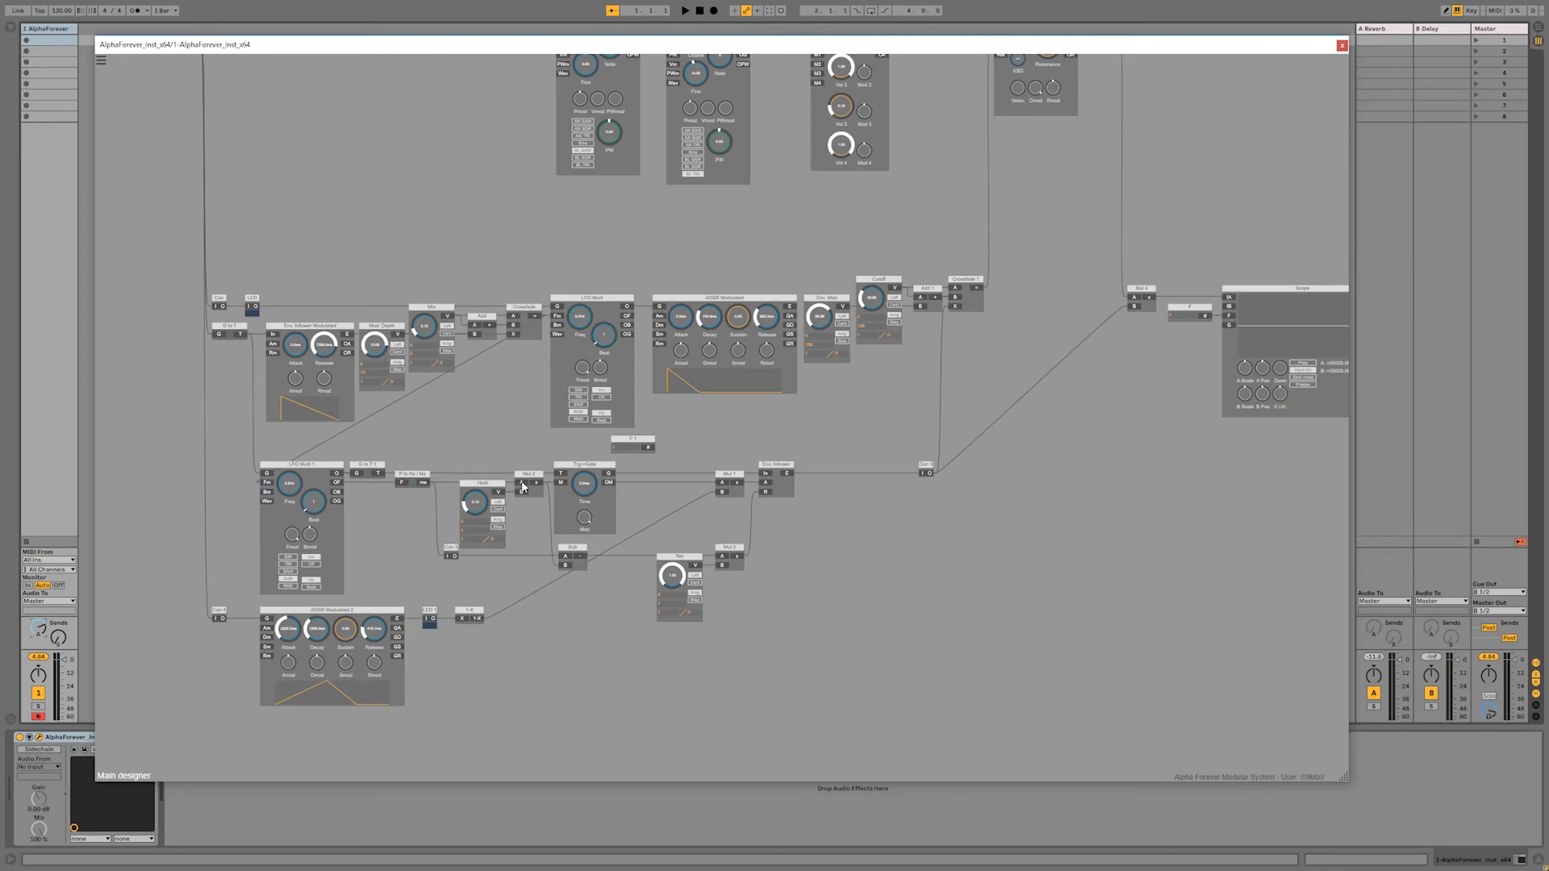
{"action": "scroll", "coordinate": [916, 547], "scroll_direction": "down", "scroll_amount": 5}
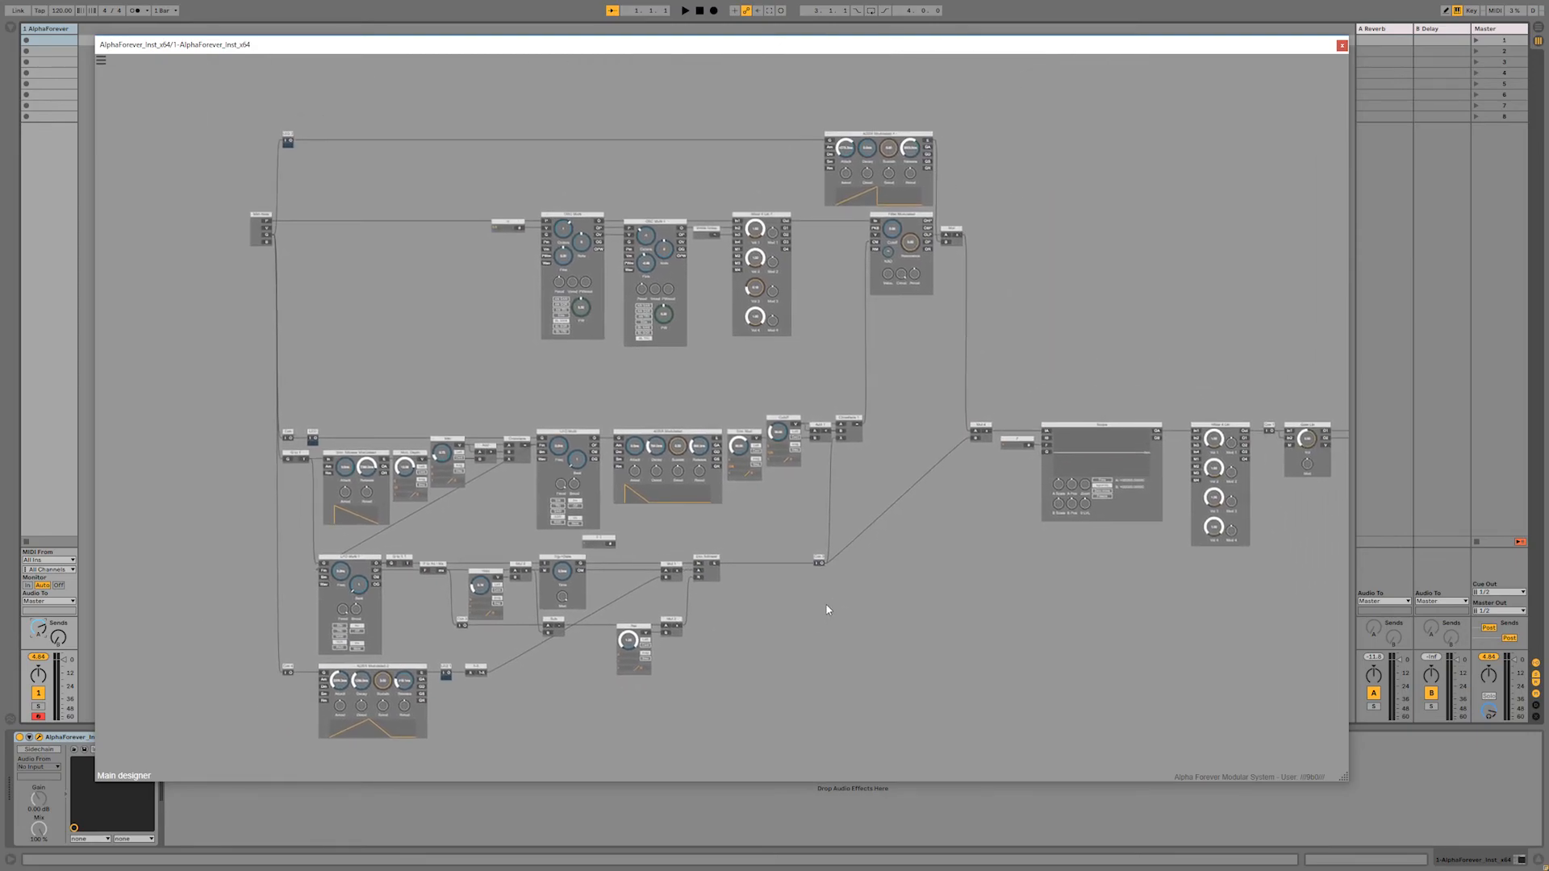
{"action": "left_click_drag", "start_coordinate": [249, 121], "coordinate": [1026, 345]}
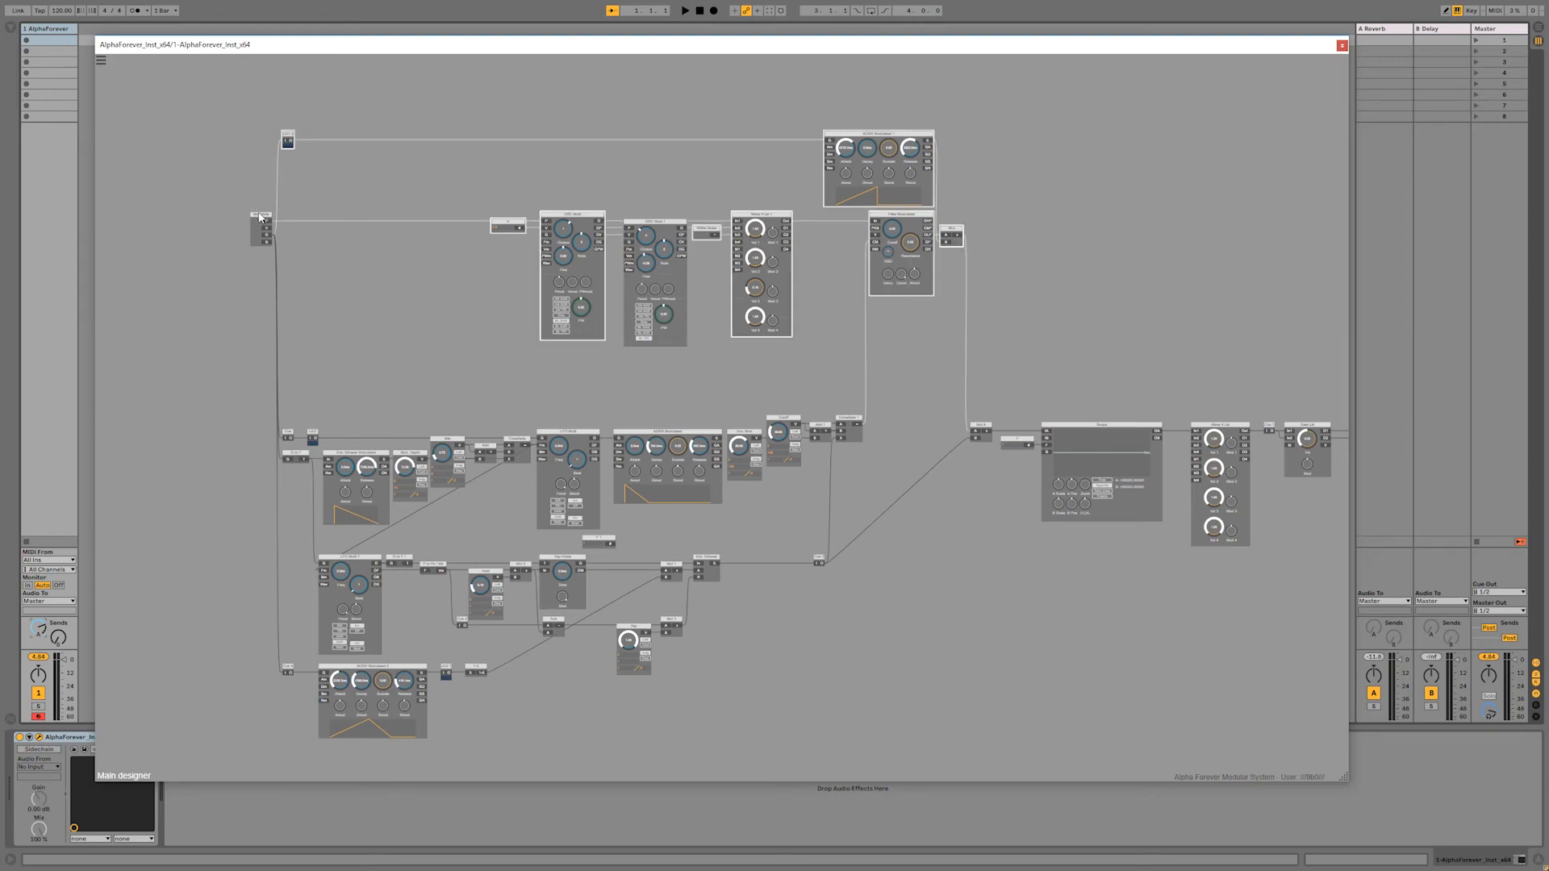
{"action": "left_click_drag", "start_coordinate": [259, 217], "coordinate": [261, 285]}
{"action": "left_click", "coordinate": [580, 165]}
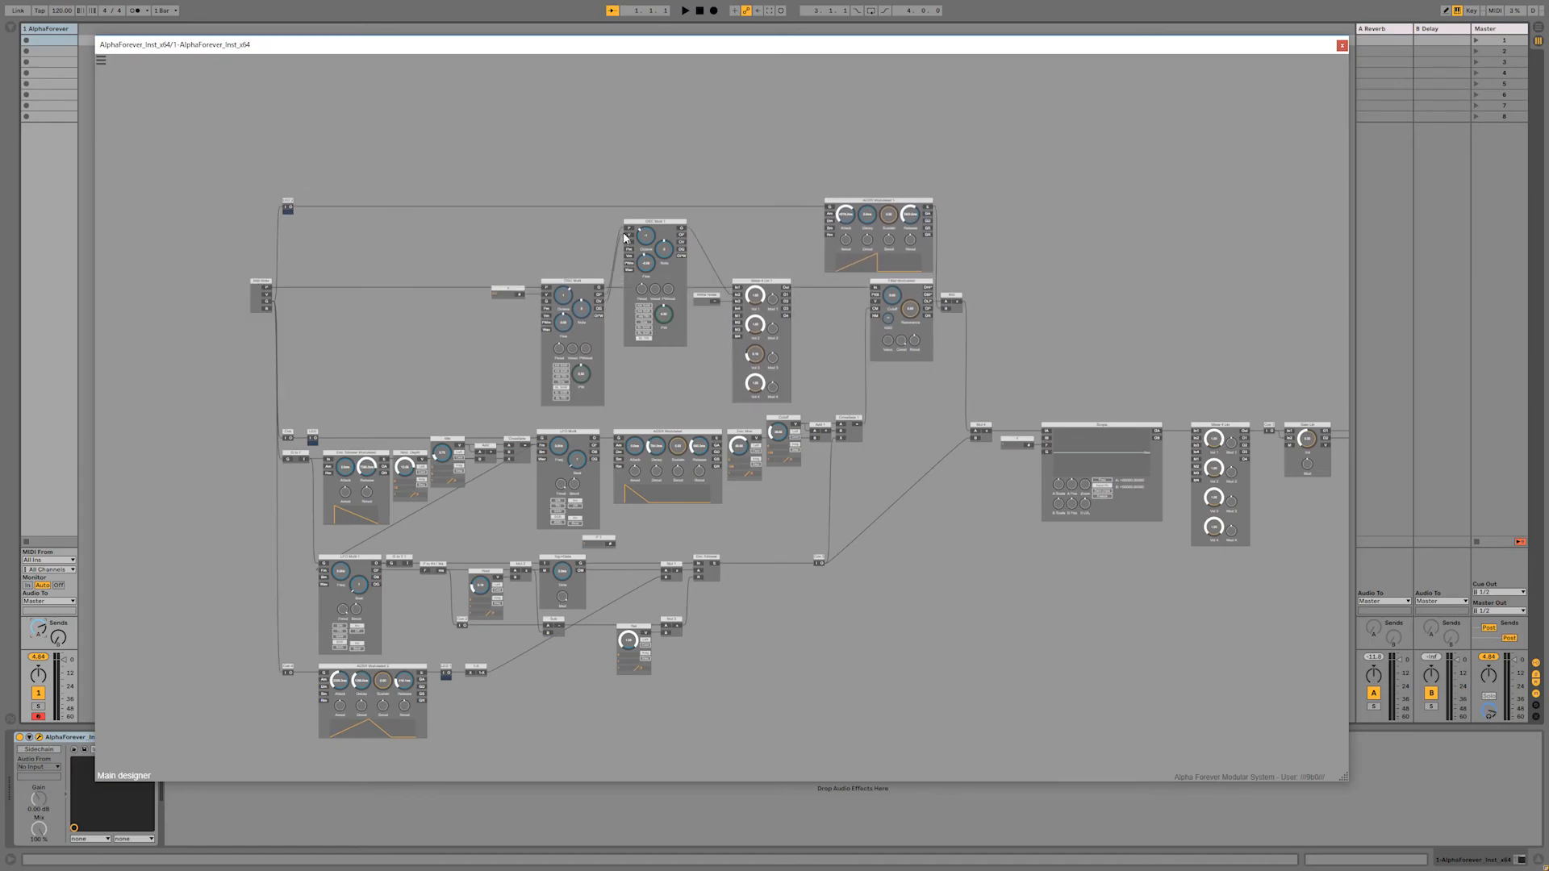
{"action": "left_click_drag", "start_coordinate": [631, 222], "coordinate": [631, 288]}
Step: Load the saved selection Combo_LFO_Modulator.txt into the empty area below the Scope
{"action": "left_click_drag", "start_coordinate": [704, 243], "coordinate": [602, 200]}
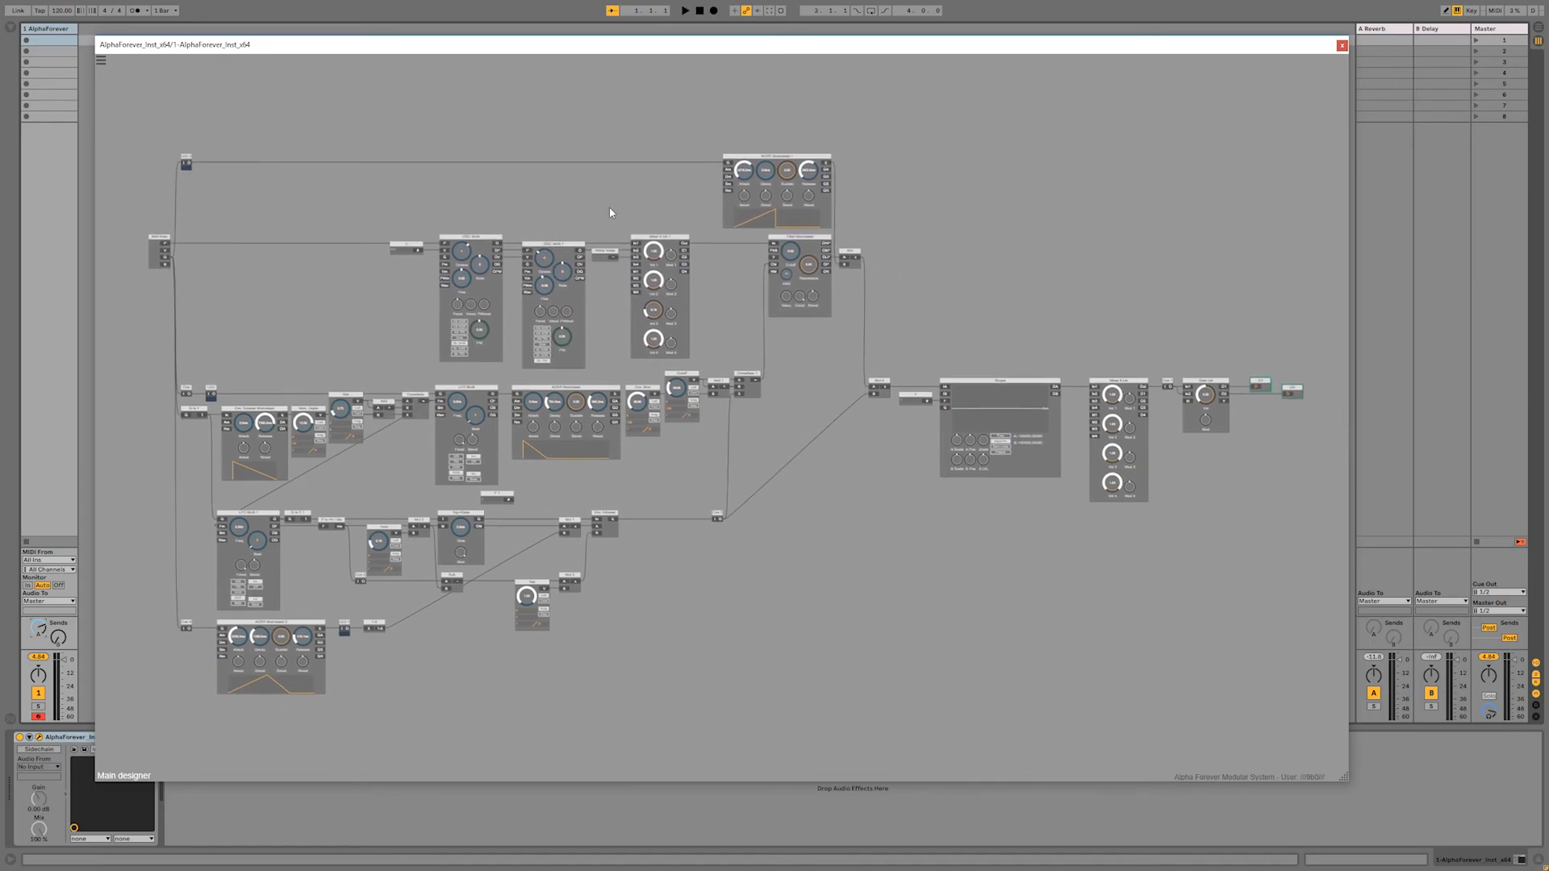
{"action": "scroll", "coordinate": [898, 302], "scroll_direction": "down", "scroll_amount": 1}
{"action": "left_click_drag", "start_coordinate": [898, 301], "coordinate": [928, 304]}
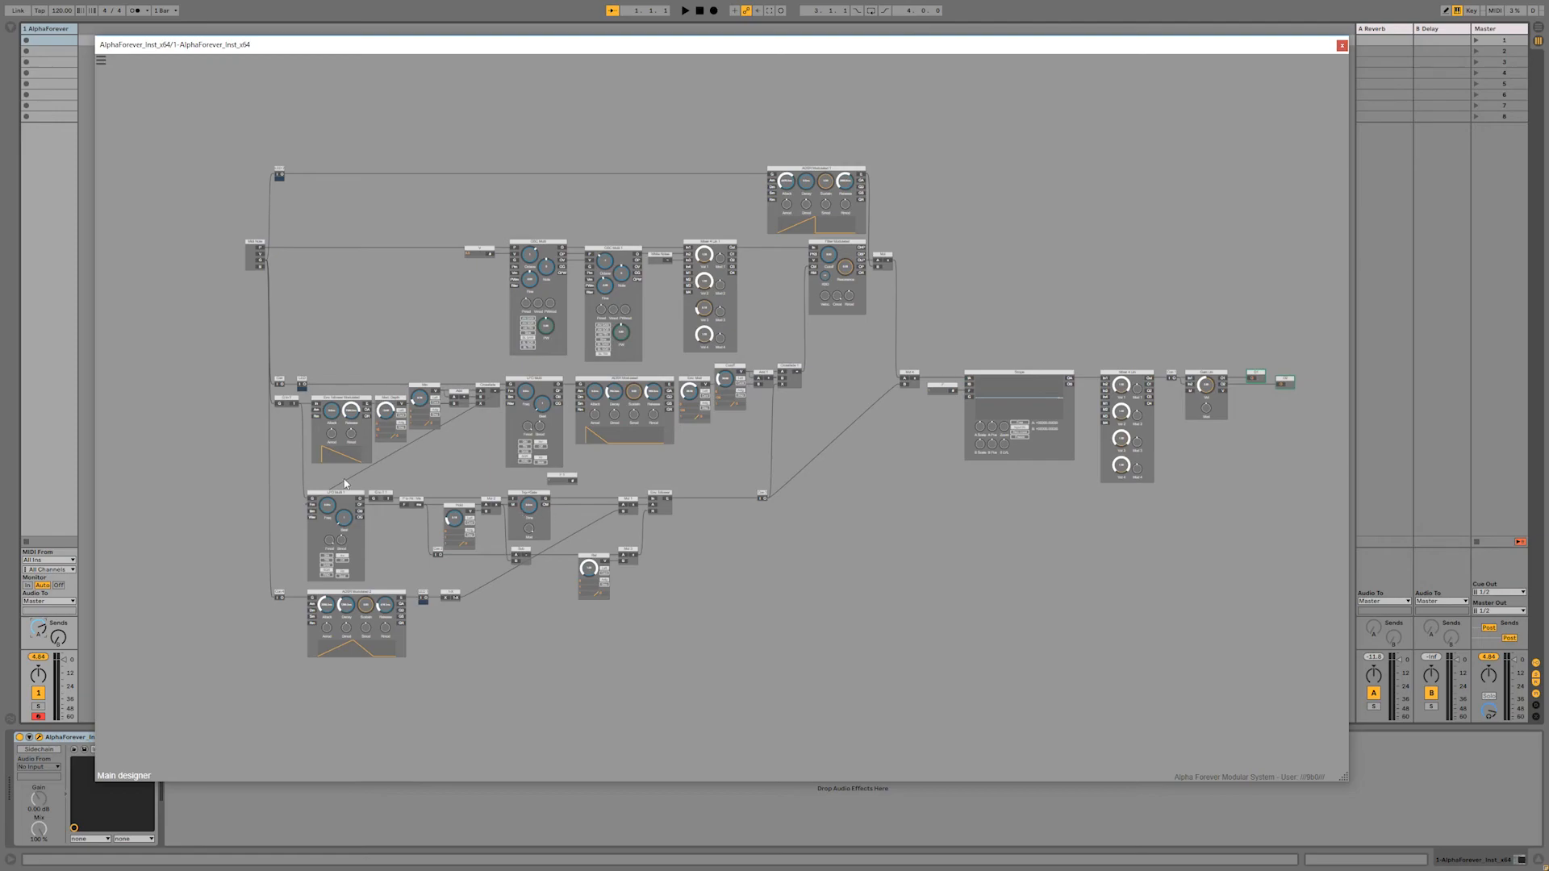
{"action": "right_click", "coordinate": [831, 501]}
{"action": "left_click", "coordinate": [930, 509]}
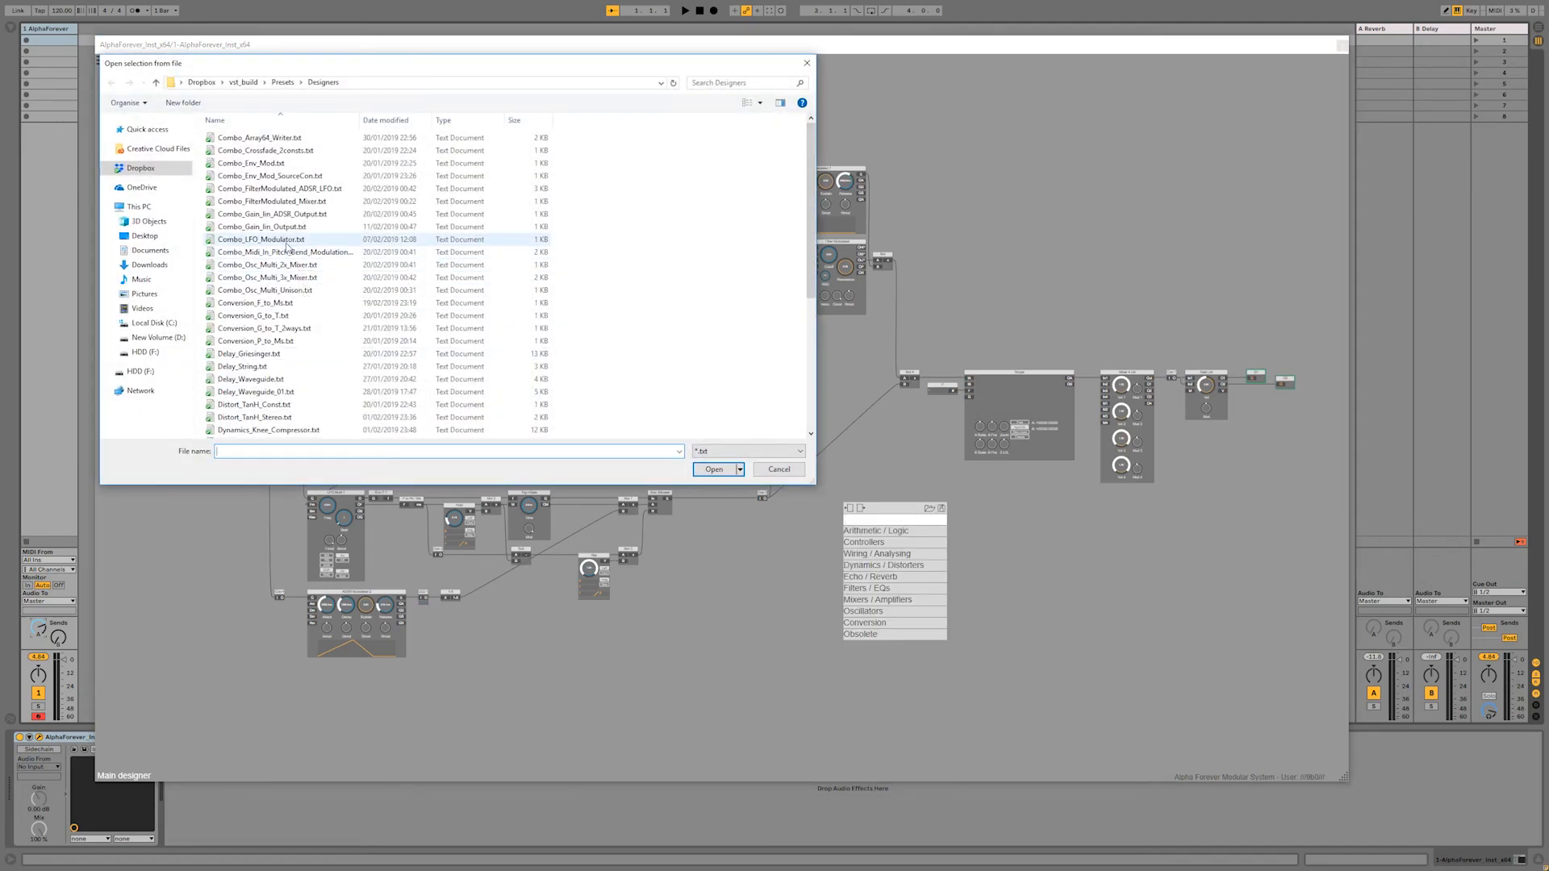
{"action": "left_click", "coordinate": [286, 242]}
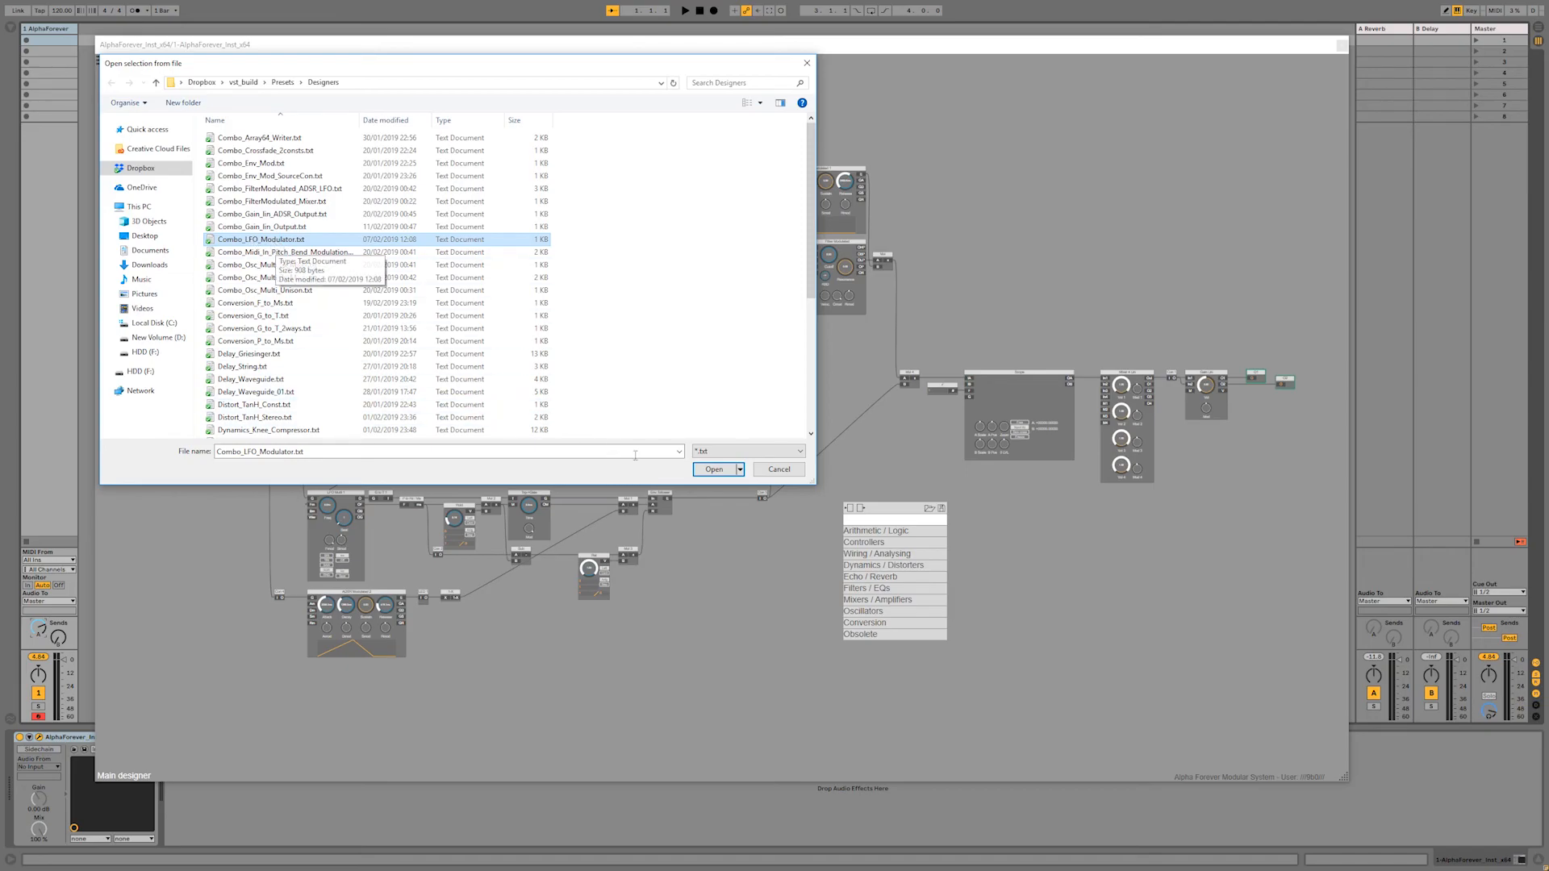
{"action": "left_click", "coordinate": [713, 471]}
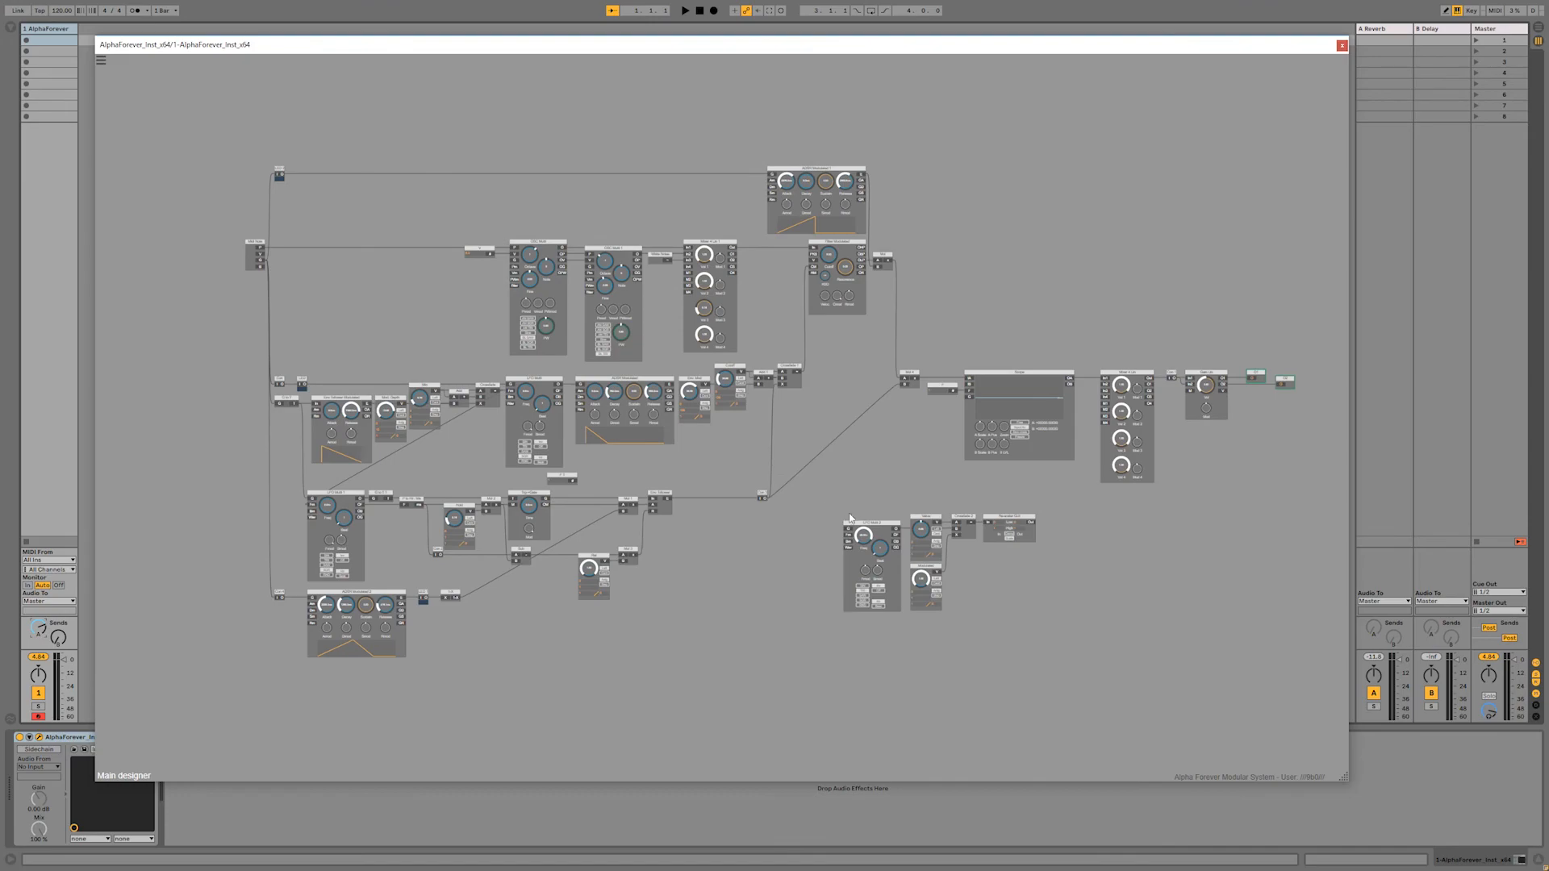
Step: Delete all the modules loaded from the LFO modulator preset
{"action": "scroll", "coordinate": [997, 556], "scroll_direction": "up", "scroll_amount": 3}
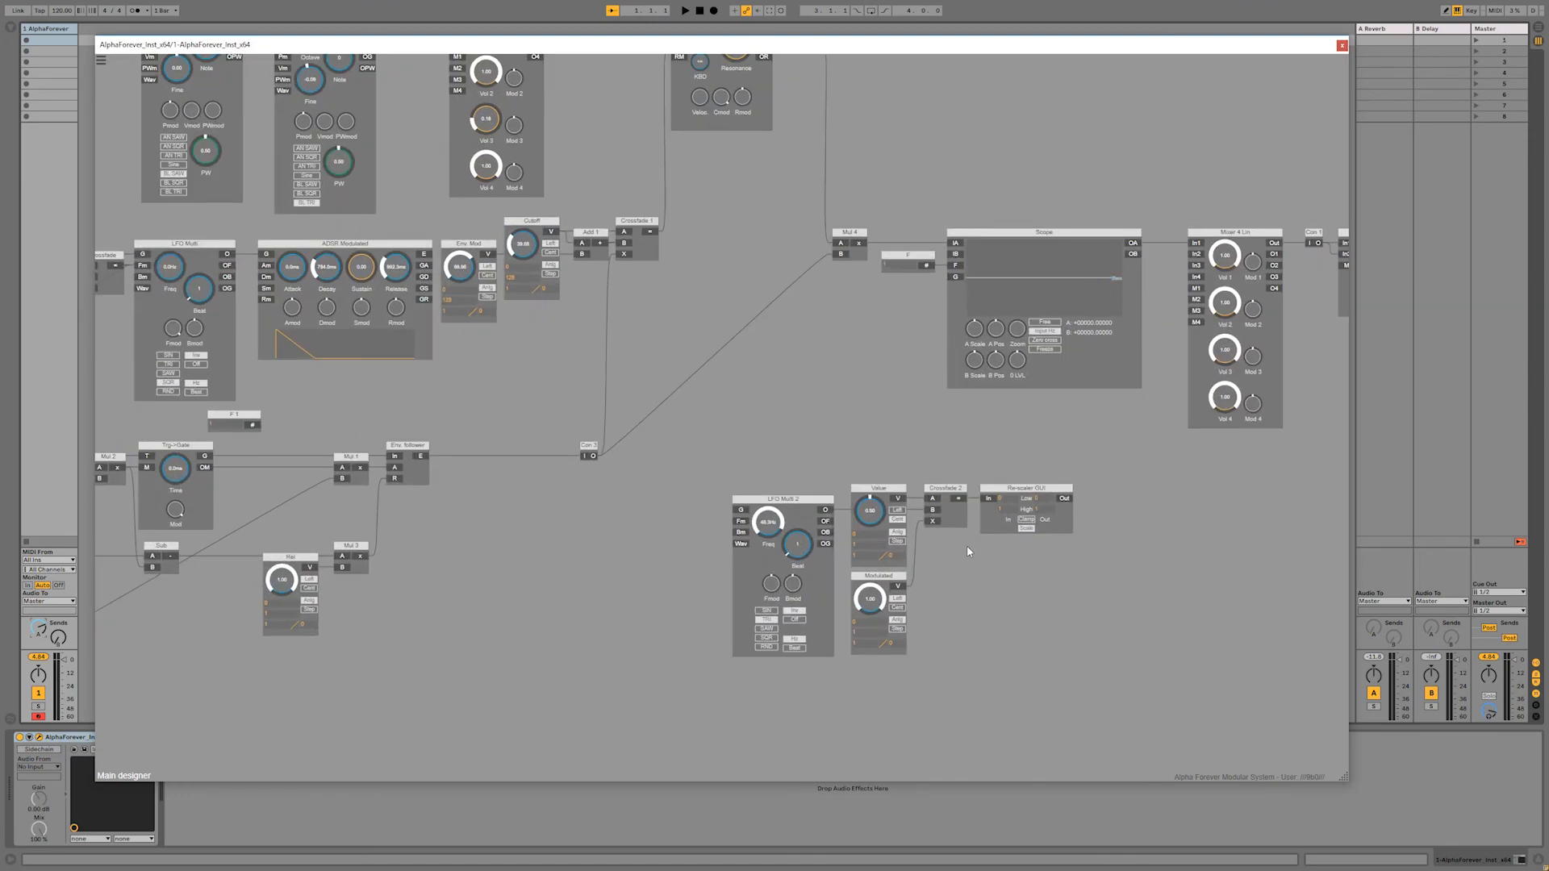
{"action": "left_click_drag", "start_coordinate": [721, 472], "coordinate": [1297, 658]}
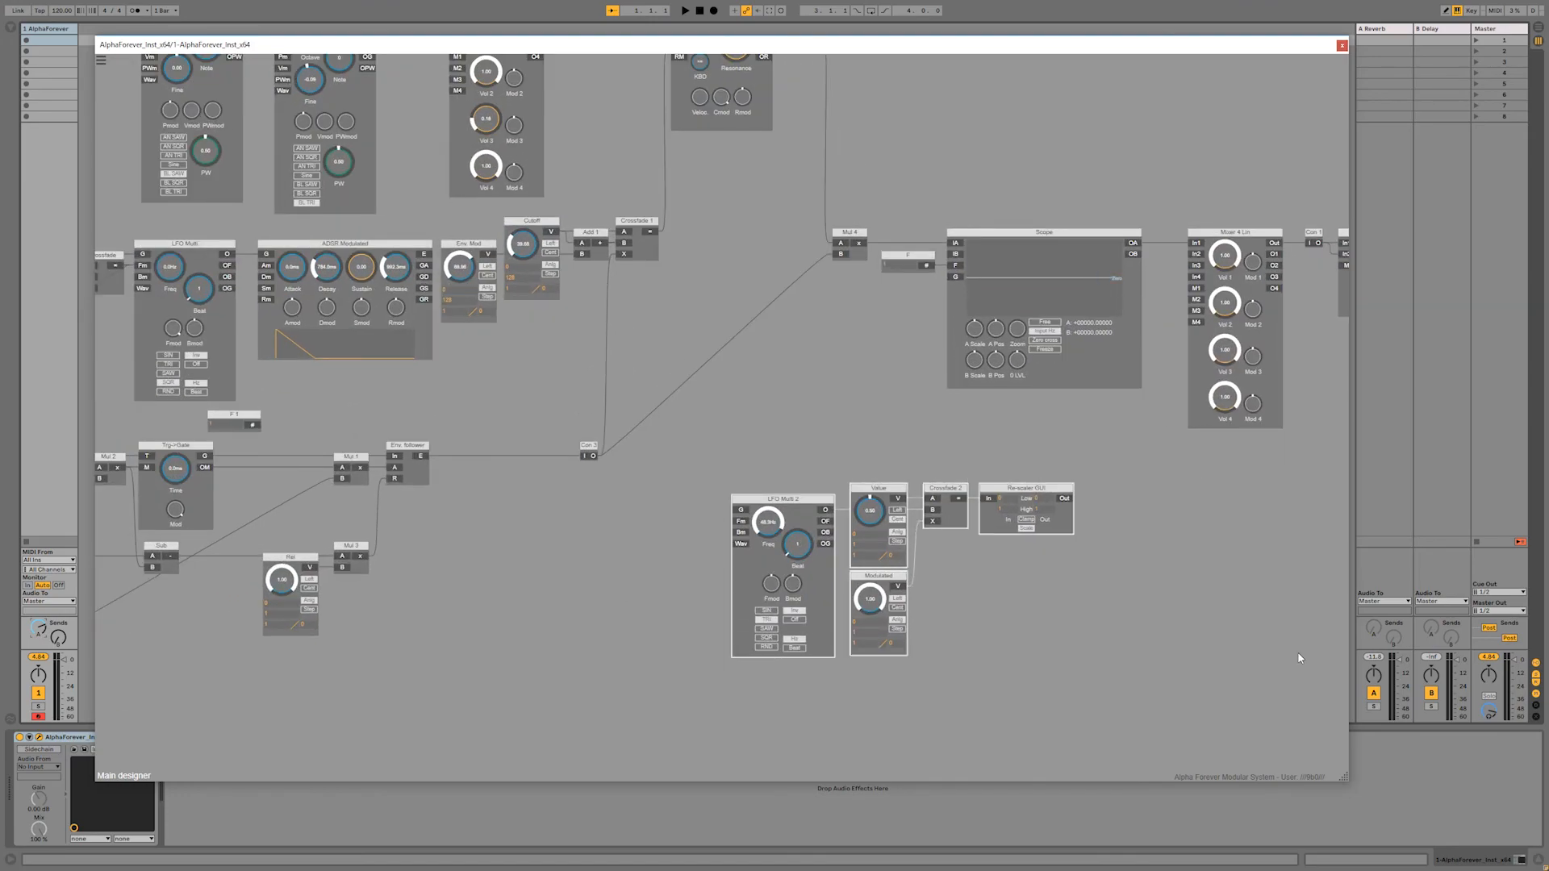
{"action": "key", "text": "Delete"}
Step: Load the saved selection Envelope_LFO_Polarizer.txt below the Scope and open its LFO_Polarizer designer
{"action": "right_click", "coordinate": [922, 537]}
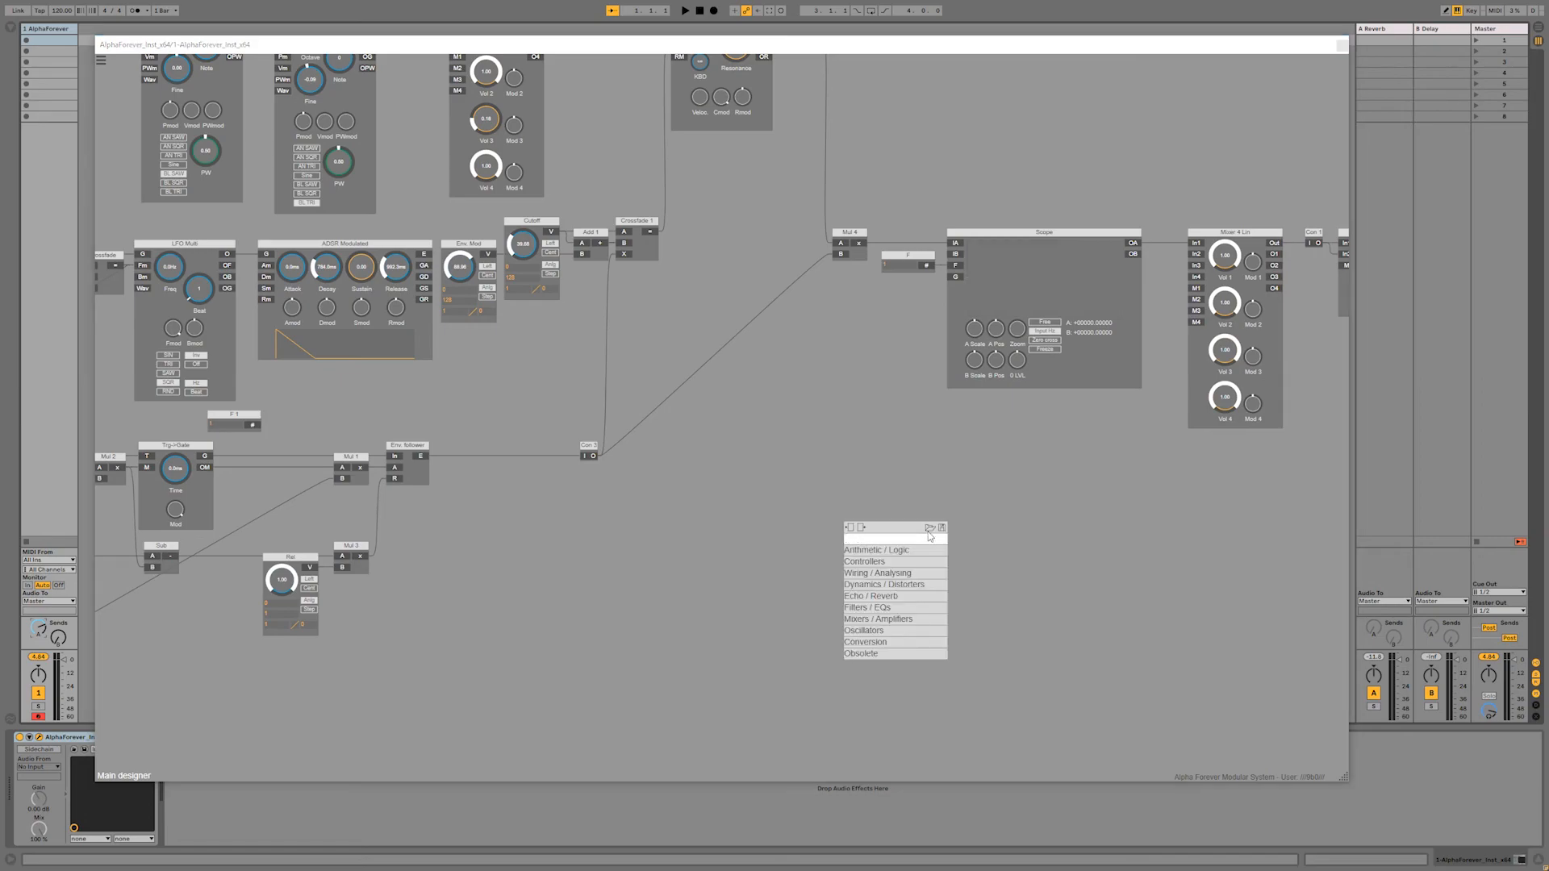
{"action": "left_click", "coordinate": [930, 528]}
{"action": "scroll", "coordinate": [294, 330], "scroll_direction": "down", "scroll_amount": 6}
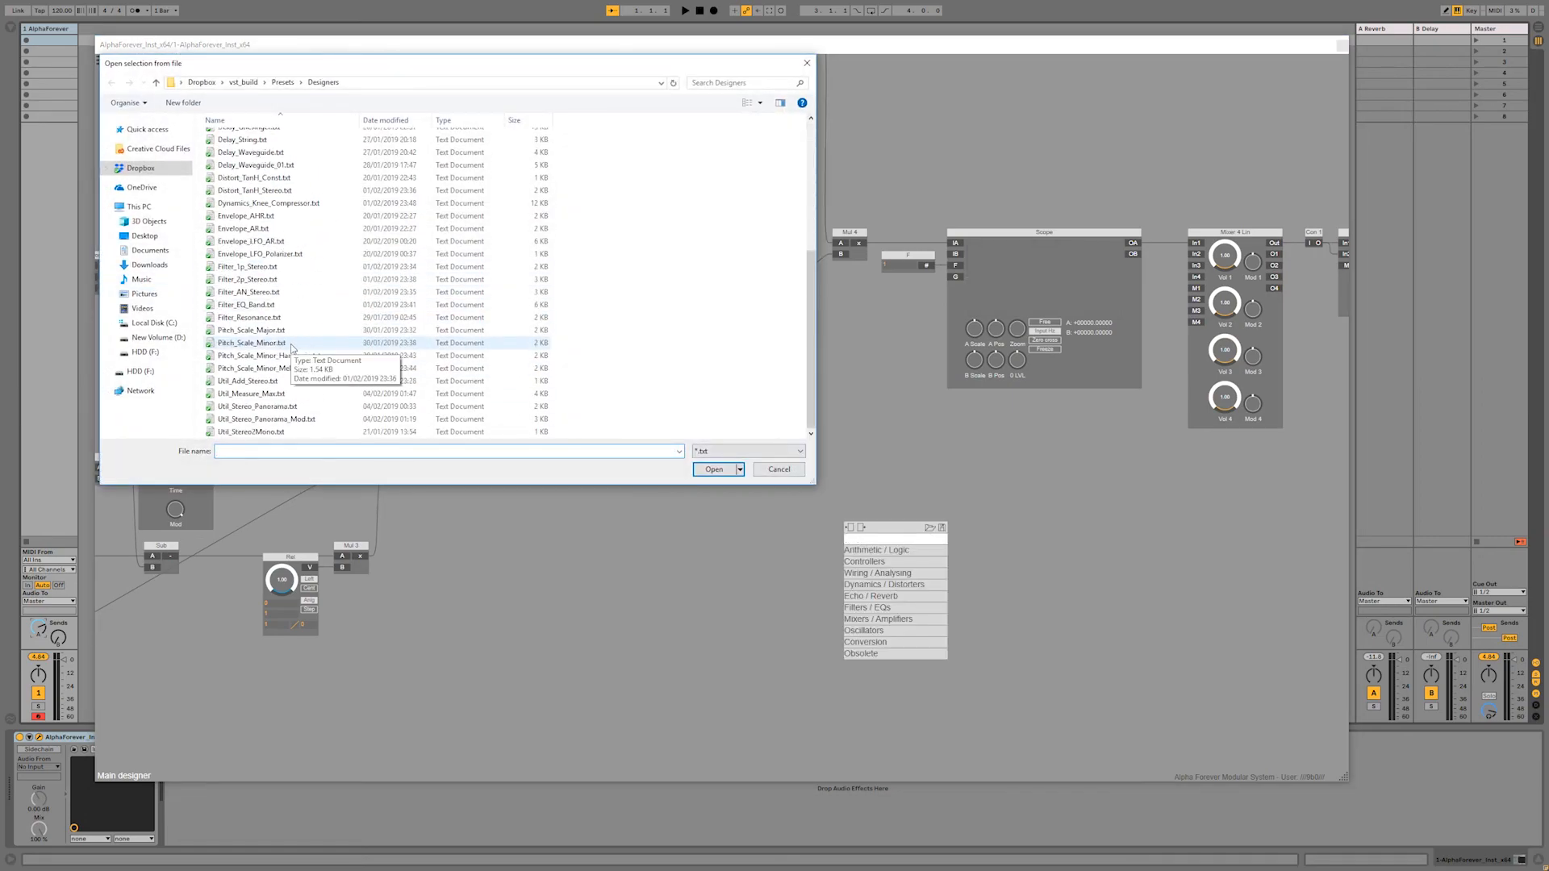
{"action": "double_click", "coordinate": [274, 254]}
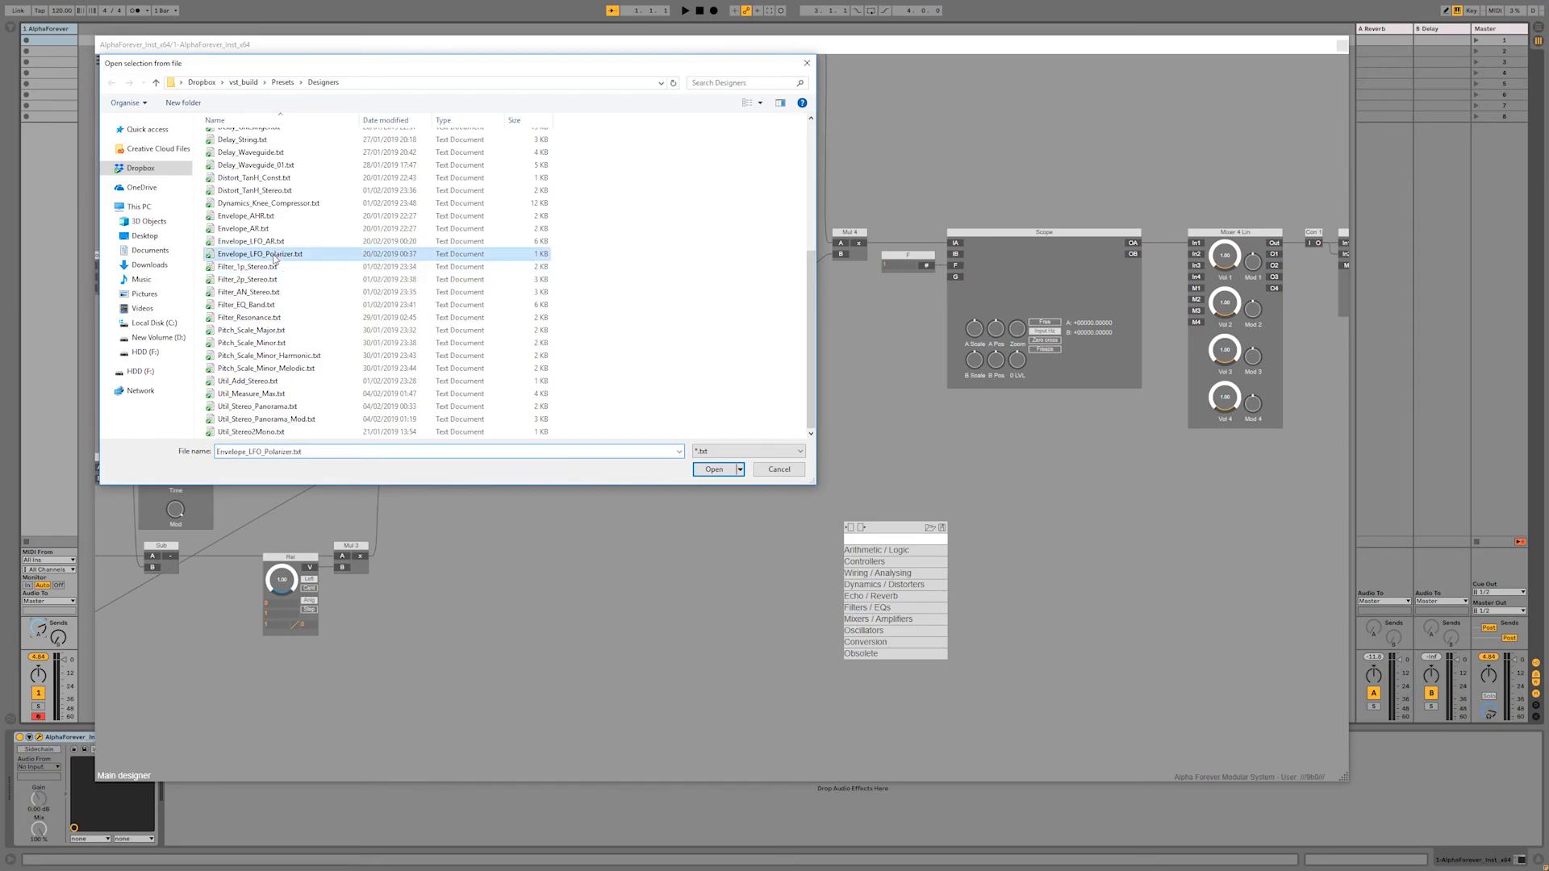
{"action": "double_click", "coordinate": [864, 548]}
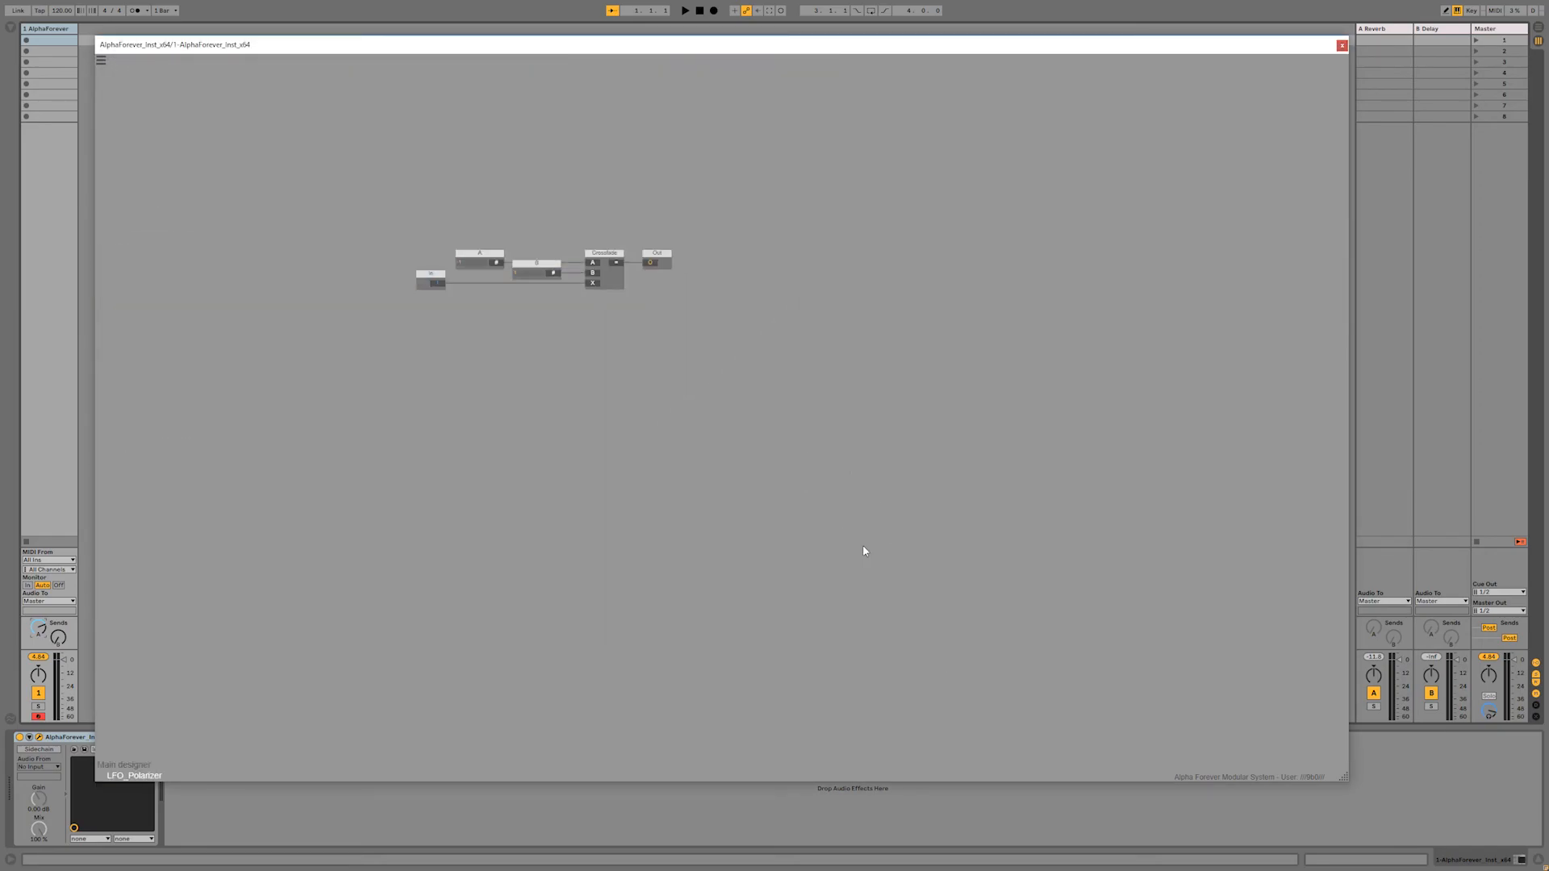
Step: Return to the main designer and delete the modules loaded from the LFO polarizer preset
{"action": "double_click", "coordinate": [705, 424]}
{"action": "key", "text": "Delete"}
Step: Load the saved selection Envelope_LFO_AR.txt into the empty area below the Scope and open its CustomLFO designer
{"action": "right_click", "coordinate": [732, 481]}
{"action": "left_click", "coordinate": [792, 465]}
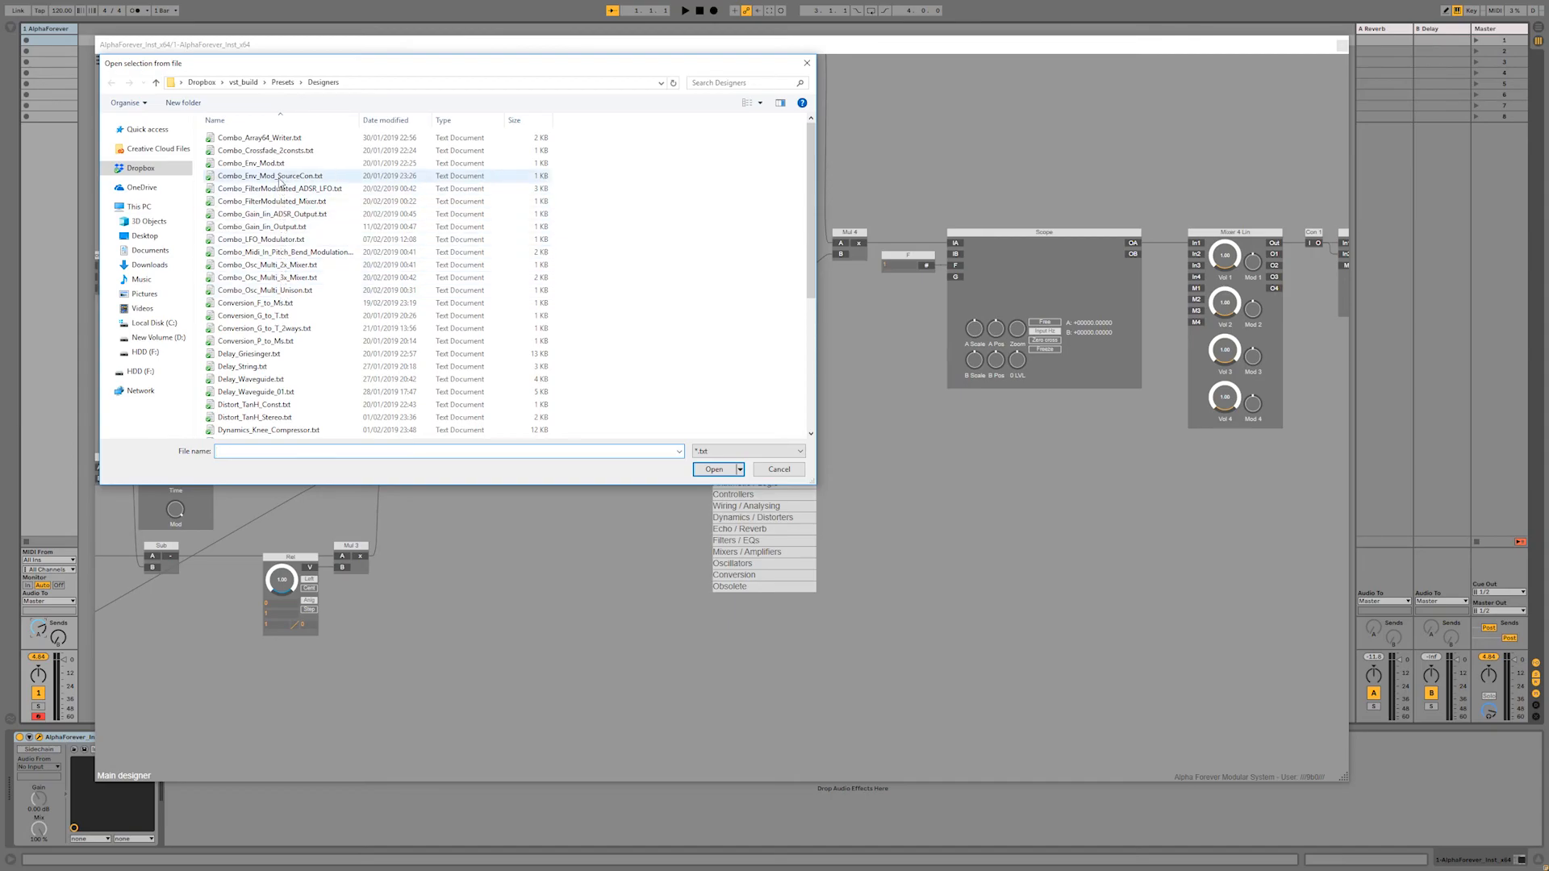
{"action": "scroll", "coordinate": [286, 242], "scroll_direction": "down", "scroll_amount": 1}
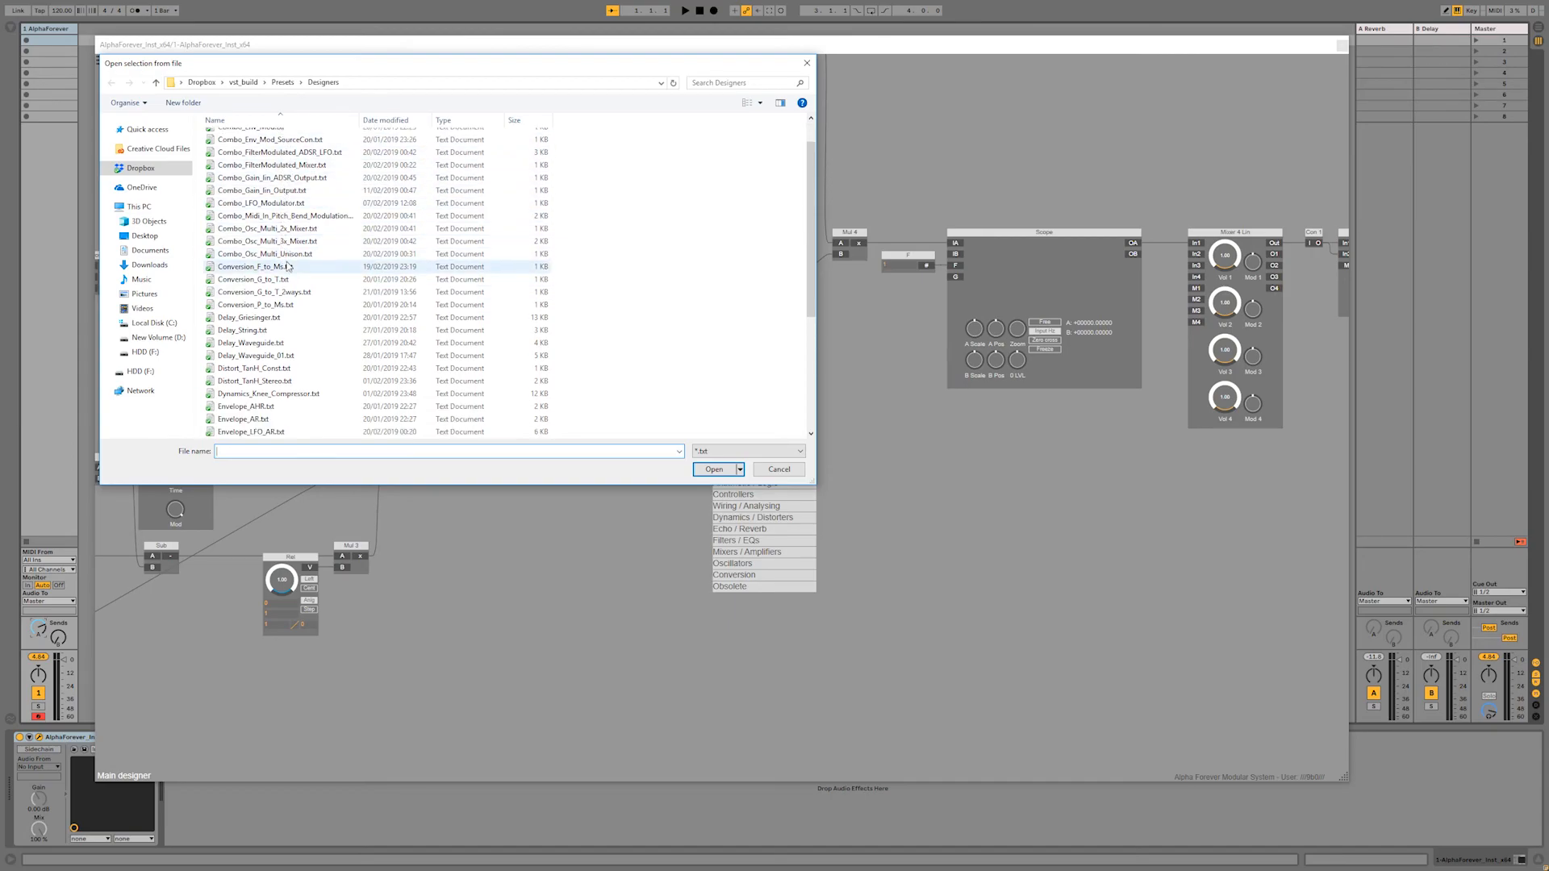
{"action": "scroll", "coordinate": [274, 363], "scroll_direction": "down", "scroll_amount": 1}
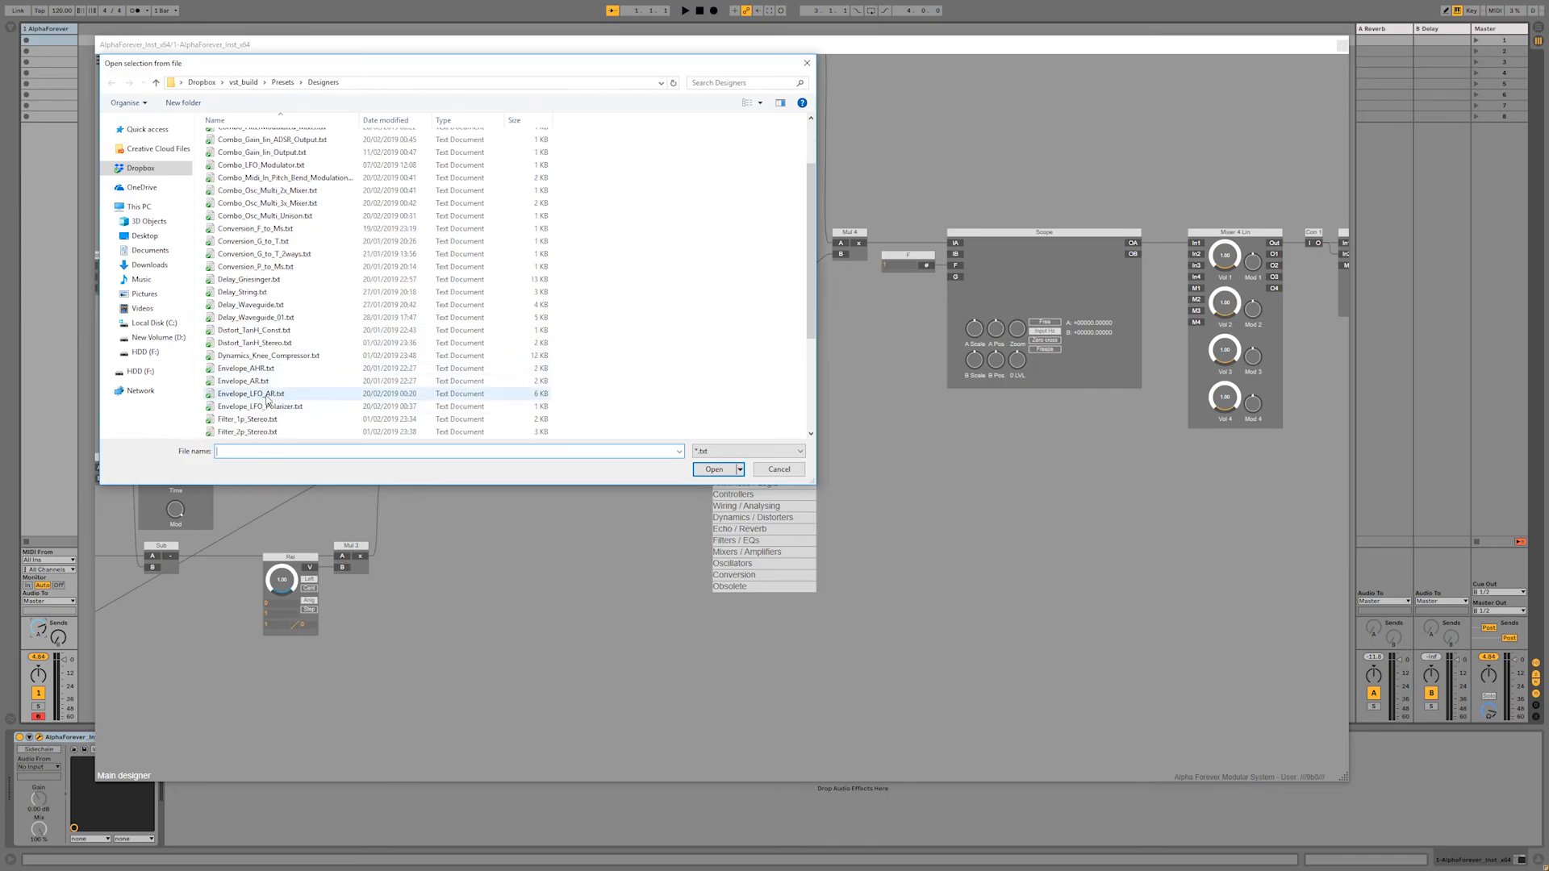
{"action": "left_click", "coordinate": [267, 396]}
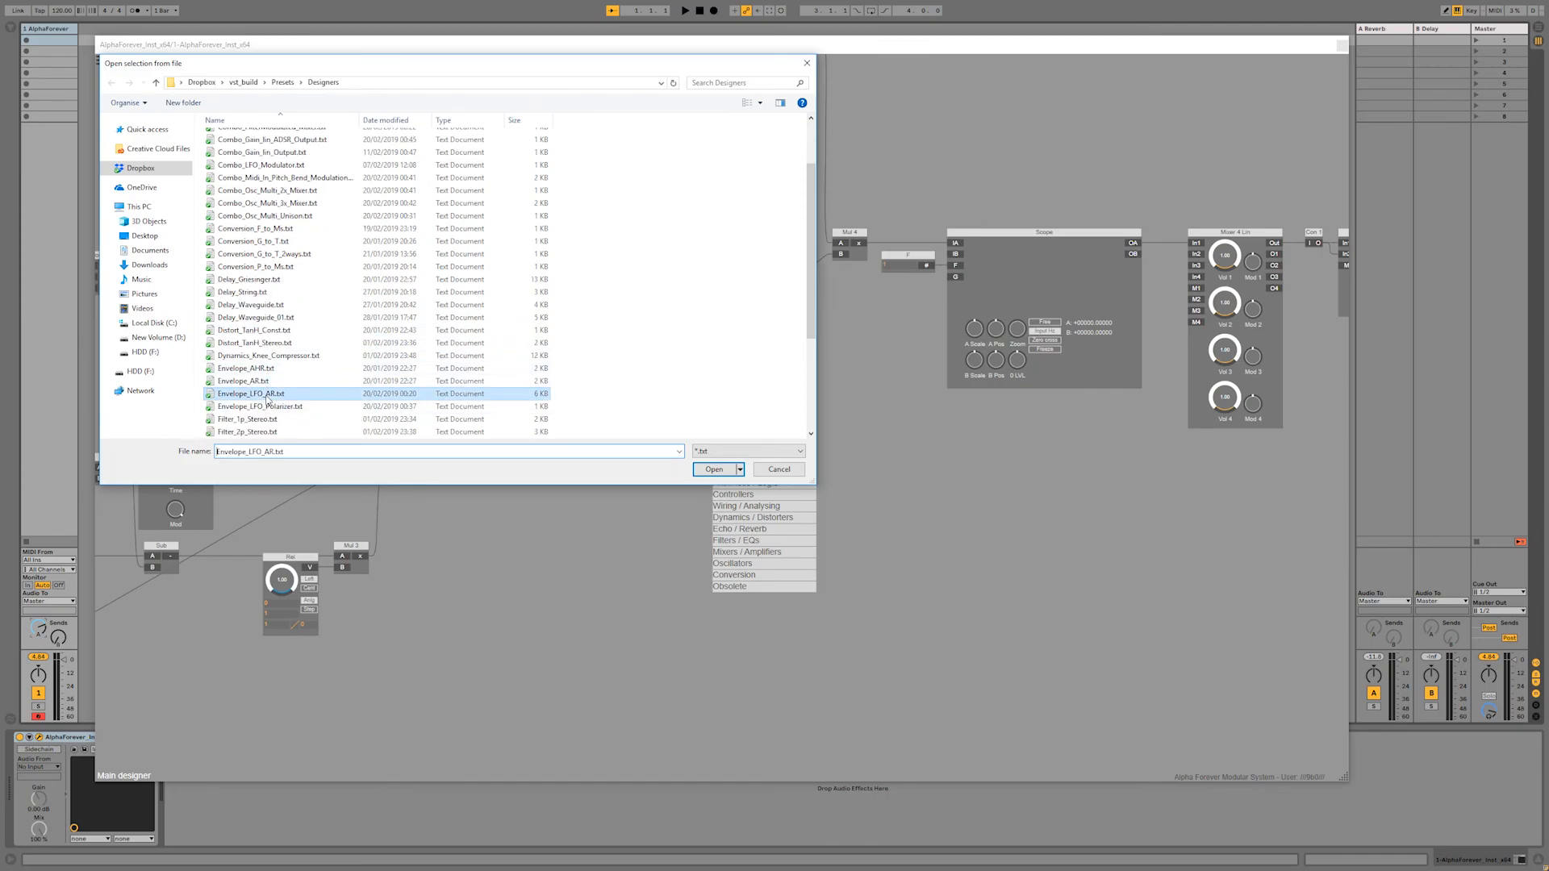
{"action": "left_click", "coordinate": [726, 470]}
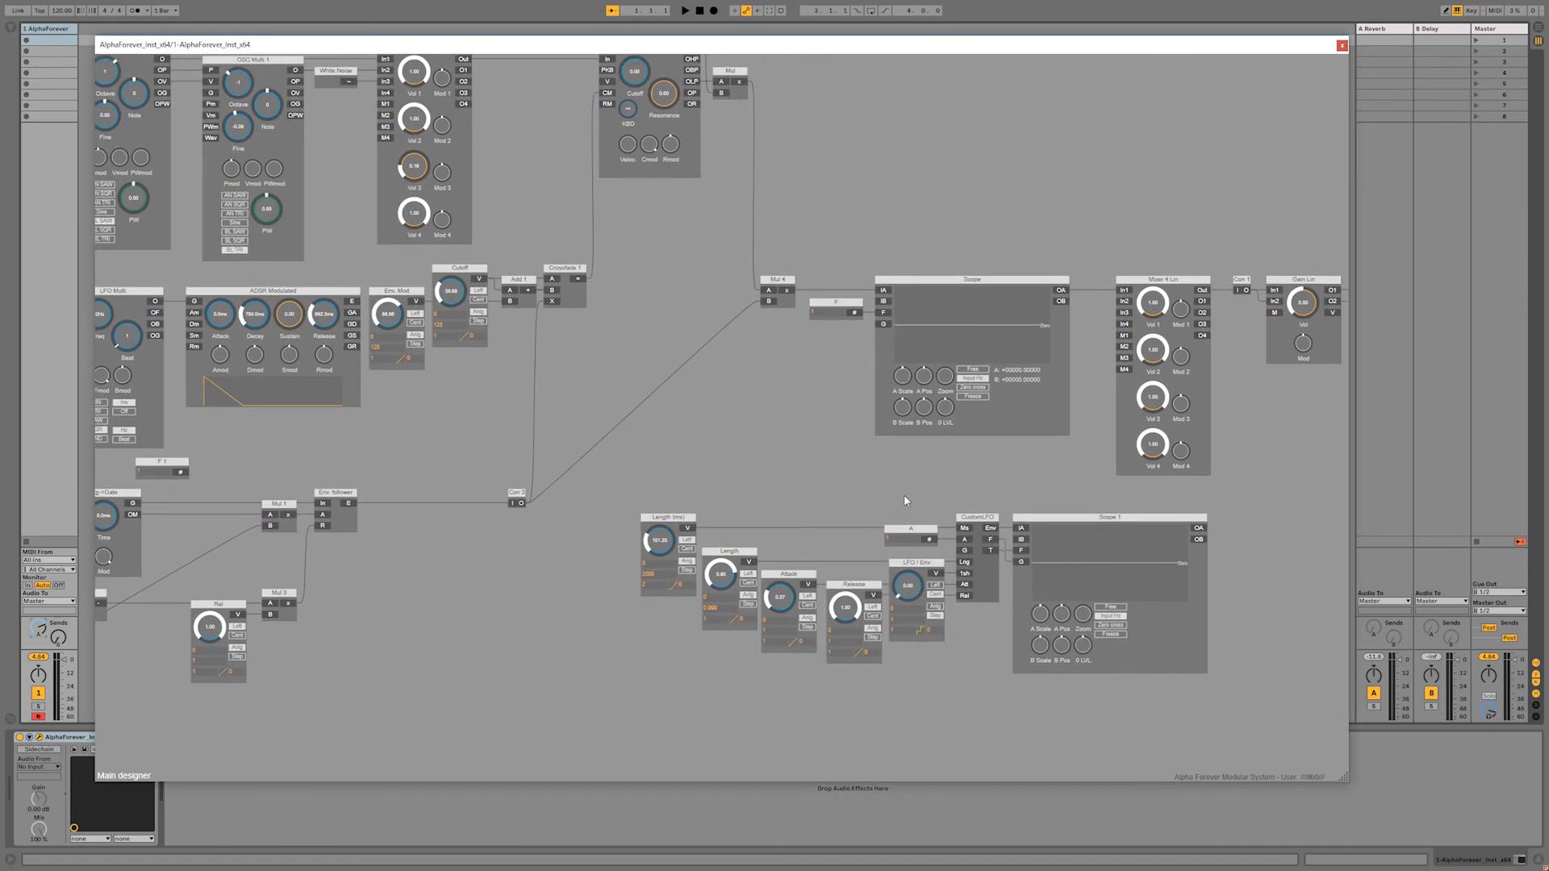
{"action": "double_click", "coordinate": [993, 579]}
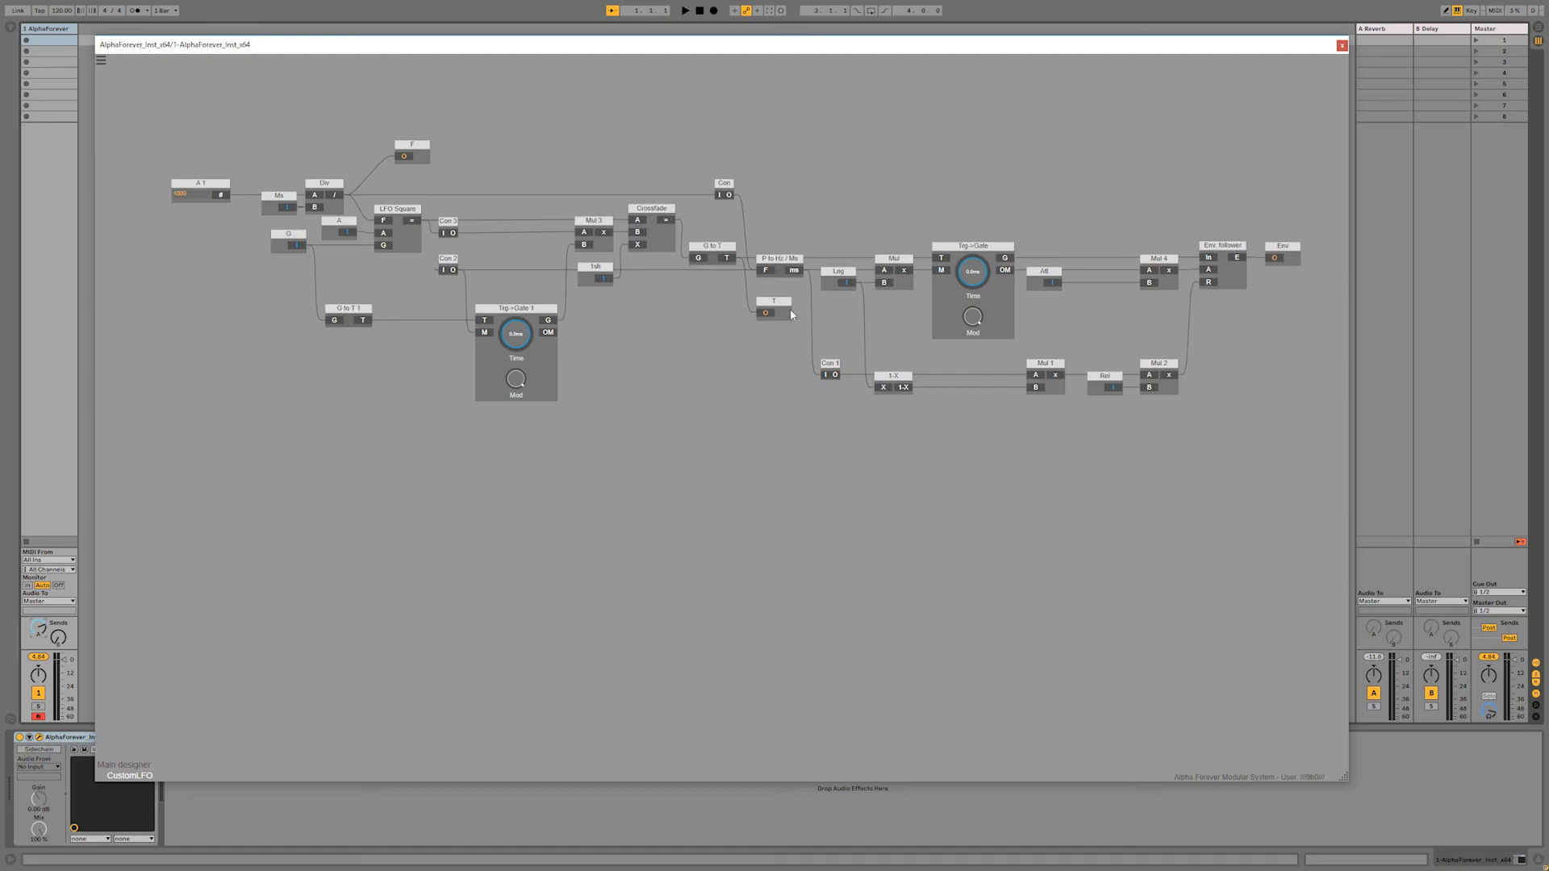
Step: Return to the main designer and delete all the modules loaded from the Envelope_LFO_AR preset, including its scope
{"action": "double_click", "coordinate": [887, 174]}
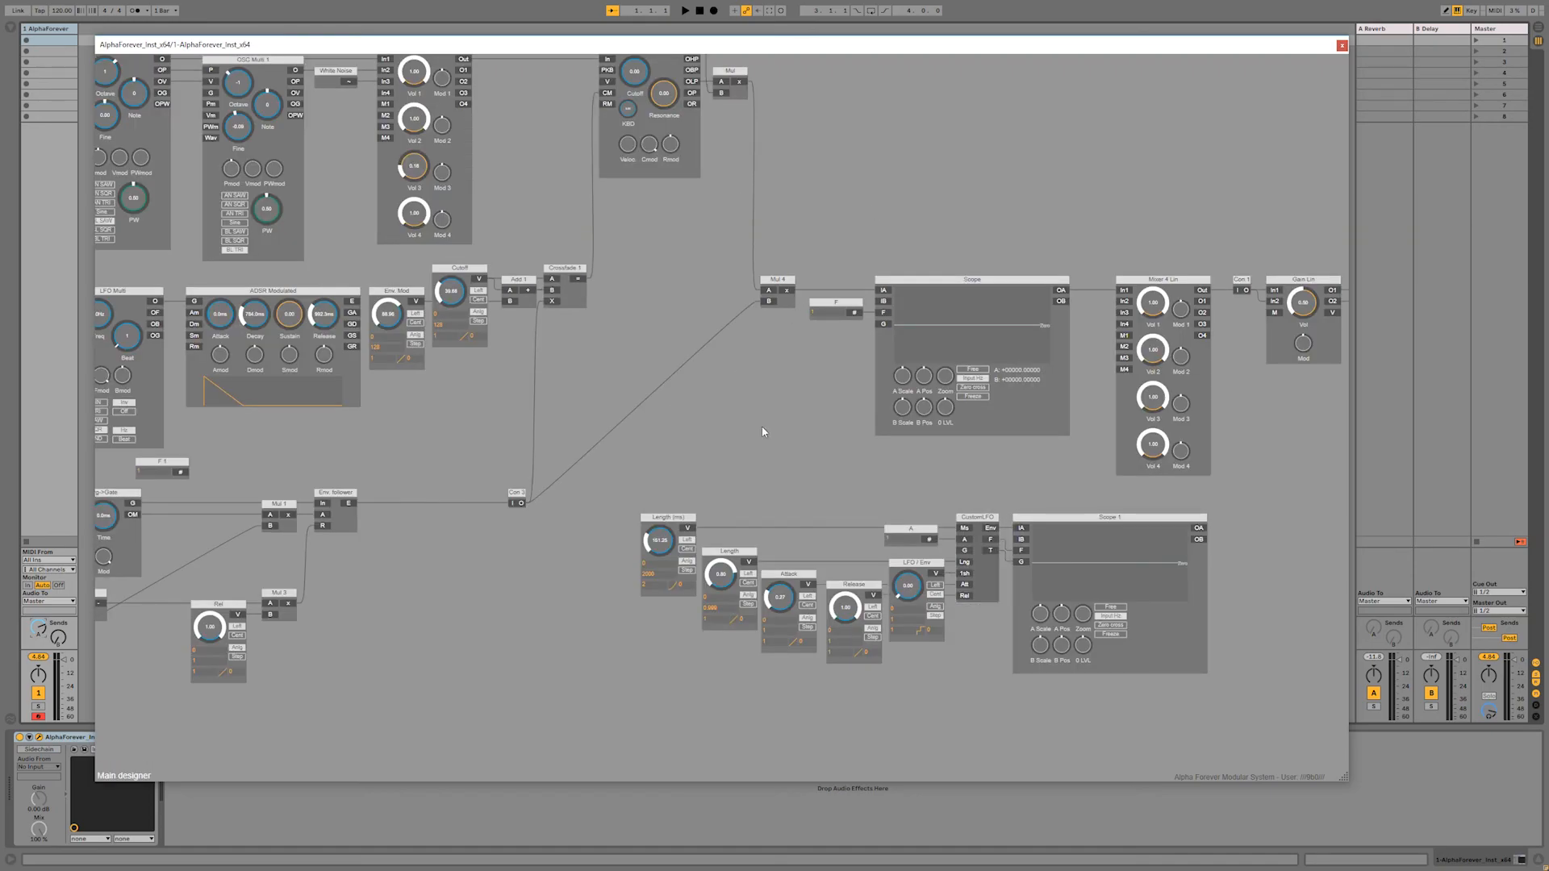
{"action": "left_click_drag", "start_coordinate": [733, 614], "coordinate": [733, 578]}
{"action": "left_click_drag", "start_coordinate": [626, 495], "coordinate": [1336, 727]}
{"action": "left_click", "coordinate": [778, 498]}
{"action": "scroll", "coordinate": [777, 497], "scroll_direction": "down", "scroll_amount": 2}
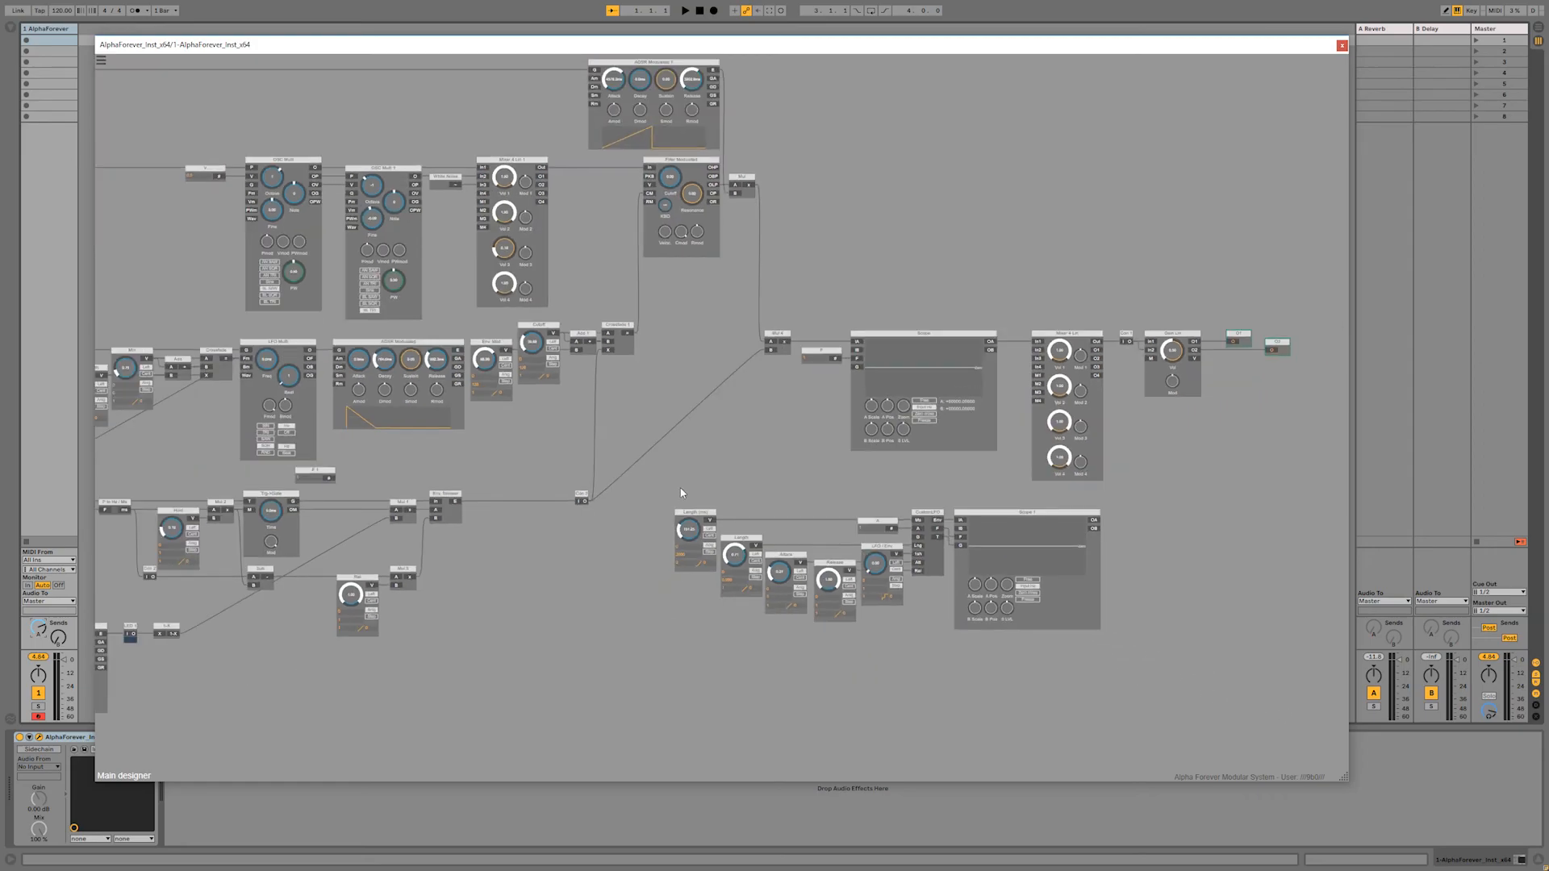
{"action": "left_click_drag", "start_coordinate": [666, 497], "coordinate": [1186, 685]}
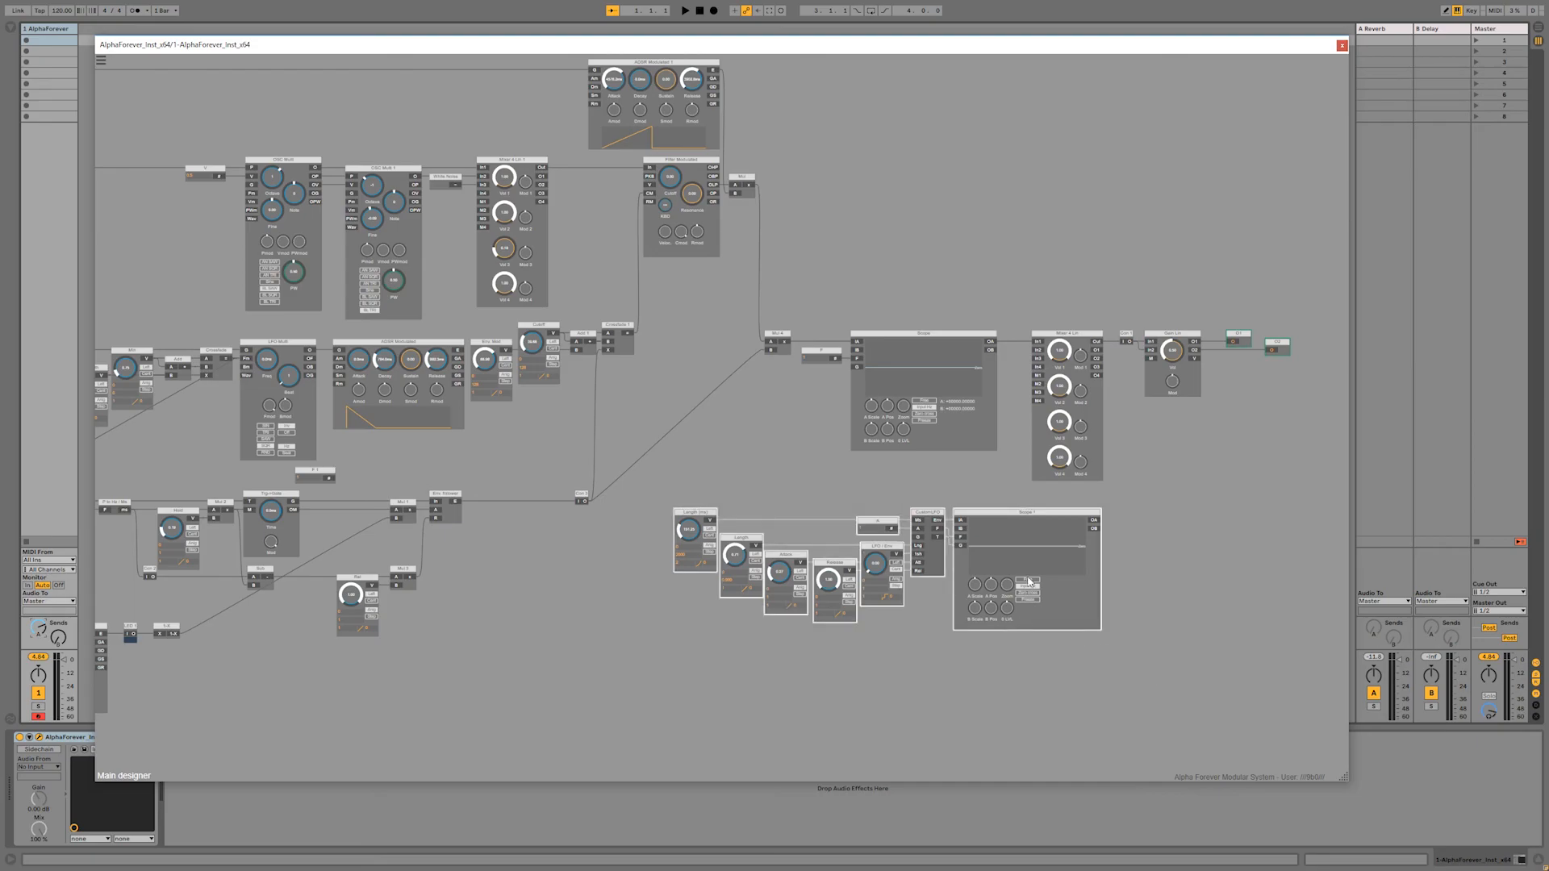
{"action": "key", "text": "Delete"}
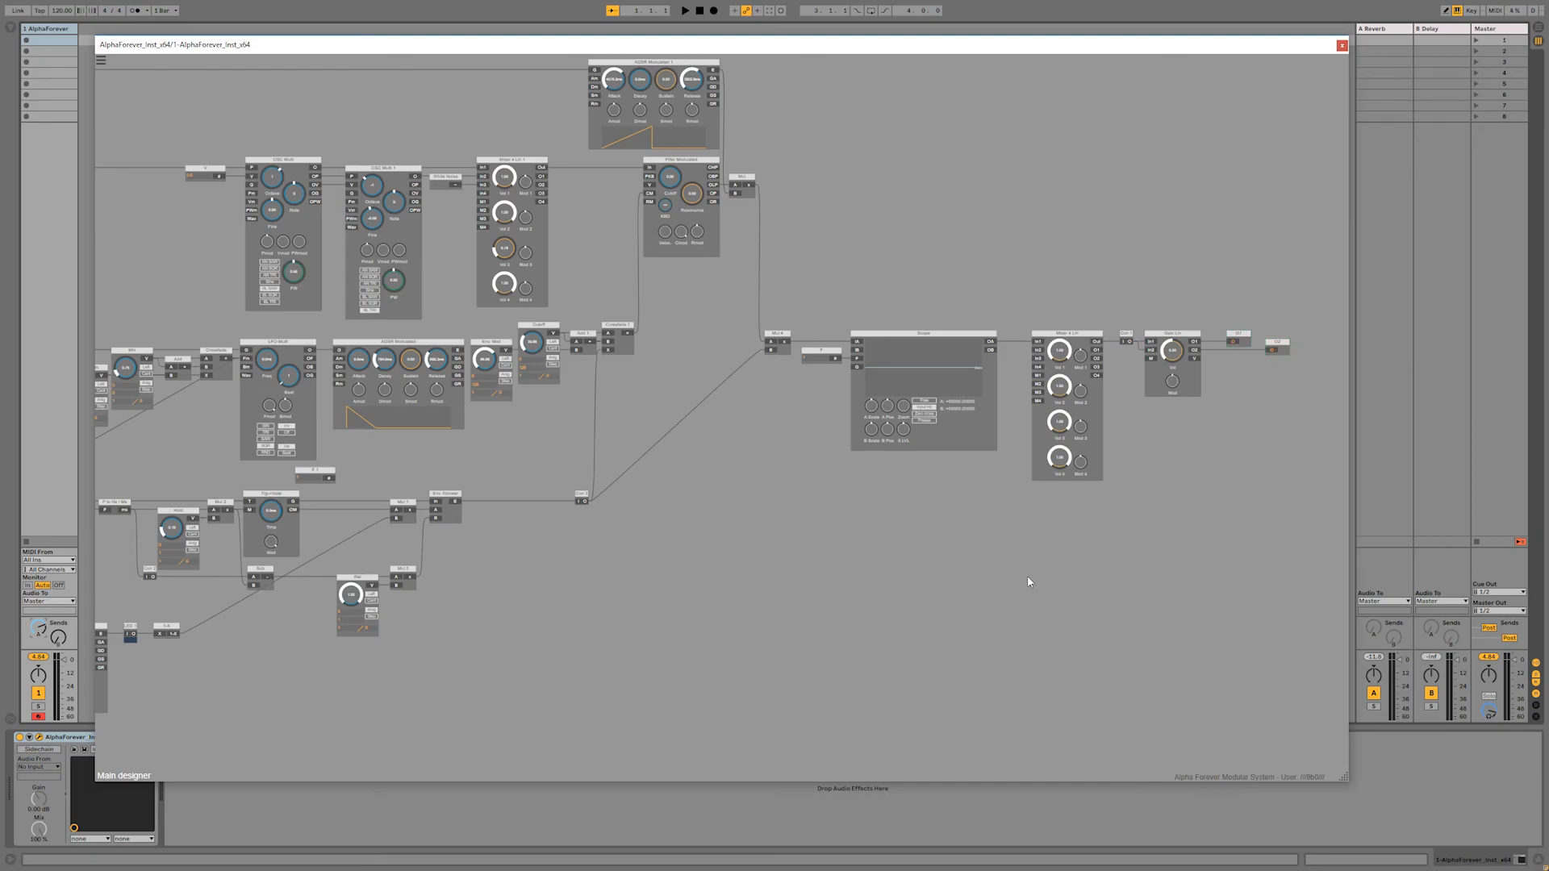
Step: Insert a Con module into the cable feeding Mul 4's B input and place it level with the envelope branch's existing Con
{"action": "left_click", "coordinate": [769, 357]}
{"action": "right_click", "coordinate": [769, 357]}
{"action": "mouse_move", "coordinate": [819, 391]}
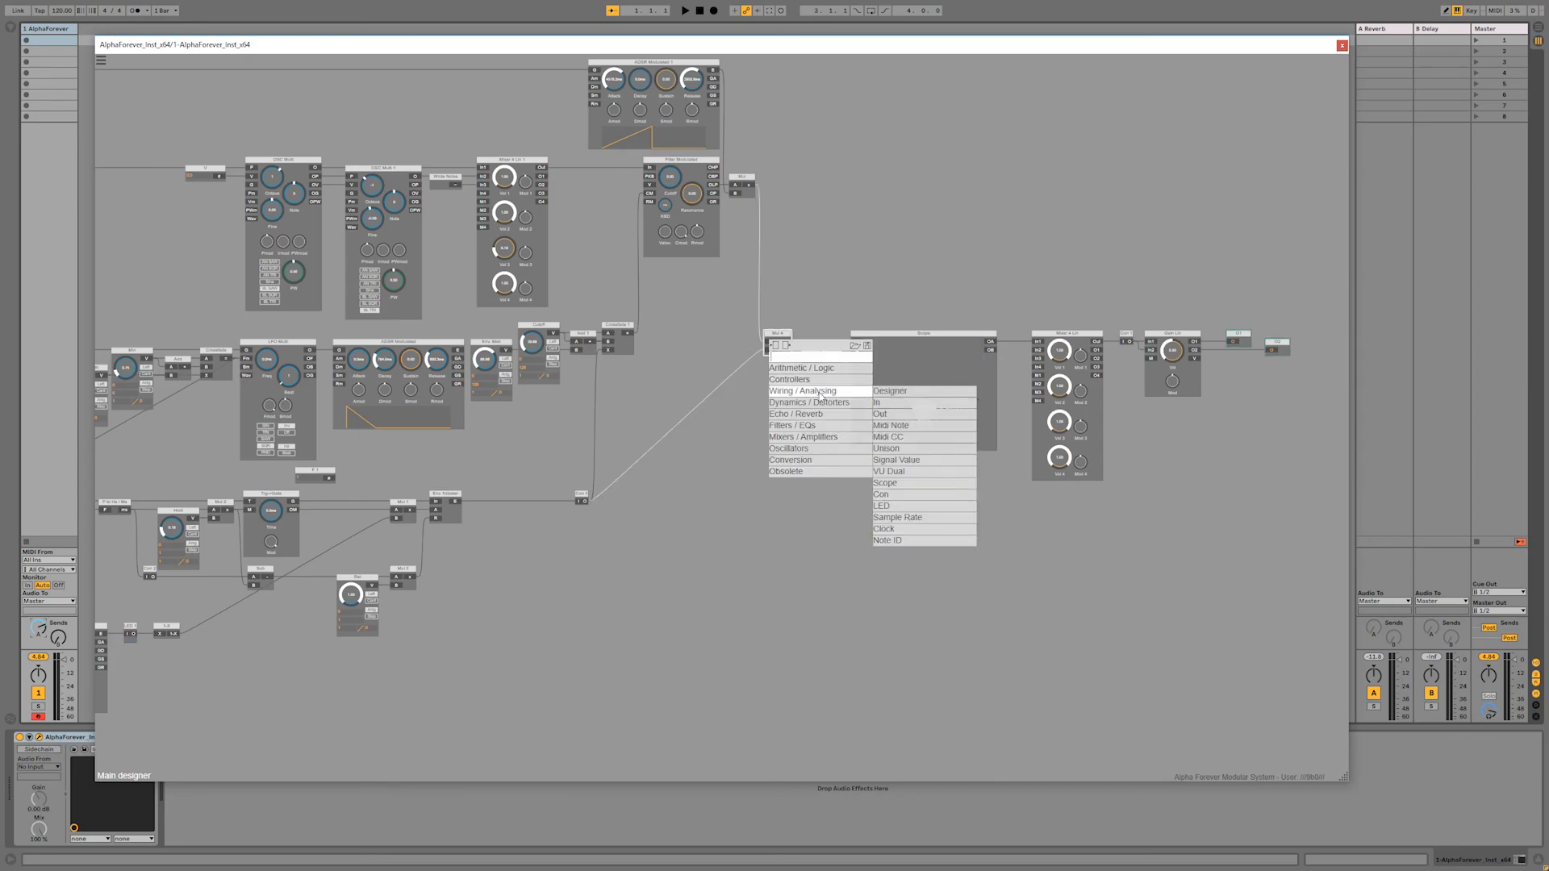
{"action": "left_click", "coordinate": [918, 483]}
{"action": "left_click_drag", "start_coordinate": [720, 354], "coordinate": [724, 496]}
{"action": "left_click", "coordinate": [742, 184]}
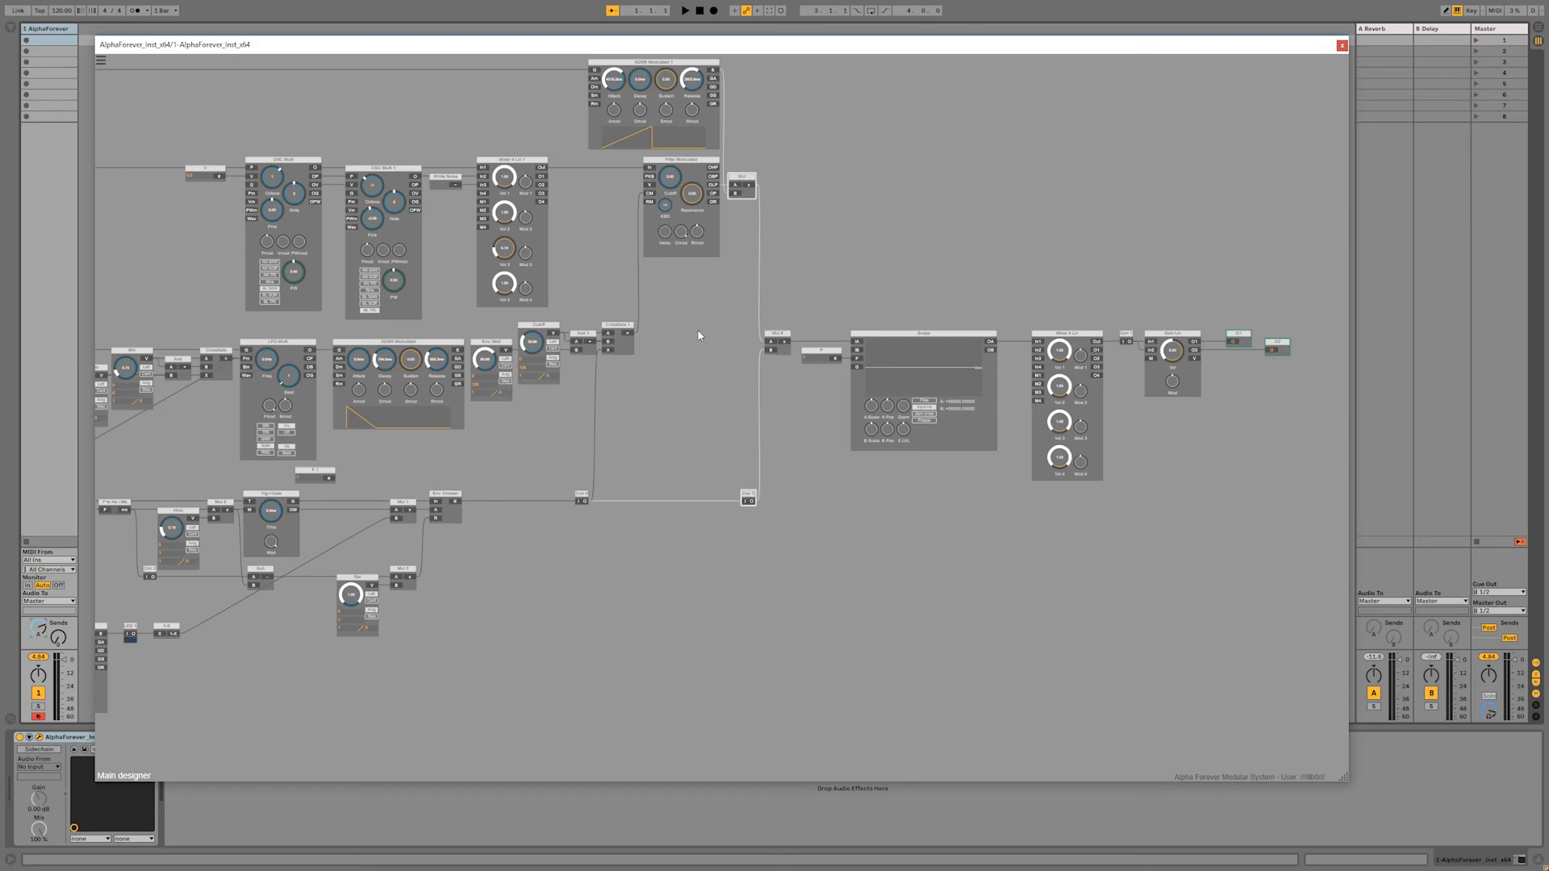
{"action": "scroll", "coordinate": [698, 360], "scroll_direction": "down", "scroll_amount": 3}
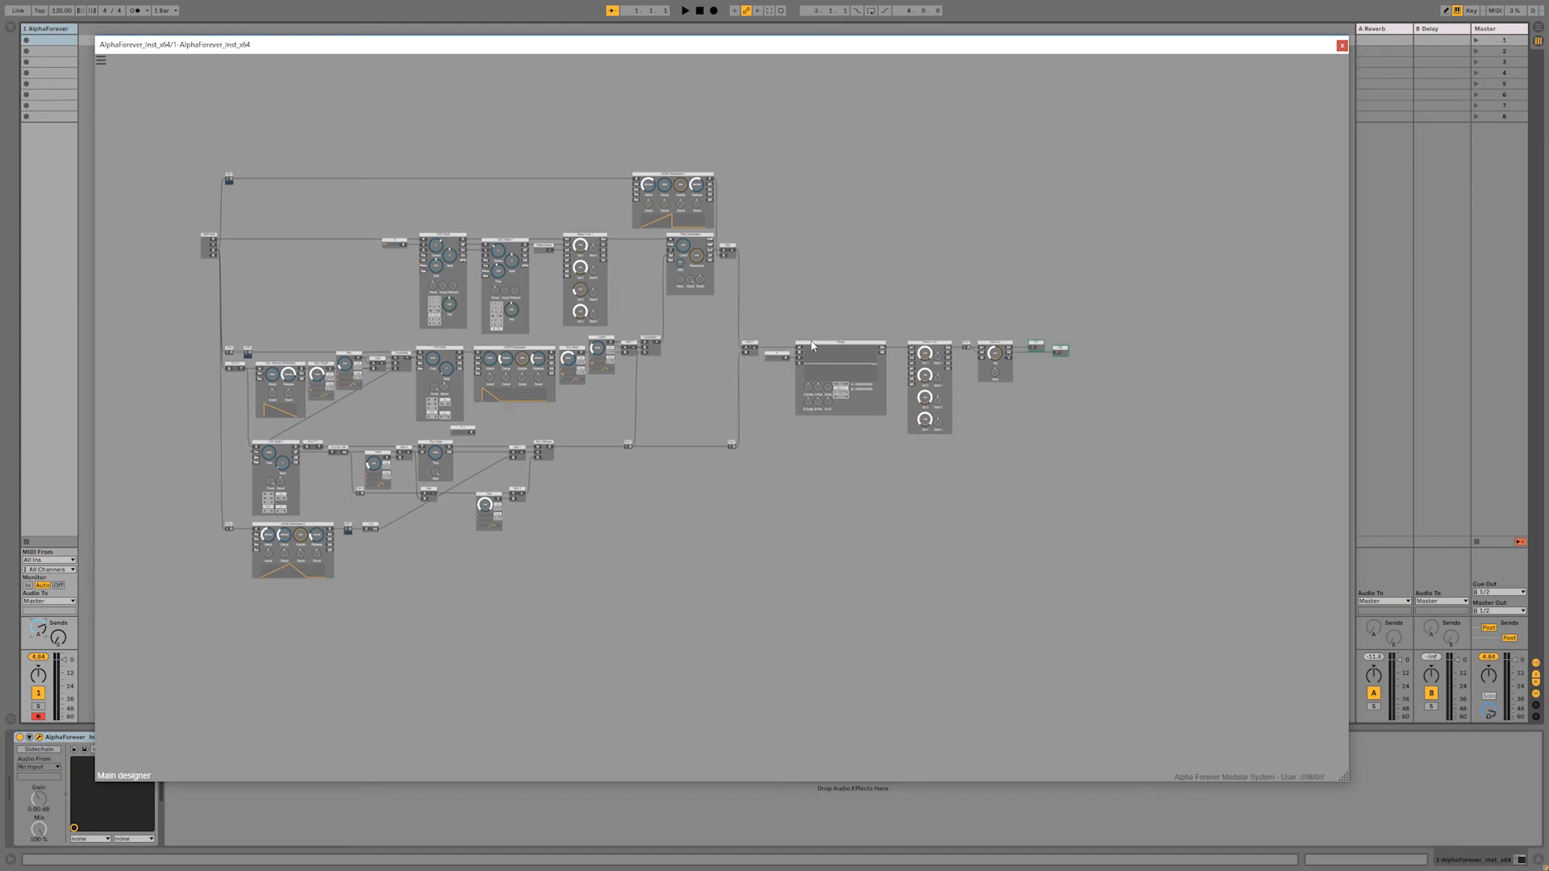
{"action": "scroll", "coordinate": [861, 326], "scroll_direction": "up", "scroll_amount": 3}
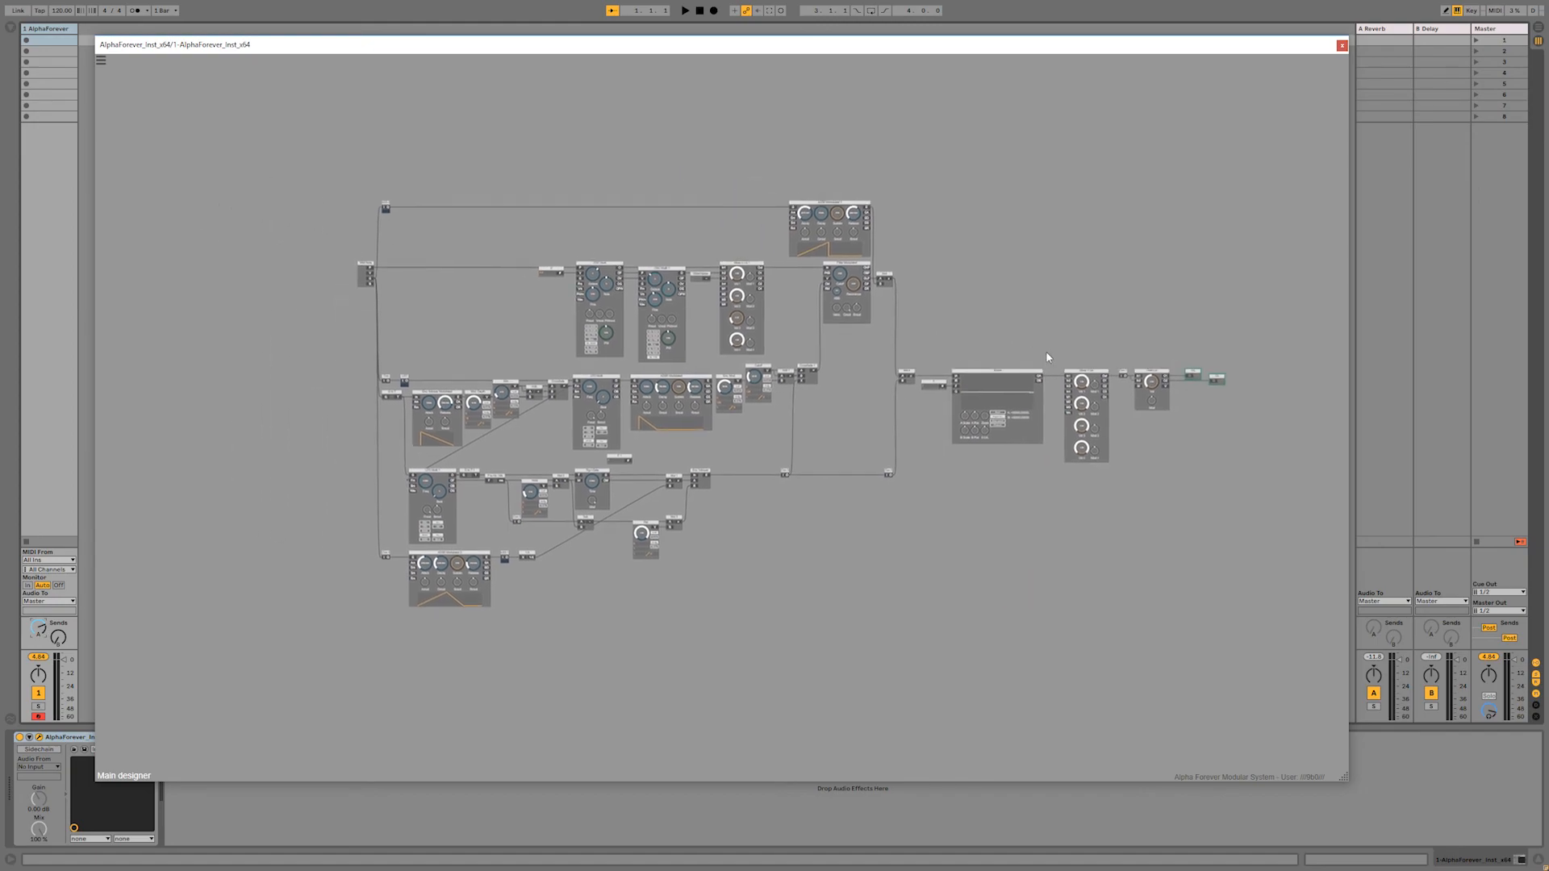
{"action": "left_click_drag", "start_coordinate": [938, 303], "coordinate": [924, 301]}
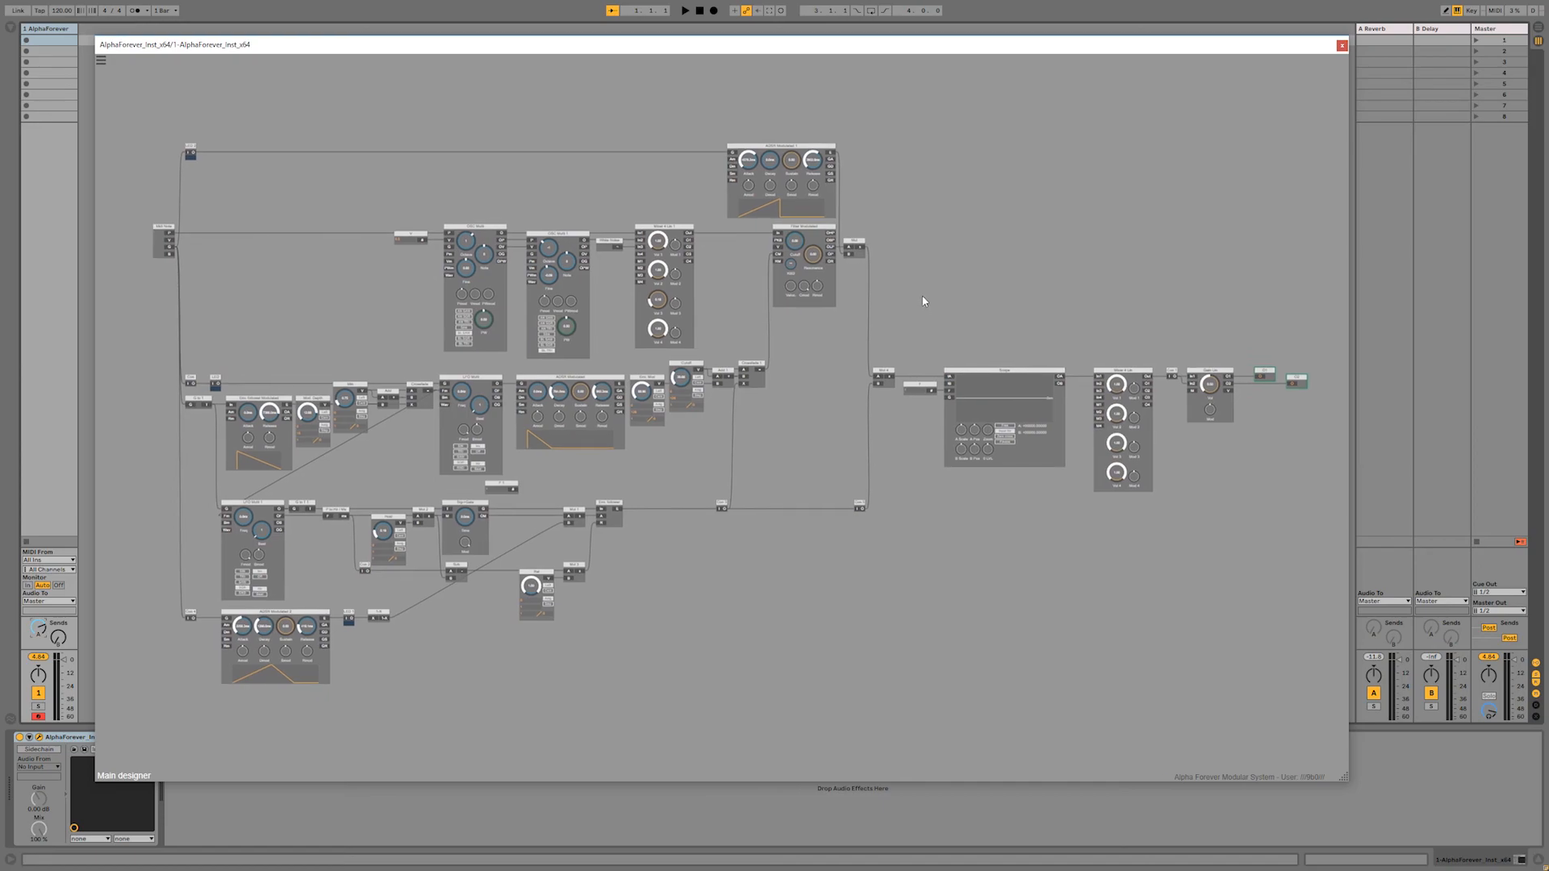